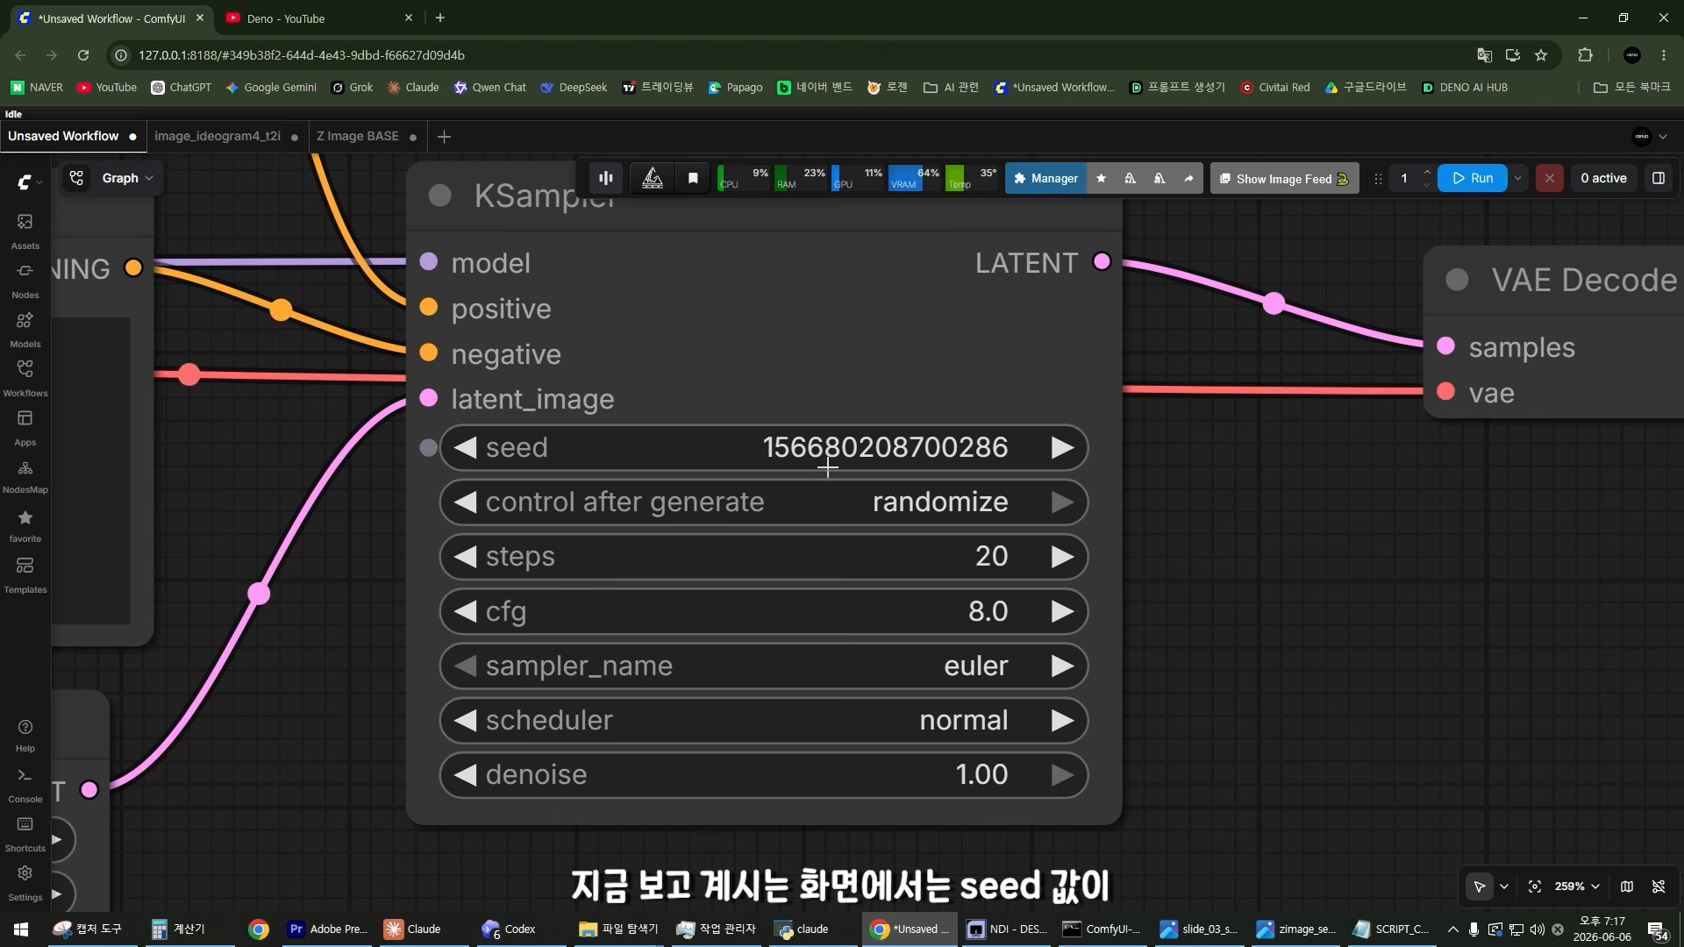
Step: Set the KSampler node's seed to 0
click(919, 443)
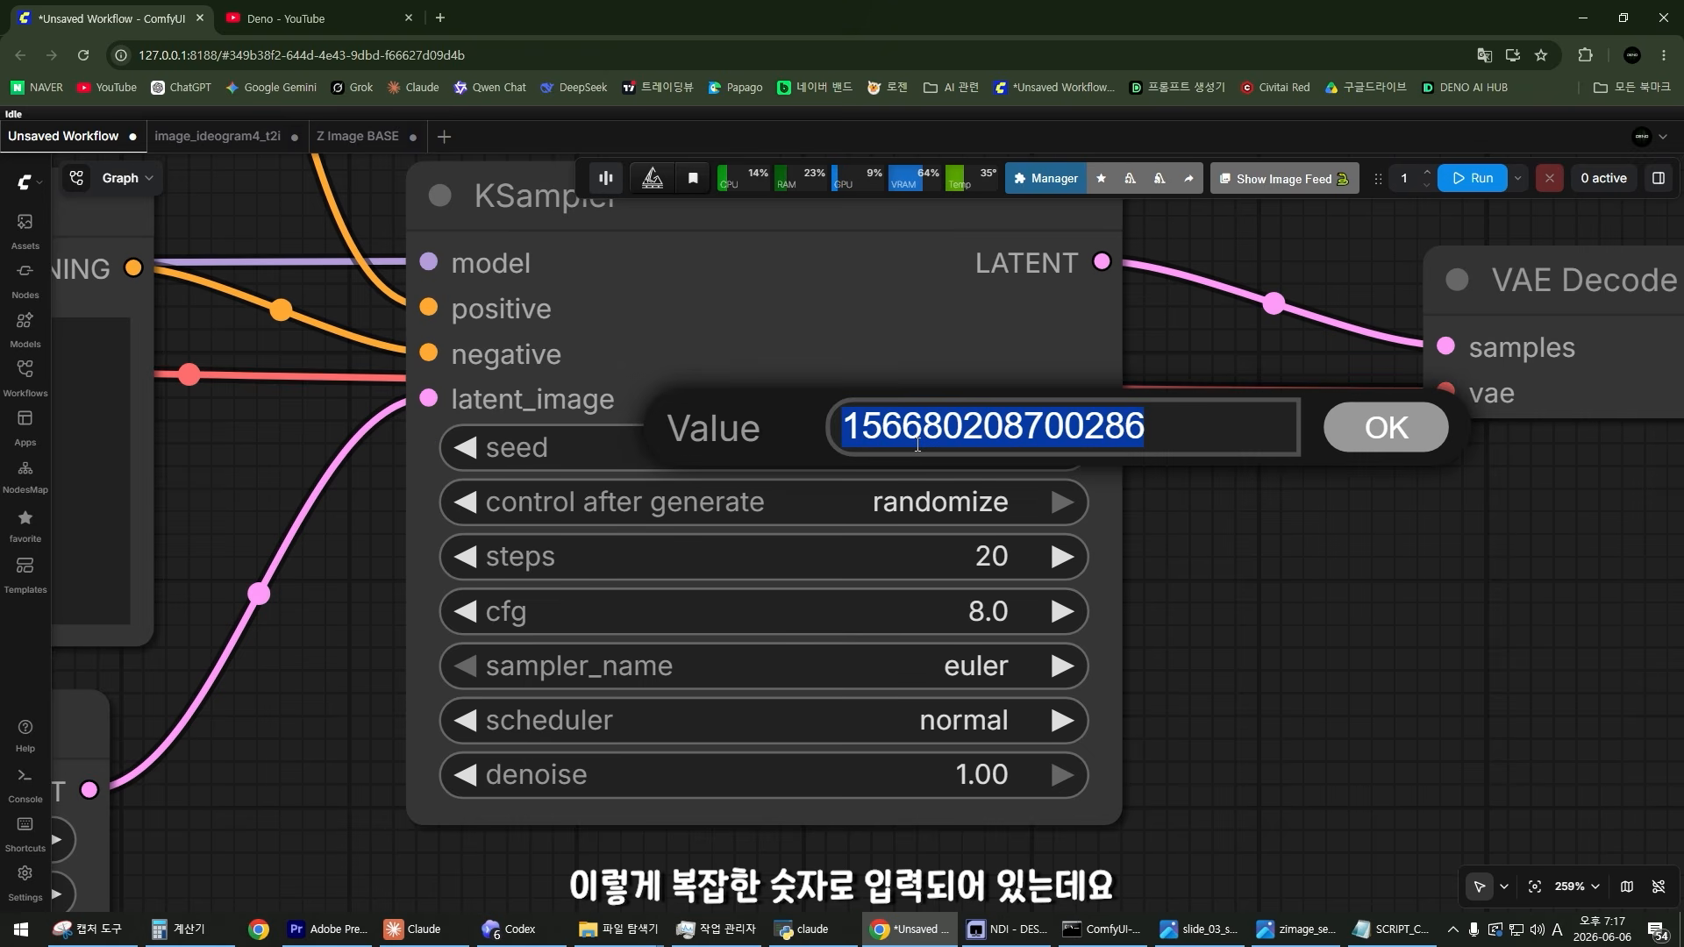
click(1205, 511)
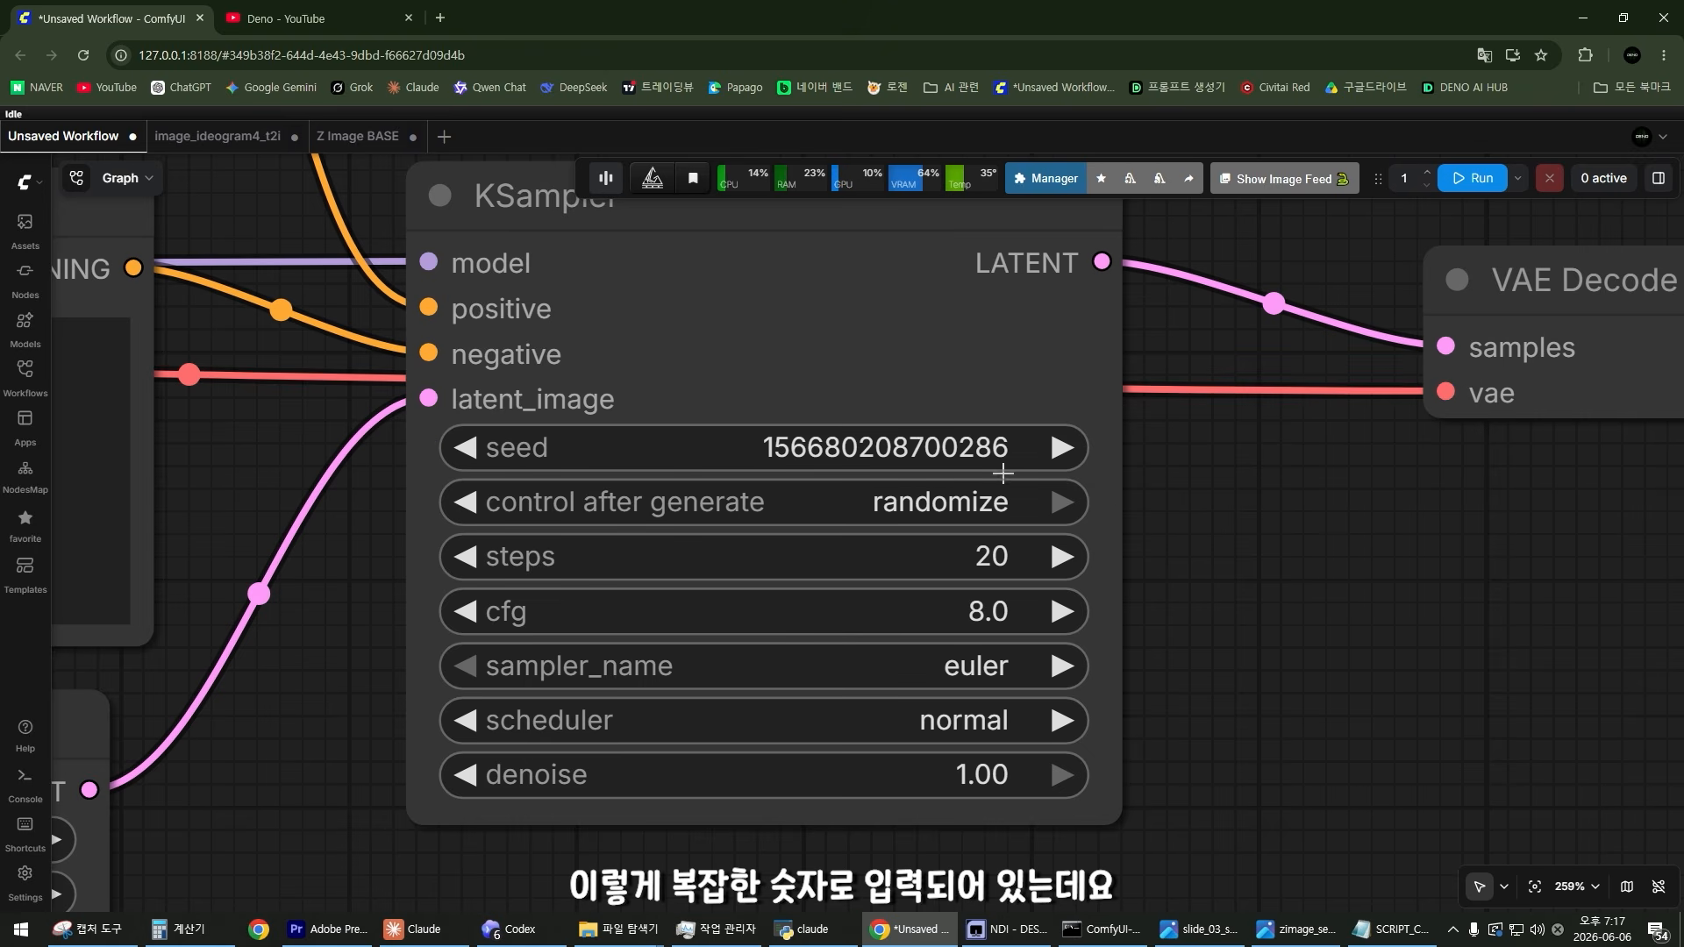
click(900, 450)
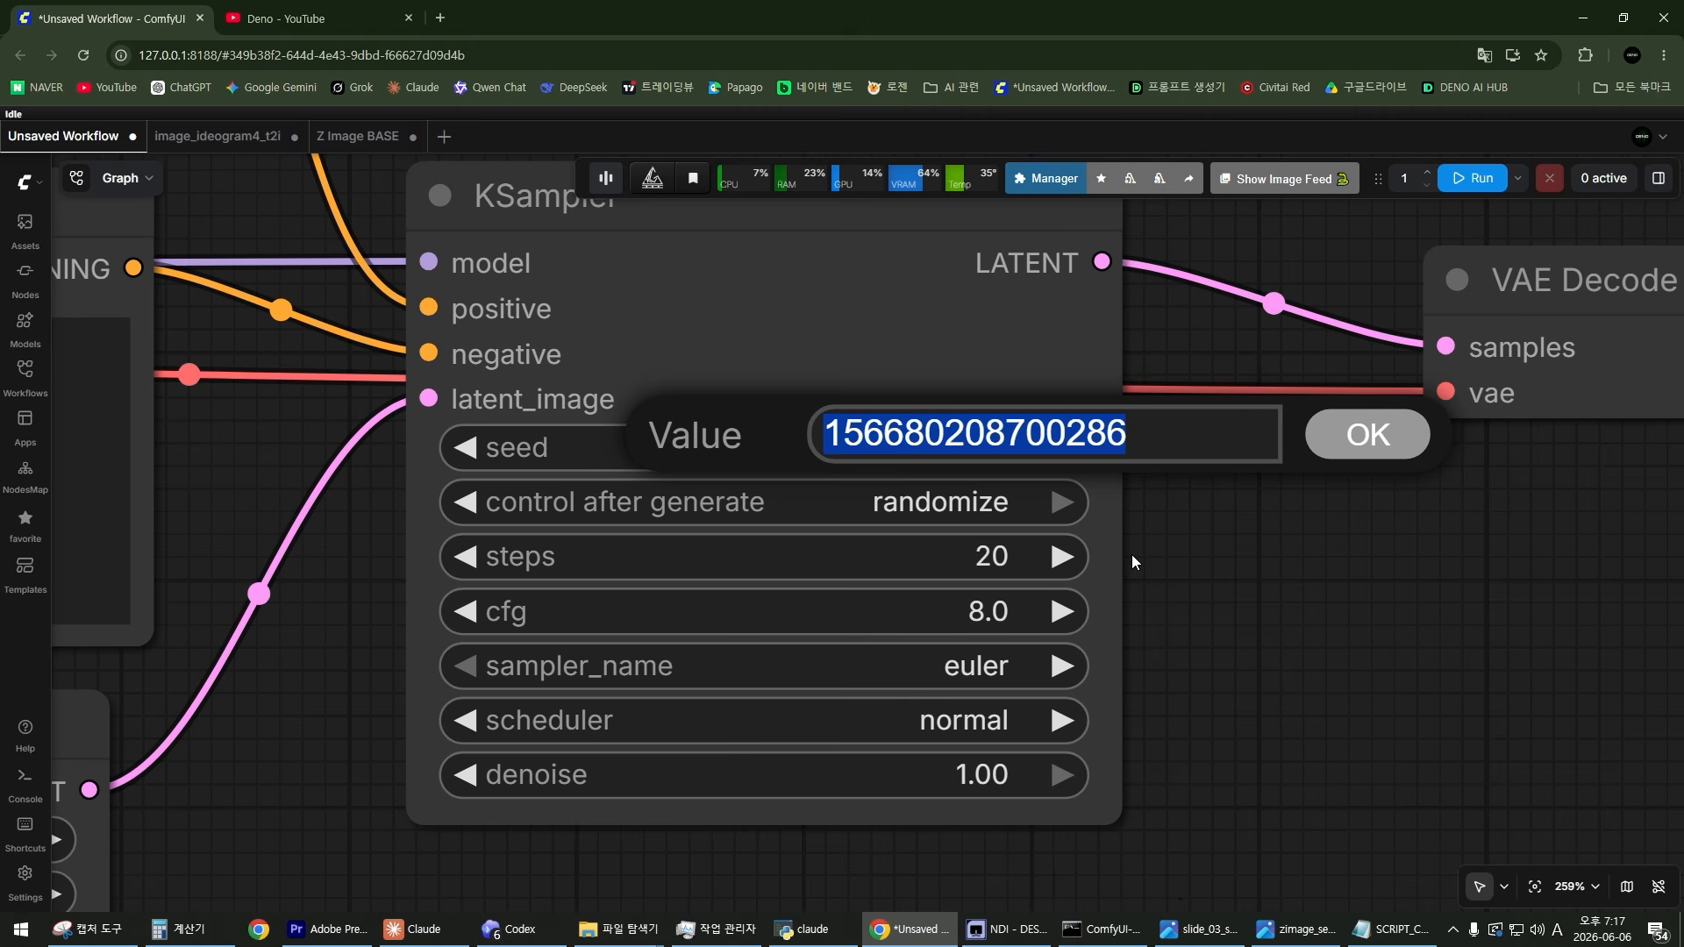
drag(1136, 434, 816, 422)
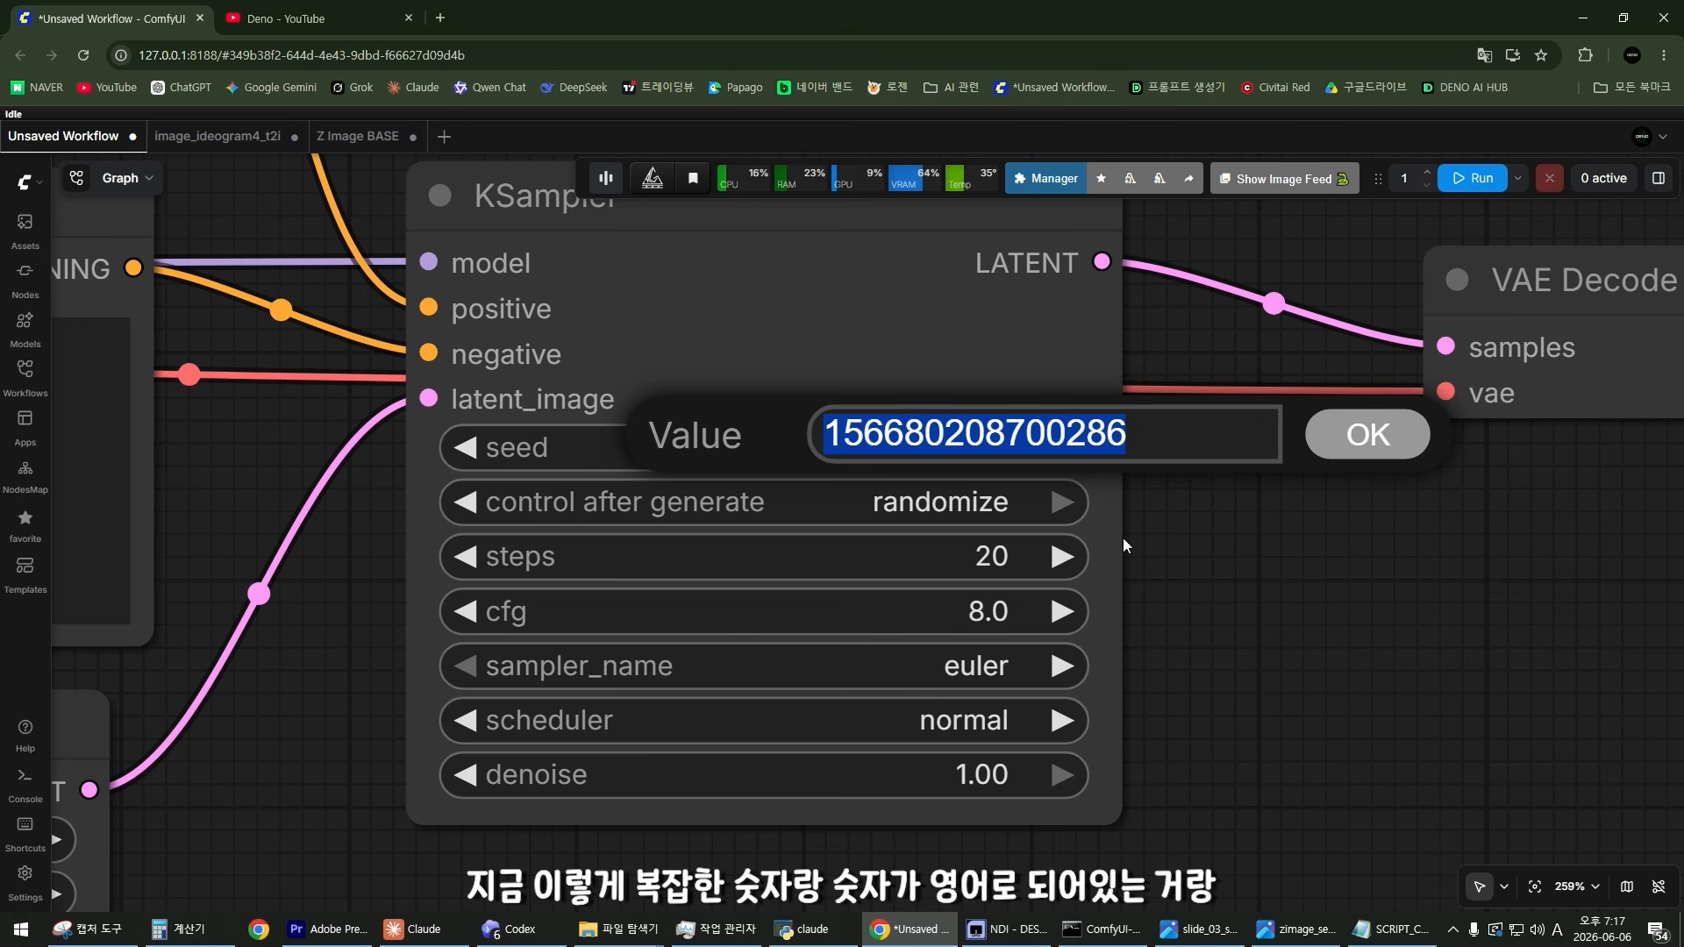
text(0)
key(Return)
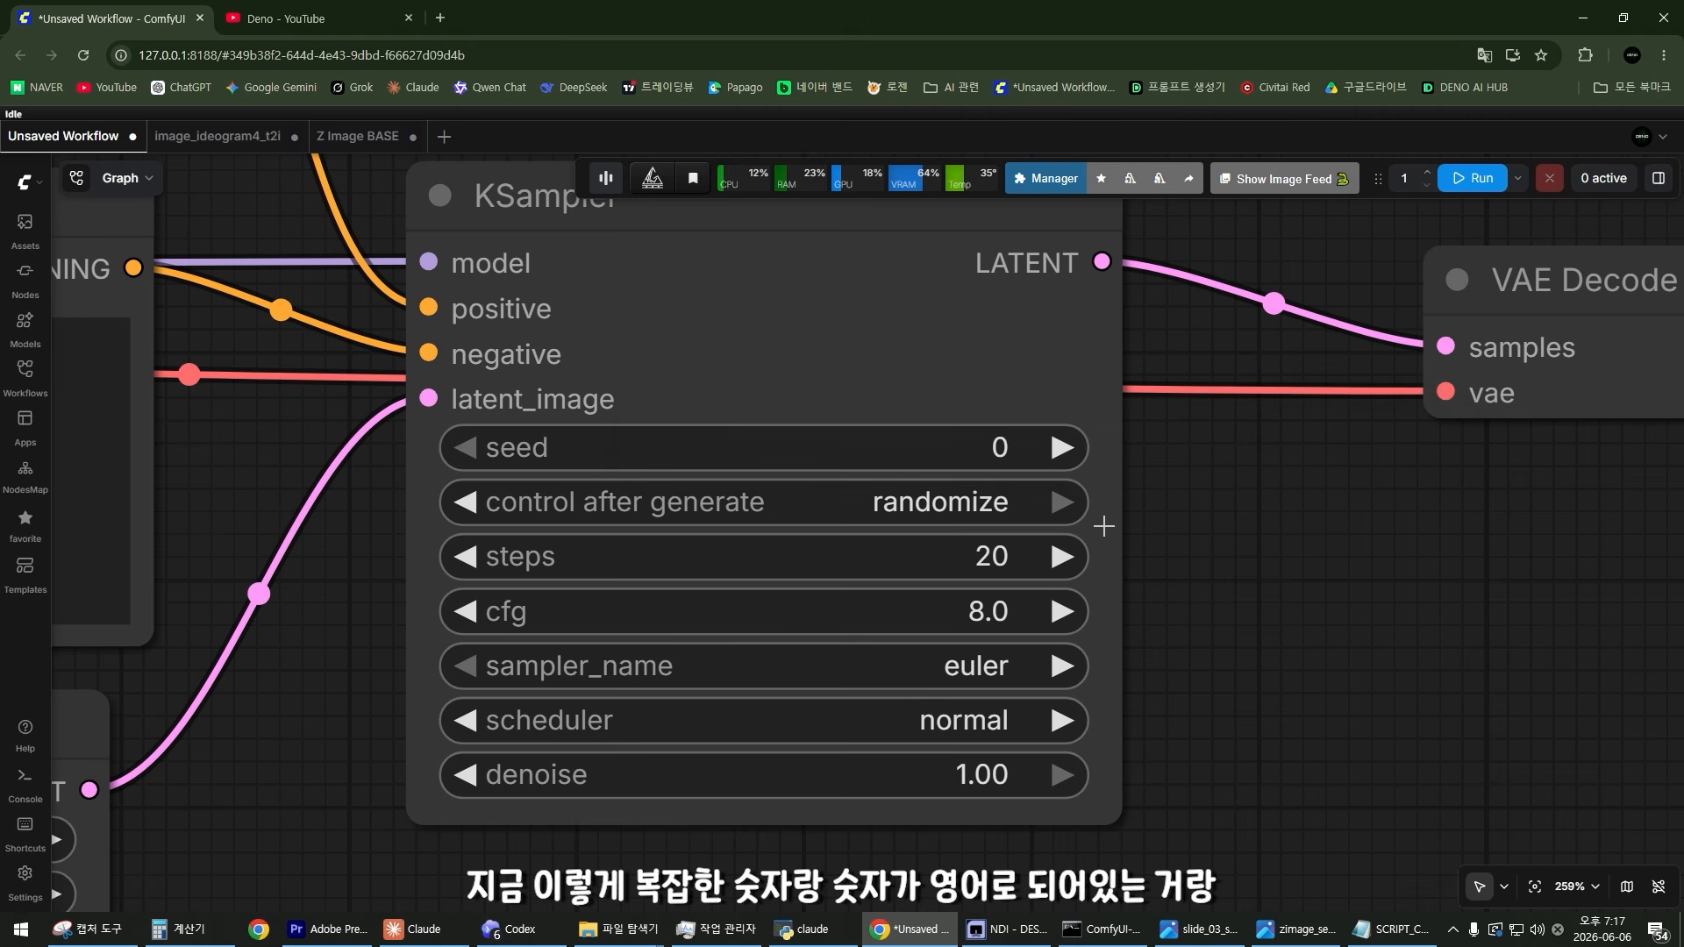
Step: Change the KSampler node's seed to 1
click(976, 445)
text(1)
key(Return)
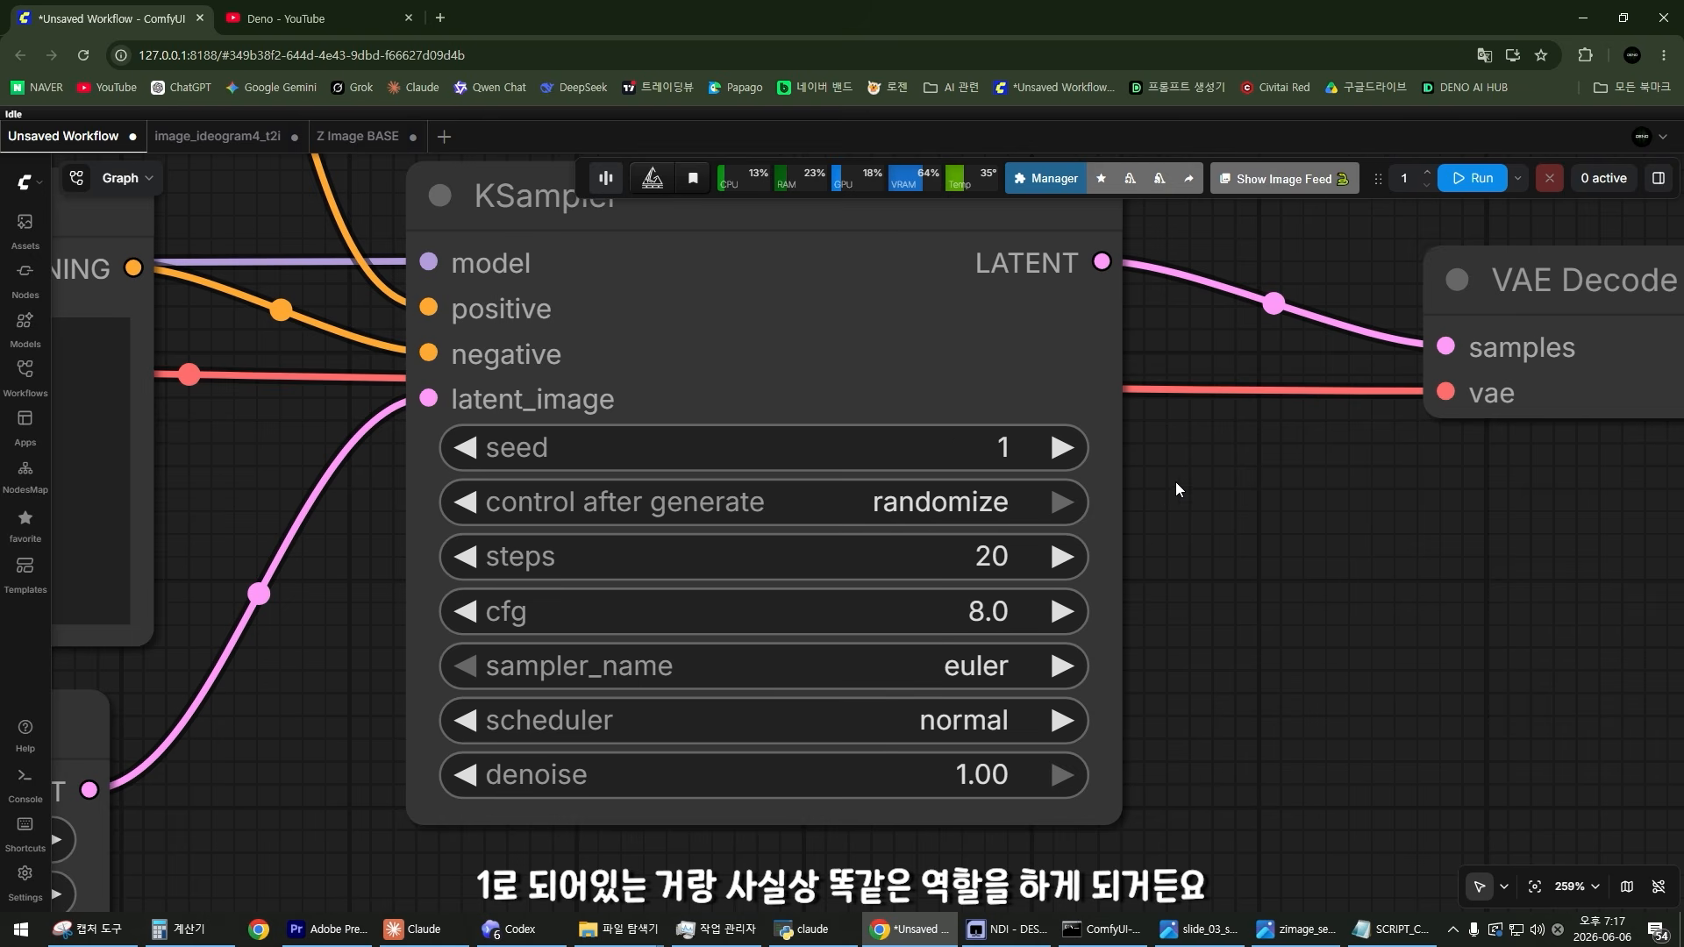
drag(1176, 482, 1075, 482)
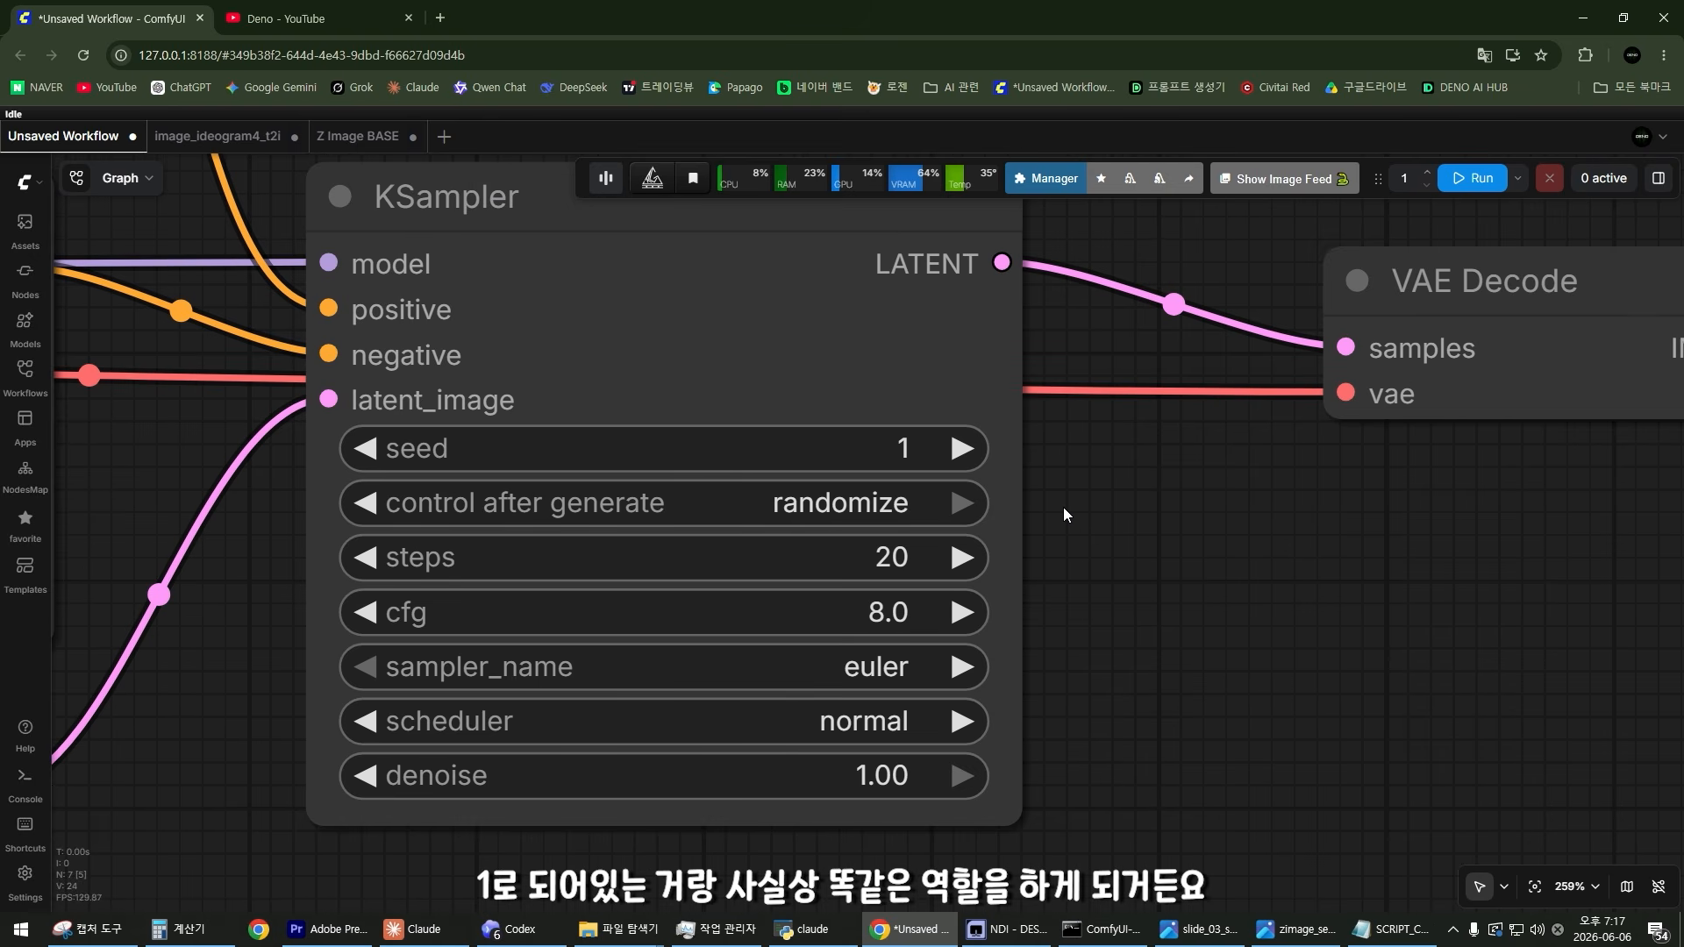
click(857, 463)
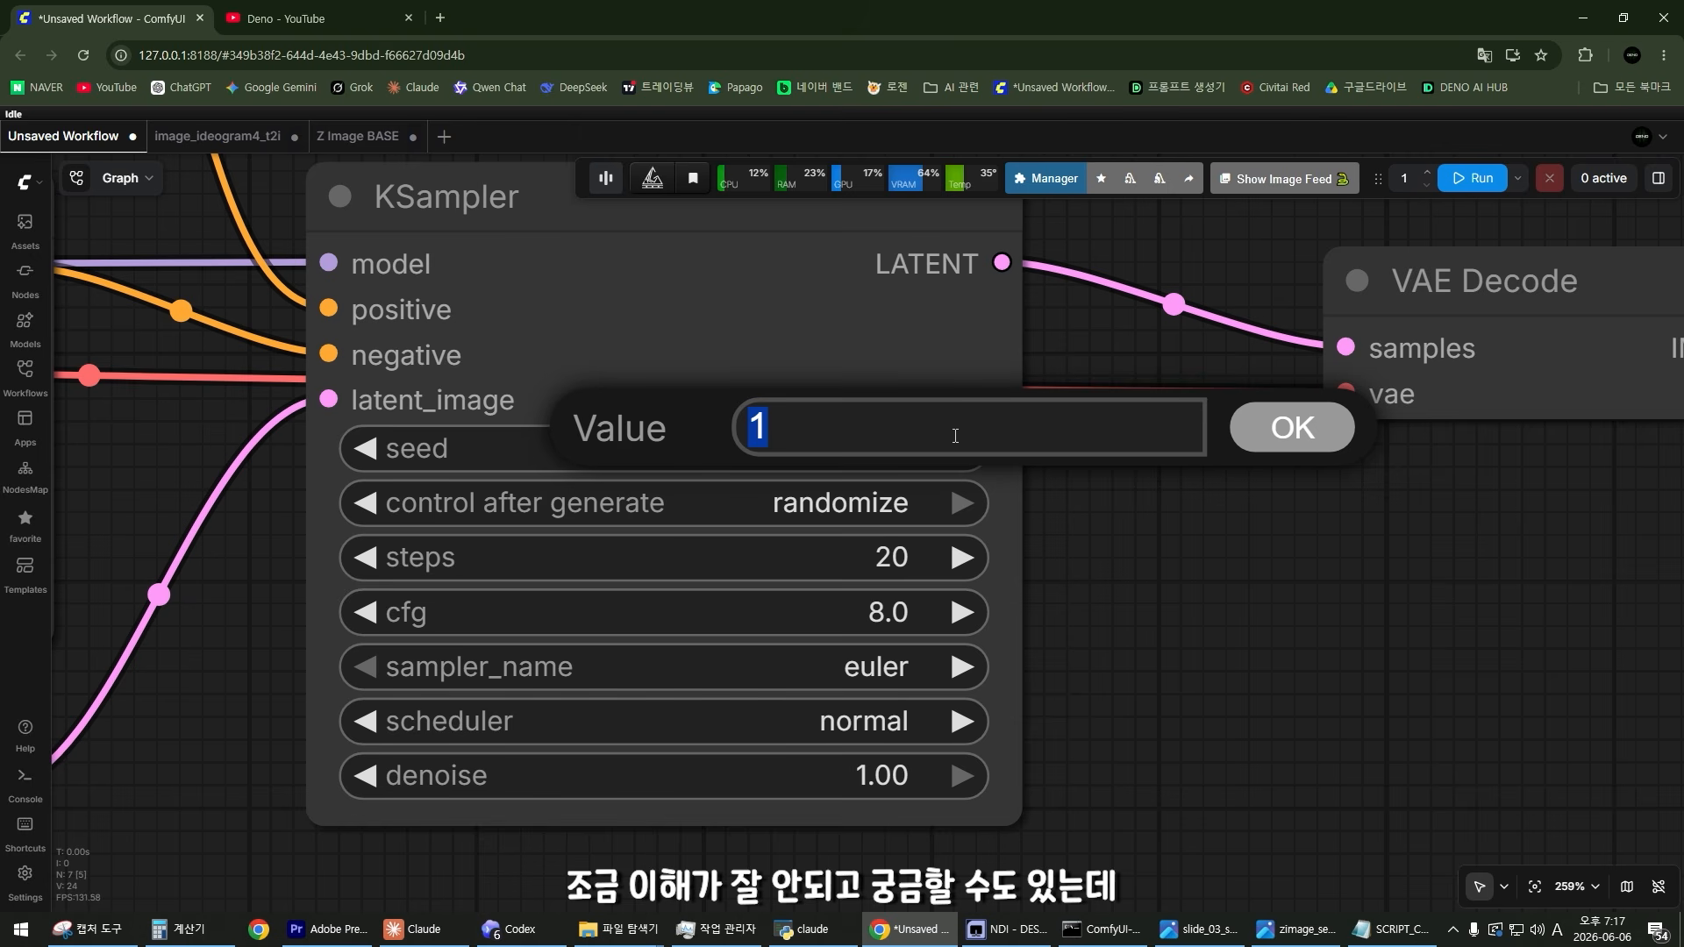
click(1073, 519)
scroll(1198, 663, down, 2)
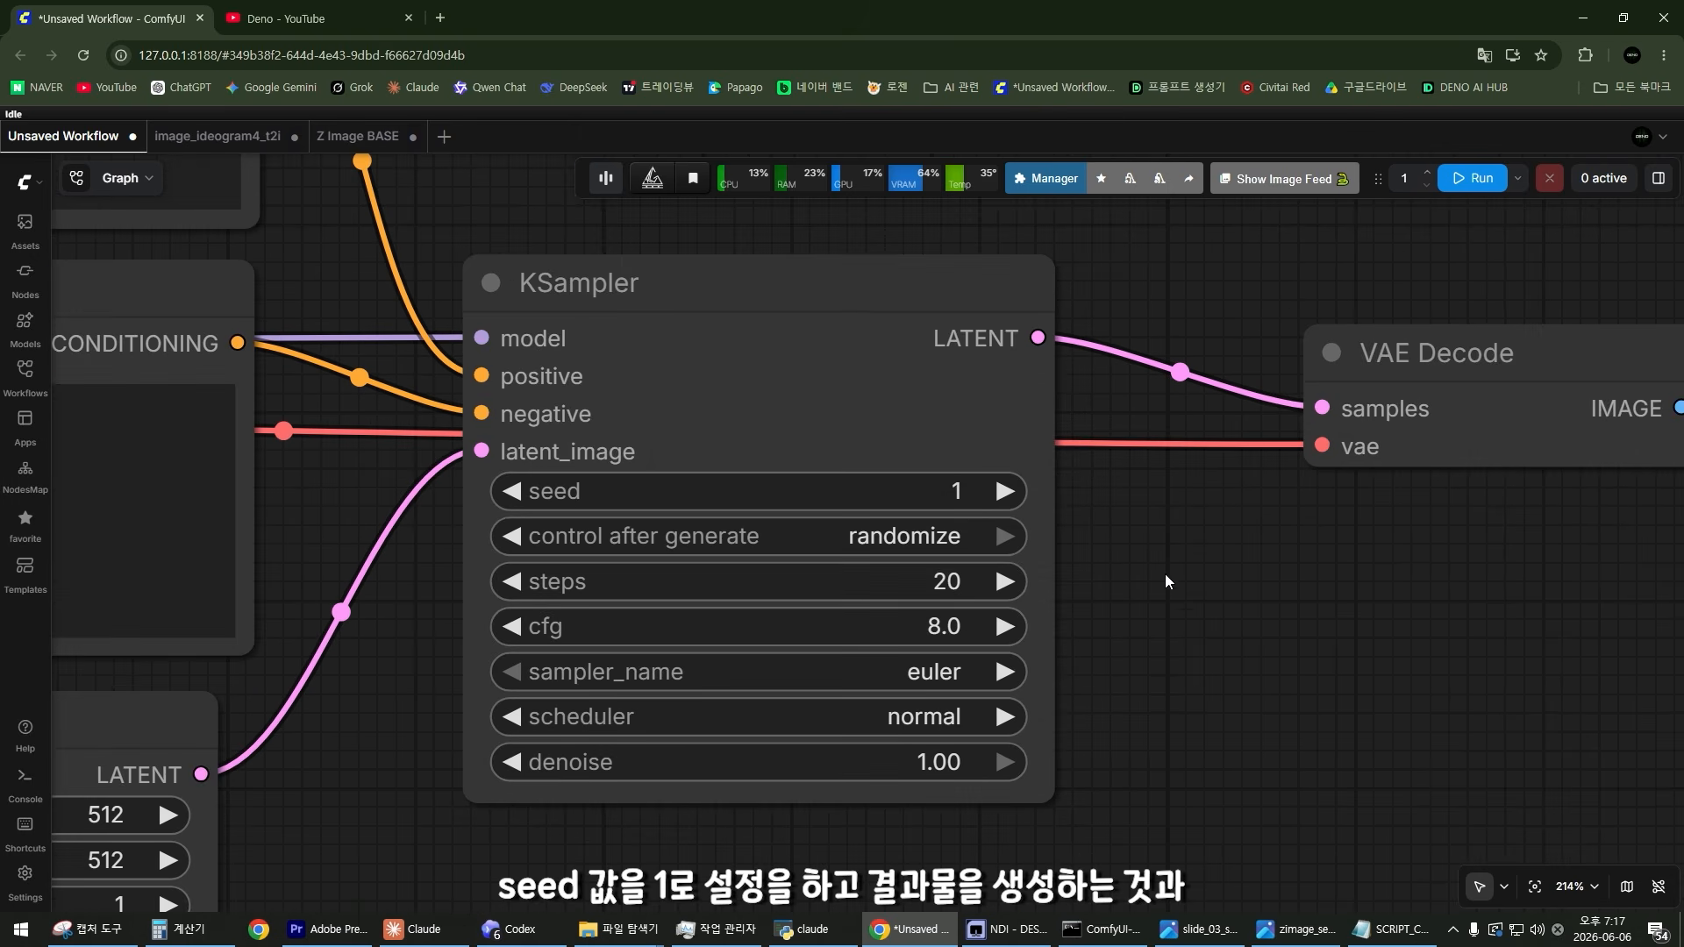
scroll(920, 521, up, 2)
scroll(1010, 482, down, 4)
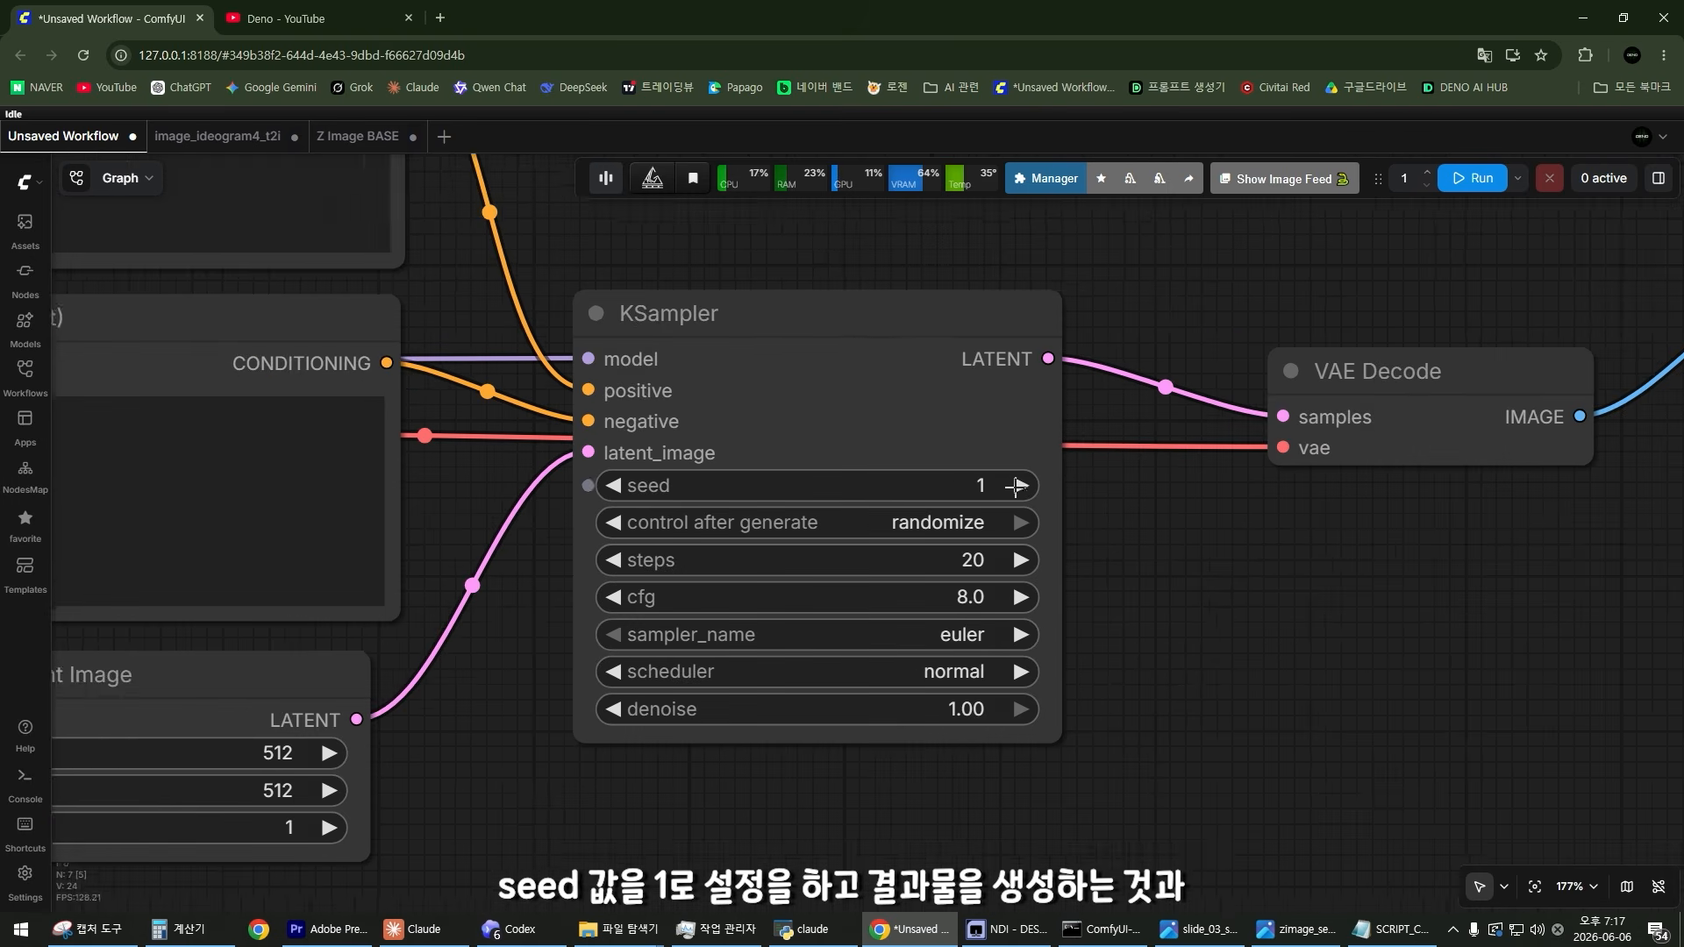
drag(1246, 502, 1025, 533)
drag(1191, 411, 1093, 385)
scroll(1149, 478, down, 5)
scroll(1158, 561, up, 3)
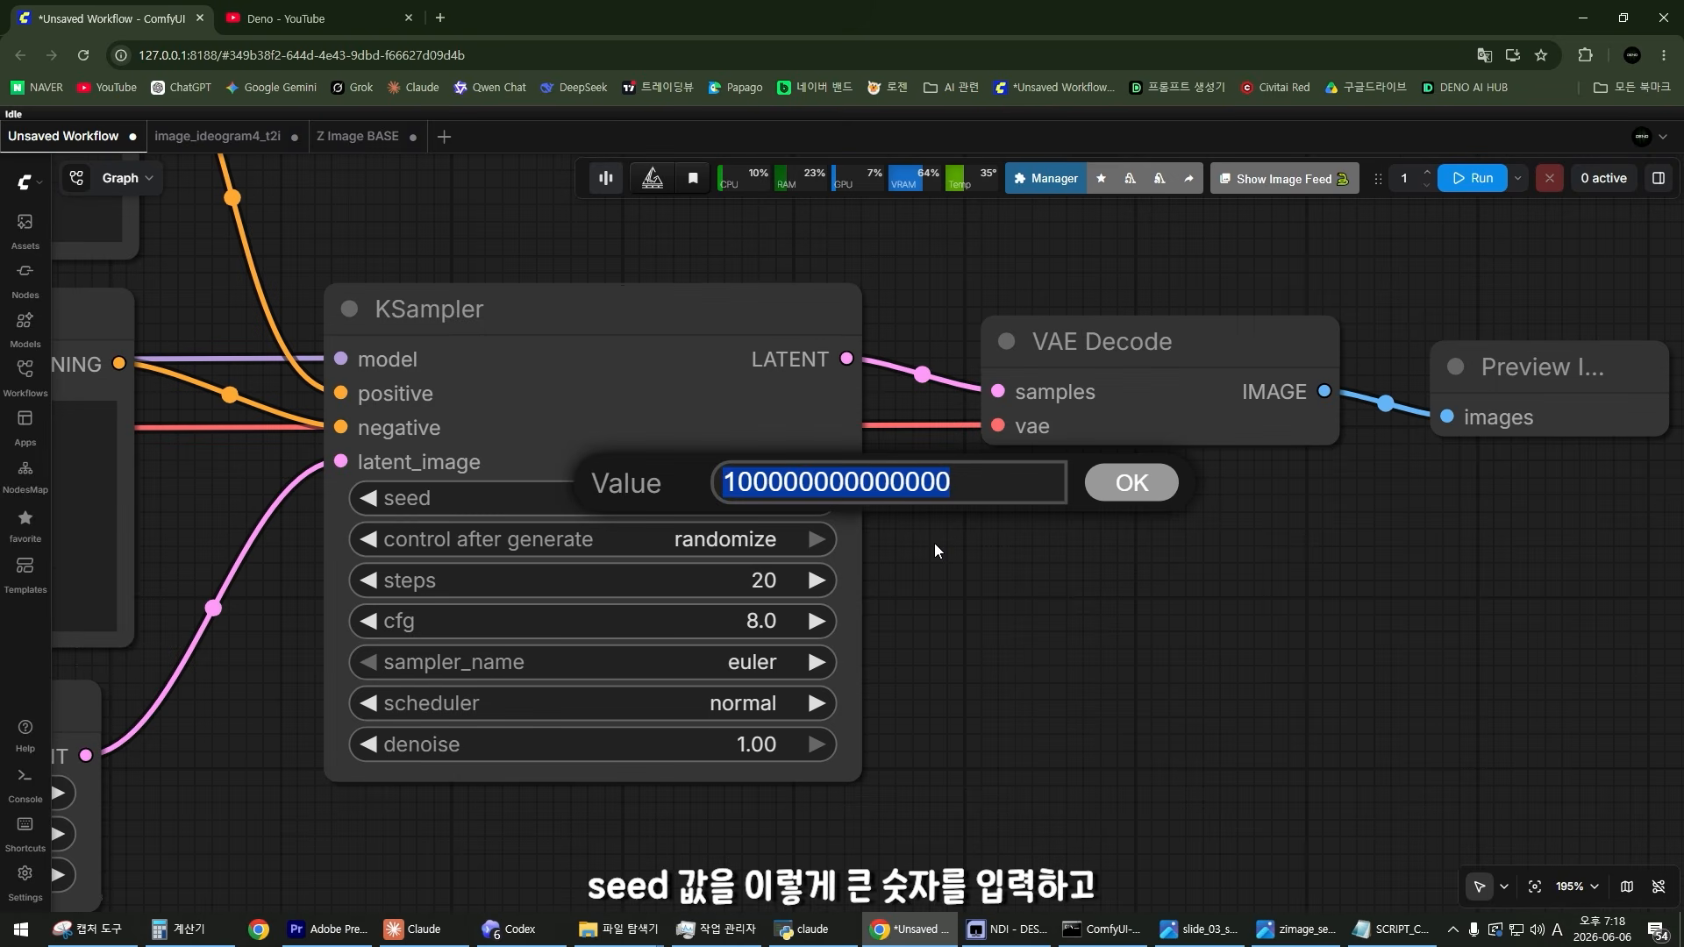
text(10000000000000)
key(Return)
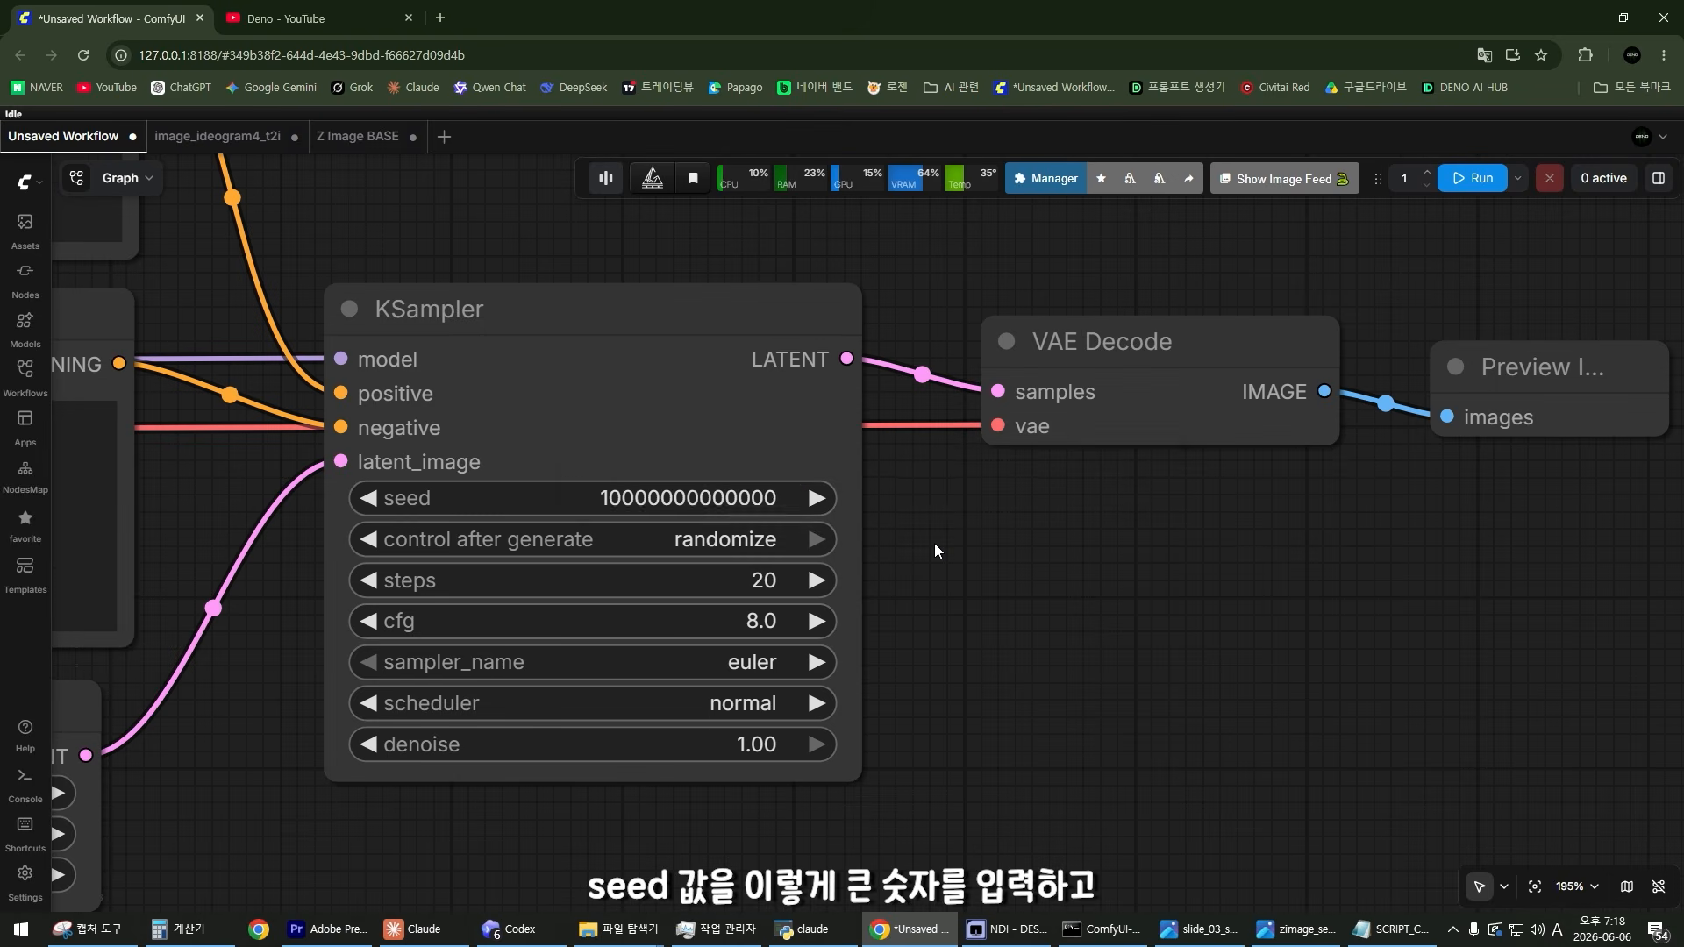
Step: Rearrange the output nodes so that VAE Decode sits higher and Preview Image lies directly beneath it, beside KSampler
scroll(1091, 579, down, 2)
click(1440, 413)
scroll(888, 558, up, 2)
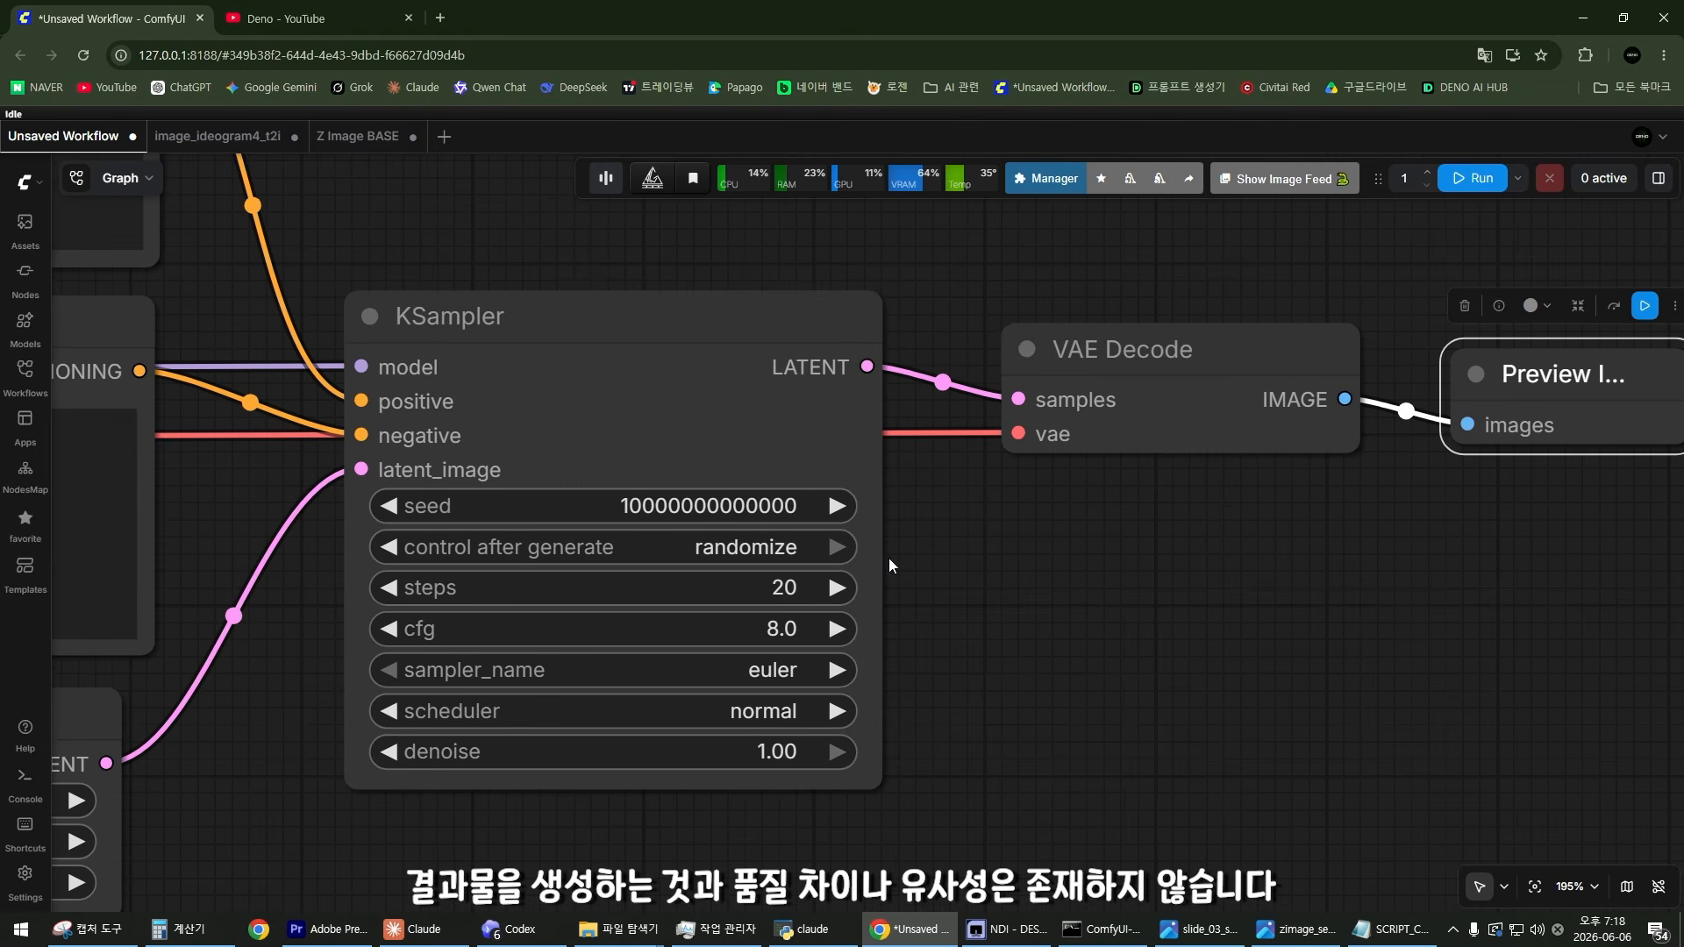
scroll(903, 542, up, 1)
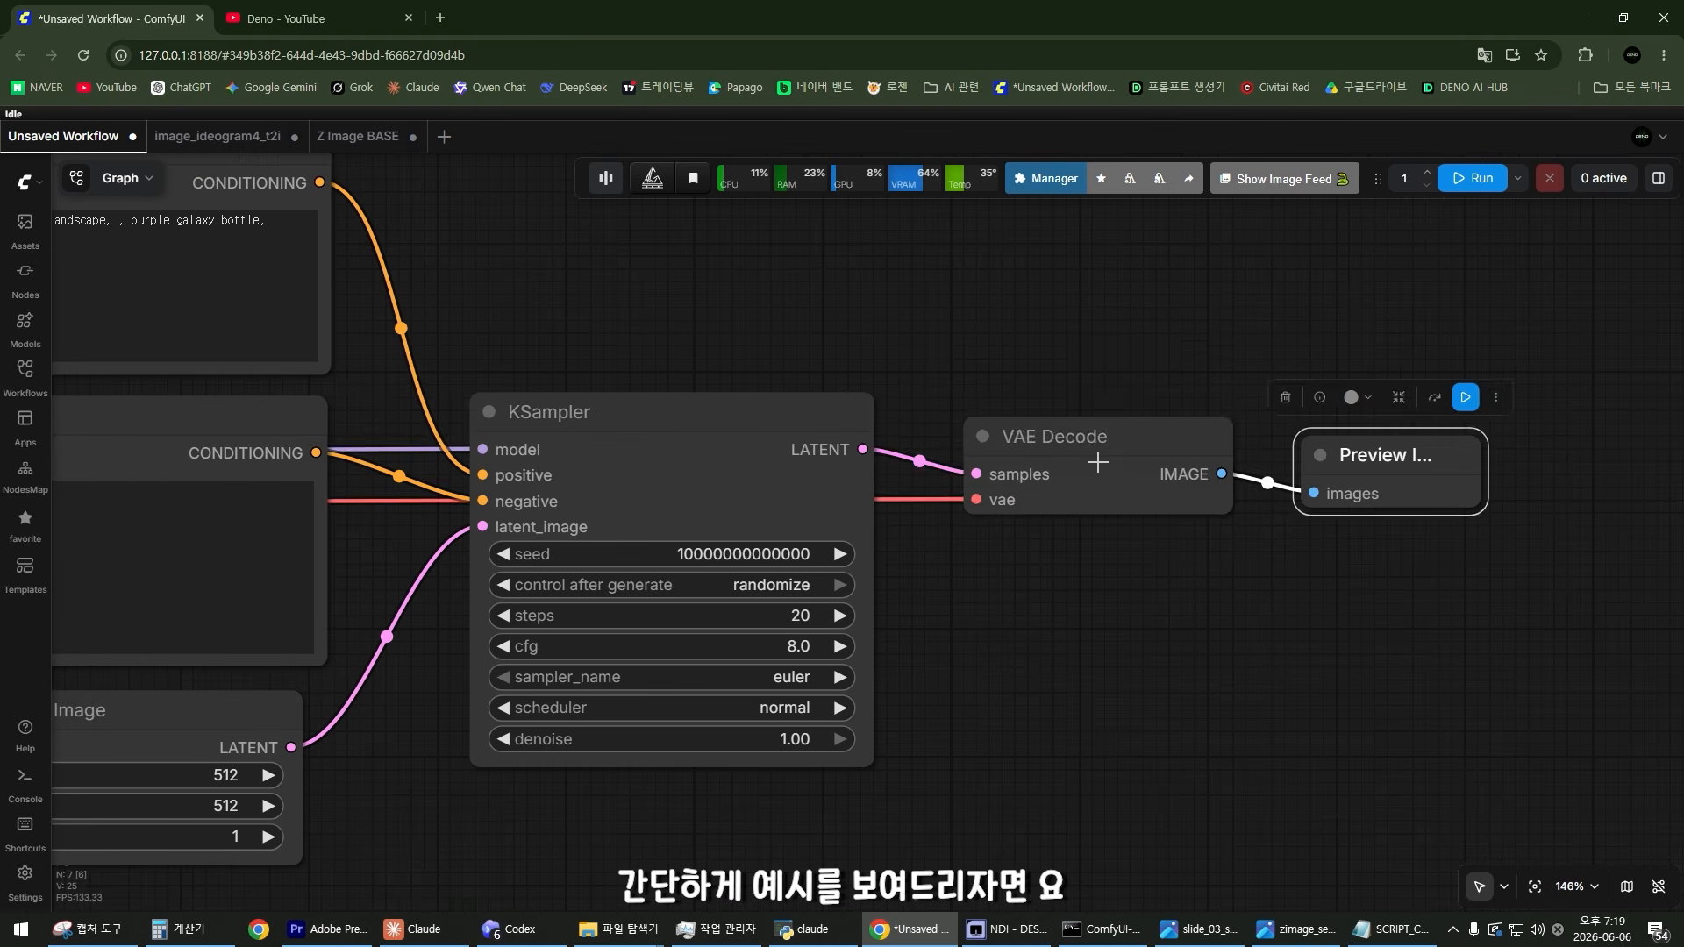
drag(1088, 439, 1004, 297)
drag(1220, 450, 937, 450)
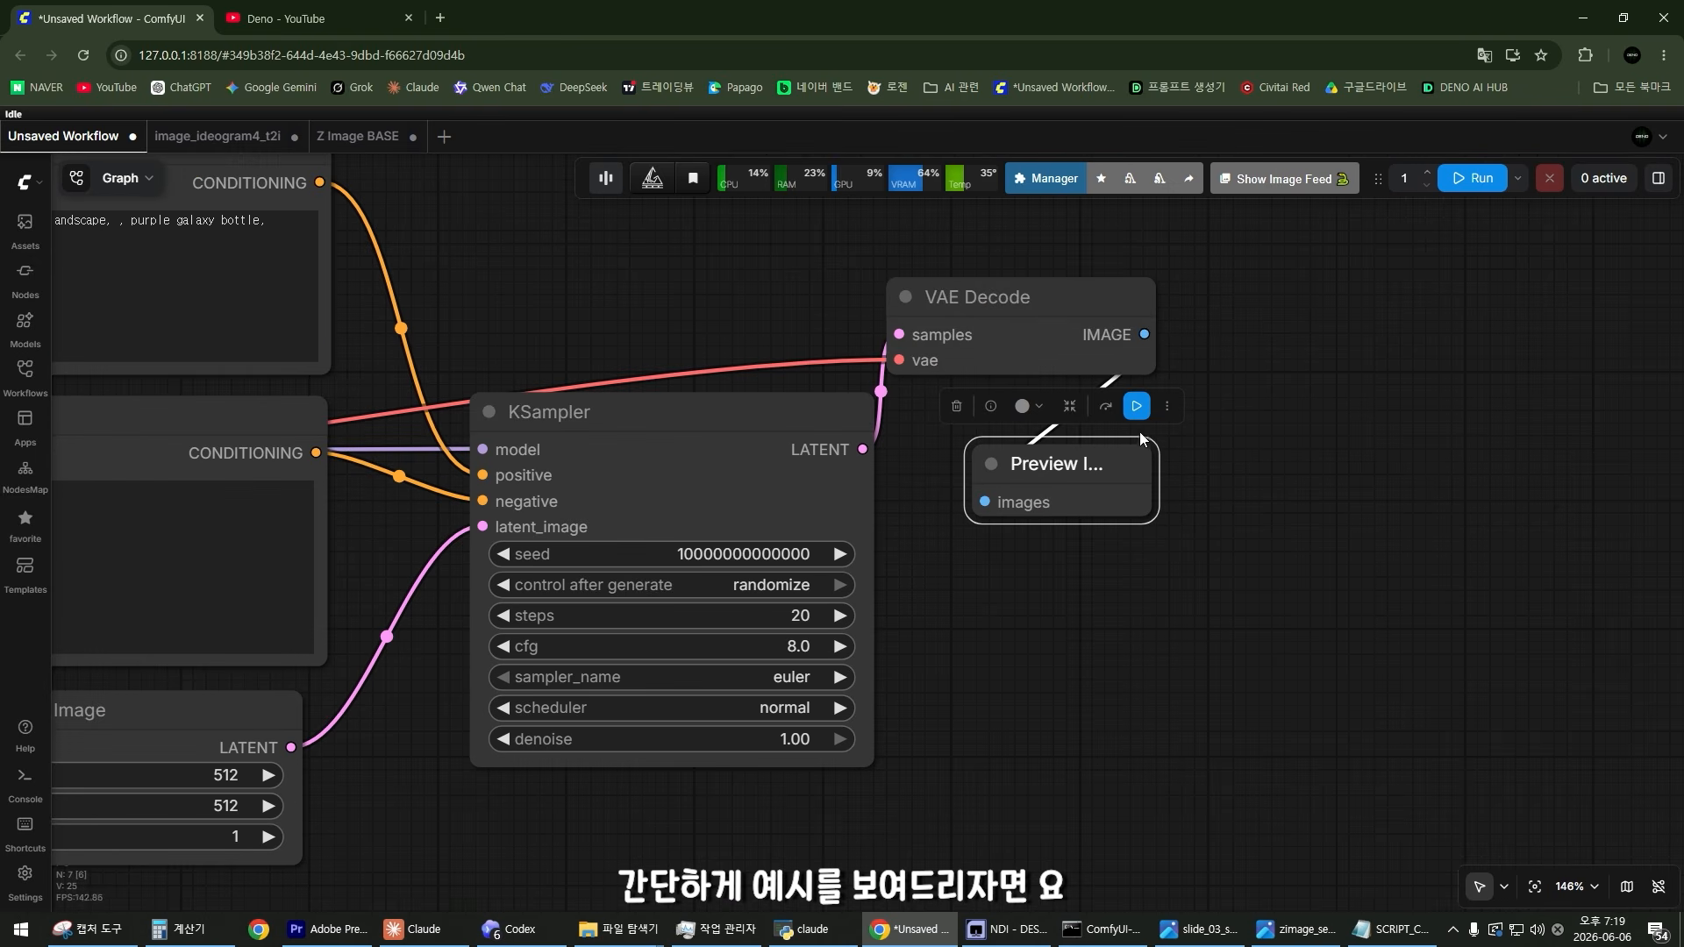
Step: Execute the workflow up to the Preview Image node to generate an image with the large seed
click(1132, 400)
drag(918, 644, 1151, 593)
scroll(1147, 595, down, 4)
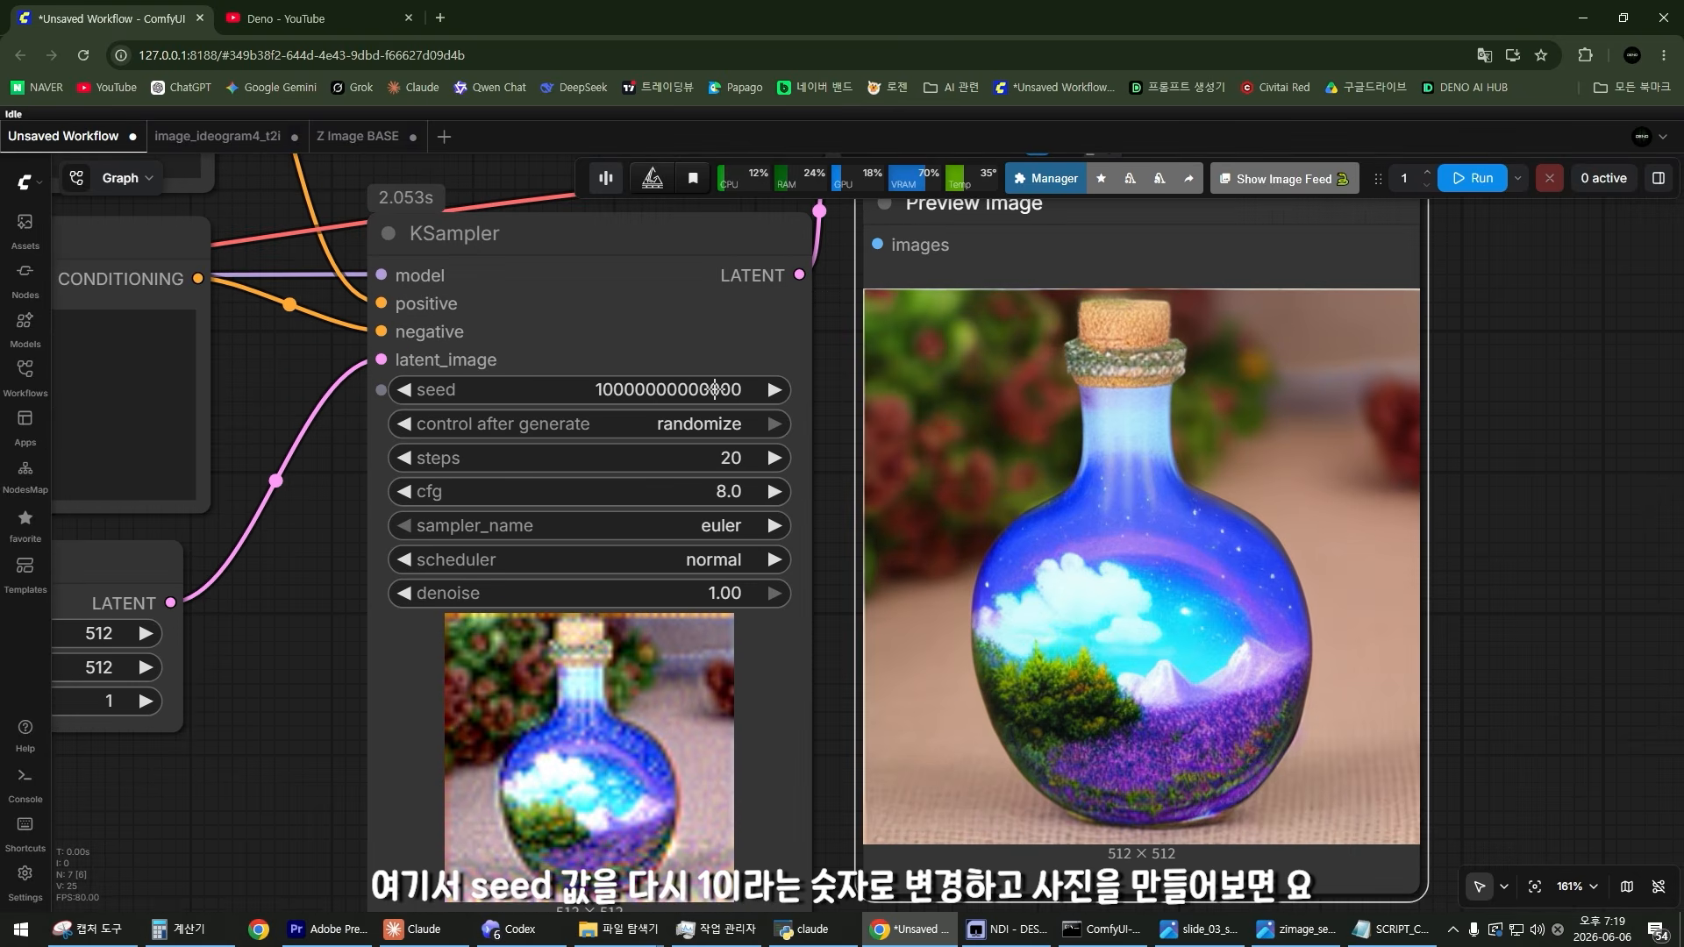
Step: Set the KSampler seed to 1 and generate a new image
click(715, 391)
text(1)
key(Return)
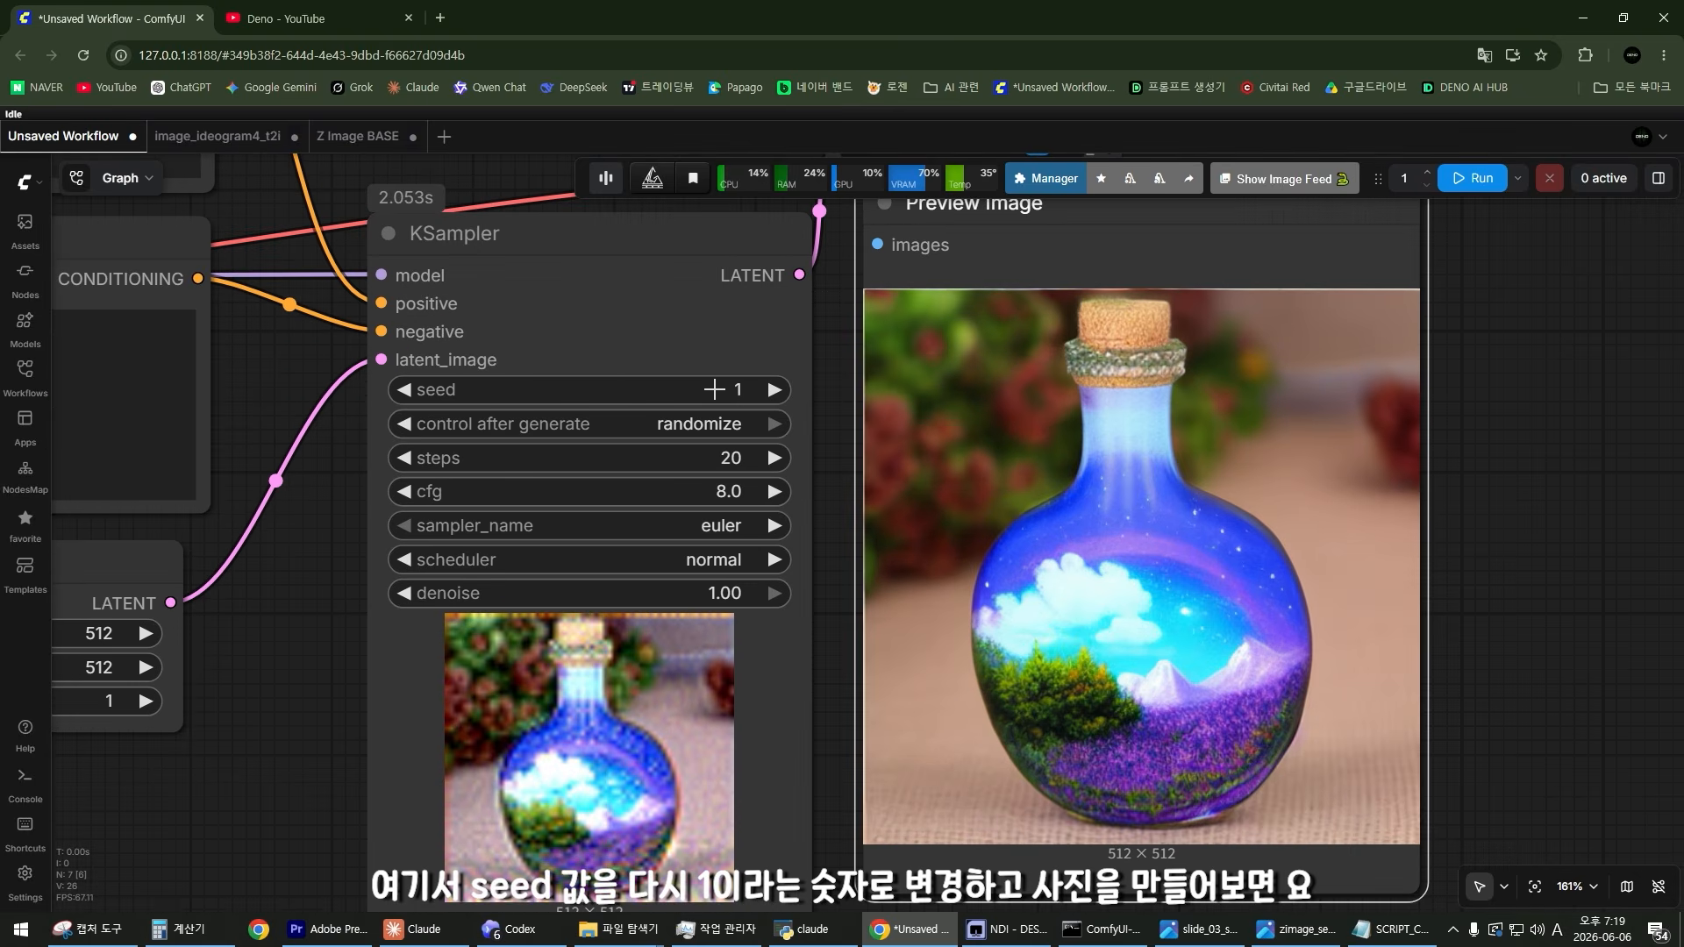
scroll(887, 590, down, 4)
key(ctrl+Return)
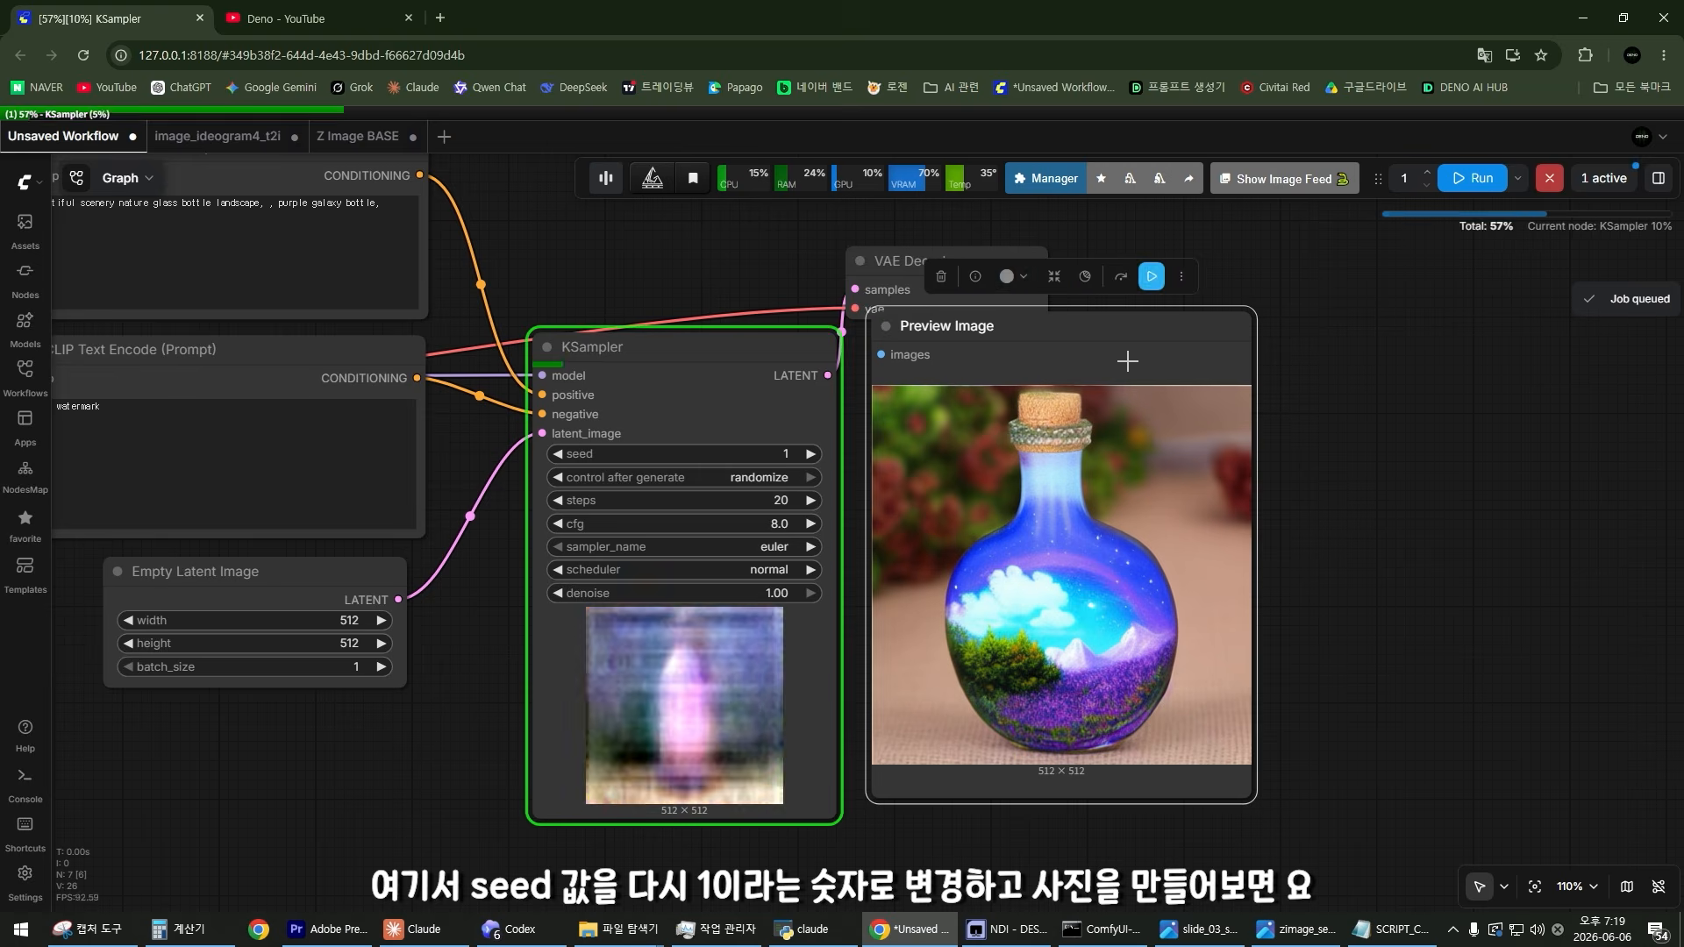
scroll(896, 638, up, 2)
scroll(984, 609, up, 1)
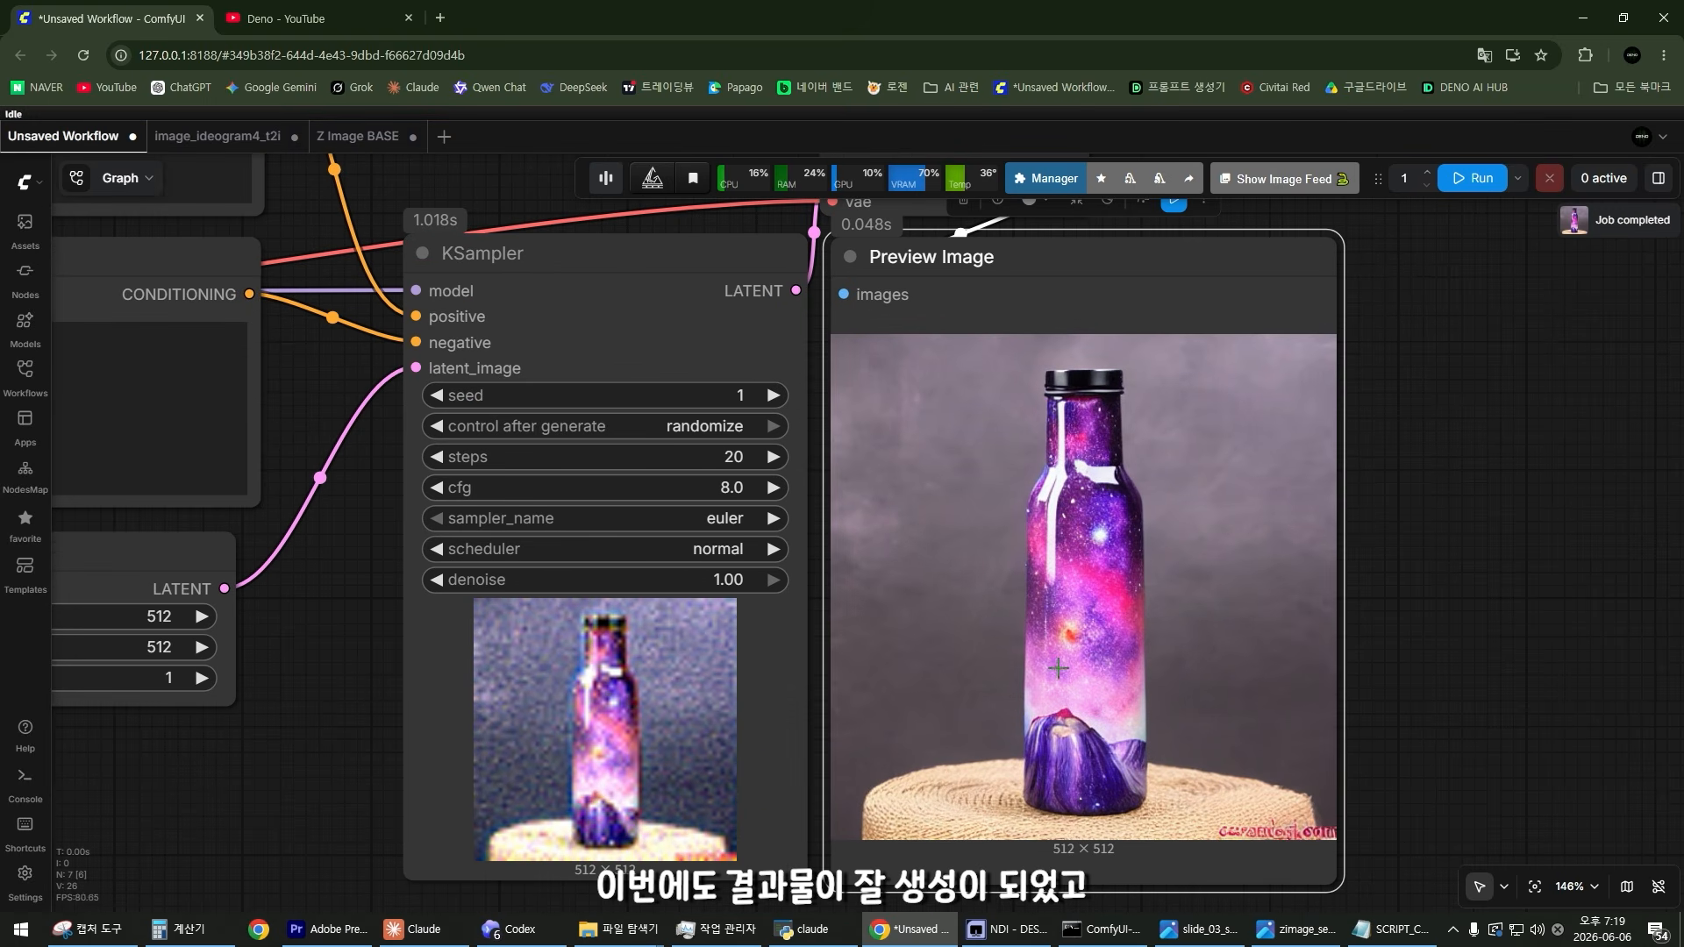
Step: Raise the KSampler seed to 2 and generate another image
click(793, 415)
scroll(1165, 256, down, 1)
drag(1167, 256, 1128, 365)
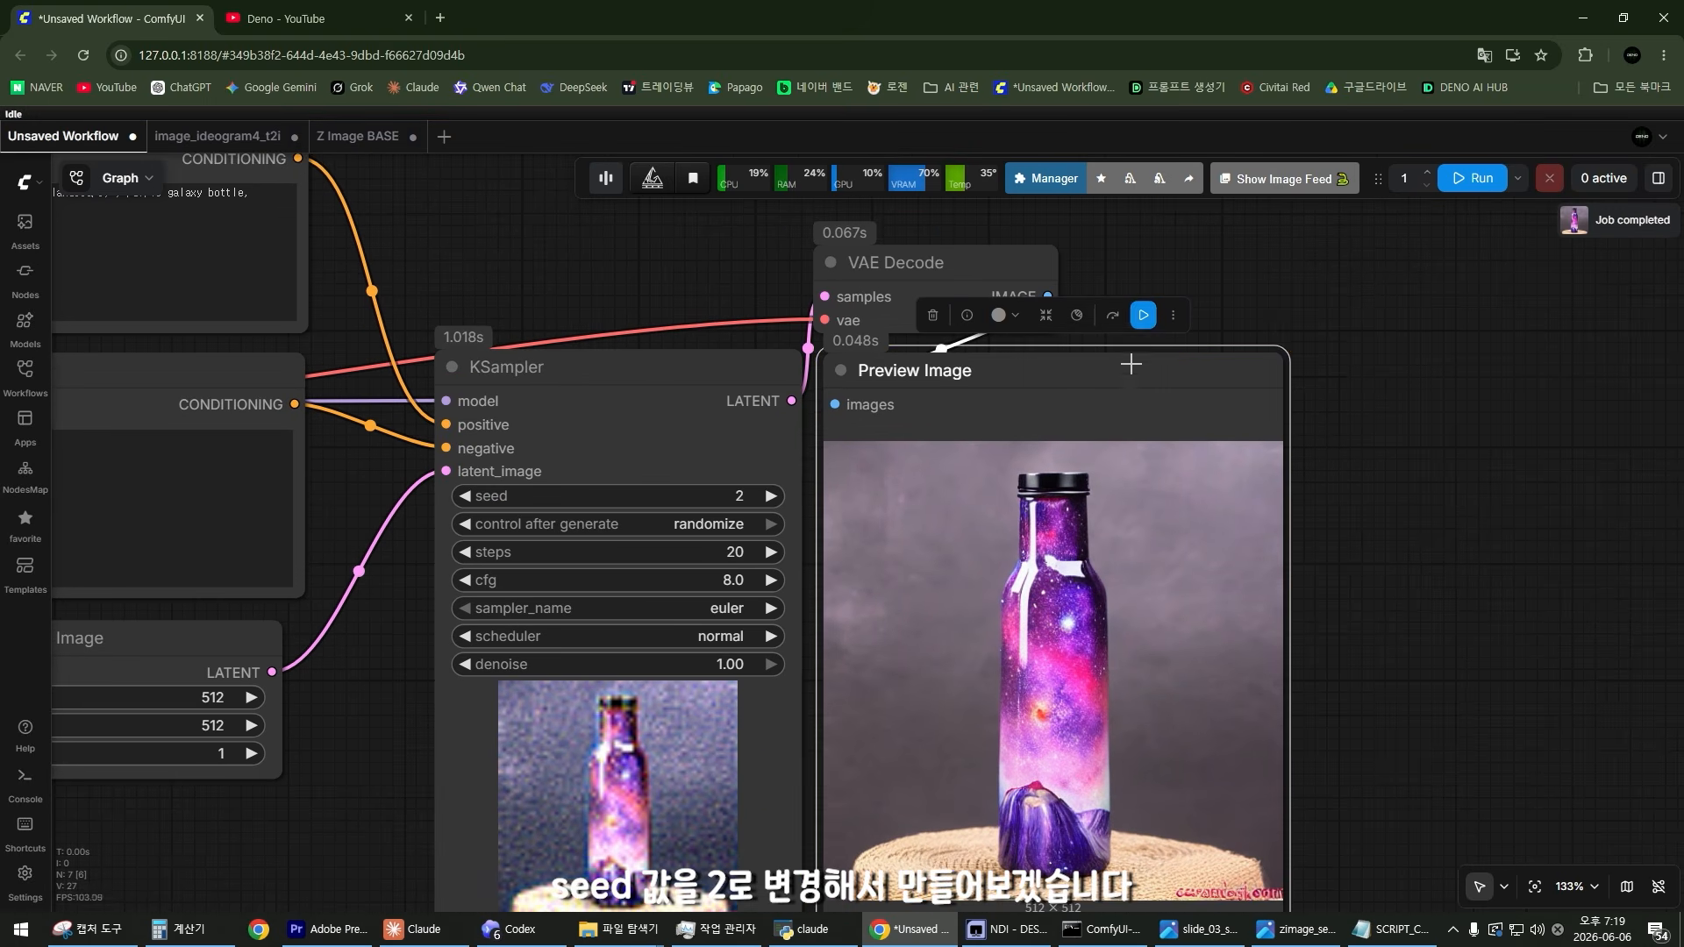
key(ctrl+Return)
drag(1051, 427, 1088, 339)
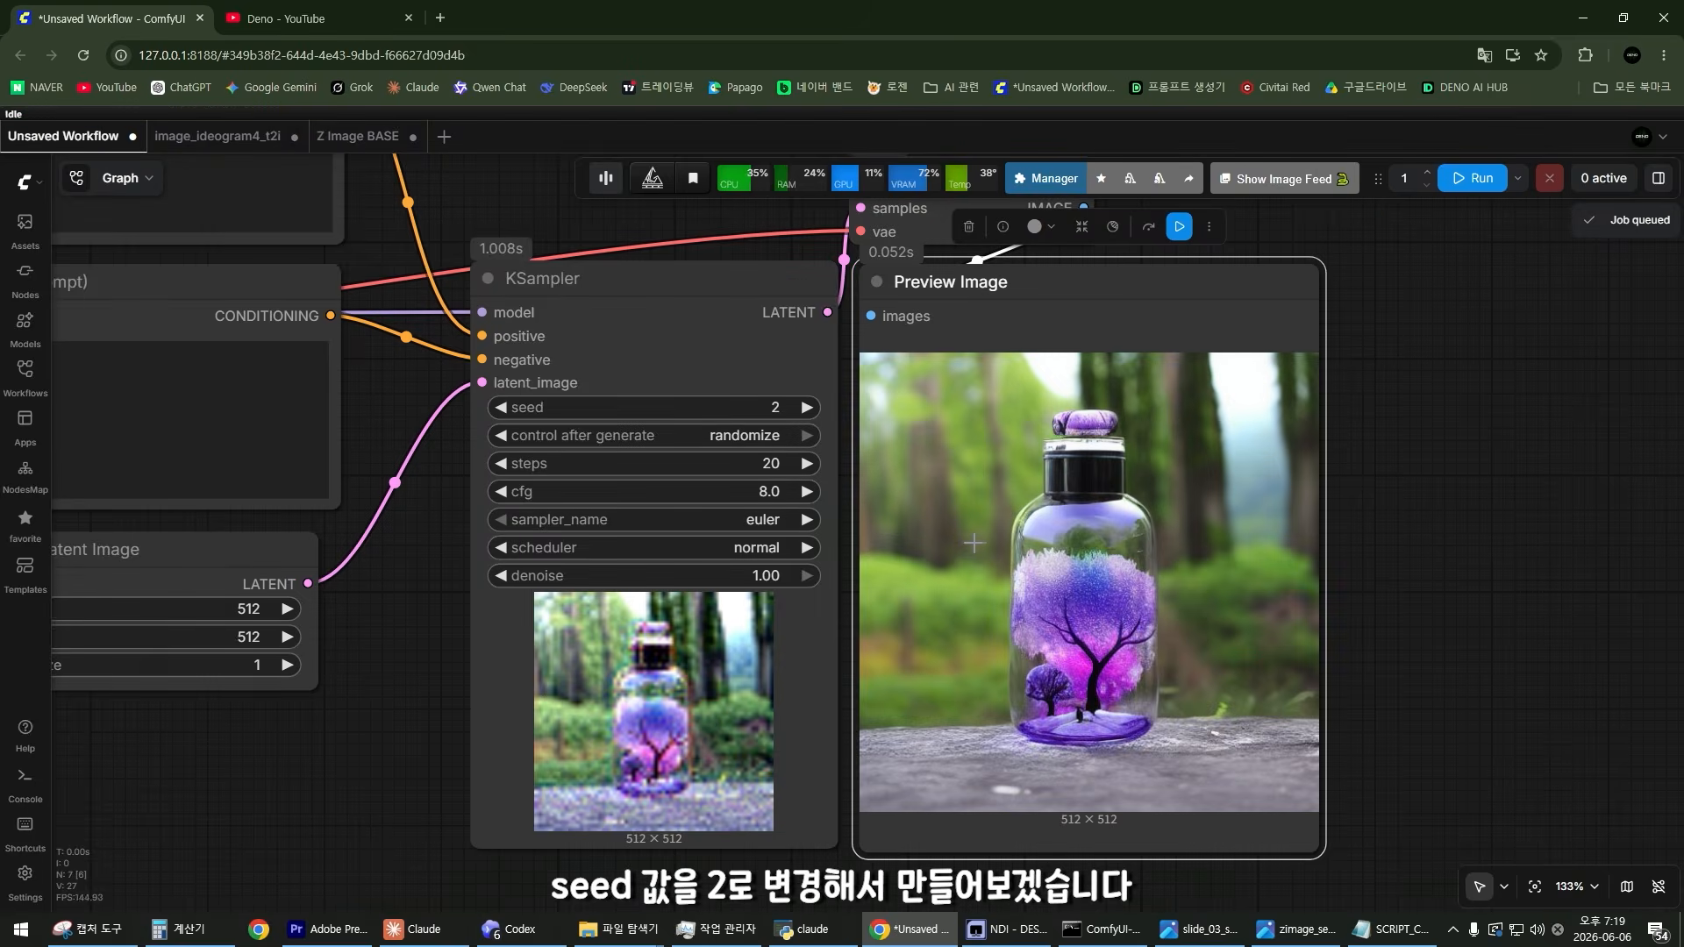
Step: Set the number of queued runs to 10
scroll(1201, 521, up, 2)
click(1408, 178)
text(0)
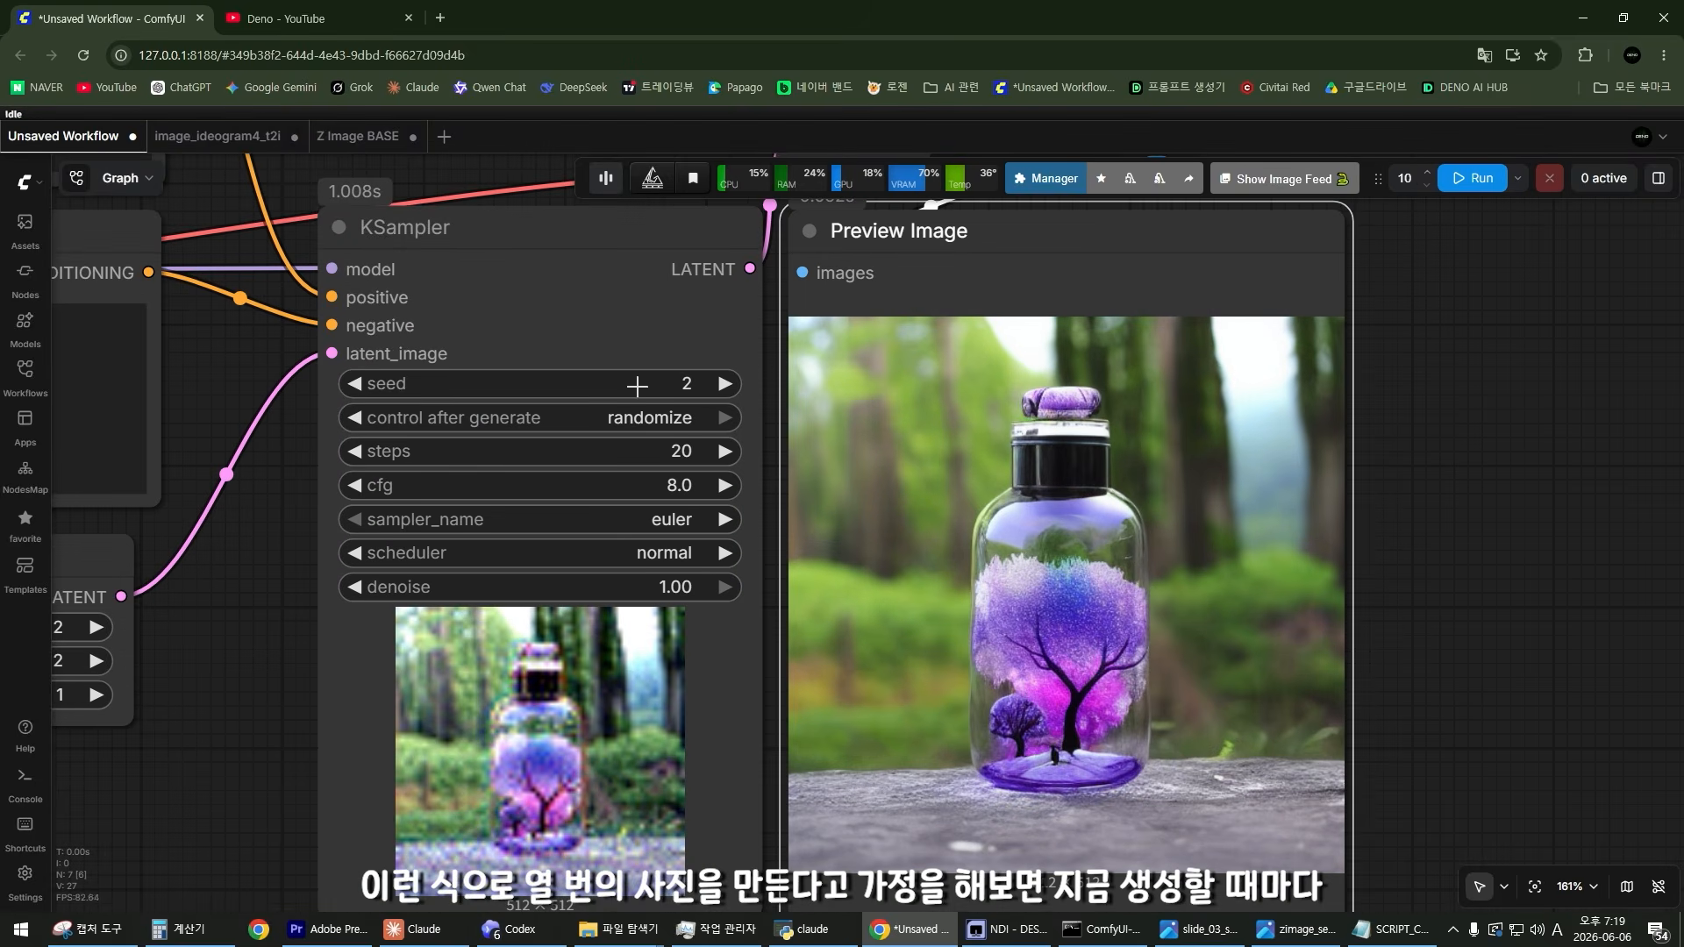
scroll(734, 369, up, 4)
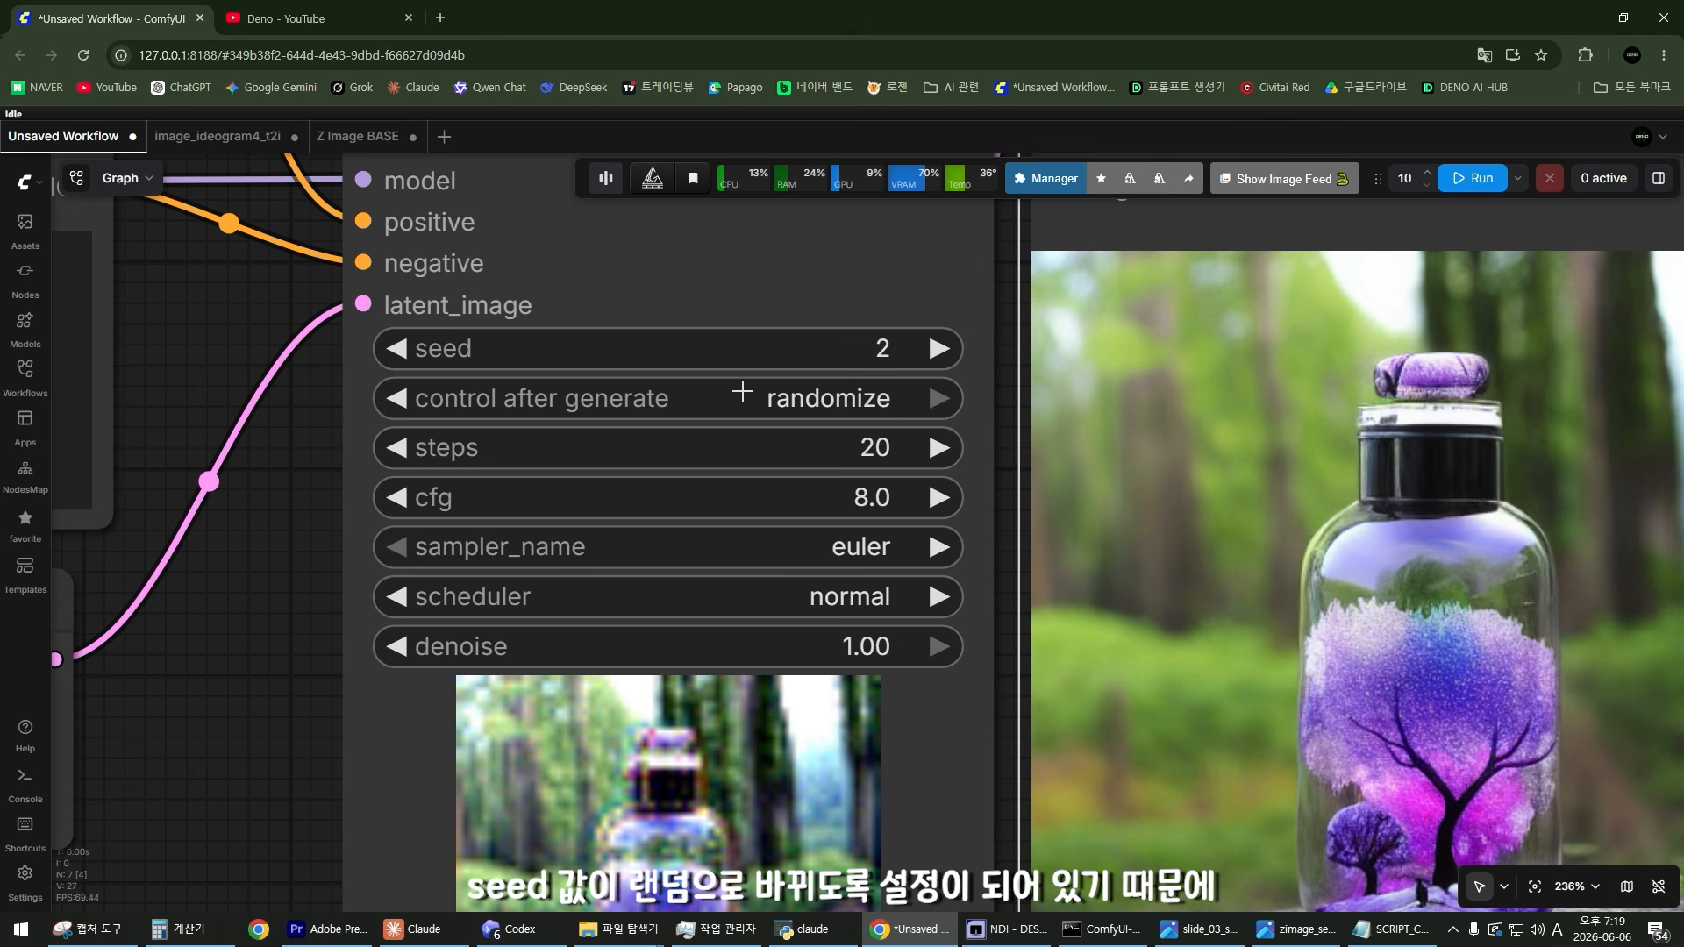
scroll(907, 386, down, 3)
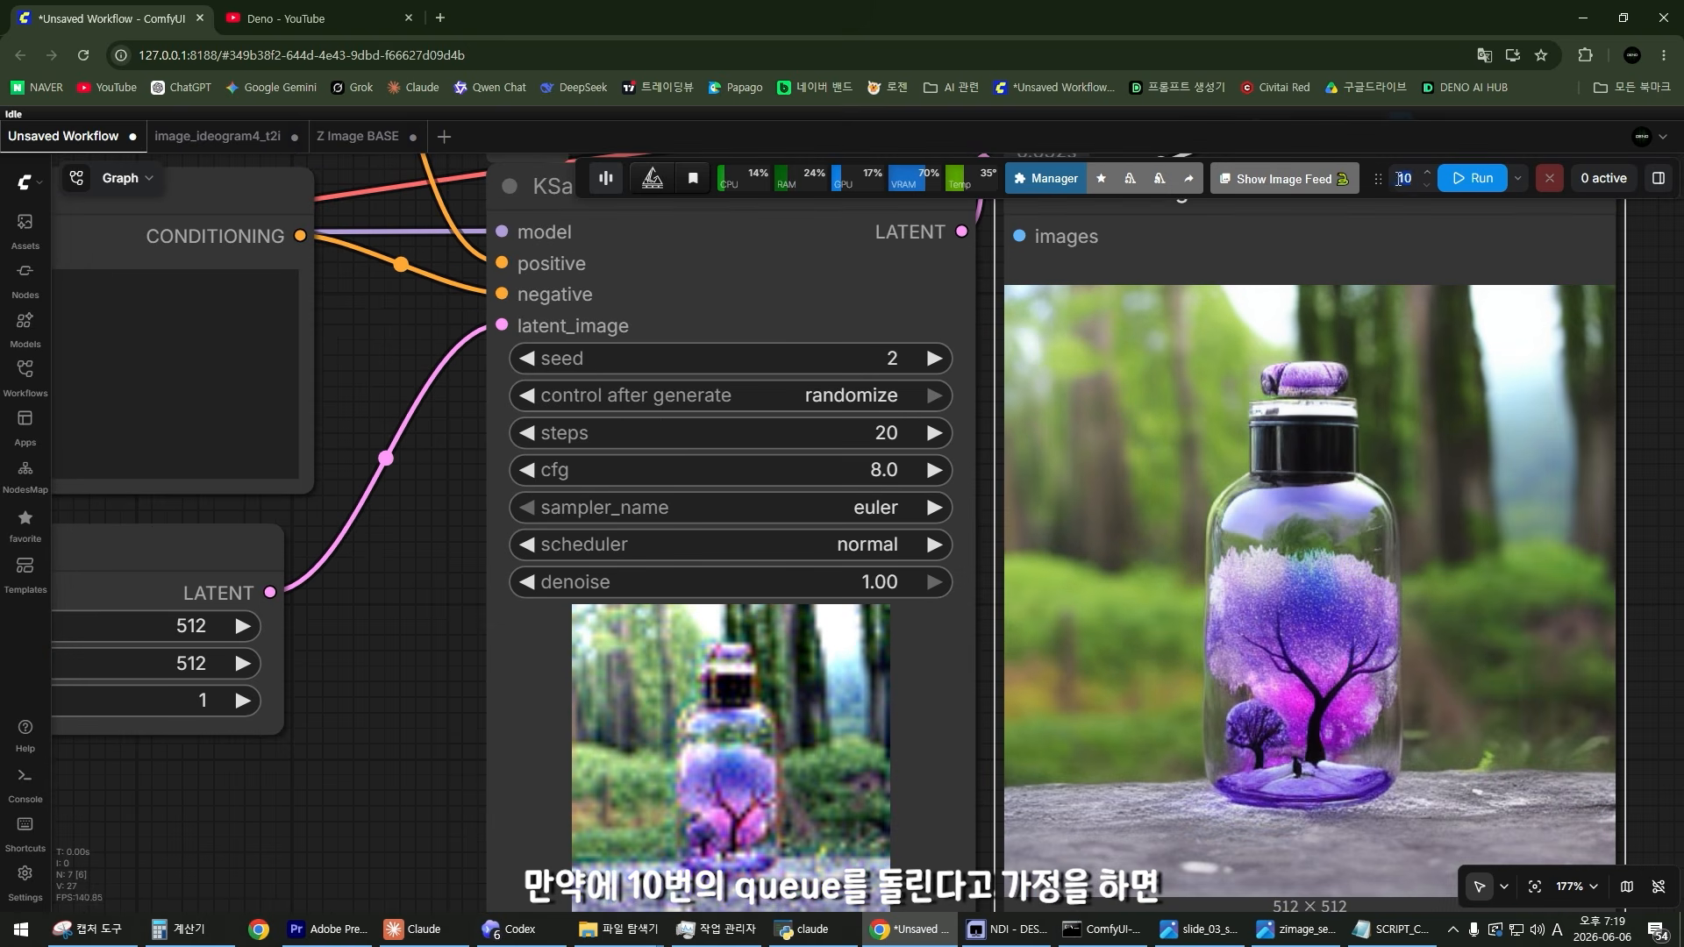
Step: Queue the batch of 10 generations with the seed control left on randomize
click(1403, 179)
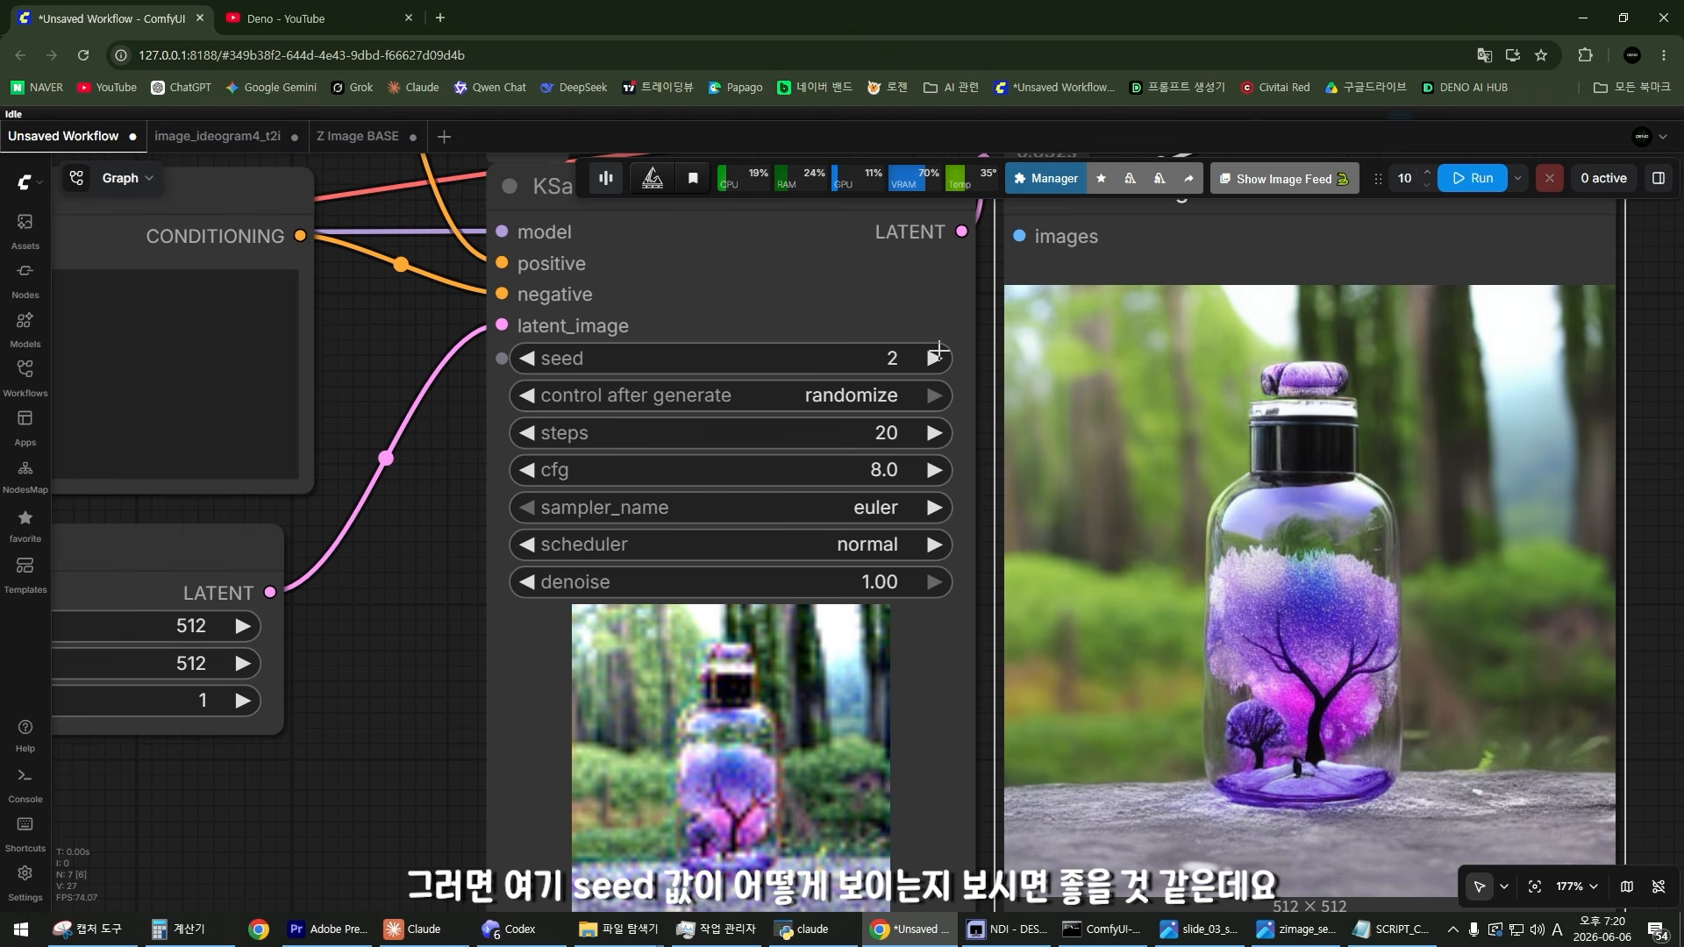
click(1463, 180)
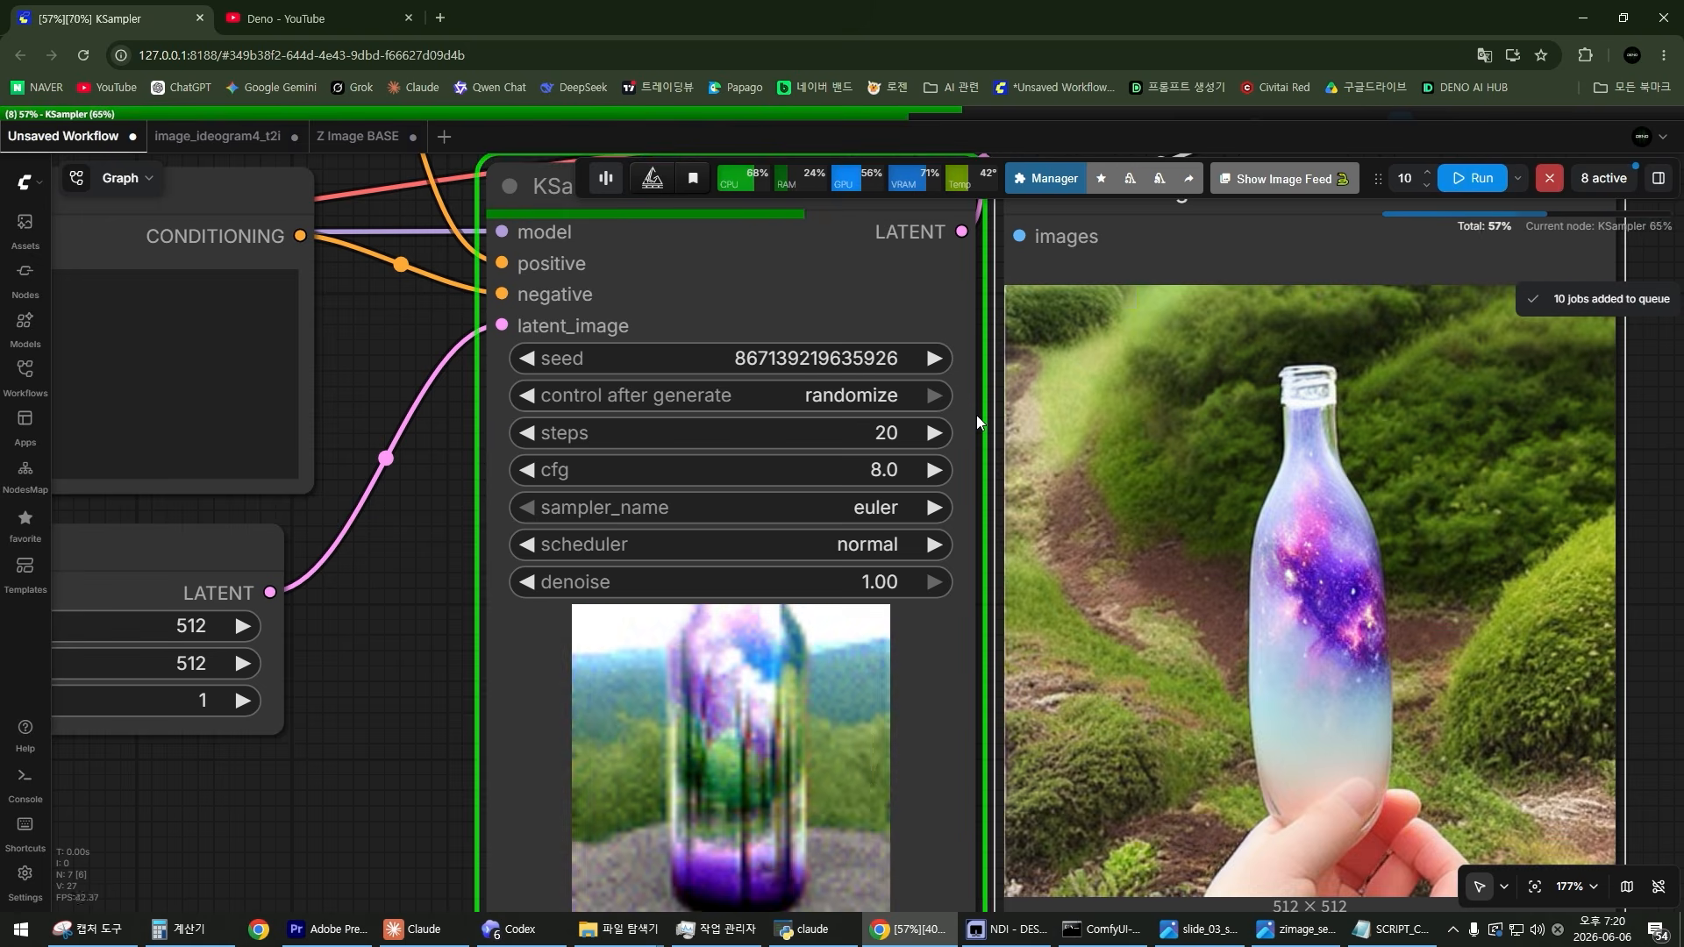
scroll(993, 407, down, 2)
drag(989, 410, 799, 406)
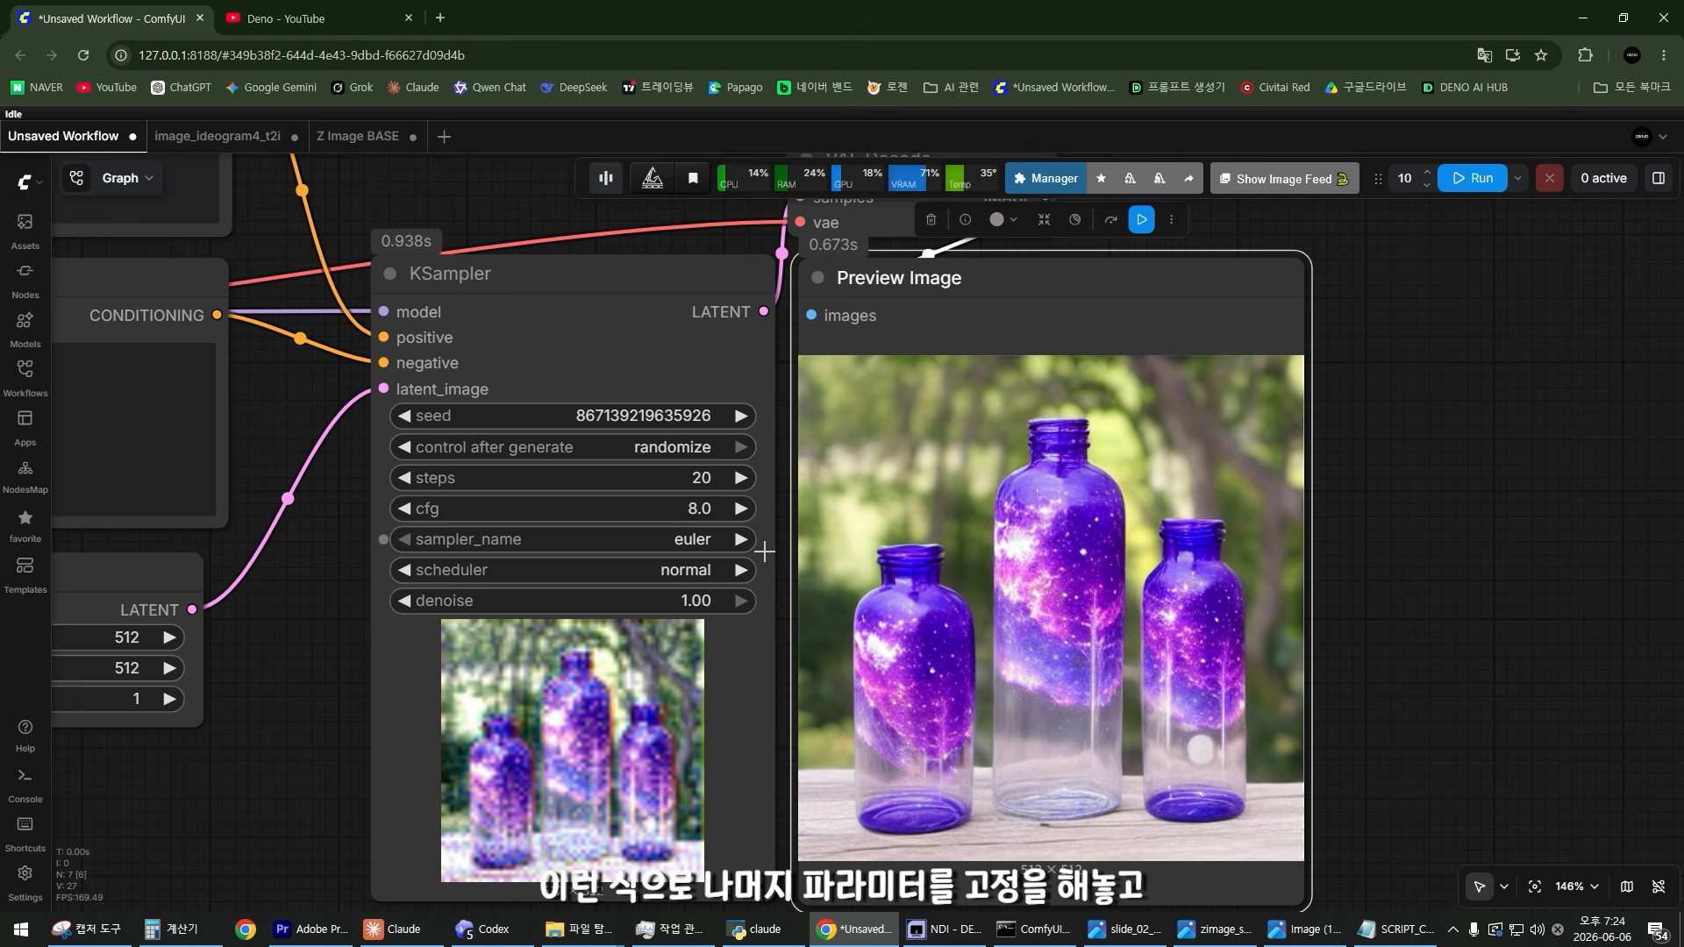
Step: Switch the KSampler node's control after generate option to fixed
scroll(765, 551, up, 2)
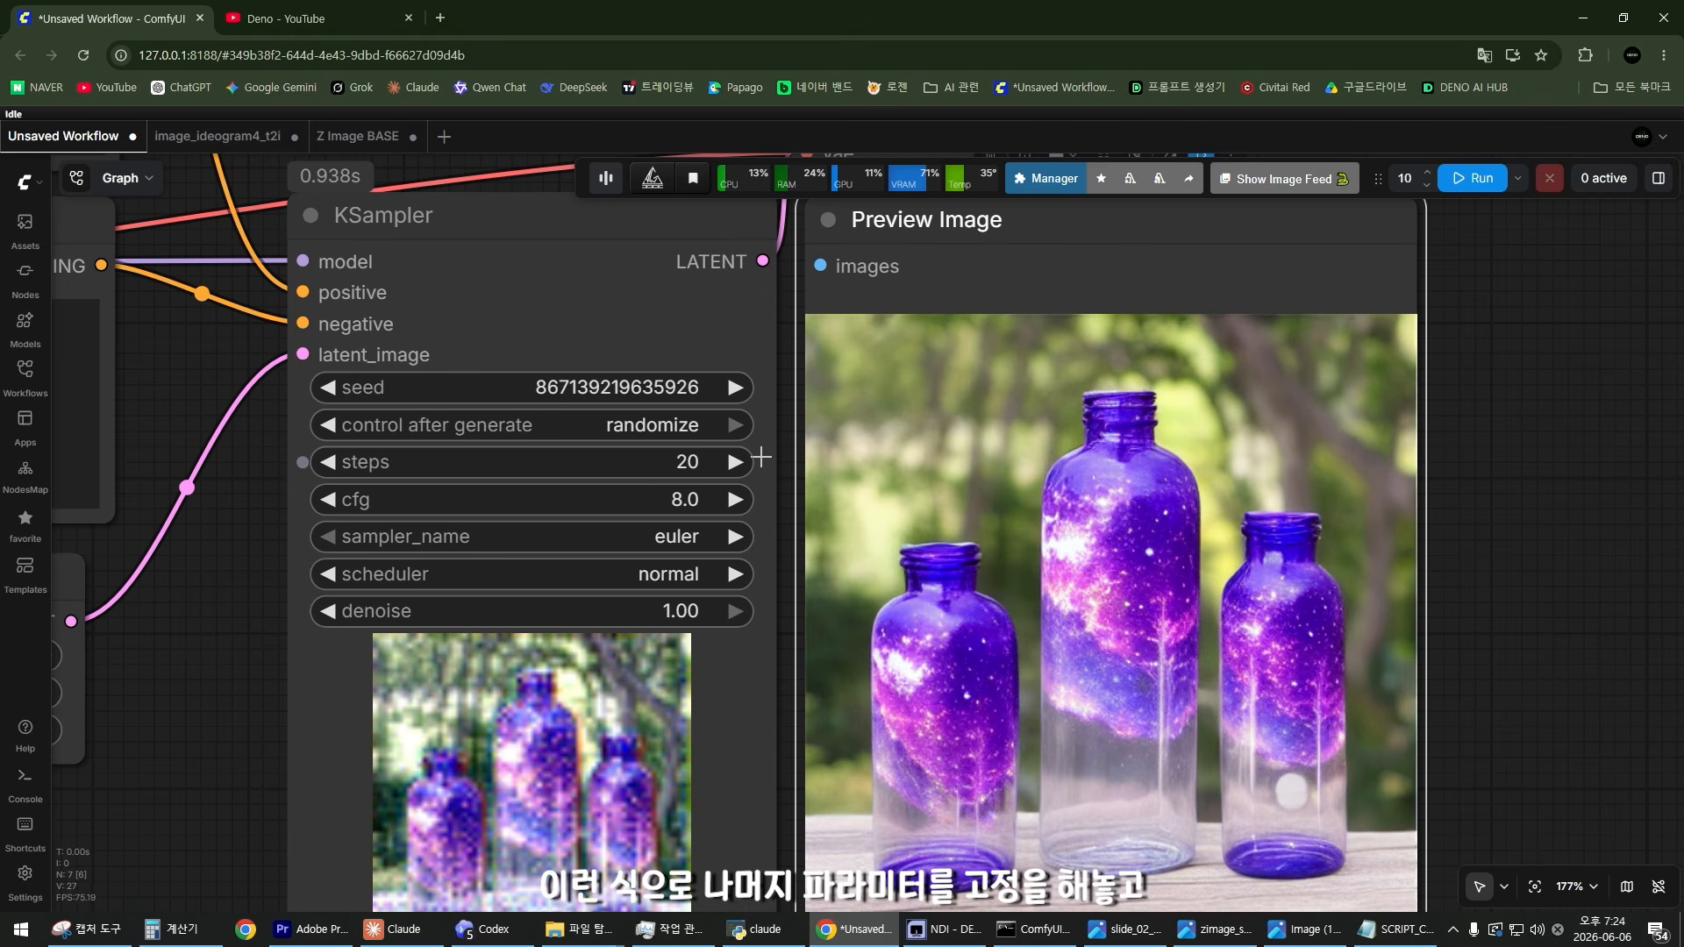
scroll(793, 505, down, 3)
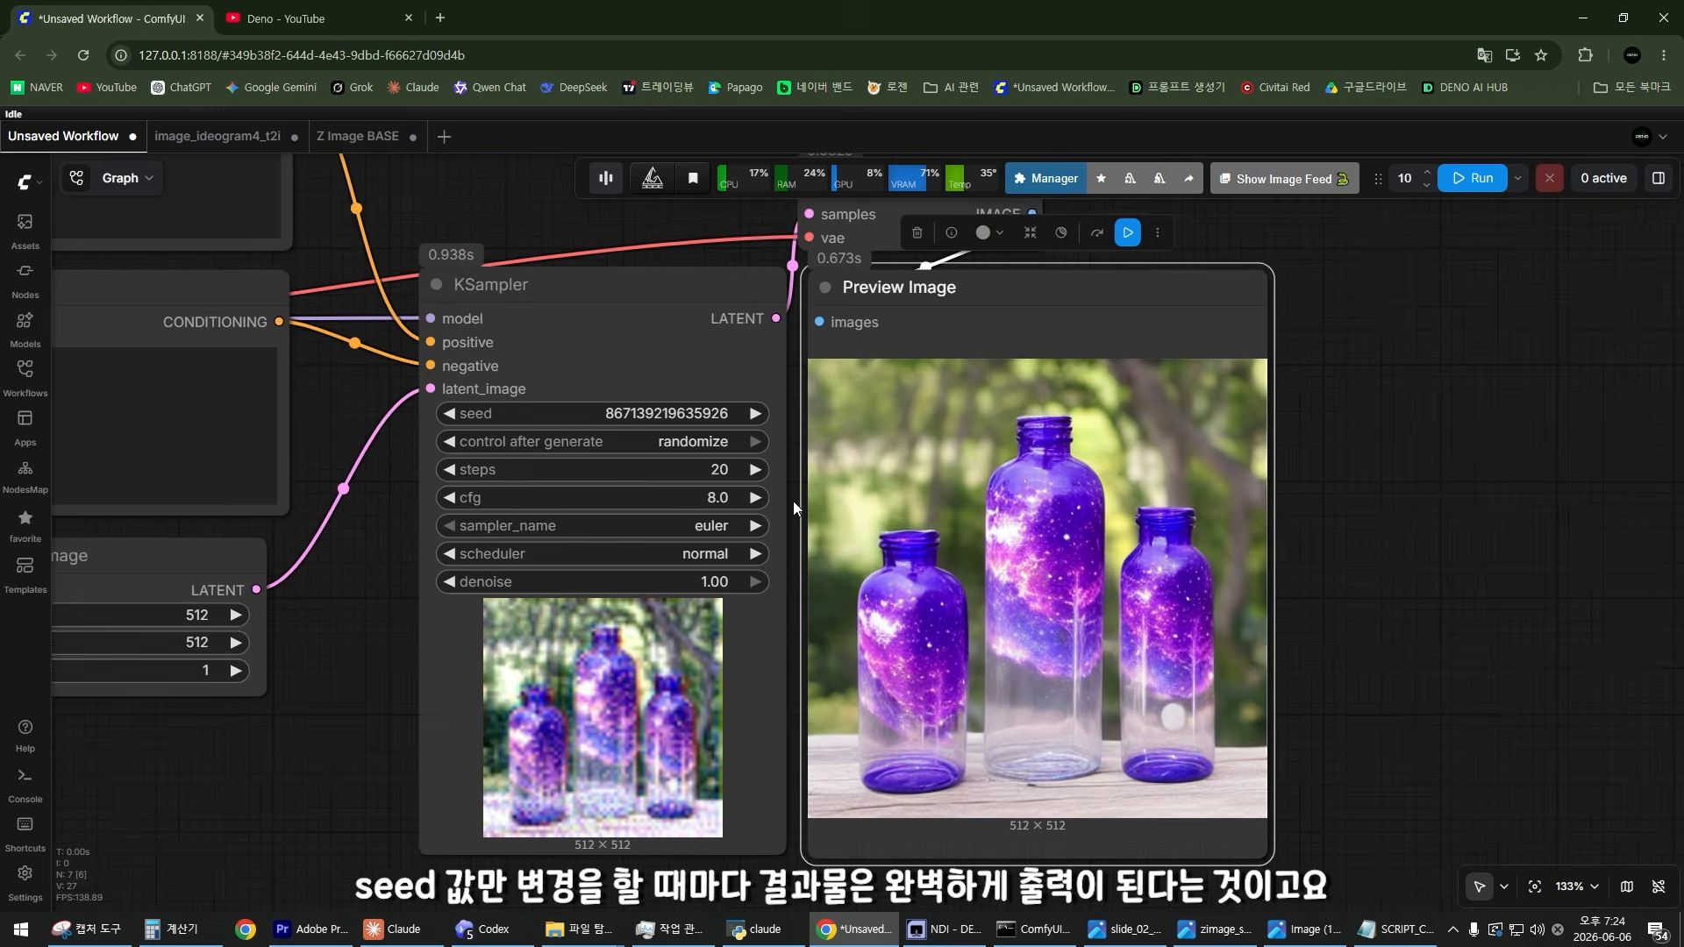
scroll(793, 506, up, 1)
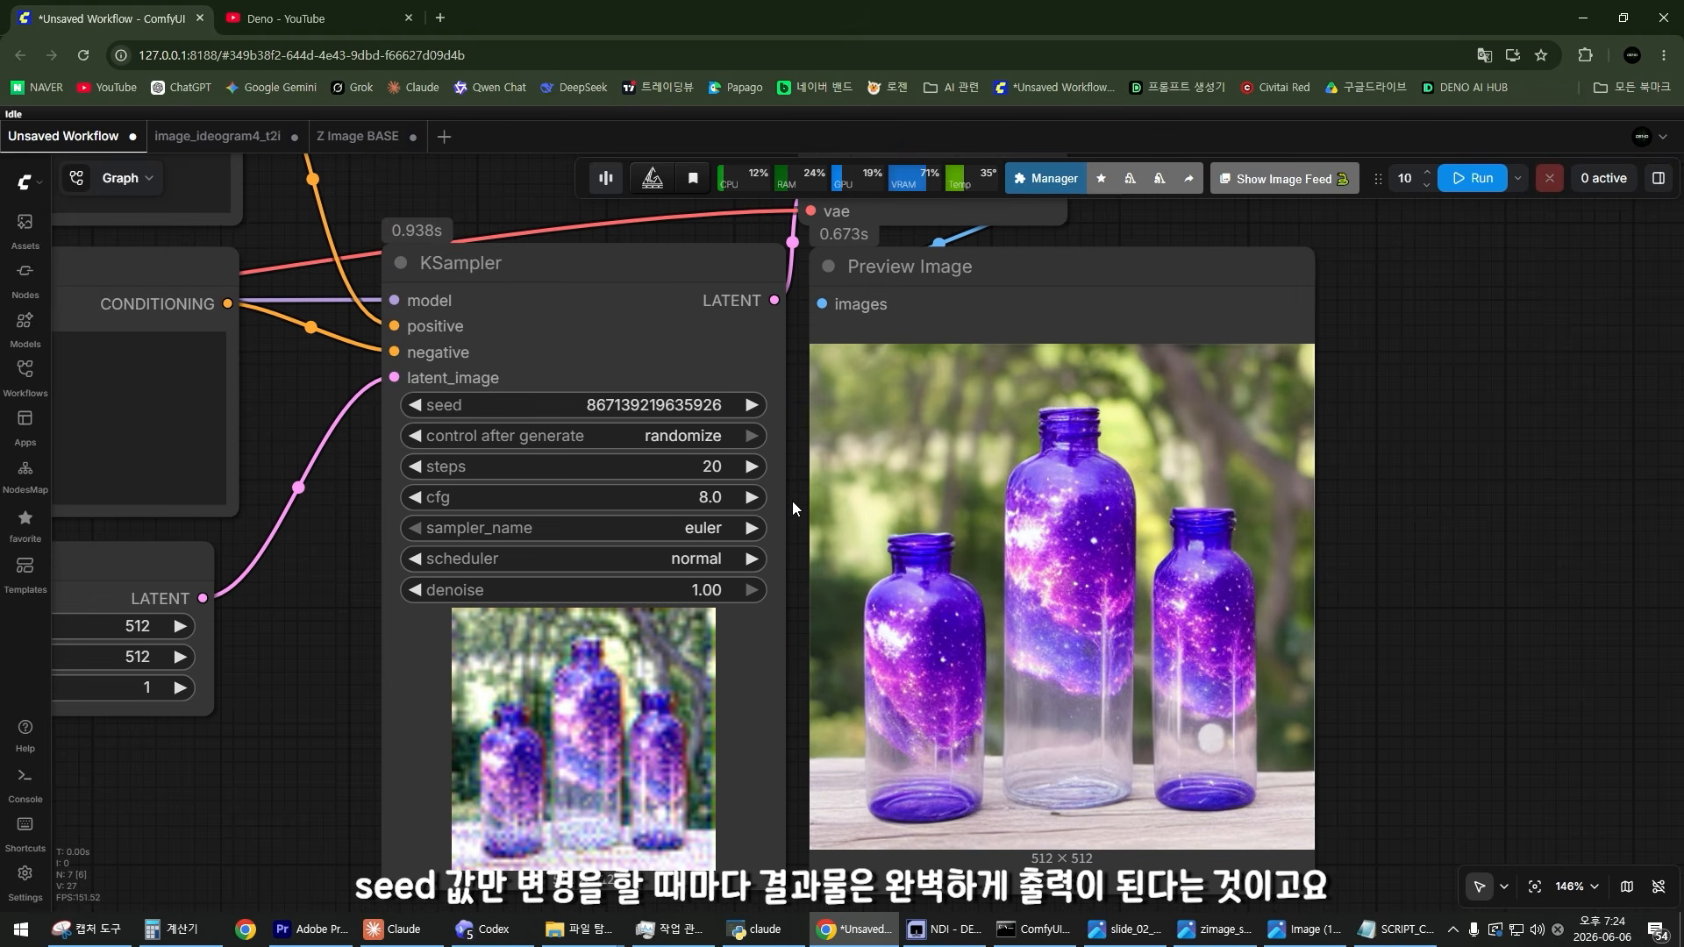
scroll(792, 504, up, 2)
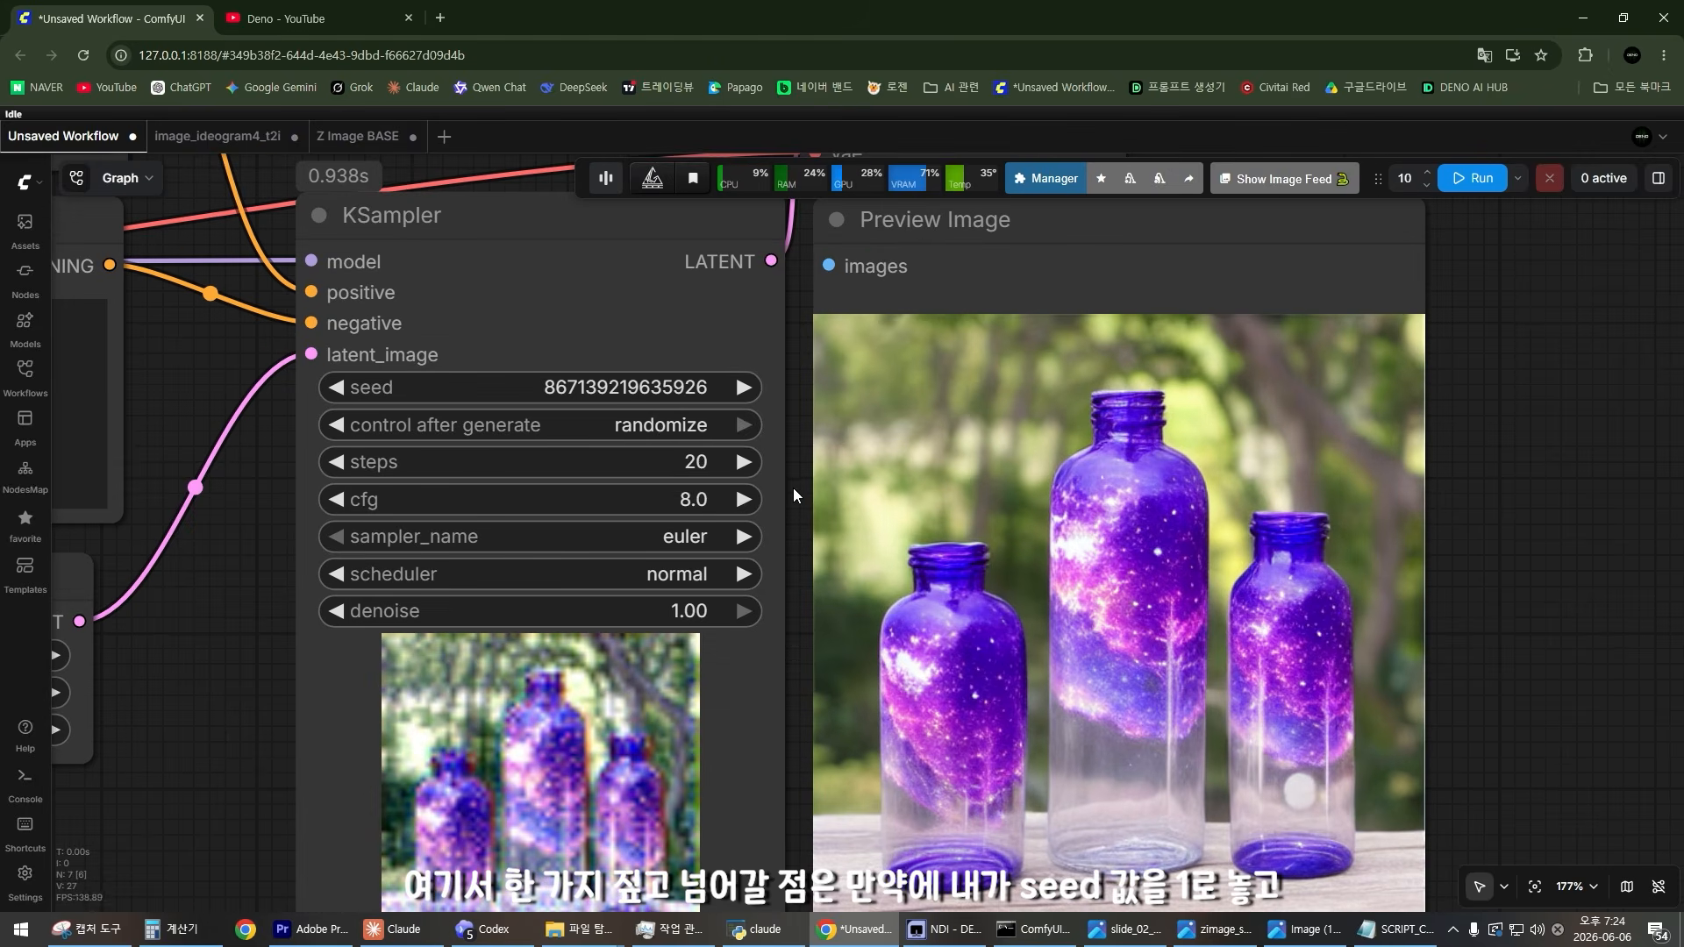
click(667, 426)
click(679, 428)
scroll(792, 433, down, 2)
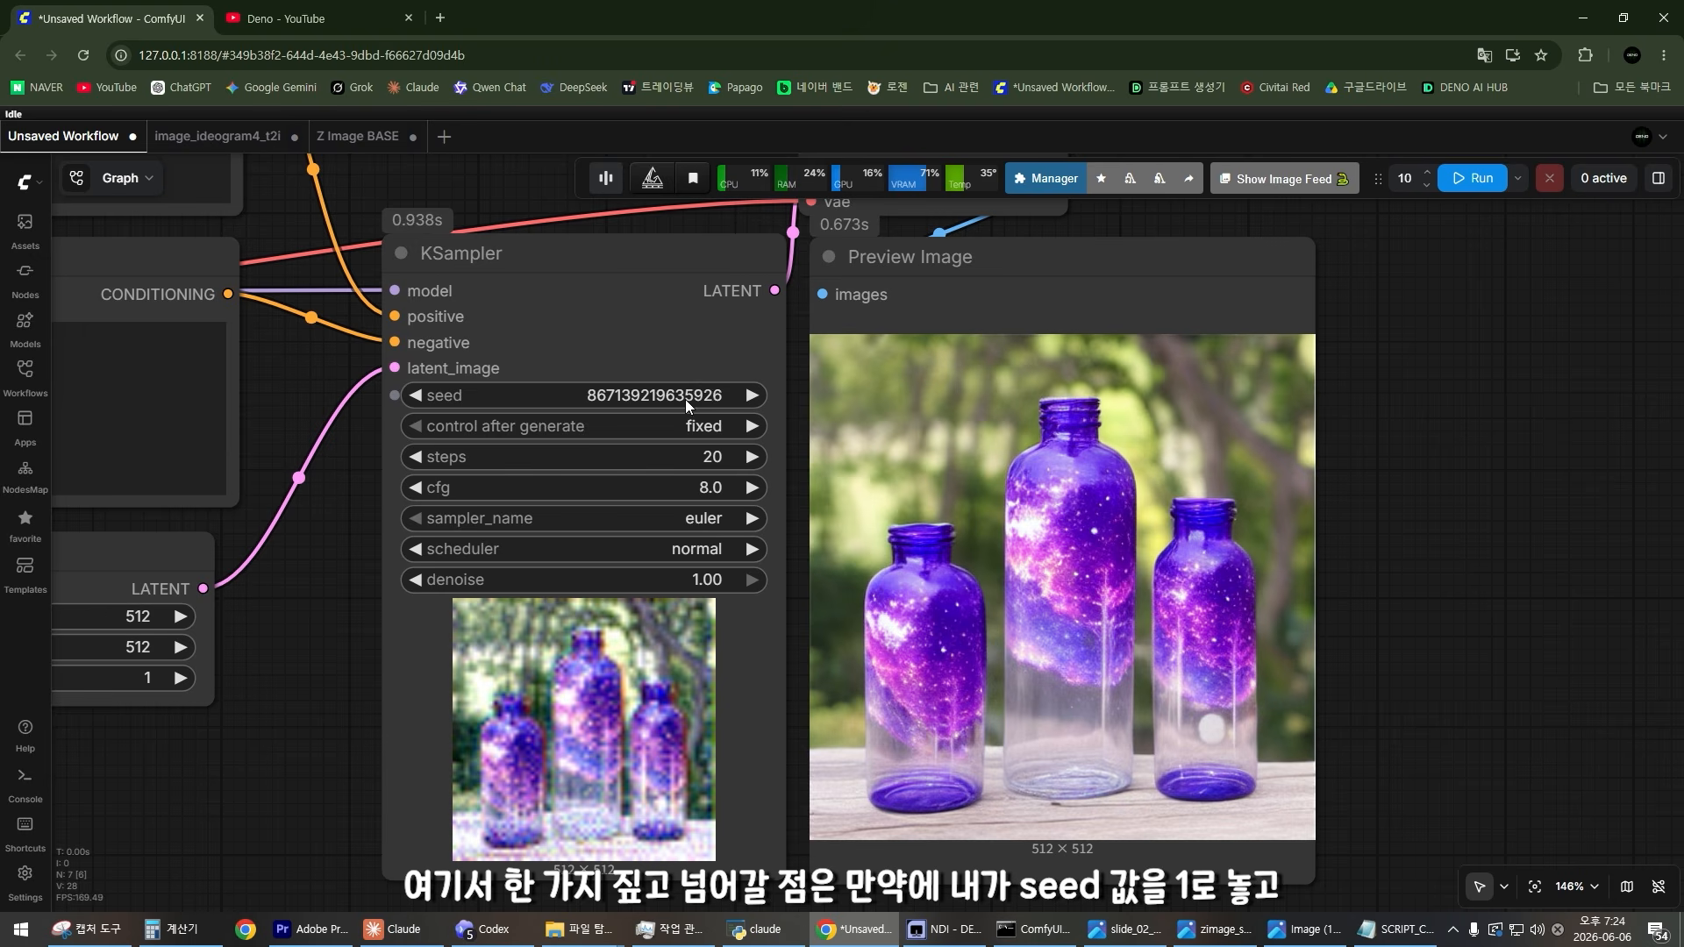
Step: Set the KSampler seed back to 1 and generate the image with the seed fixed
click(687, 405)
text(1)
key(Return)
scroll(959, 432, up, 1)
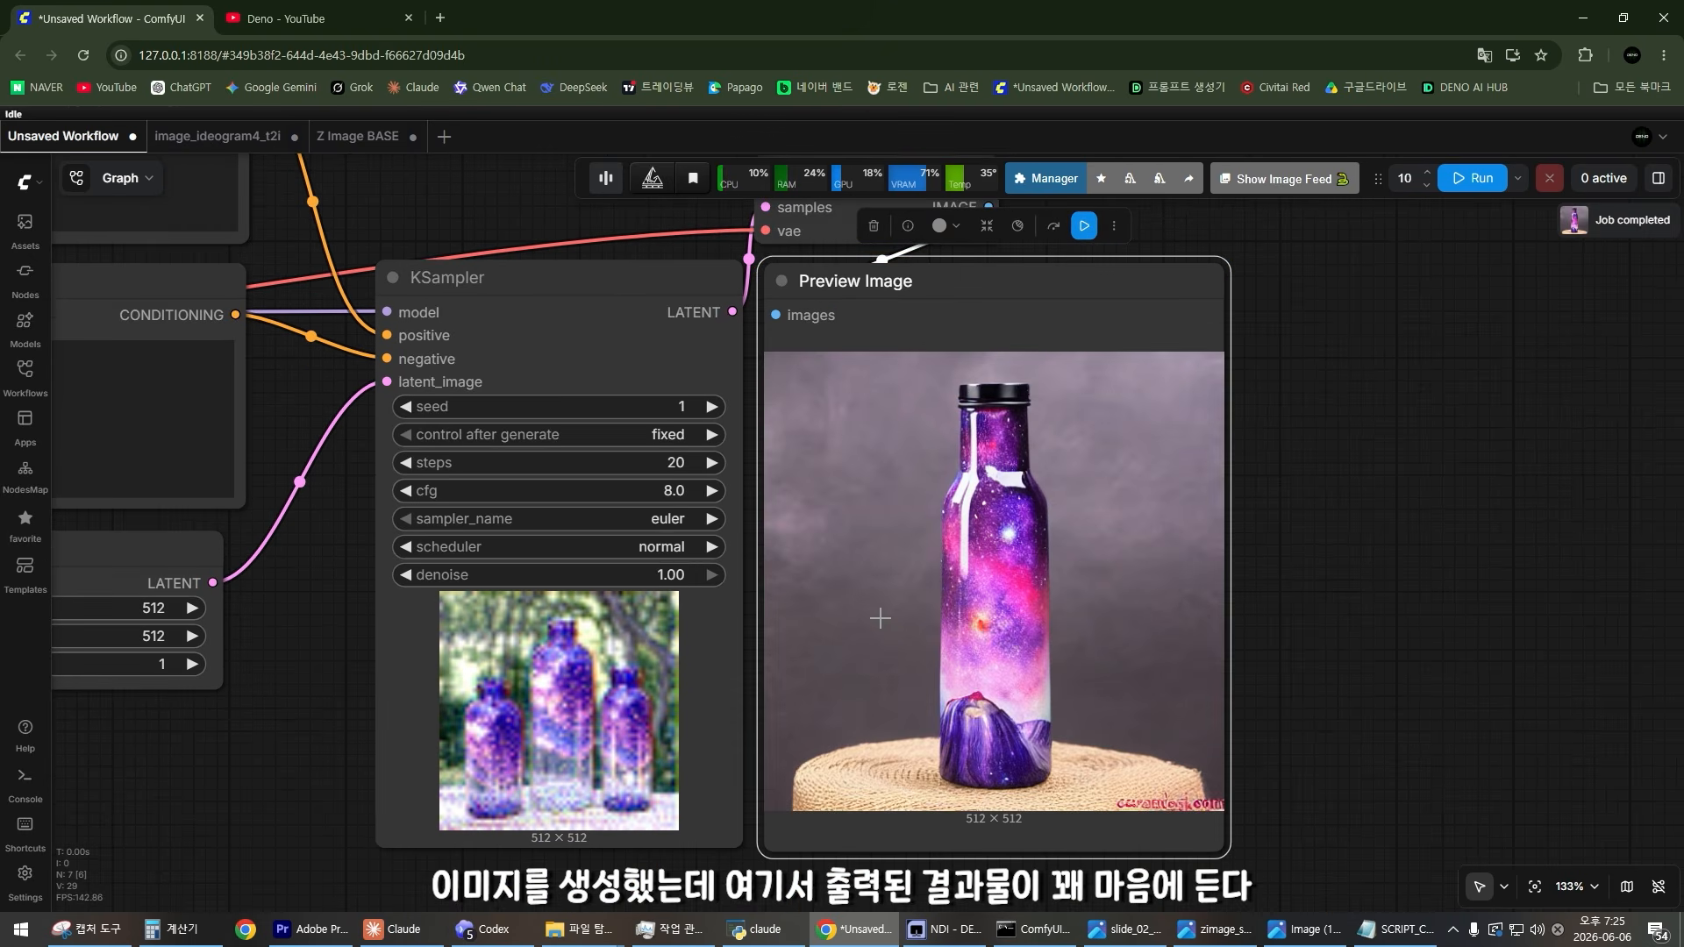
scroll(880, 618, up, 1)
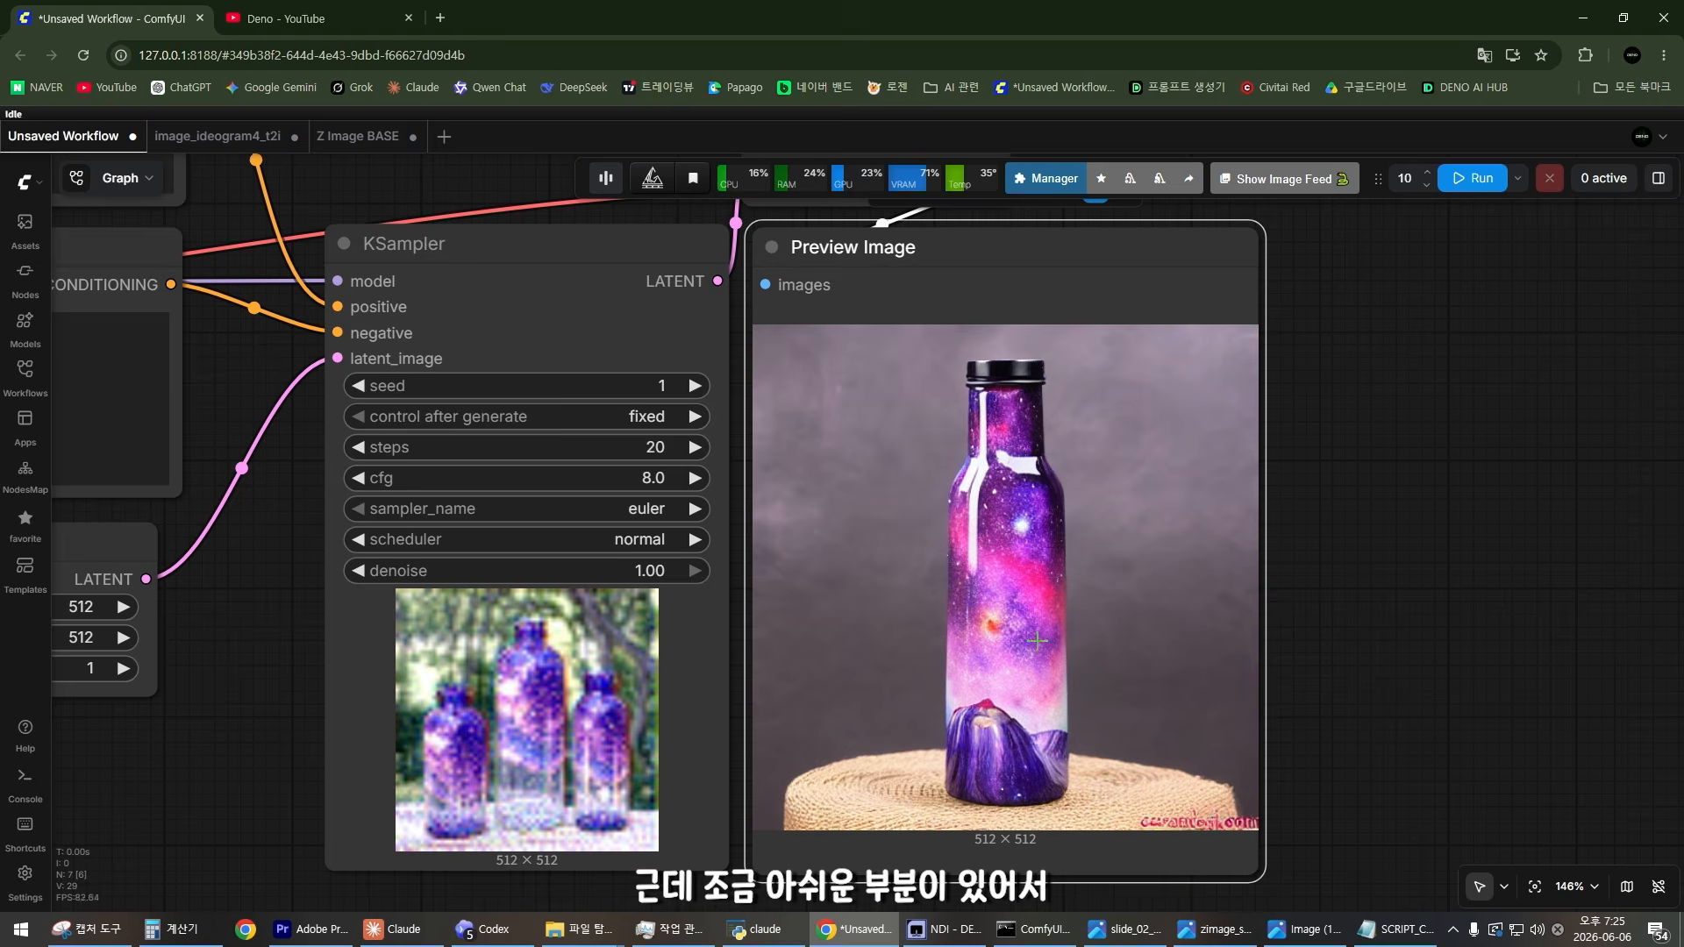
scroll(548, 570, up, 1)
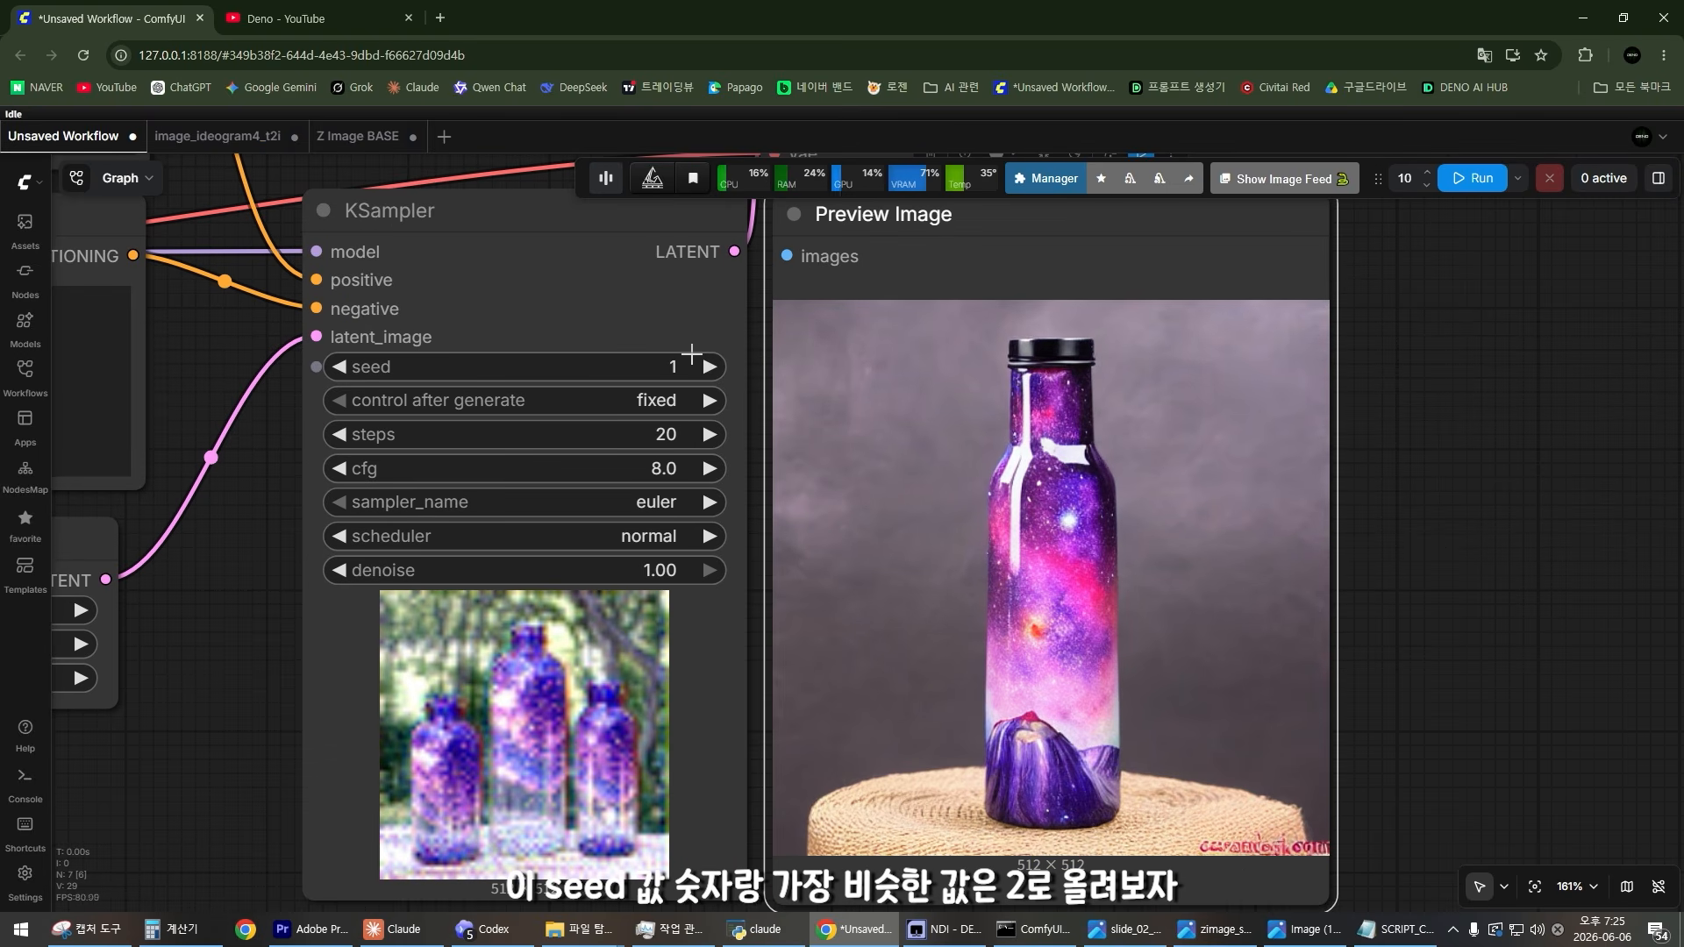
Step: Set the KSampler seed to 2 with the control kept on fixed and generate the image
click(708, 364)
scroll(898, 421, down, 3)
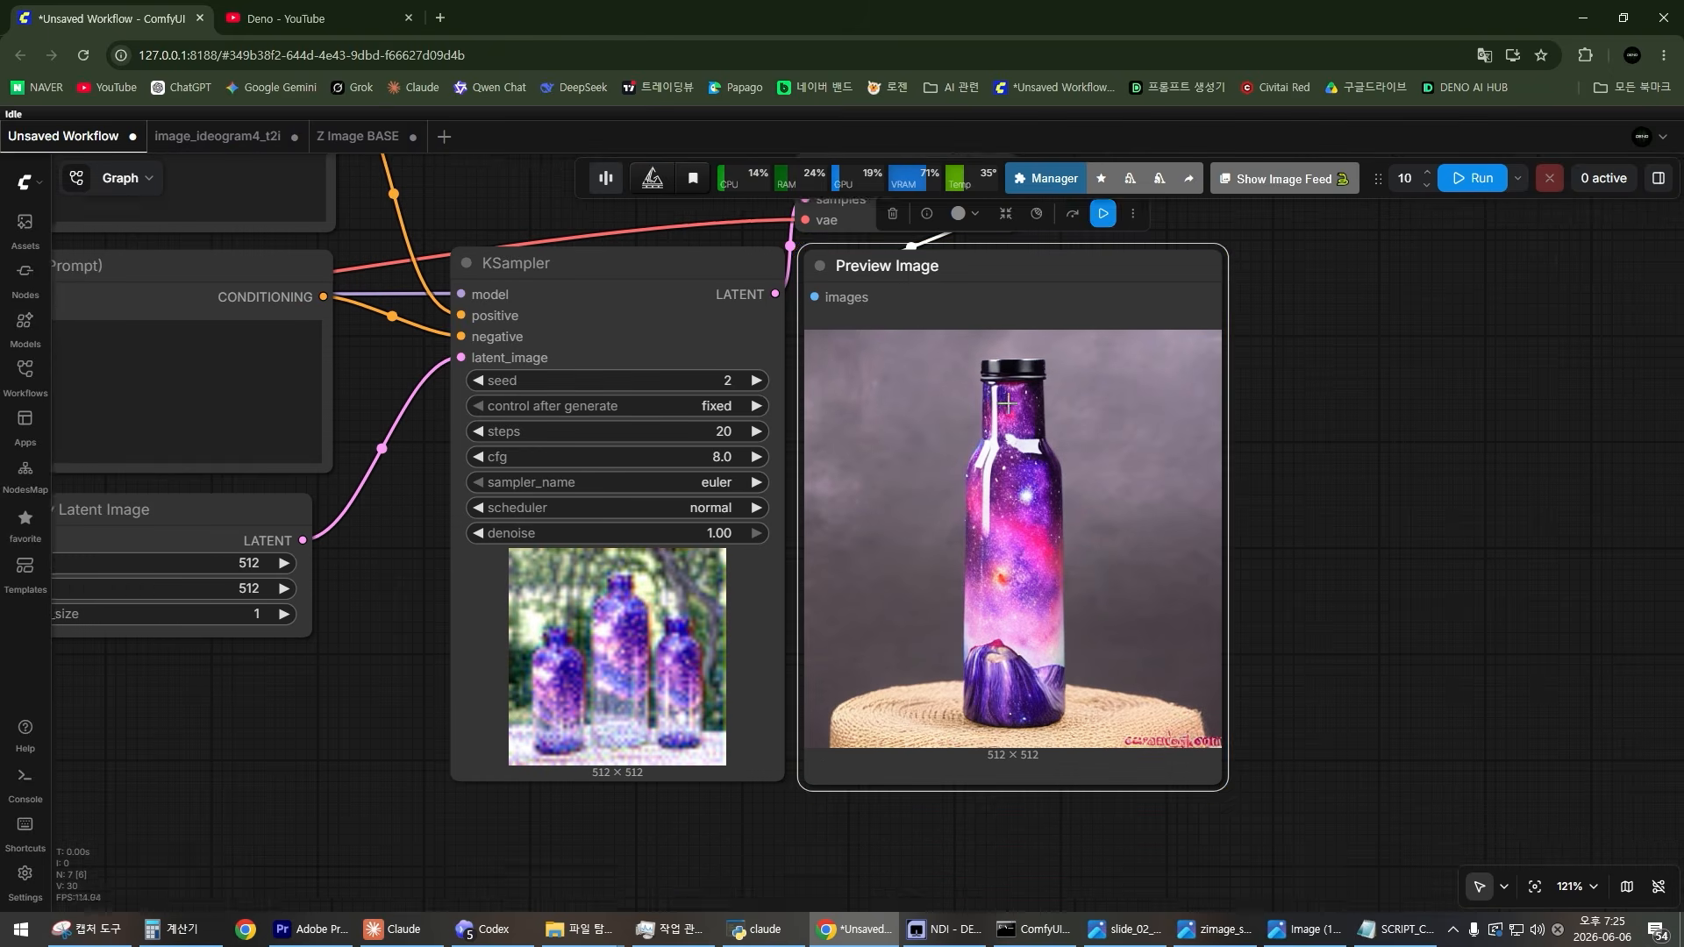
drag(1131, 240, 1145, 263)
click(1117, 238)
scroll(1012, 664, up, 1)
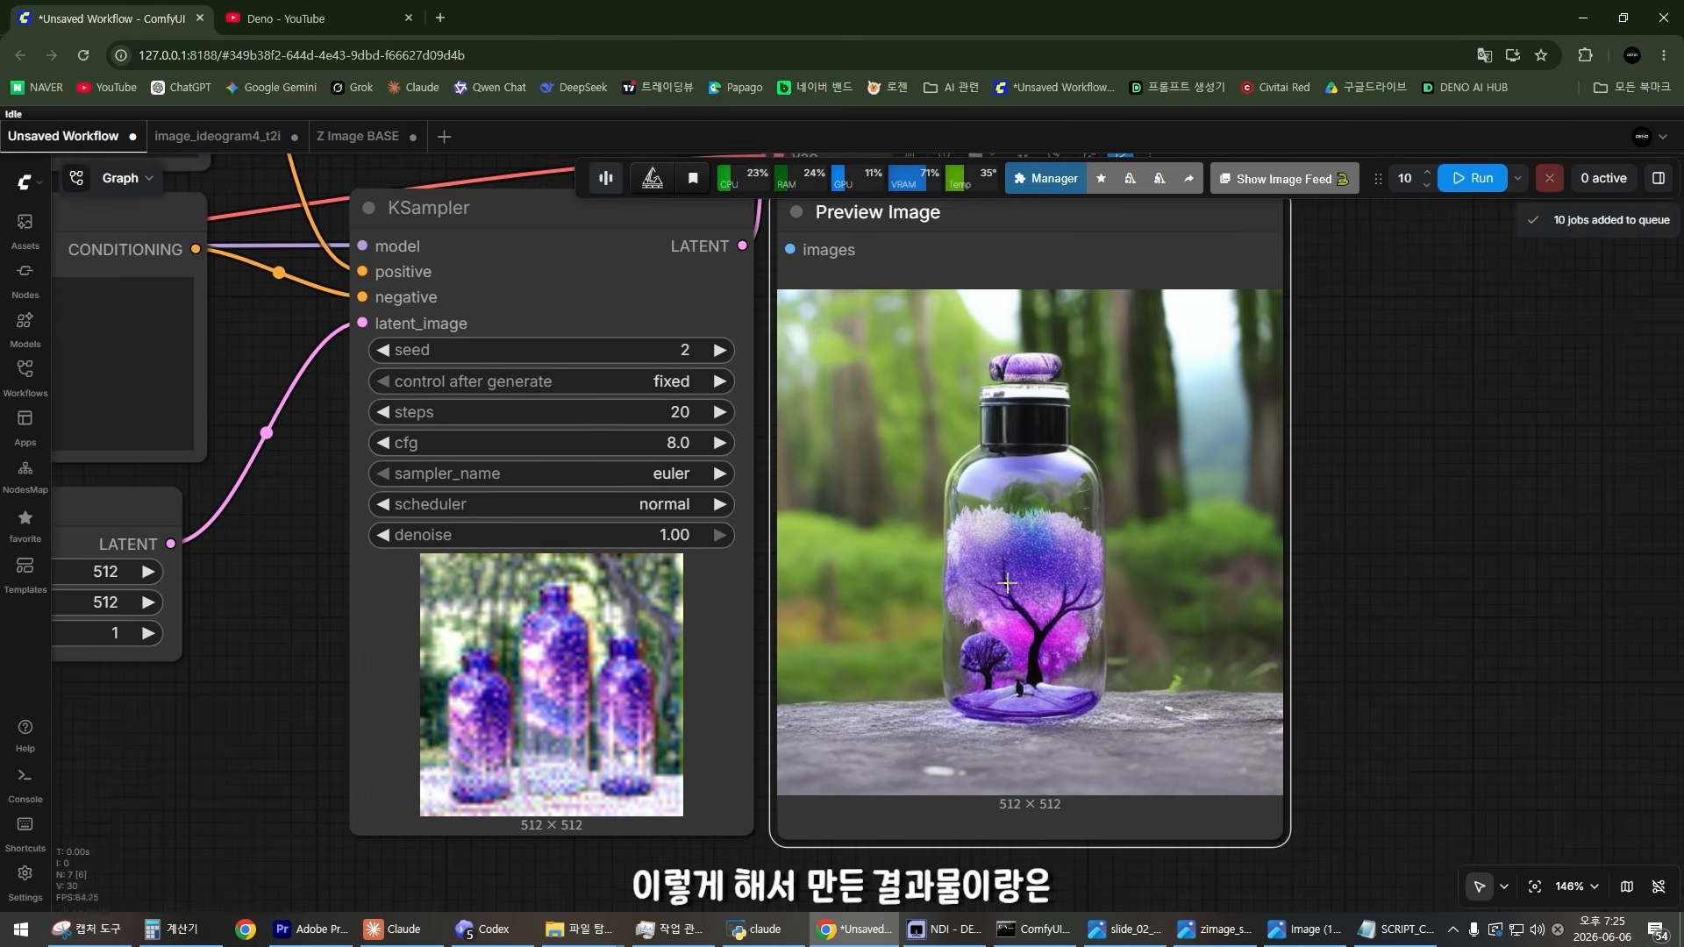
scroll(1009, 582, up, 1)
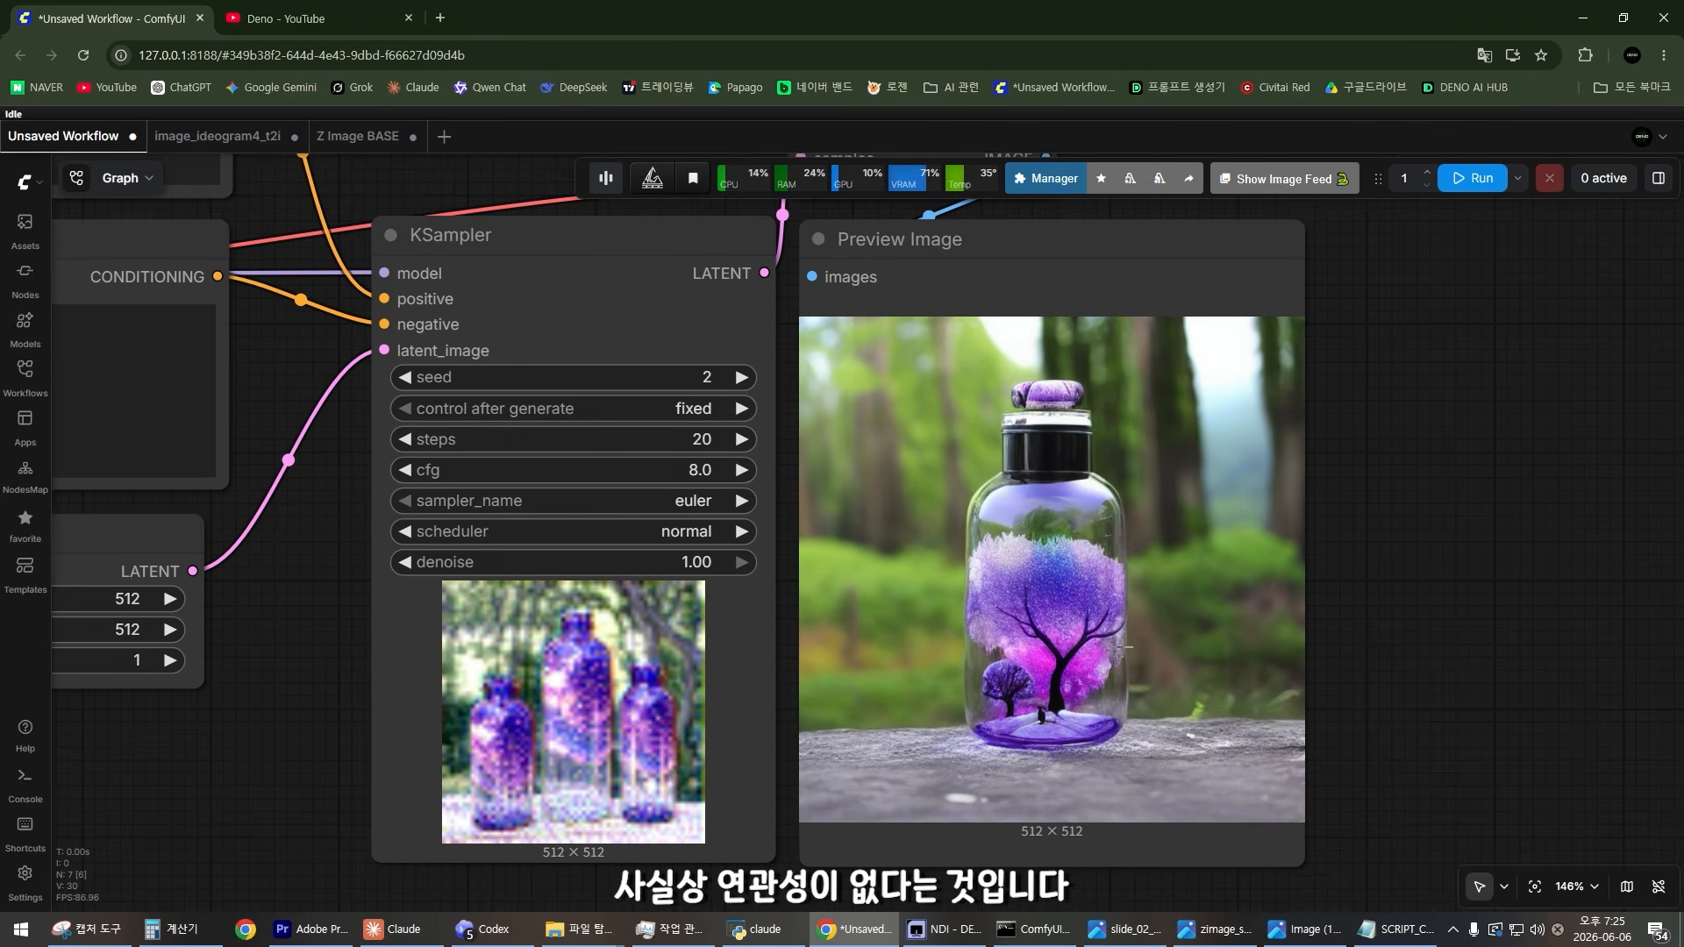
scroll(830, 558, down, 1)
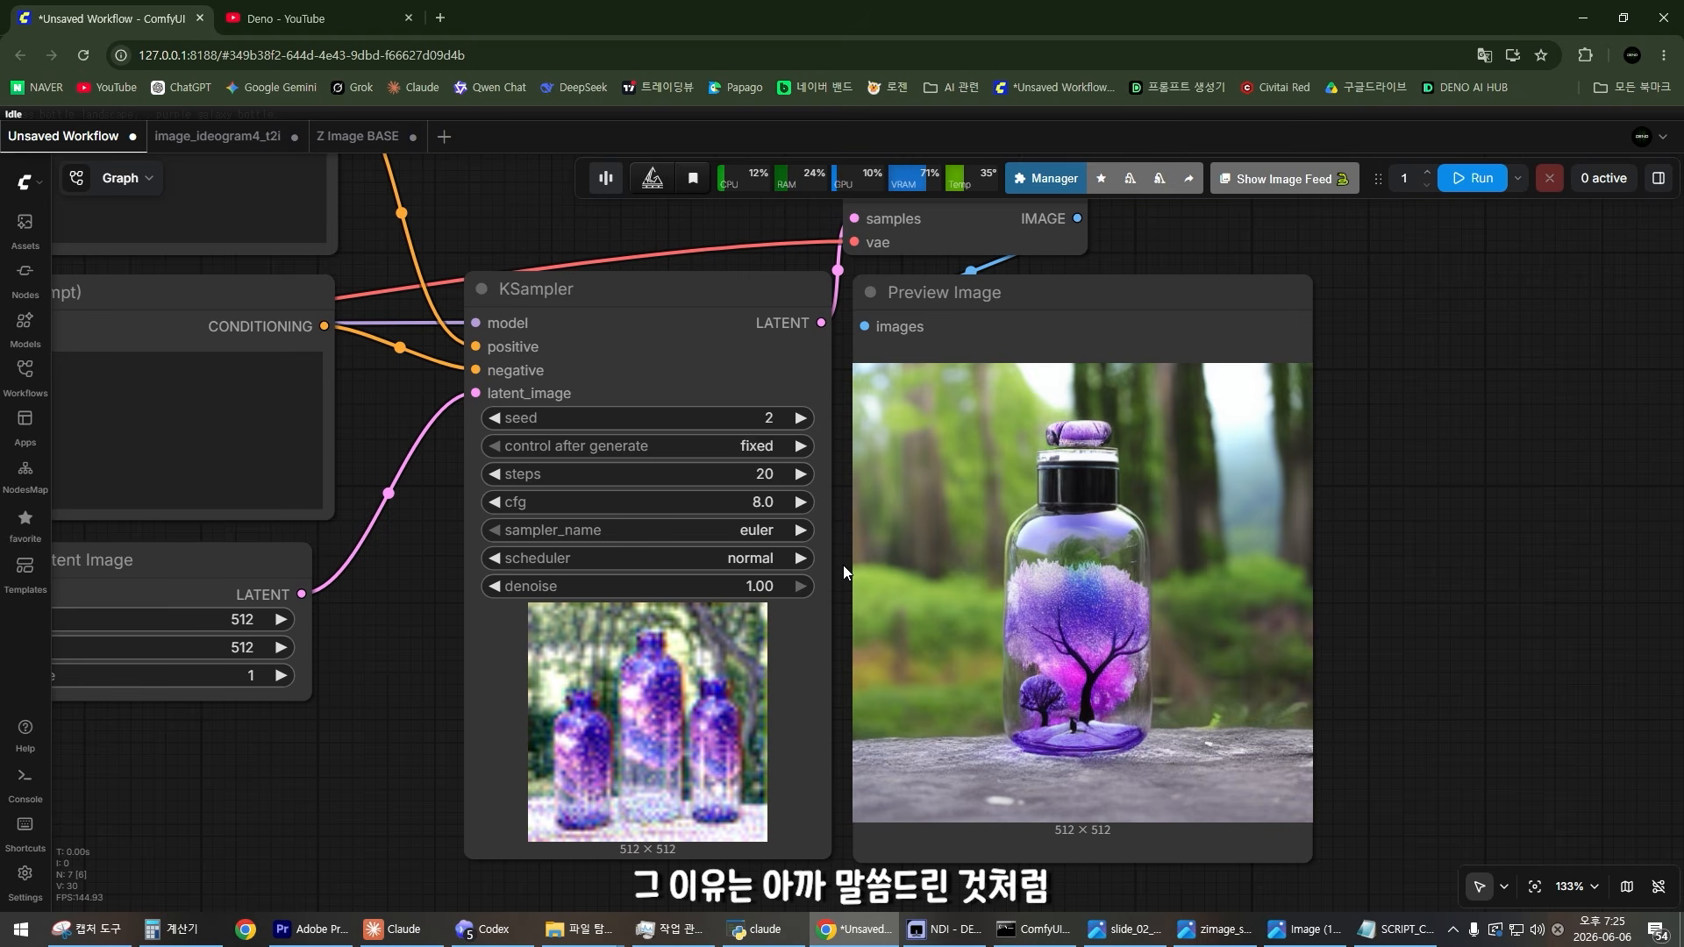
Step: Lower the KSampler seed by one and raise it back to 2
scroll(871, 558, up, 6)
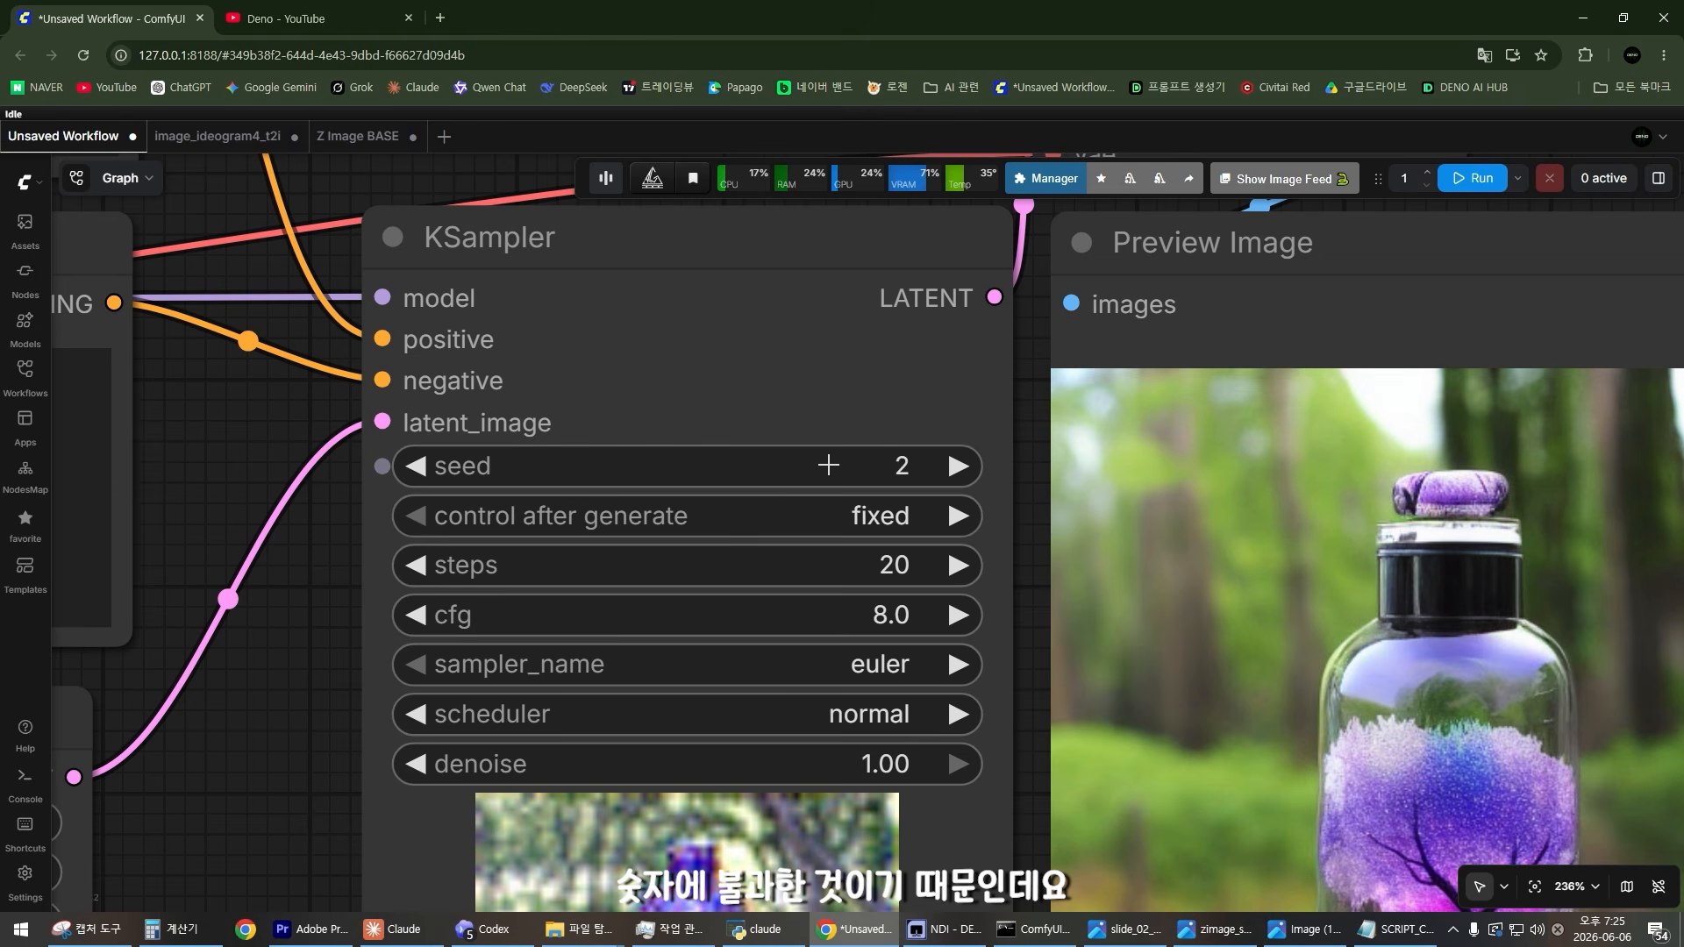
click(416, 466)
click(958, 466)
scroll(1009, 500, down, 3)
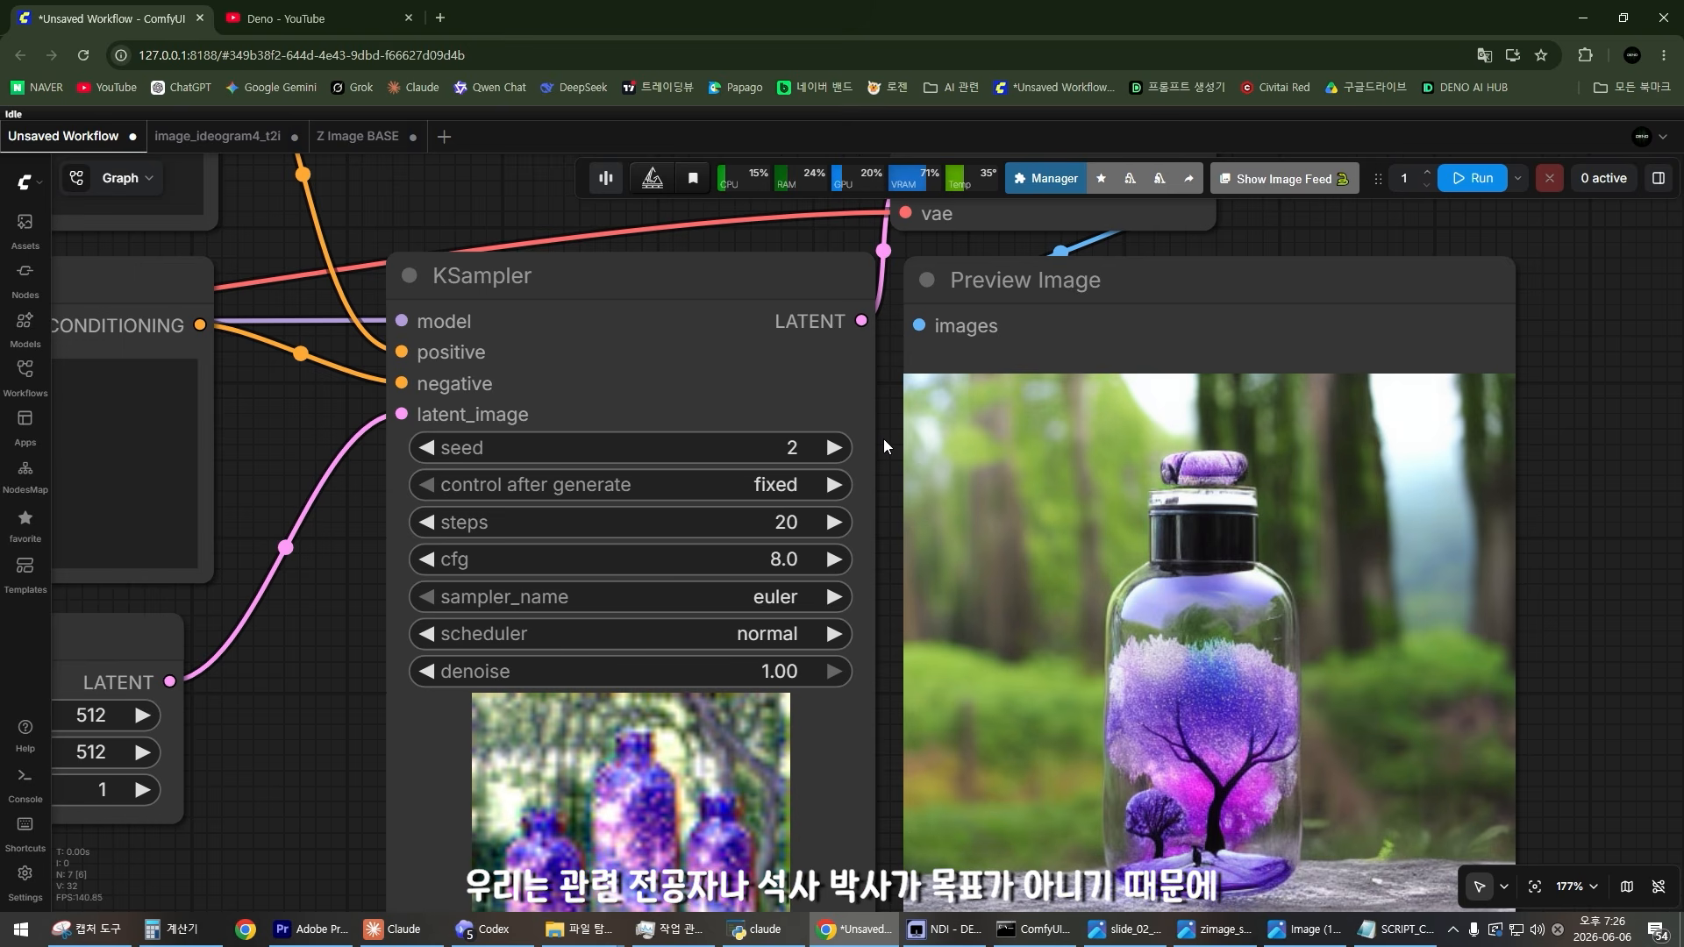
Step: Set the KSampler seed to 3 and run the workflow once to generate a new image
click(838, 445)
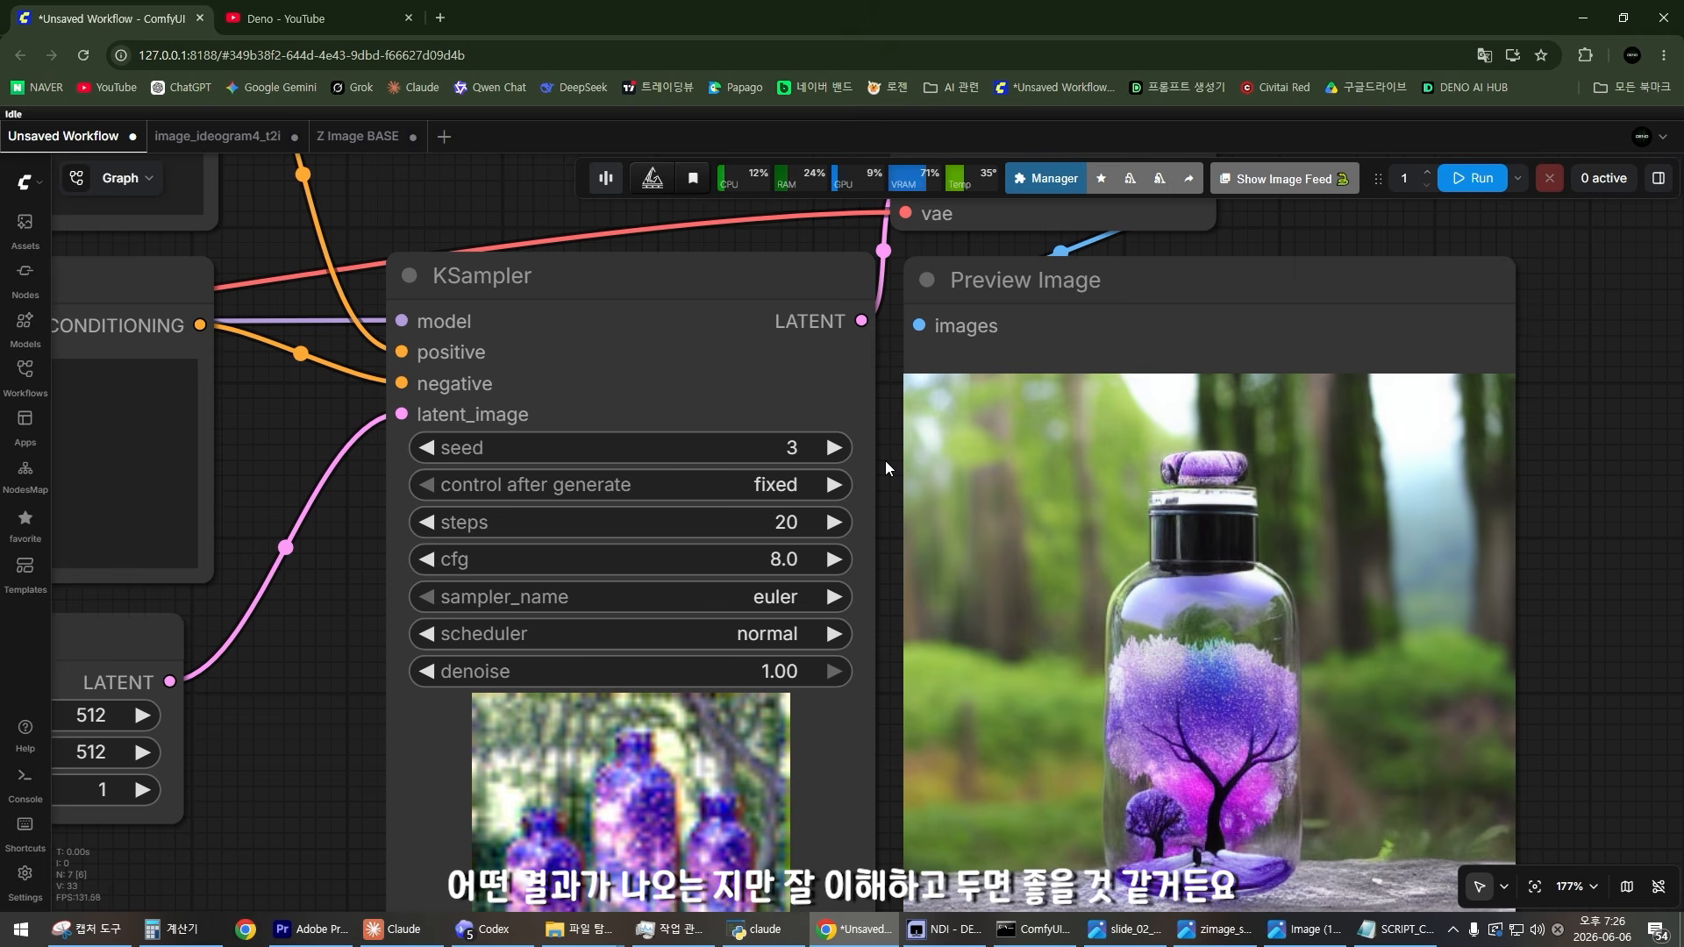
click(1474, 178)
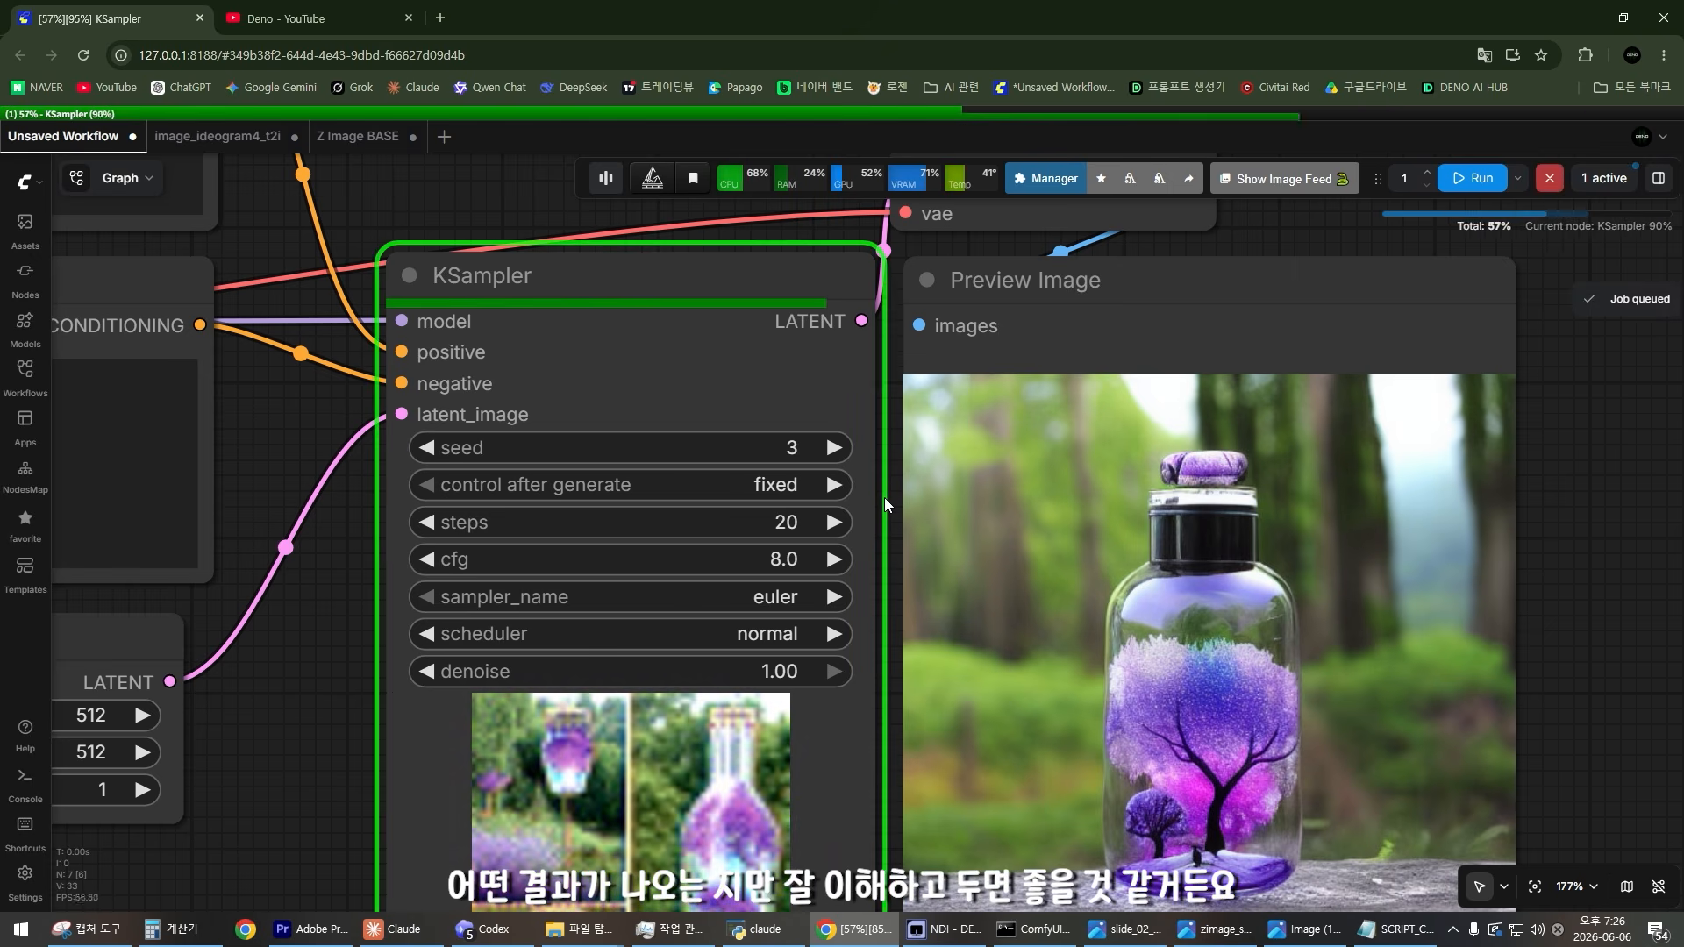
scroll(884, 497, down, 2)
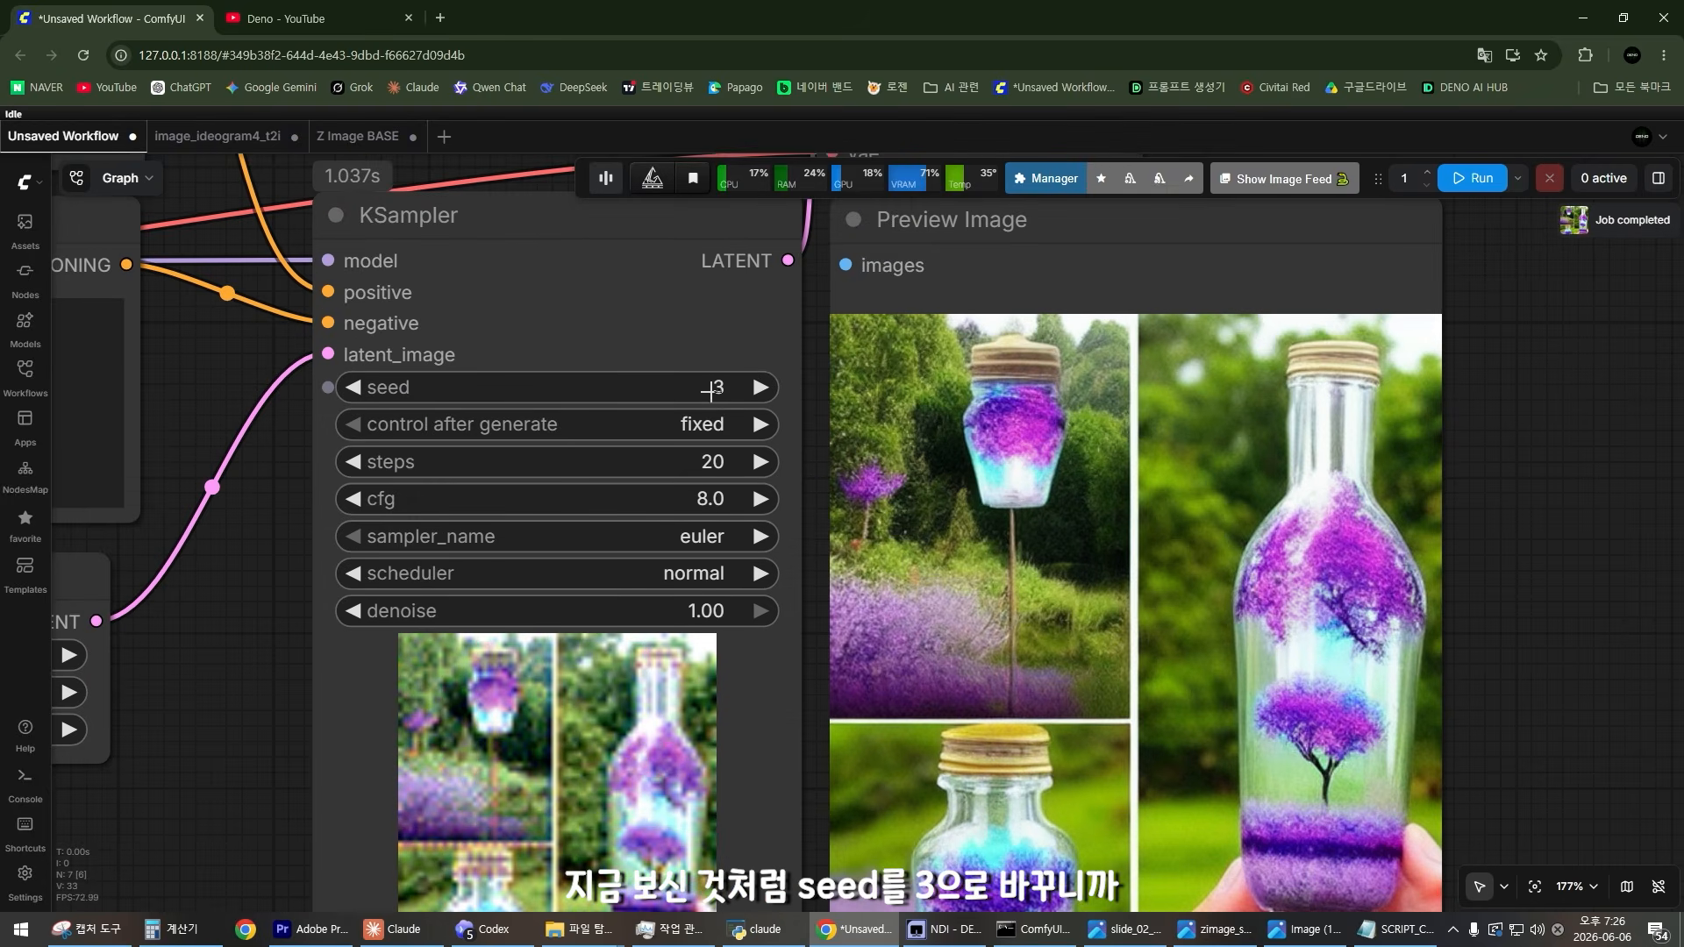
scroll(1079, 704, down, 1)
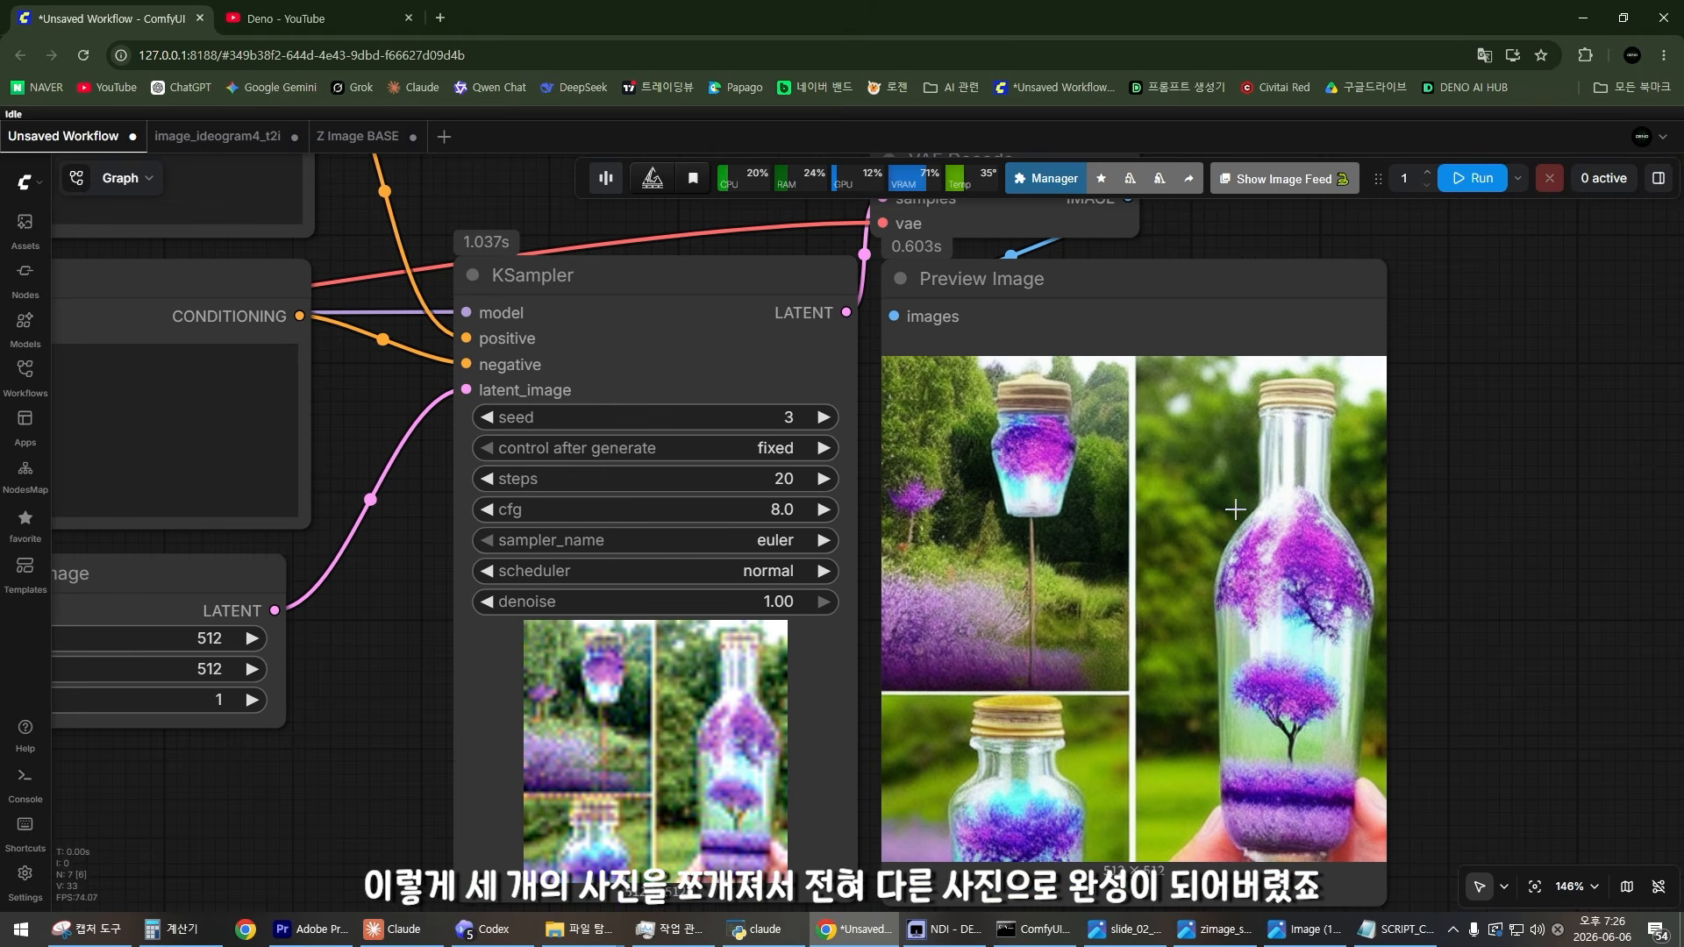
Step: Set the KSampler seed to 4 and generate another image for comparison
click(824, 418)
key(ctrl+Return)
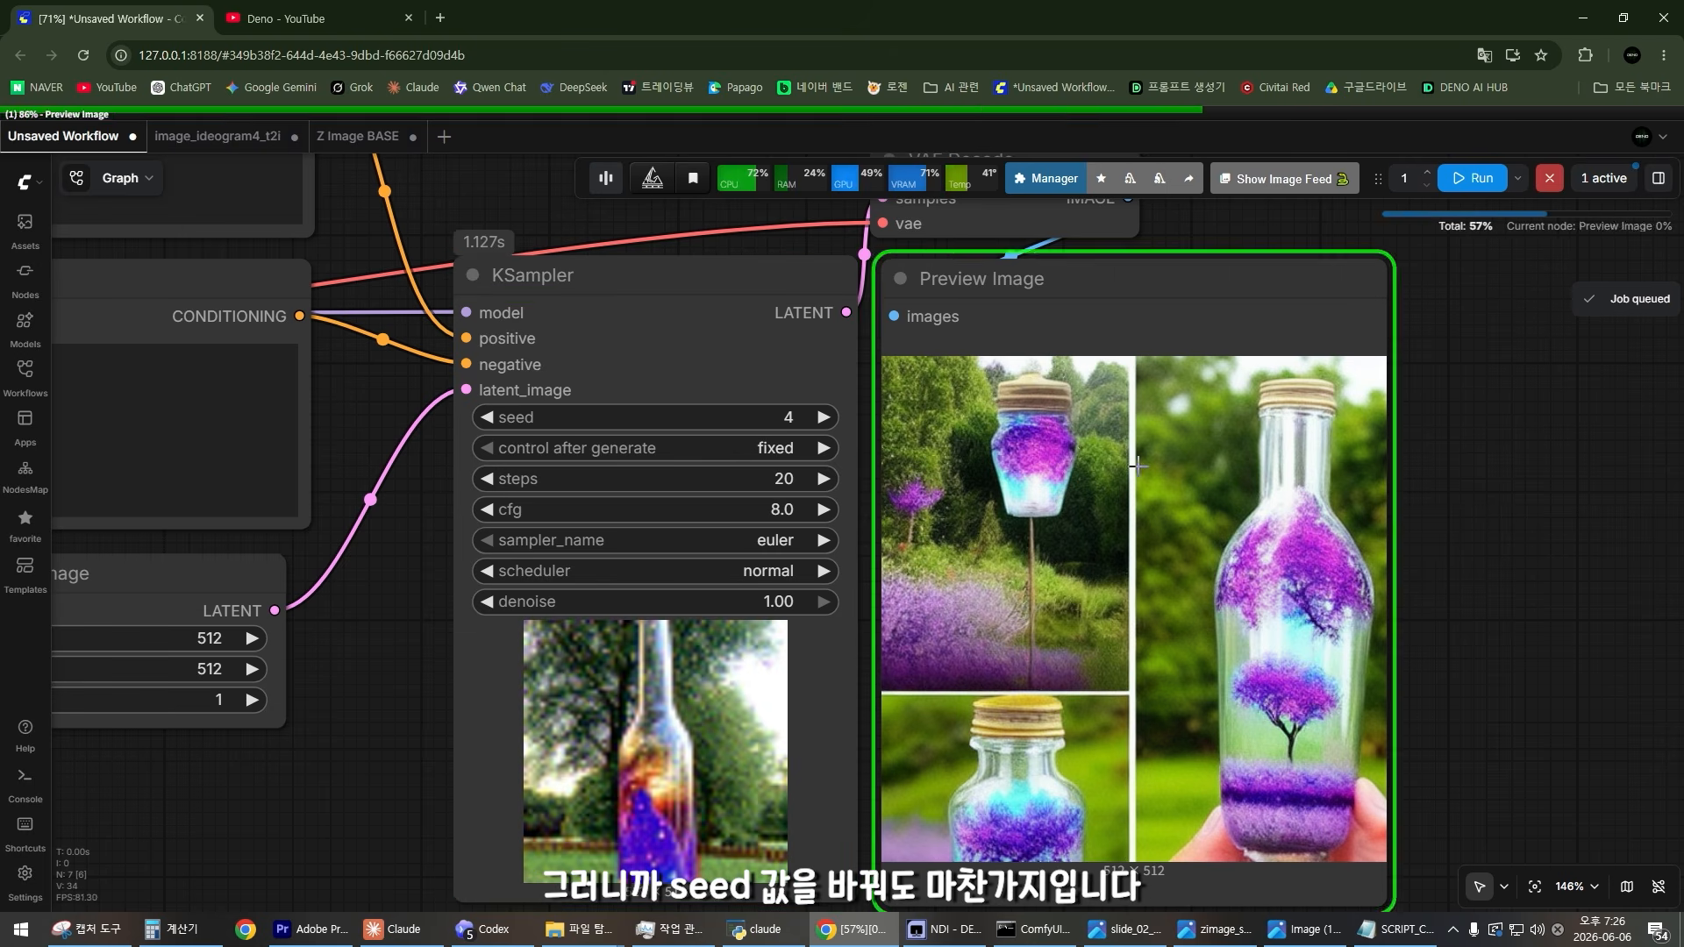
scroll(655, 409, up, 2)
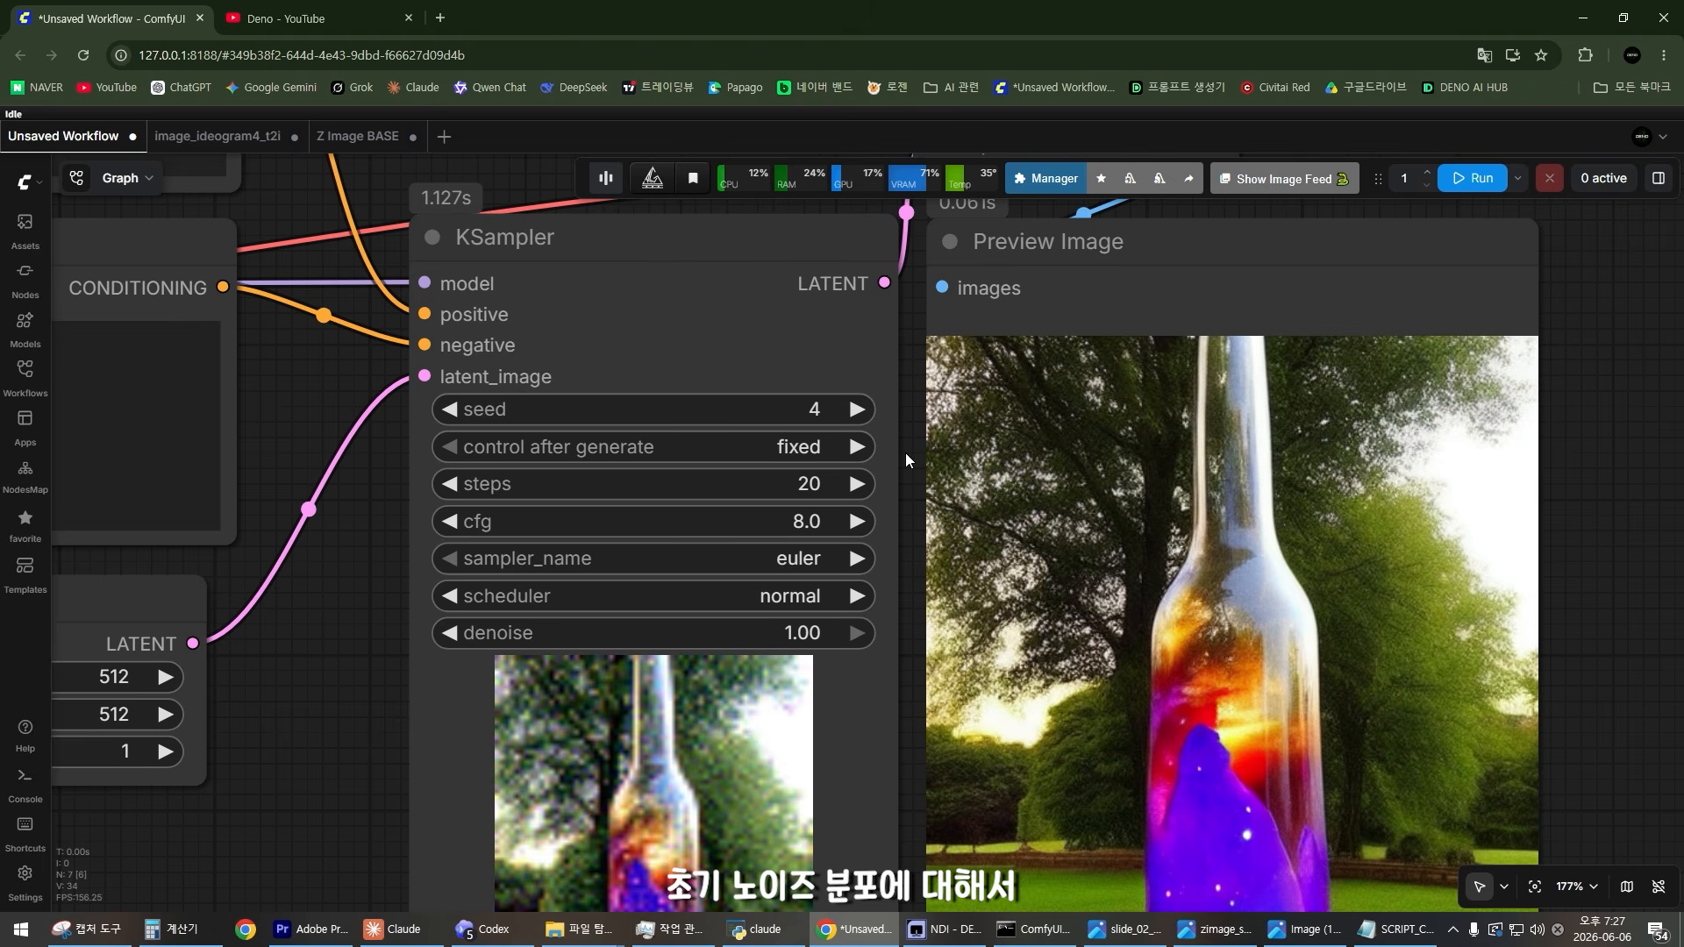
scroll(905, 460, down, 1)
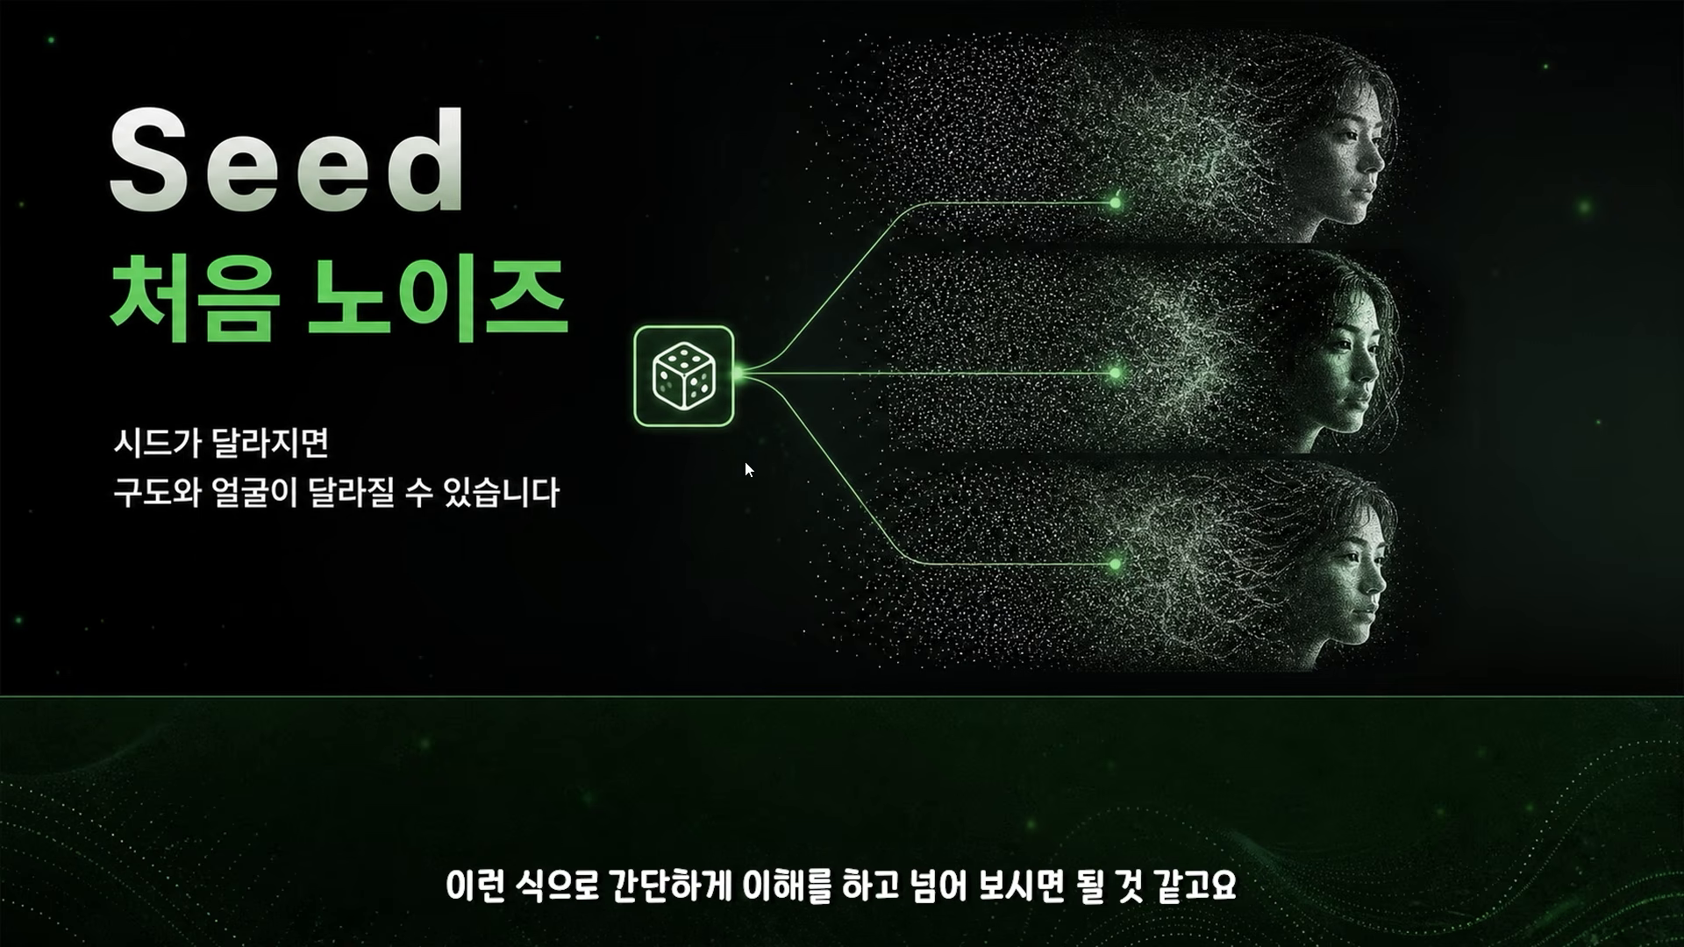
click(697, 497)
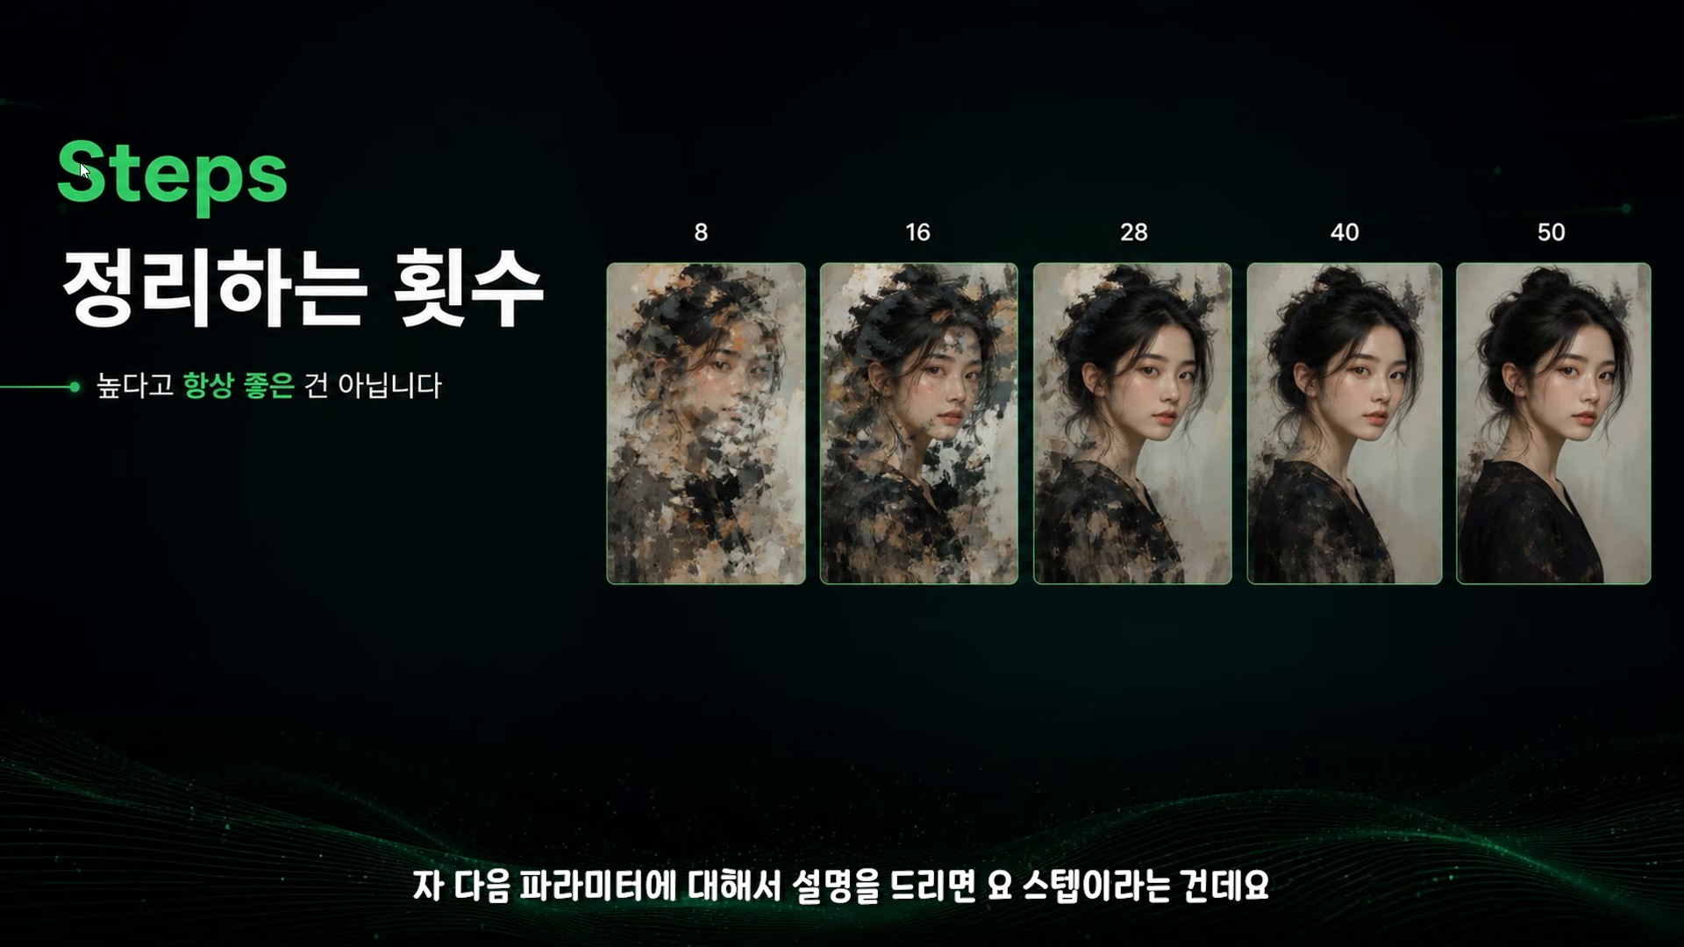
key(Left)
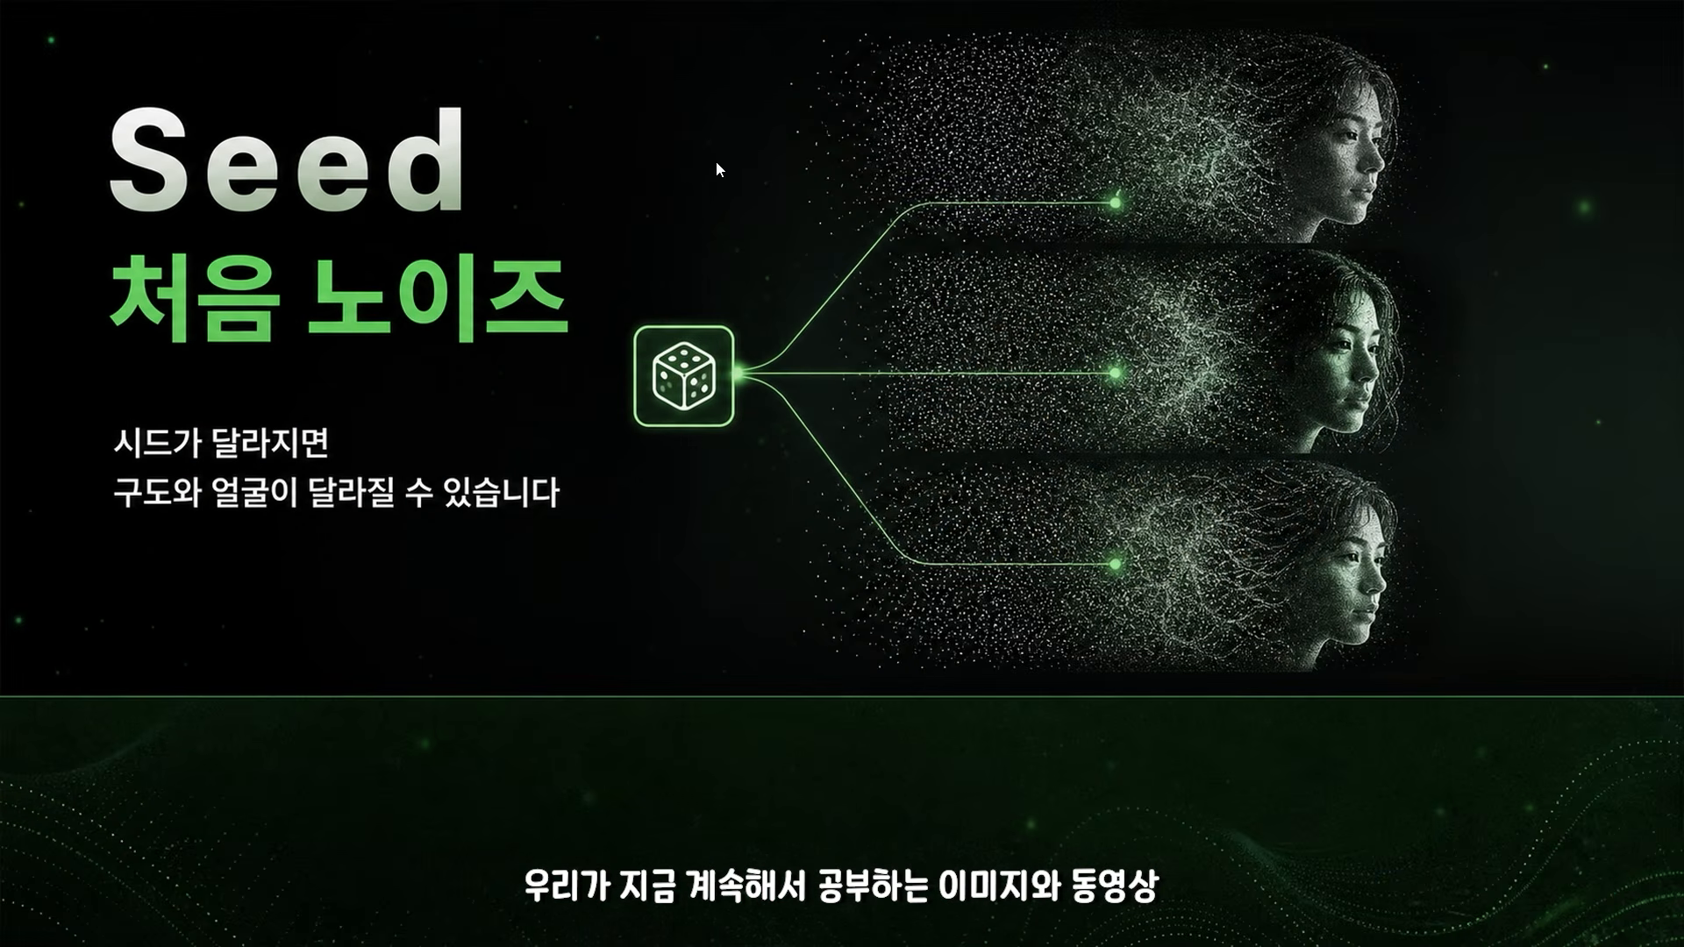
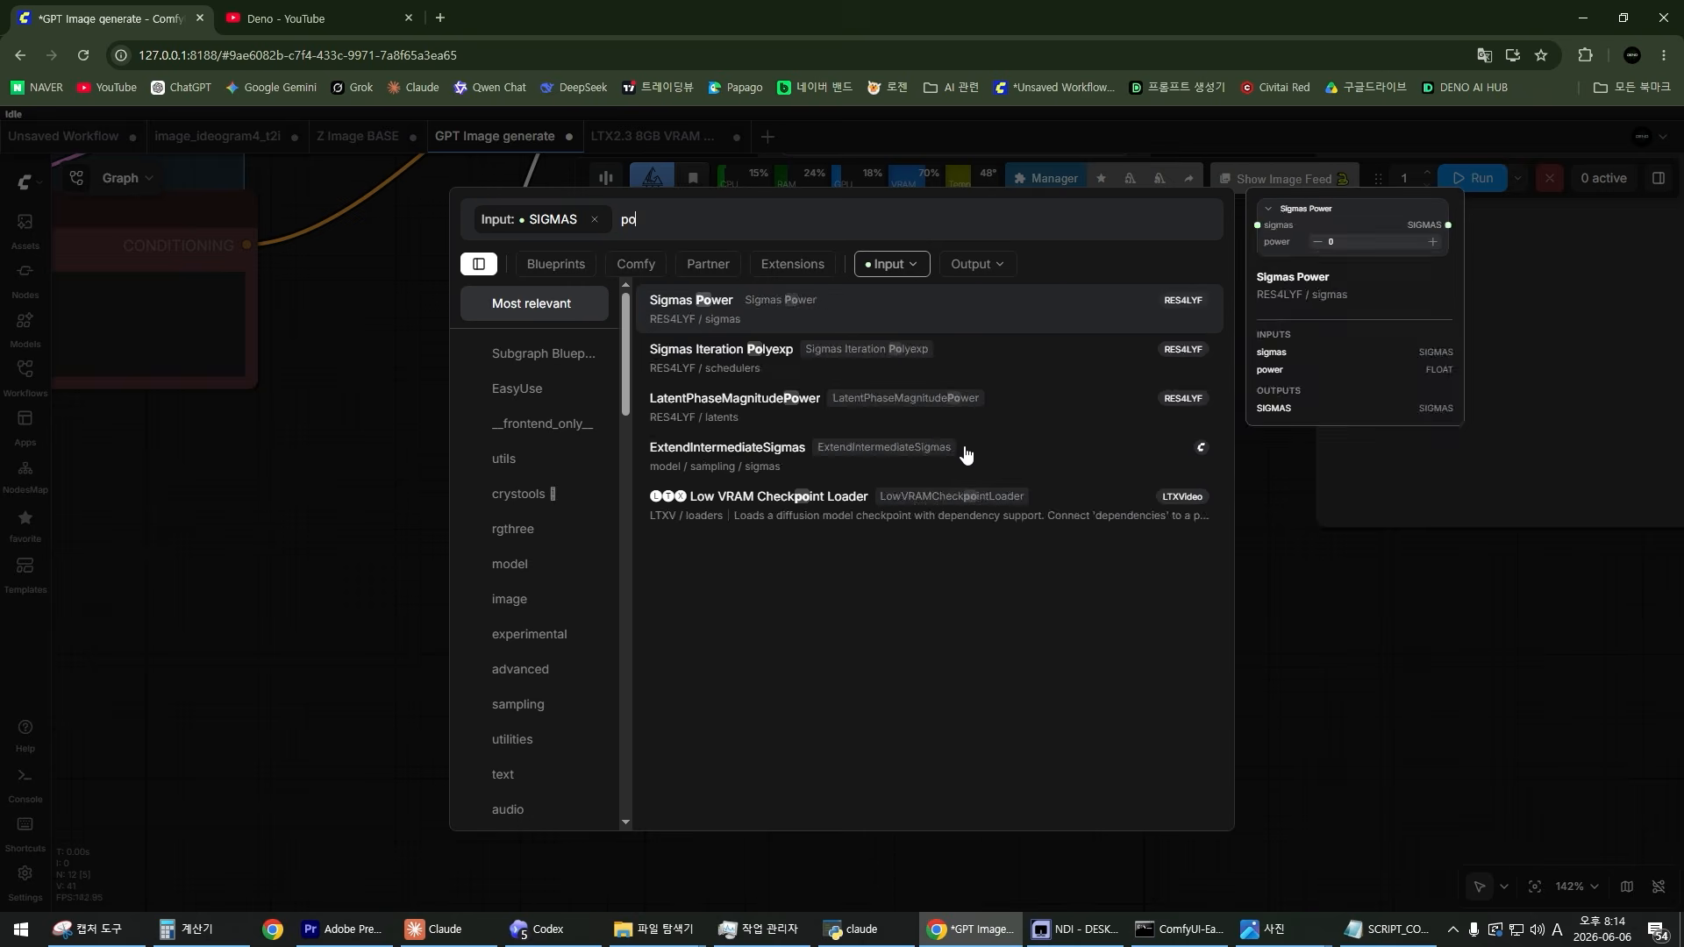
Step: Add a SigmasPreview node linked to the BasicScheduler's SIGMAS output and place it beside the scheduler
text(ri)
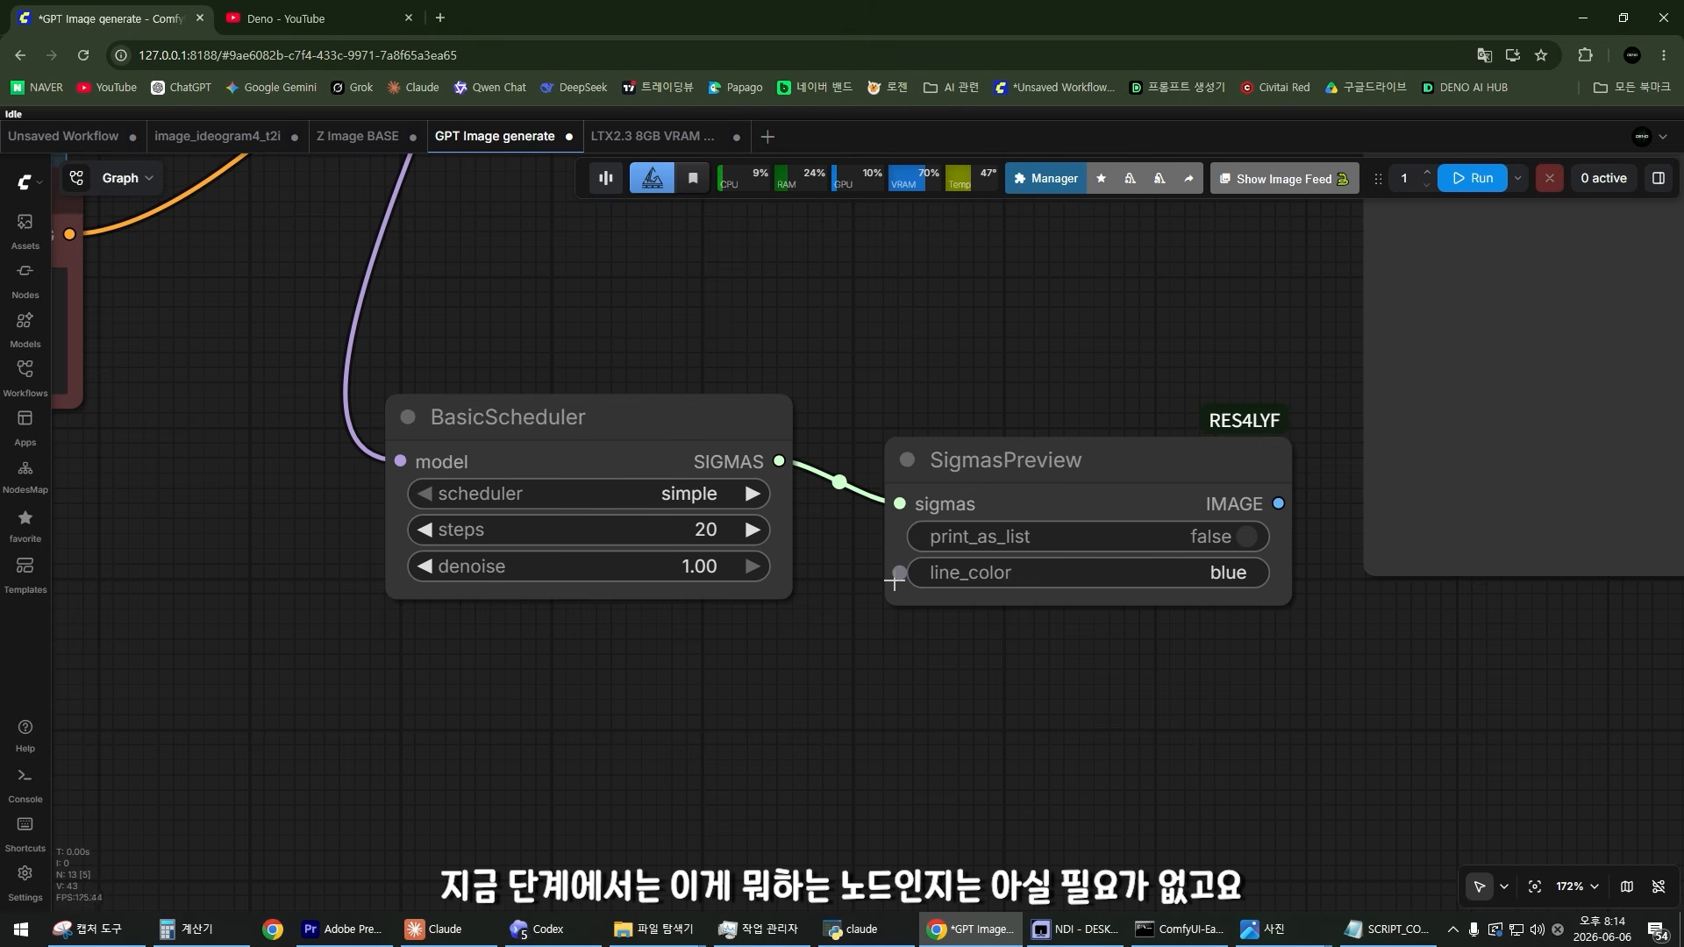
drag(1108, 451, 1108, 425)
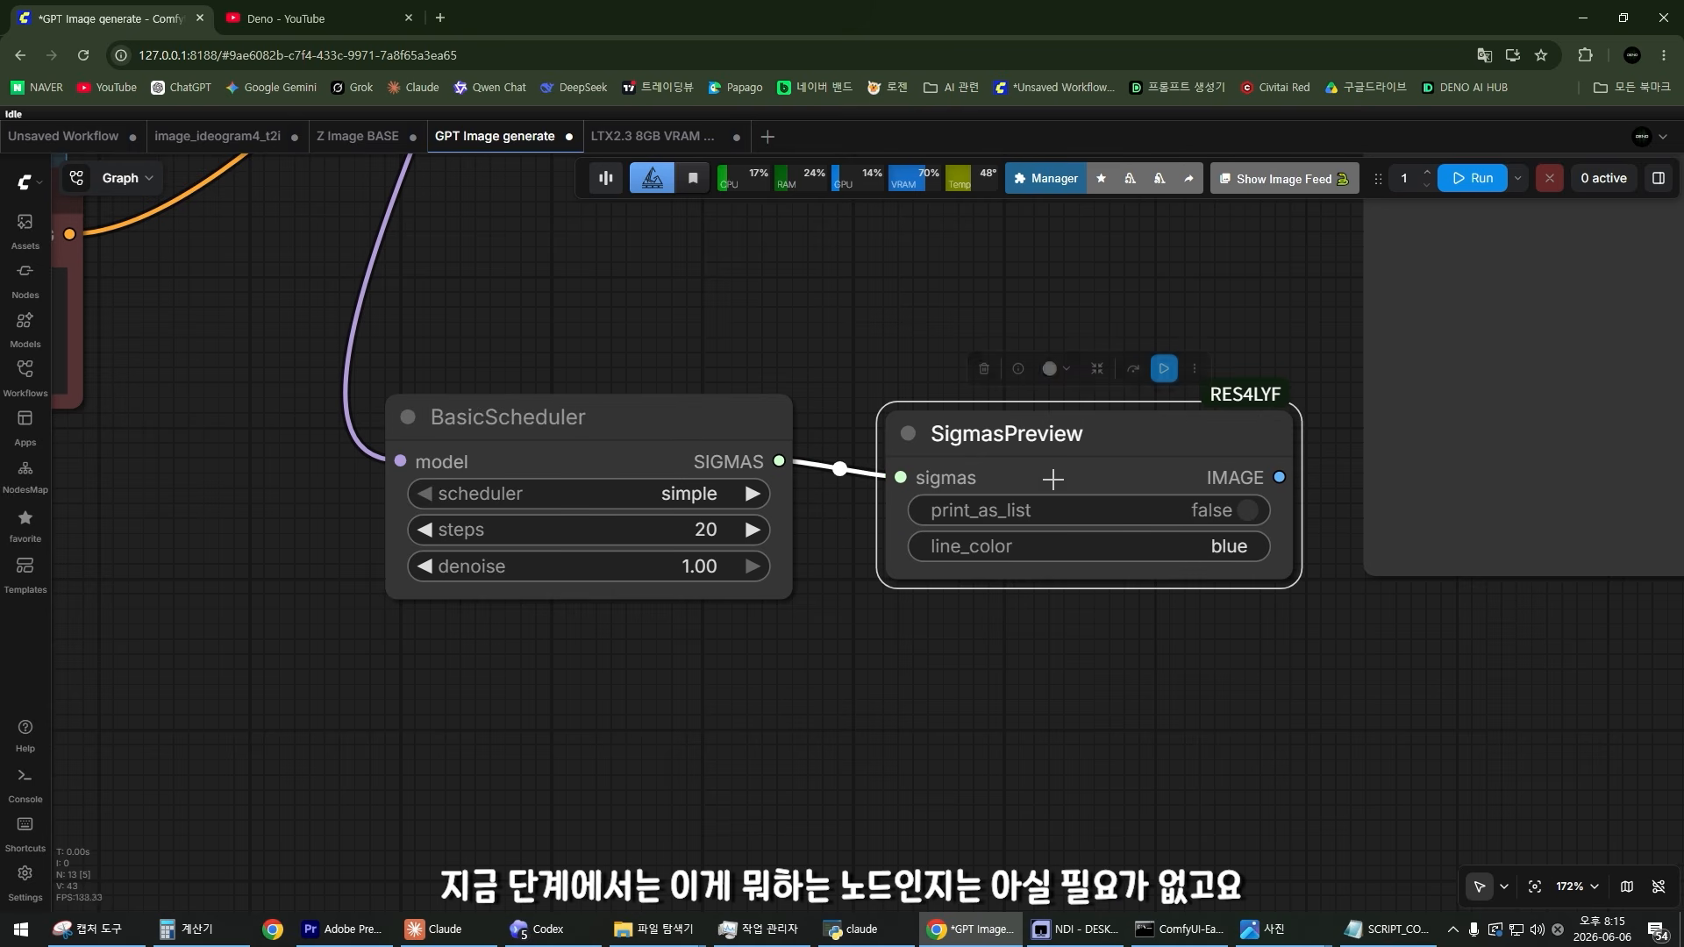
click(826, 519)
scroll(783, 475, up, 2)
scroll(799, 501, up, 1)
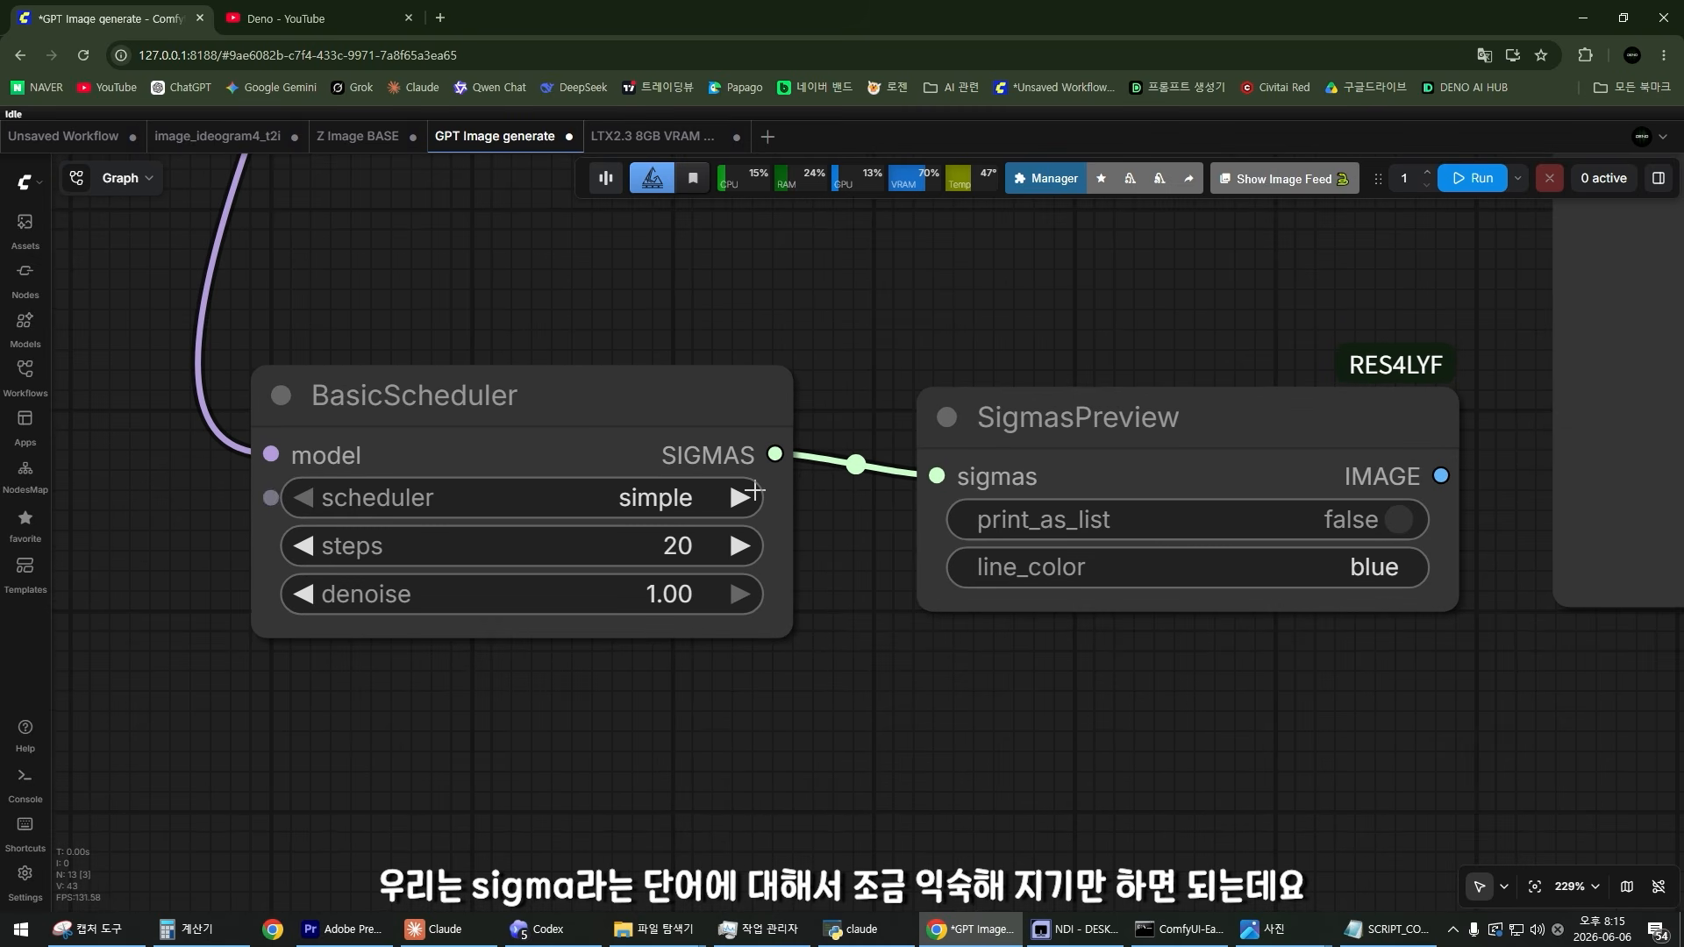
scroll(864, 458, down, 5)
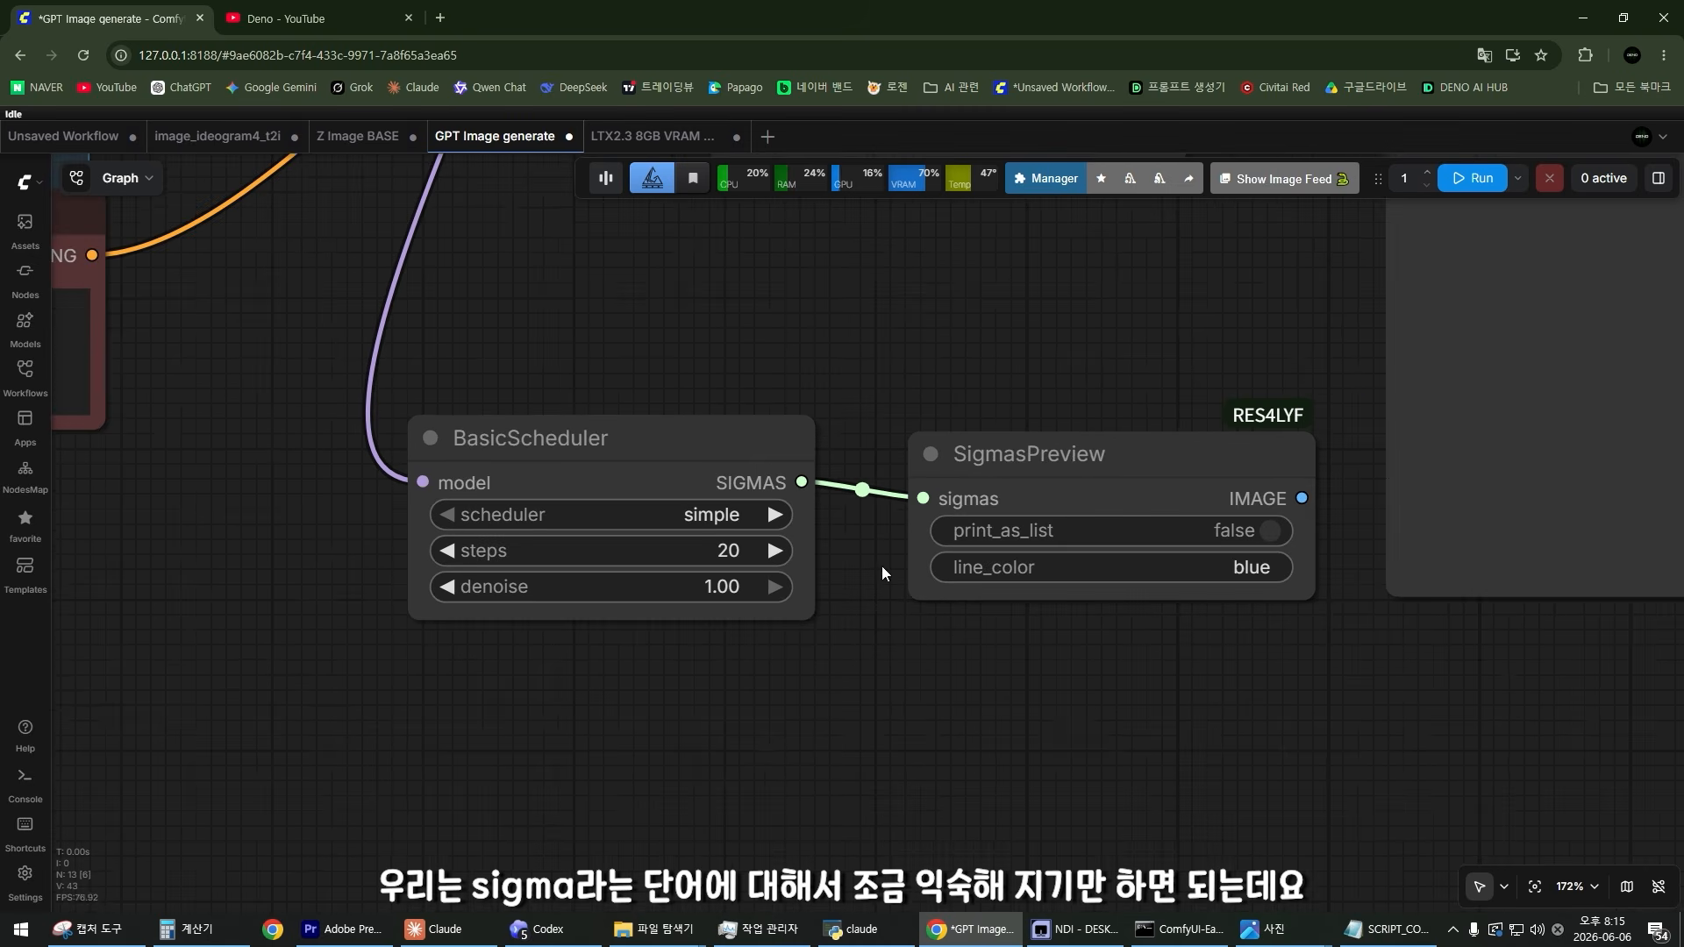
scroll(781, 464, up, 2)
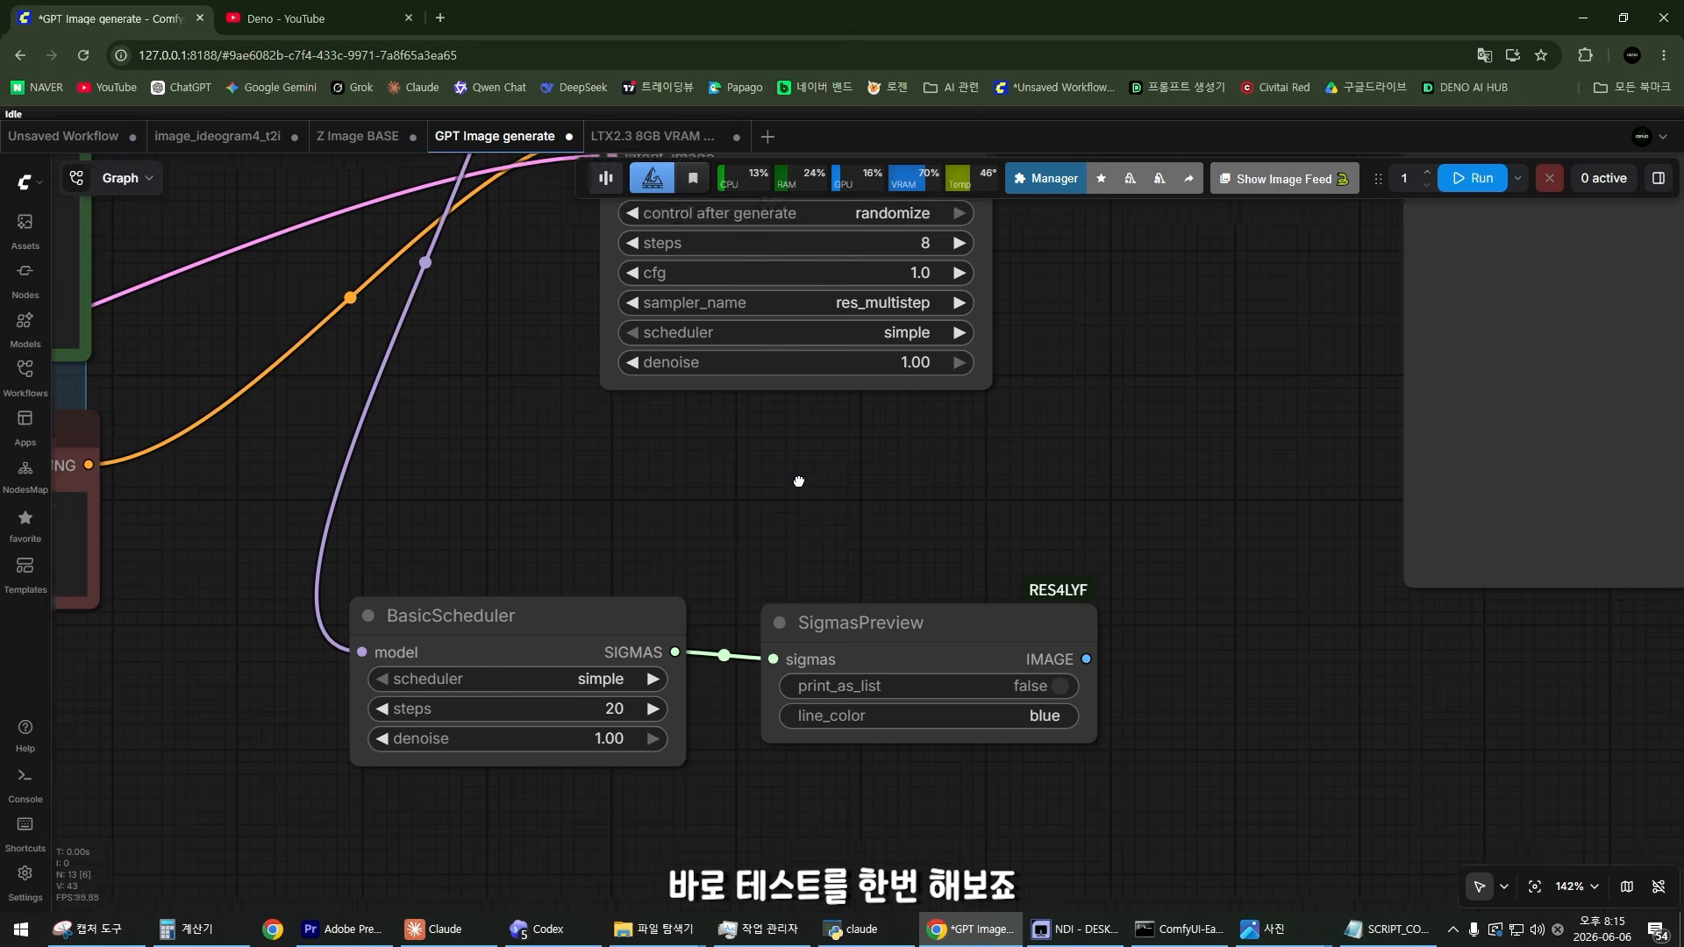
Step: Keep the BasicScheduler's scheduler on simple and set its steps to 8
scroll(566, 608, up, 6)
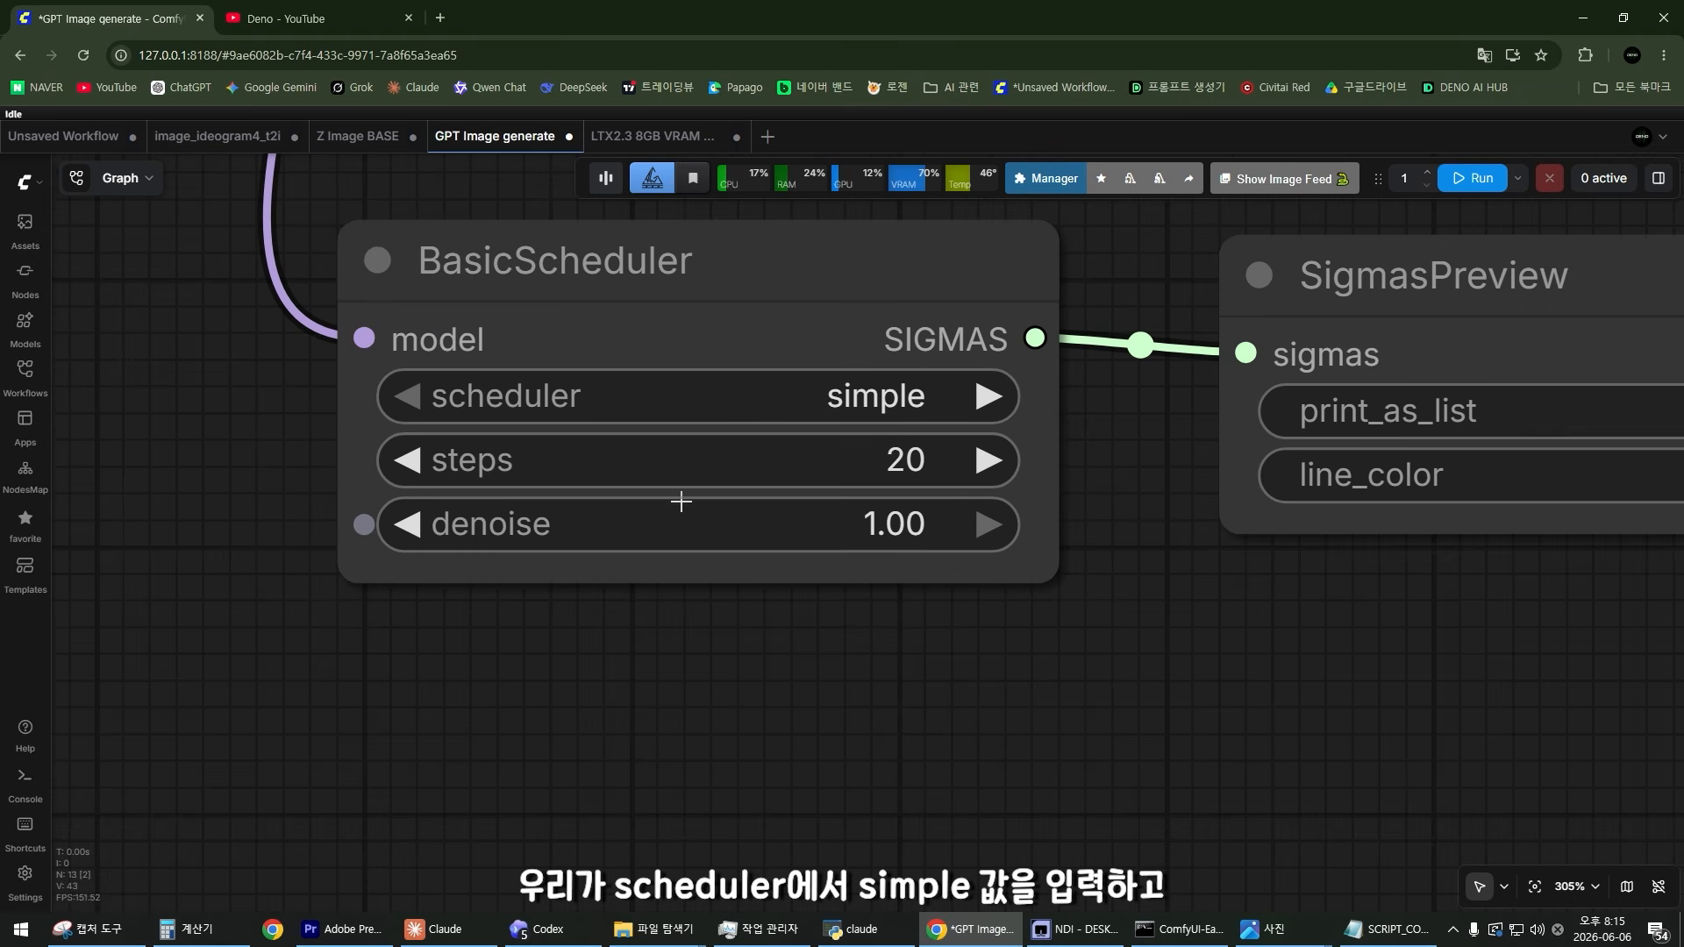
click(919, 392)
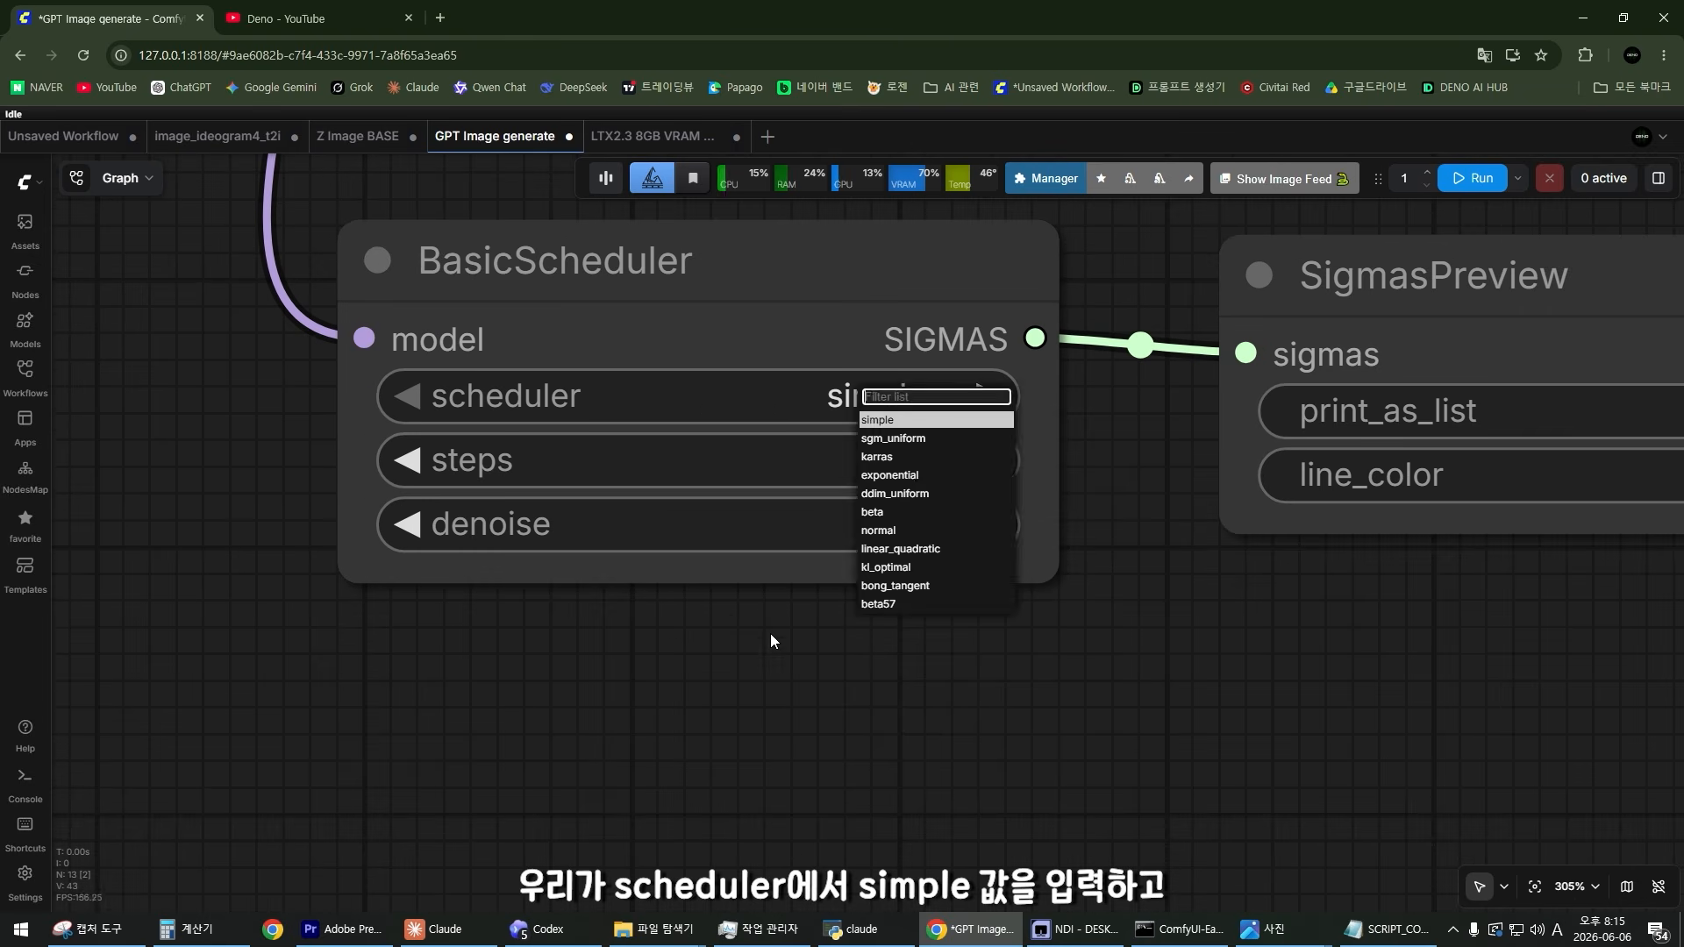
scroll(770, 633, down, 3)
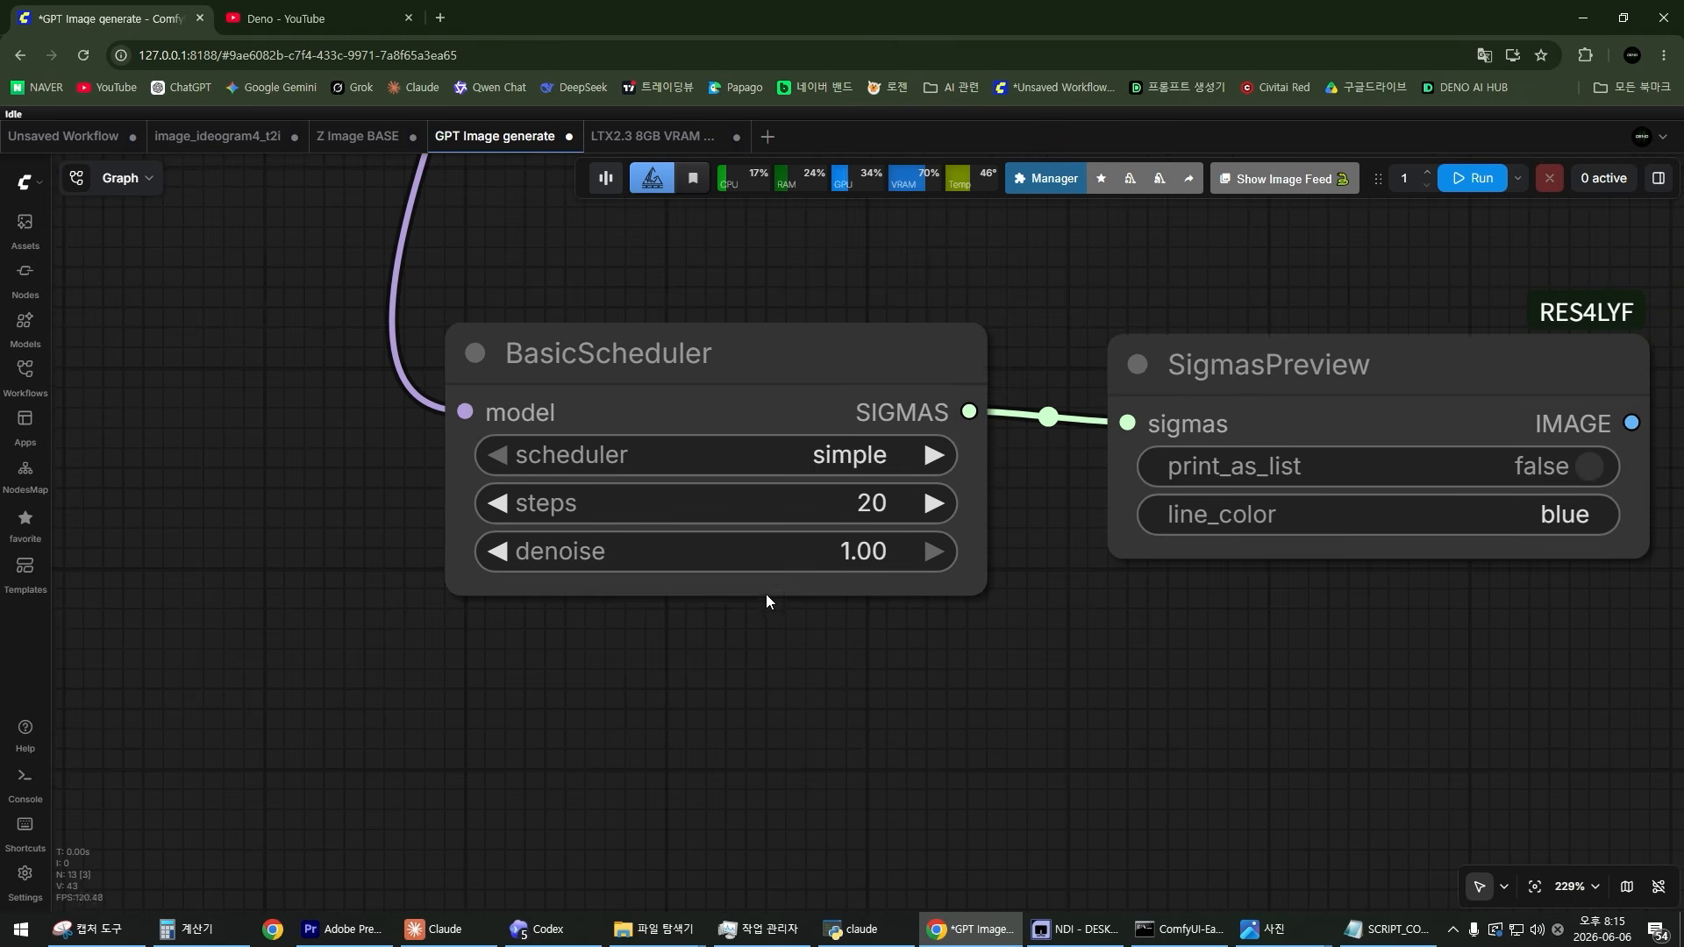
click(831, 504)
text(8)
key(Return)
scroll(1008, 569, down, 5)
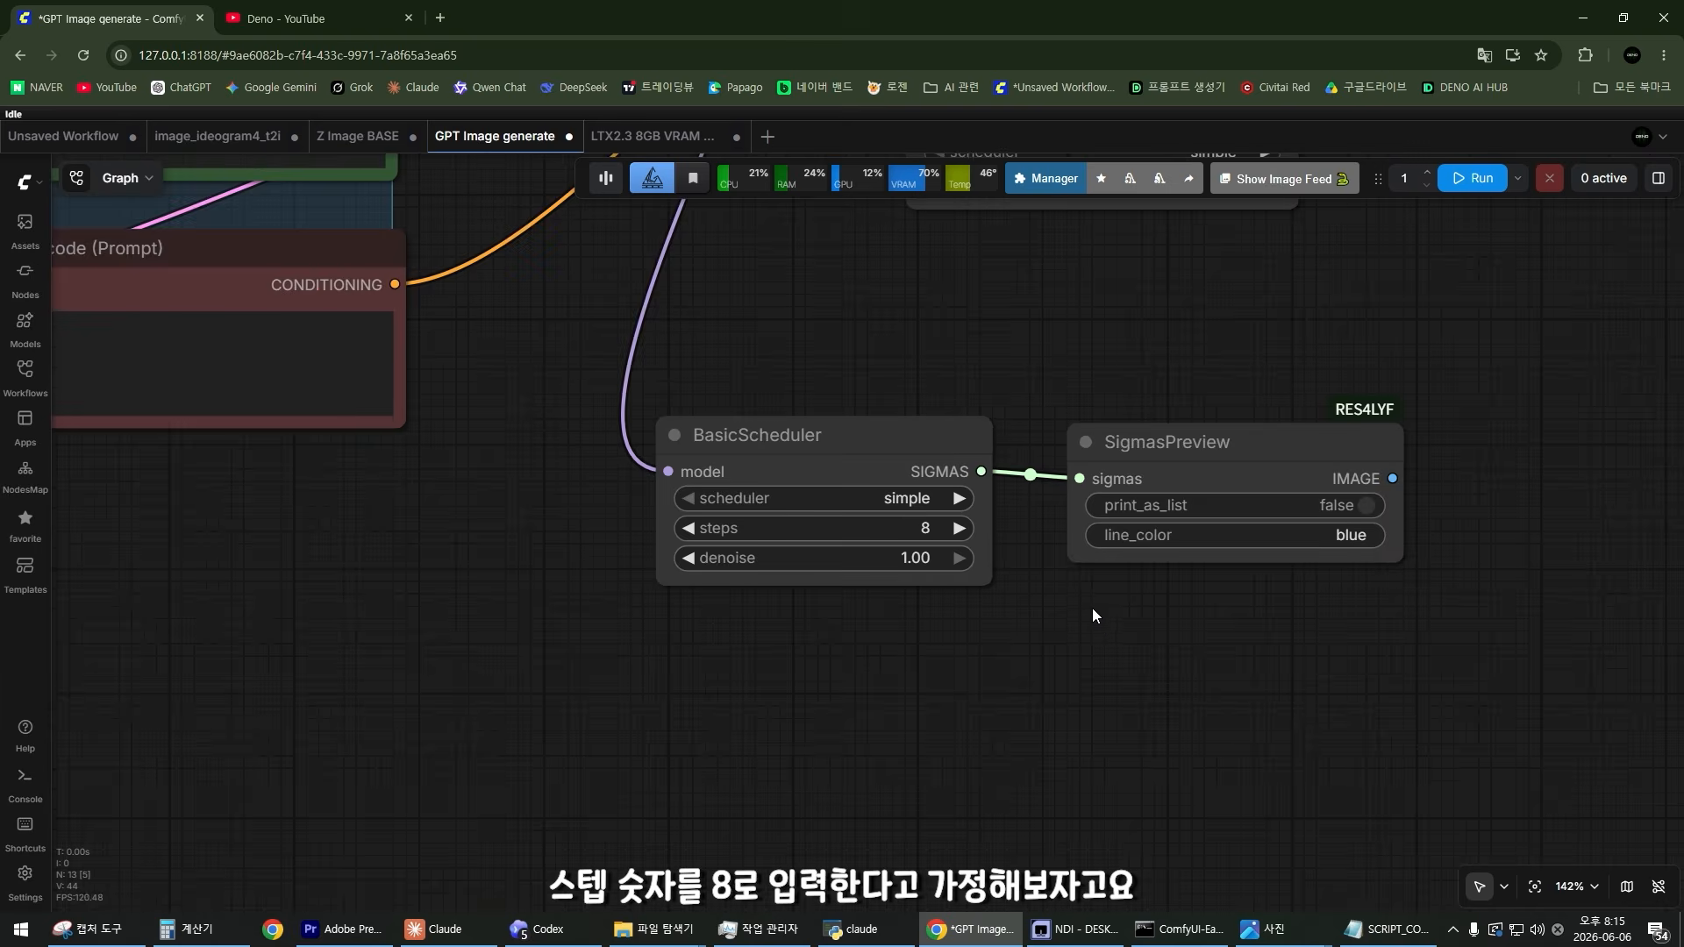
Step: Run only the branch ending at the SigmasPreview node to plot the sigma curve
scroll(965, 601, up, 3)
click(1140, 364)
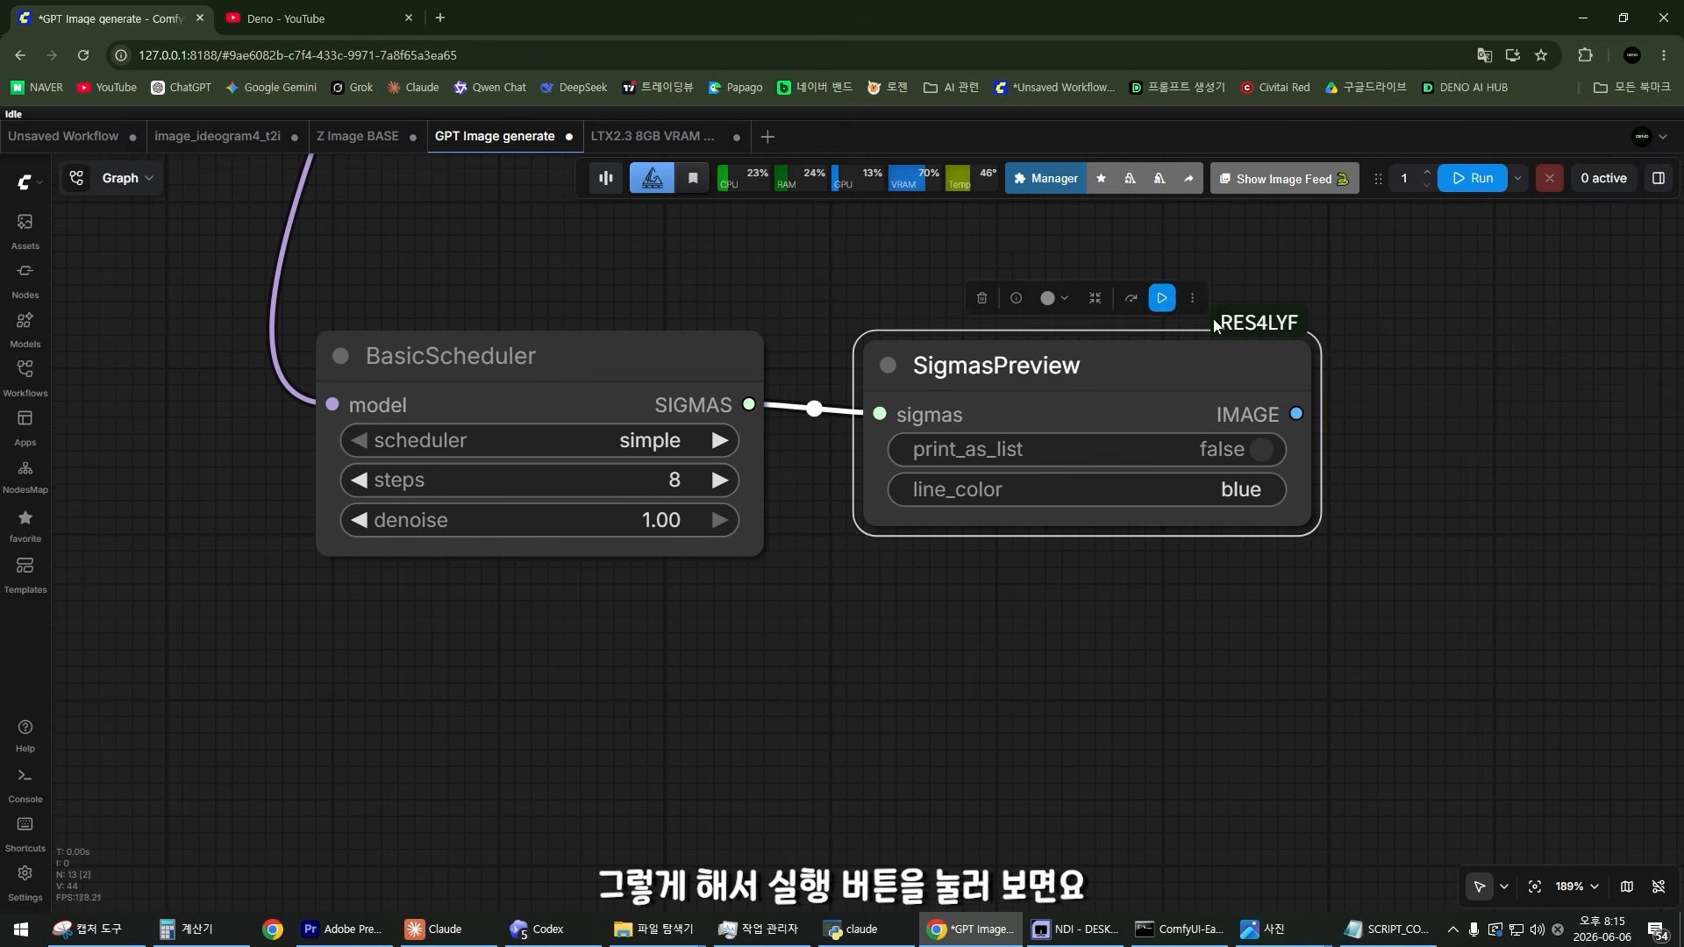
click(1163, 299)
Step: Examine the sigma graph's step number and sigma value axes and compare them with the BasicScheduler's steps setting
scroll(1296, 485, up, 4)
scroll(1294, 482, up, 1)
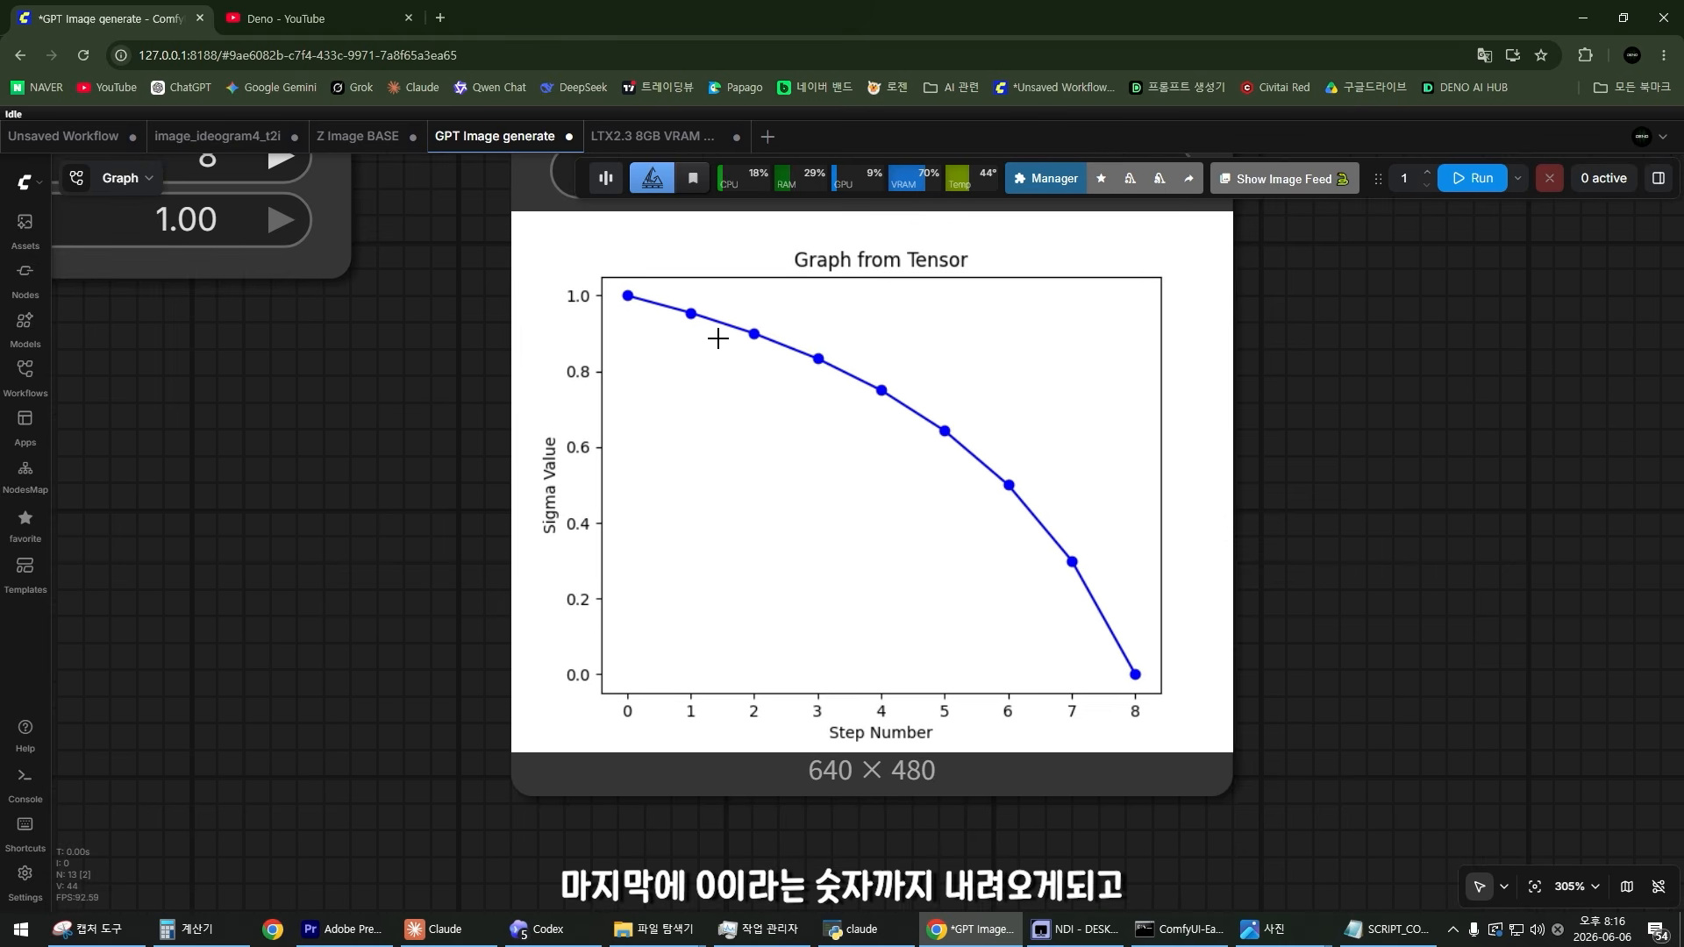
scroll(1251, 741, up, 1)
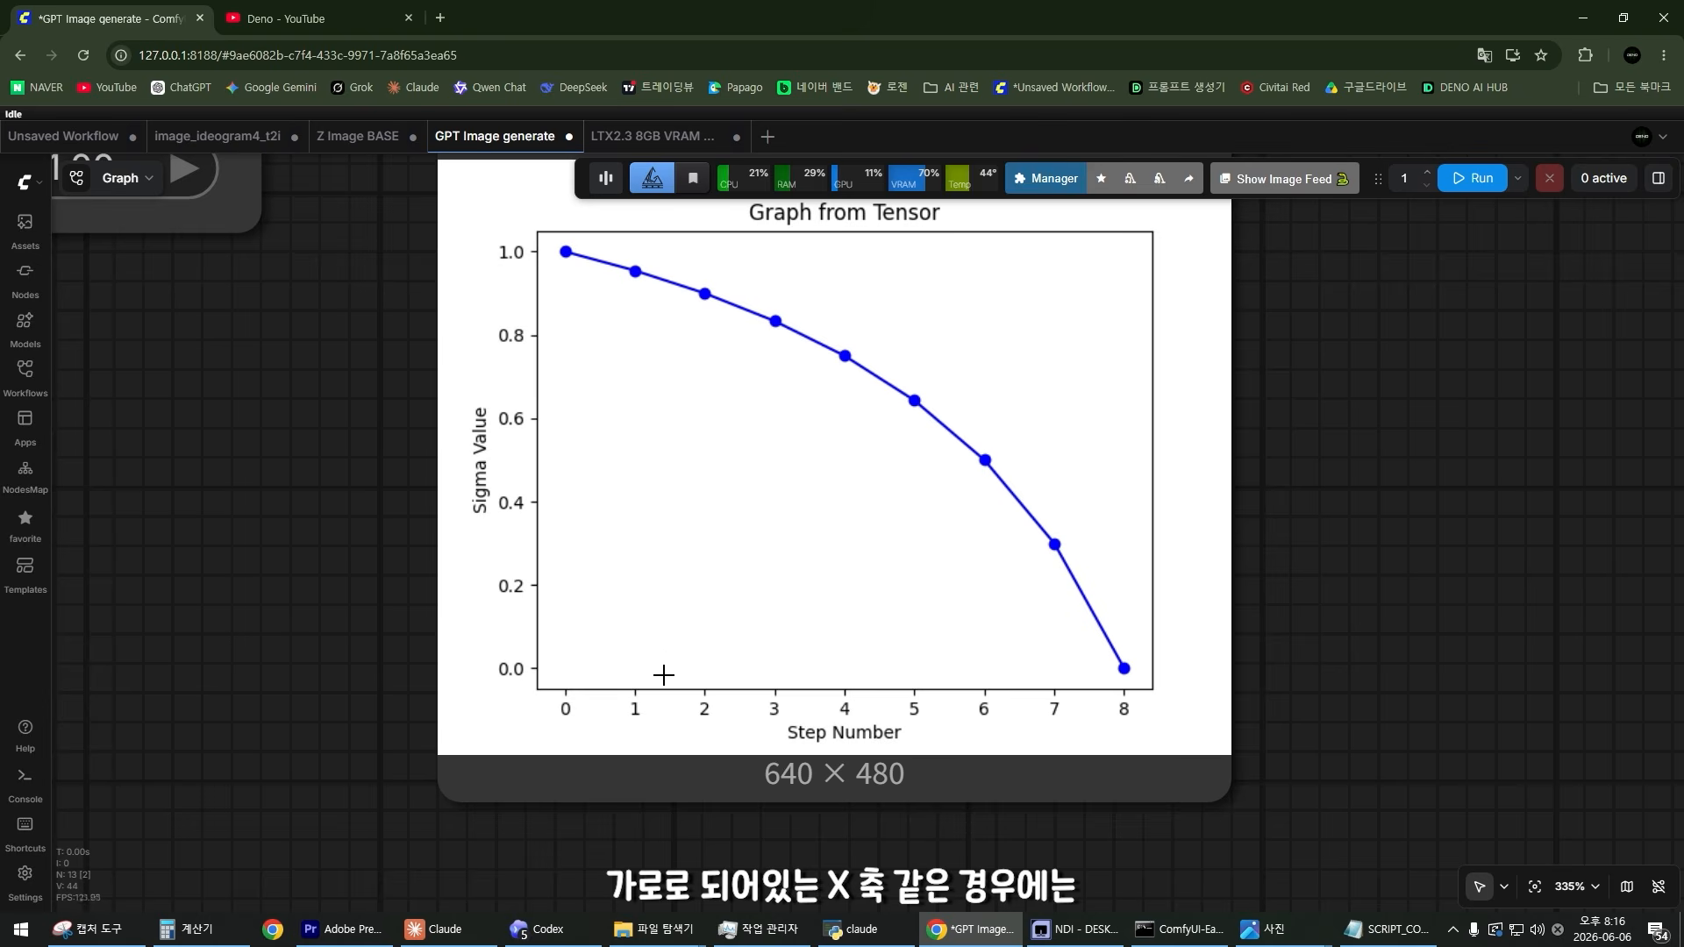
scroll(876, 756, up, 7)
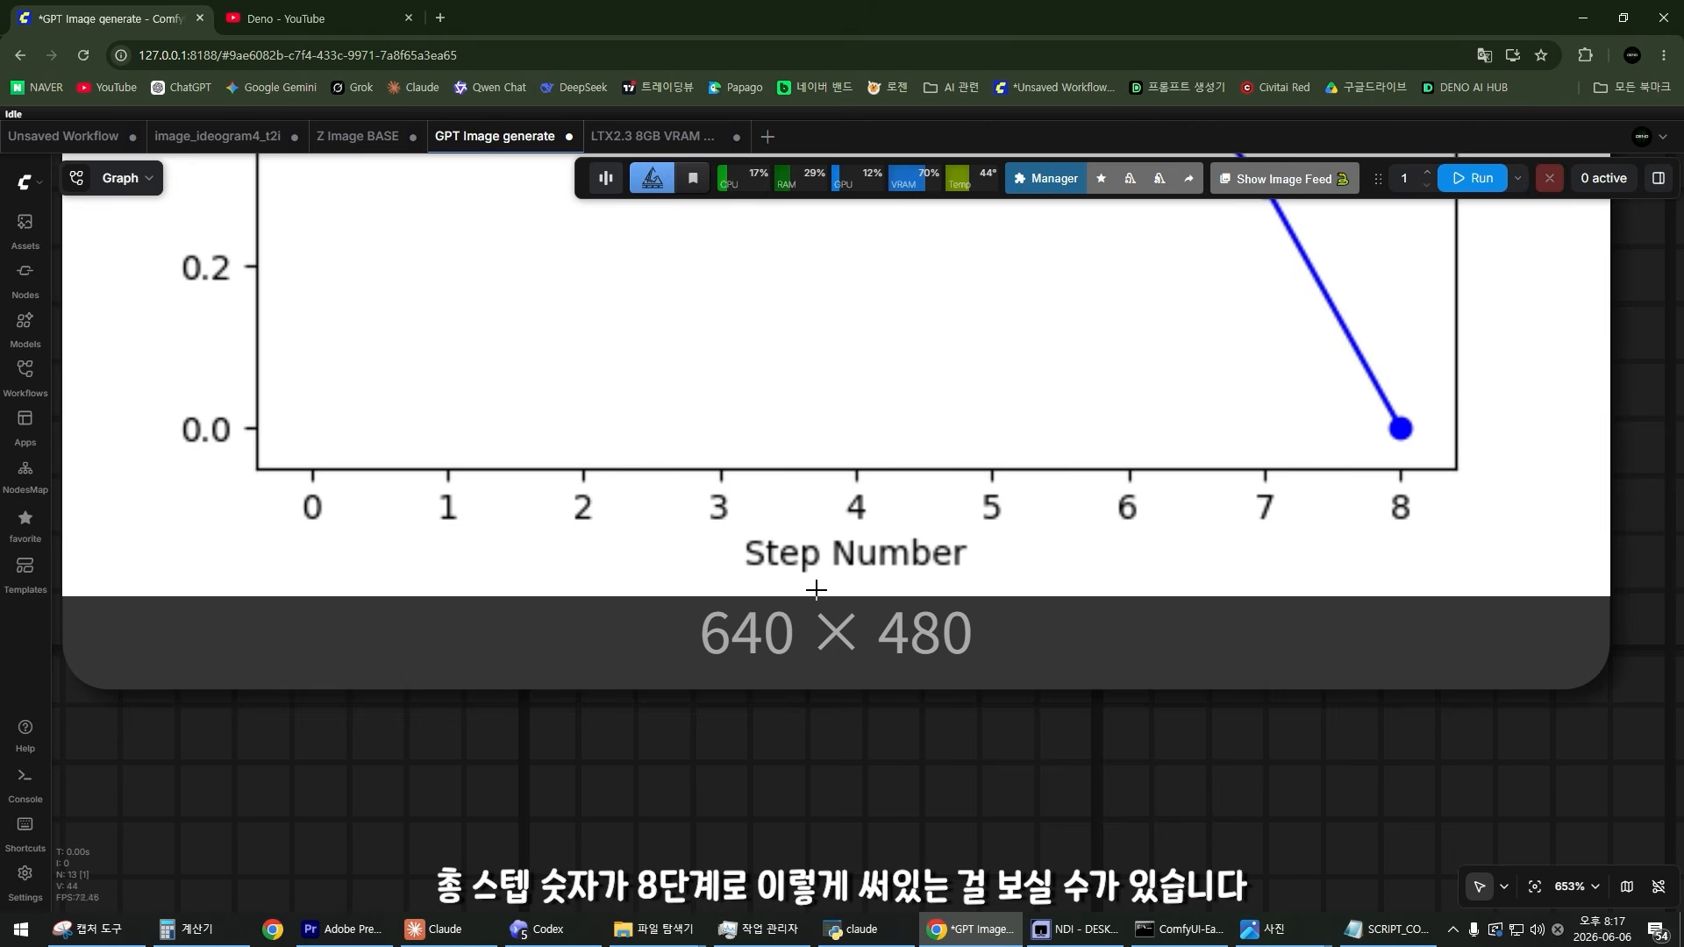
scroll(1316, 518, down, 7)
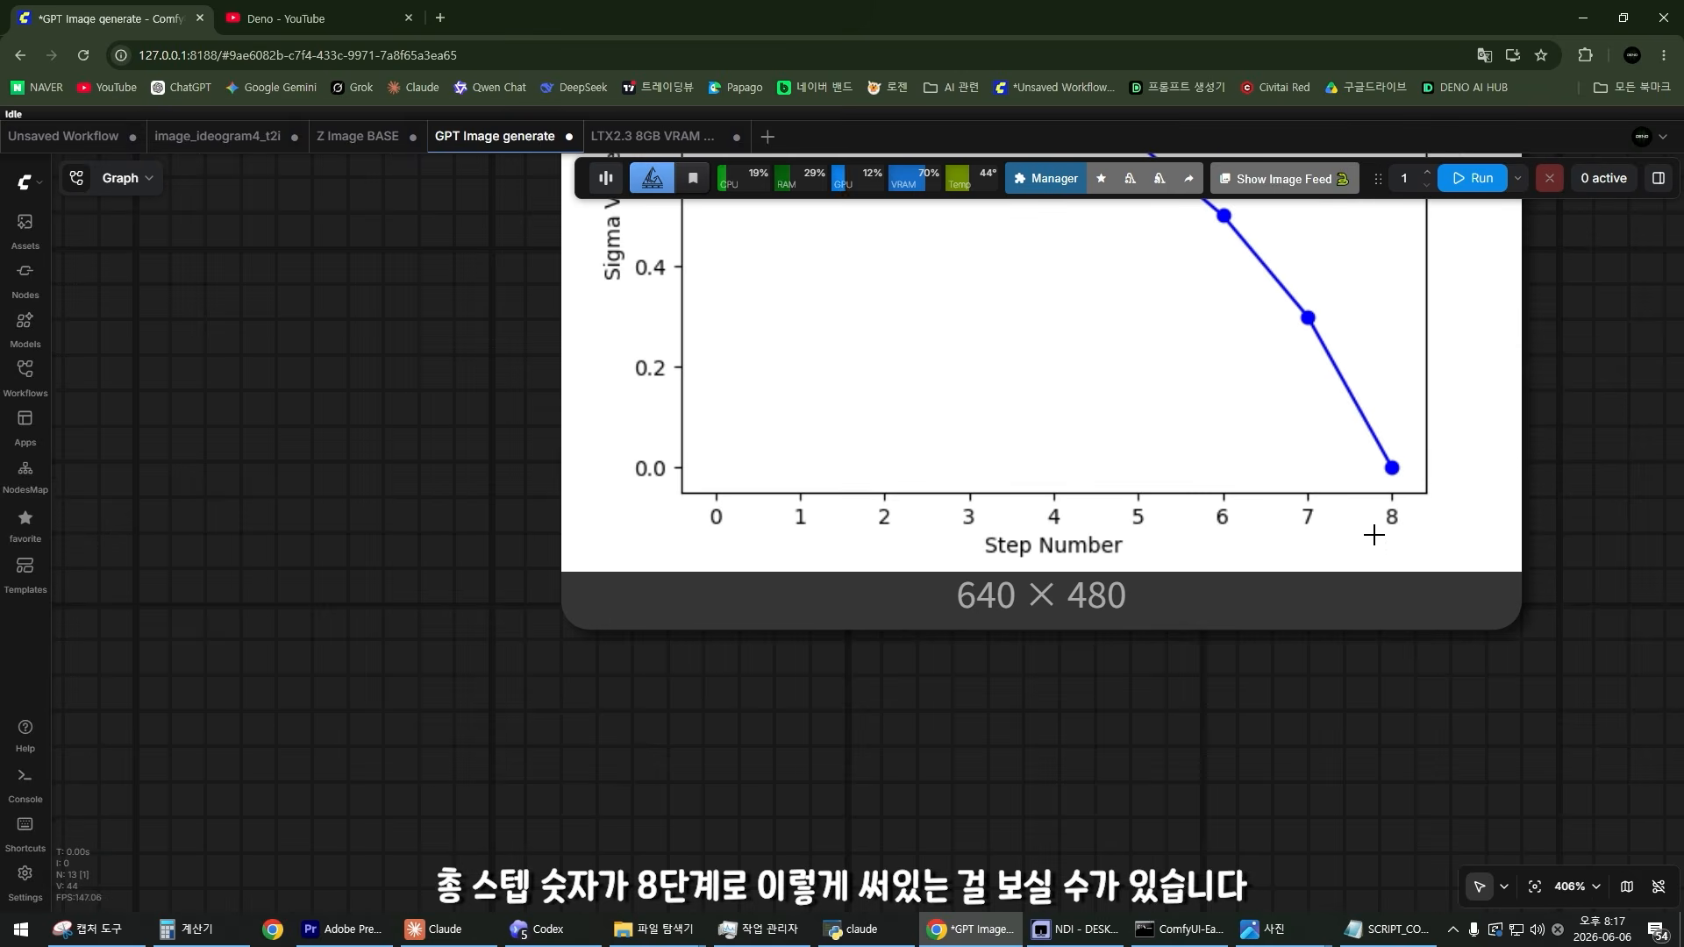
scroll(1140, 439, down, 9)
scroll(965, 492, up, 3)
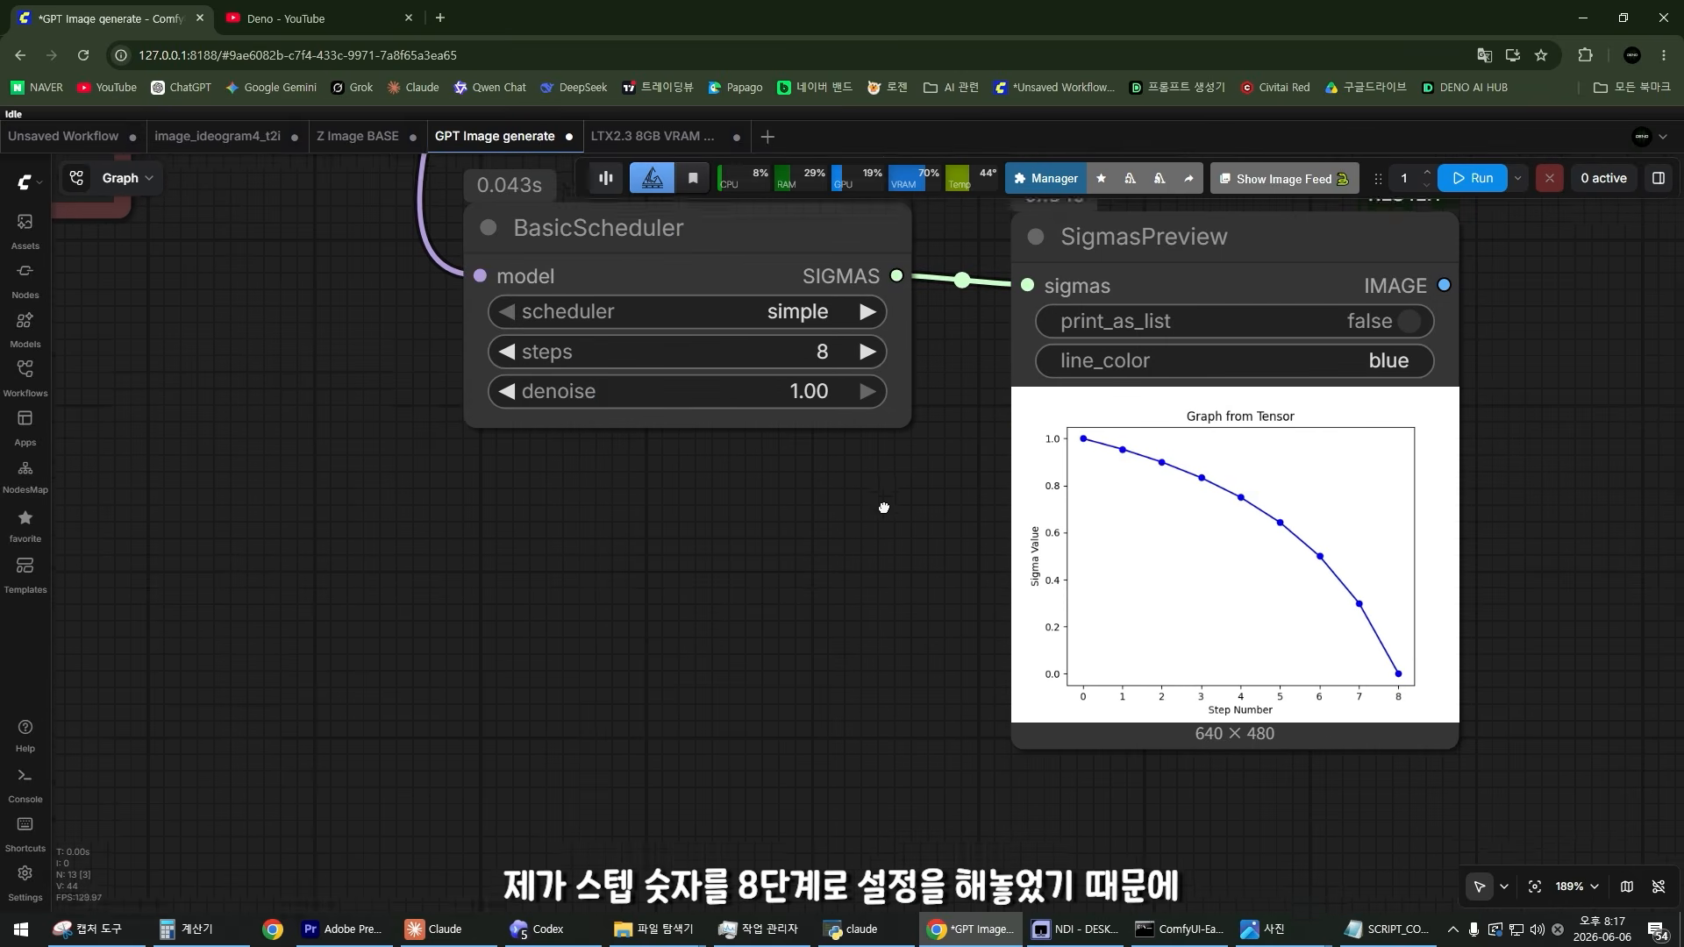
scroll(834, 352, up, 5)
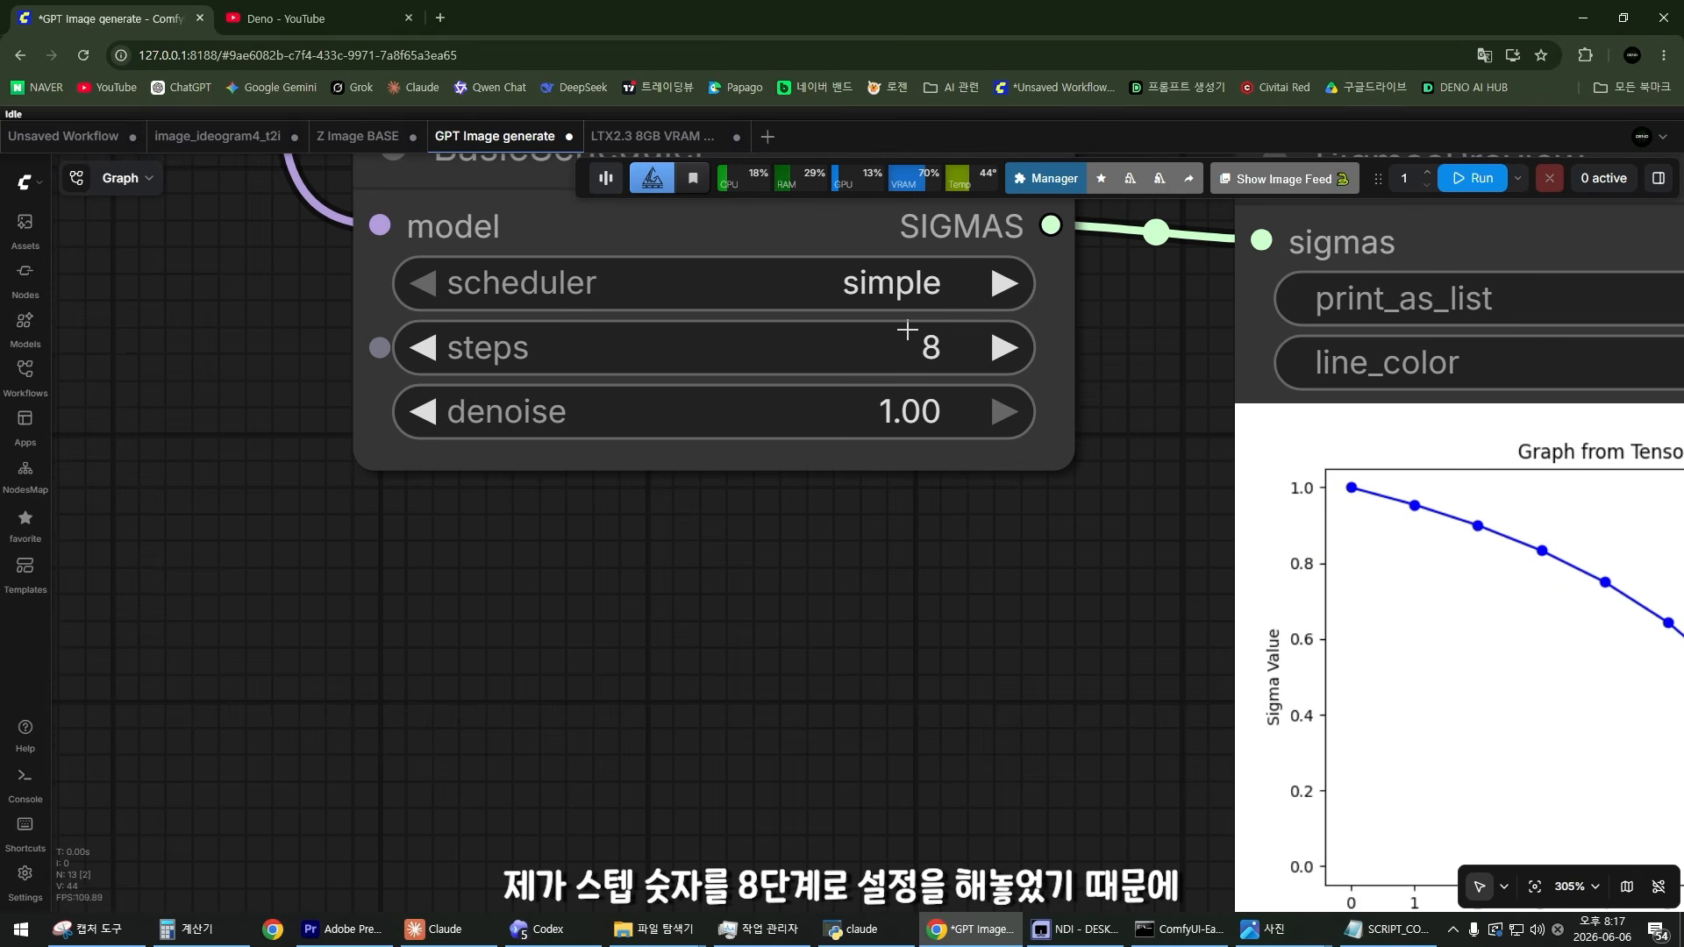
scroll(926, 372, down, 5)
scroll(1206, 632, up, 4)
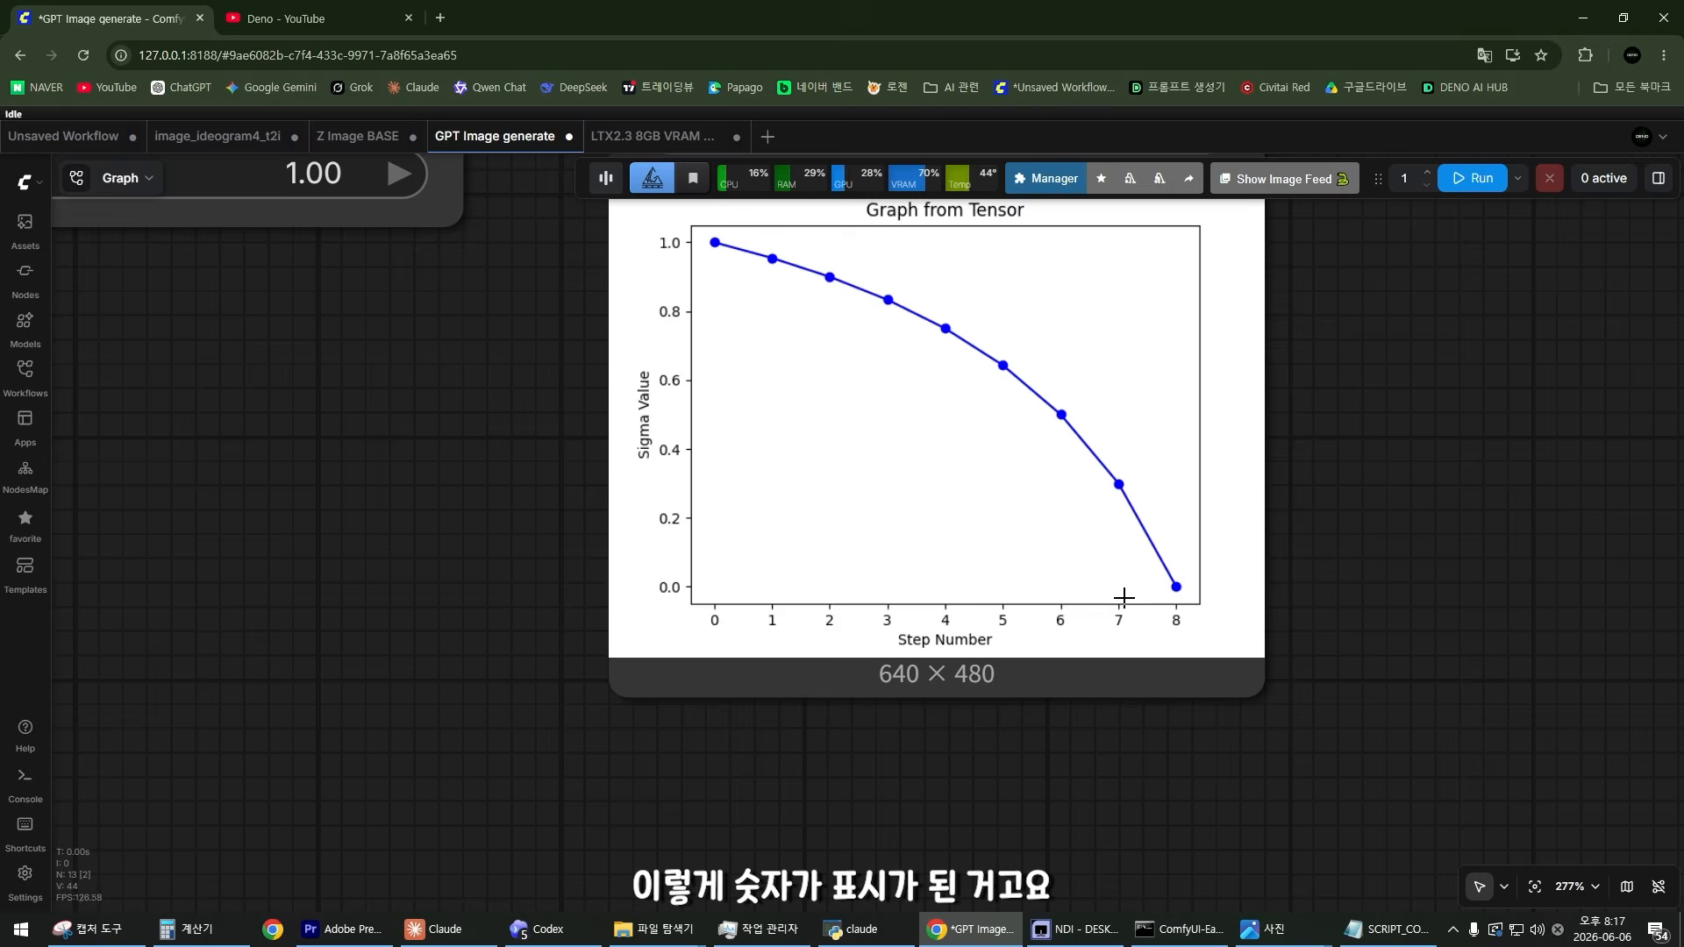
scroll(895, 714, down, 2)
scroll(885, 643, up, 3)
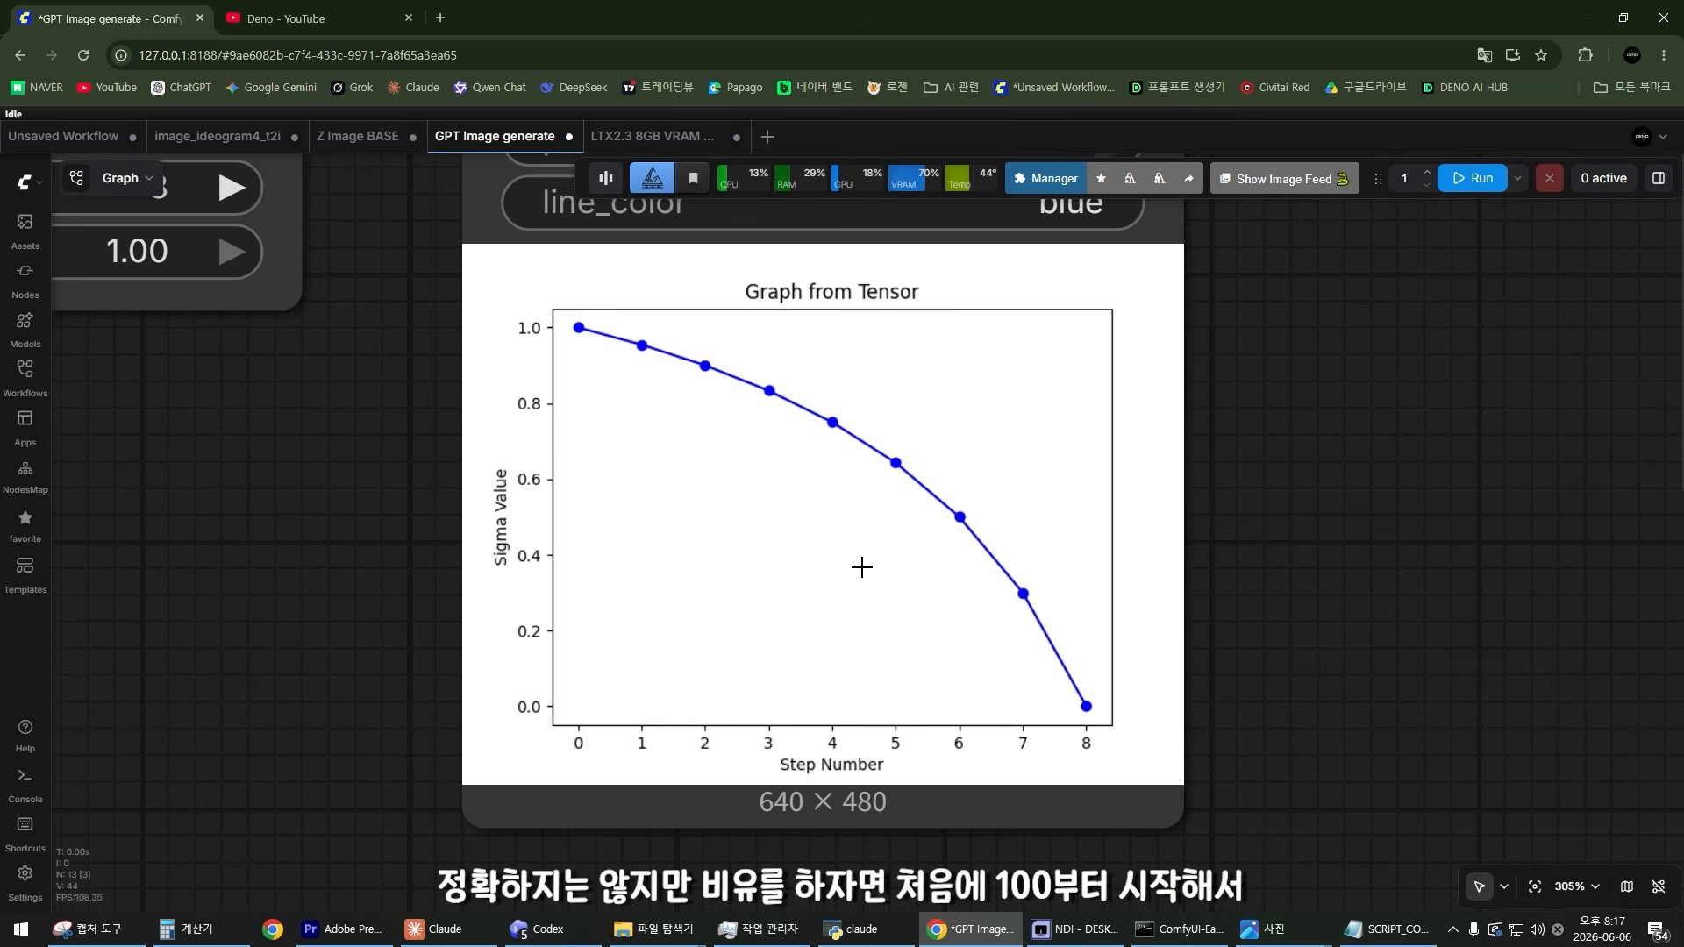
drag(737, 507, 691, 493)
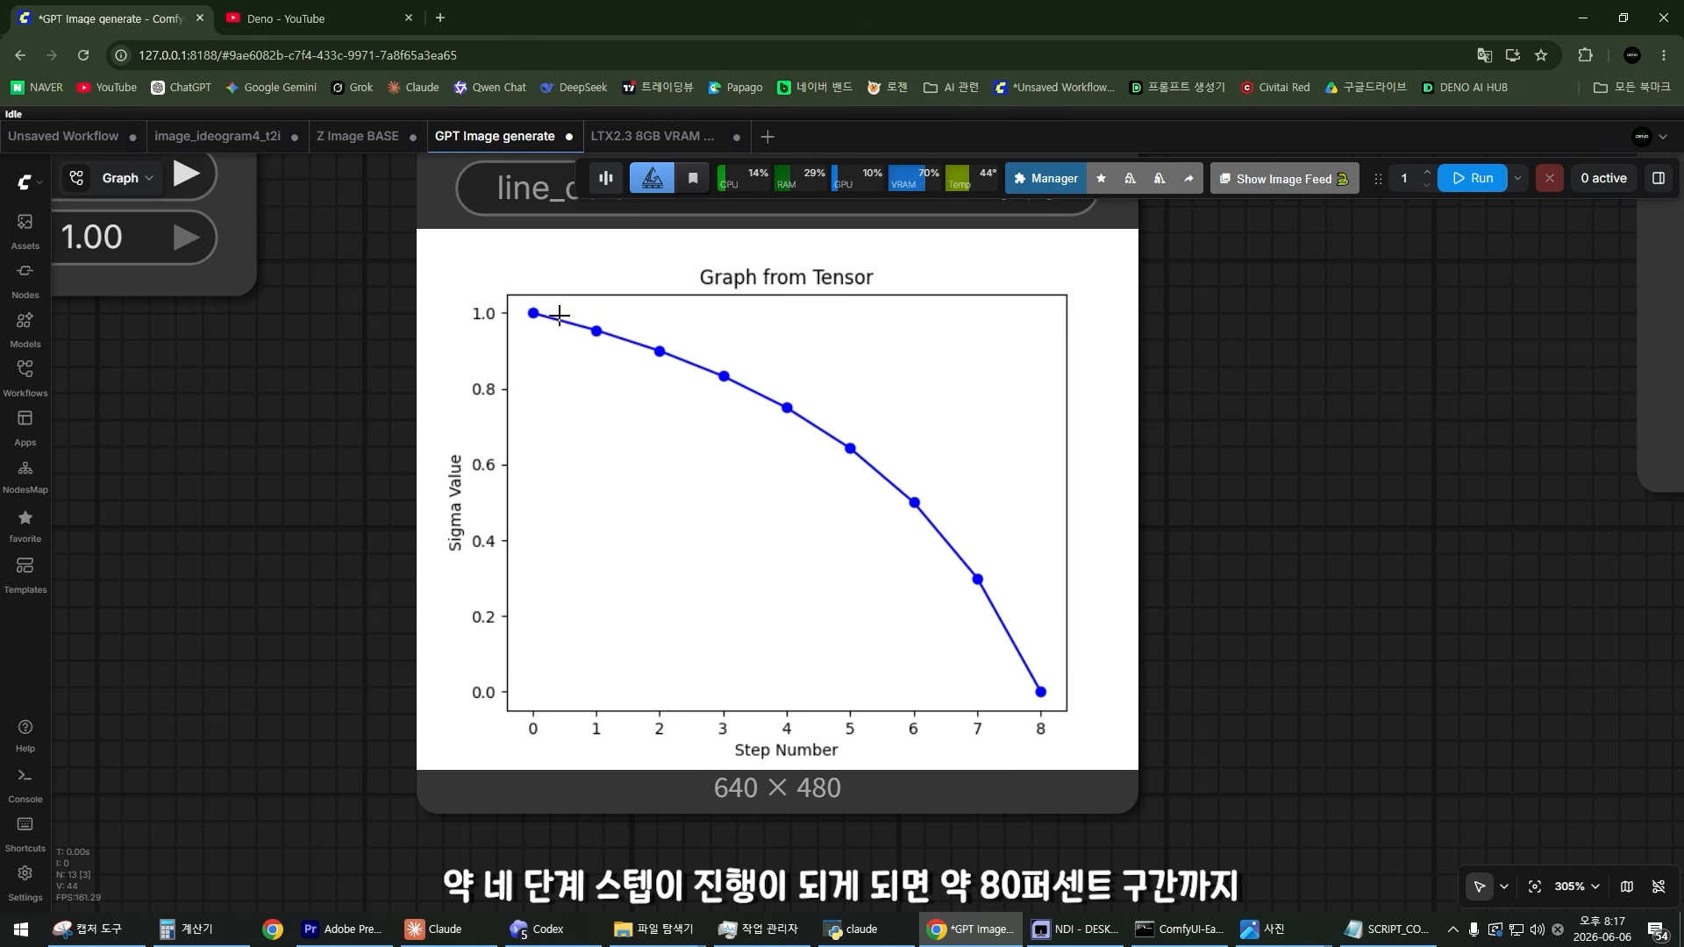
Step: Set the BasicScheduler's scheduler to karras, rerun the SigmasPreview branch and inspect the new sigma curve
drag(352, 447, 291, 422)
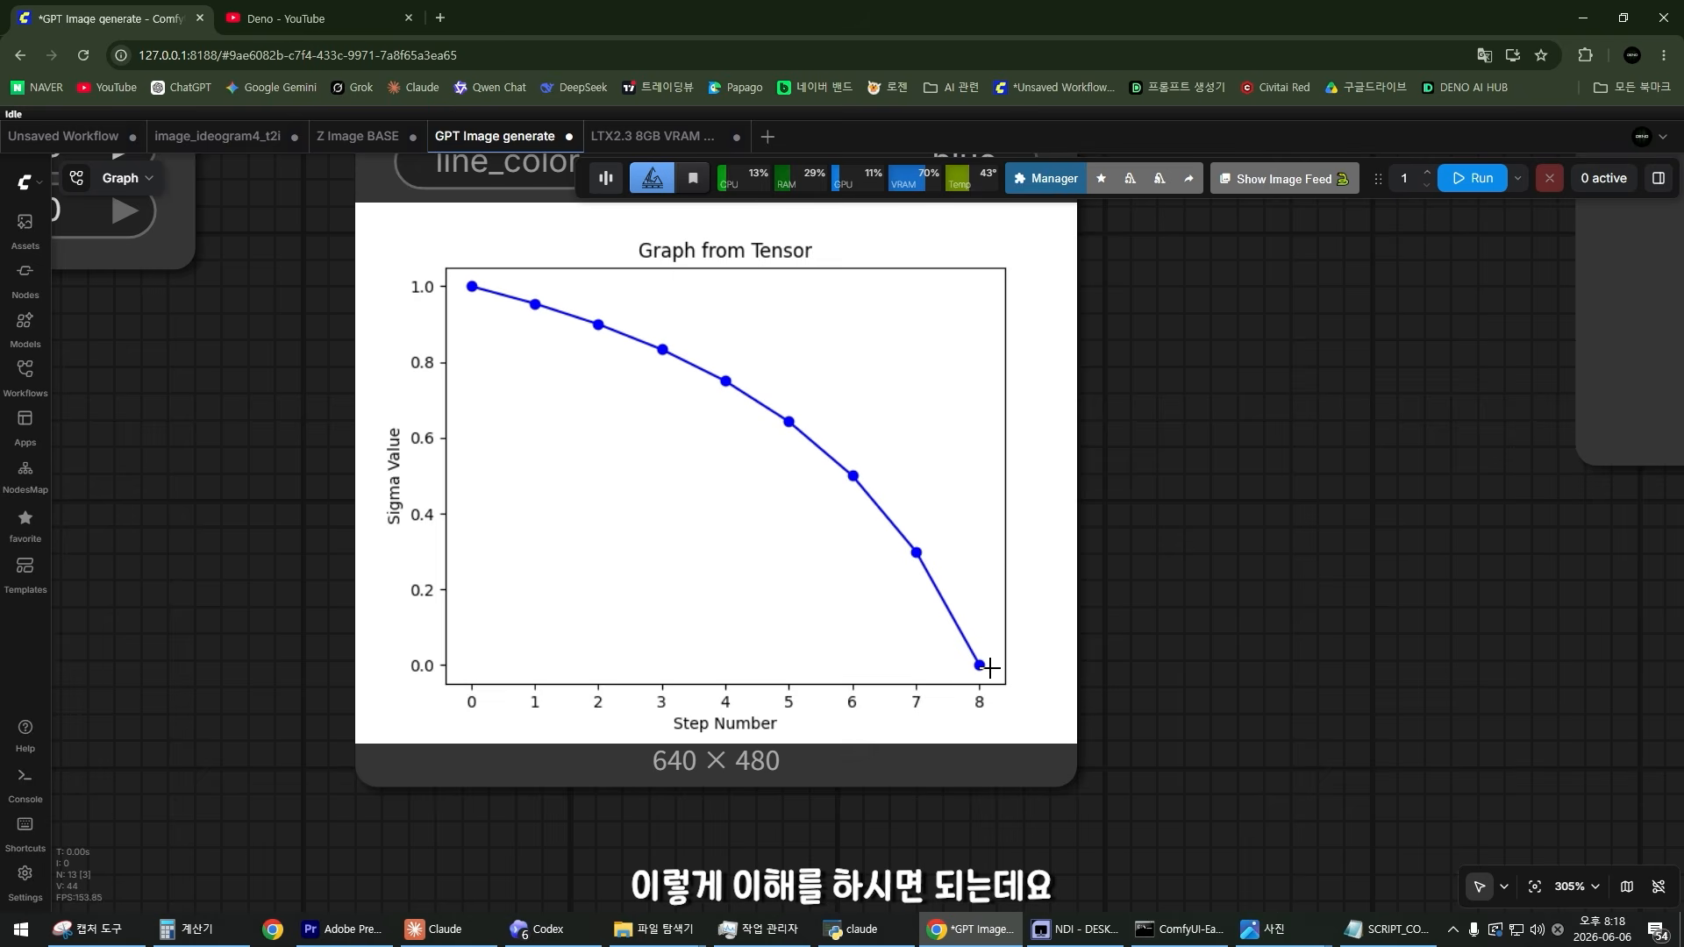
scroll(1114, 570, down, 6)
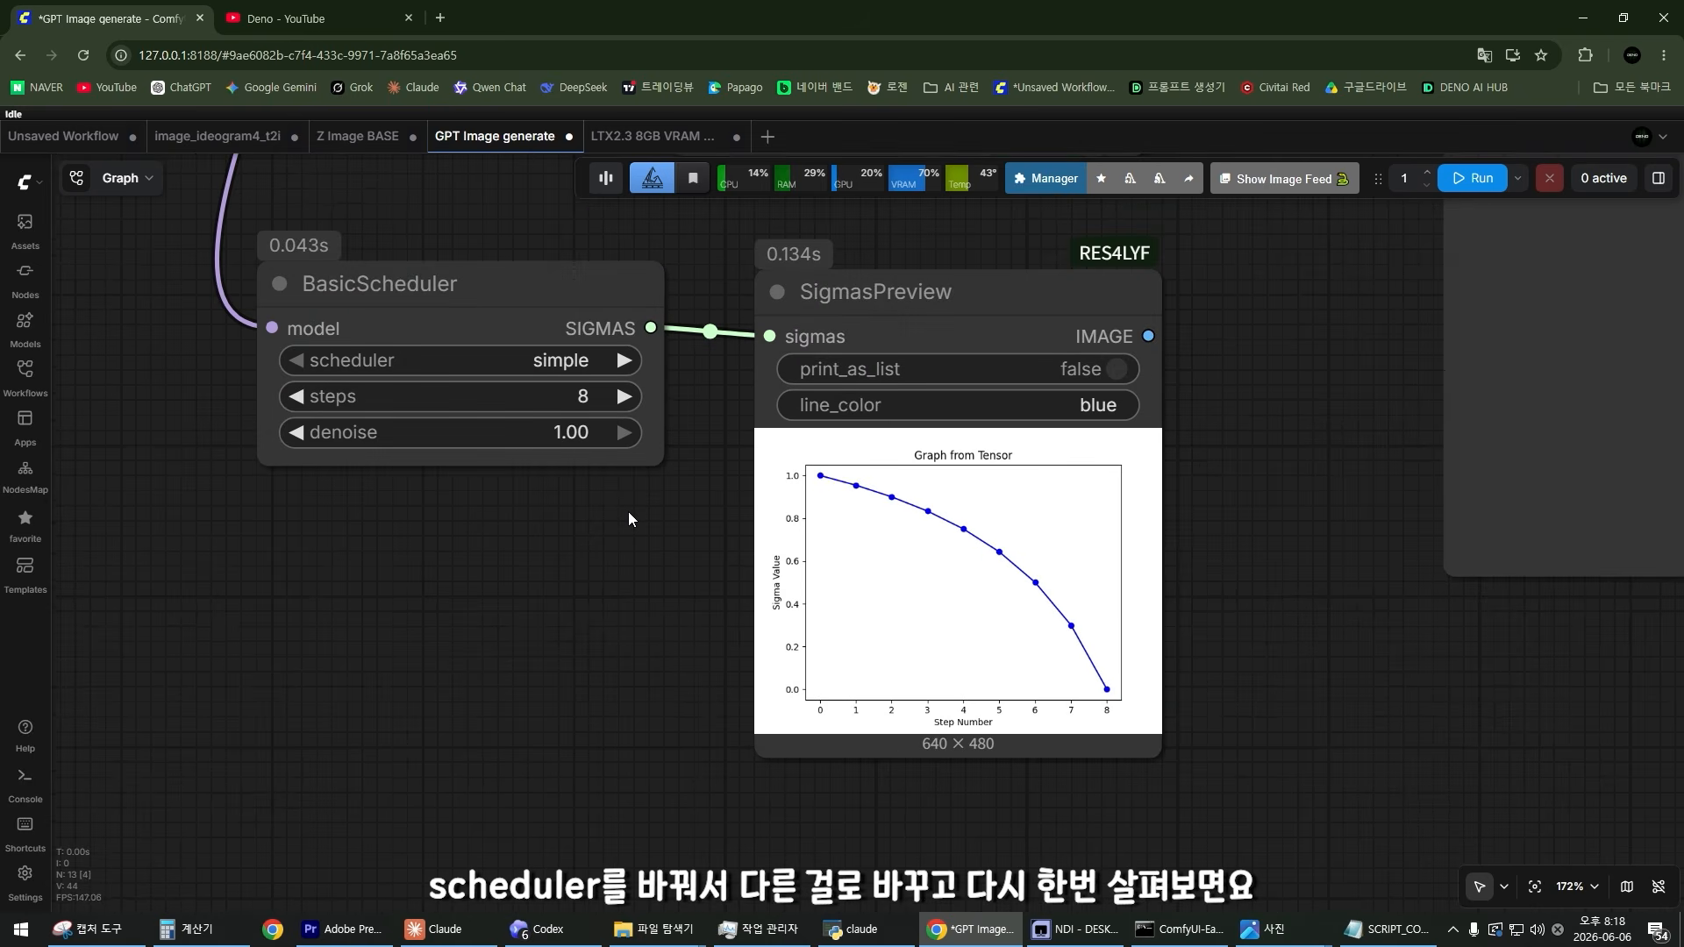
scroll(628, 513, up, 1)
click(561, 344)
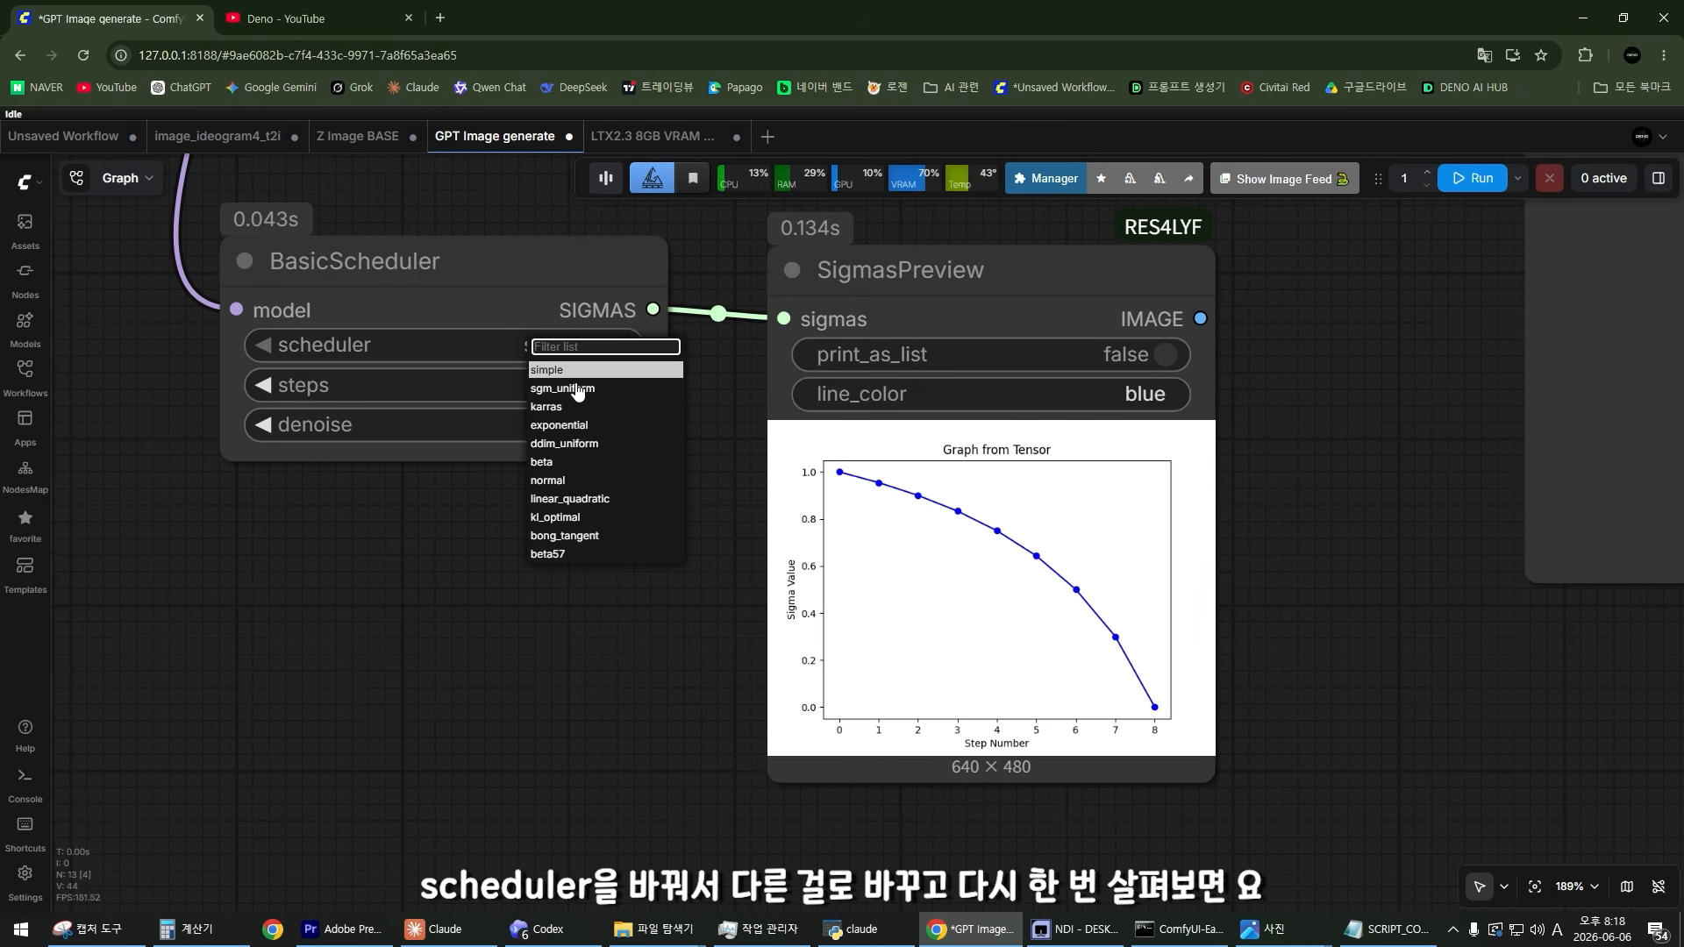
click(577, 390)
key(ctrl+Return)
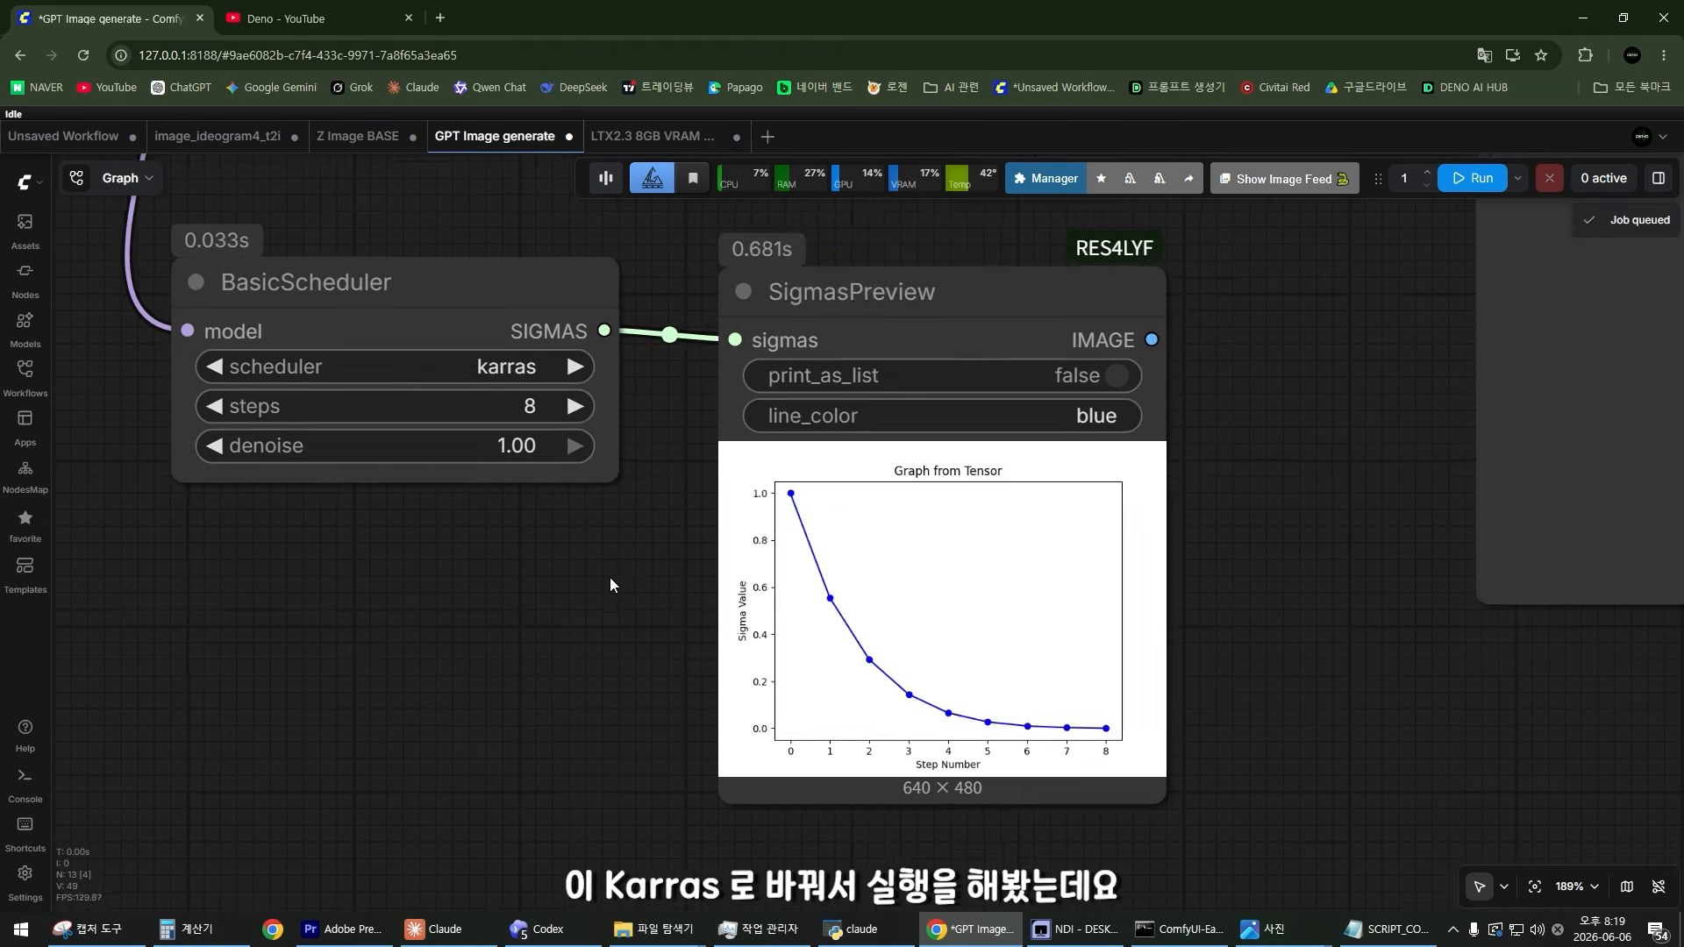
scroll(592, 465, up, 2)
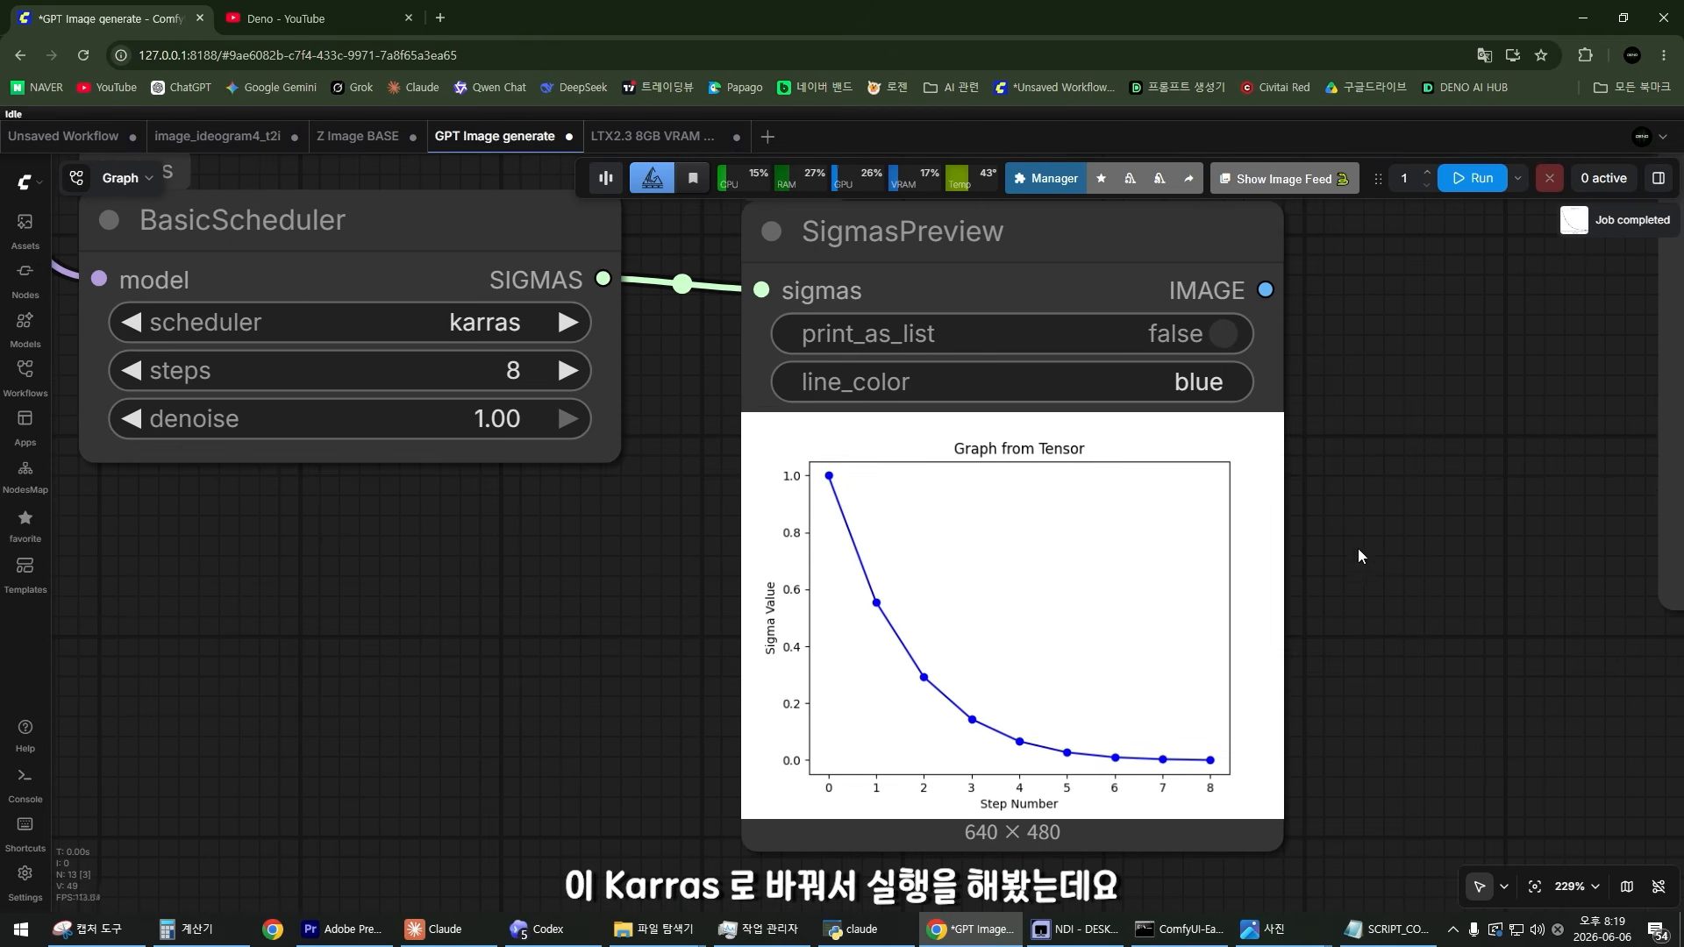
drag(1361, 556, 1336, 552)
mouse_move(640, 551)
mouse_down()
mouse_move(740, 556)
mouse_move(636, 529)
mouse_up()
scroll(636, 529, up, 2)
drag(749, 508, 657, 432)
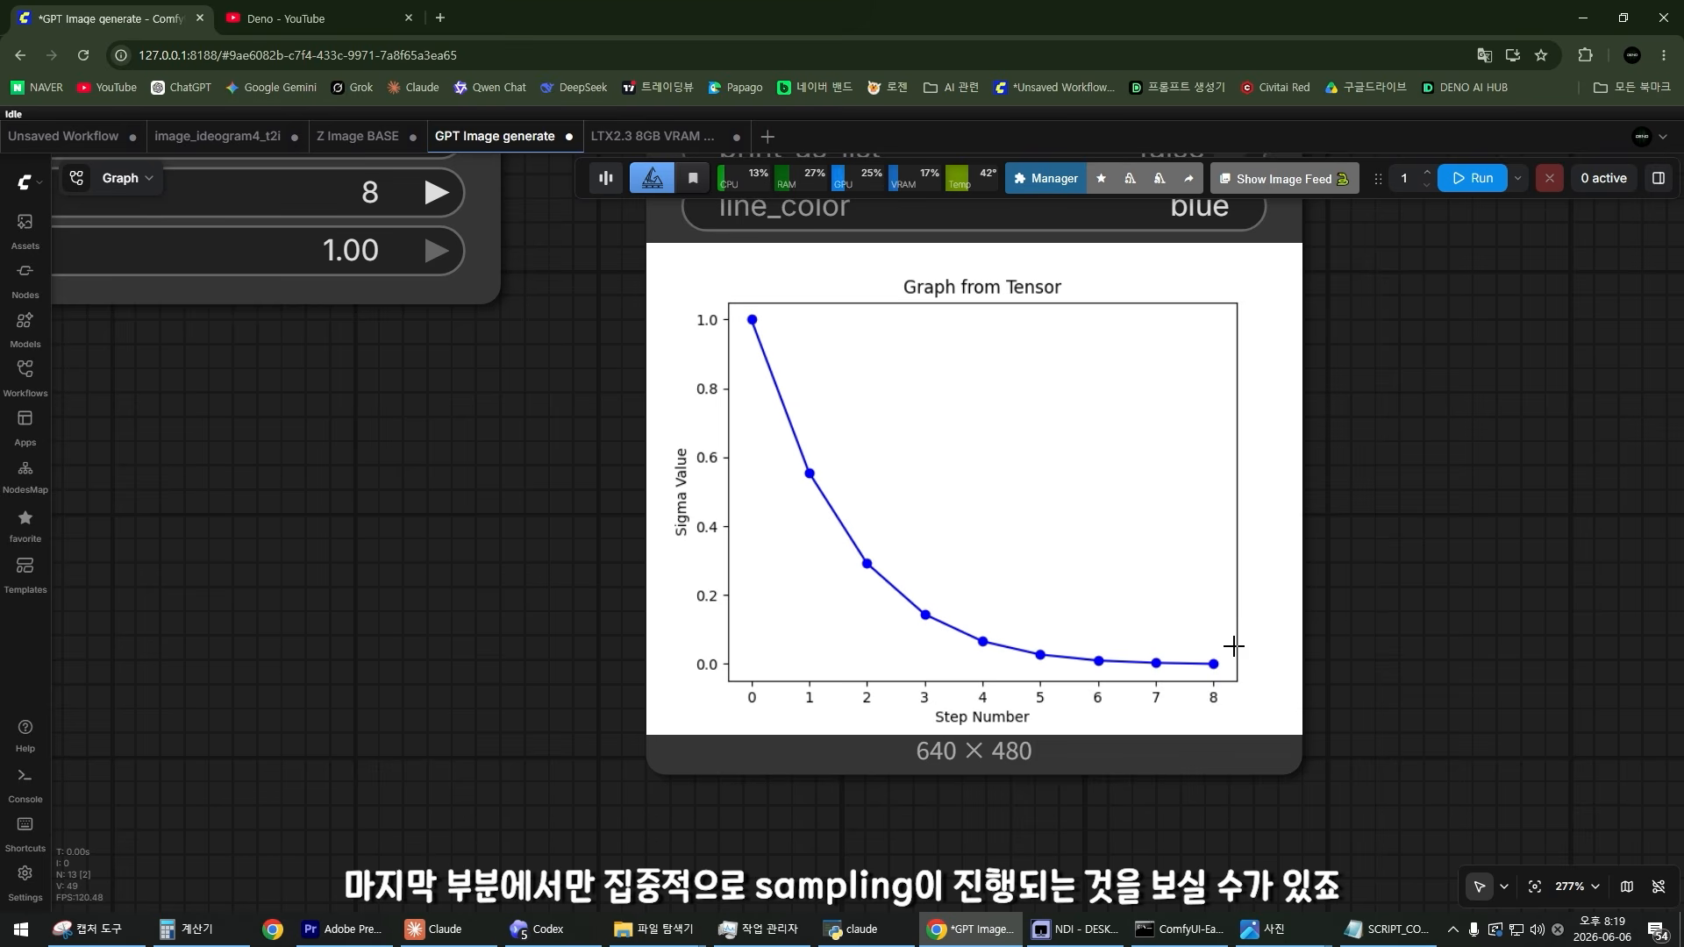
Step: Set the BasicScheduler's scheduler to beta and run the SigmasPreview branch to plot its sigma curve
click(537, 348)
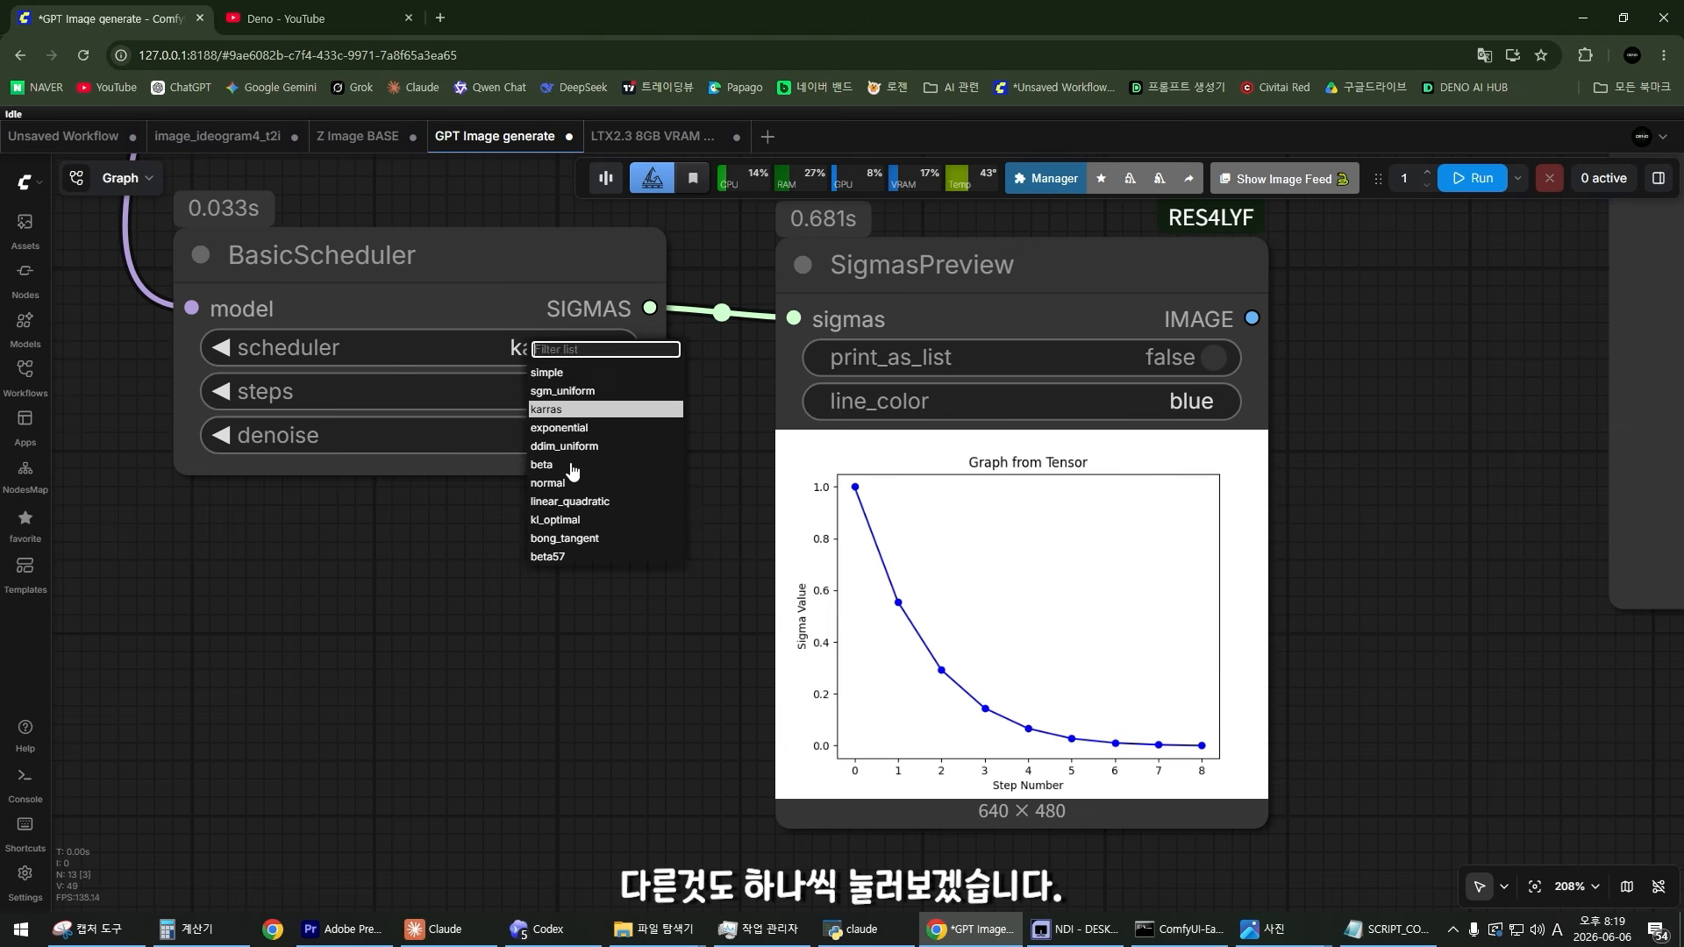
click(572, 471)
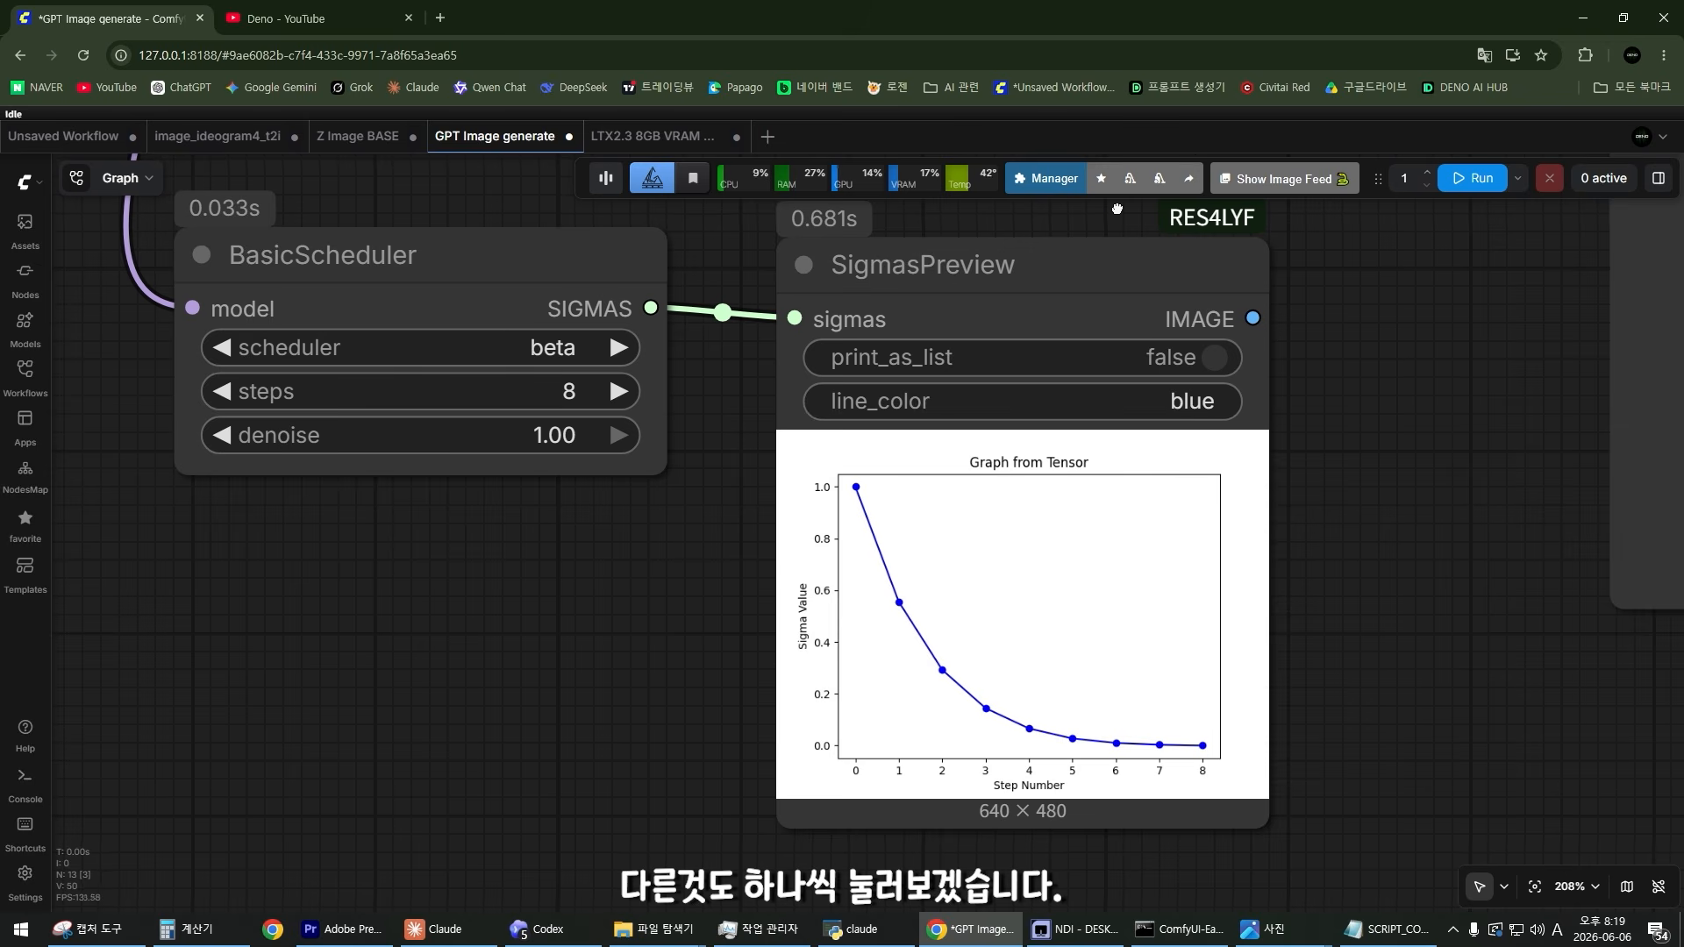
key(ctrl+Return)
scroll(1342, 542, up, 2)
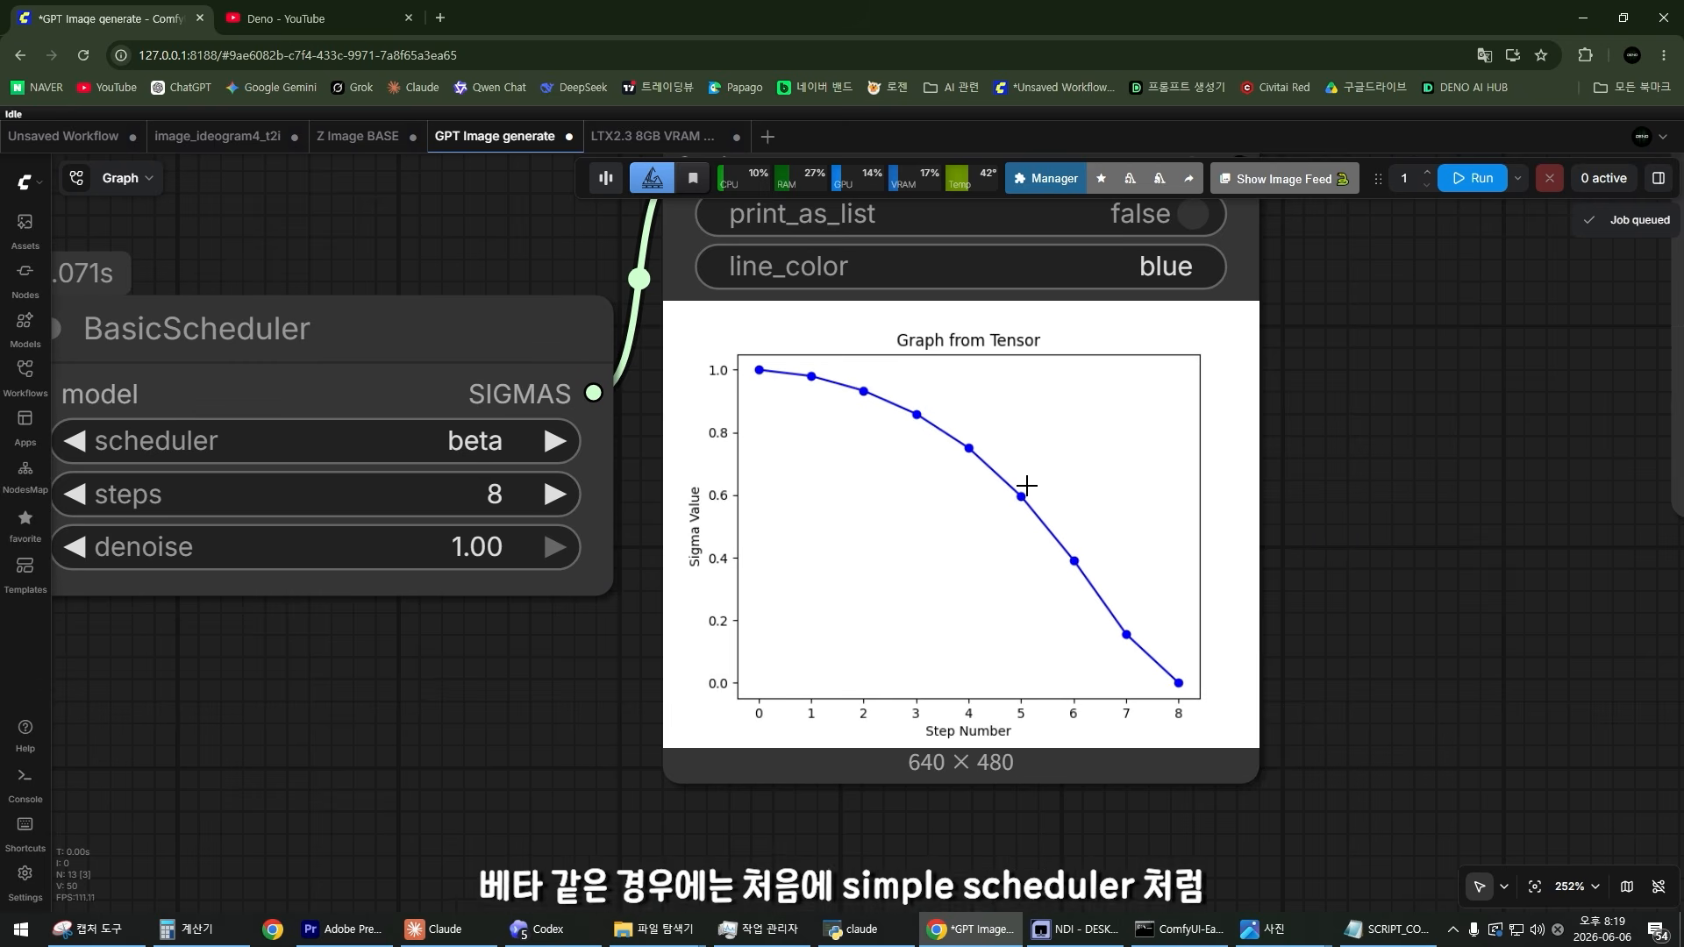
drag(626, 479, 683, 519)
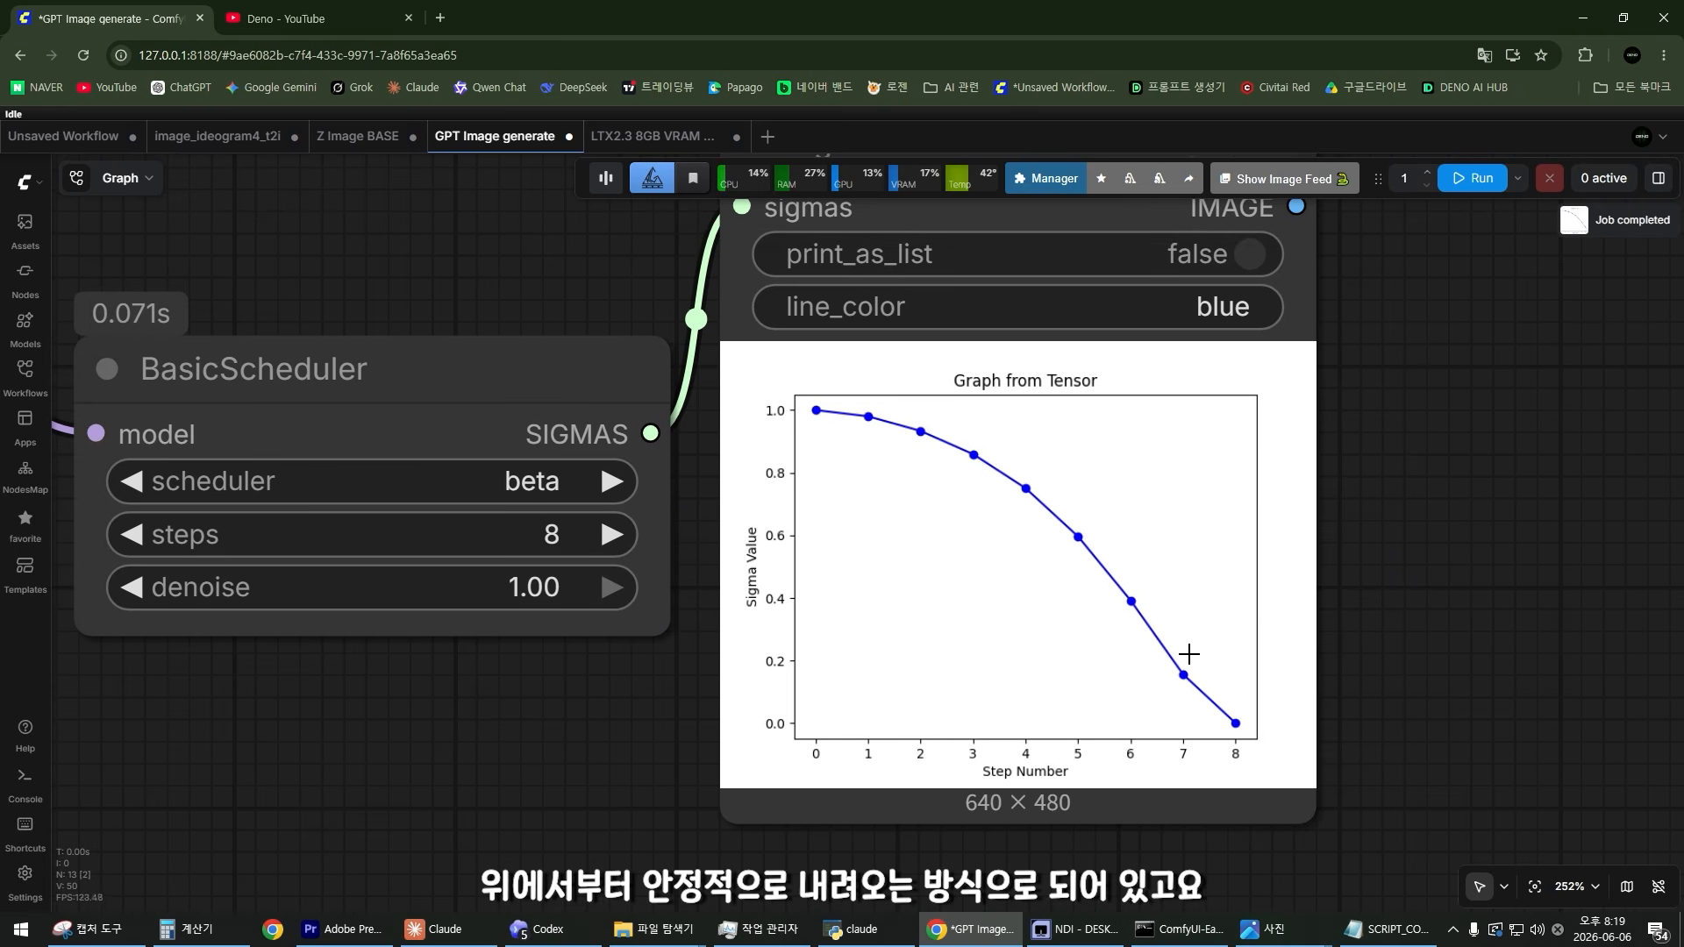
Step: Change the BasicScheduler's scheduler to beta57 and regenerate the sigma graph in SigmasPreview
scroll(1000, 430, down, 2)
click(614, 479)
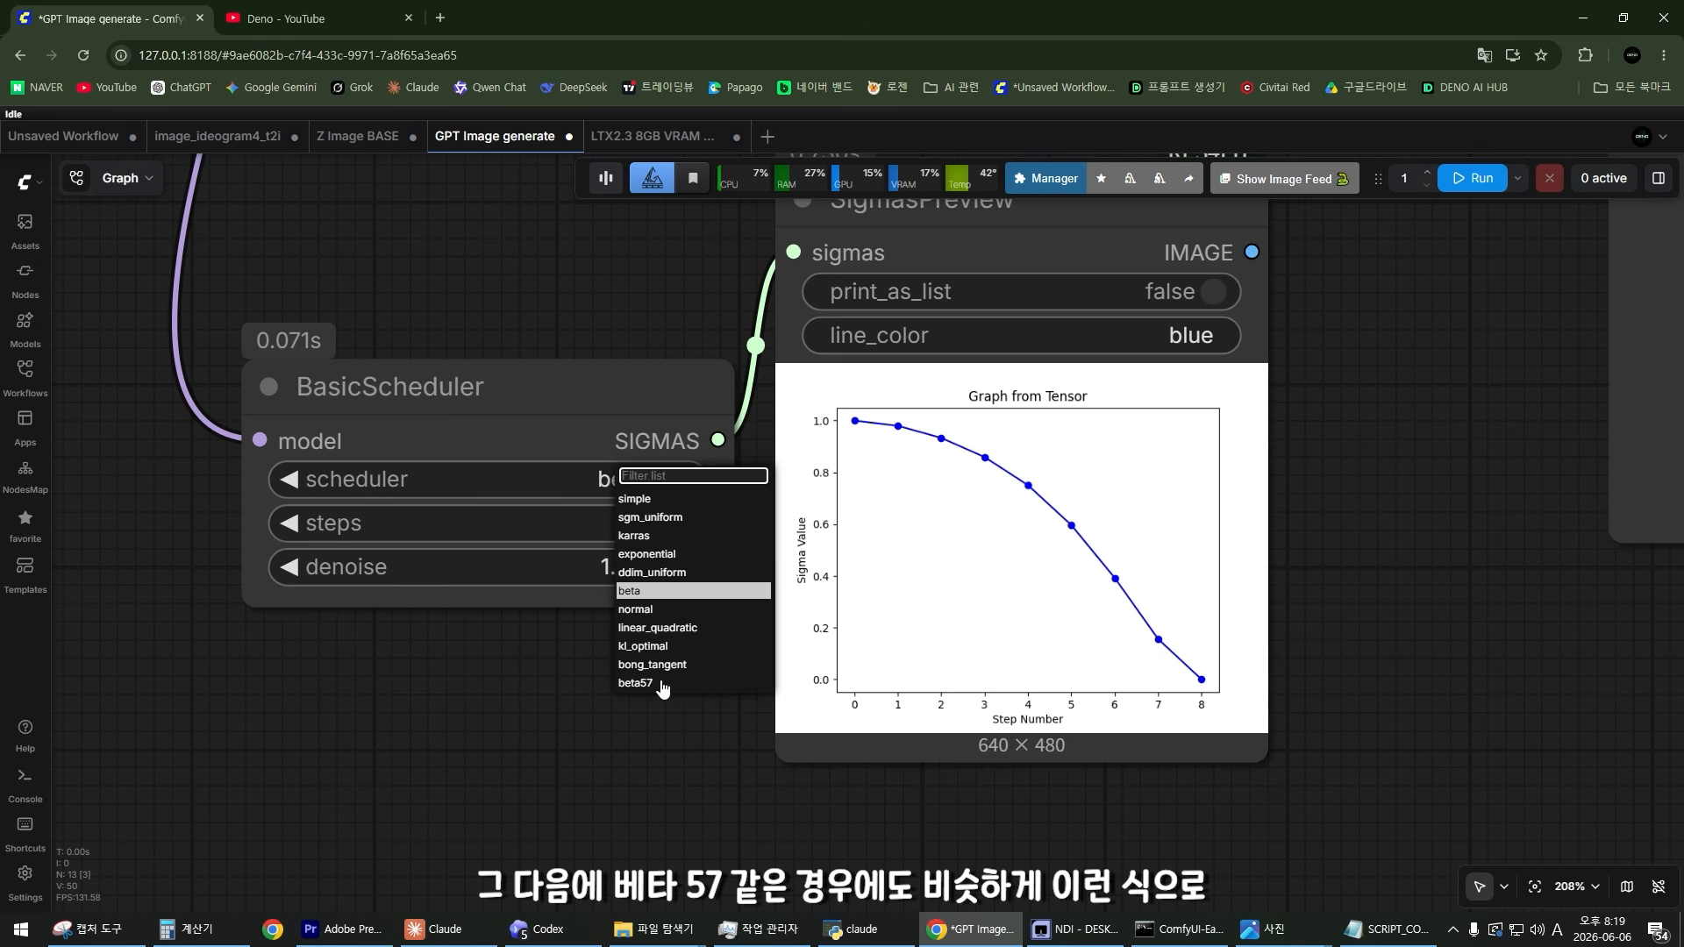
click(635, 684)
key(ctrl+Return)
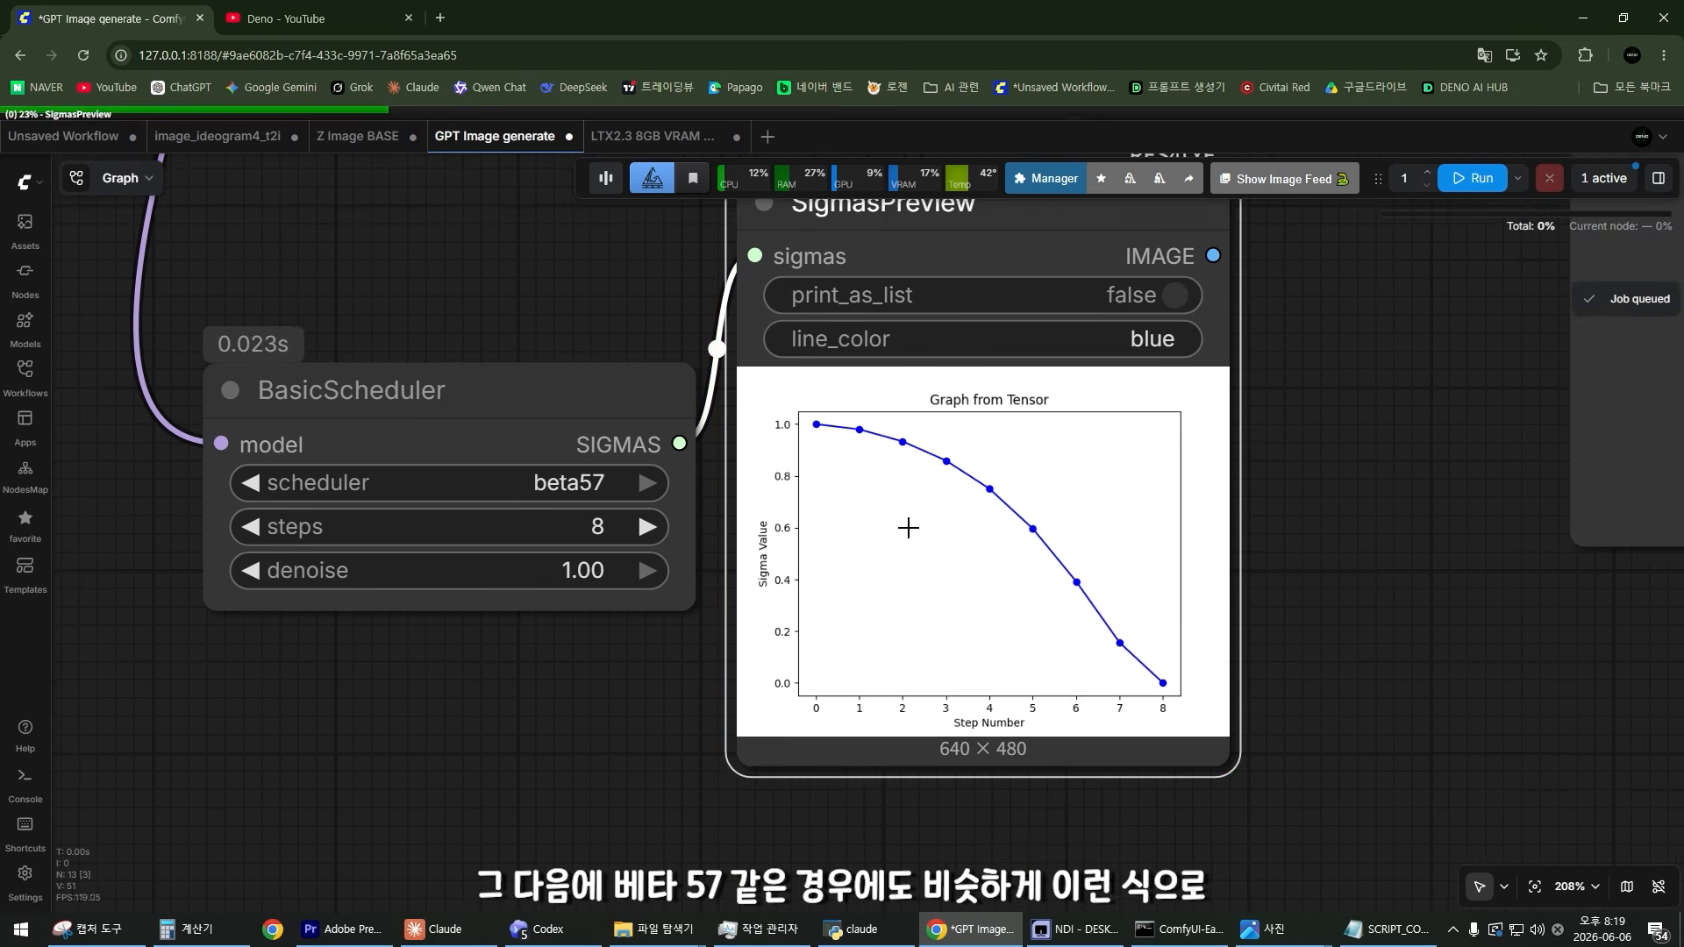
scroll(908, 528, up, 3)
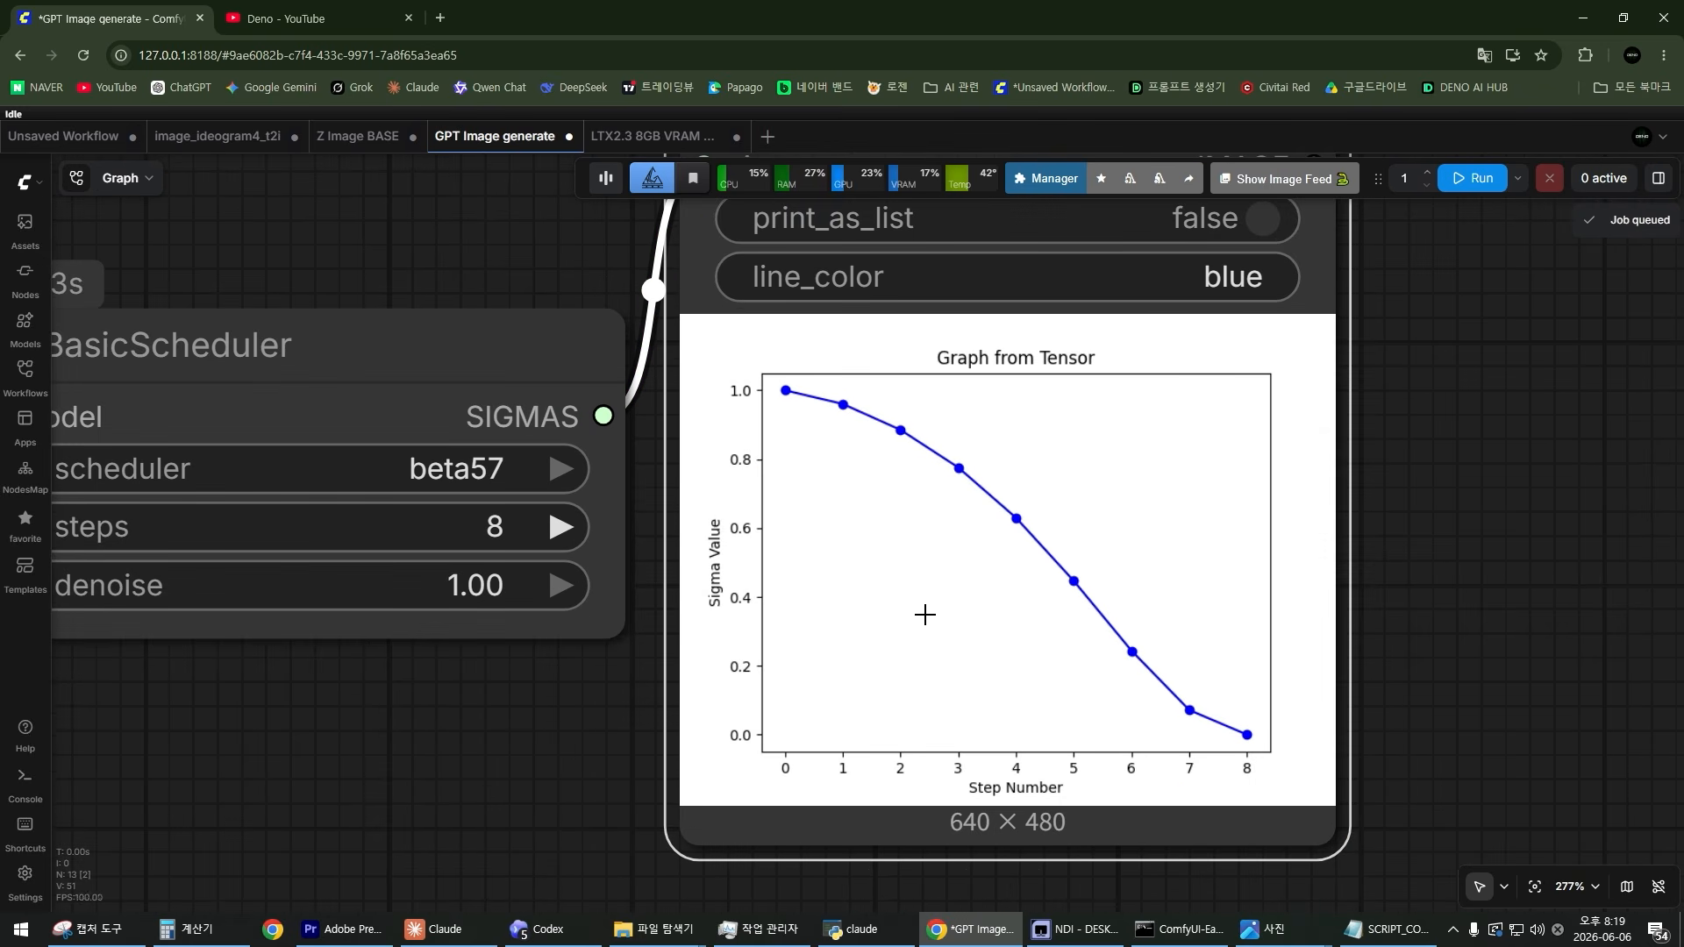
scroll(954, 541, down, 5)
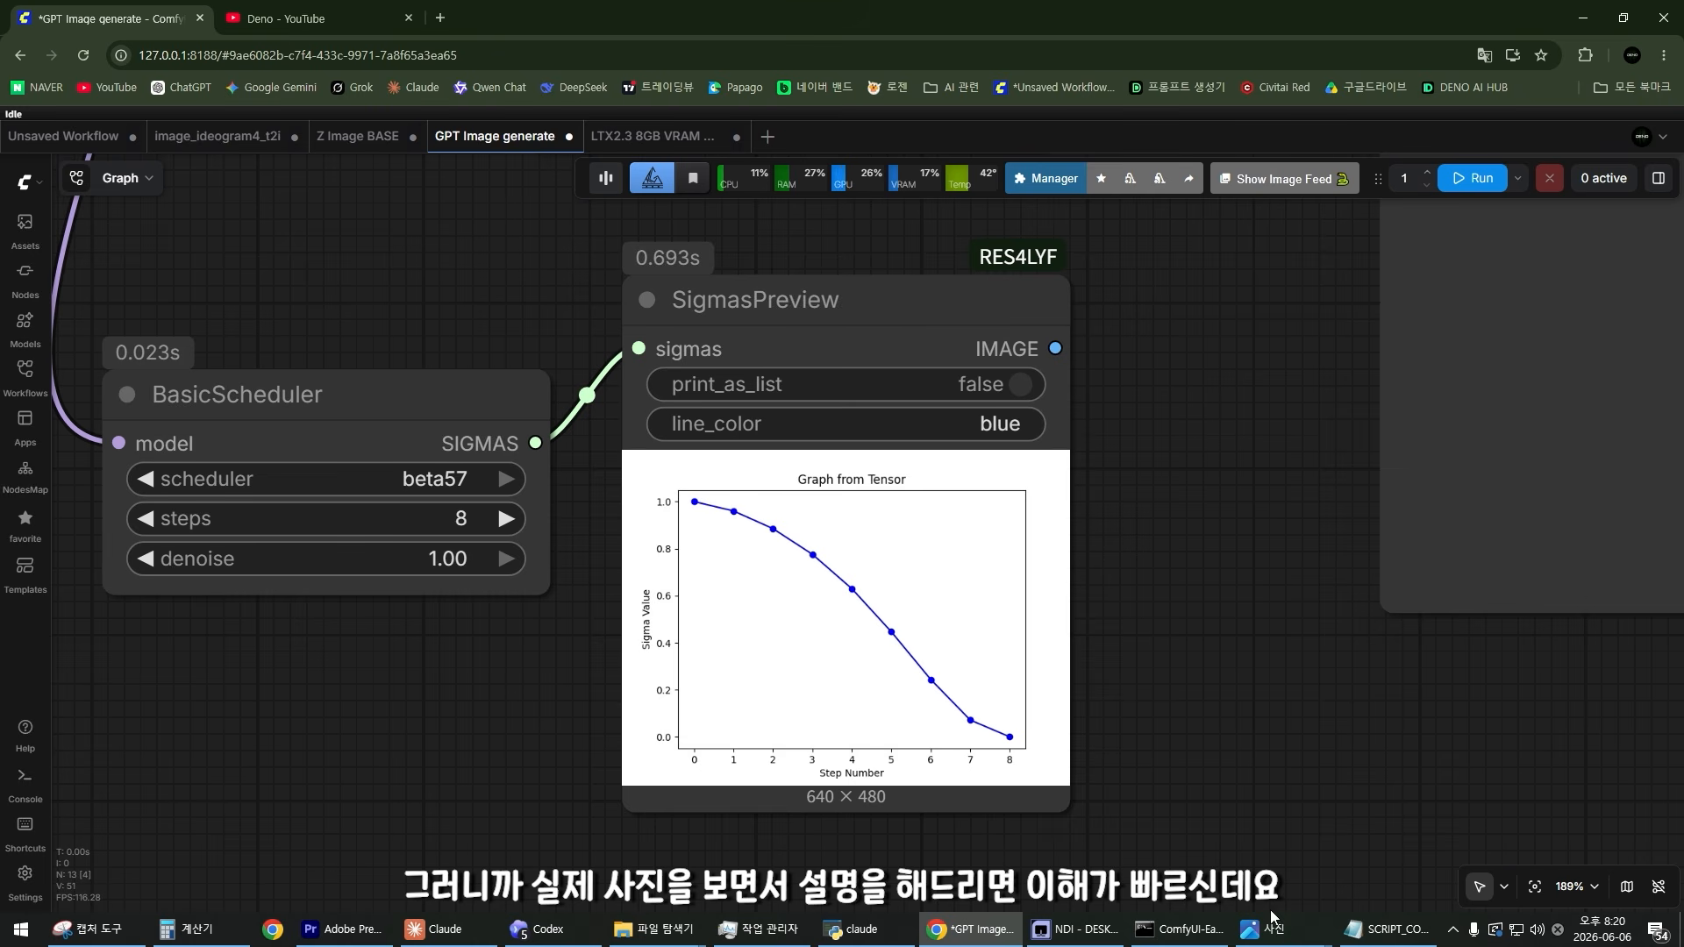
Step: Switch to the image viewer with the scheduler comparison grid and examine the simple portrait up close
click(520, 931)
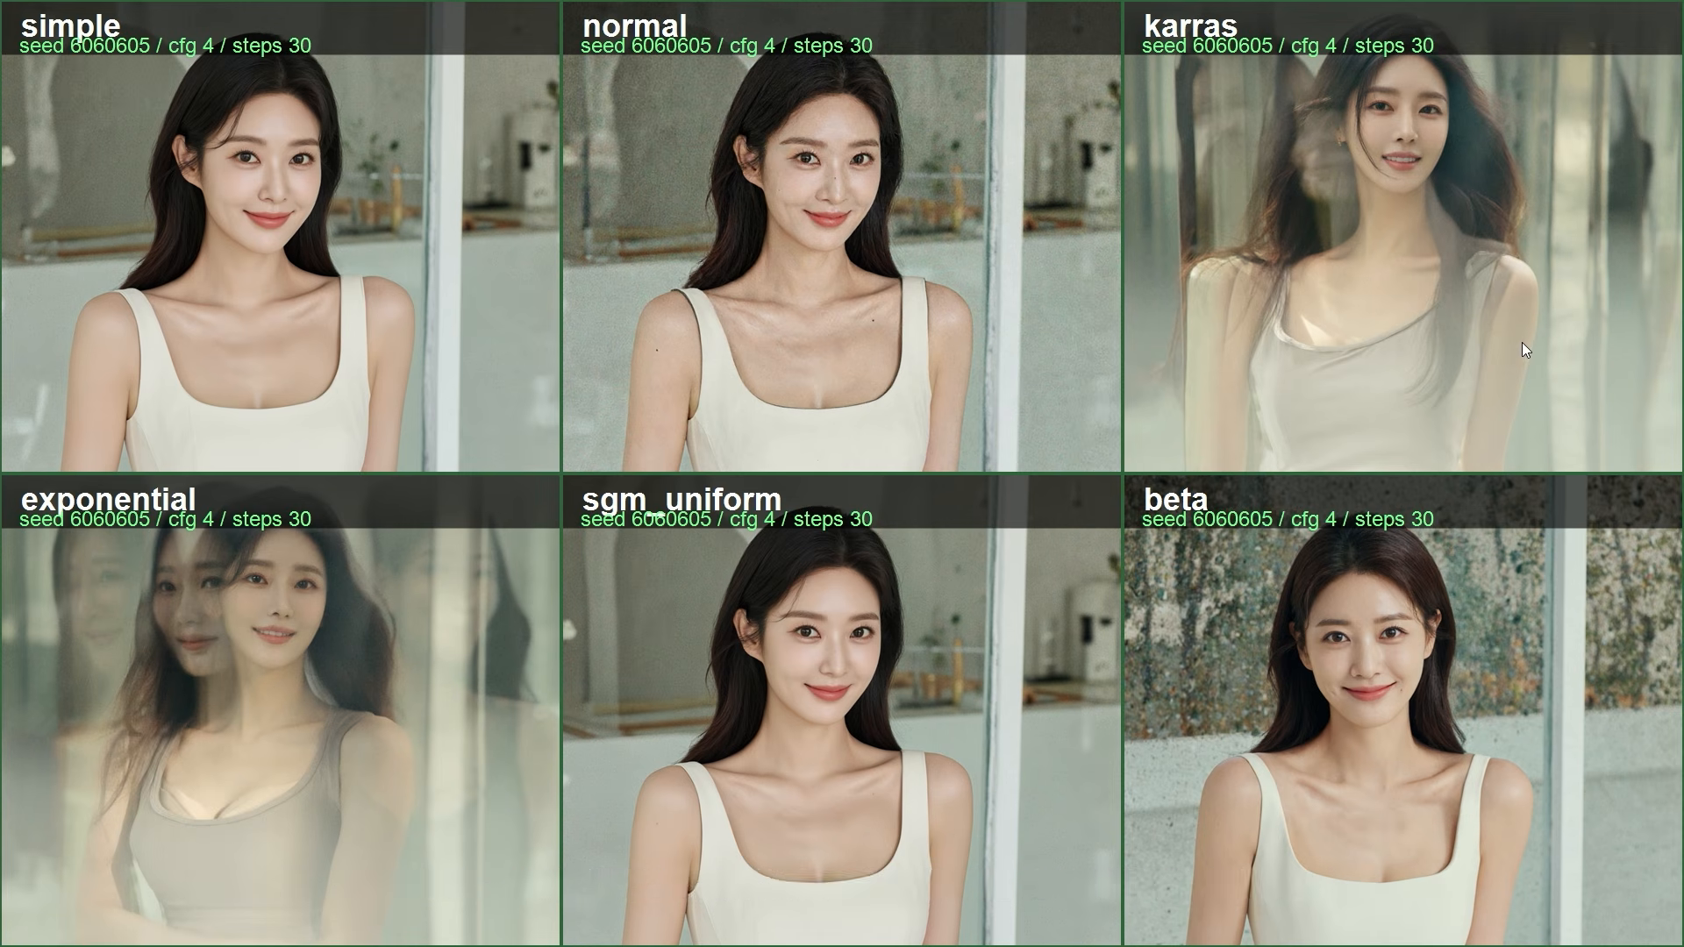
scroll(255, 176, up, 8)
drag(253, 187, 906, 326)
scroll(678, 380, down, 1)
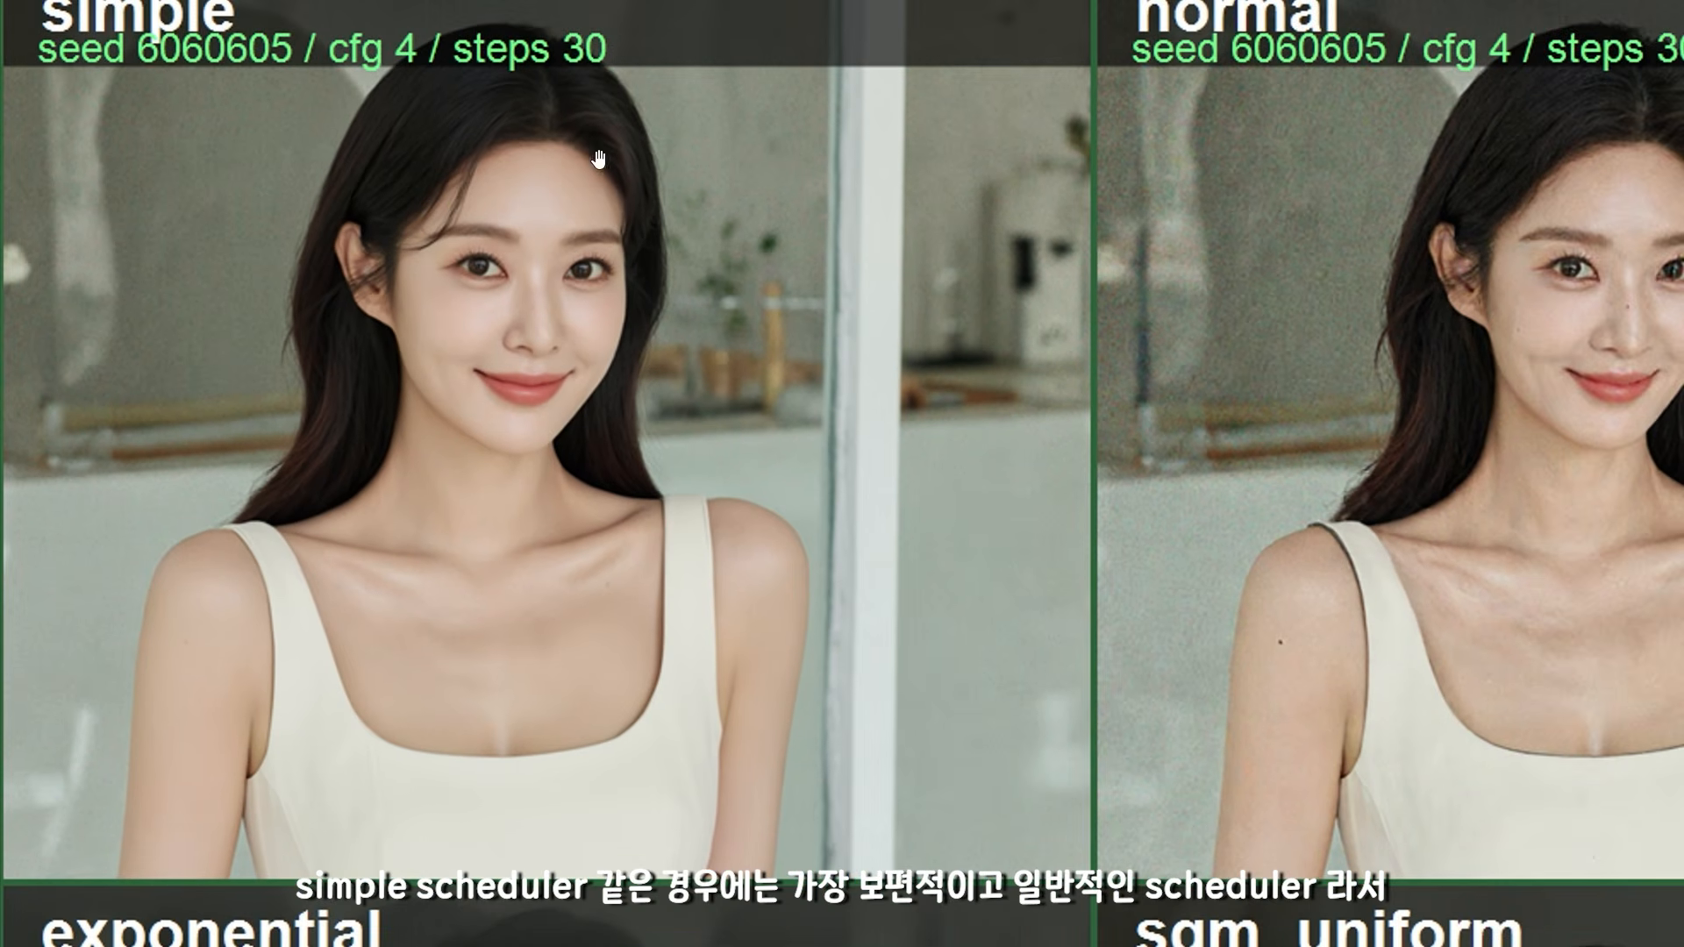
scroll(561, 263, down, 2)
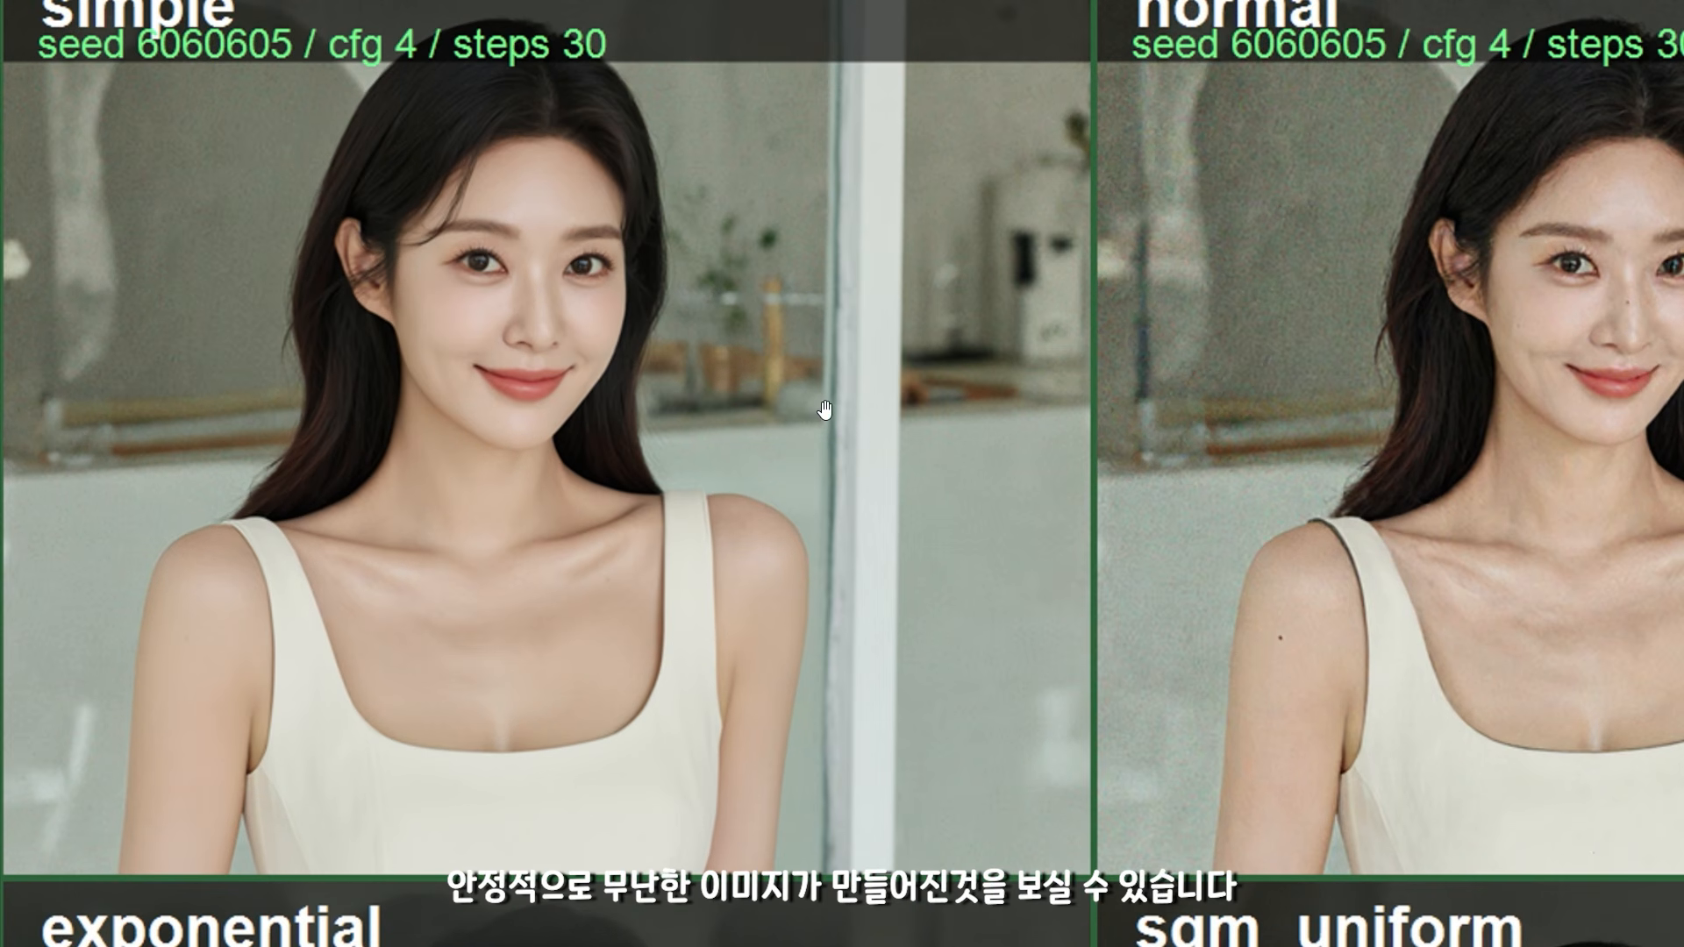
drag(579, 293, 574, 398)
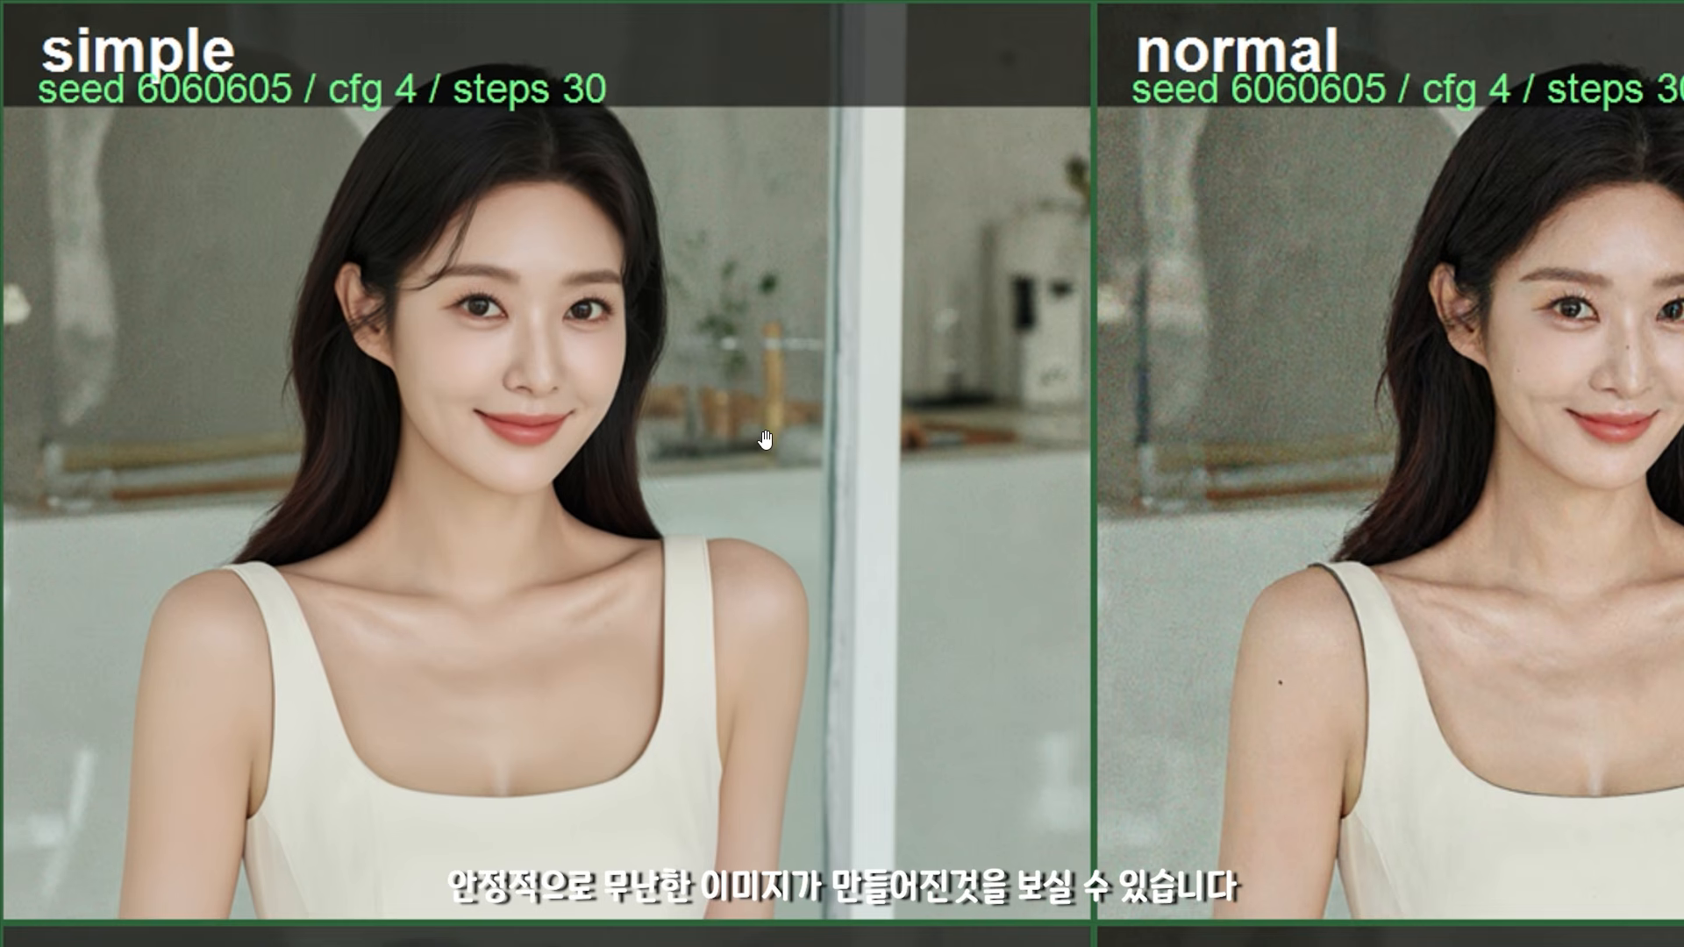
Step: Examine the skin and background texture of the normal portrait, and compare it with the karras portrait
scroll(766, 441, down, 3)
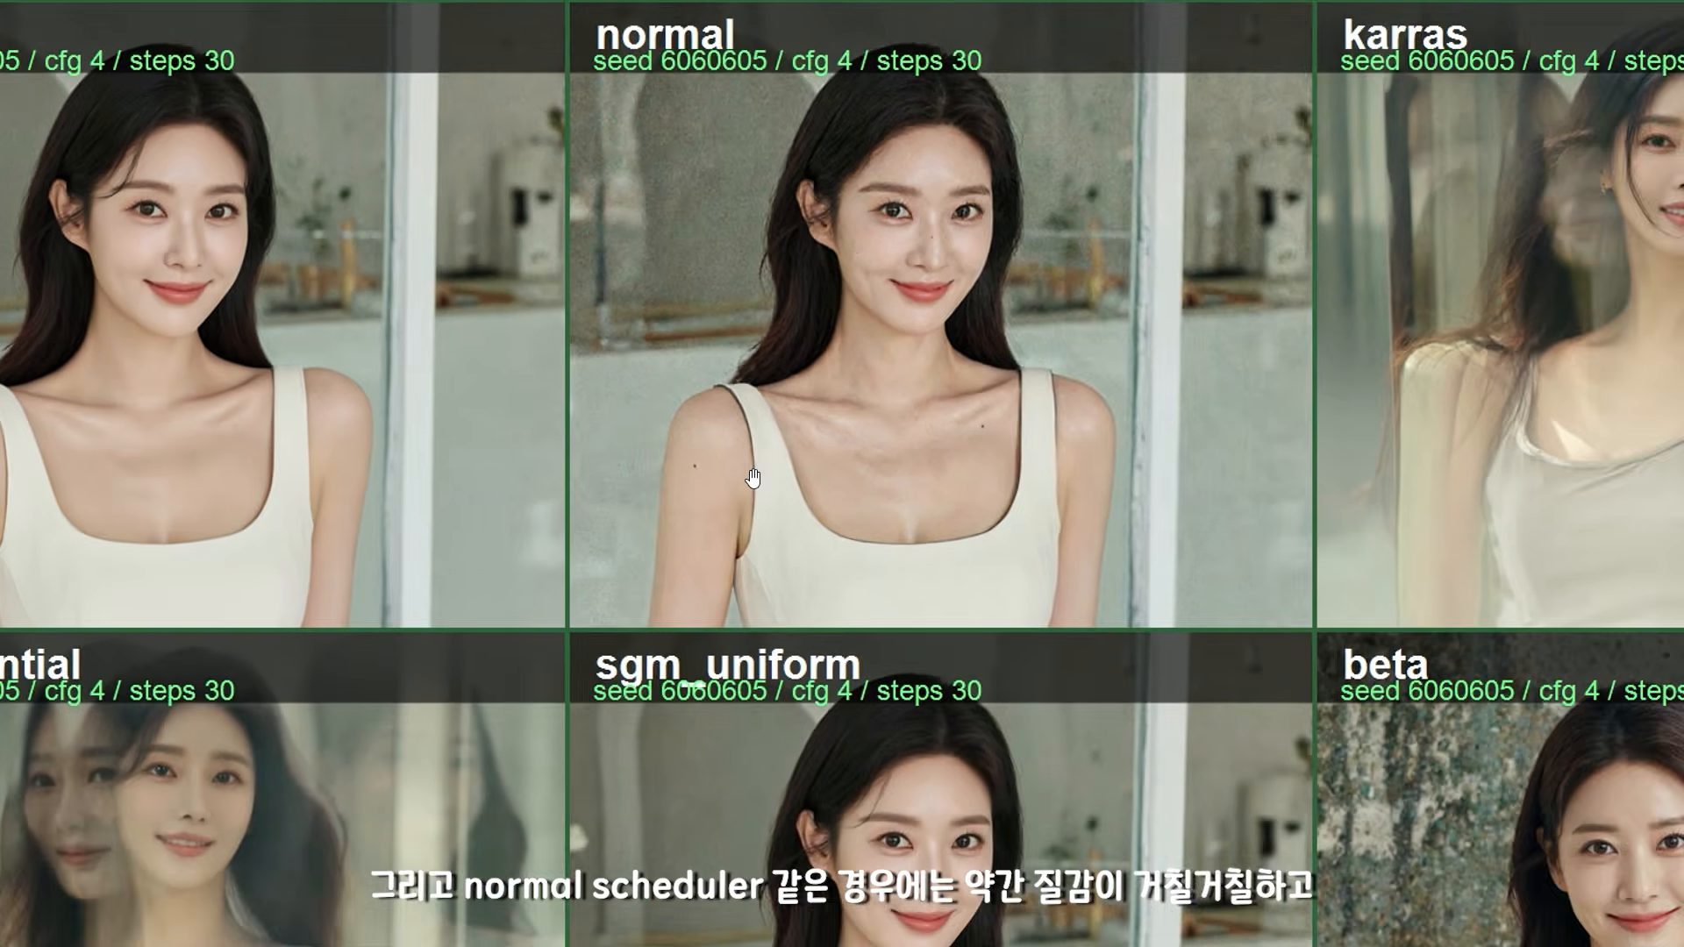
scroll(1018, 332, up, 2)
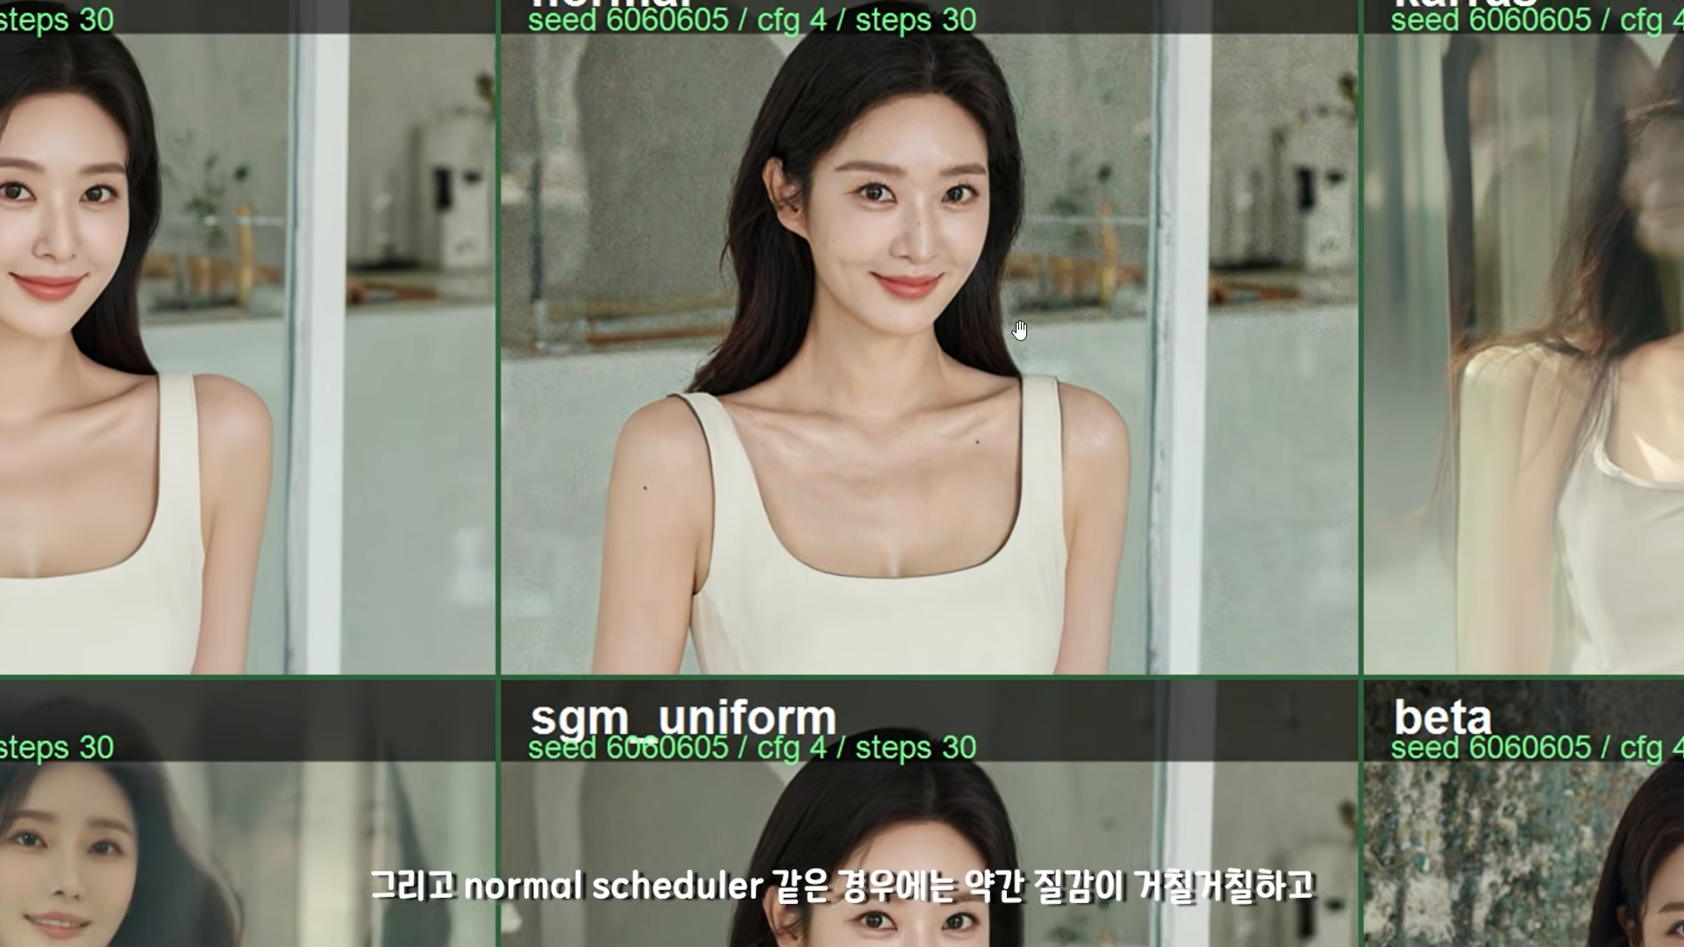
drag(1022, 338, 892, 451)
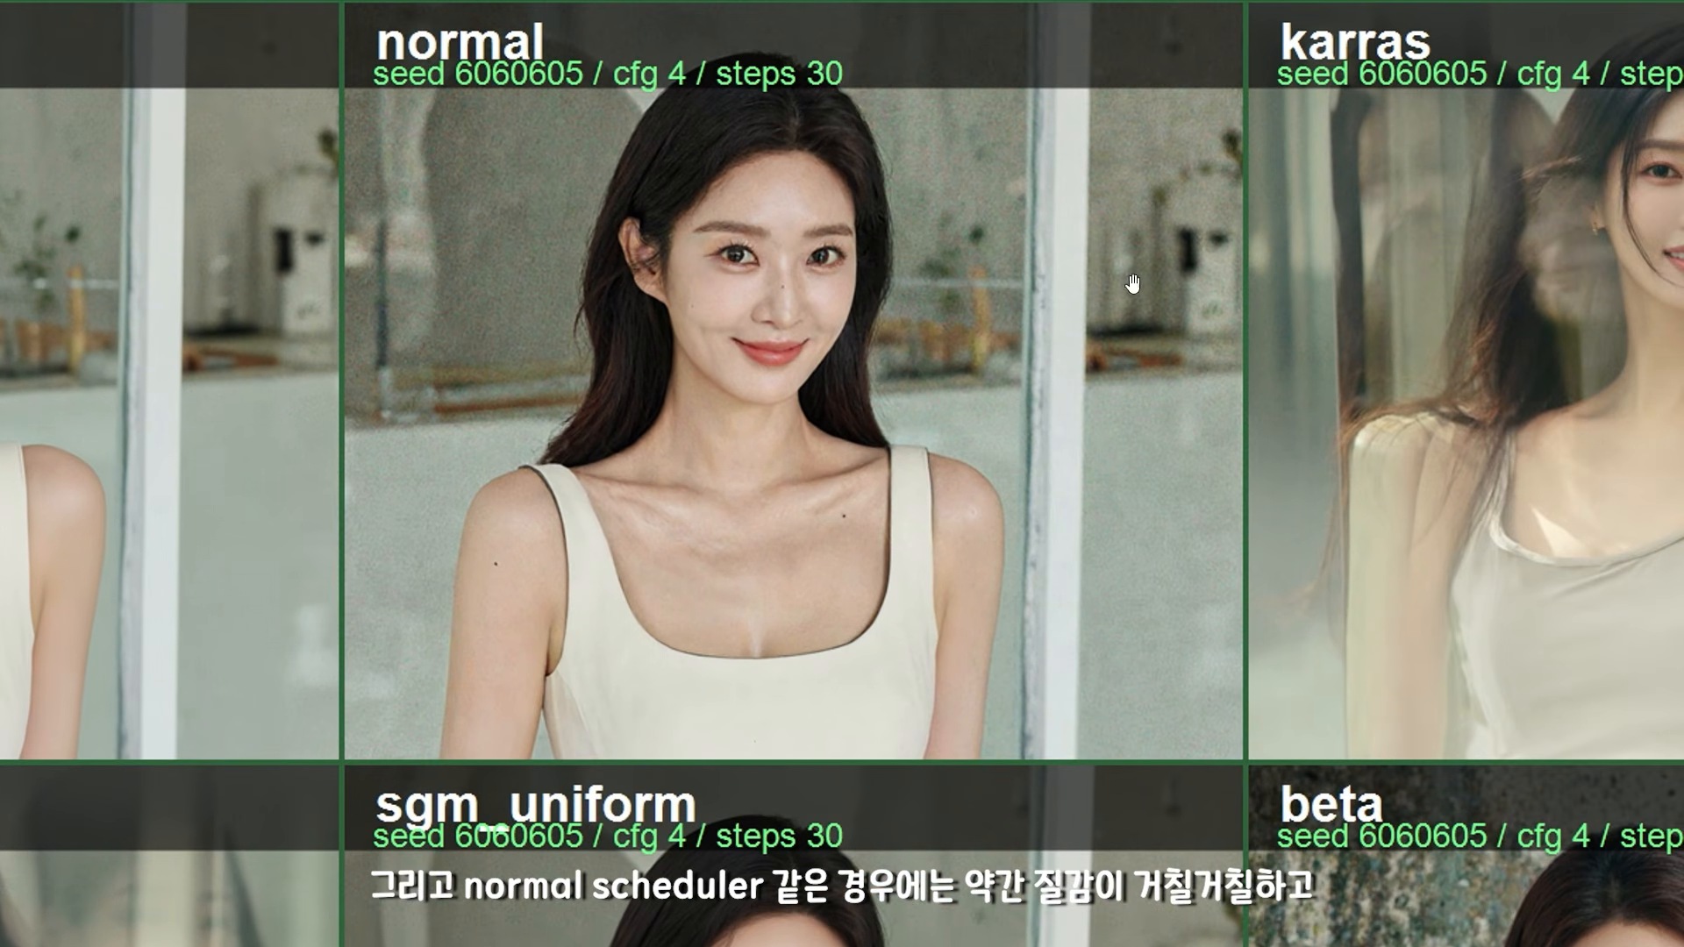
scroll(466, 538, up, 3)
scroll(640, 523, down, 4)
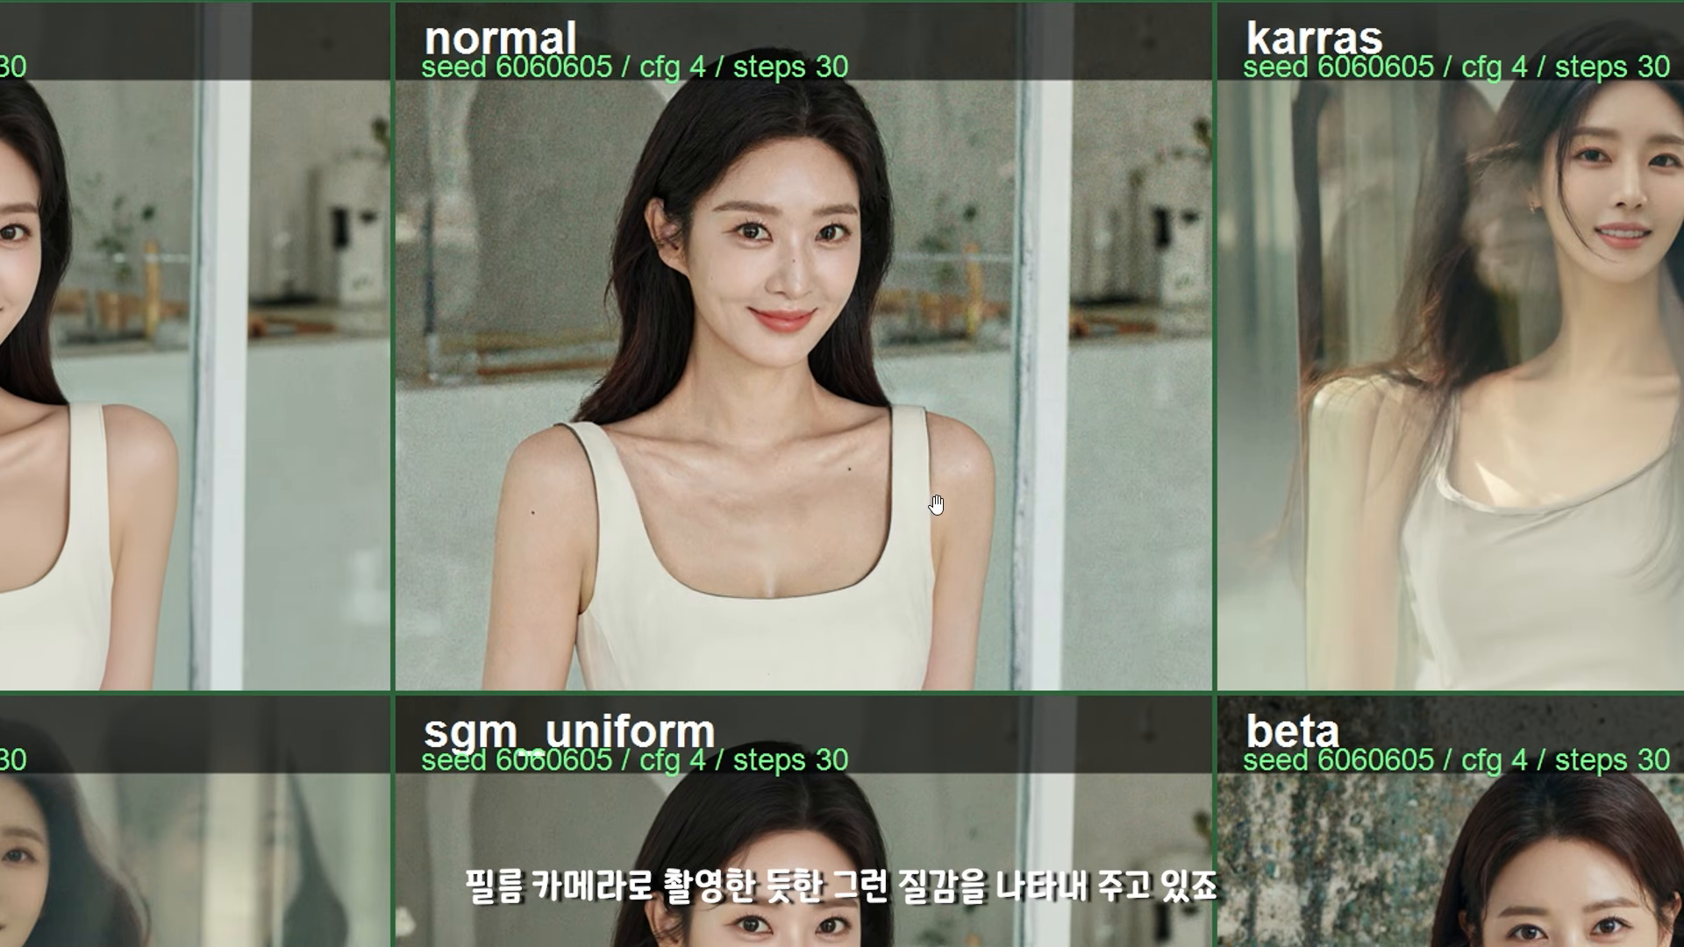
scroll(949, 385, up, 3)
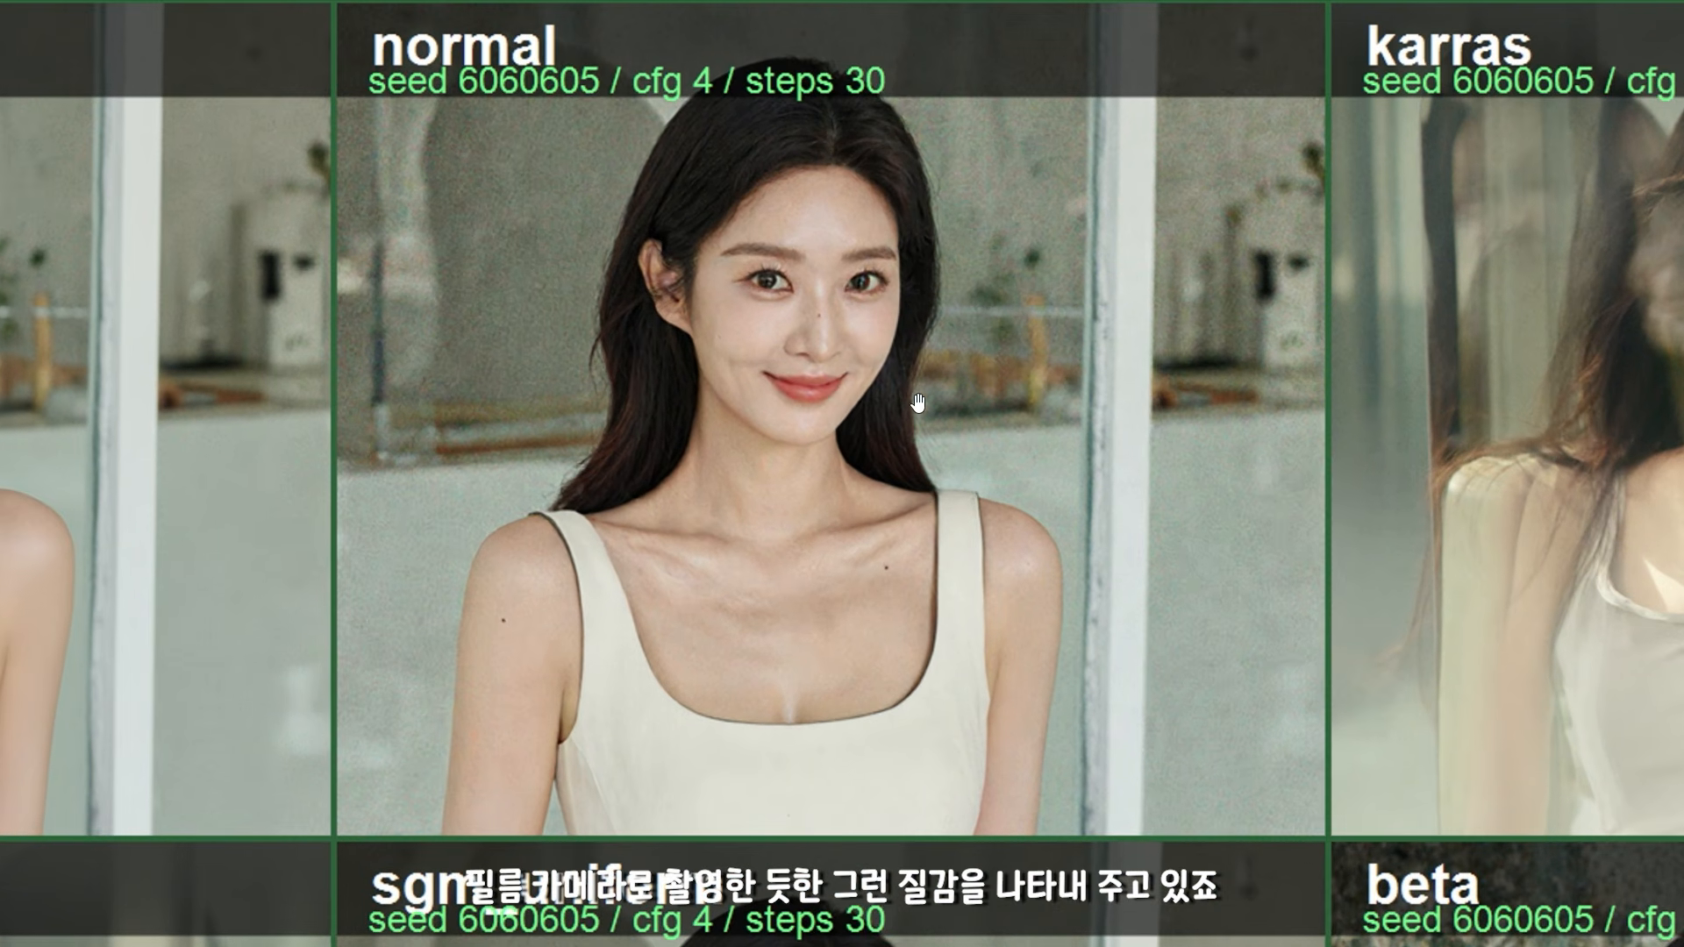
scroll(1004, 506, down, 3)
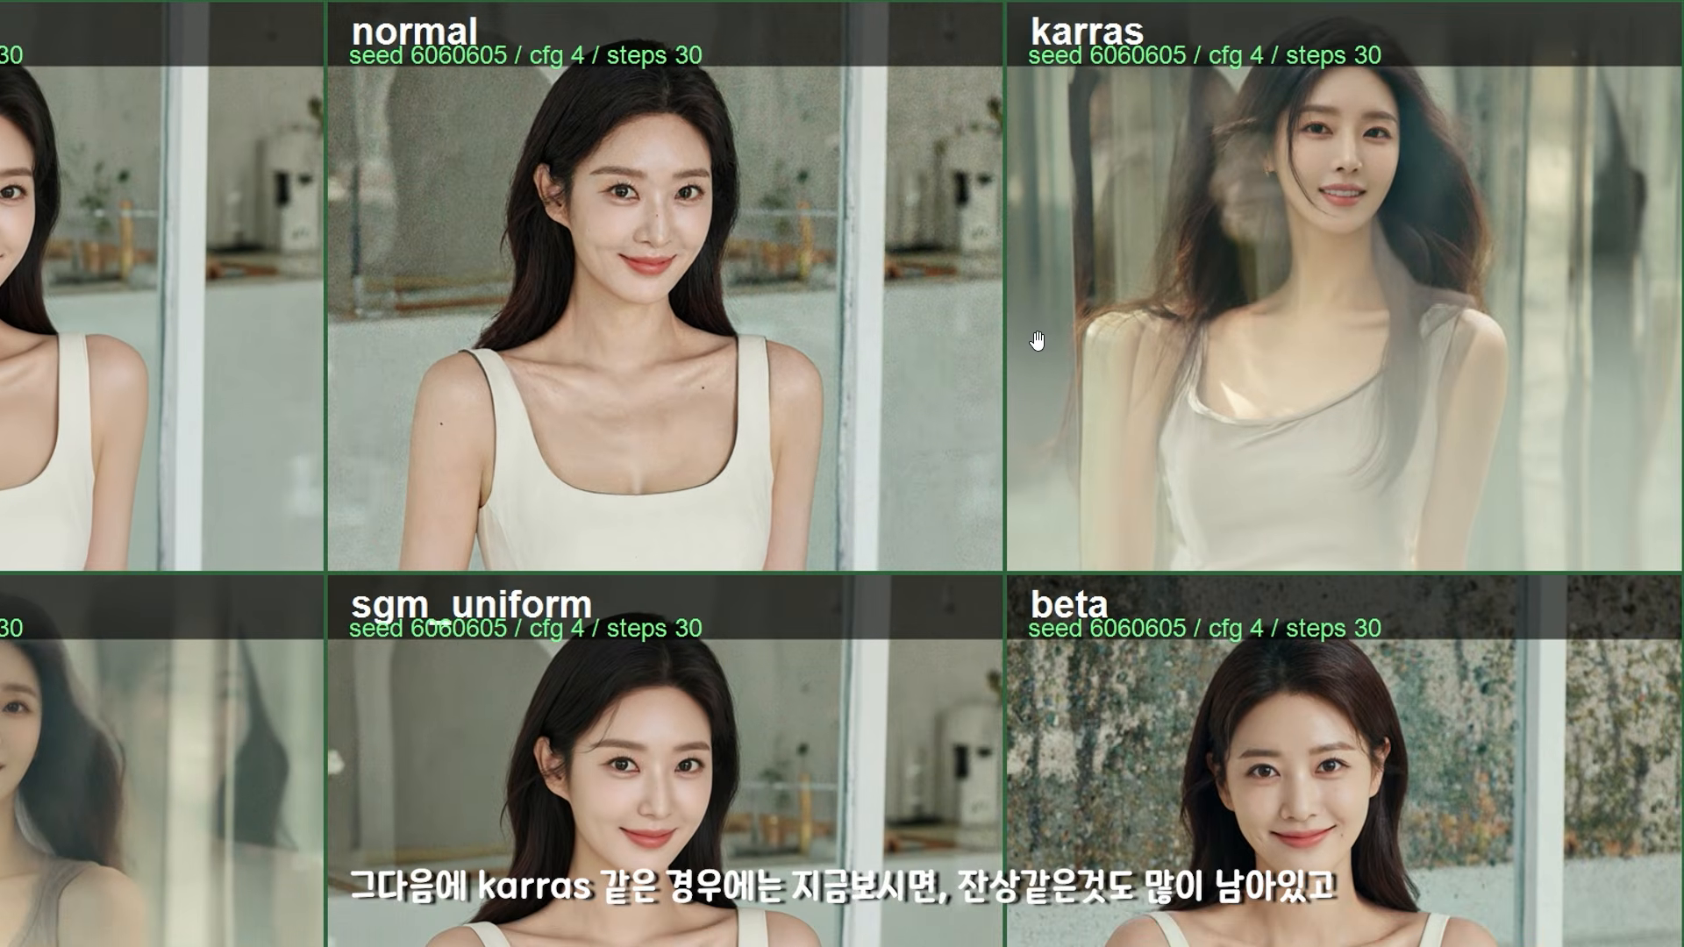
scroll(1325, 269, up, 1)
scroll(1324, 270, up, 2)
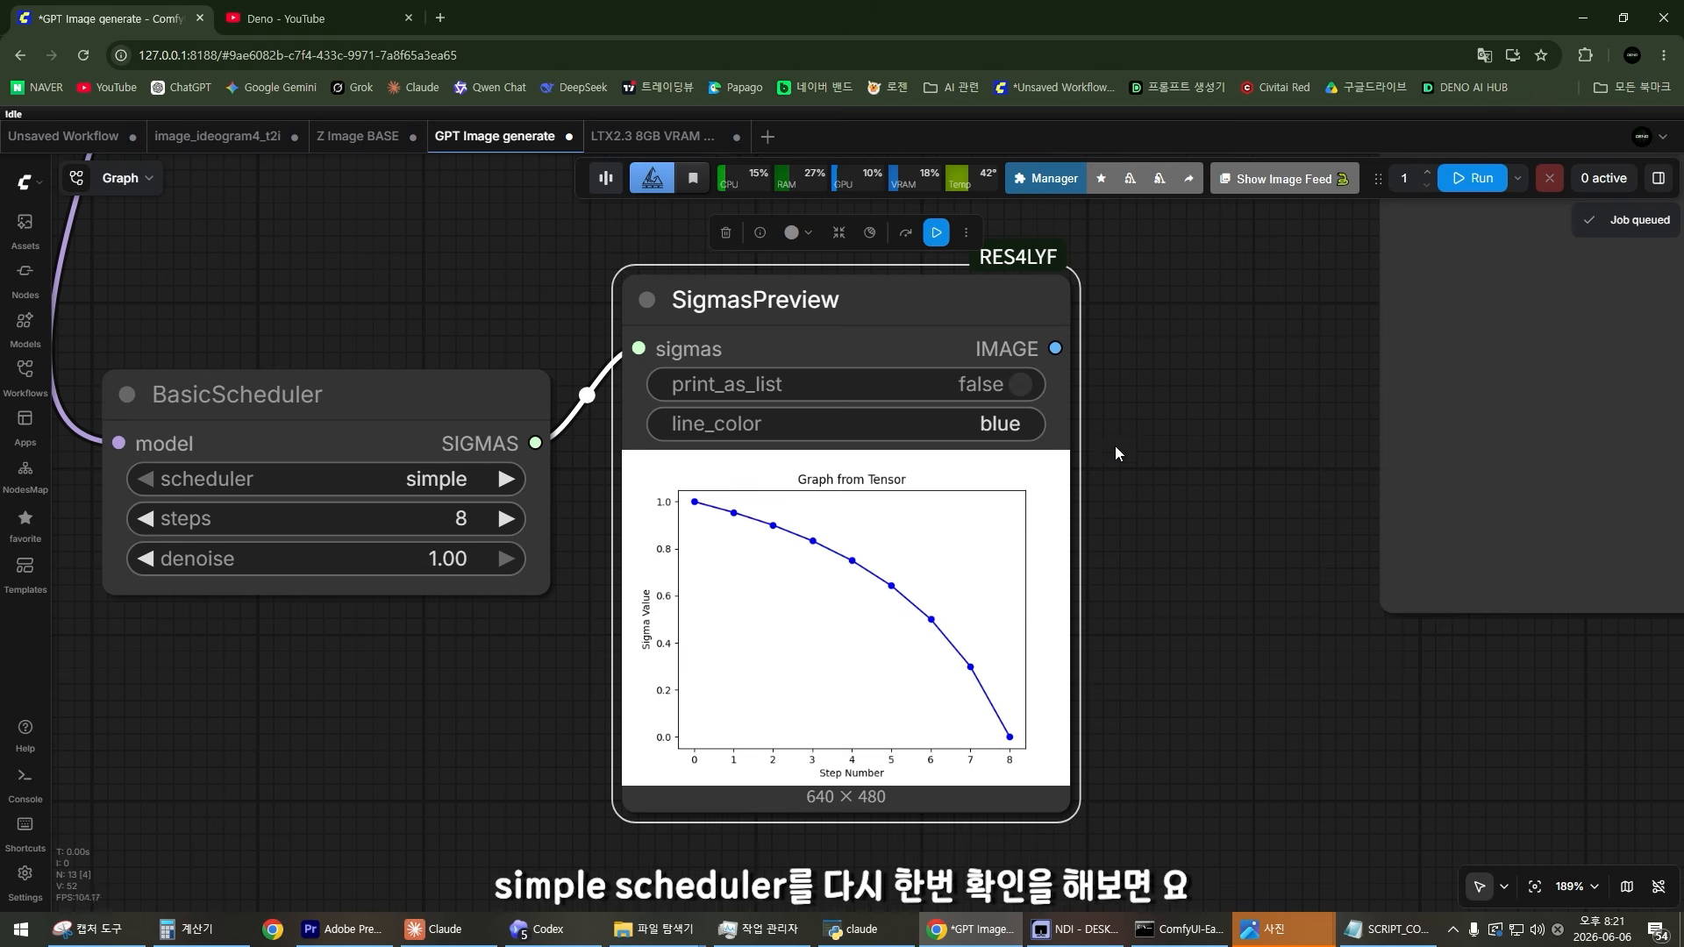
Step: Examine how the simple scheduler's sigma curve falls across the 8 steps, comparing the early steps with the last ones
scroll(1131, 557, up, 4)
drag(1256, 546, 1248, 512)
scroll(1150, 737, up, 4)
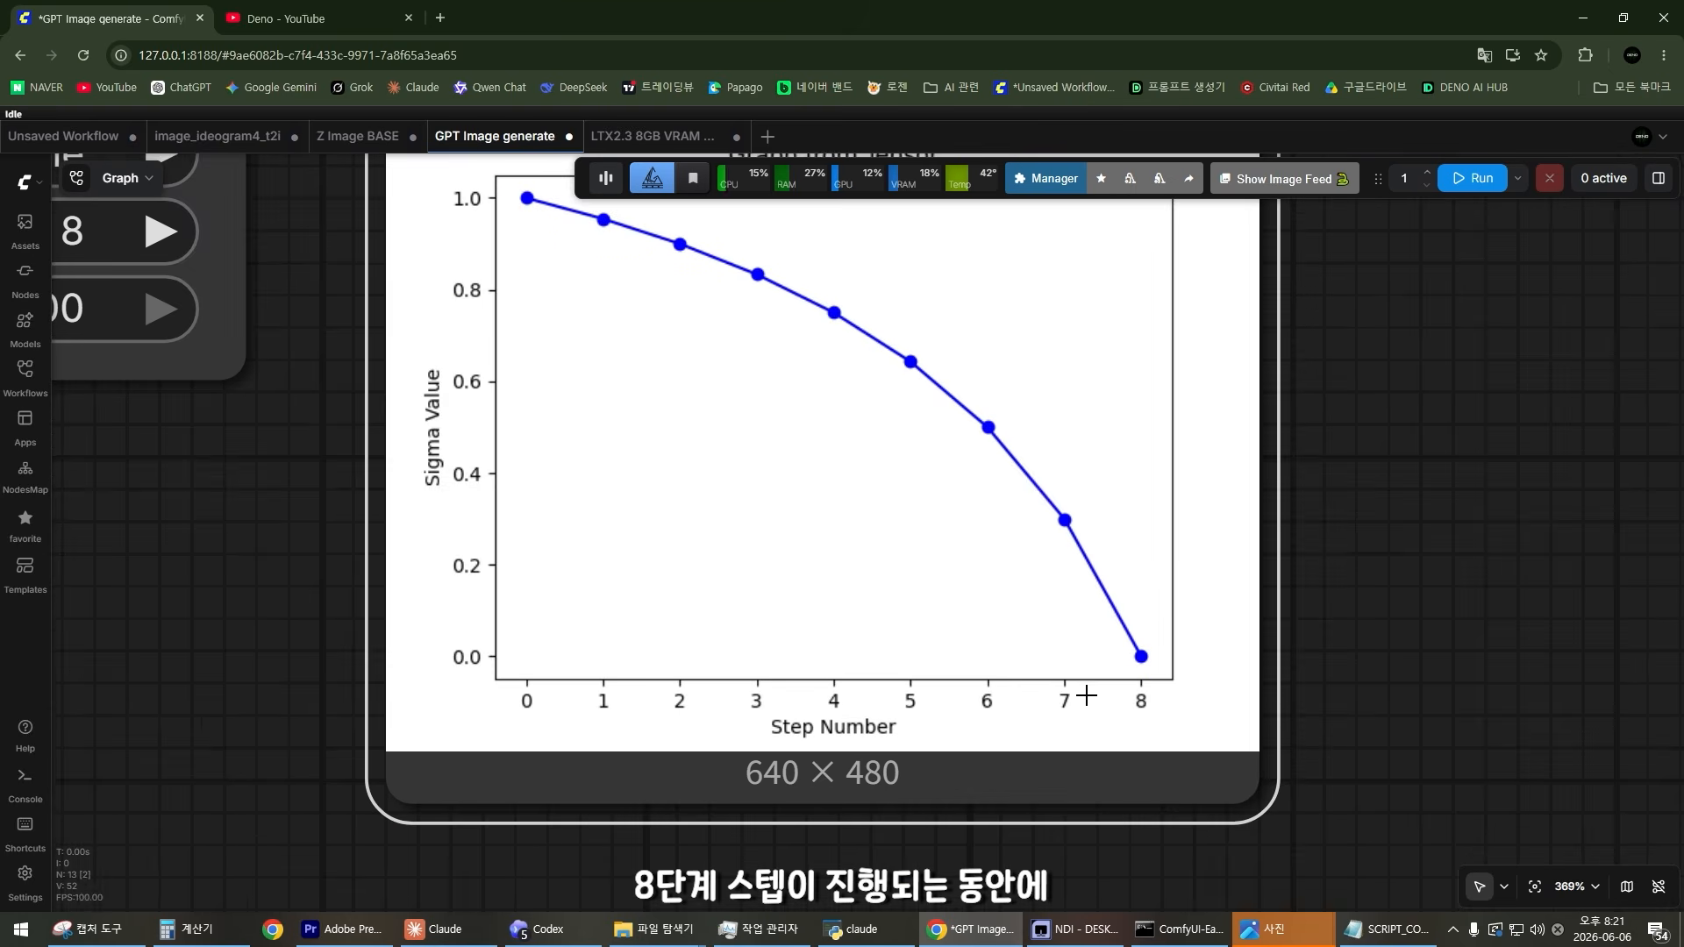
scroll(1038, 692, down, 3)
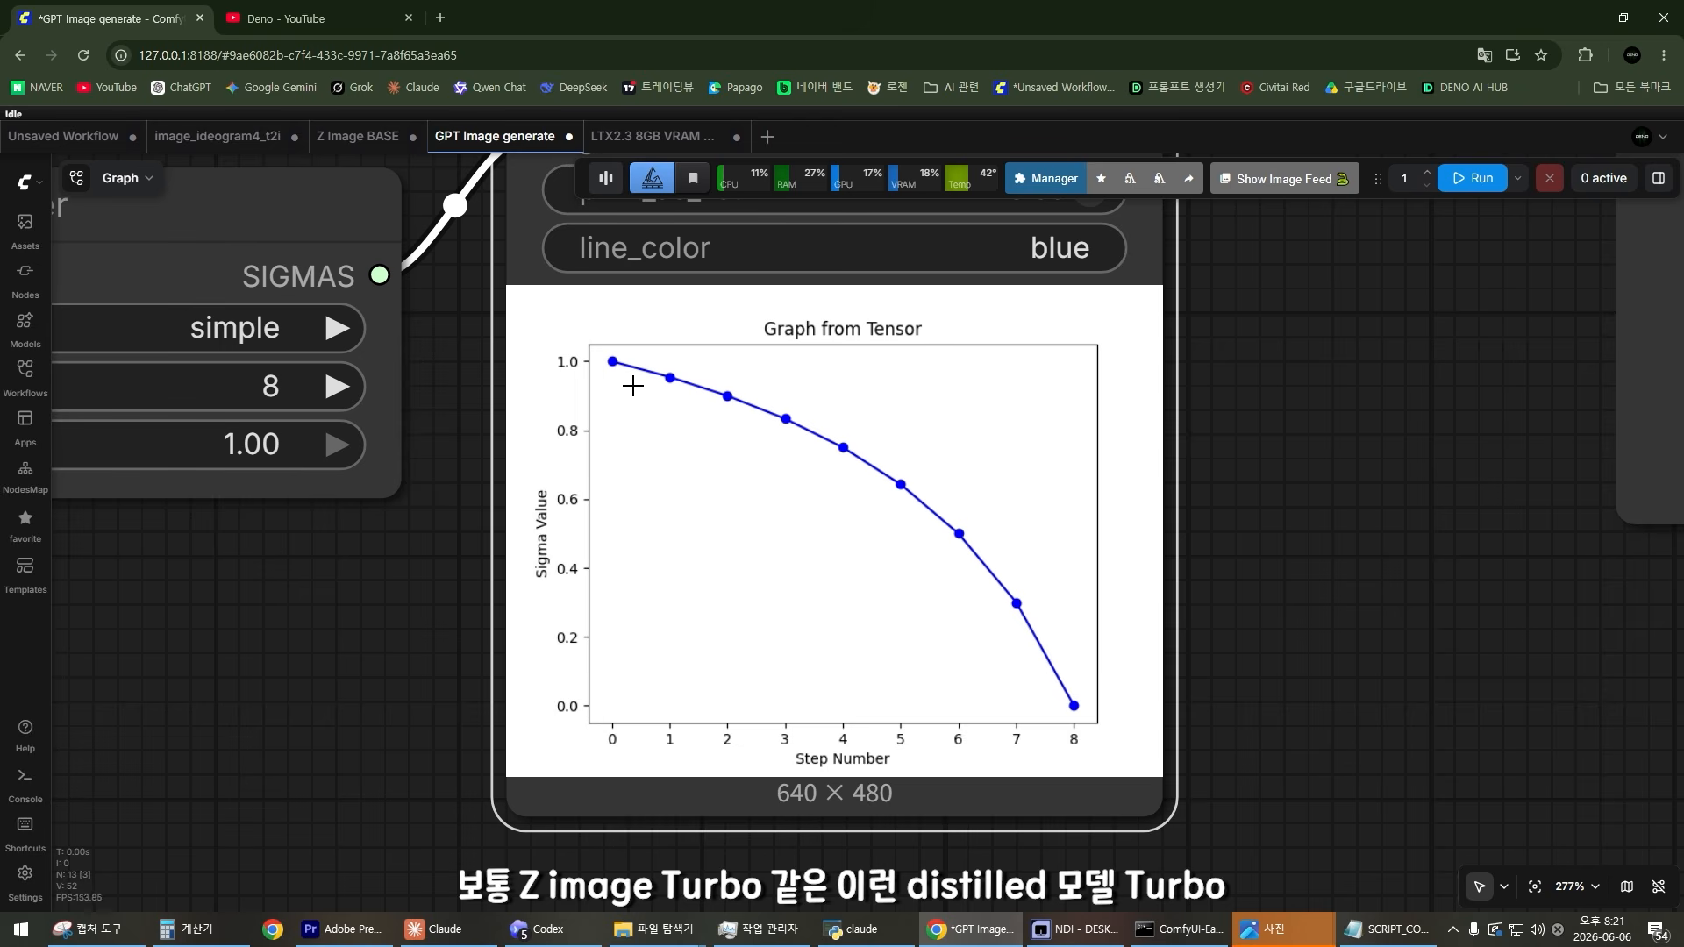
scroll(656, 421, down, 7)
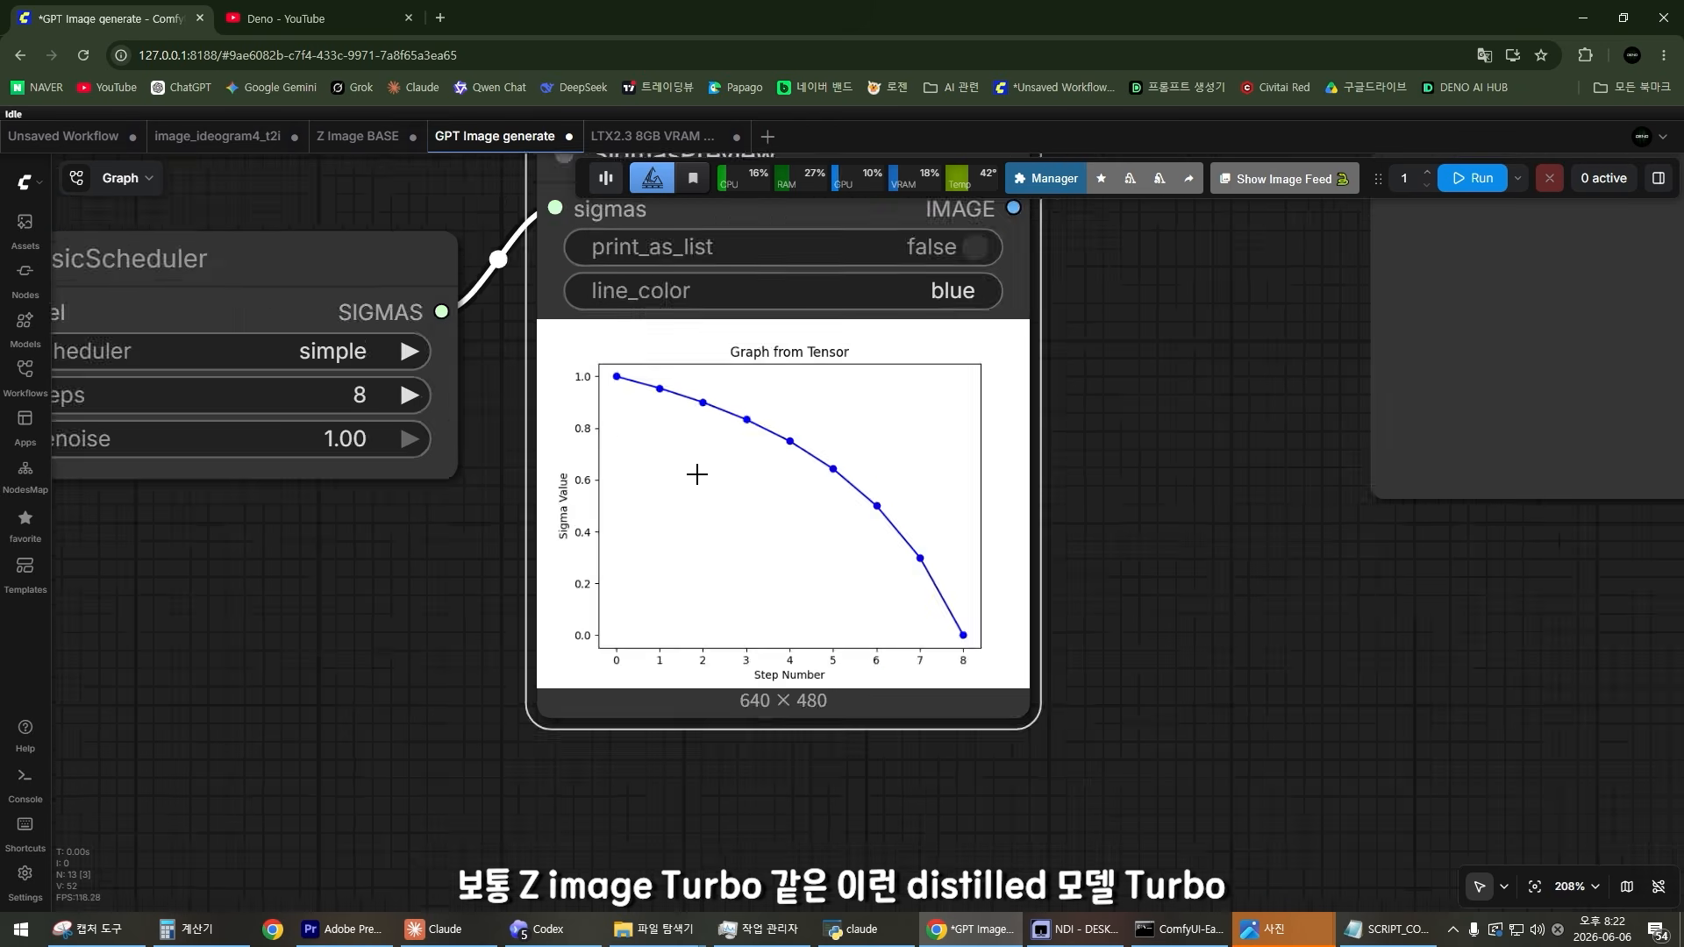
drag(674, 486, 607, 555)
scroll(835, 583, up, 8)
drag(853, 746, 745, 509)
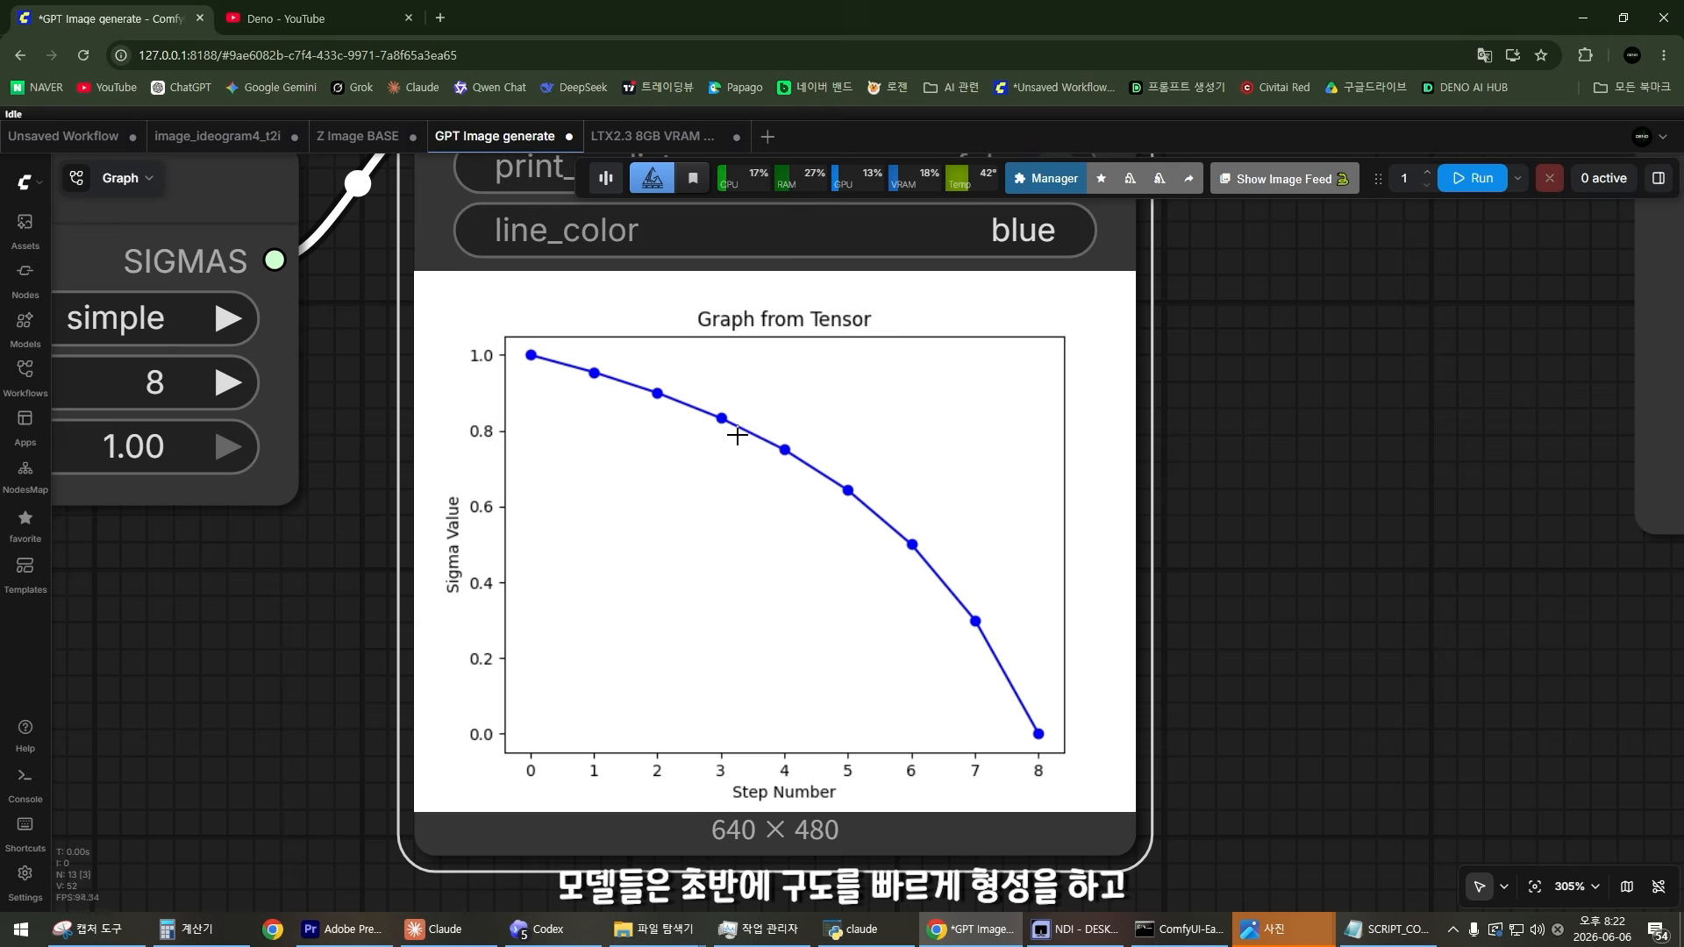
scroll(816, 467, up, 2)
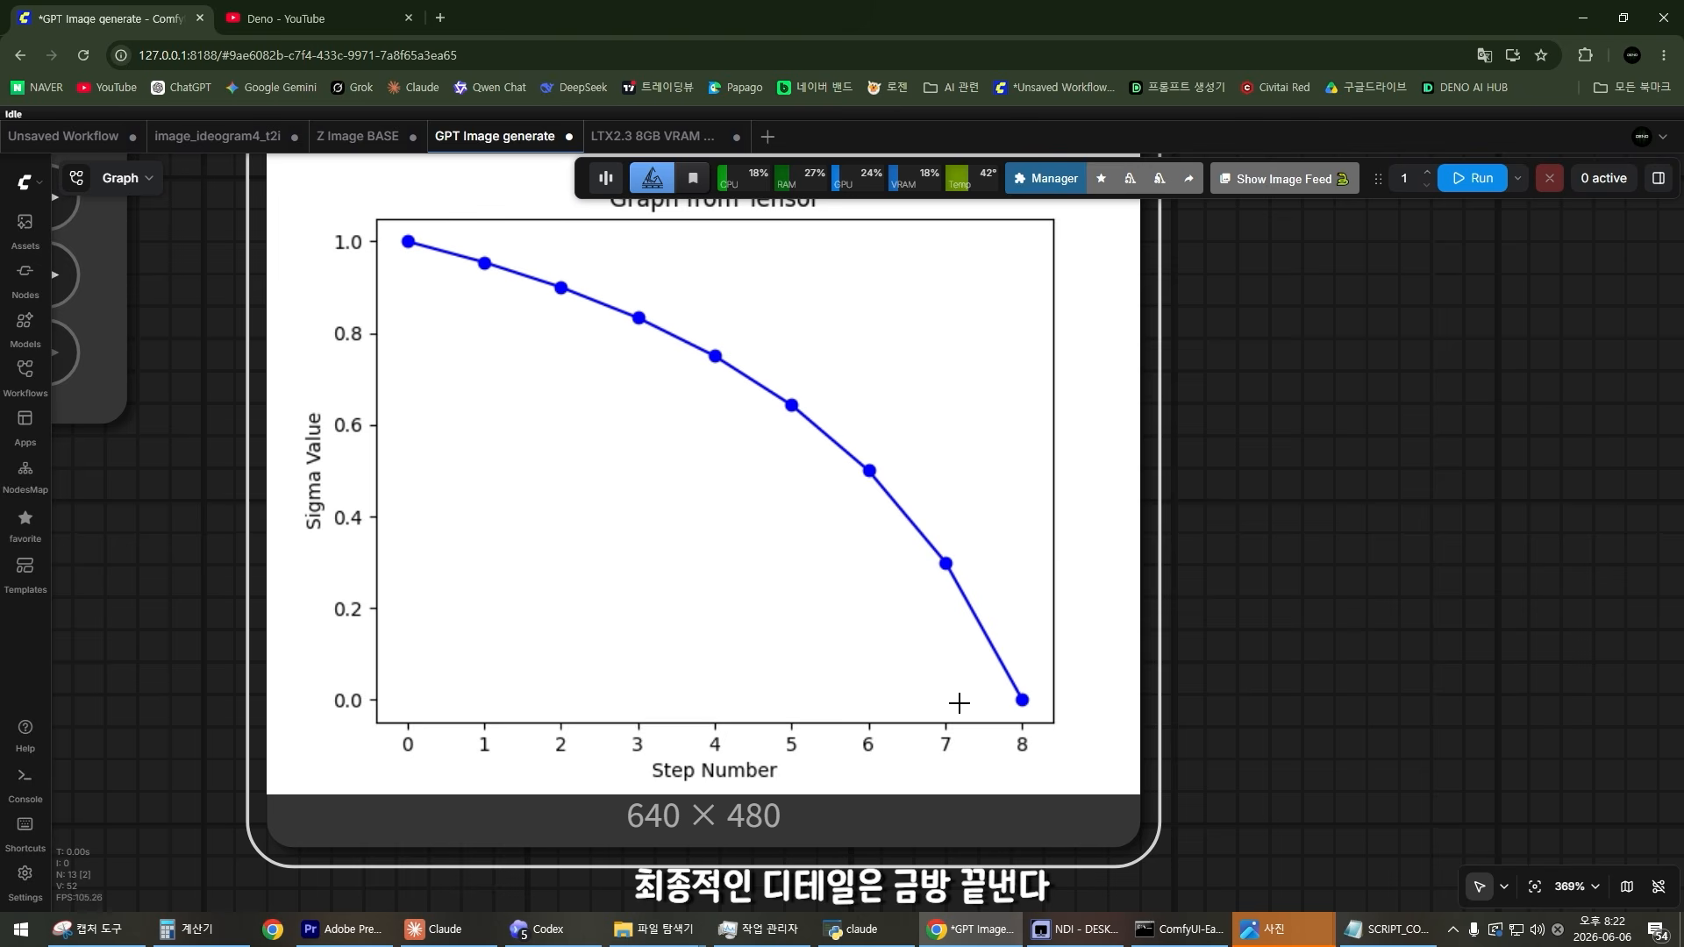
scroll(886, 377, down, 2)
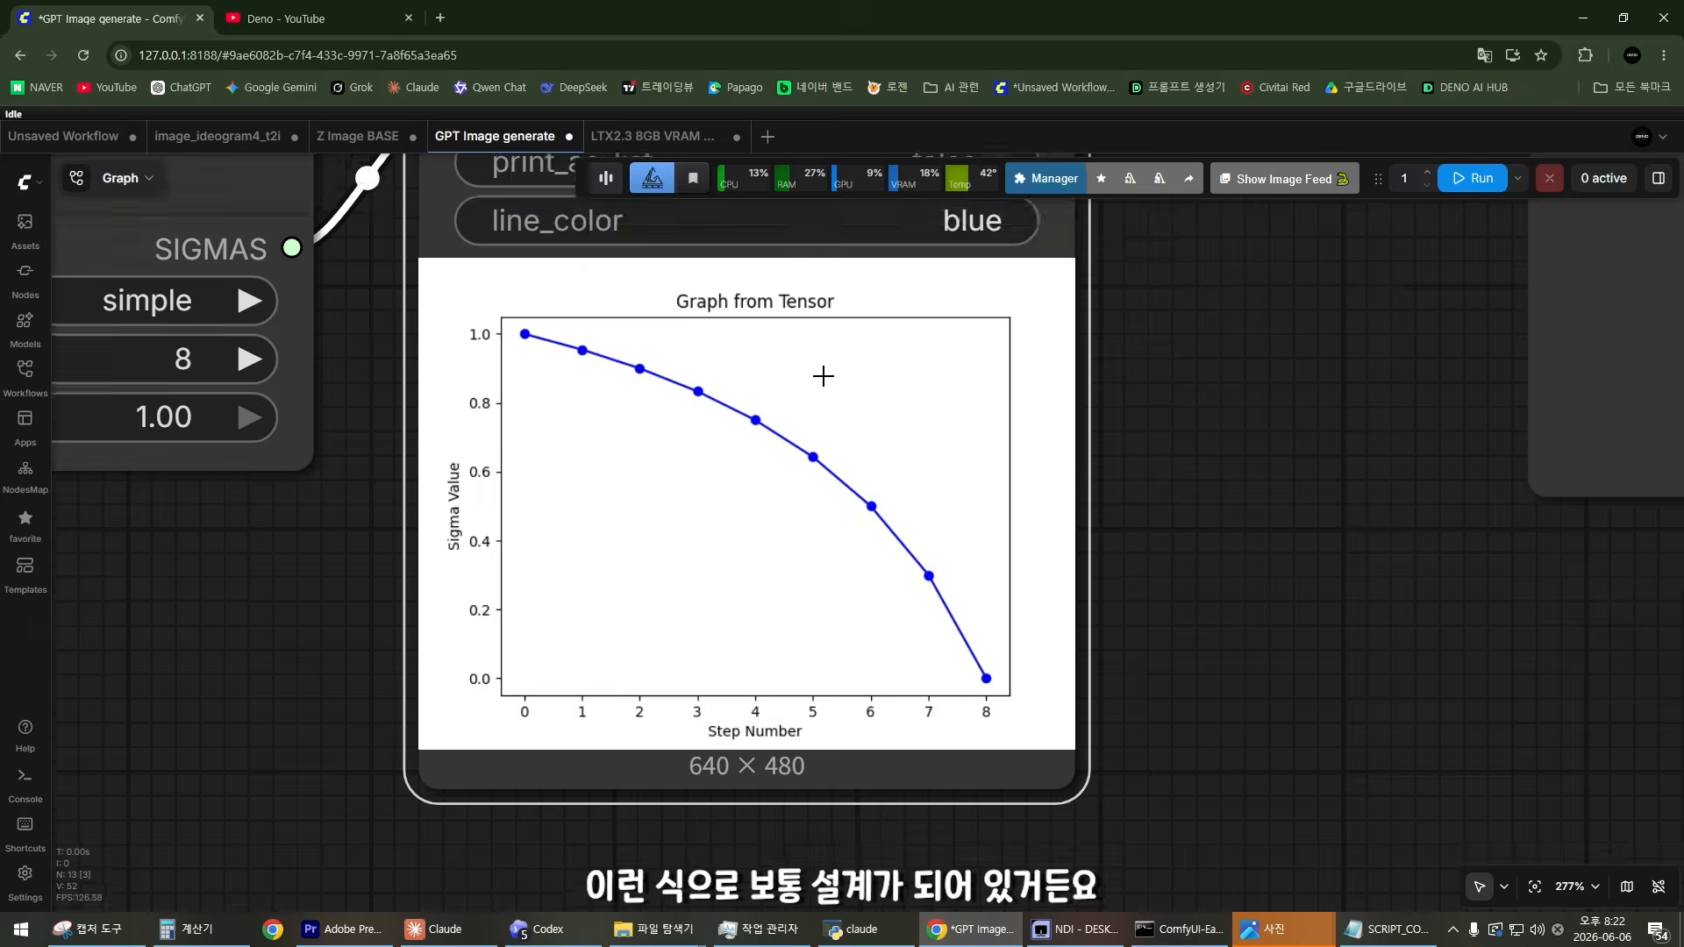
scroll(586, 460, up, 3)
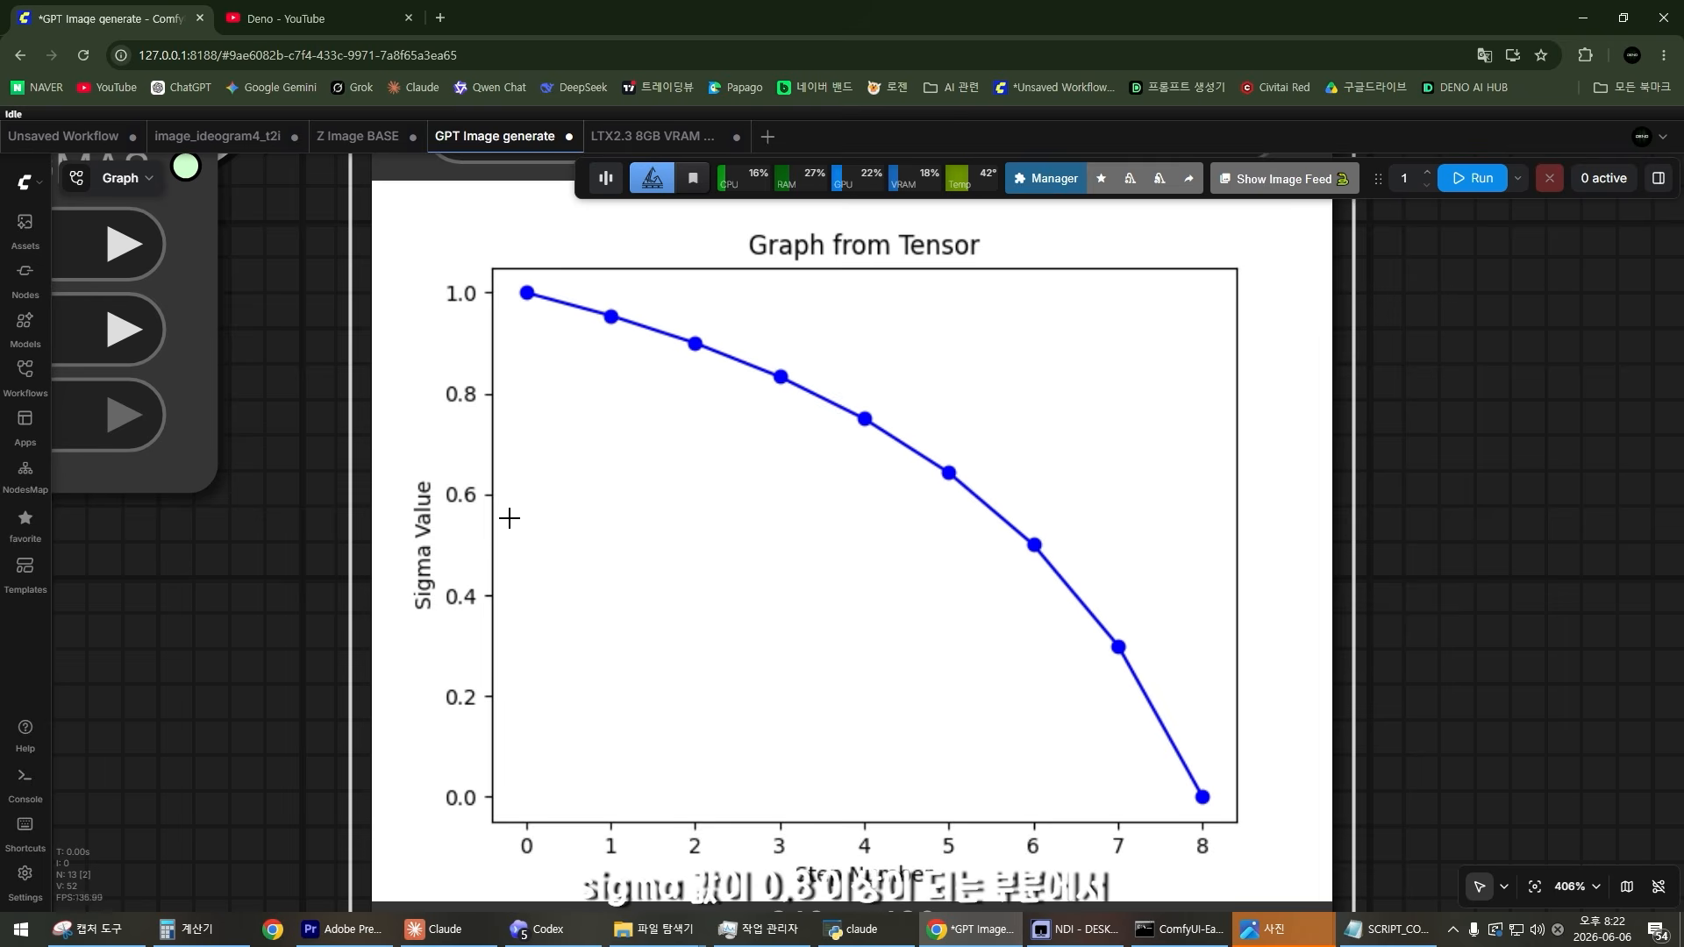
Step: Set the BasicScheduler's scheduler to normal, regenerate the SigmasPreview graph and examine how its curve falls in the last steps
drag(521, 408, 532, 394)
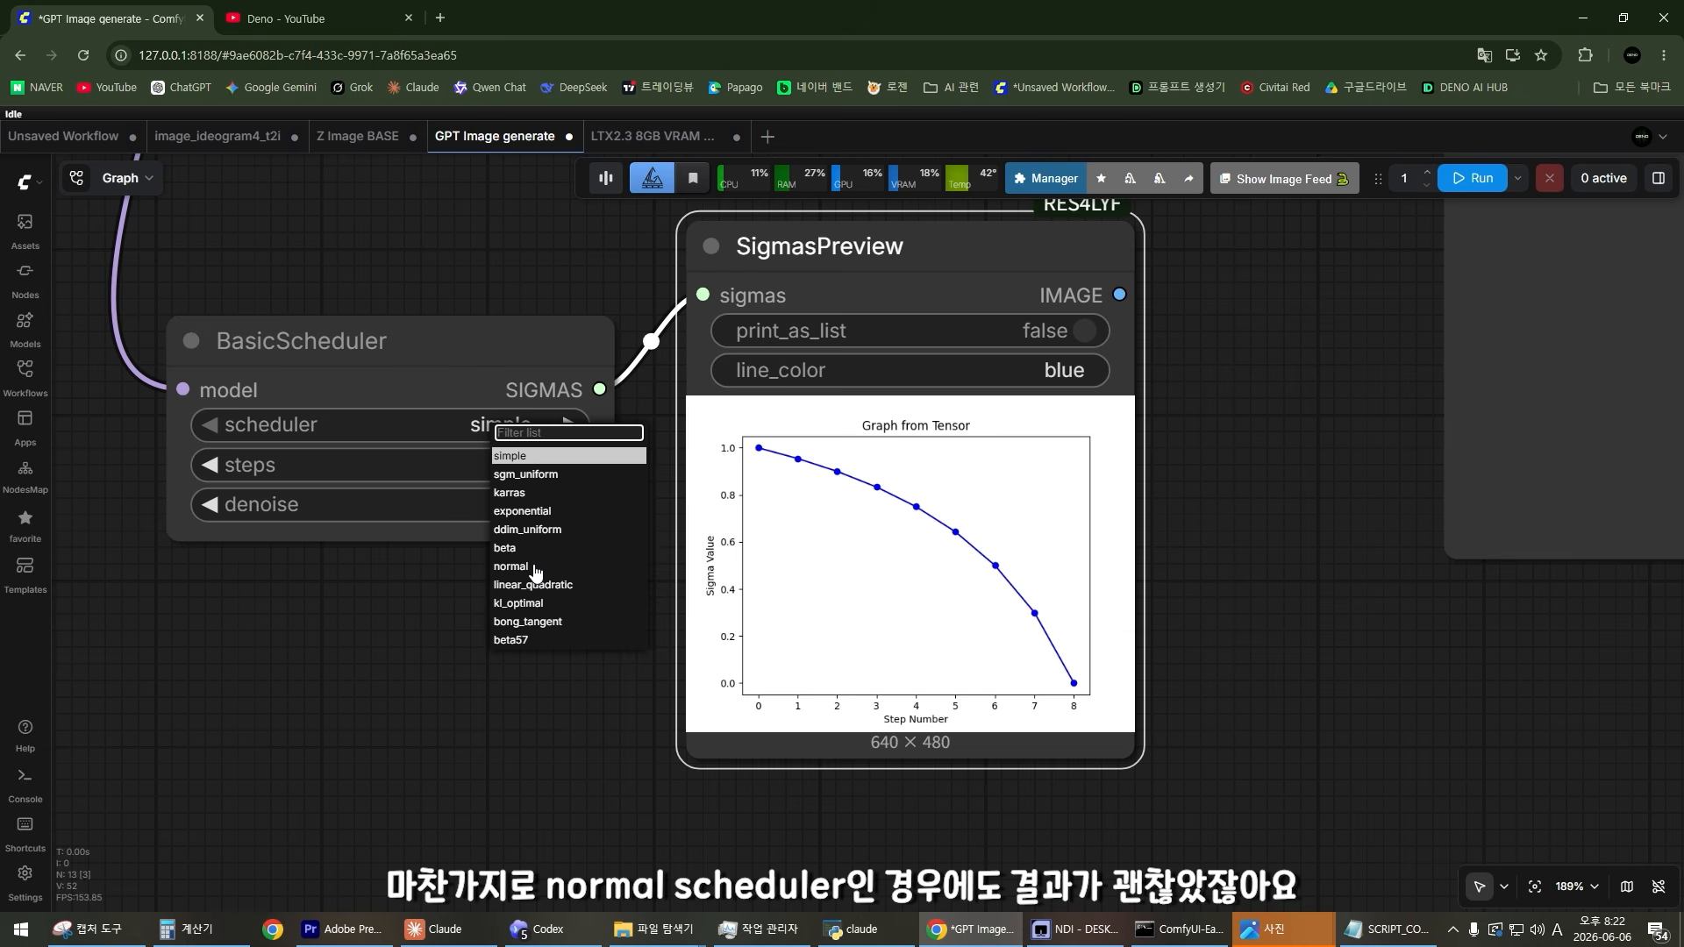
click(531, 569)
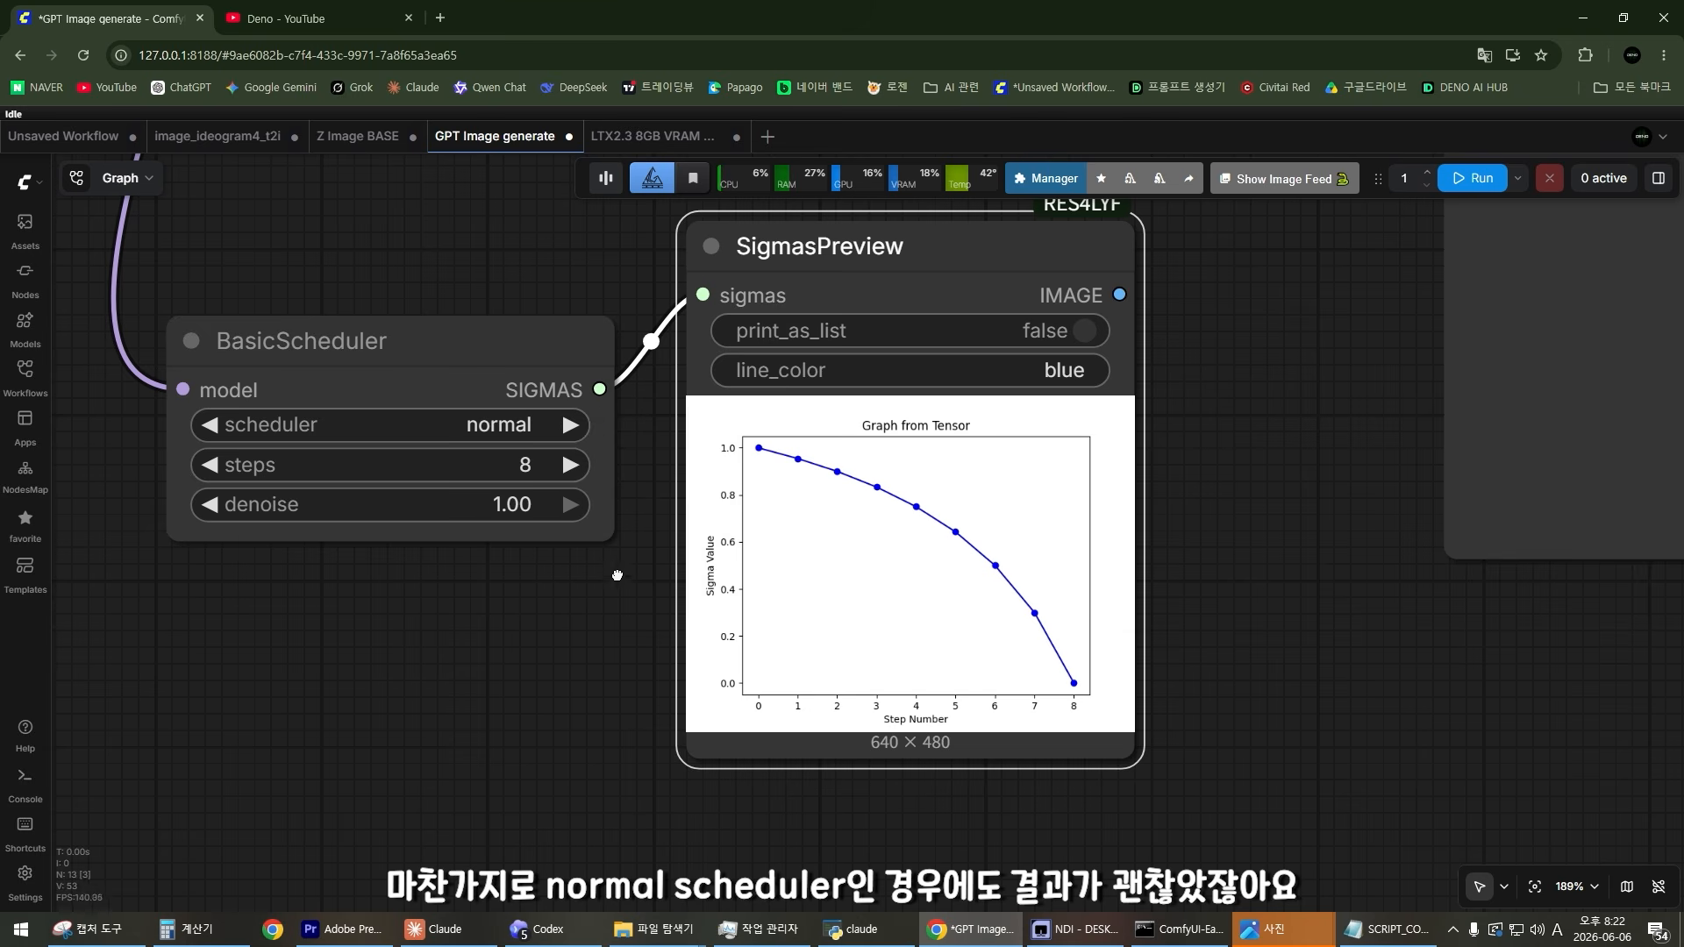
scroll(977, 245, up, 1)
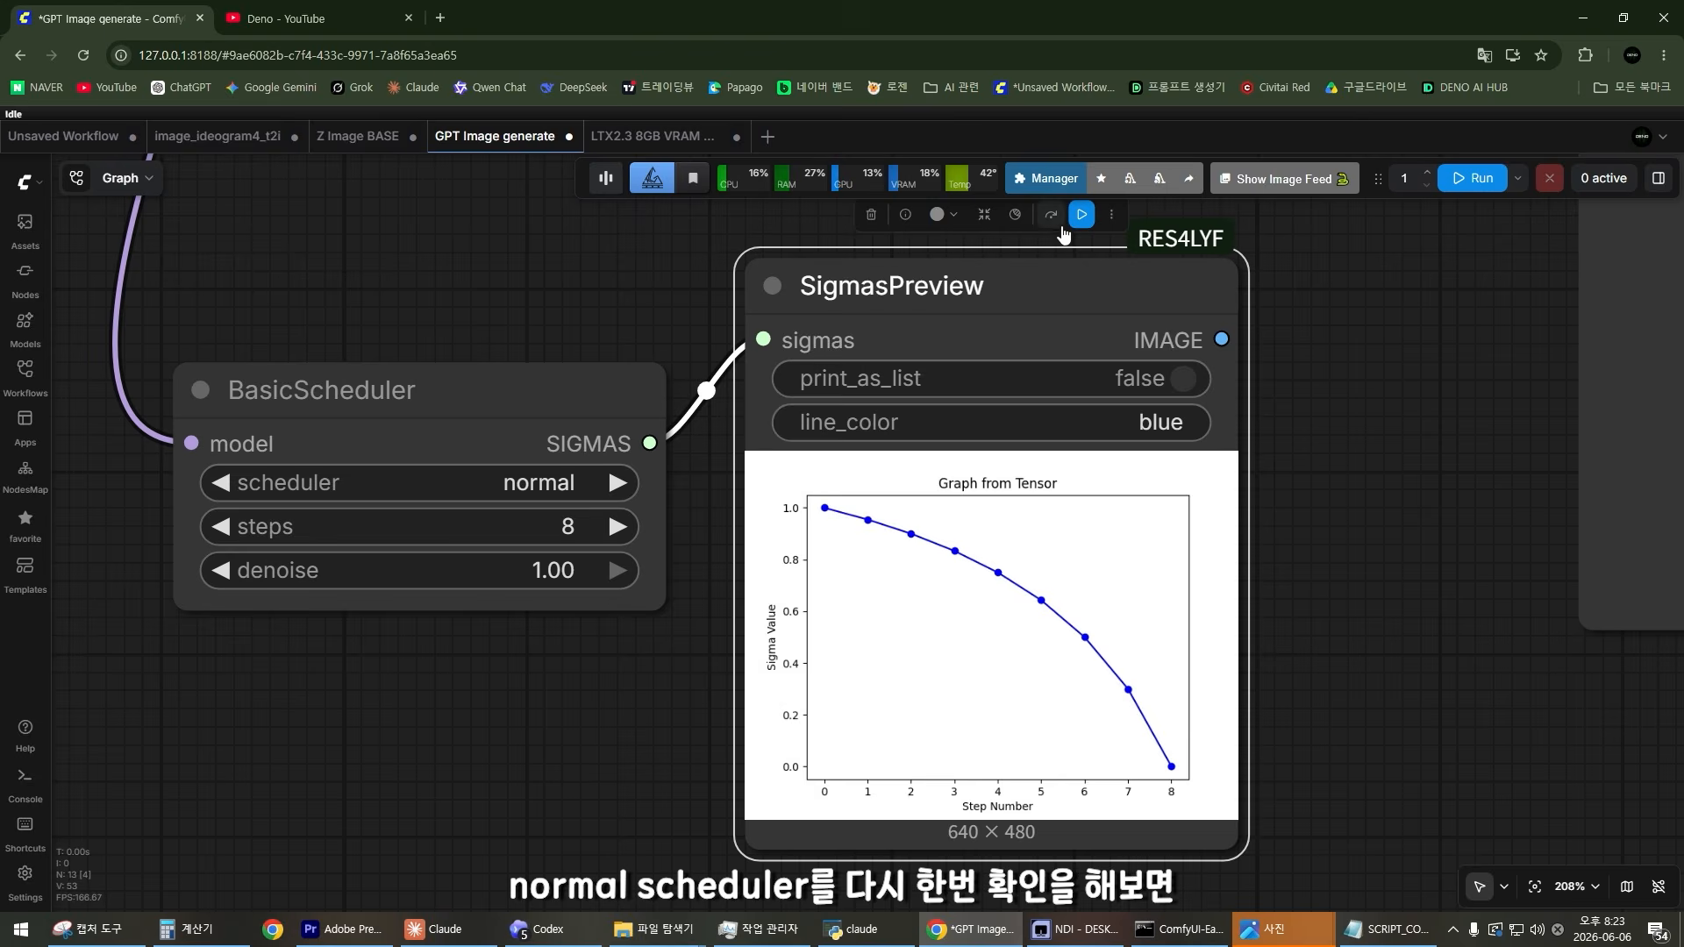
scroll(706, 354, up, 4)
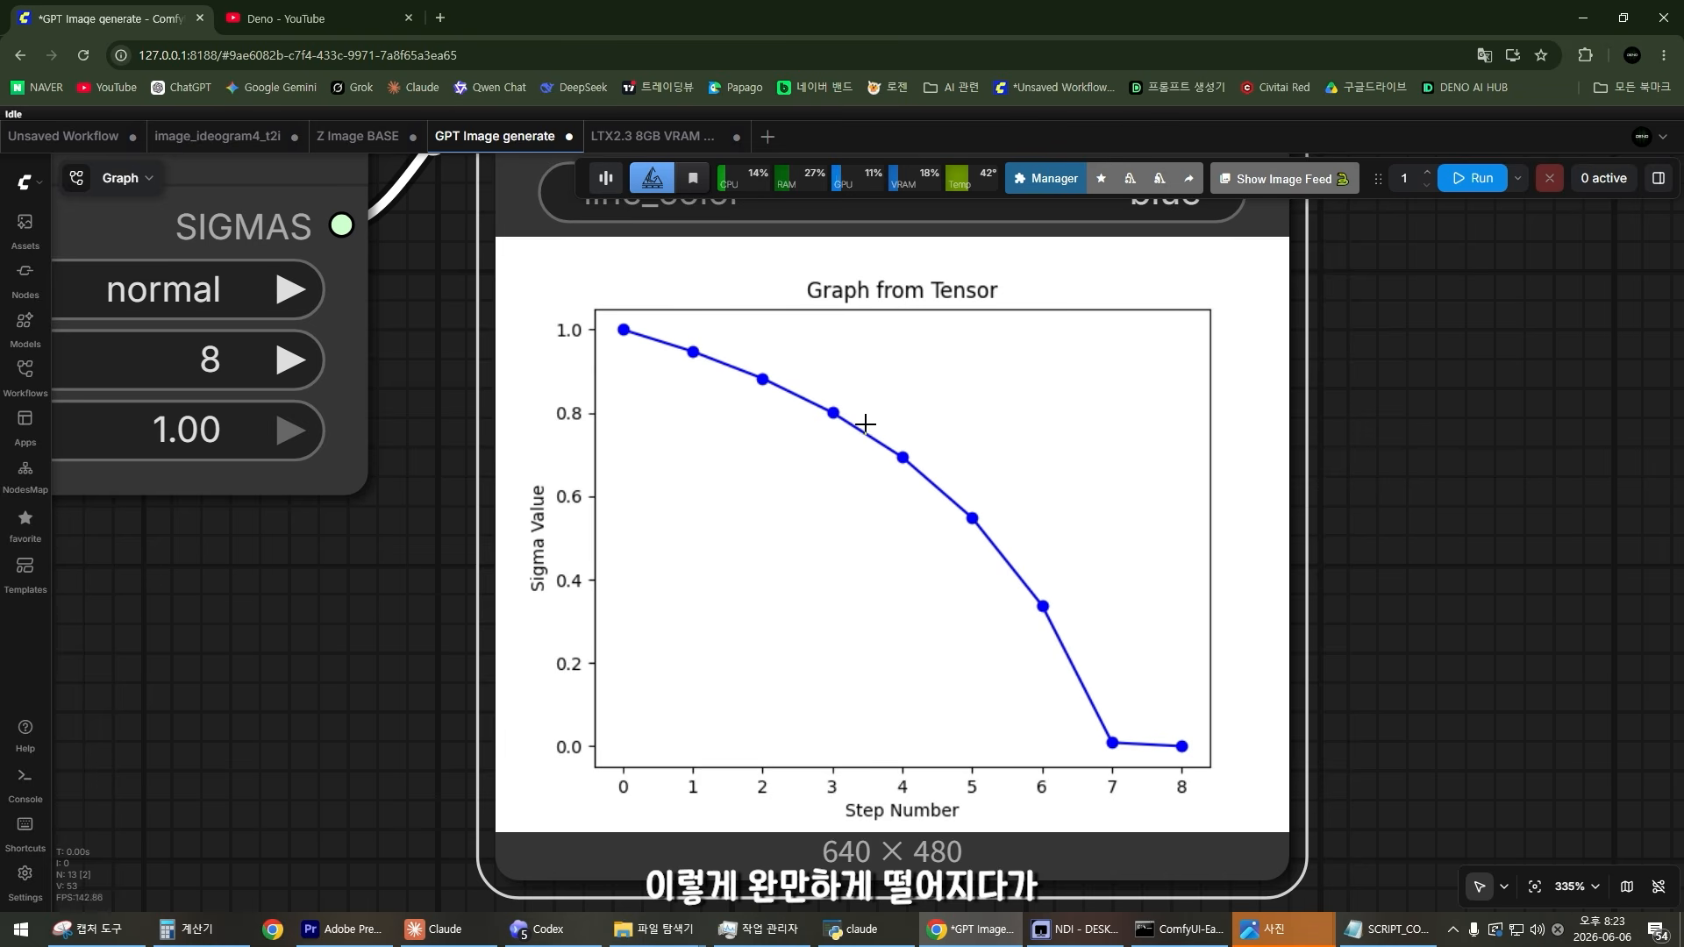
scroll(1110, 745, up, 1)
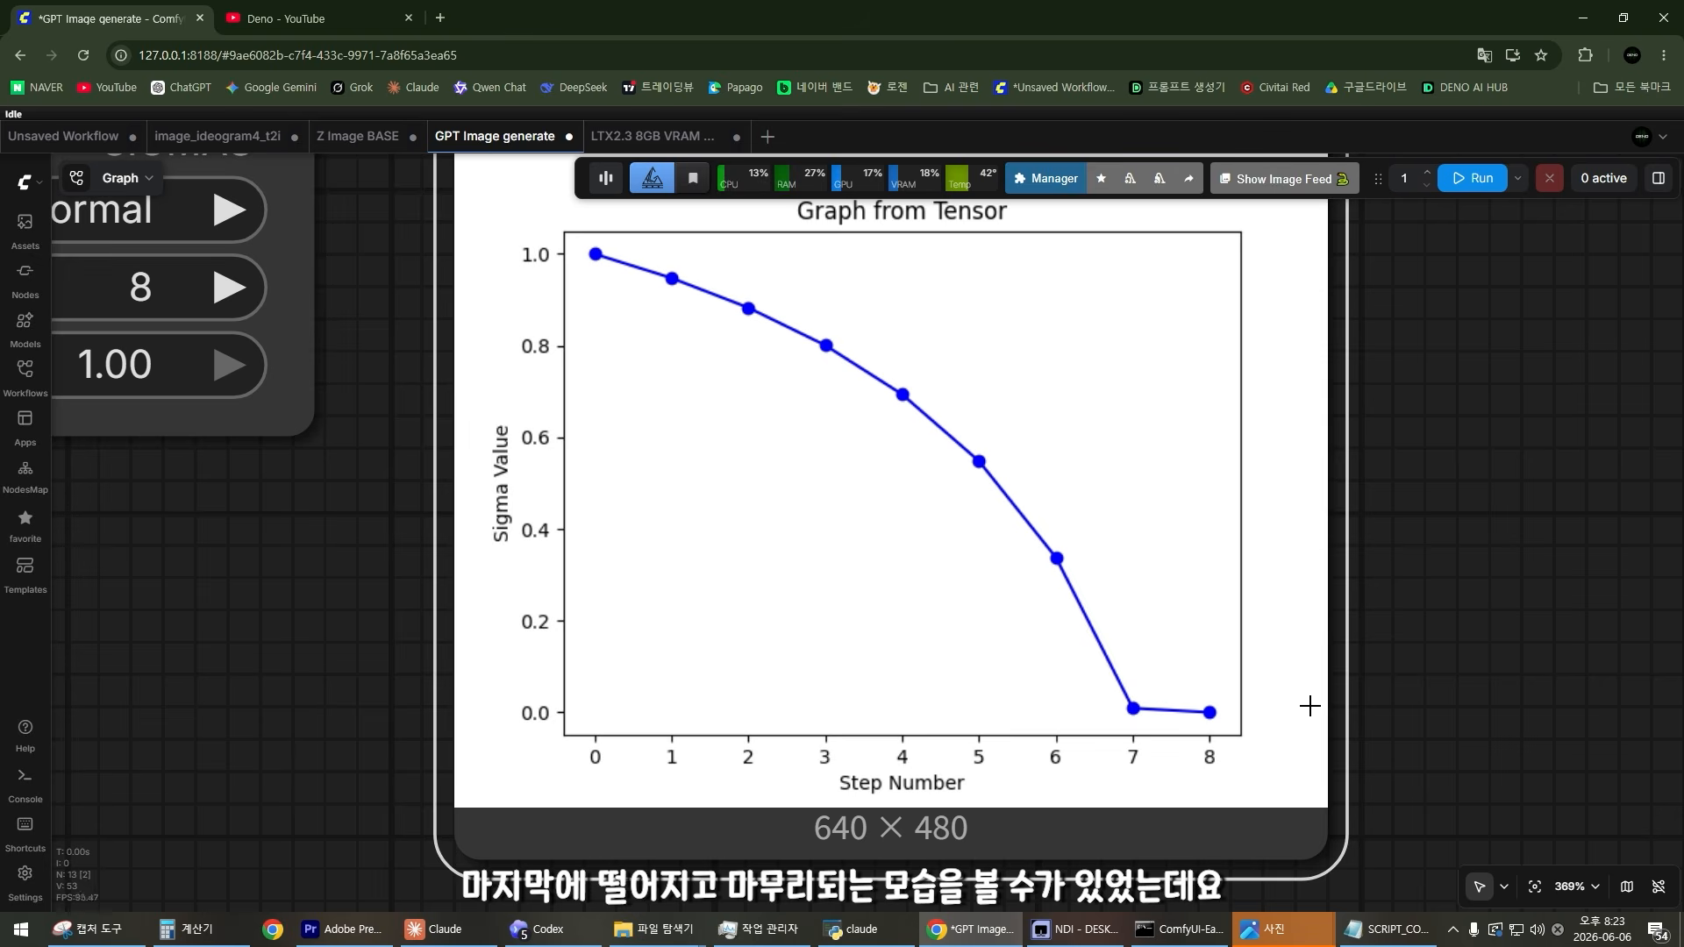
scroll(926, 598, up, 1)
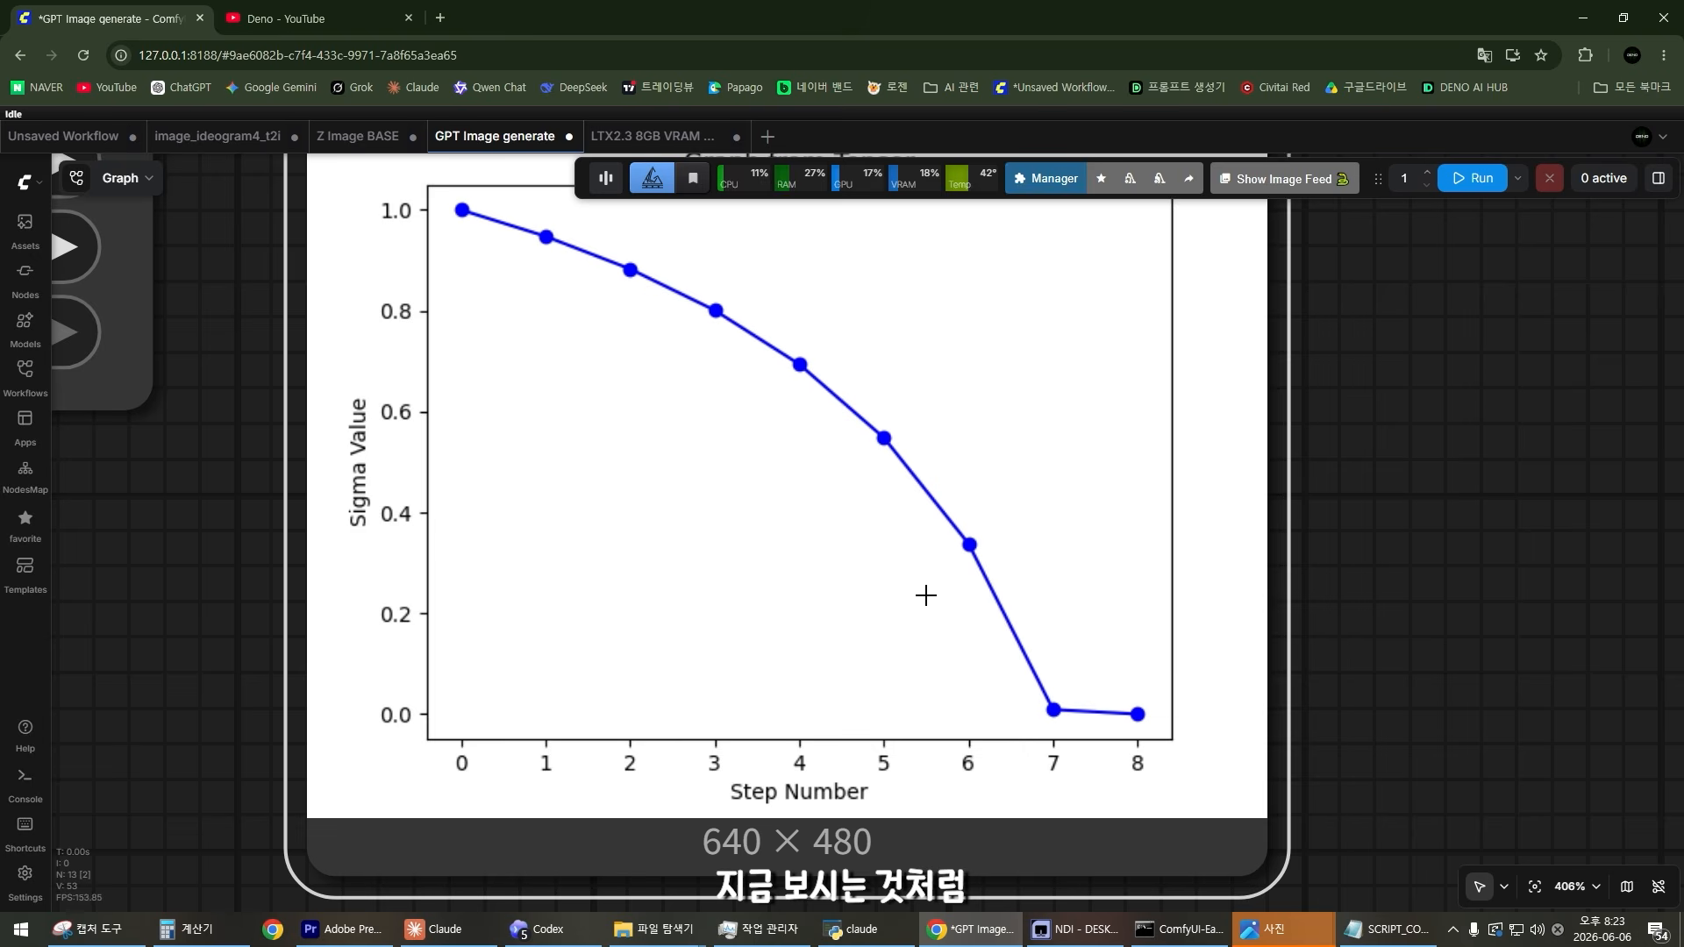
drag(943, 512, 934, 486)
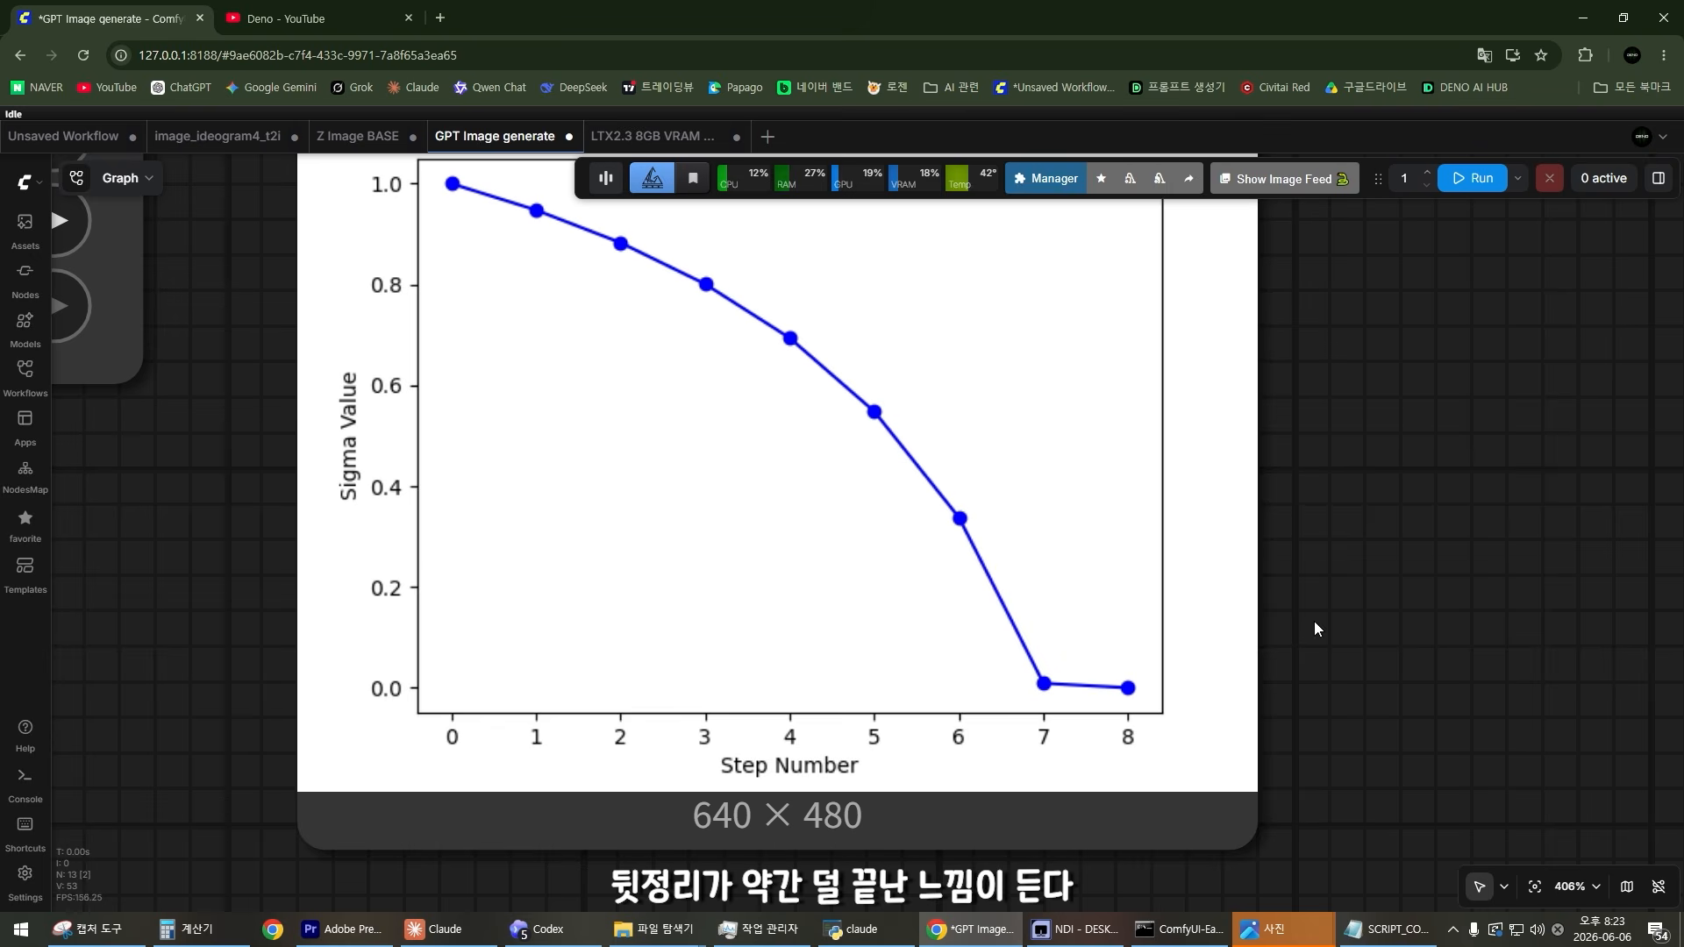
drag(1004, 425, 1028, 484)
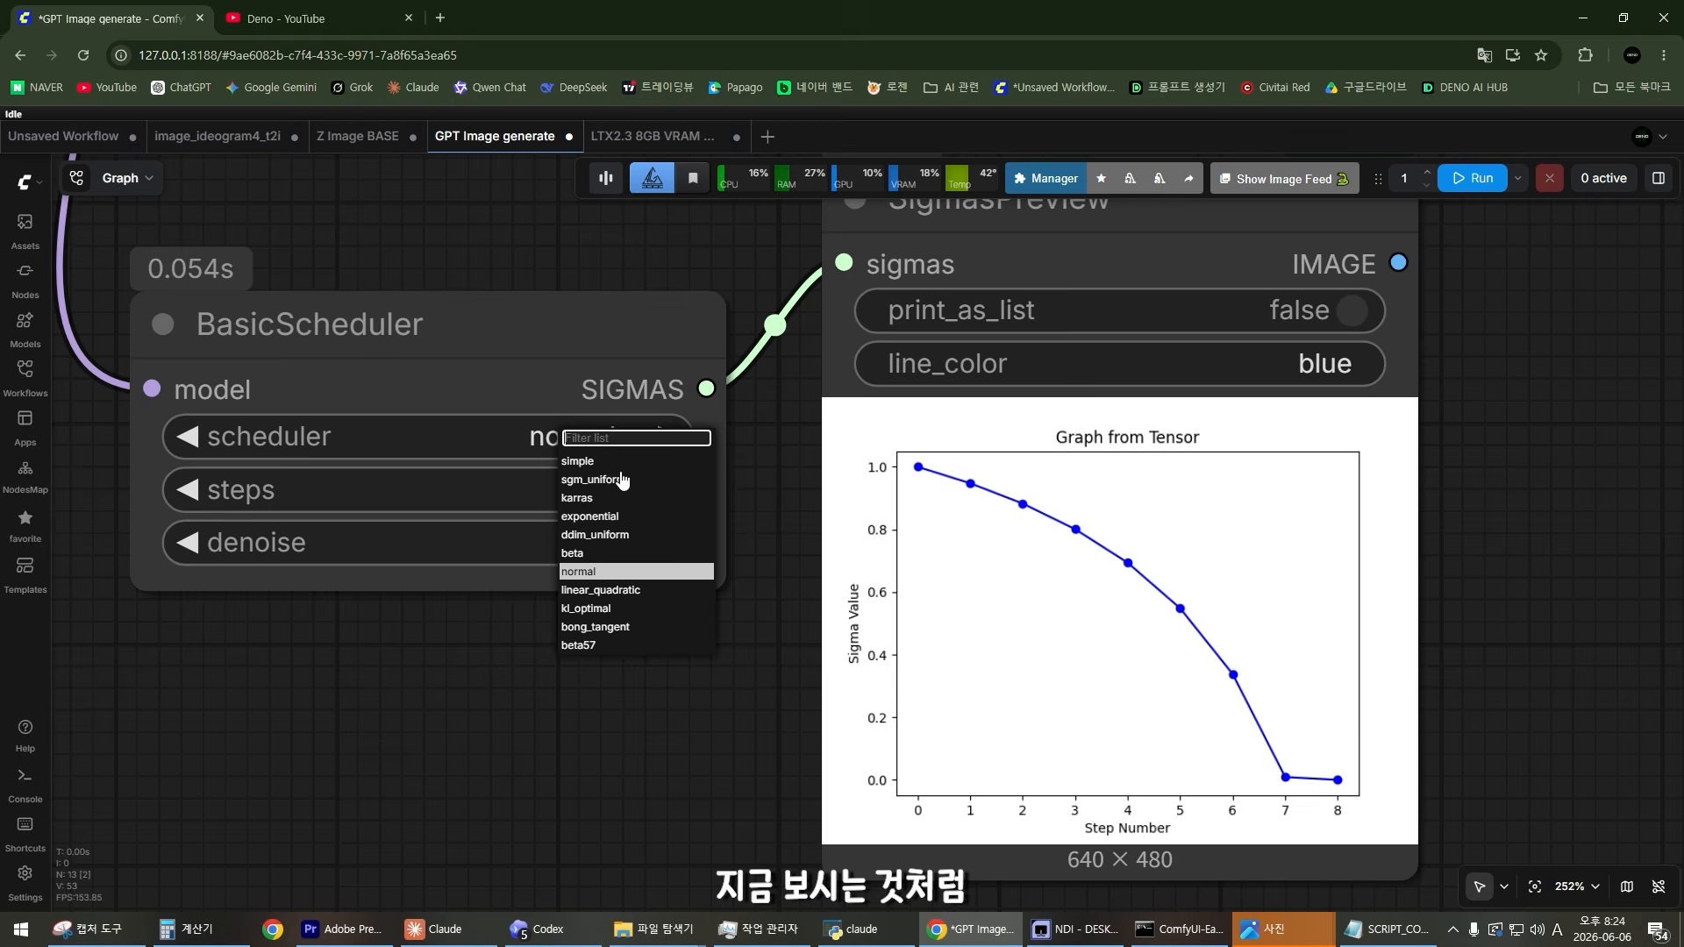
Step: Set the BasicScheduler's scheduler to karras, regenerate the SigmasPreview graph and inspect the early drop of its curve
click(606, 499)
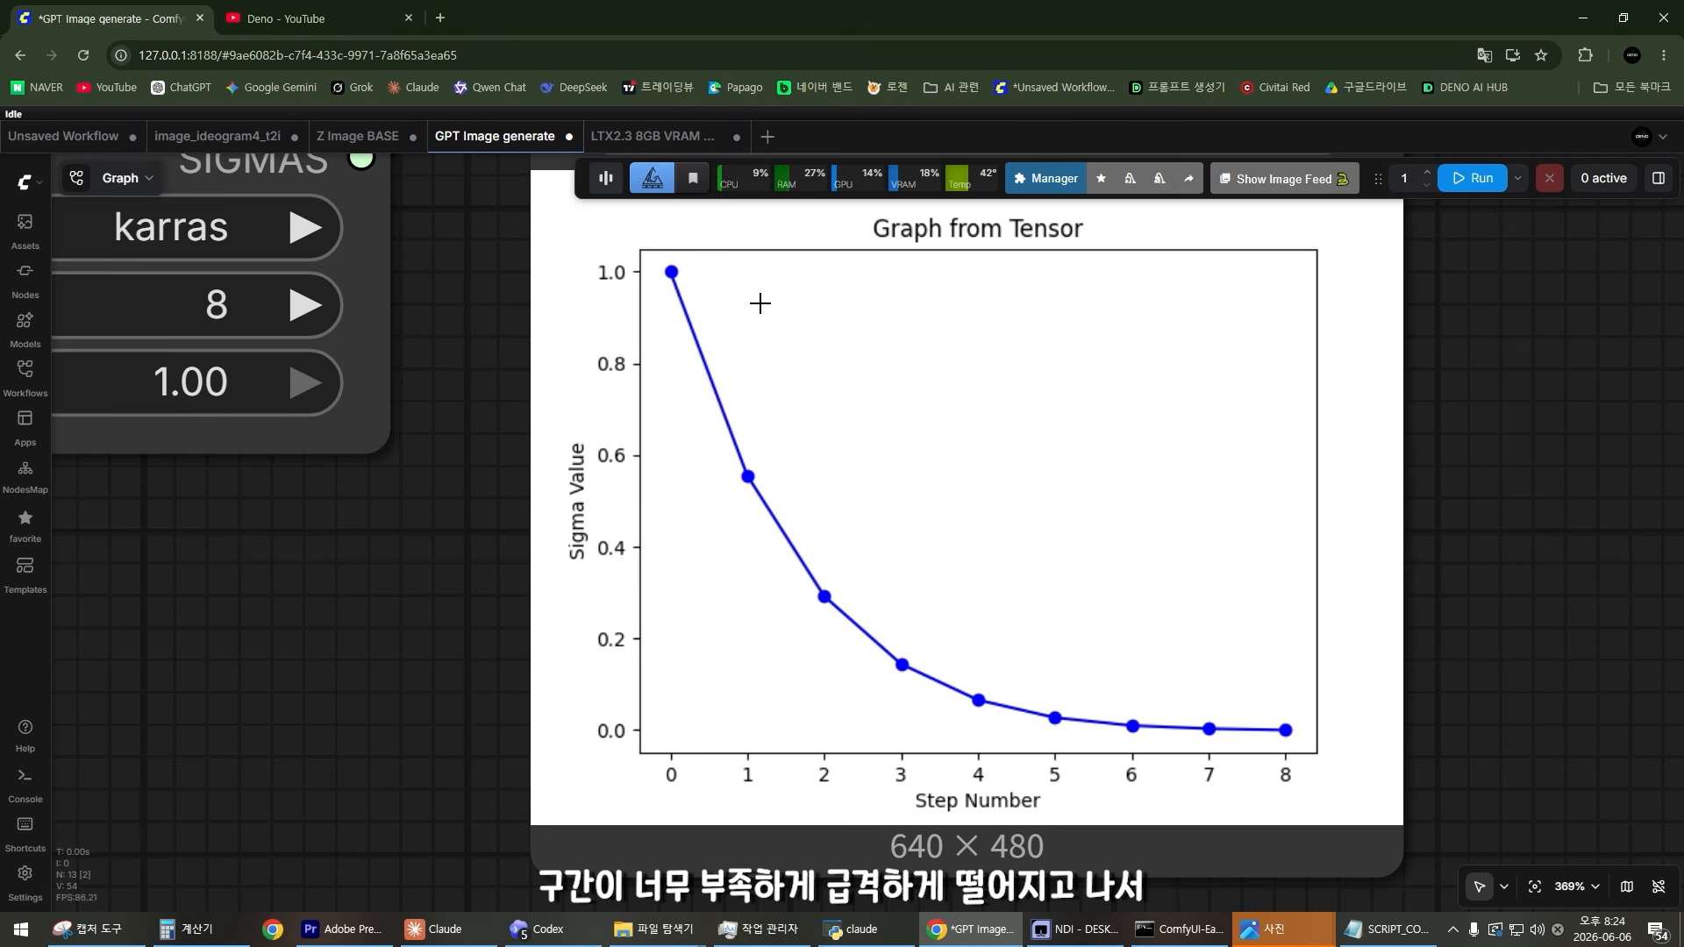
scroll(887, 636, down, 2)
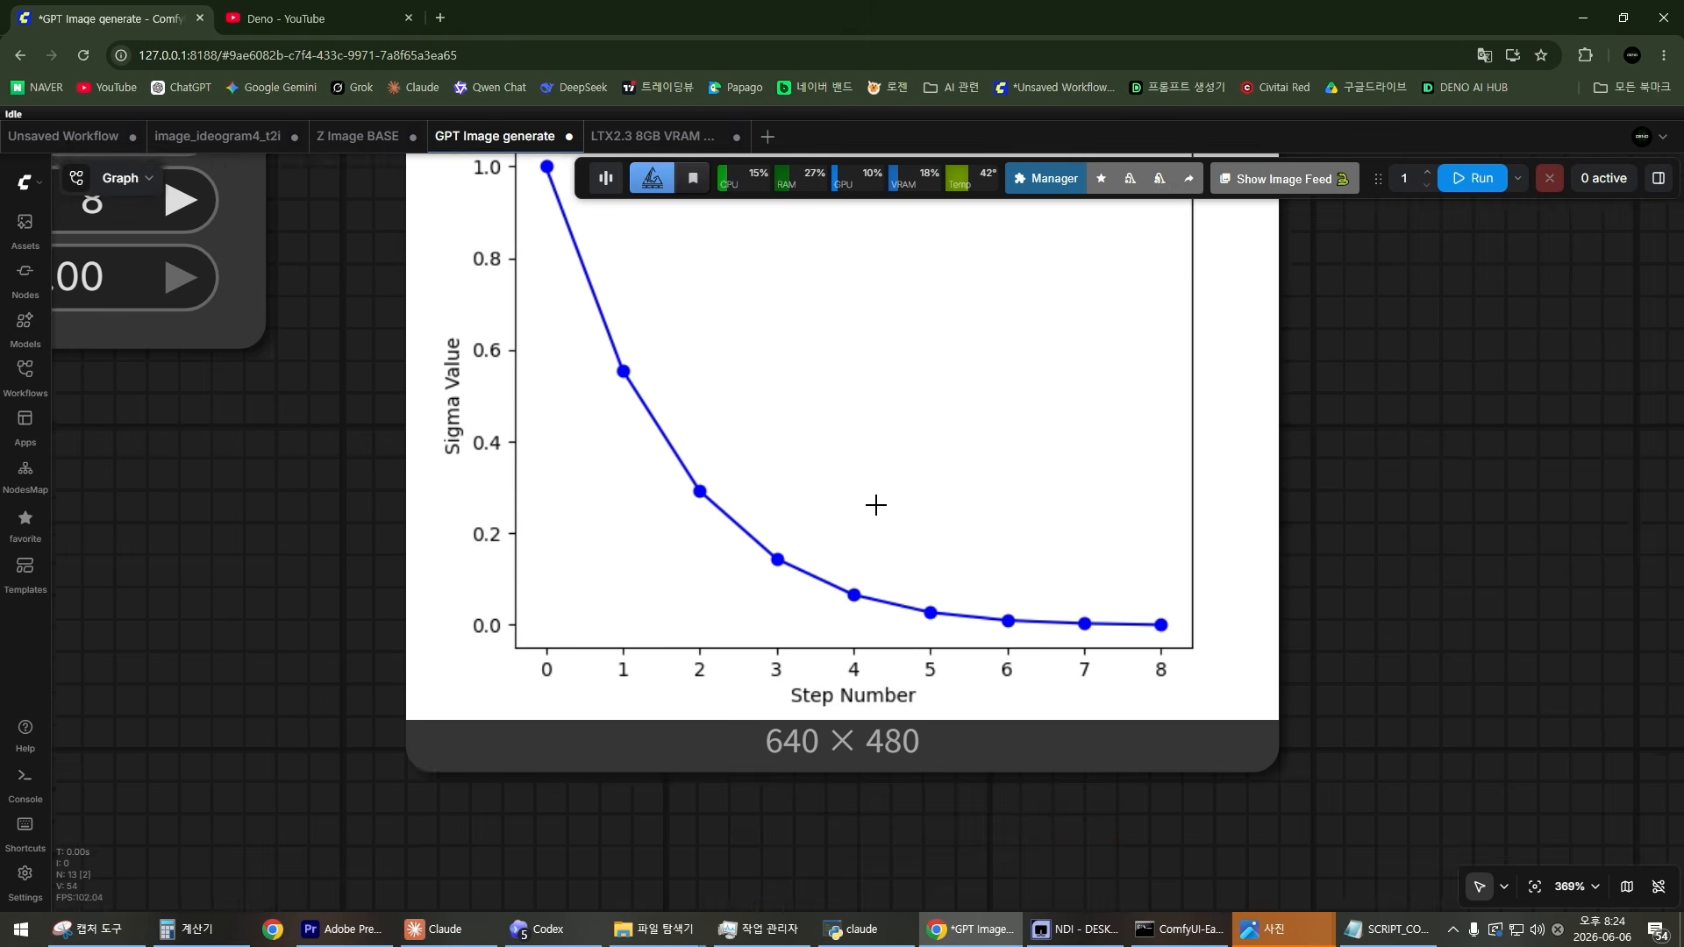
scroll(875, 504, up, 5)
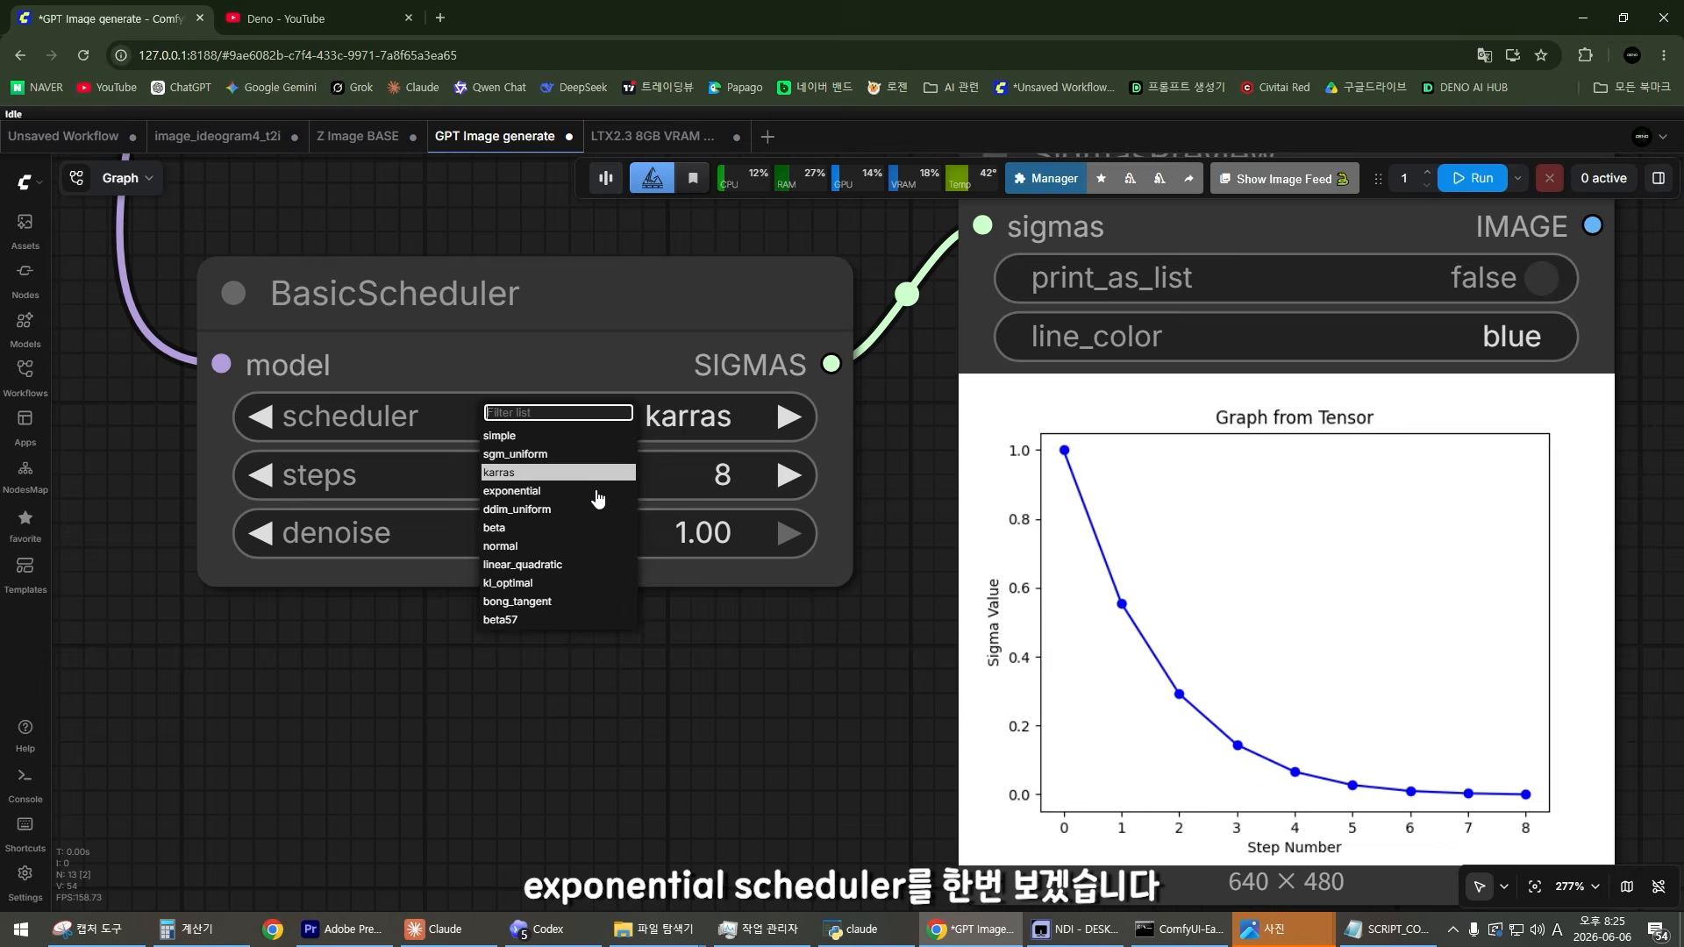
Step: Switch the BasicScheduler's scheduler to exponential and regenerate the sigma graph in SigmasPreview for a closer look
click(574, 497)
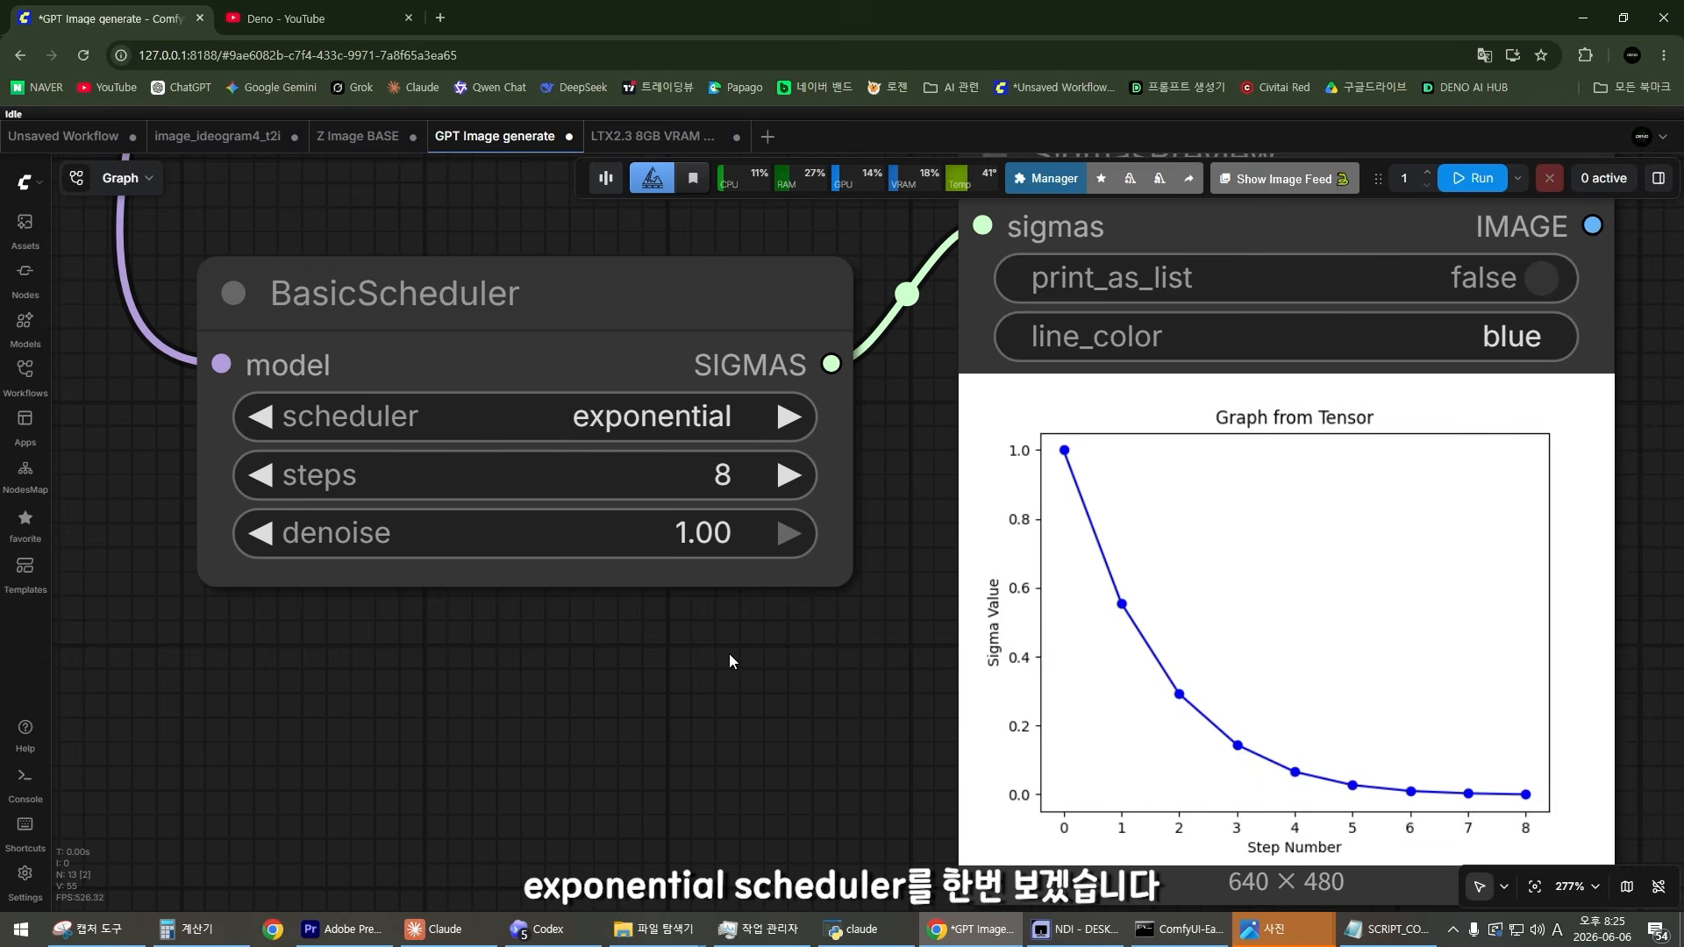
scroll(729, 654, down, 5)
click(1027, 314)
click(1094, 263)
scroll(758, 592, up, 4)
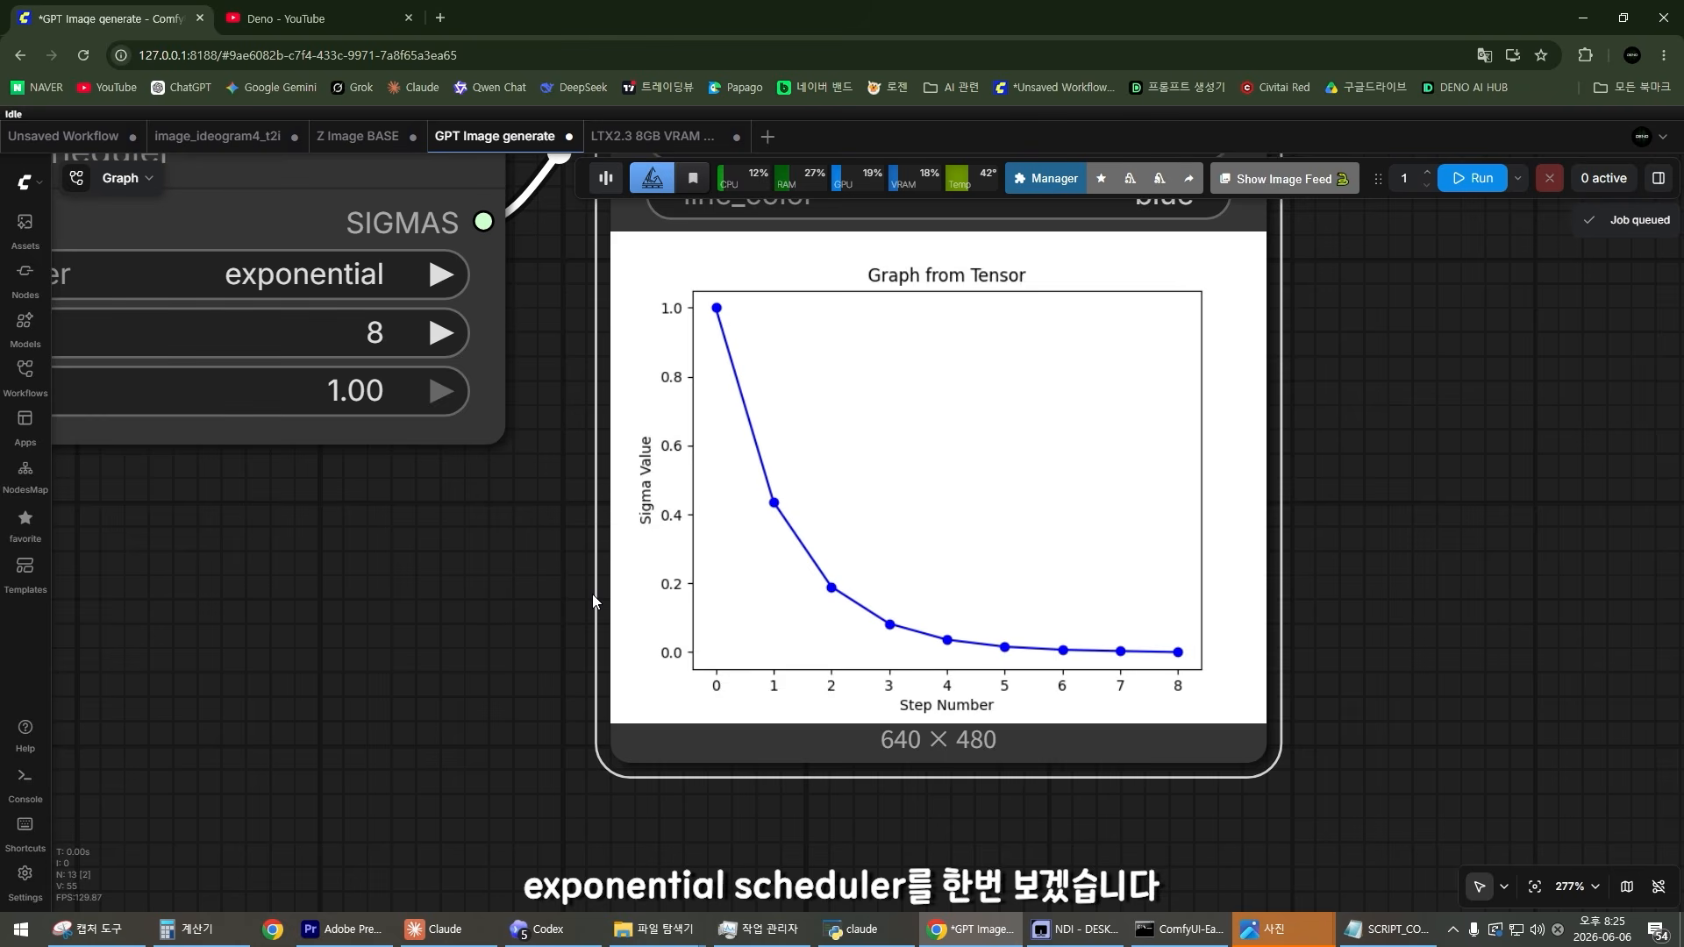
scroll(559, 590, up, 2)
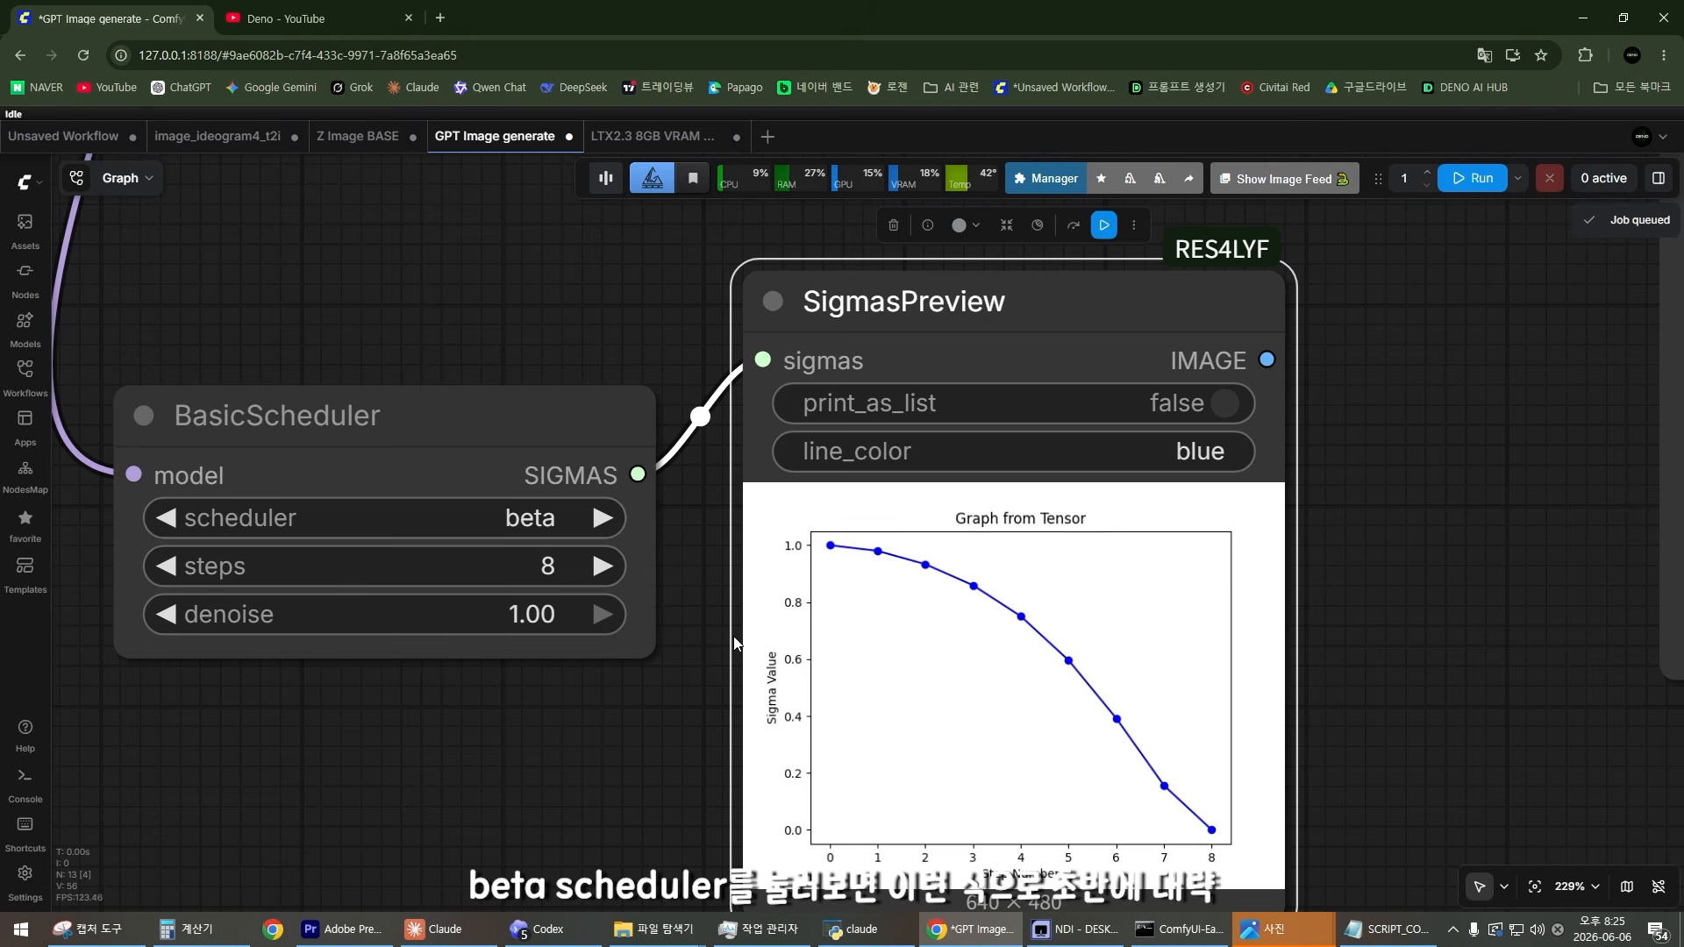
Step: Examine how the beta scheduler's sigma curve falls across the 8 steps
drag(733, 635, 600, 538)
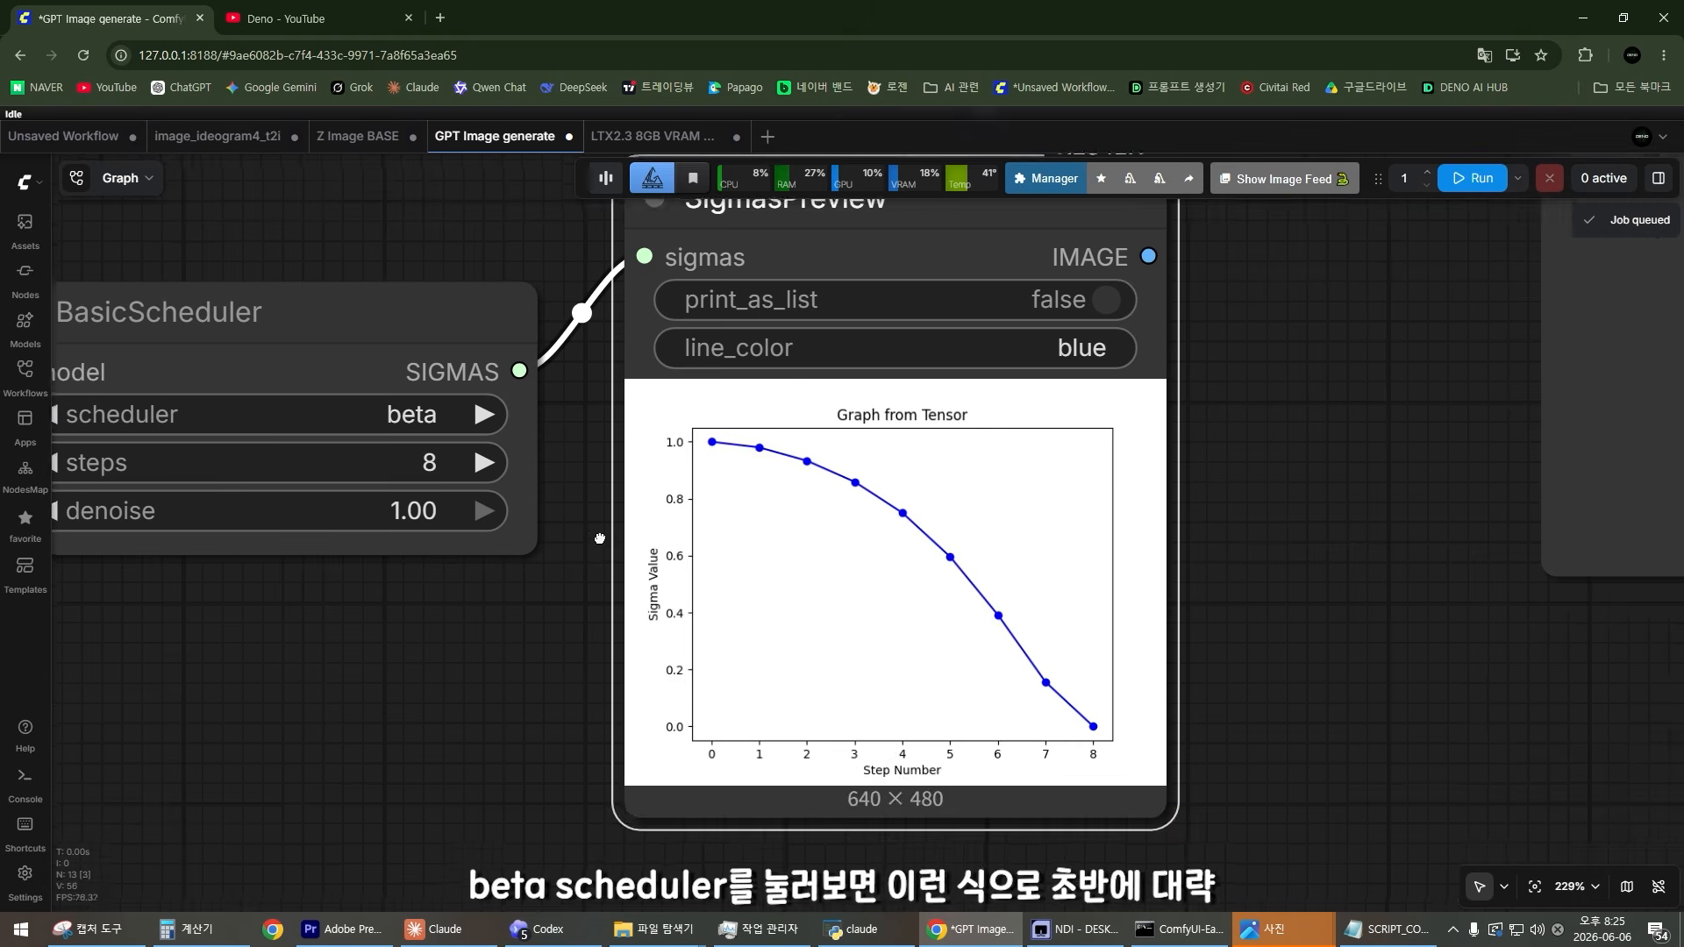
scroll(666, 553, up, 4)
scroll(759, 556, down, 2)
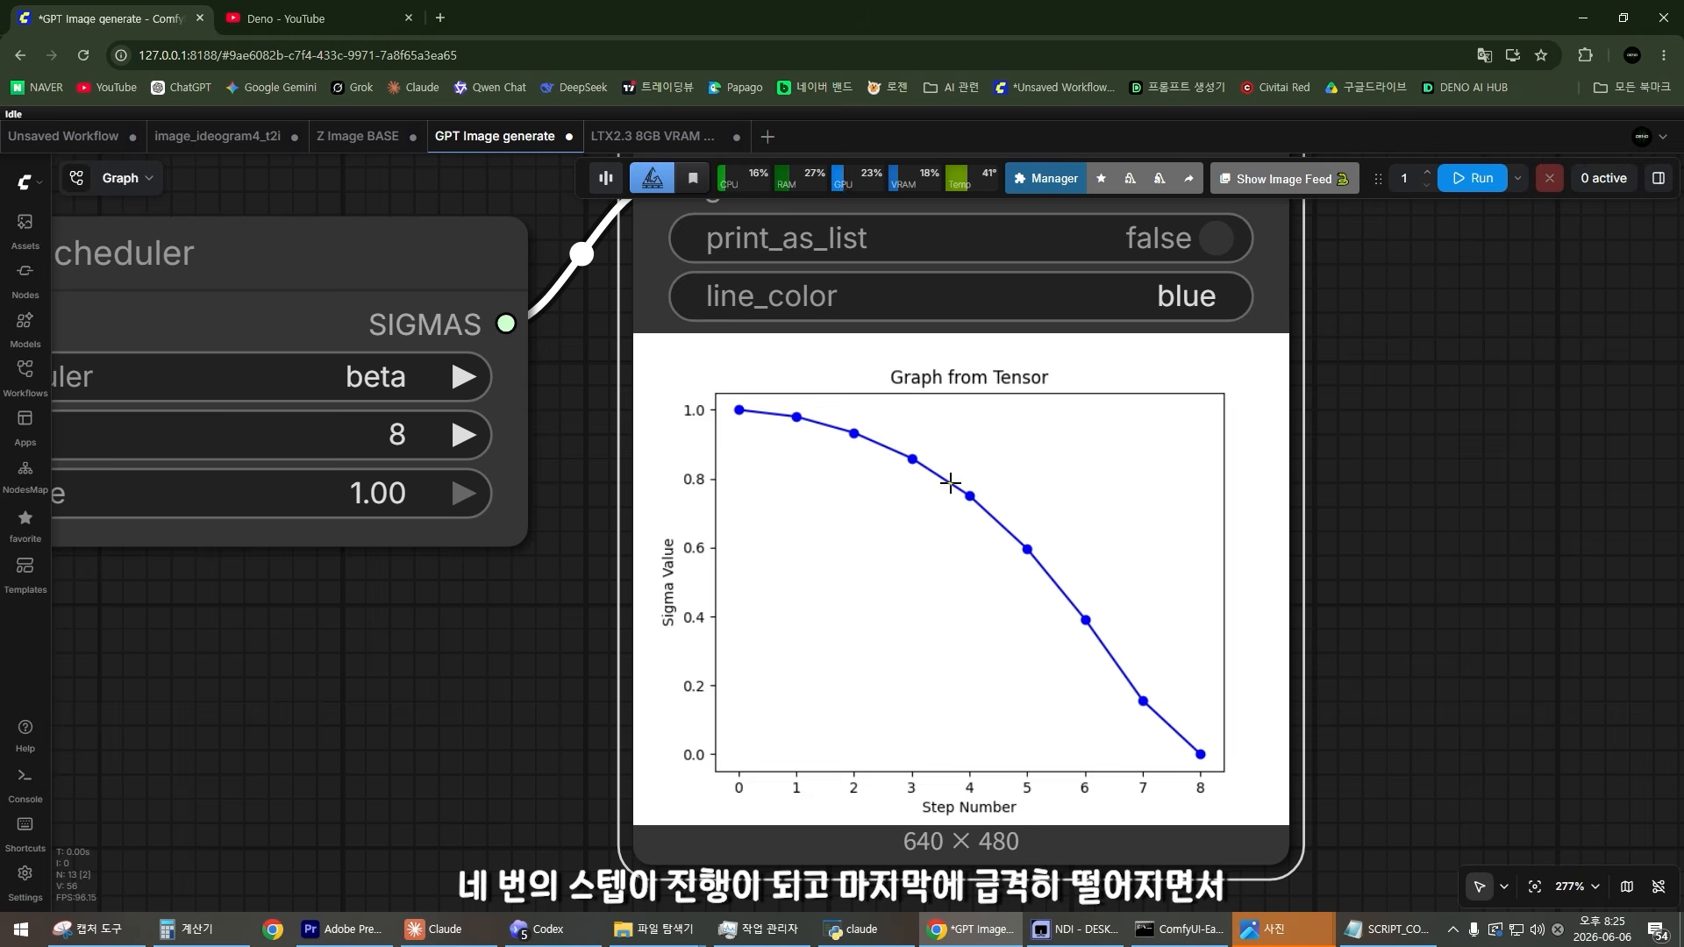
scroll(978, 618, up, 1)
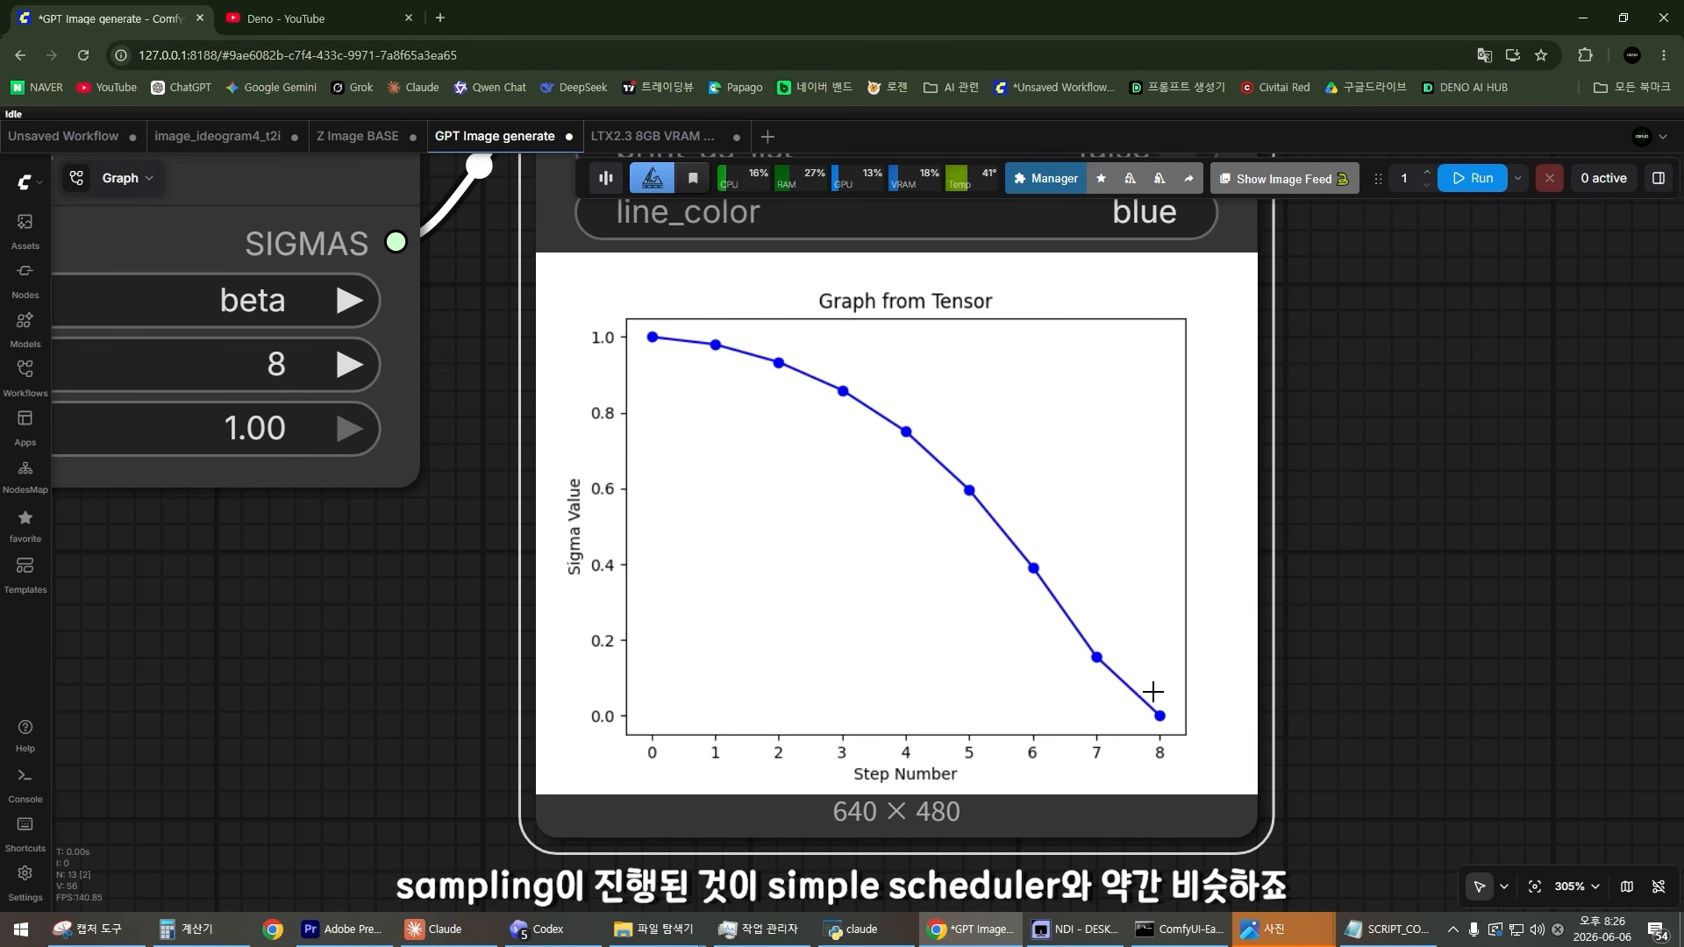
Step: Return the BasicScheduler's scheduler to simple and regenerate the sigma graph to compare it with the beta curve
scroll(1153, 692, down, 4)
click(510, 421)
click(533, 443)
drag(1041, 278, 1029, 394)
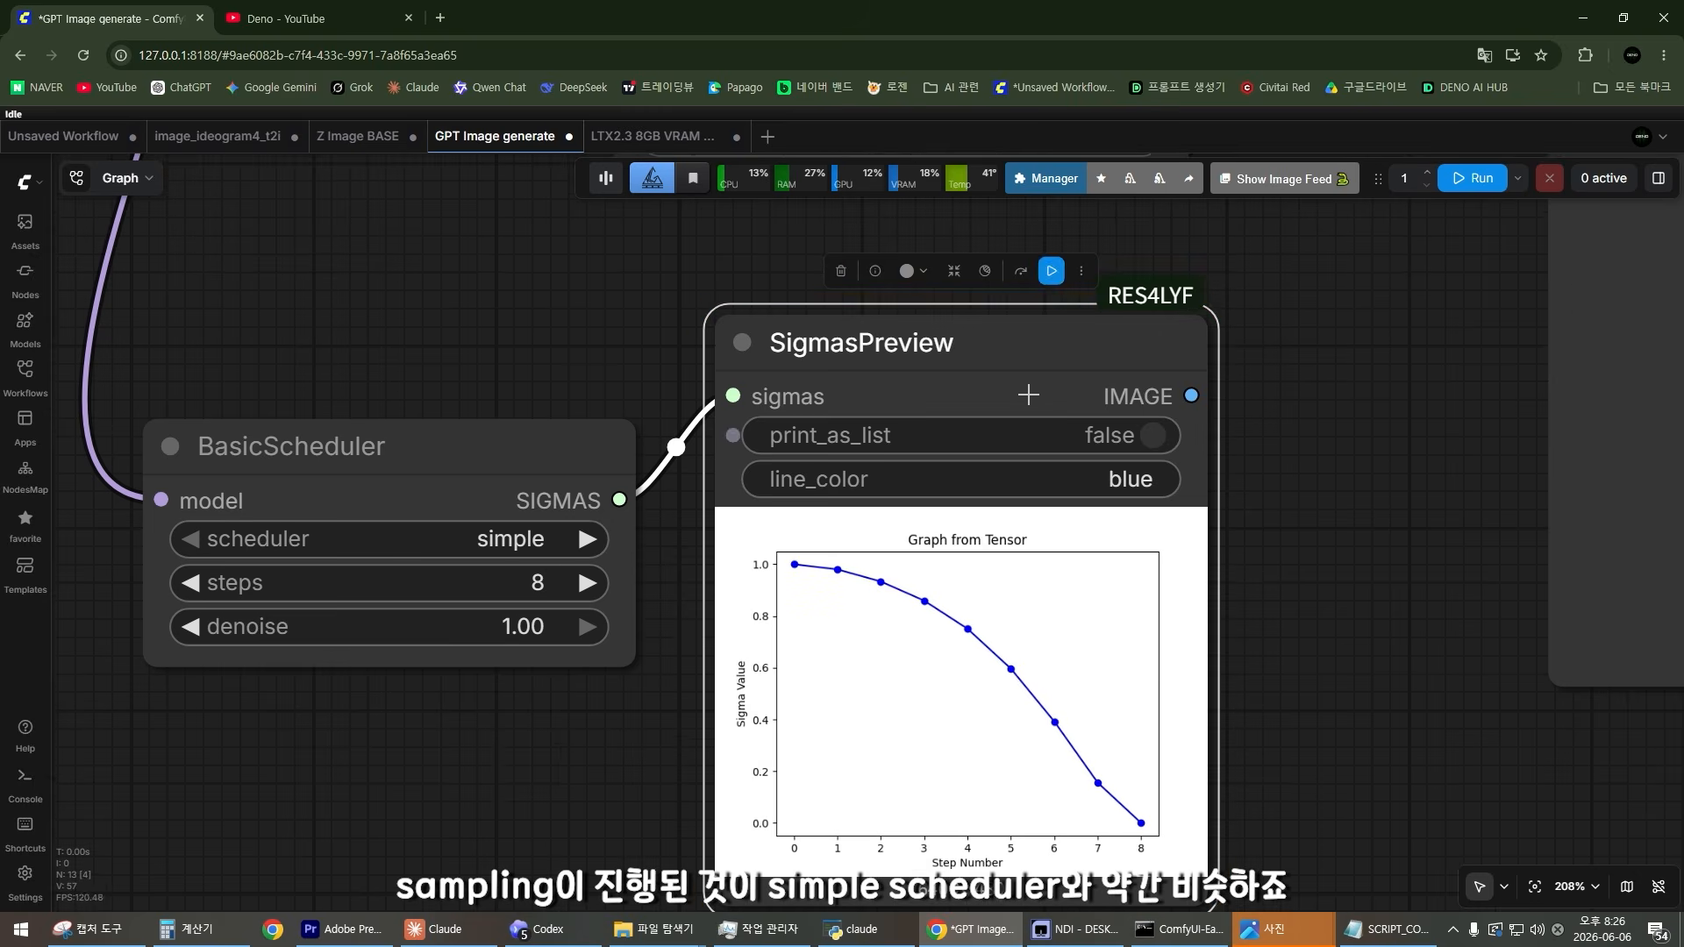
scroll(997, 608, up, 1)
scroll(848, 517, up, 3)
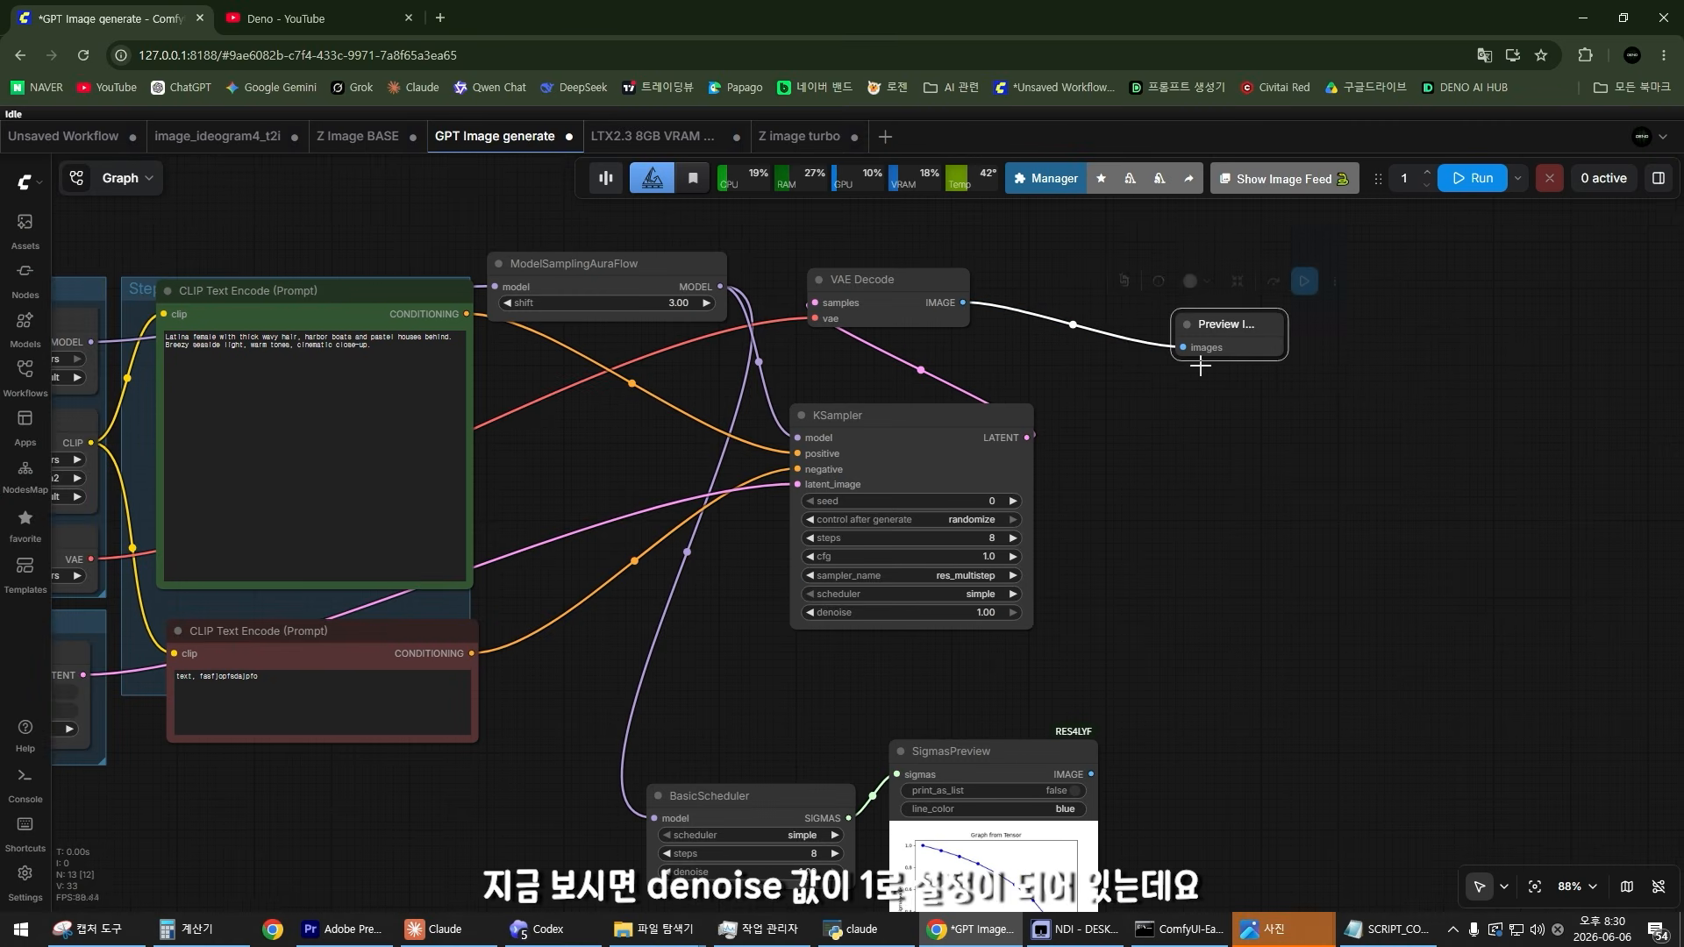
Step: Check the KSampler's denoise setting and generate an image by running the Preview Image node
scroll(1037, 572, up, 8)
scroll(963, 677, up, 3)
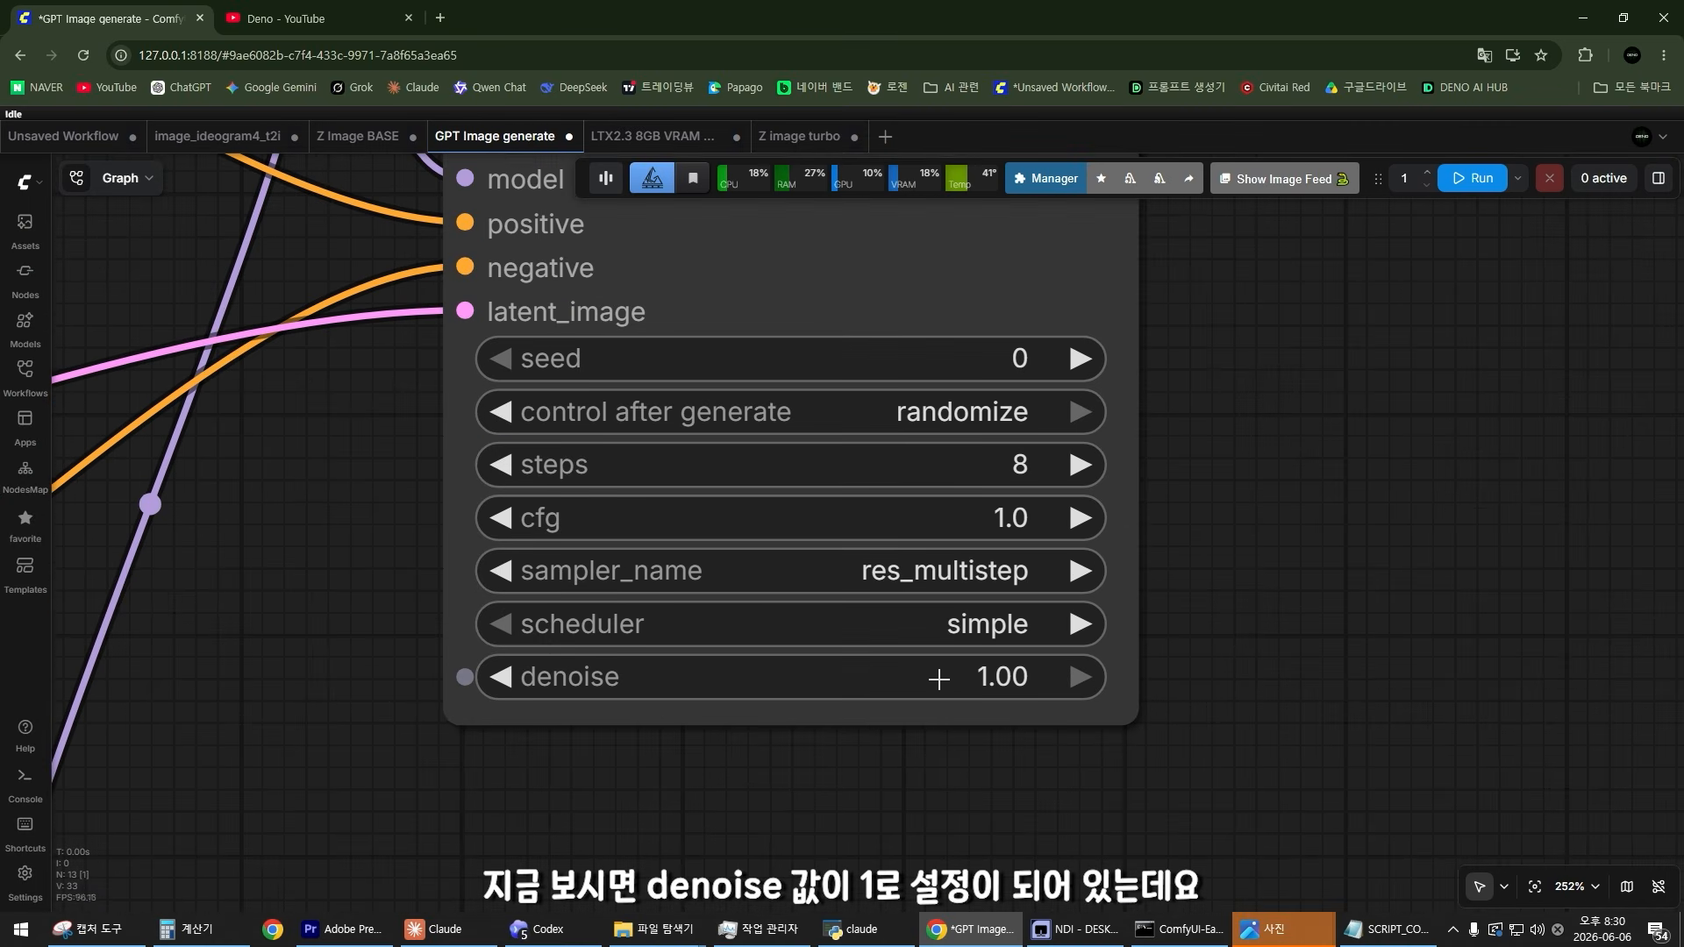
scroll(1132, 647, down, 7)
drag(1407, 422, 1137, 497)
click(1229, 264)
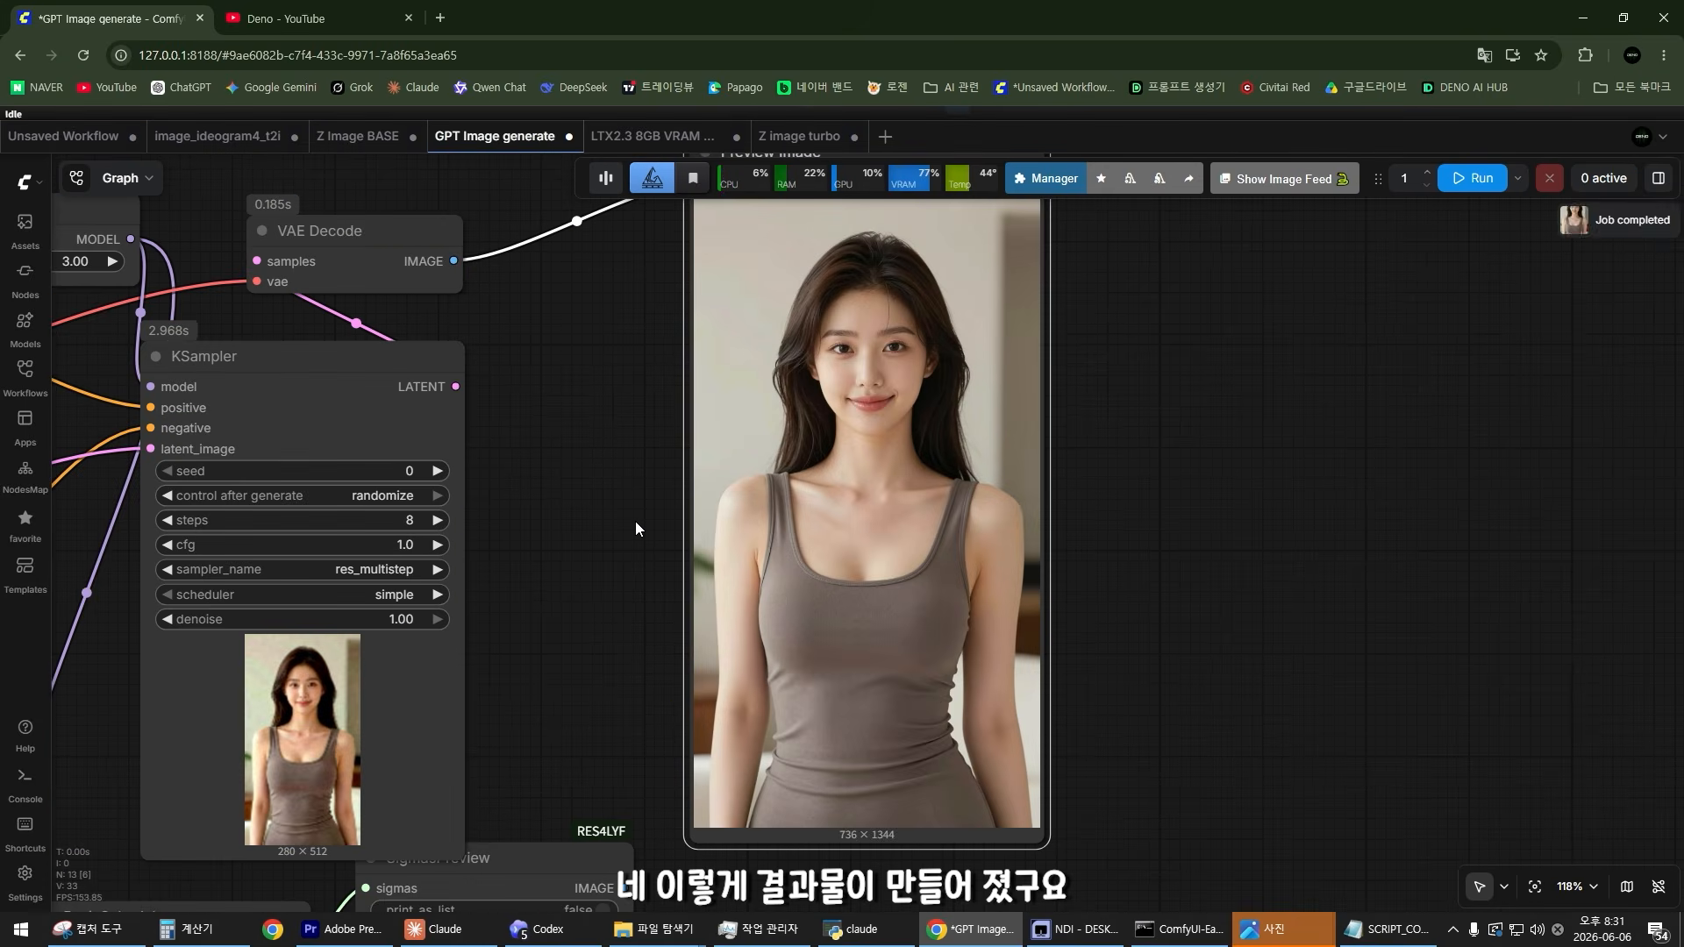
Step: Examine the generated portrait in Preview Image alongside the KSampler's denoise setting
drag(635, 521, 726, 443)
scroll(646, 511, up, 4)
scroll(649, 509, down, 2)
scroll(722, 446, down, 1)
drag(617, 576, 659, 537)
scroll(552, 595, up, 3)
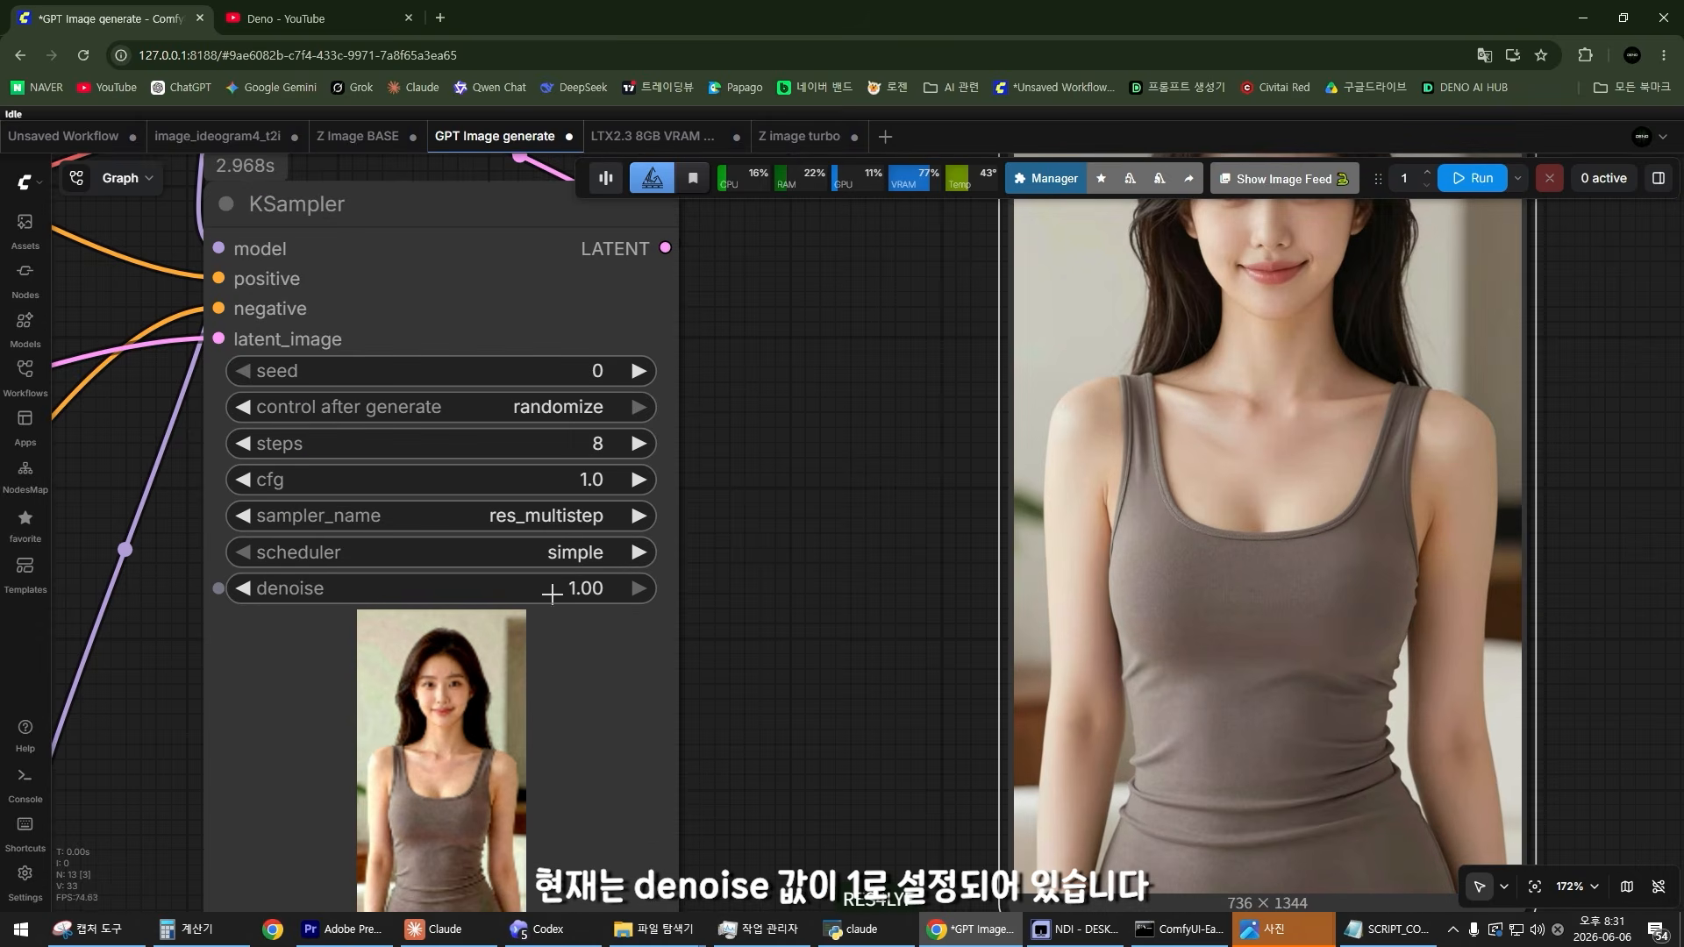
scroll(698, 606, down, 4)
drag(780, 521, 930, 532)
Step: Set the KSampler's control after generate to fixed and queue the generation again
scroll(826, 542, up, 1)
scroll(901, 536, up, 4)
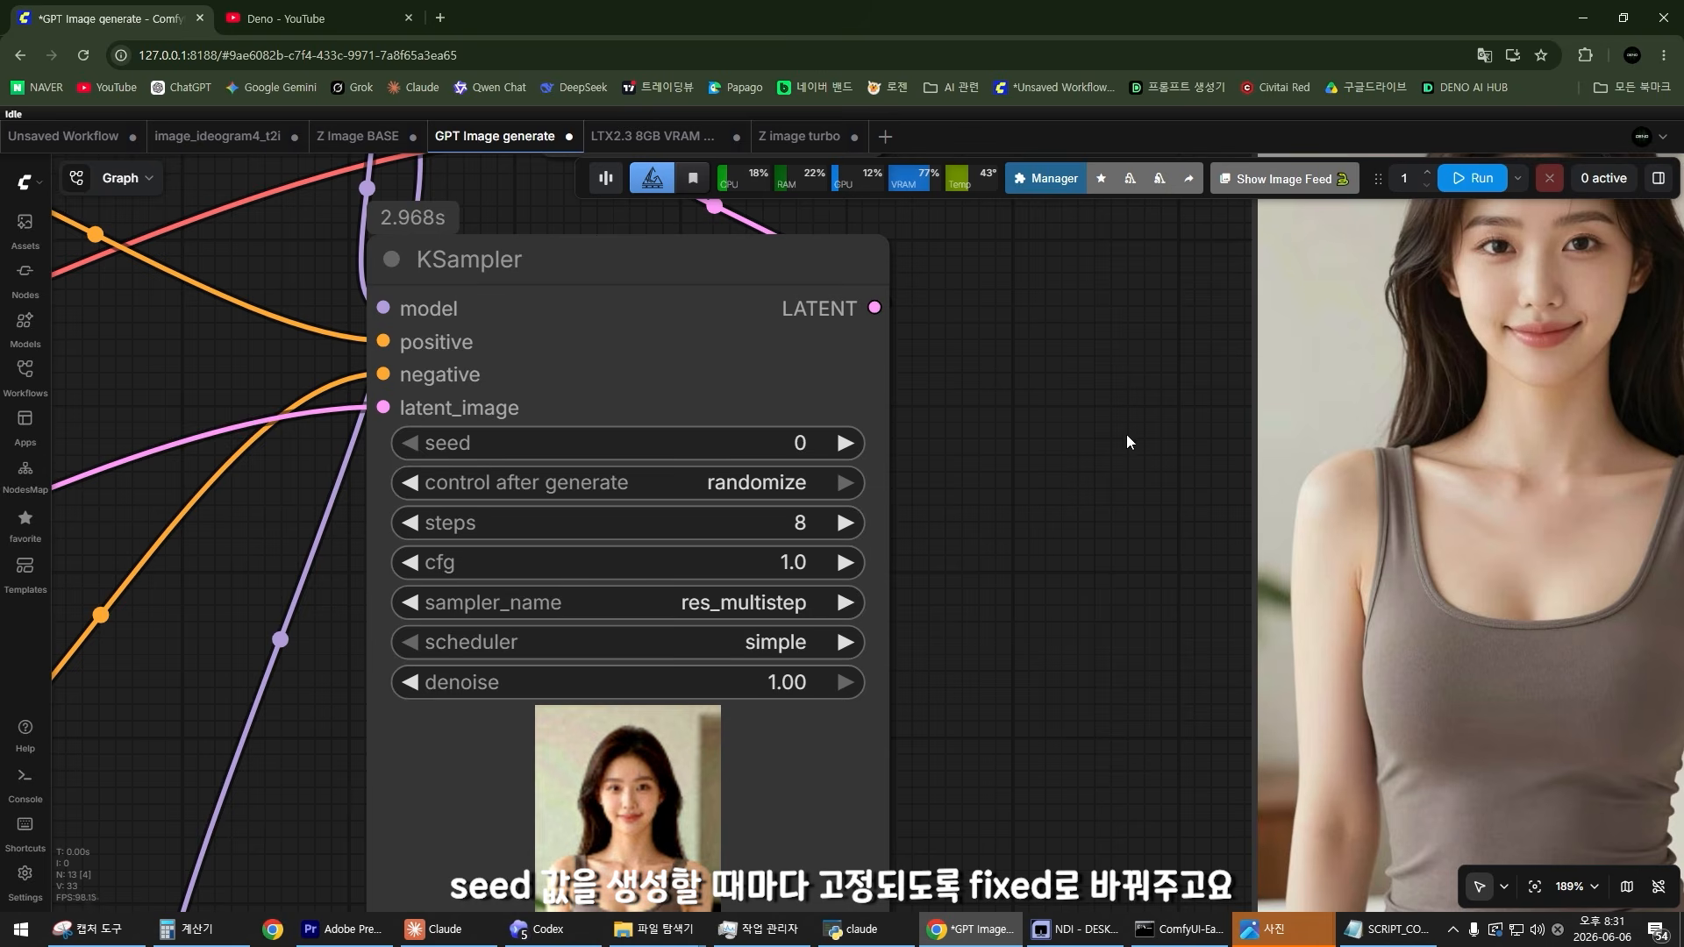
scroll(1118, 443, down, 2)
drag(979, 450, 738, 456)
click(586, 486)
click(611, 489)
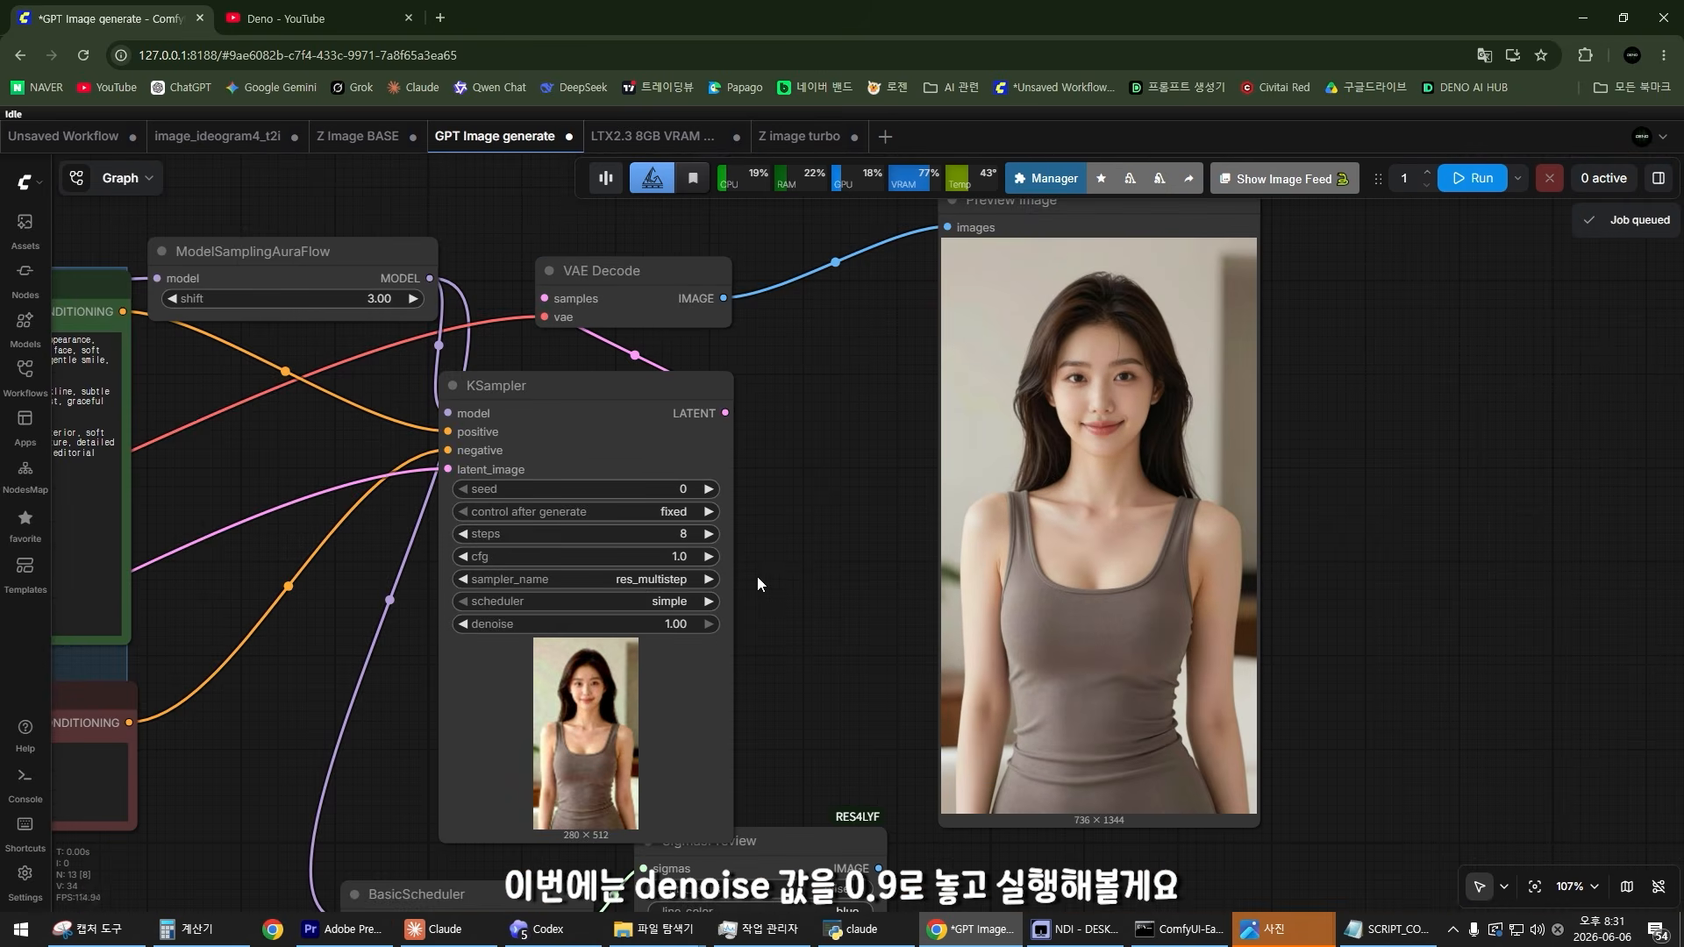
Step: Set the KSampler's denoise to 0.9 and regenerate the portrait
scroll(756, 577, up, 3)
click(642, 638)
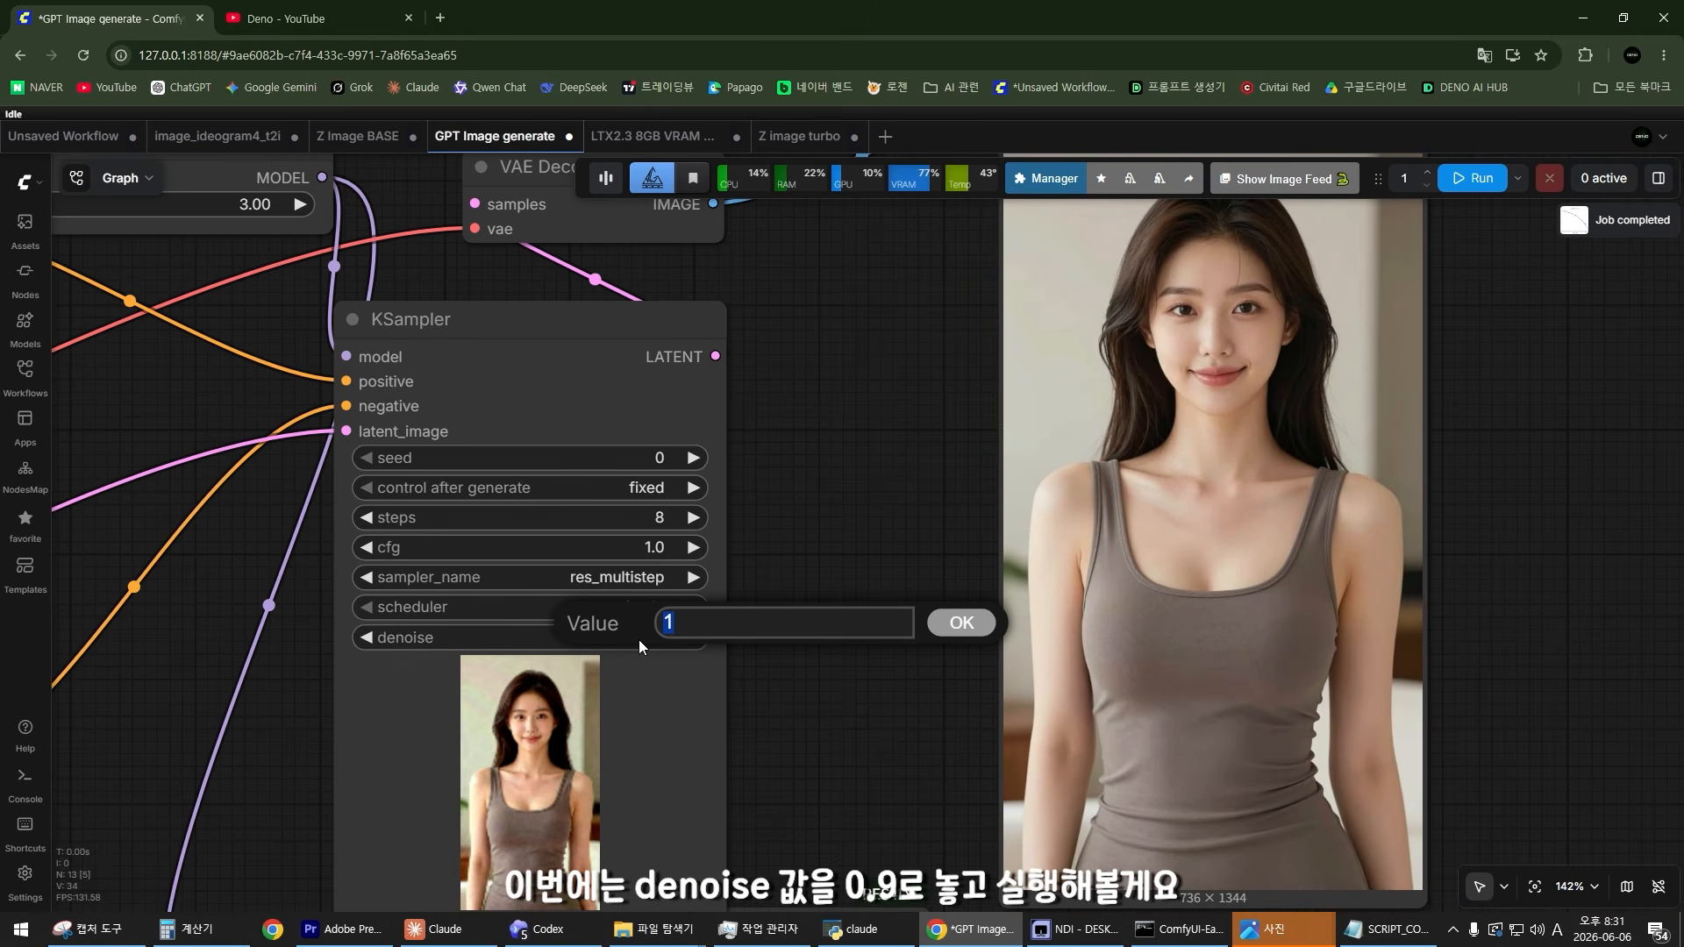
text(0.9)
key(Return)
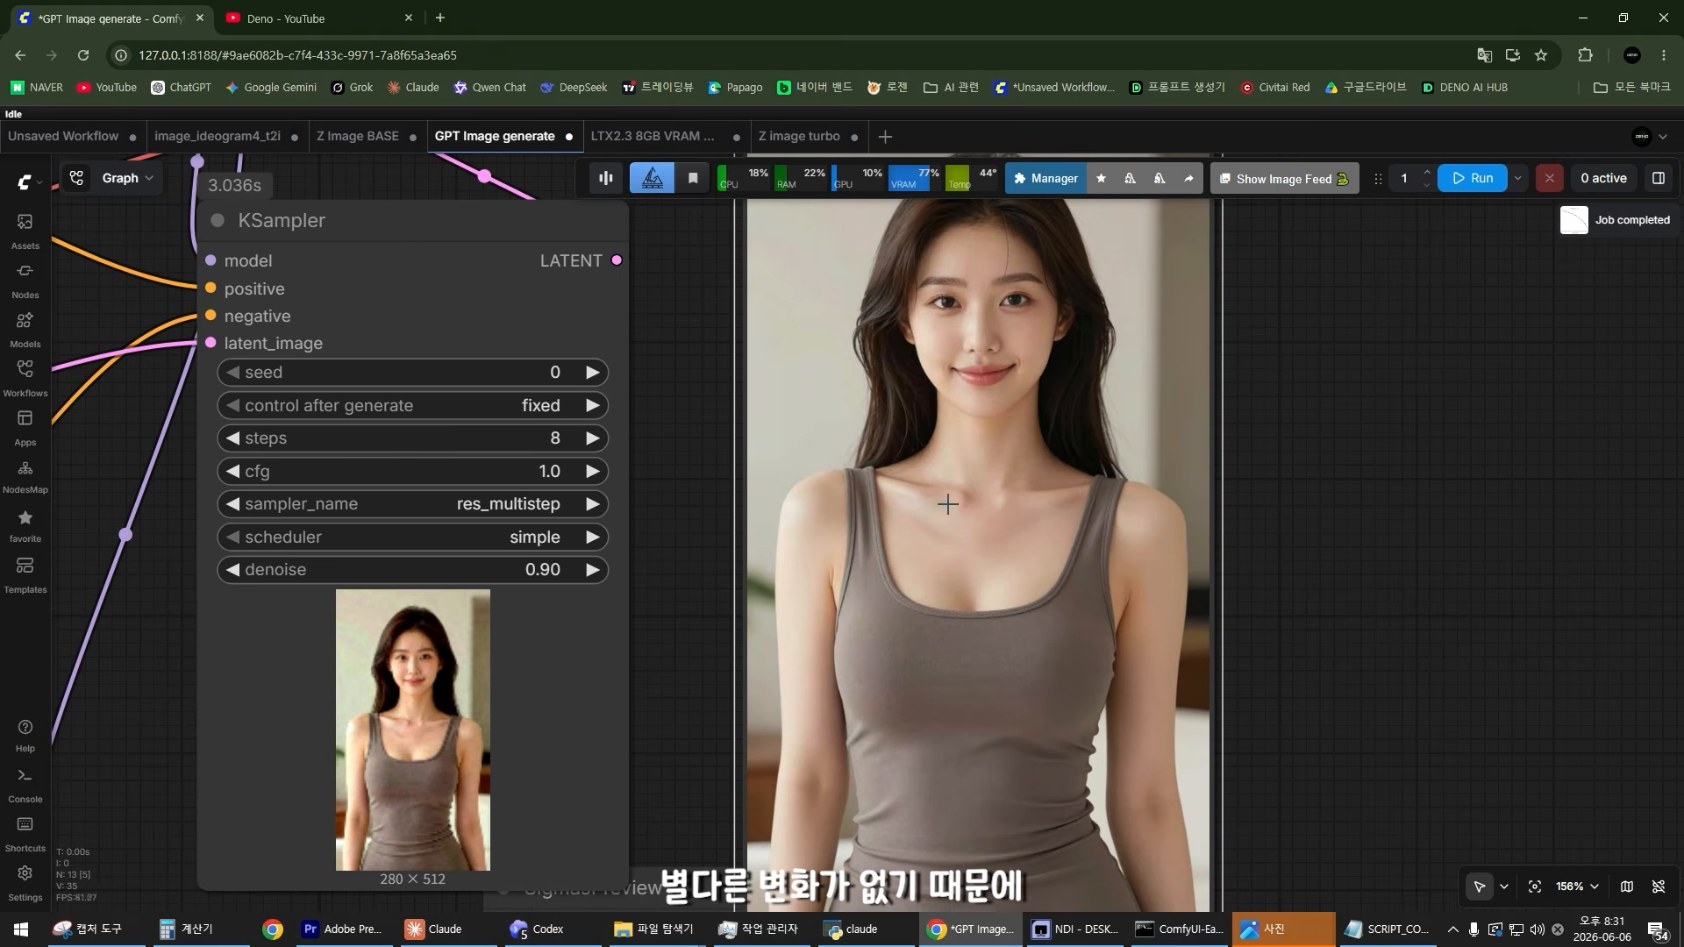
Step: Lower the KSampler's denoise to 0.5, regenerate the portrait and inspect the result up close
click(529, 581)
text(0)
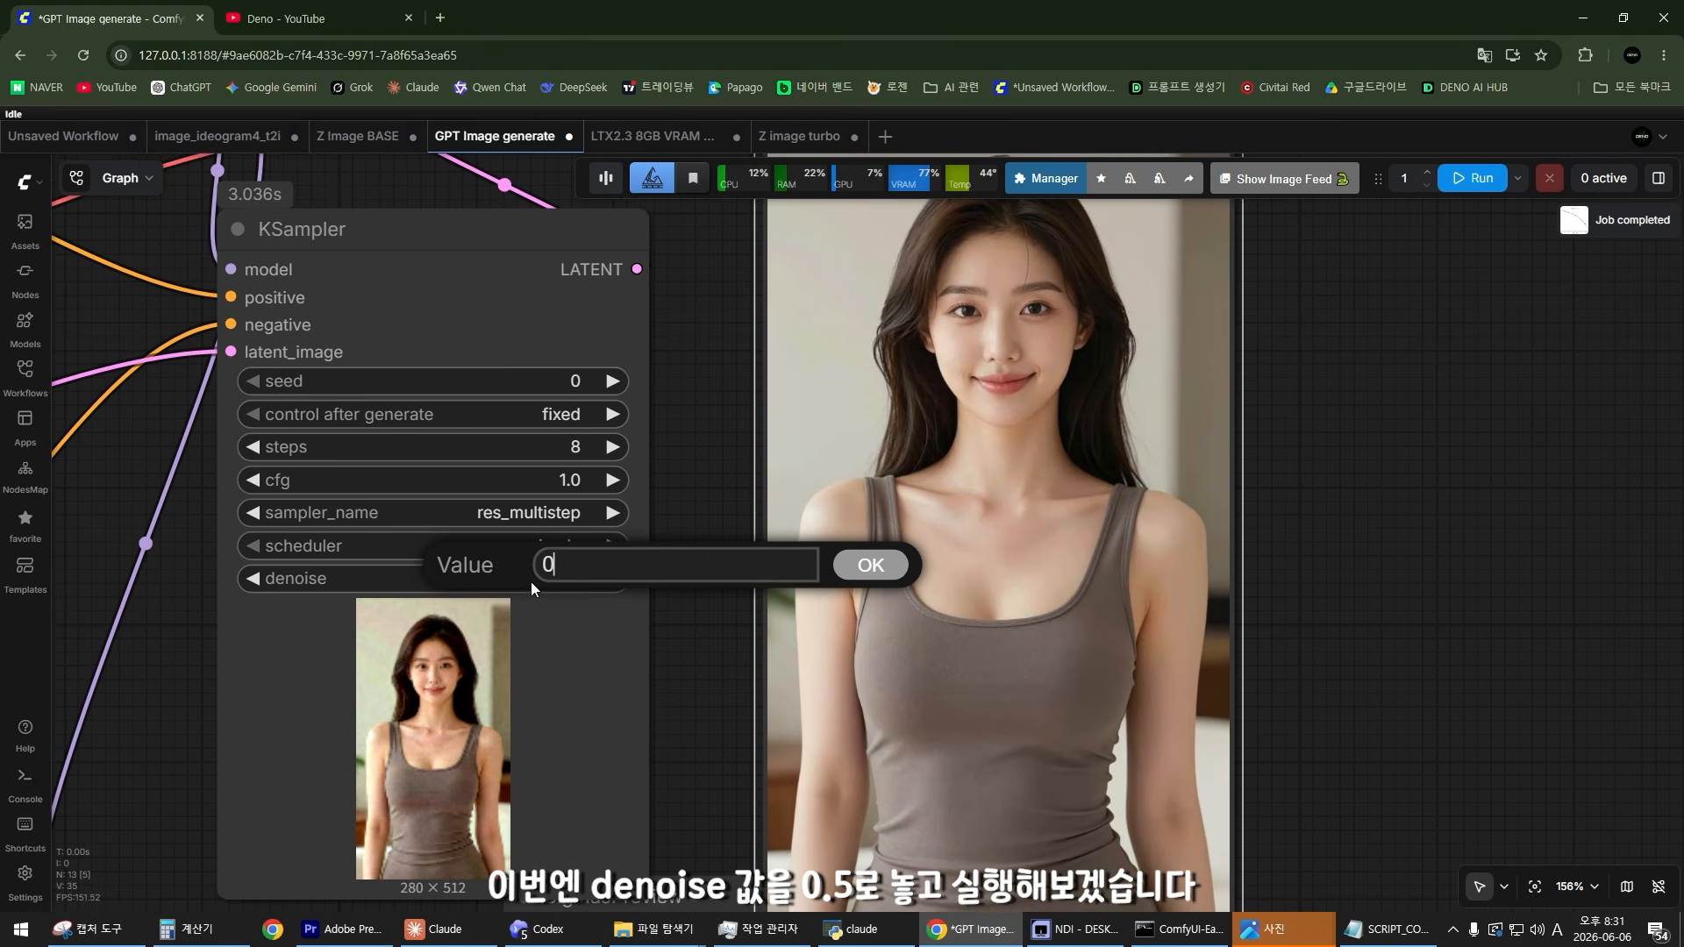
text(.5)
key(Return)
key(ctrl+Return)
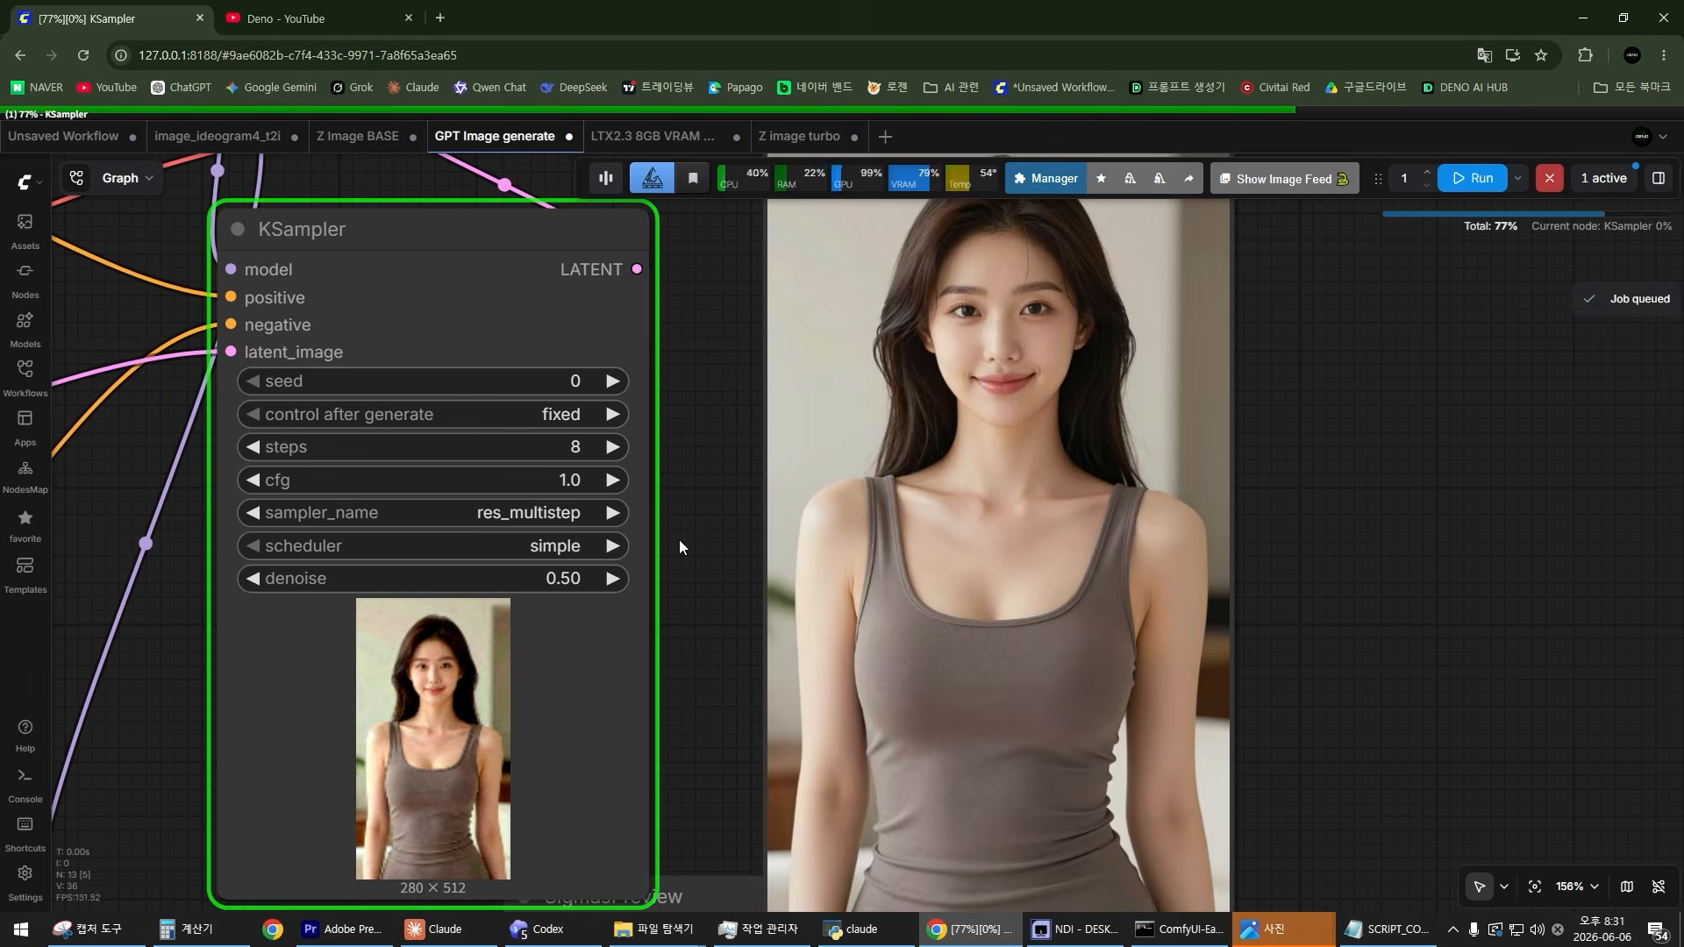
scroll(676, 537, up, 3)
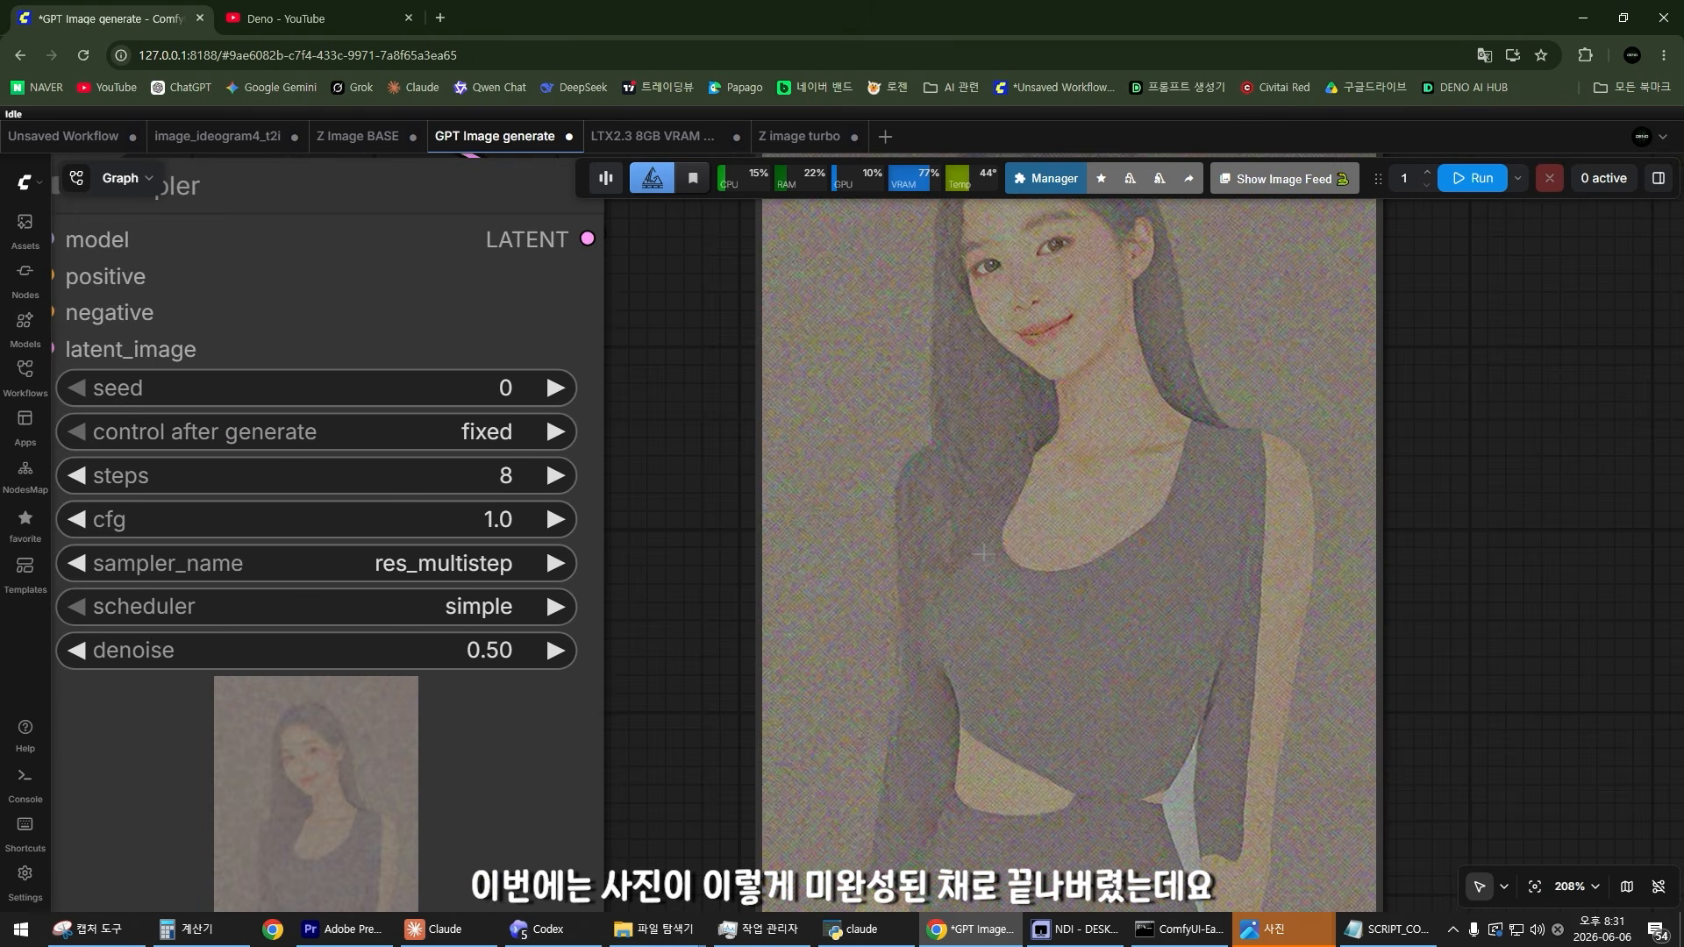
Step: Reduce the KSampler's denoise to 0.3 and regenerate the image
scroll(1056, 396, down, 4)
click(642, 571)
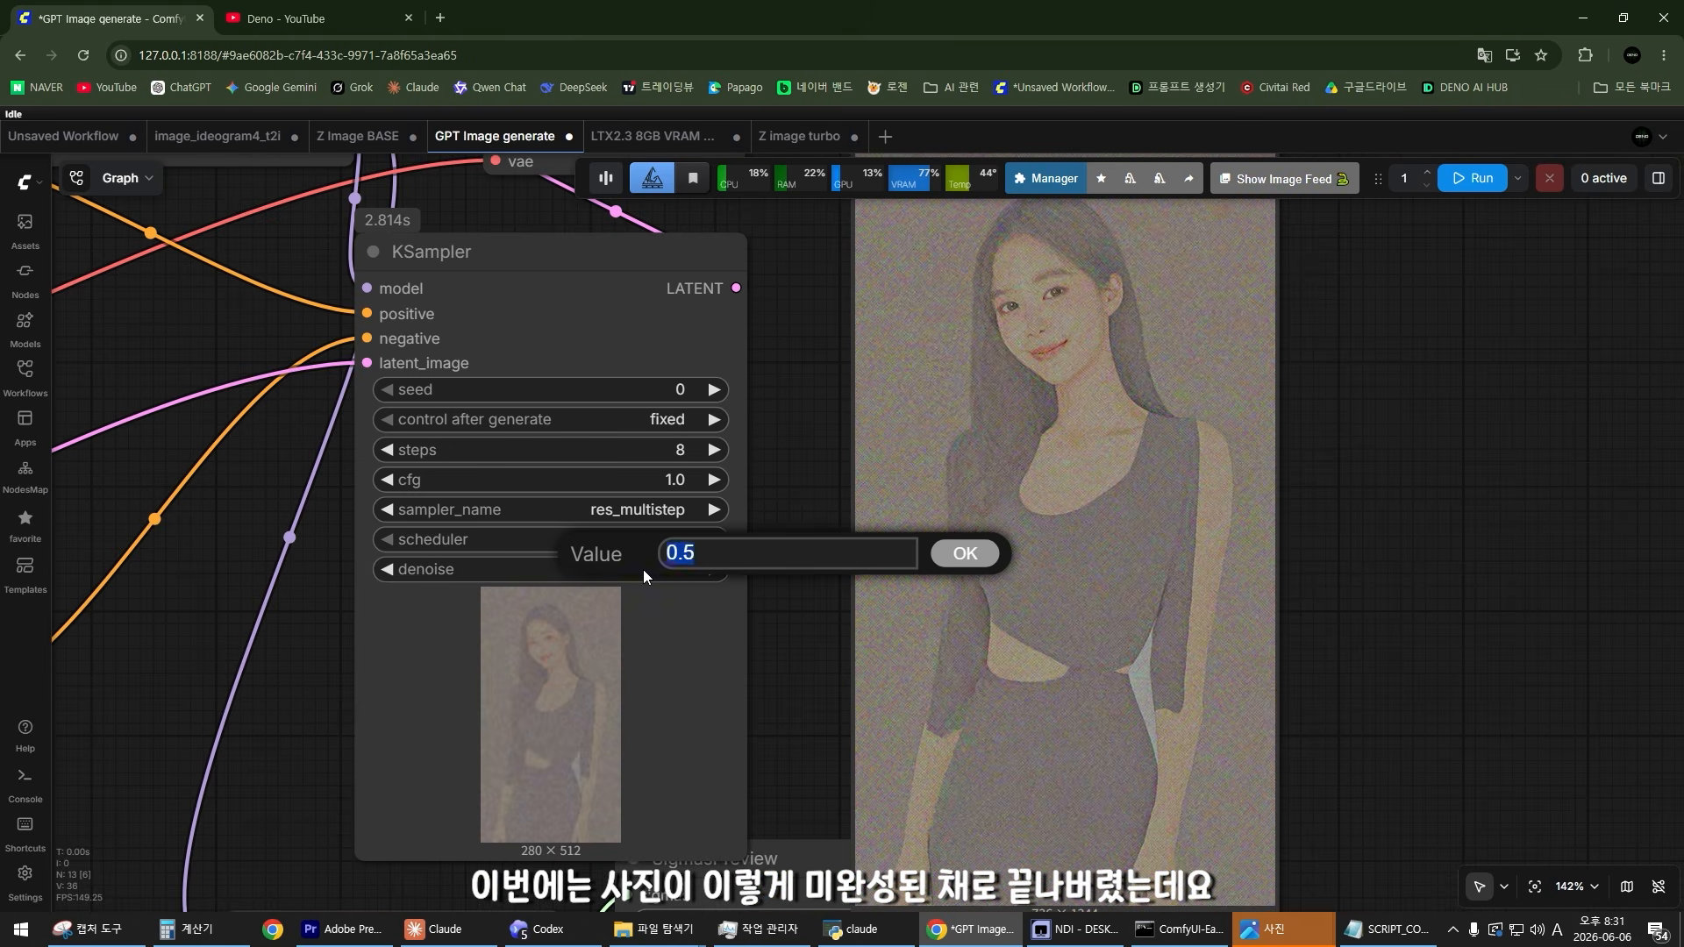
text(0.63)
key(Return)
click(644, 571)
text(0.3)
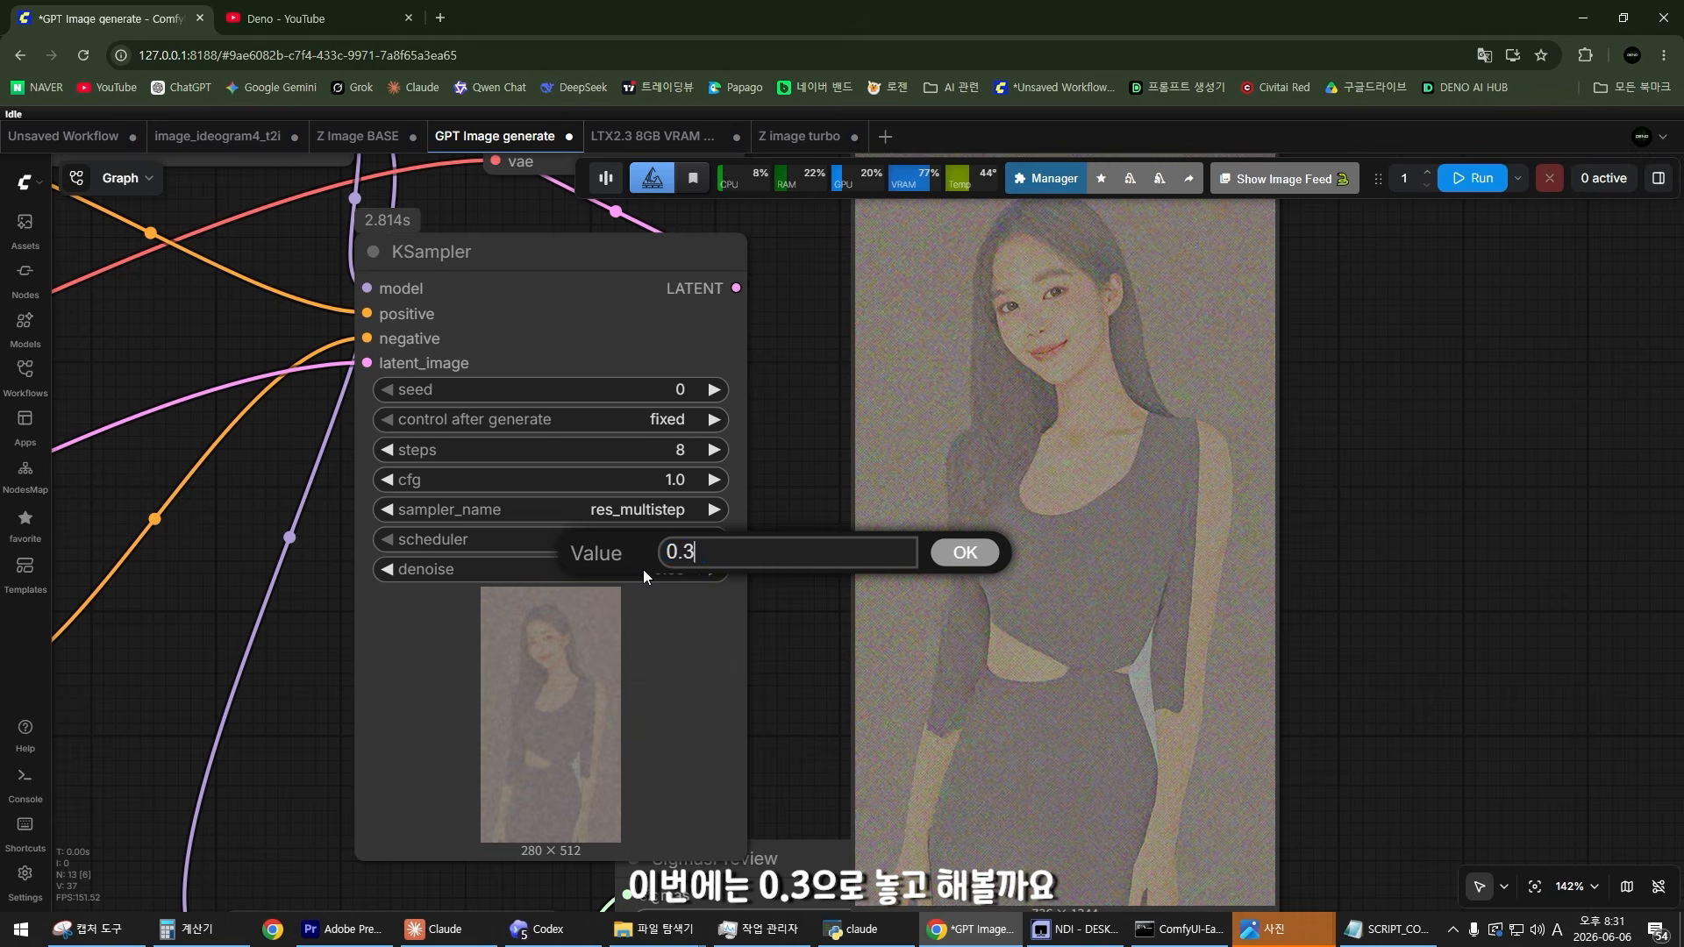
key(Return)
key(ctrl+Return)
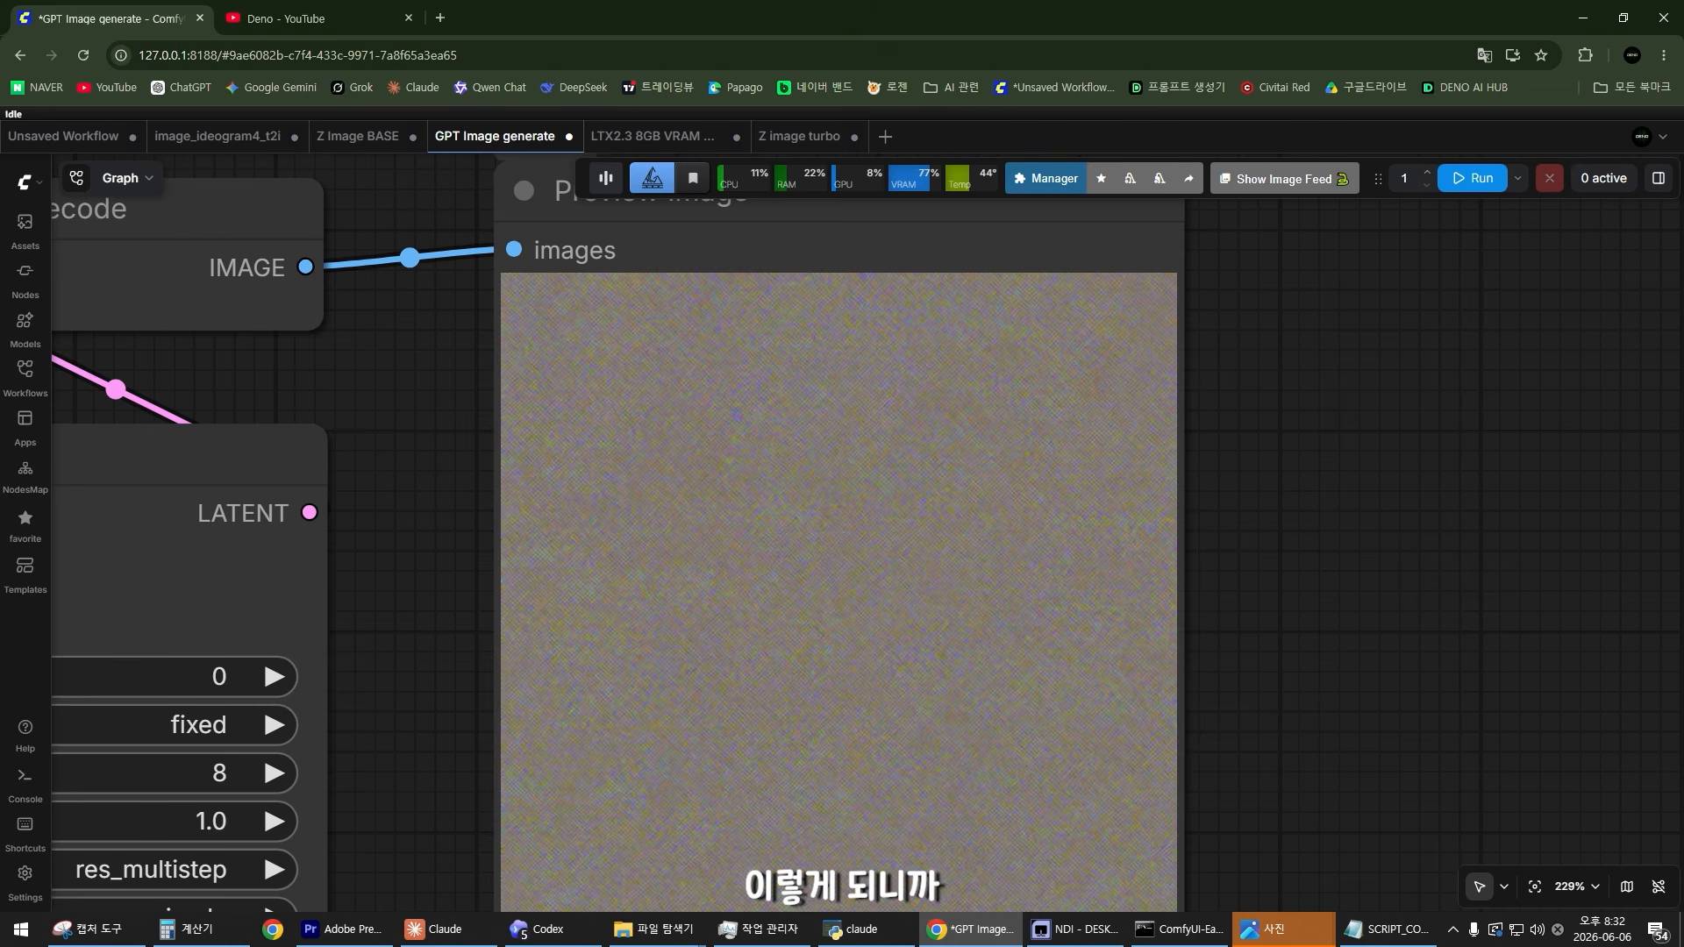
Step: Examine the texture and overall shape of the Preview Image output generated at denoise 0.3
scroll(827, 542, down, 4)
scroll(723, 841, up, 4)
scroll(872, 552, down, 4)
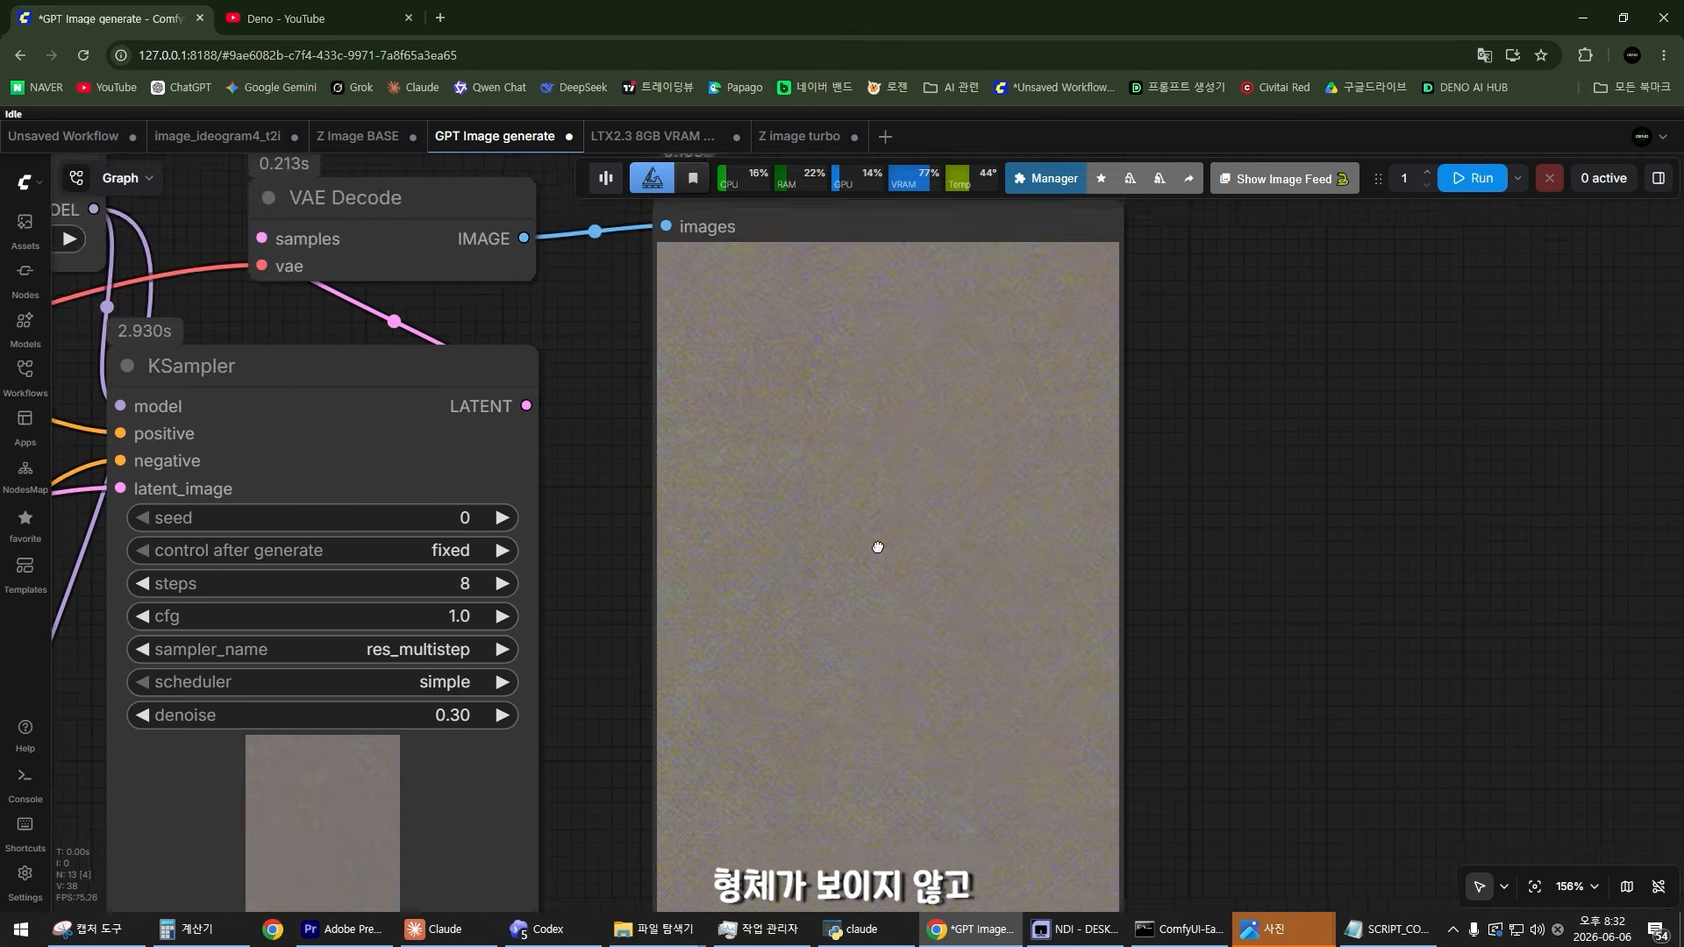
scroll(830, 594, up, 5)
scroll(821, 531, down, 7)
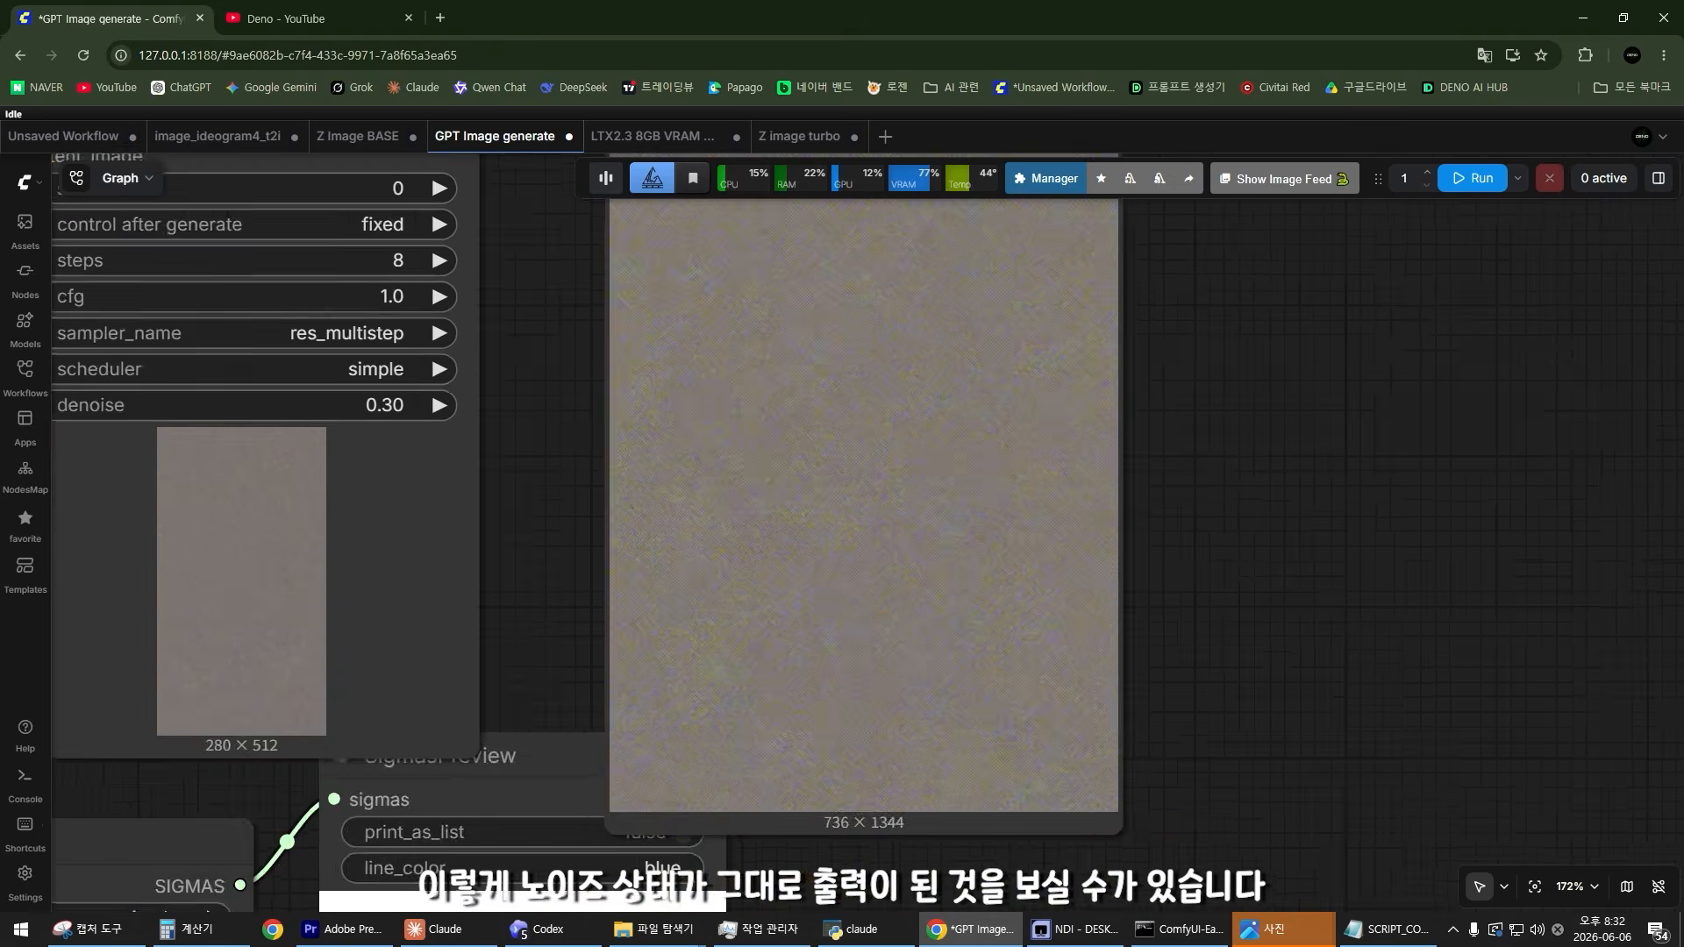
scroll(821, 530, up, 4)
drag(819, 524, 742, 601)
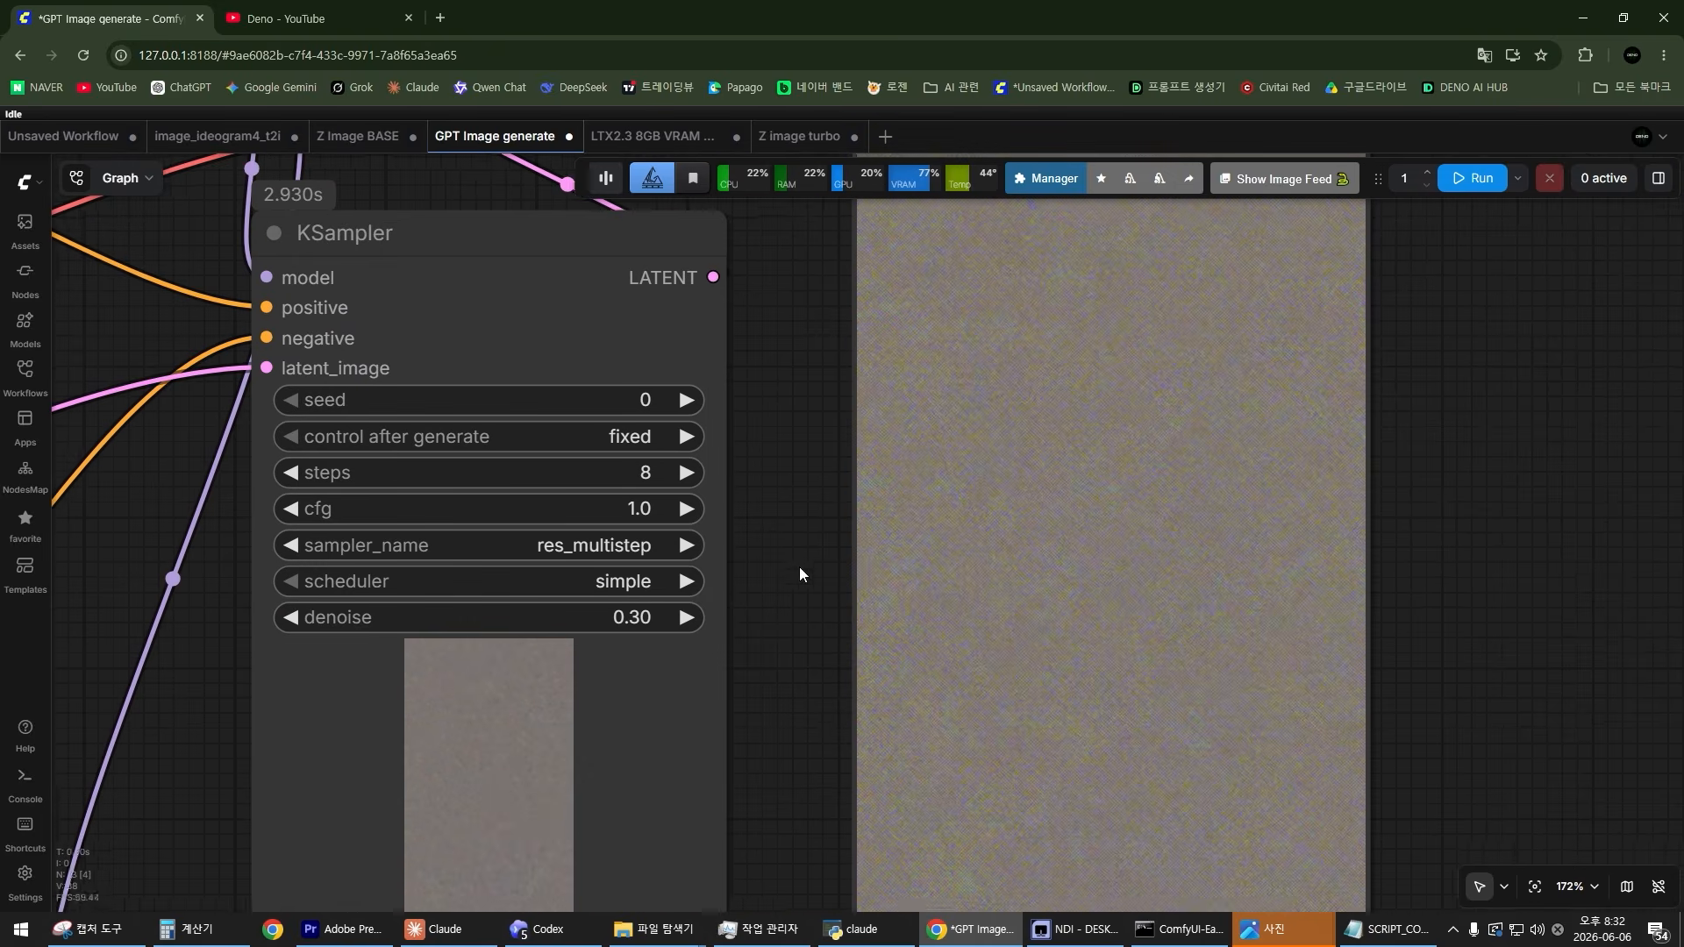
Step: Set the KSampler's denoise to 0.8, regenerate the portrait and inspect the result up close
click(614, 619)
text(0.8)
key(Return)
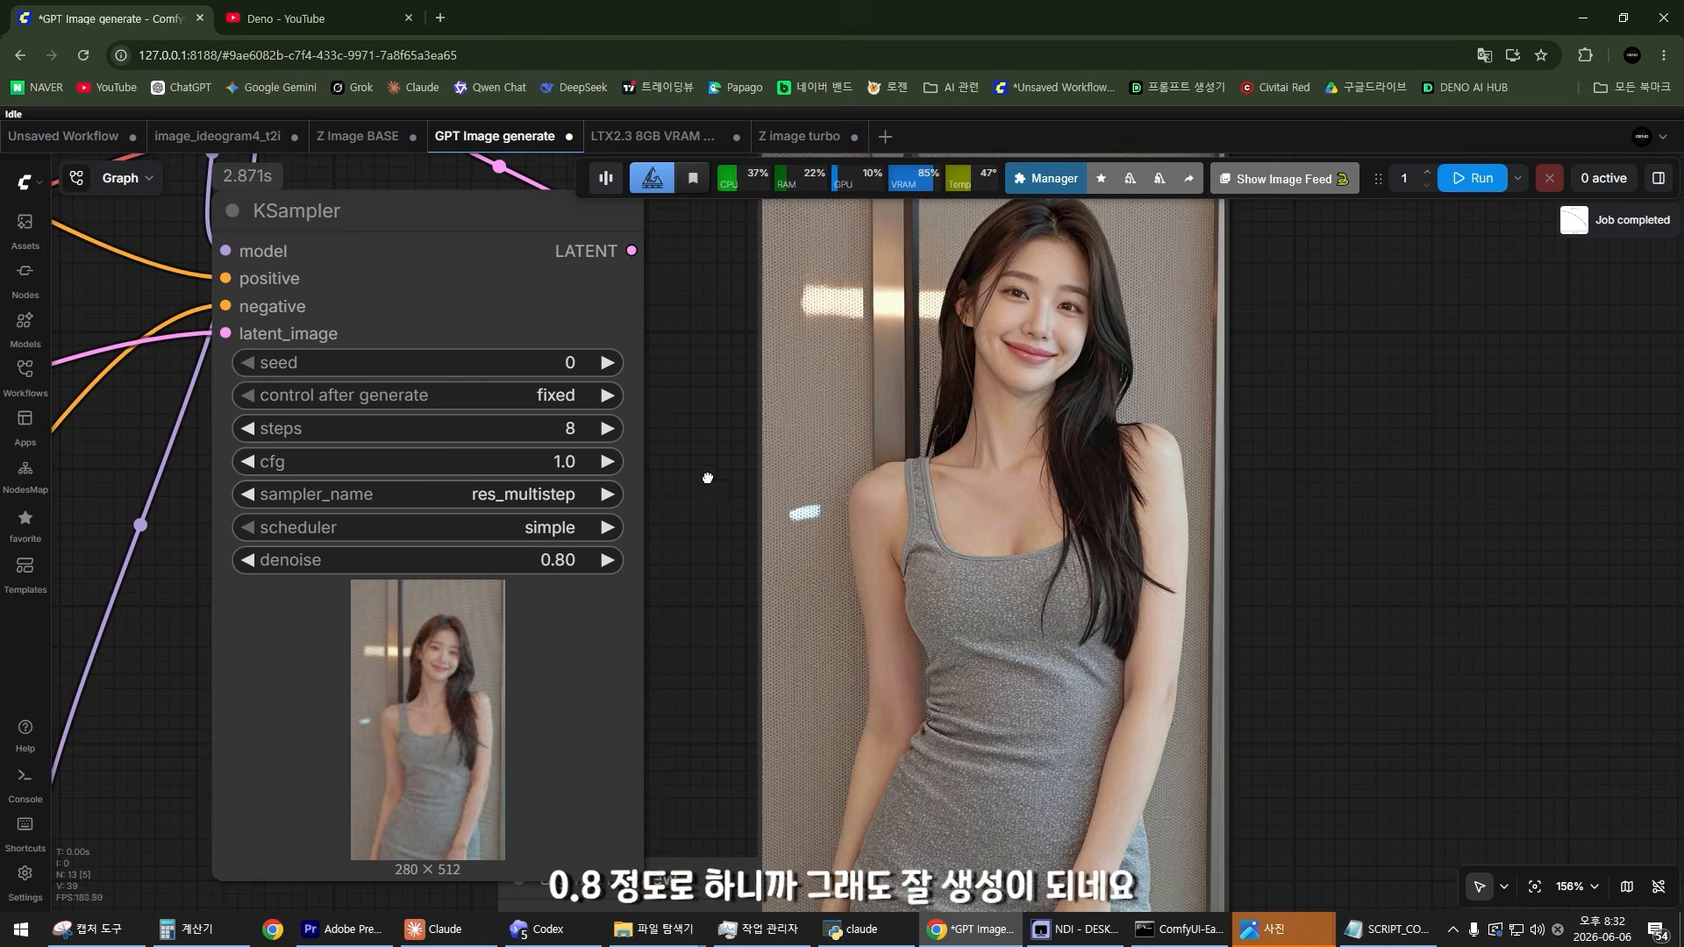
scroll(711, 459, up, 3)
scroll(709, 452, up, 2)
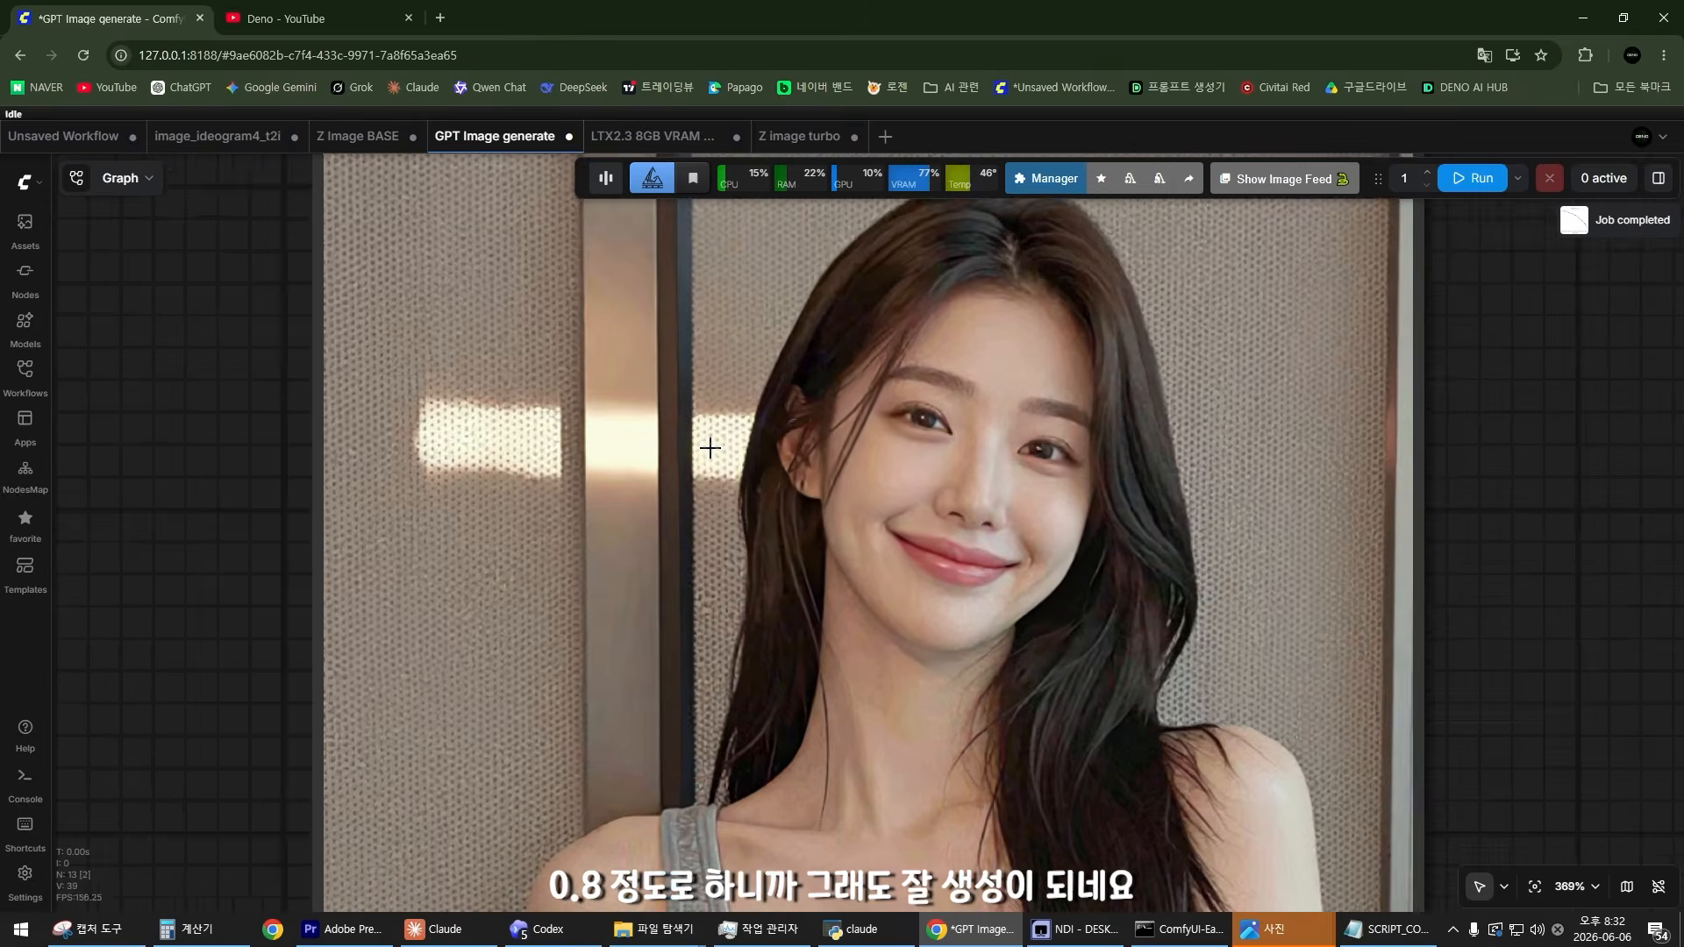
scroll(762, 416, down, 10)
scroll(761, 416, up, 5)
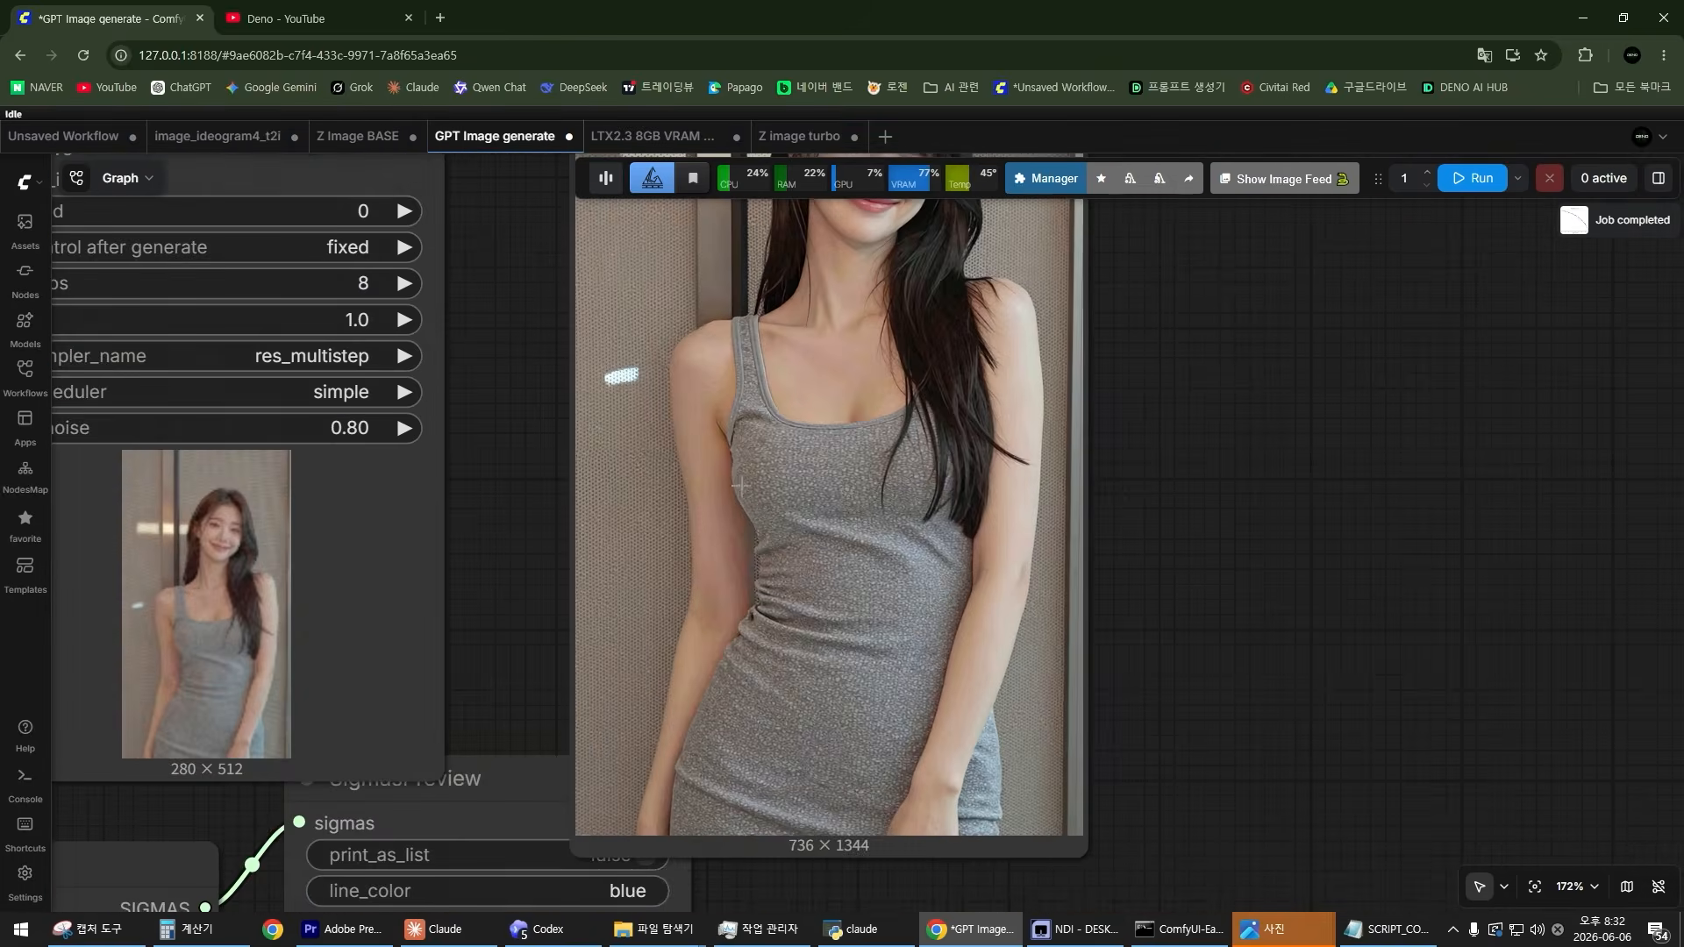
scroll(808, 472, down, 4)
Step: Reposition the Preview Image and SigmasPreview nodes so the SigmasPreview sits clear of the KSampler, beside the BasicScheduler
drag(905, 402, 852, 486)
drag(874, 286, 928, 227)
drag(642, 732, 743, 648)
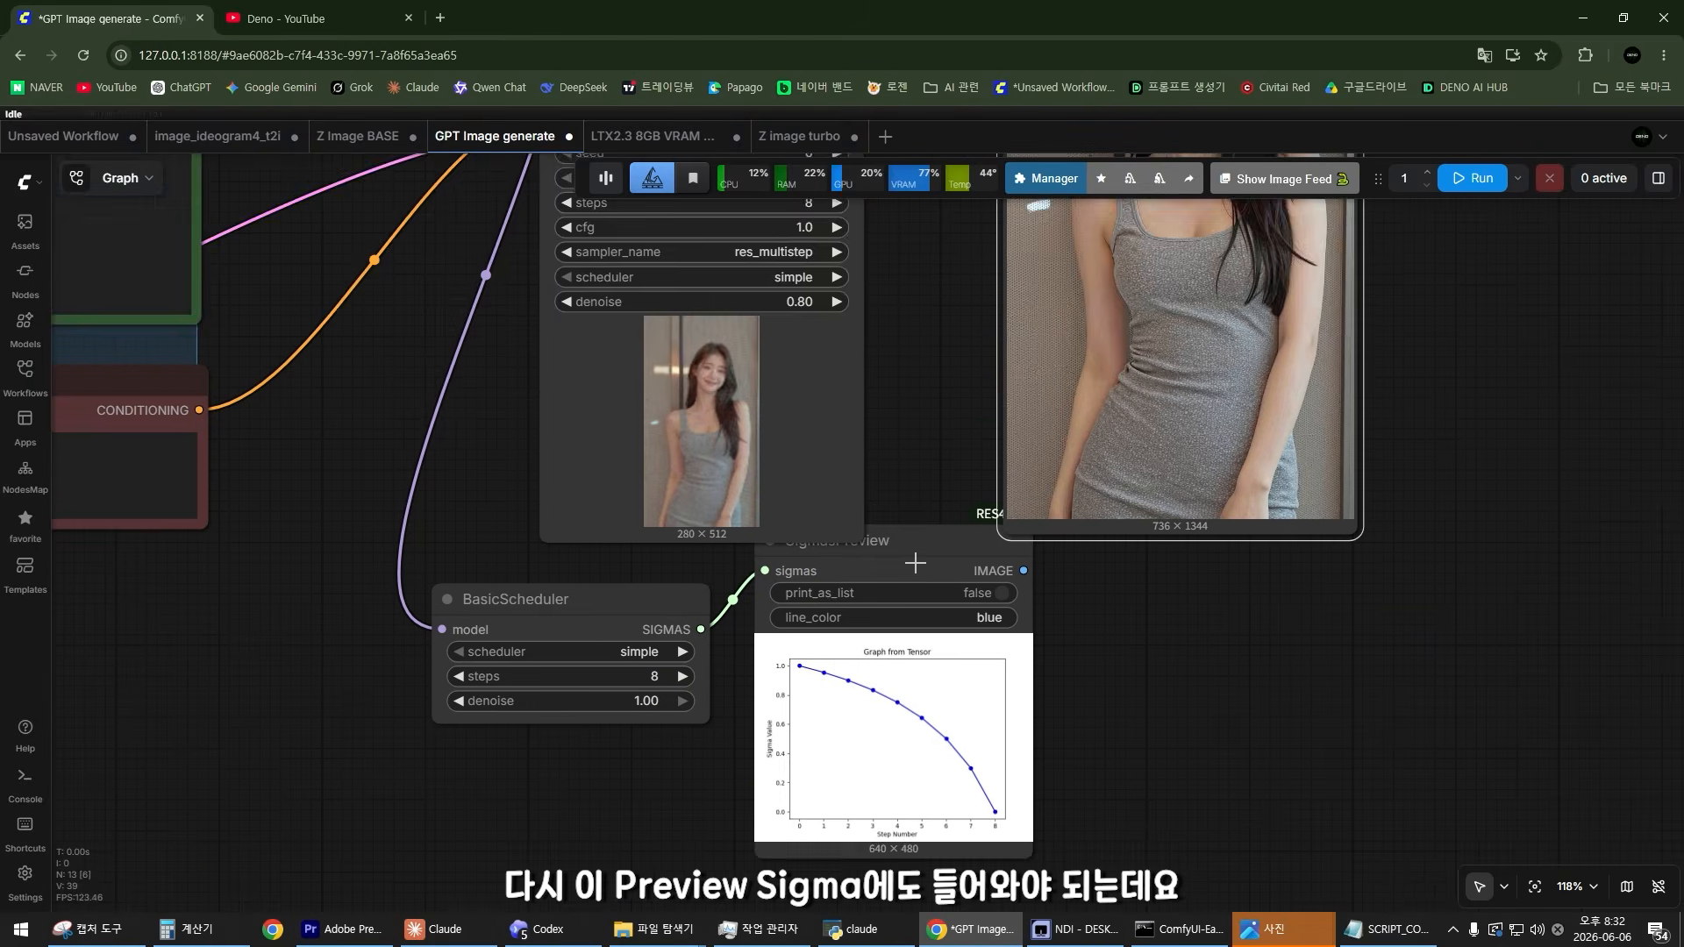
drag(883, 521, 893, 460)
scroll(733, 632, up, 3)
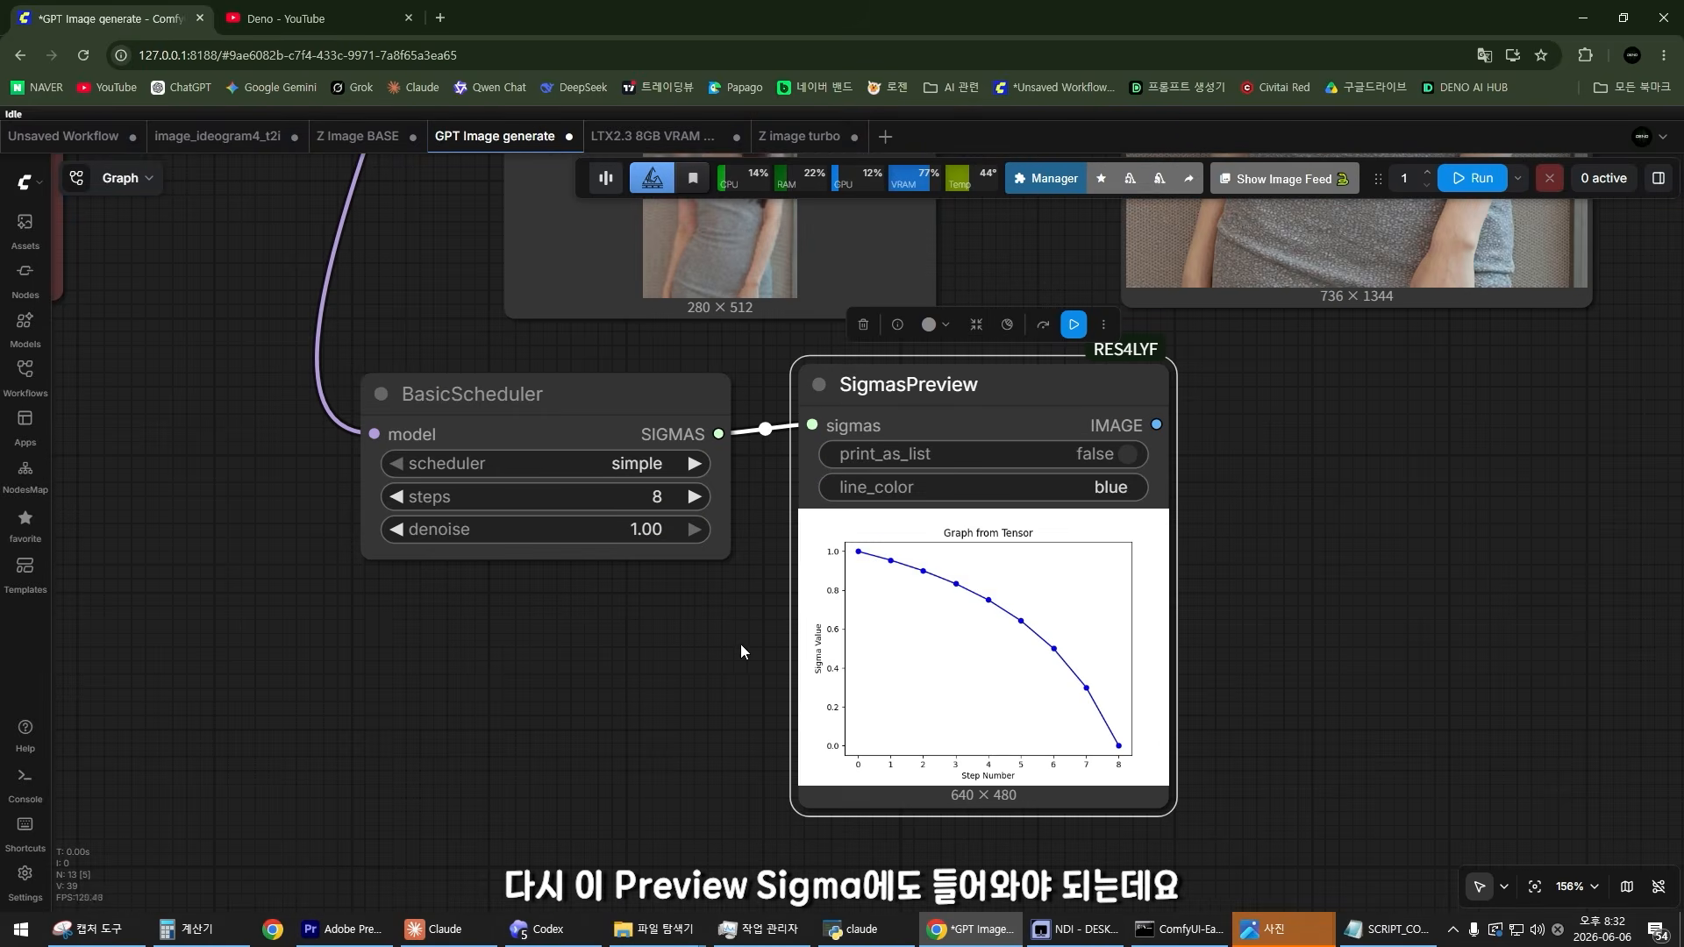
Step: Set the BasicScheduler's denoise to 0.7, keeping the simple scheduler and 8 steps, and rerun the SigmasPreview
scroll(632, 518, up, 4)
scroll(594, 445, up, 3)
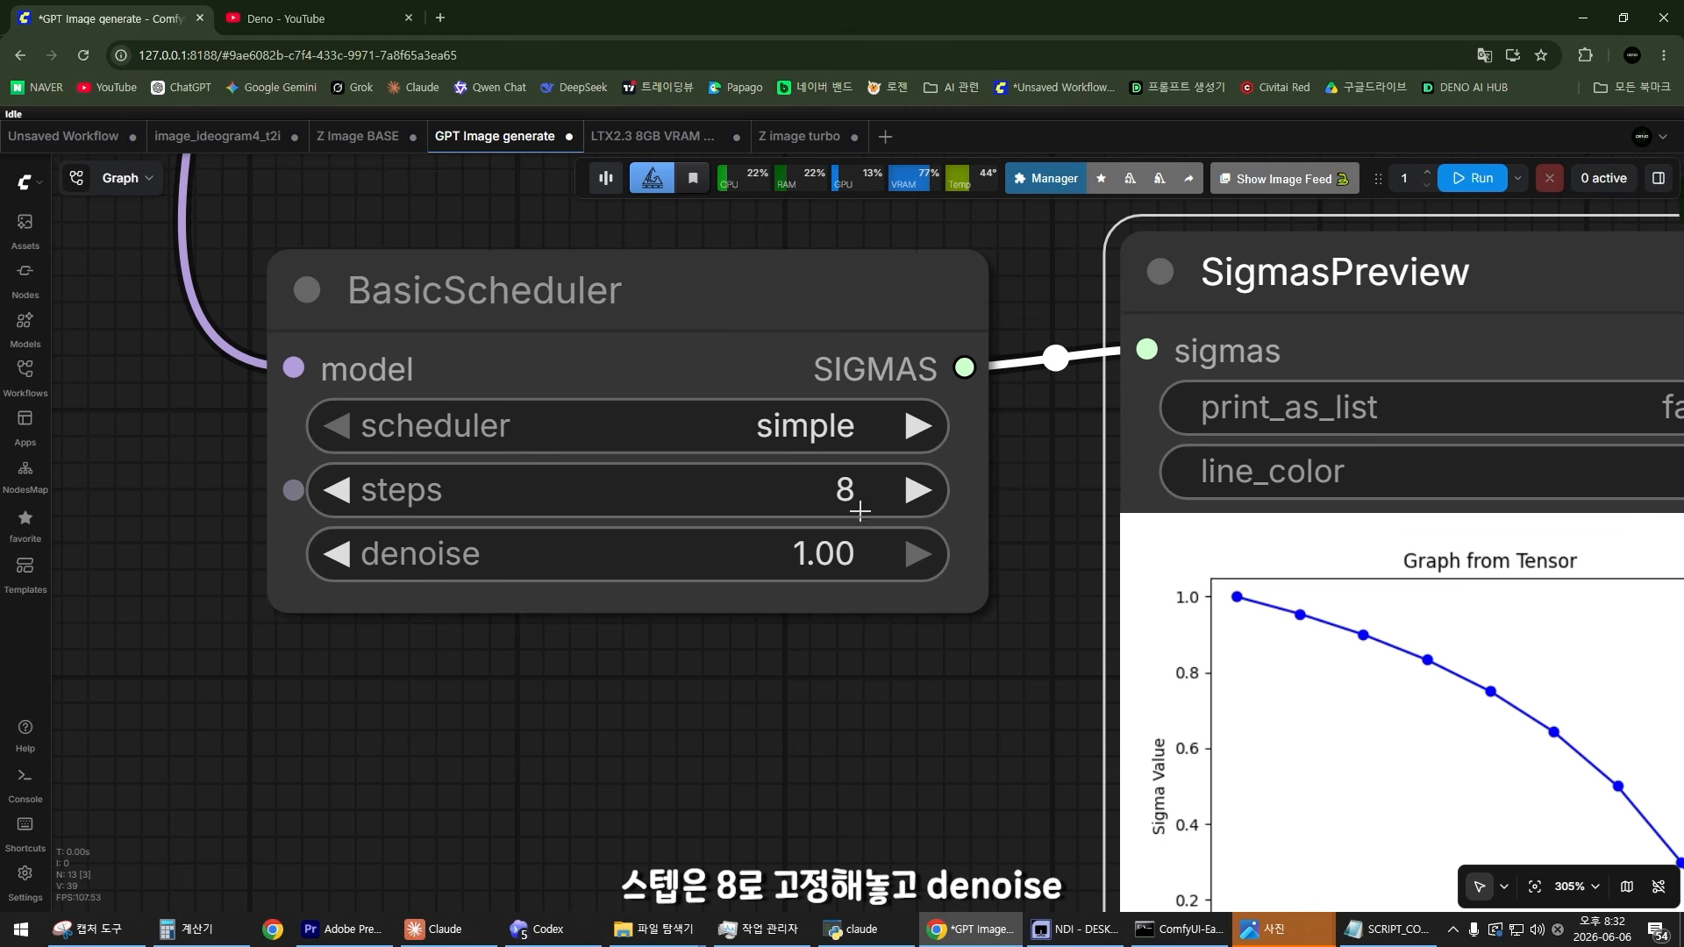
scroll(860, 512, down, 4)
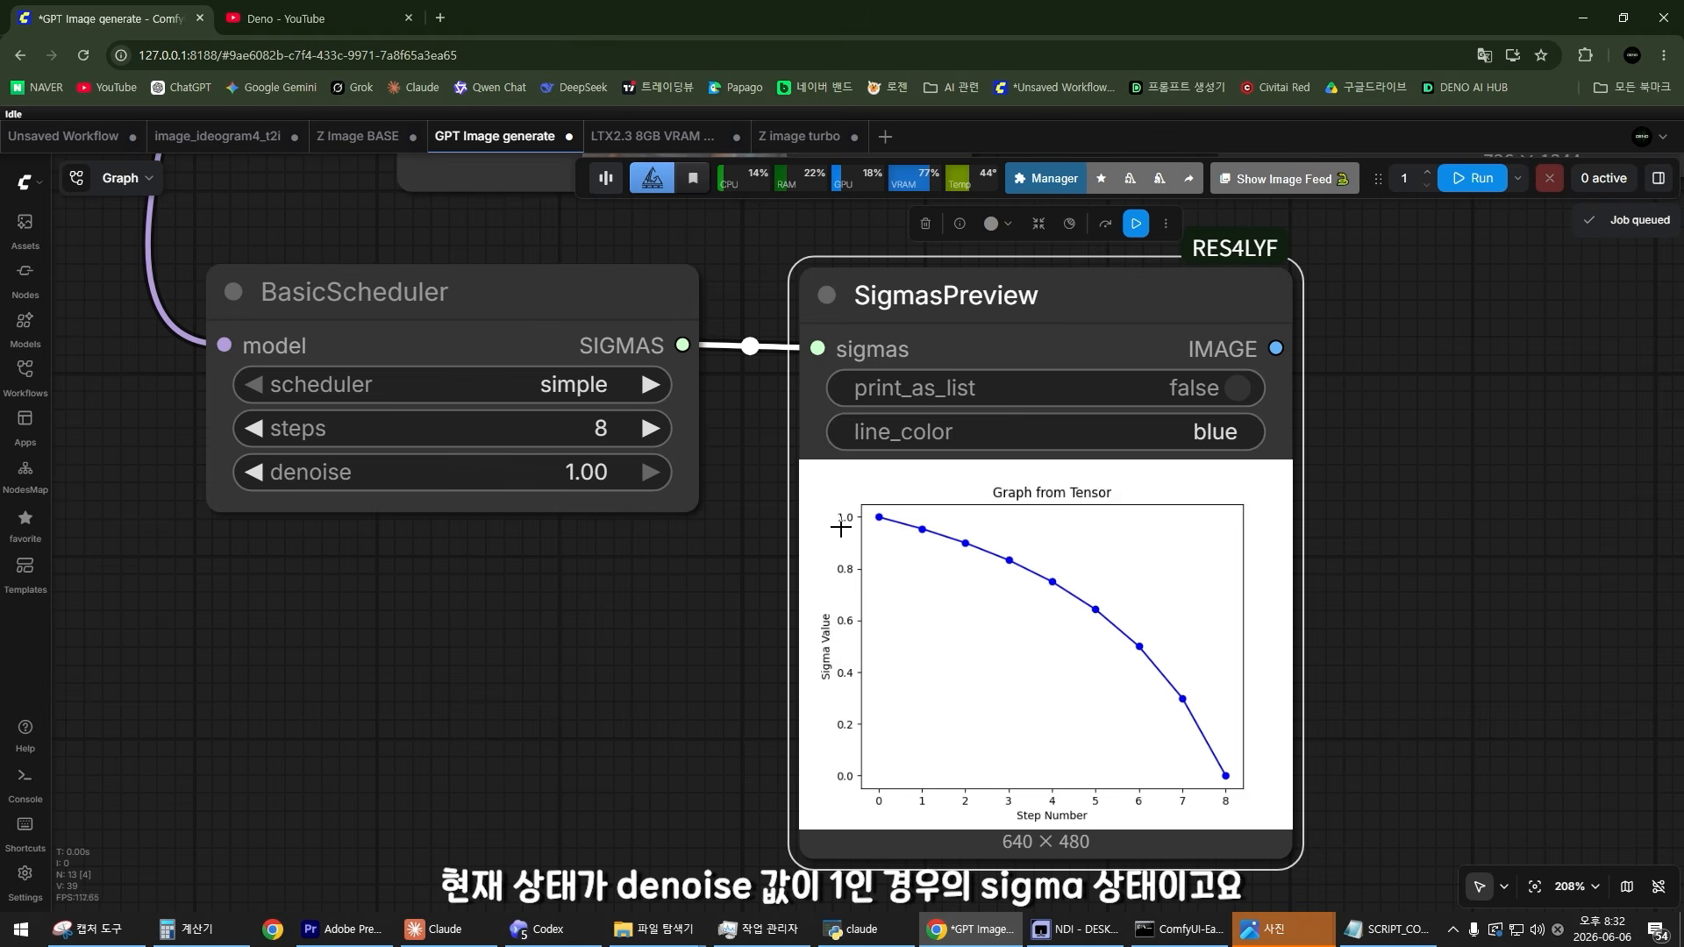
scroll(644, 513, up, 1)
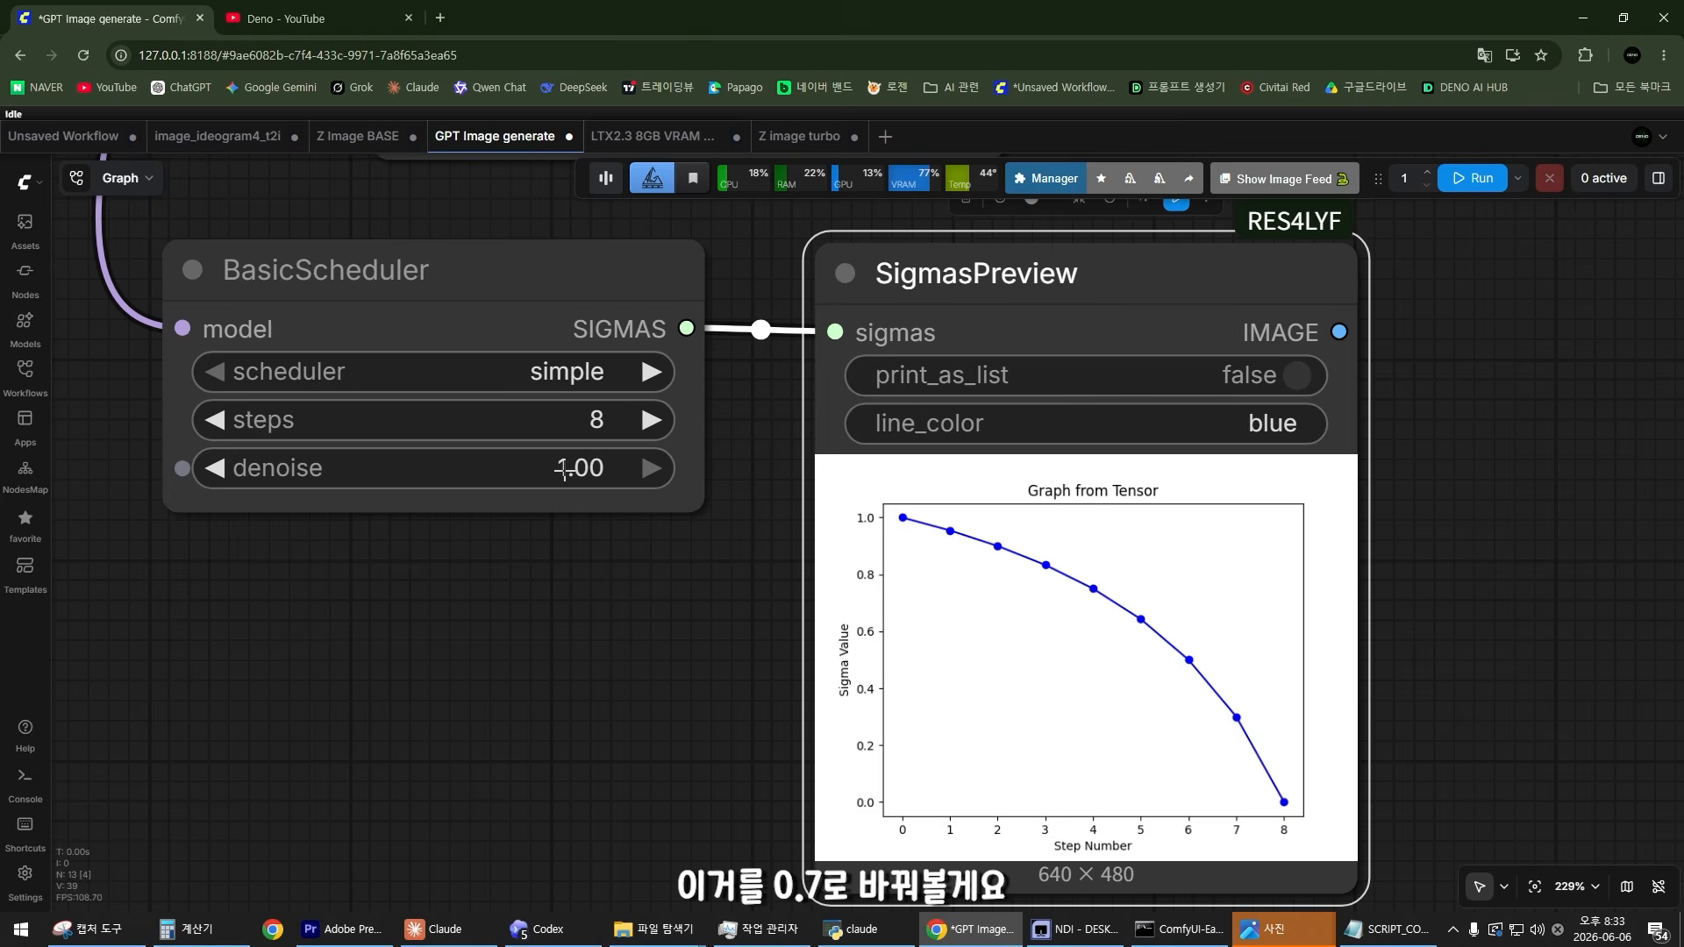
click(526, 467)
text(0.7)
key(Return)
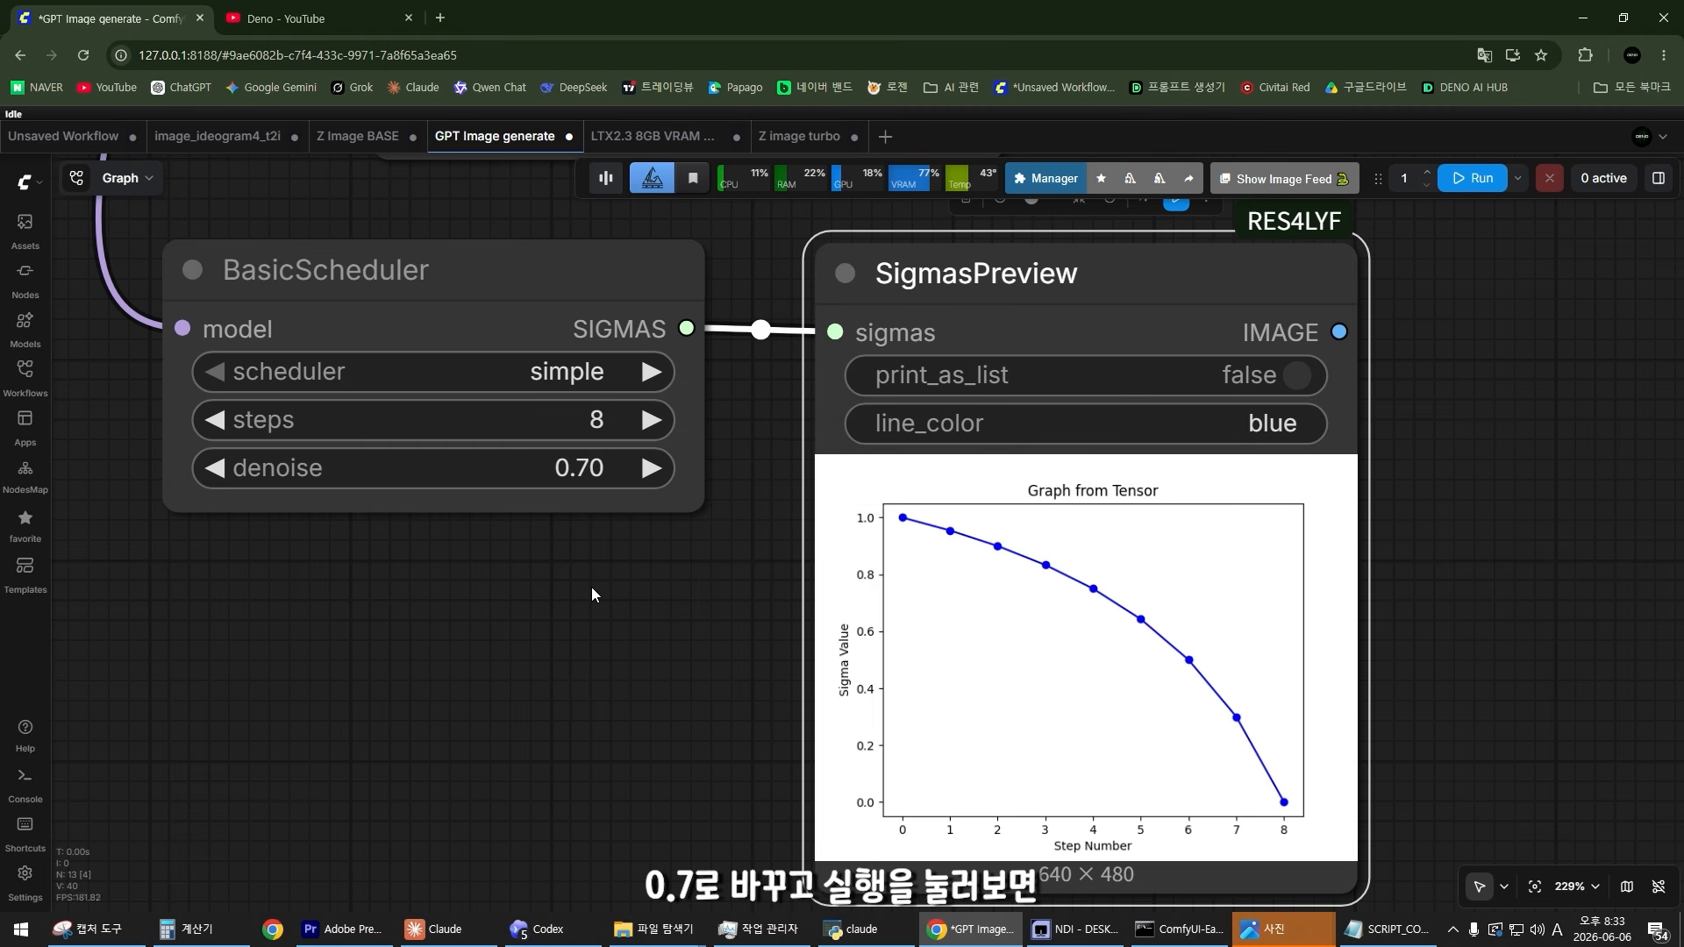
scroll(741, 522, down, 1)
key(ctrl+Return)
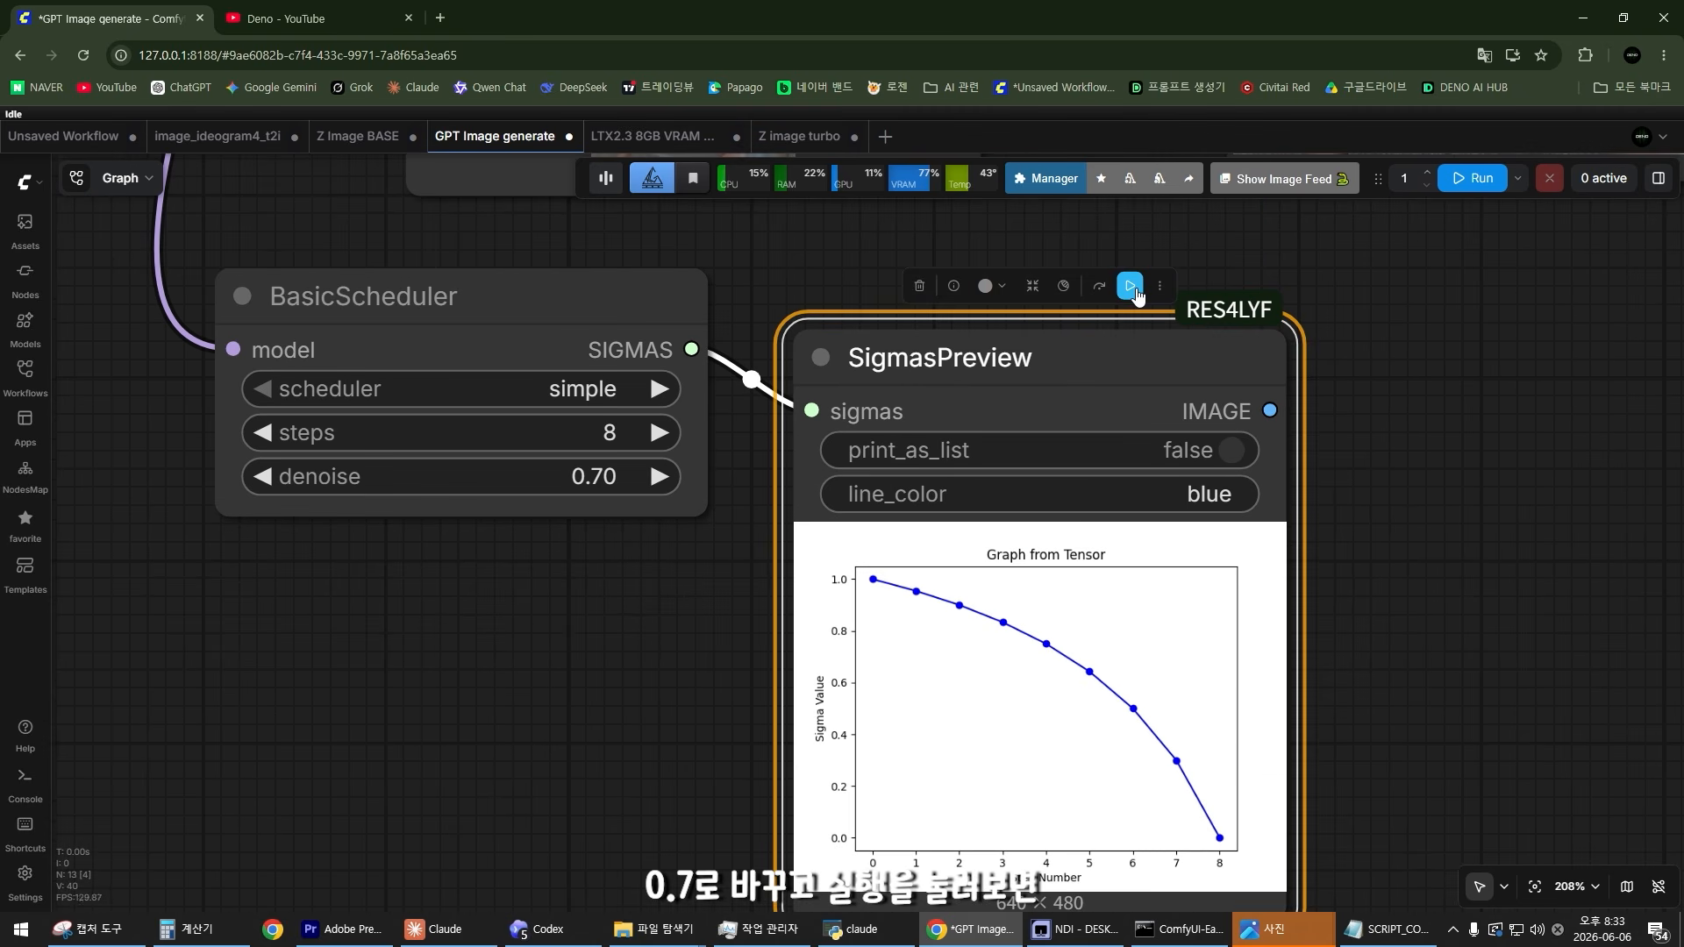
scroll(676, 549, up, 2)
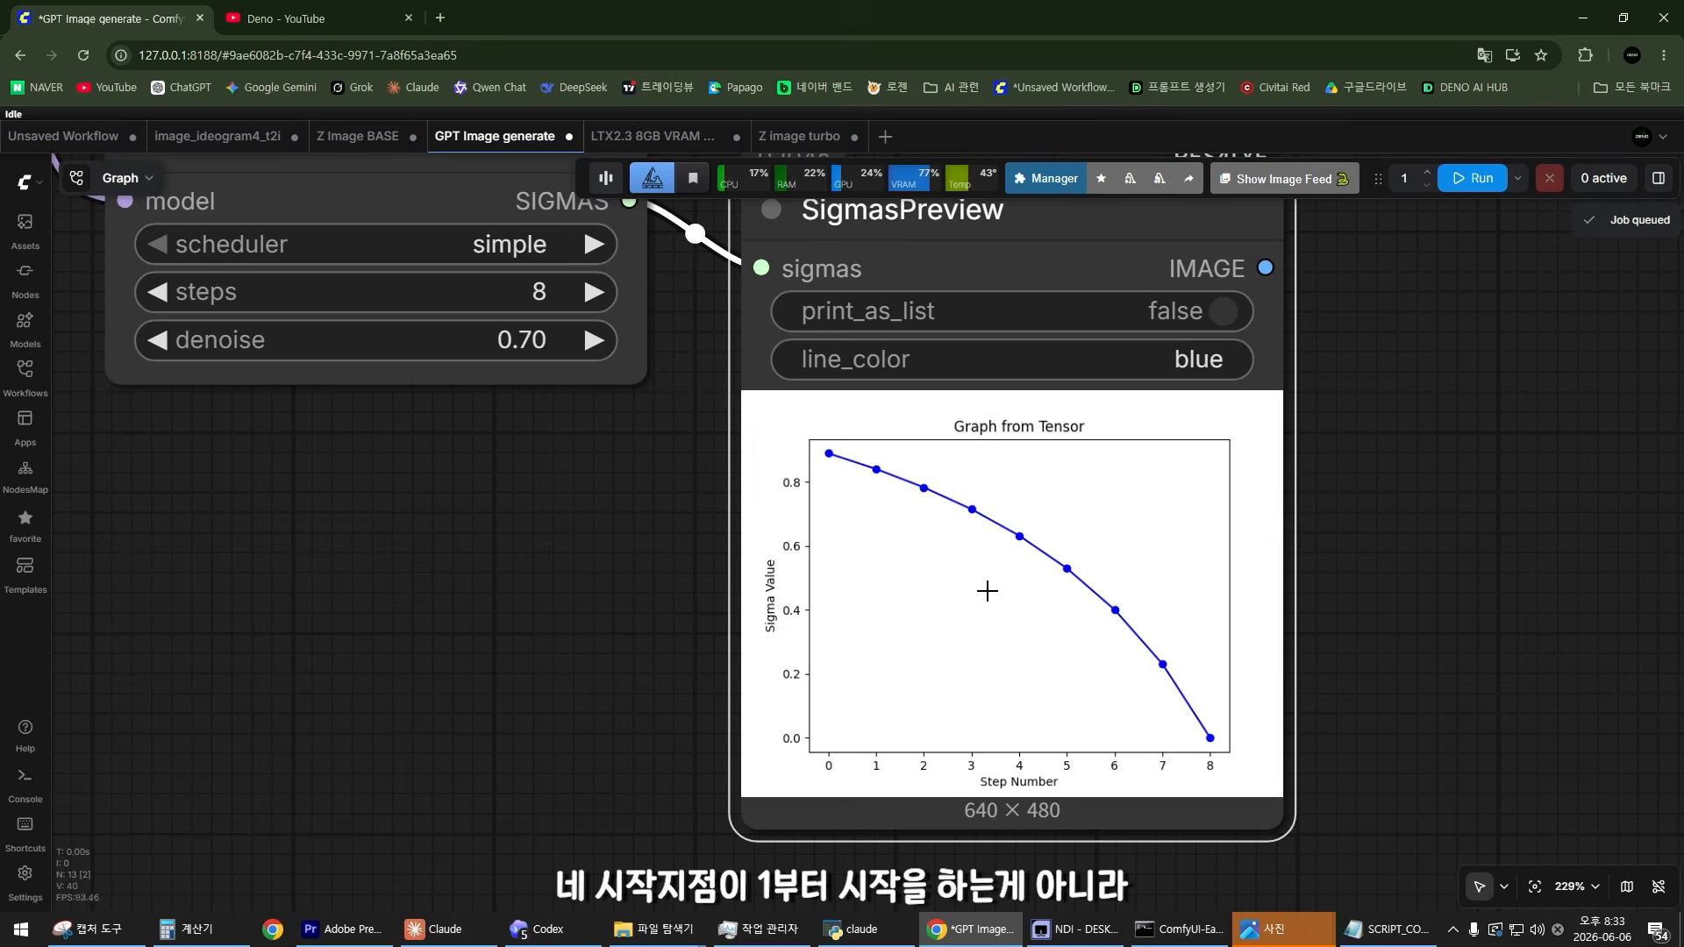
Step: Lower the BasicScheduler's denoise to 0.5, rerun the SigmasPreview and examine where the sigma curve starts
scroll(985, 591, up, 1)
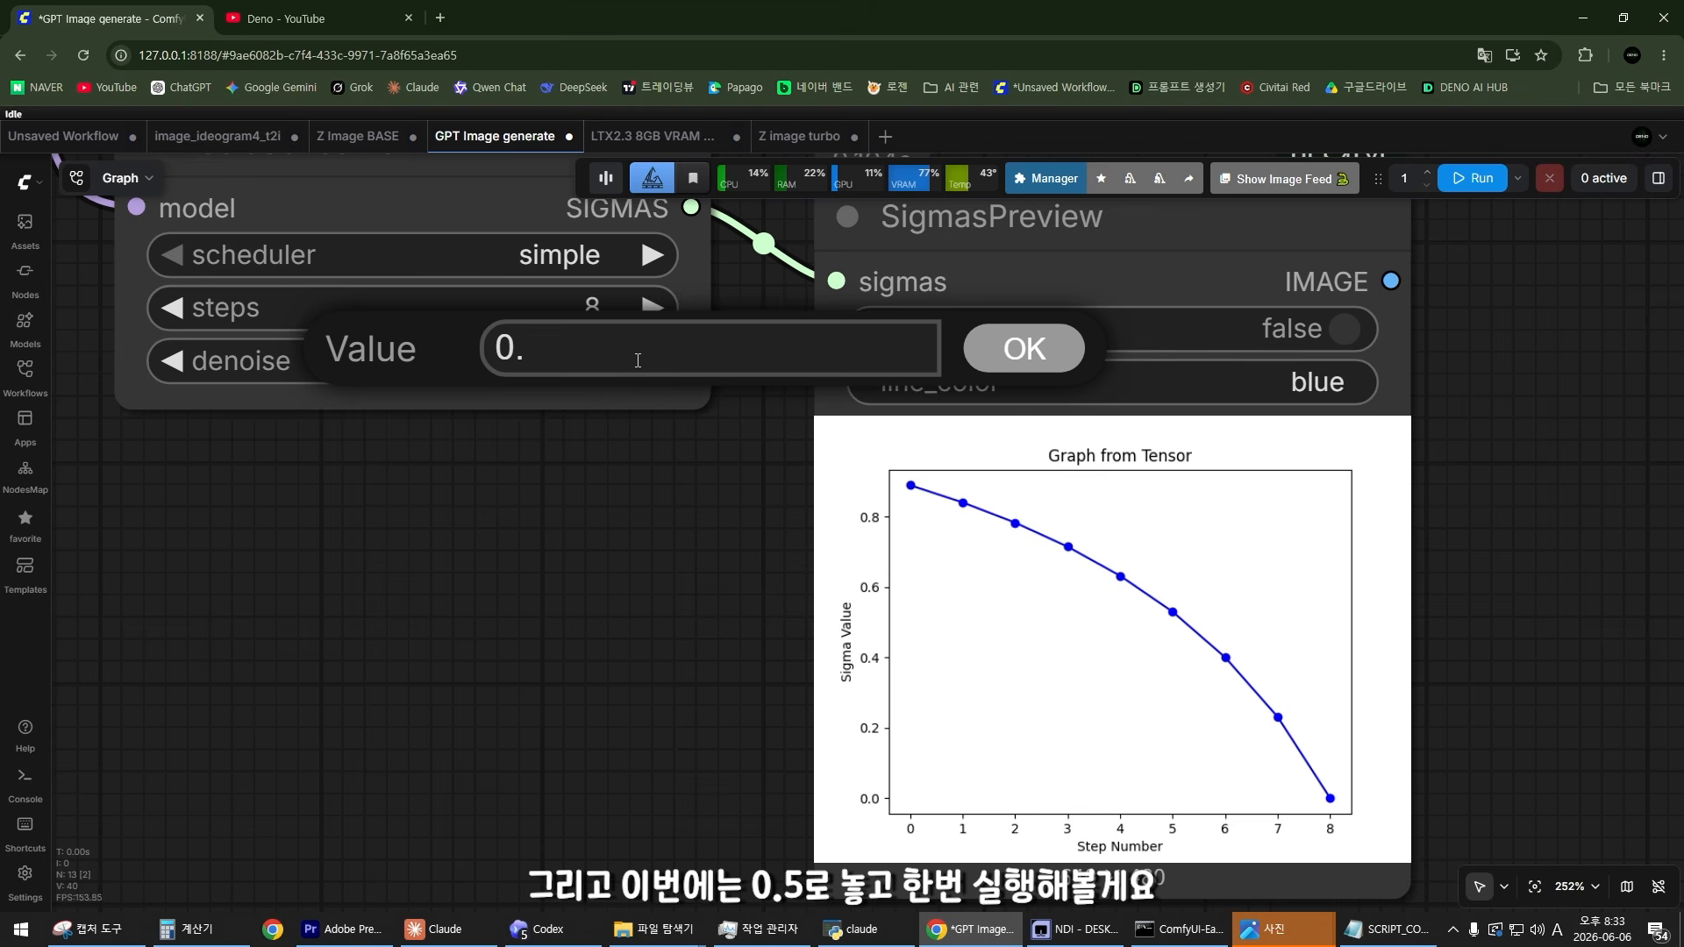
text(5)
key(Return)
scroll(686, 414, down, 4)
scroll(1008, 308, up, 1)
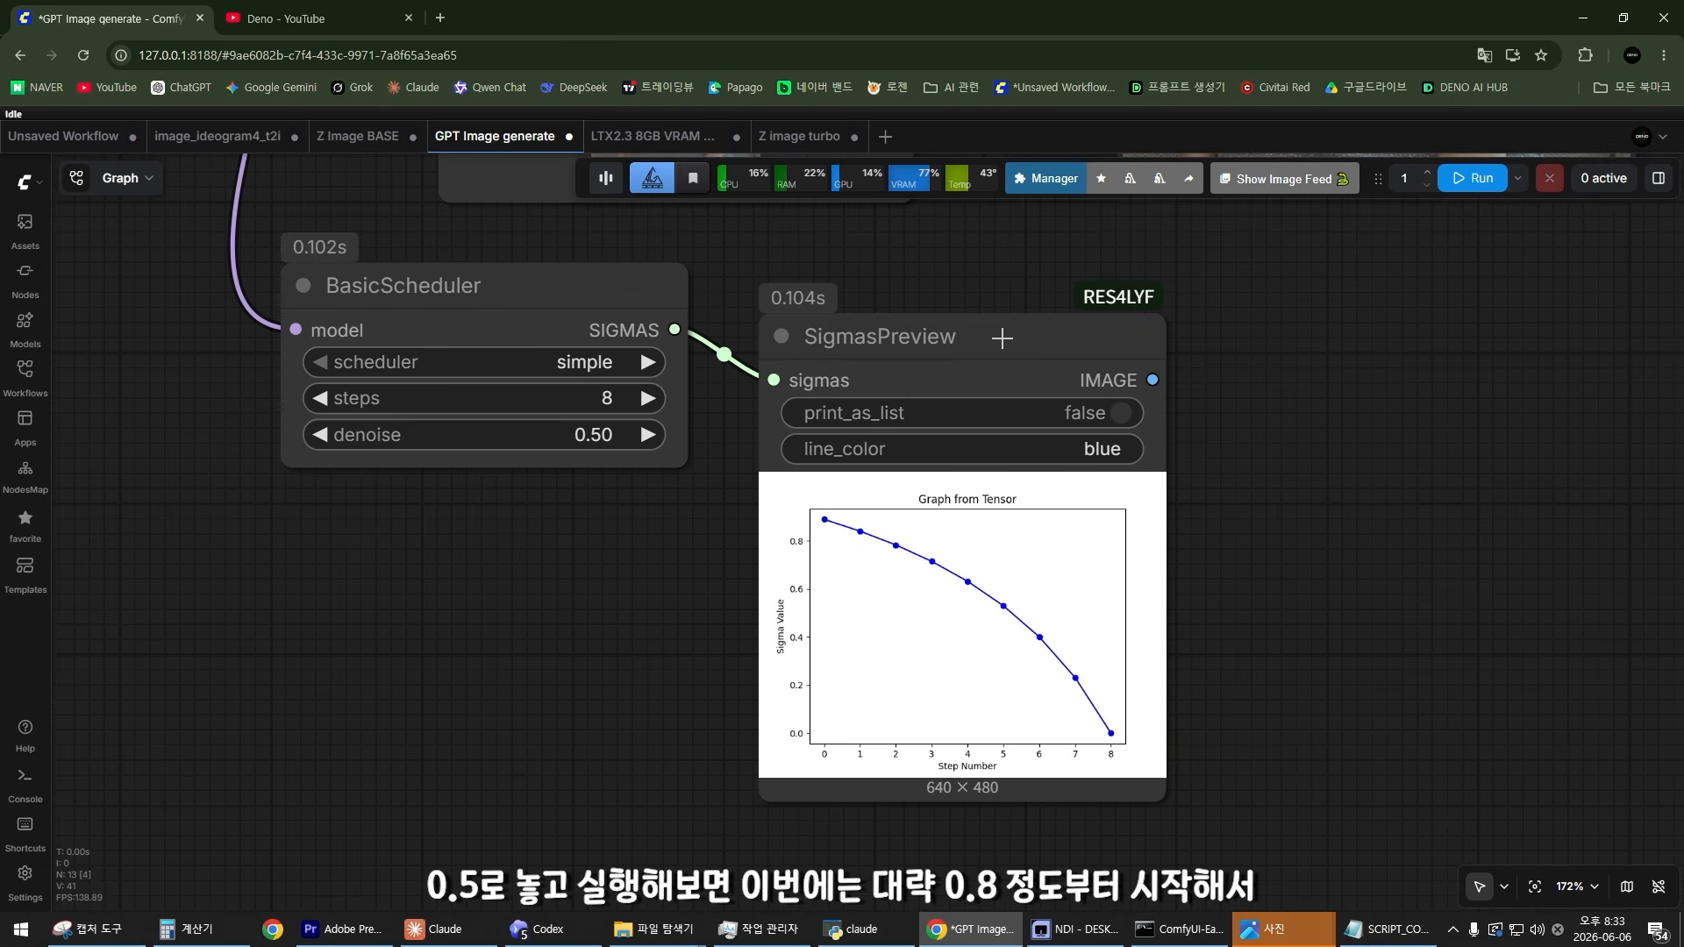
click(1002, 337)
key(ctrl+Return)
scroll(979, 809, up, 3)
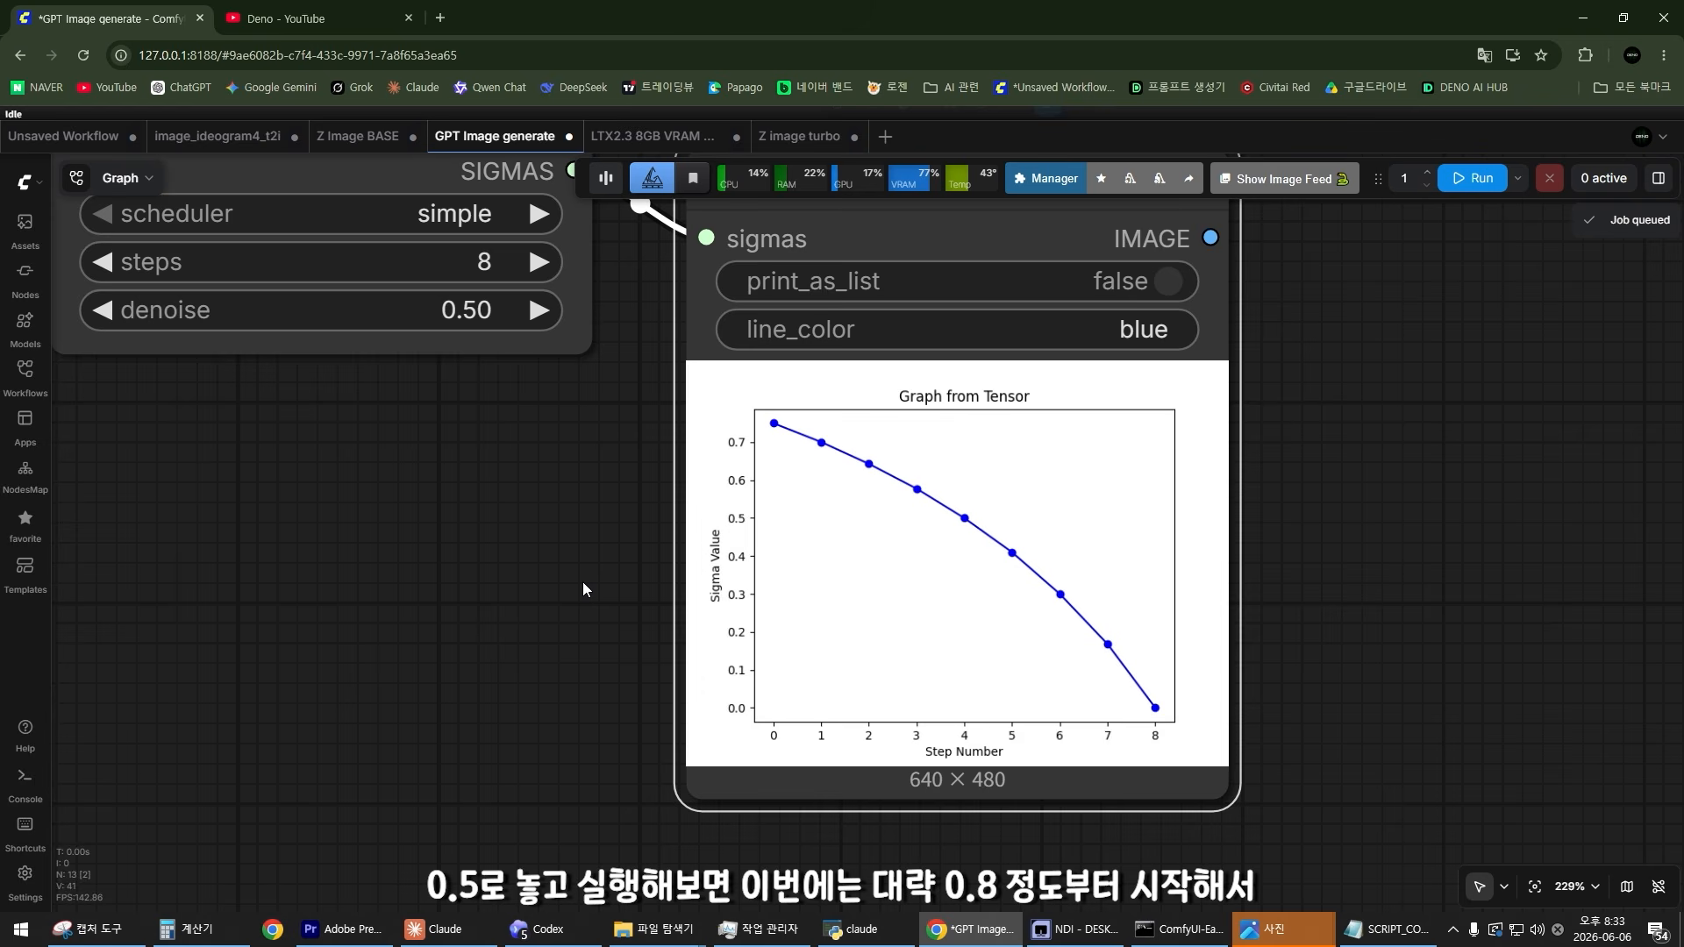
key(.)
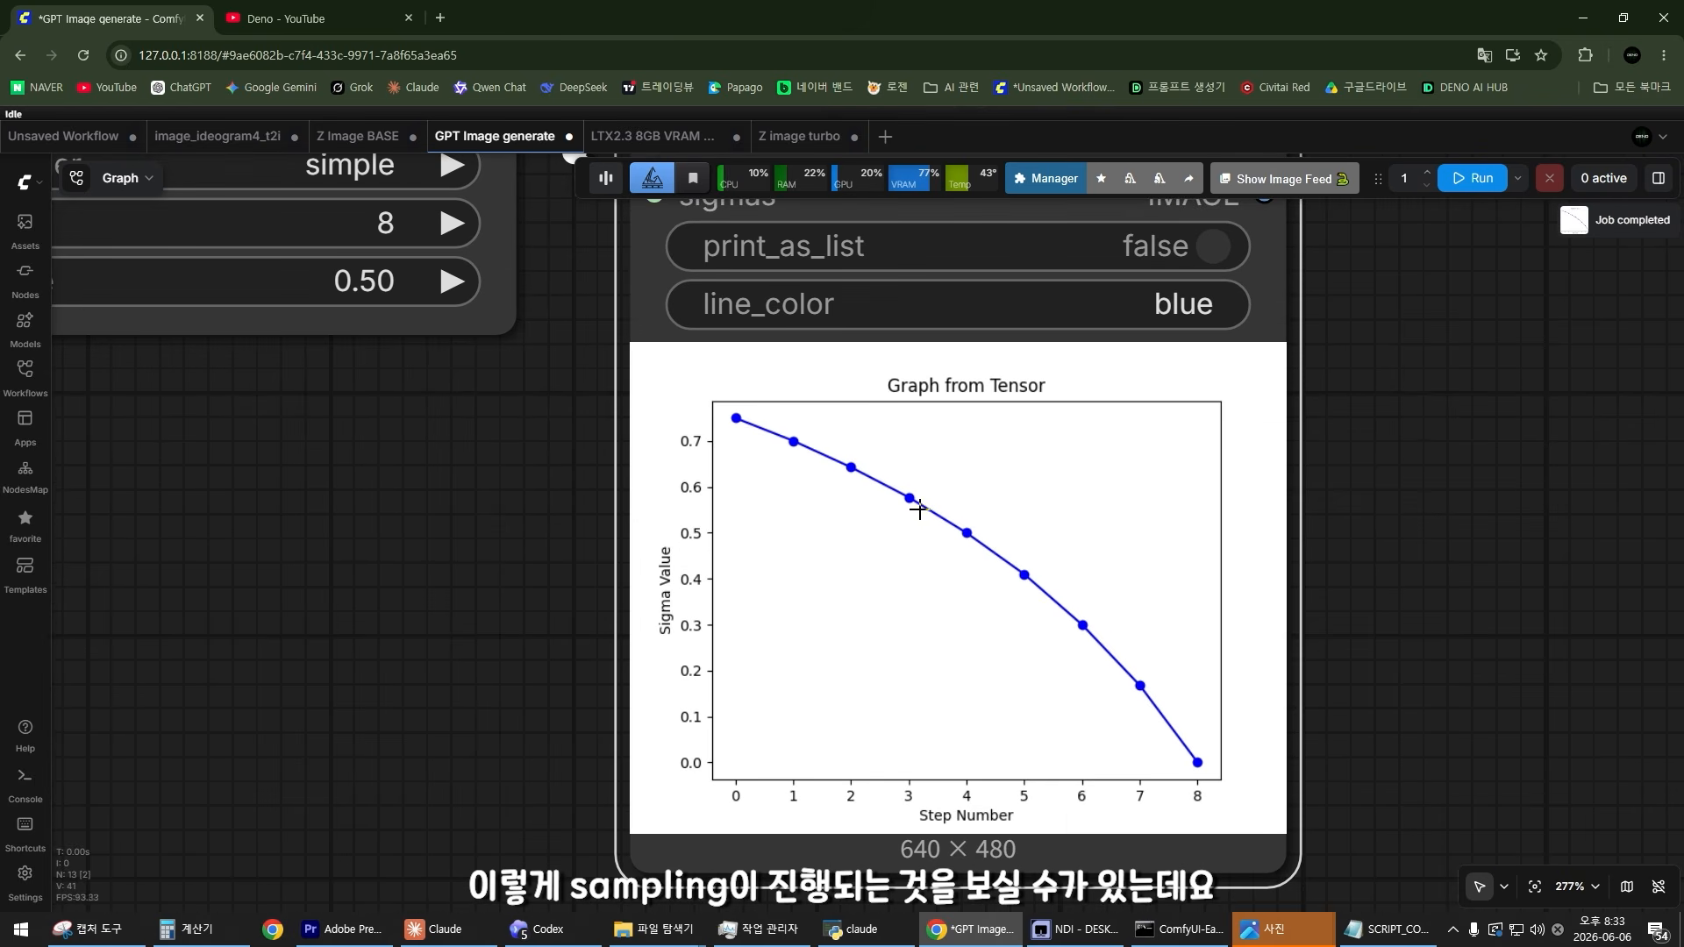
scroll(1119, 595, down, 3)
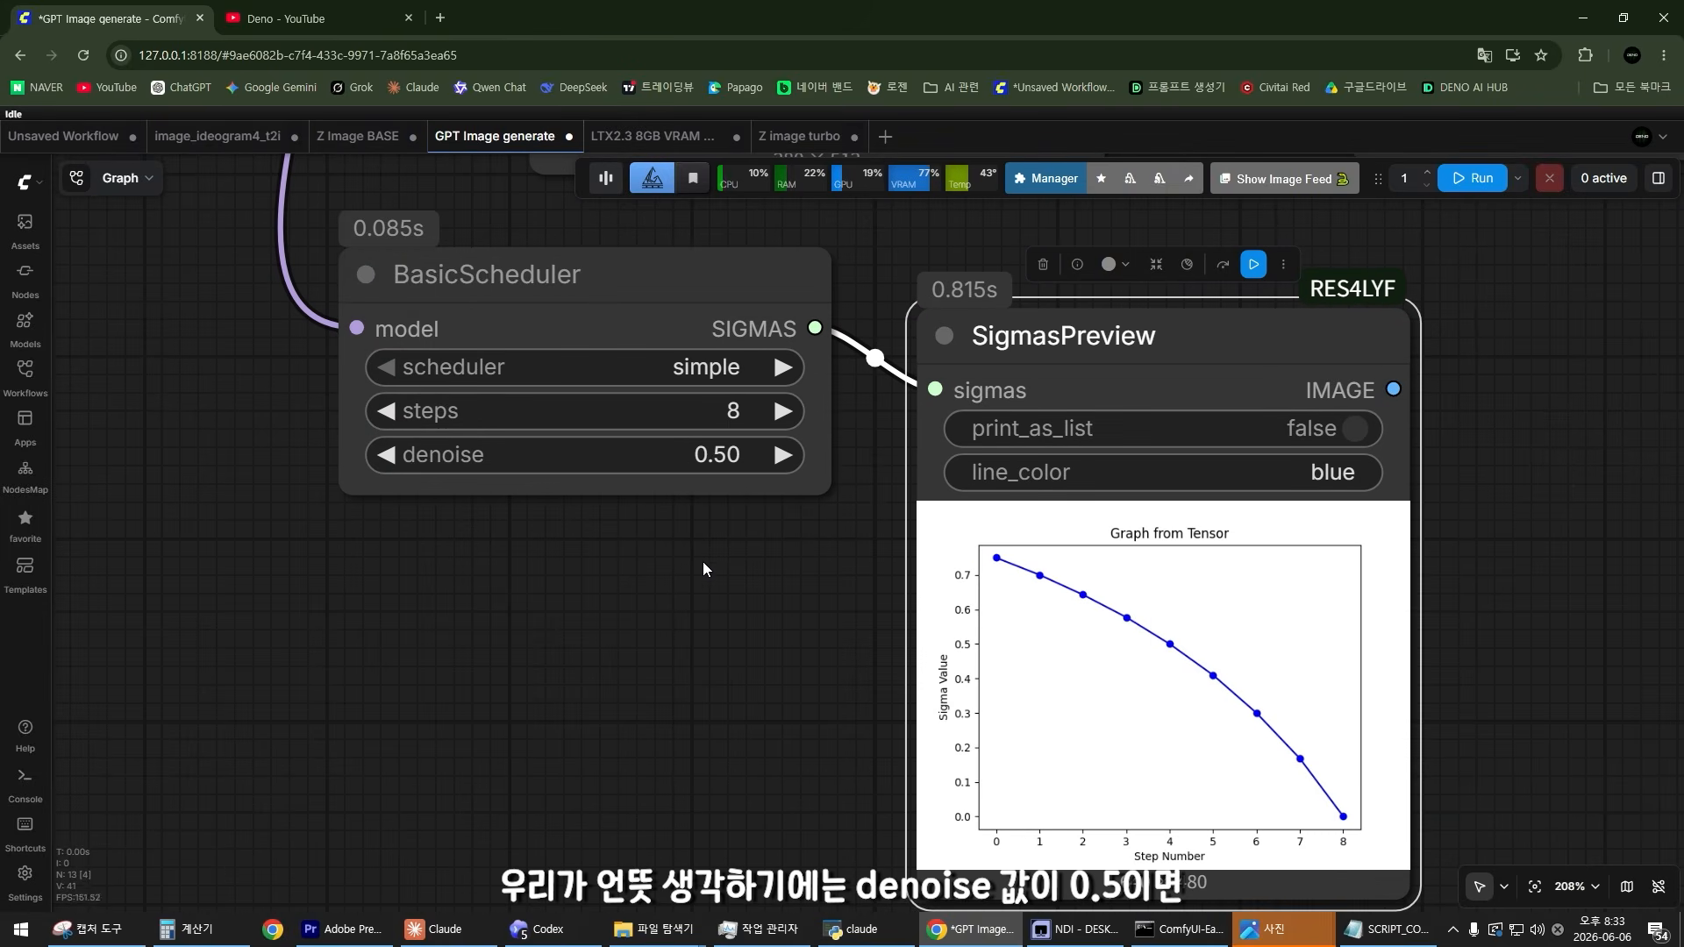
Step: Change the BasicScheduler's scheduler to sgm_uniform and rerun the SigmasPreview at the same denoise
drag(683, 563, 838, 589)
scroll(838, 589, up, 3)
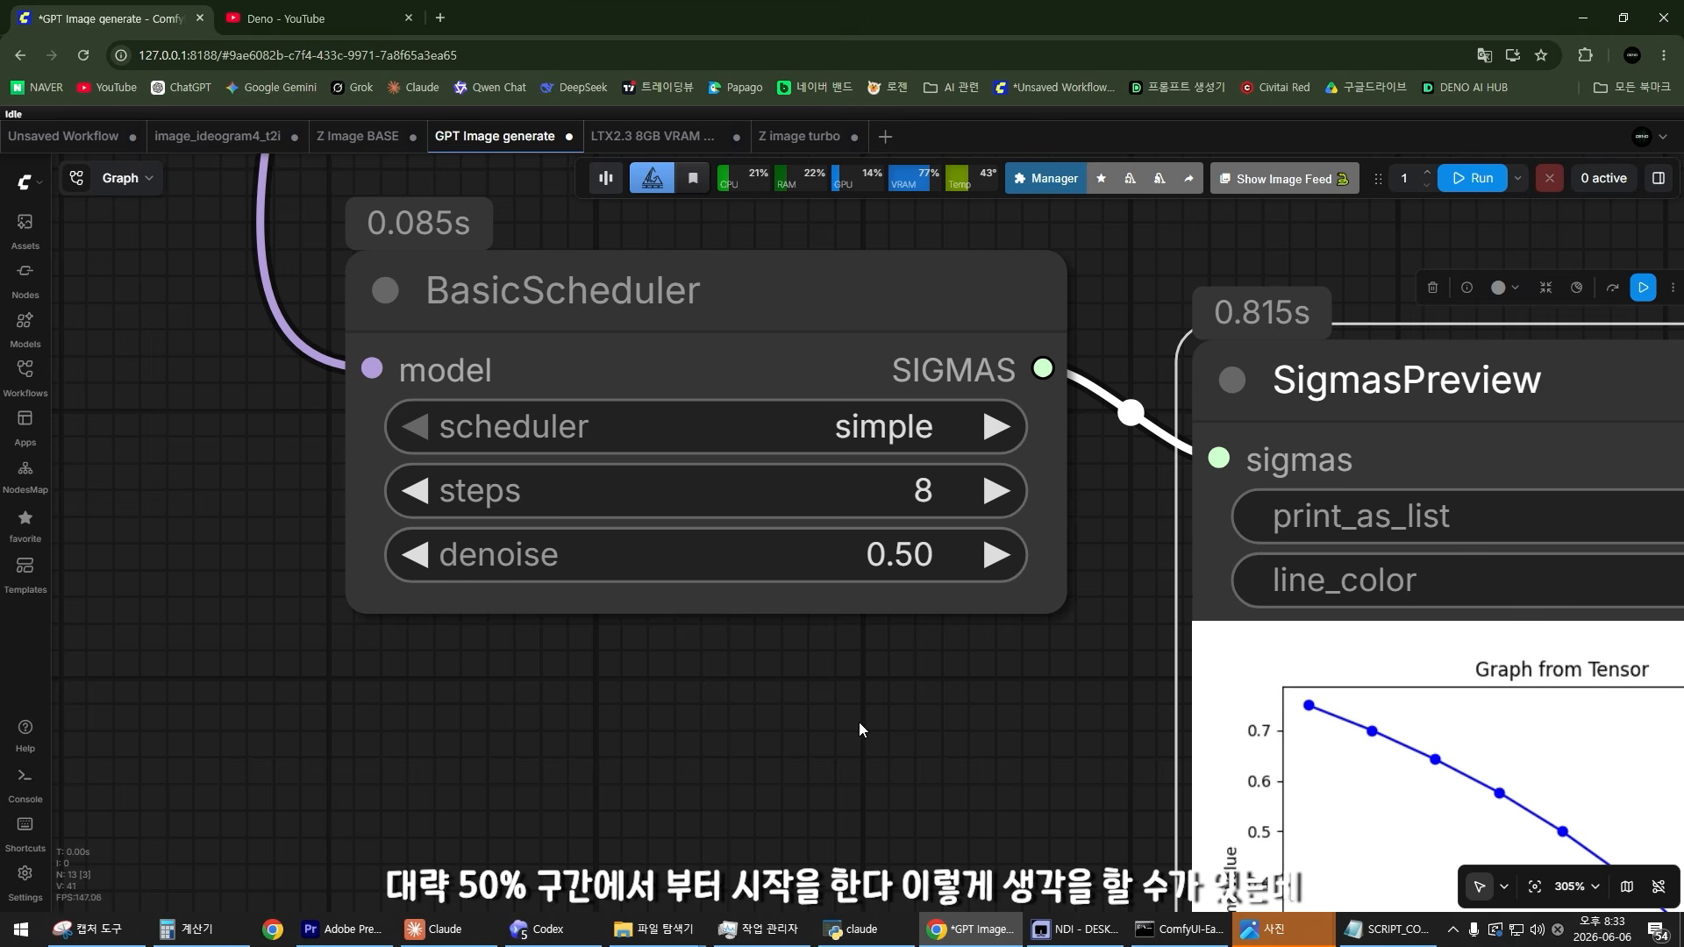
scroll(962, 587, down, 2)
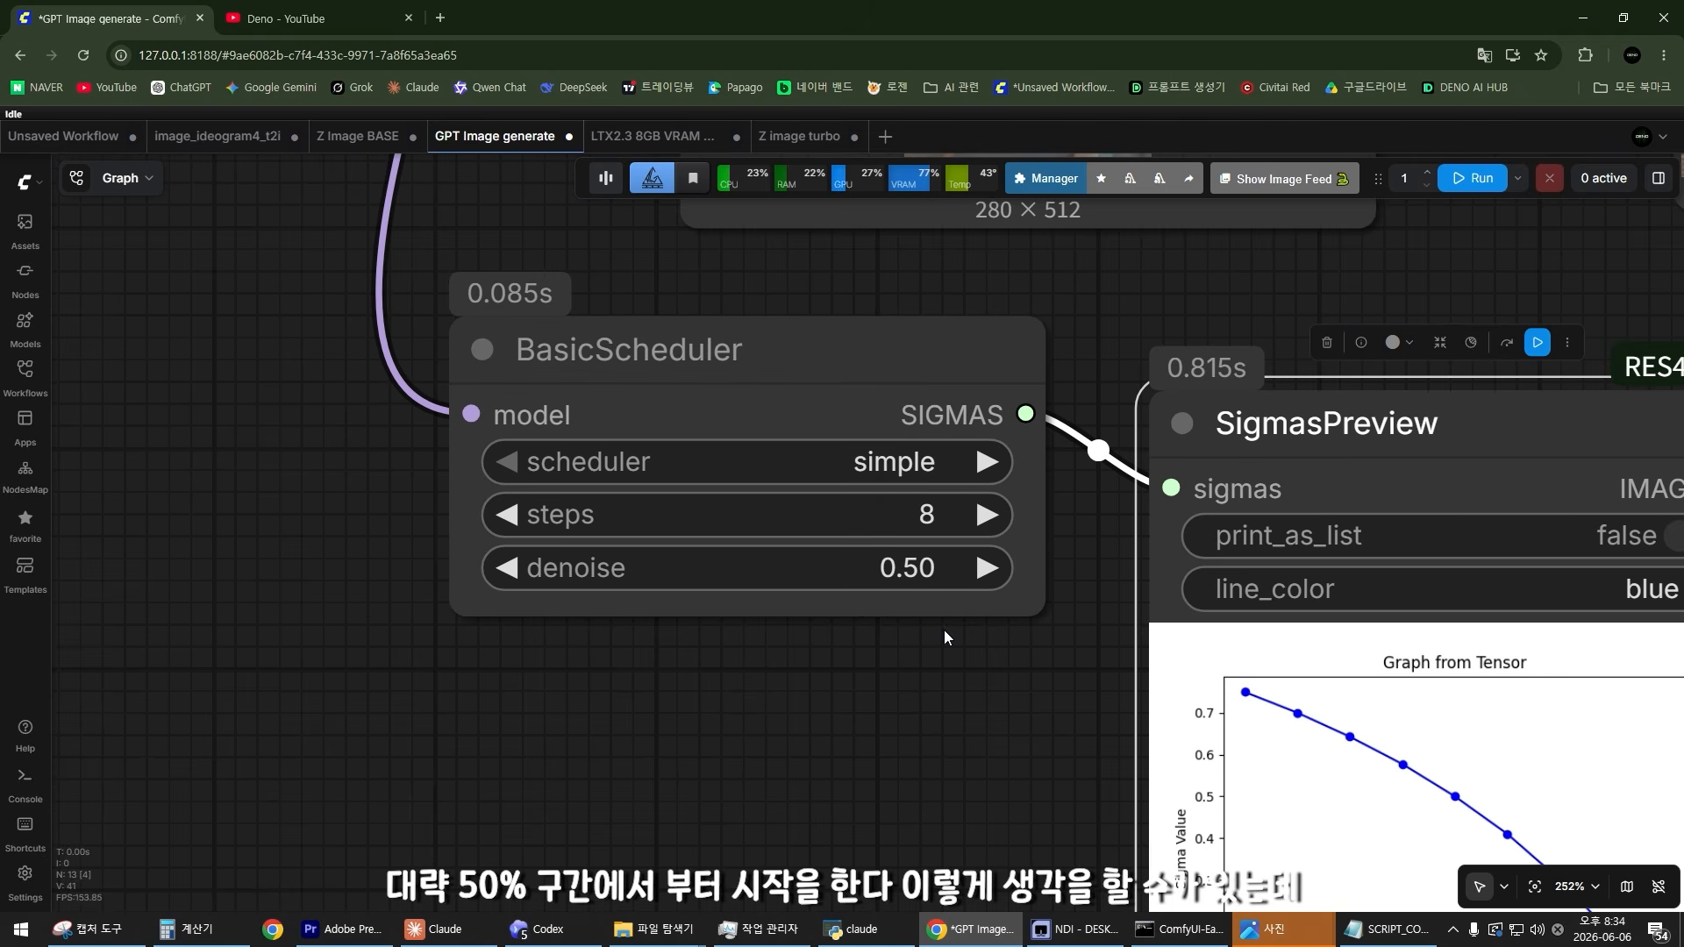
drag(888, 608, 734, 476)
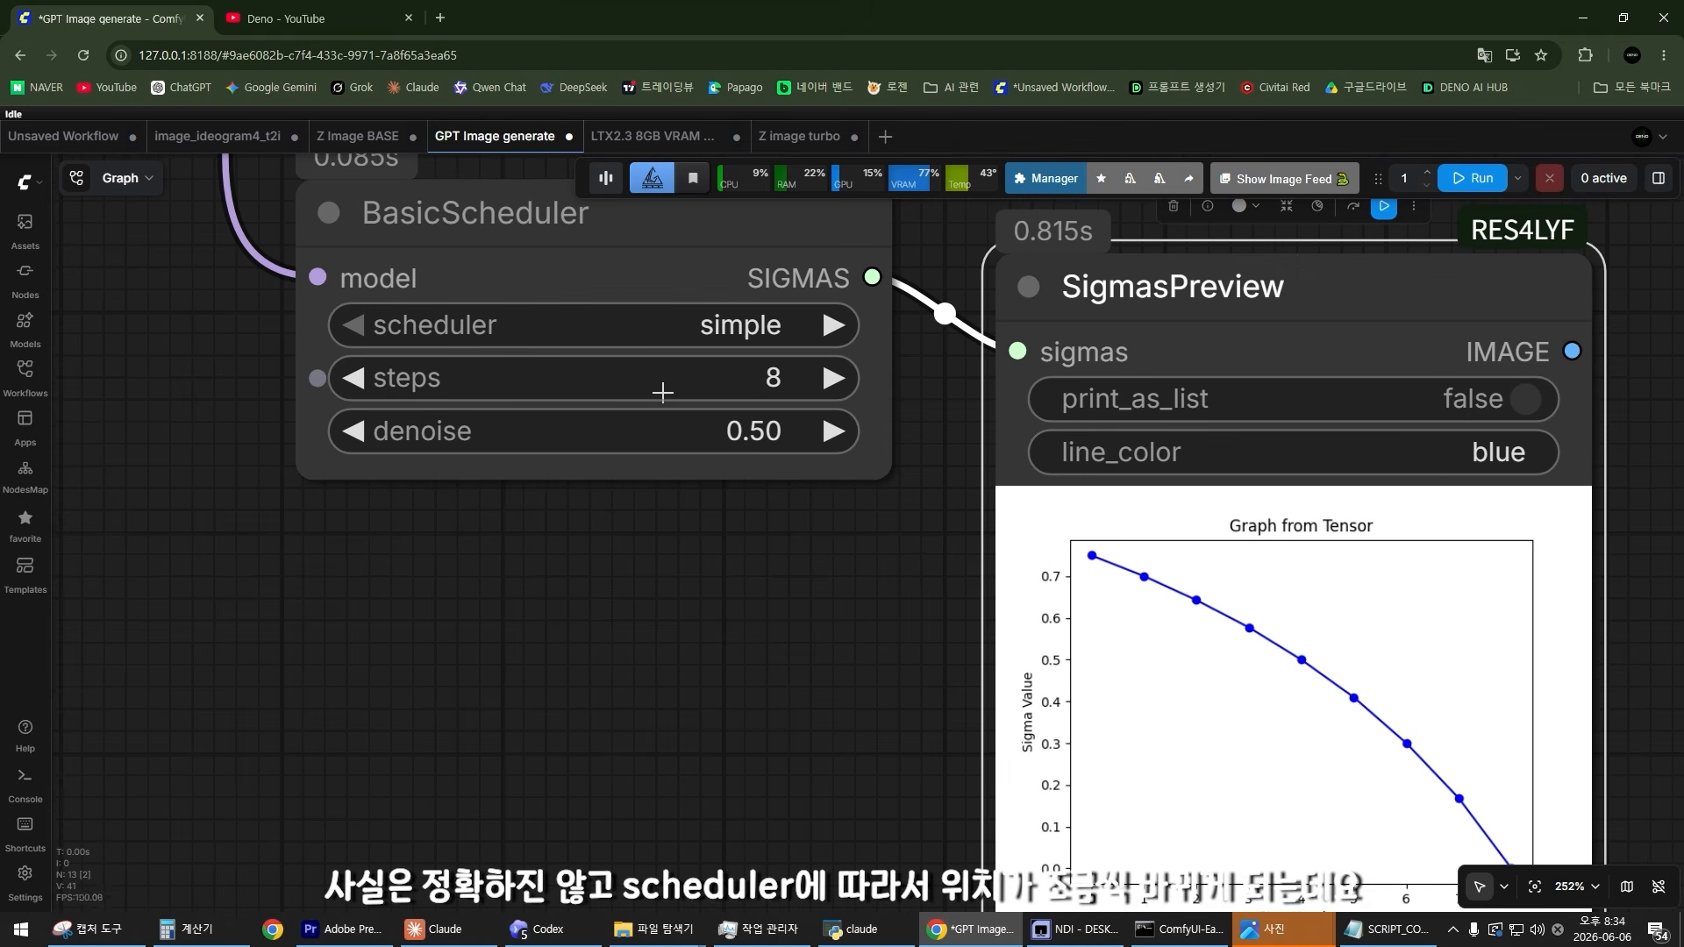
click(672, 319)
click(716, 371)
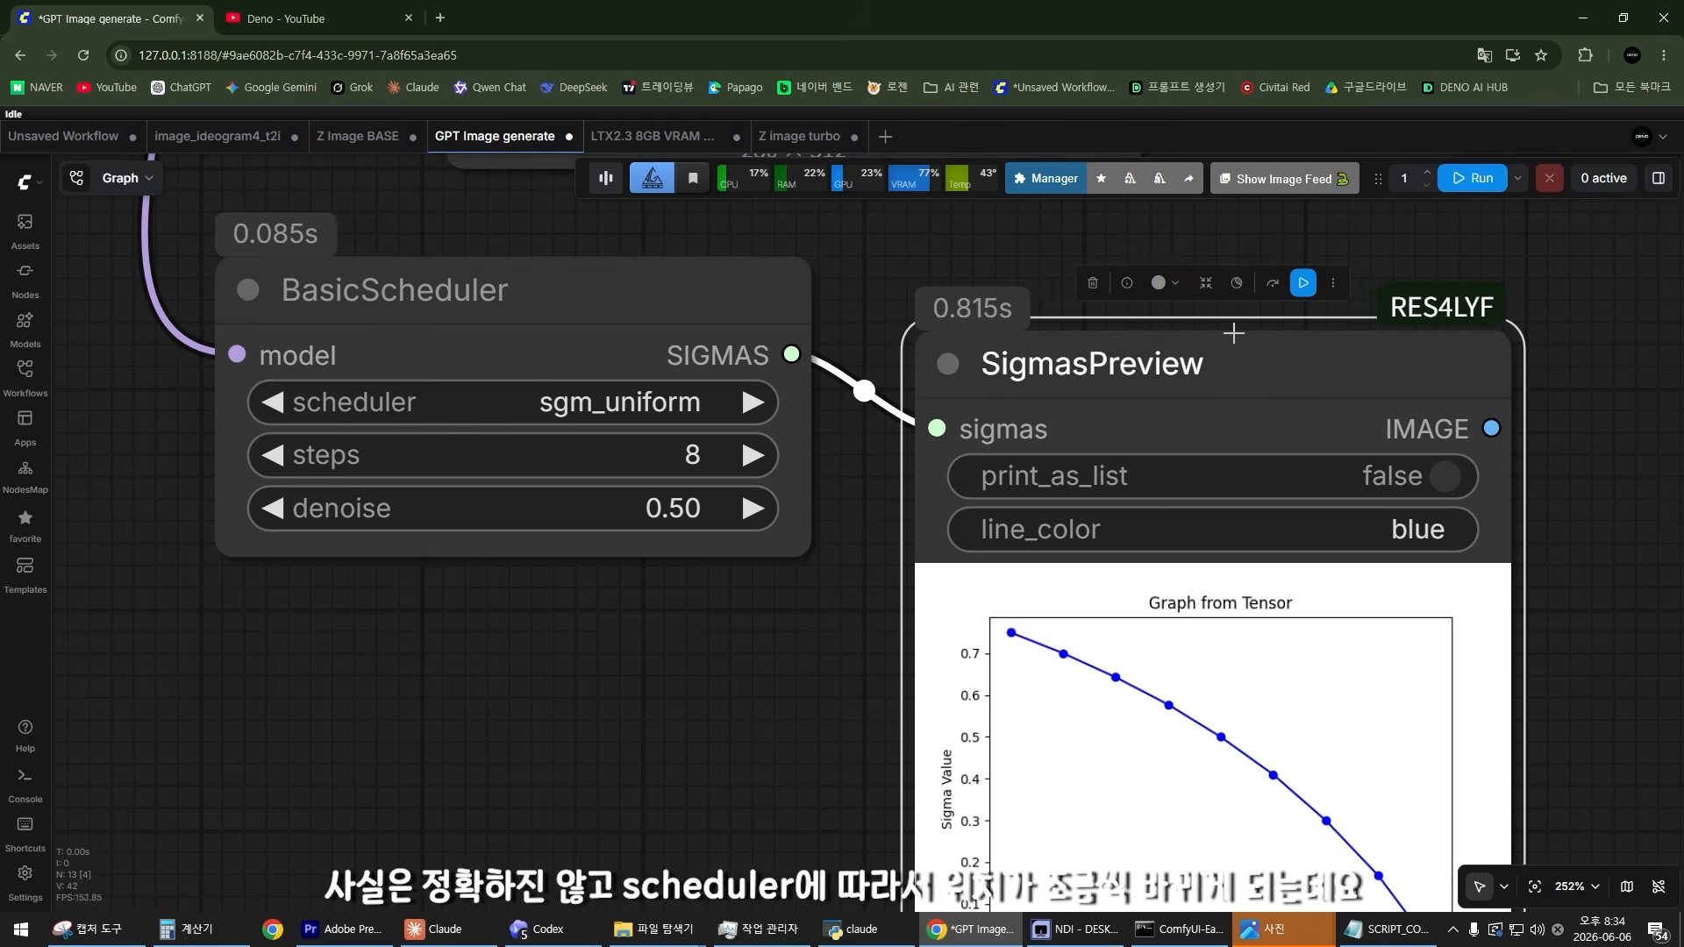
key(ctrl+Return)
scroll(730, 555, down, 1)
drag(720, 539, 765, 563)
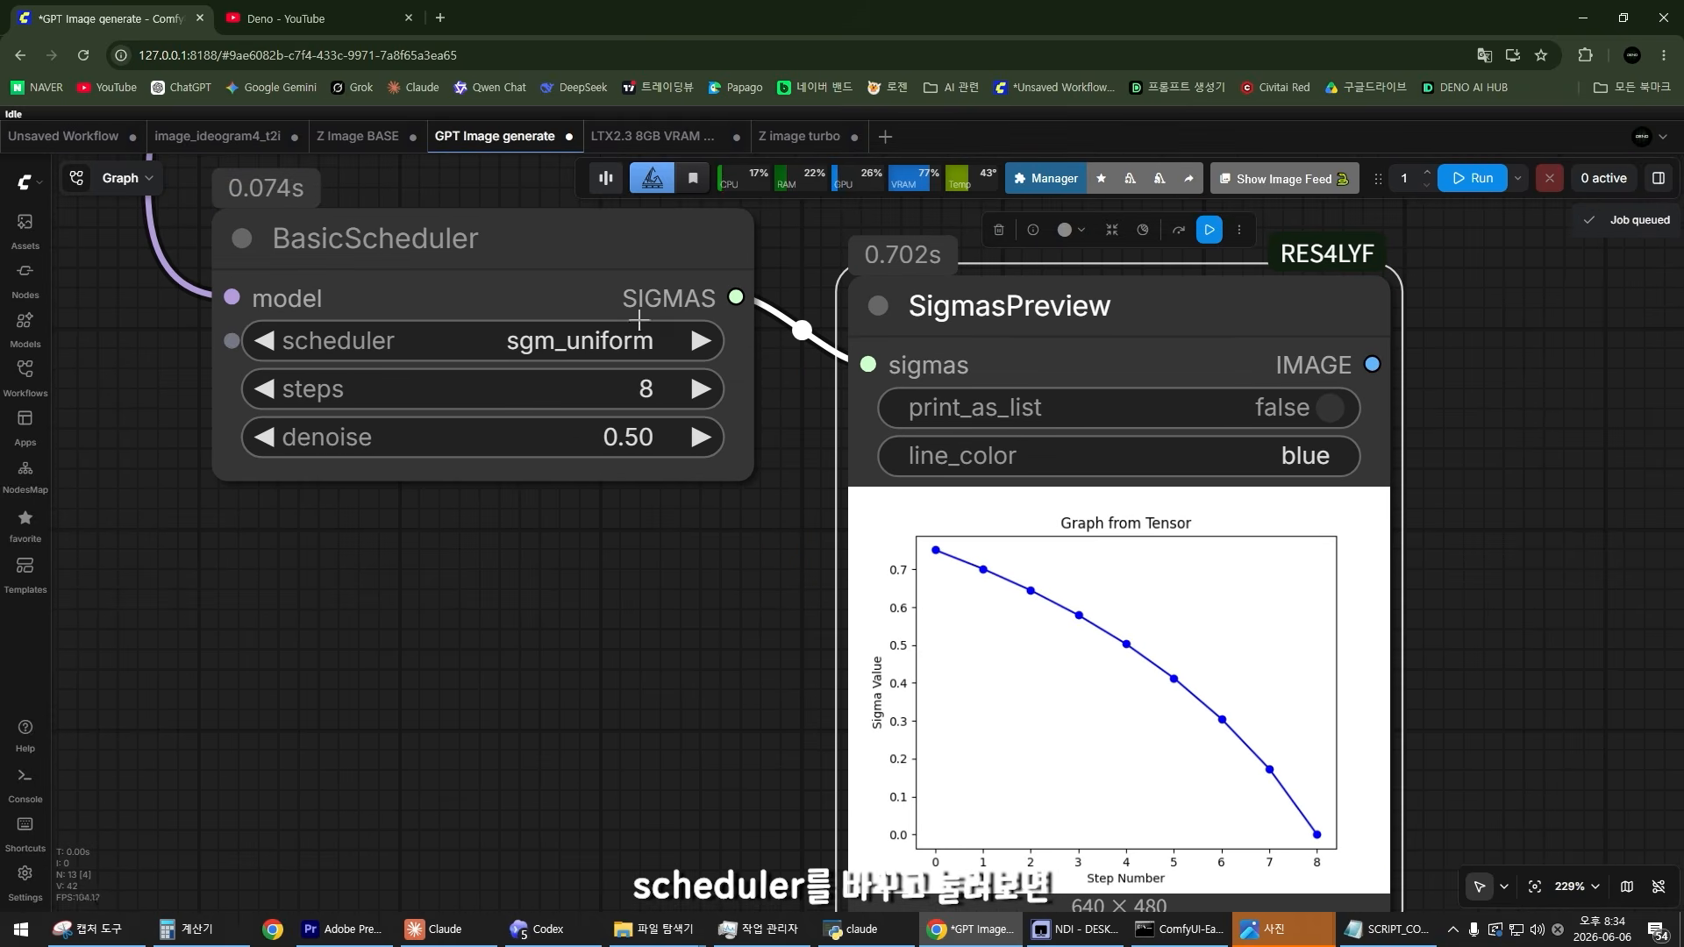
Step: Switch the BasicScheduler to karras and then exponential, rerunning the SigmasPreview for each to compare the curves' starting points
click(608, 338)
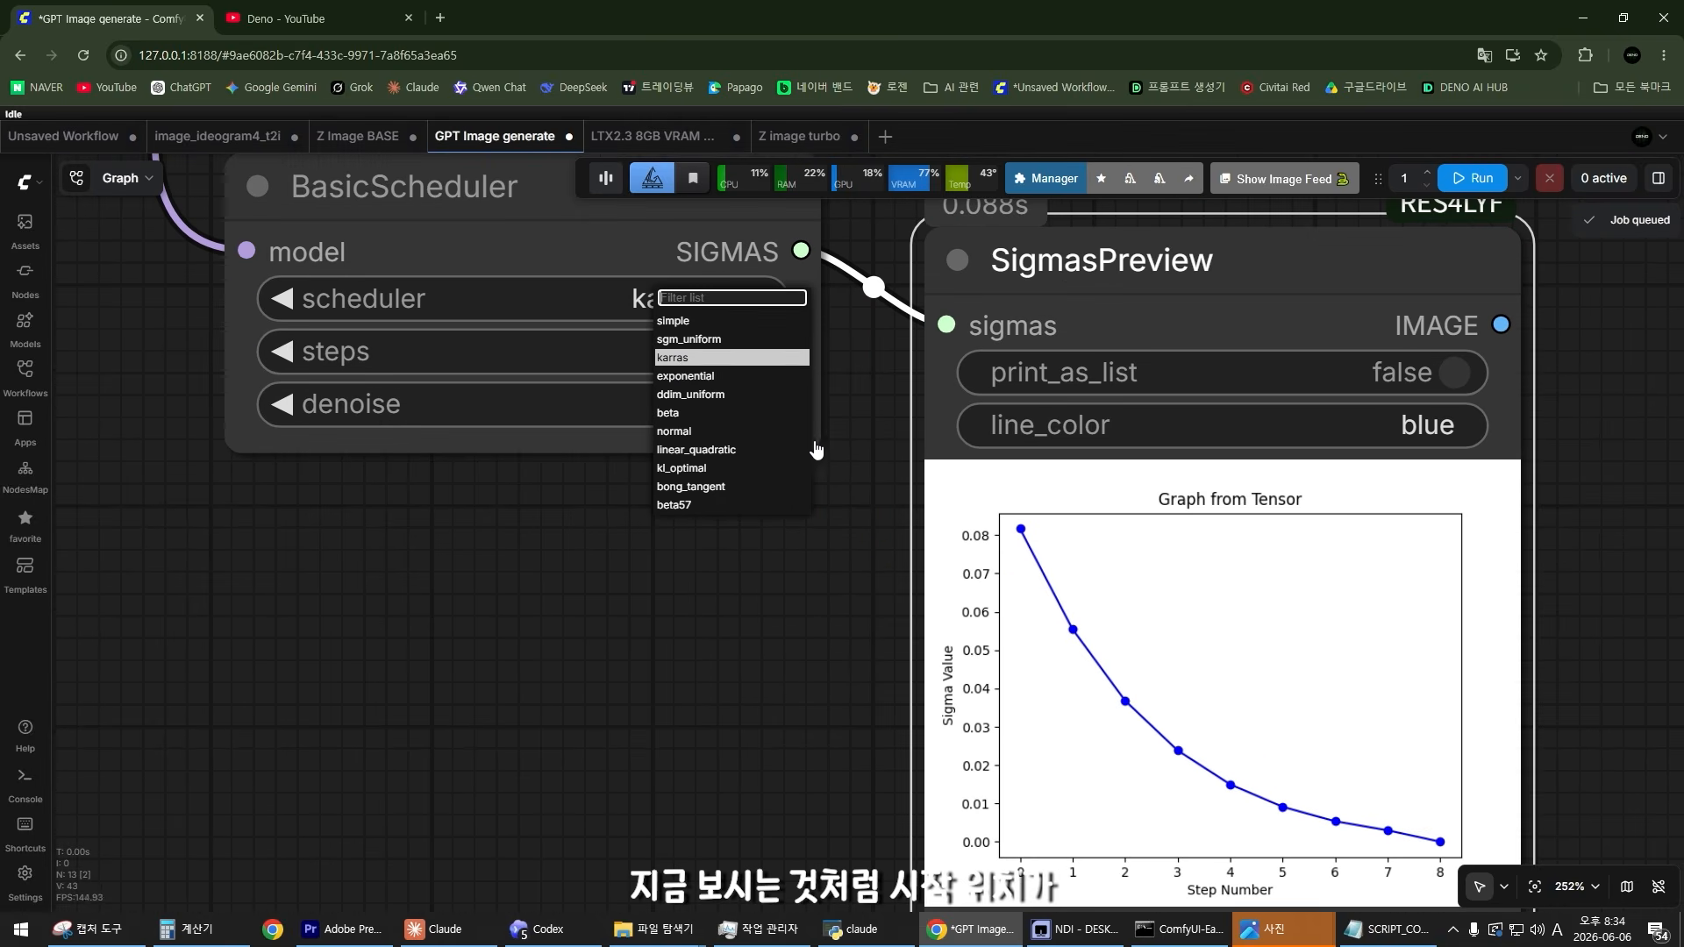
click(686, 376)
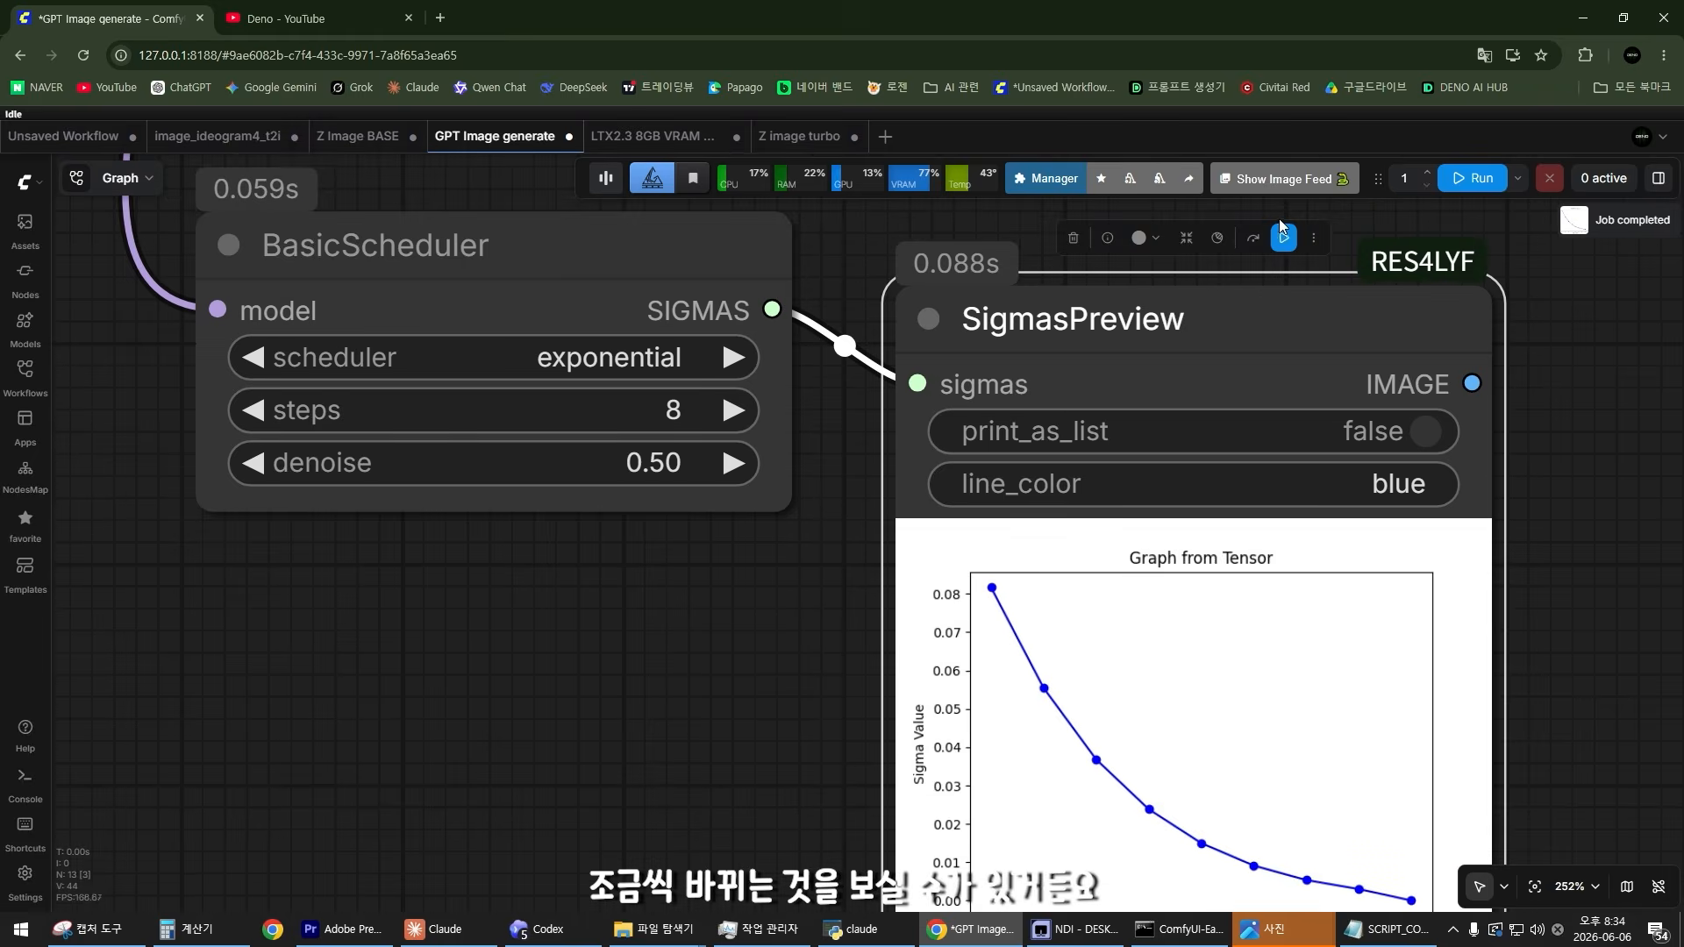
drag(917, 570, 895, 545)
drag(781, 608, 813, 628)
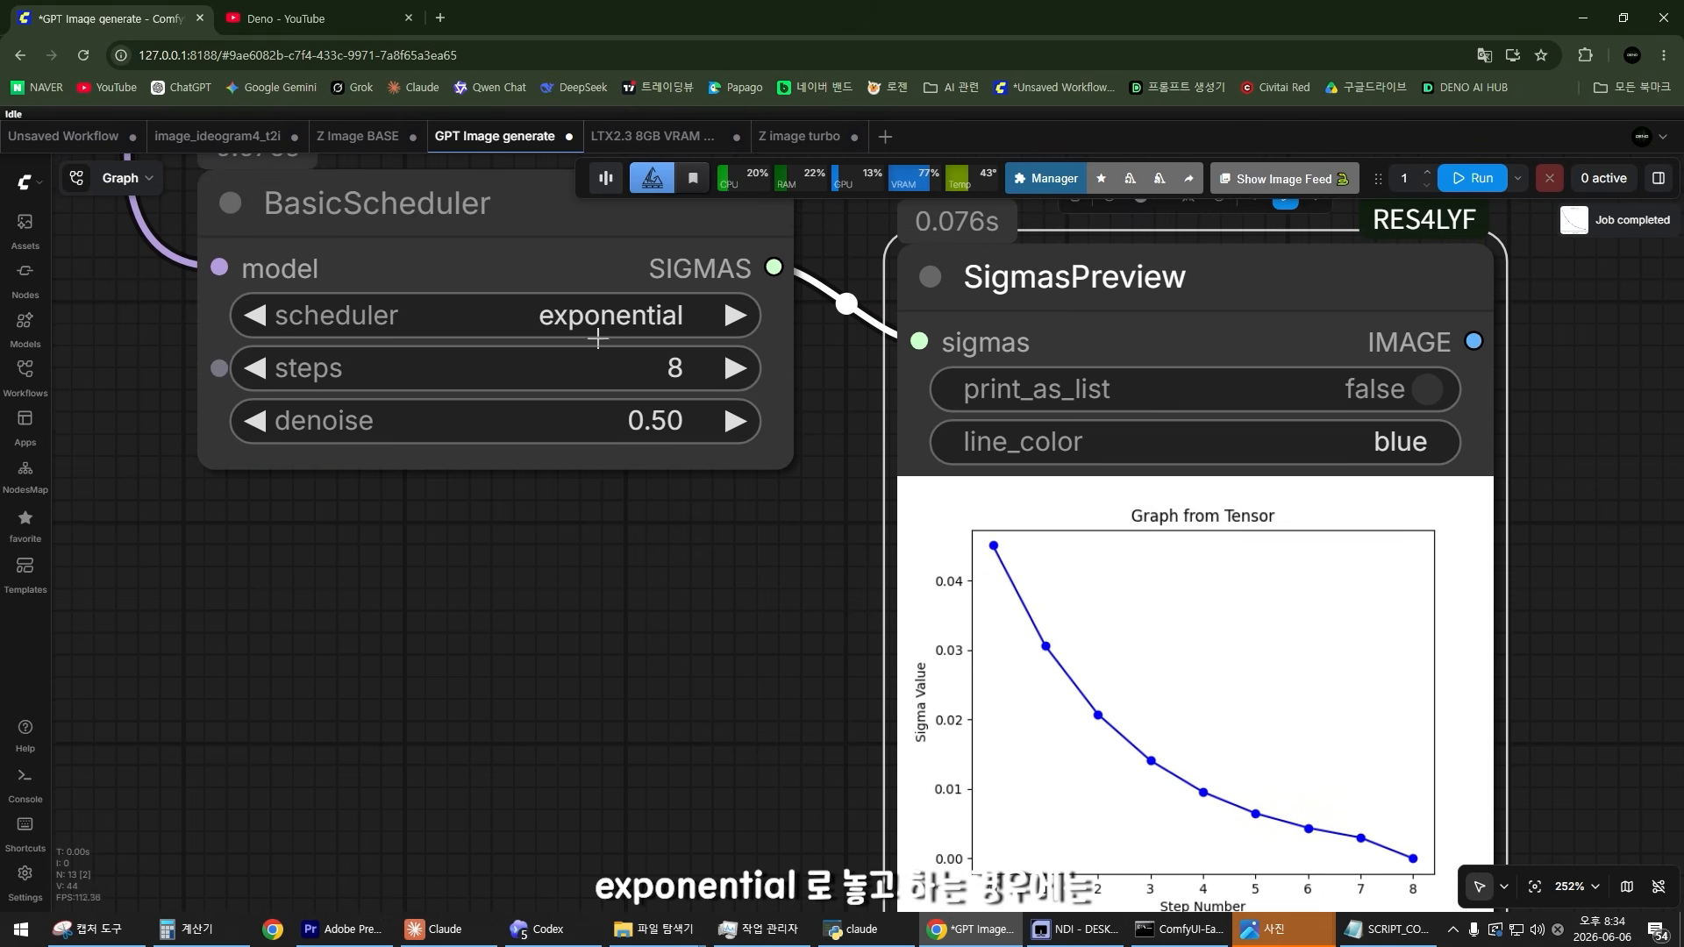
drag(718, 565, 663, 564)
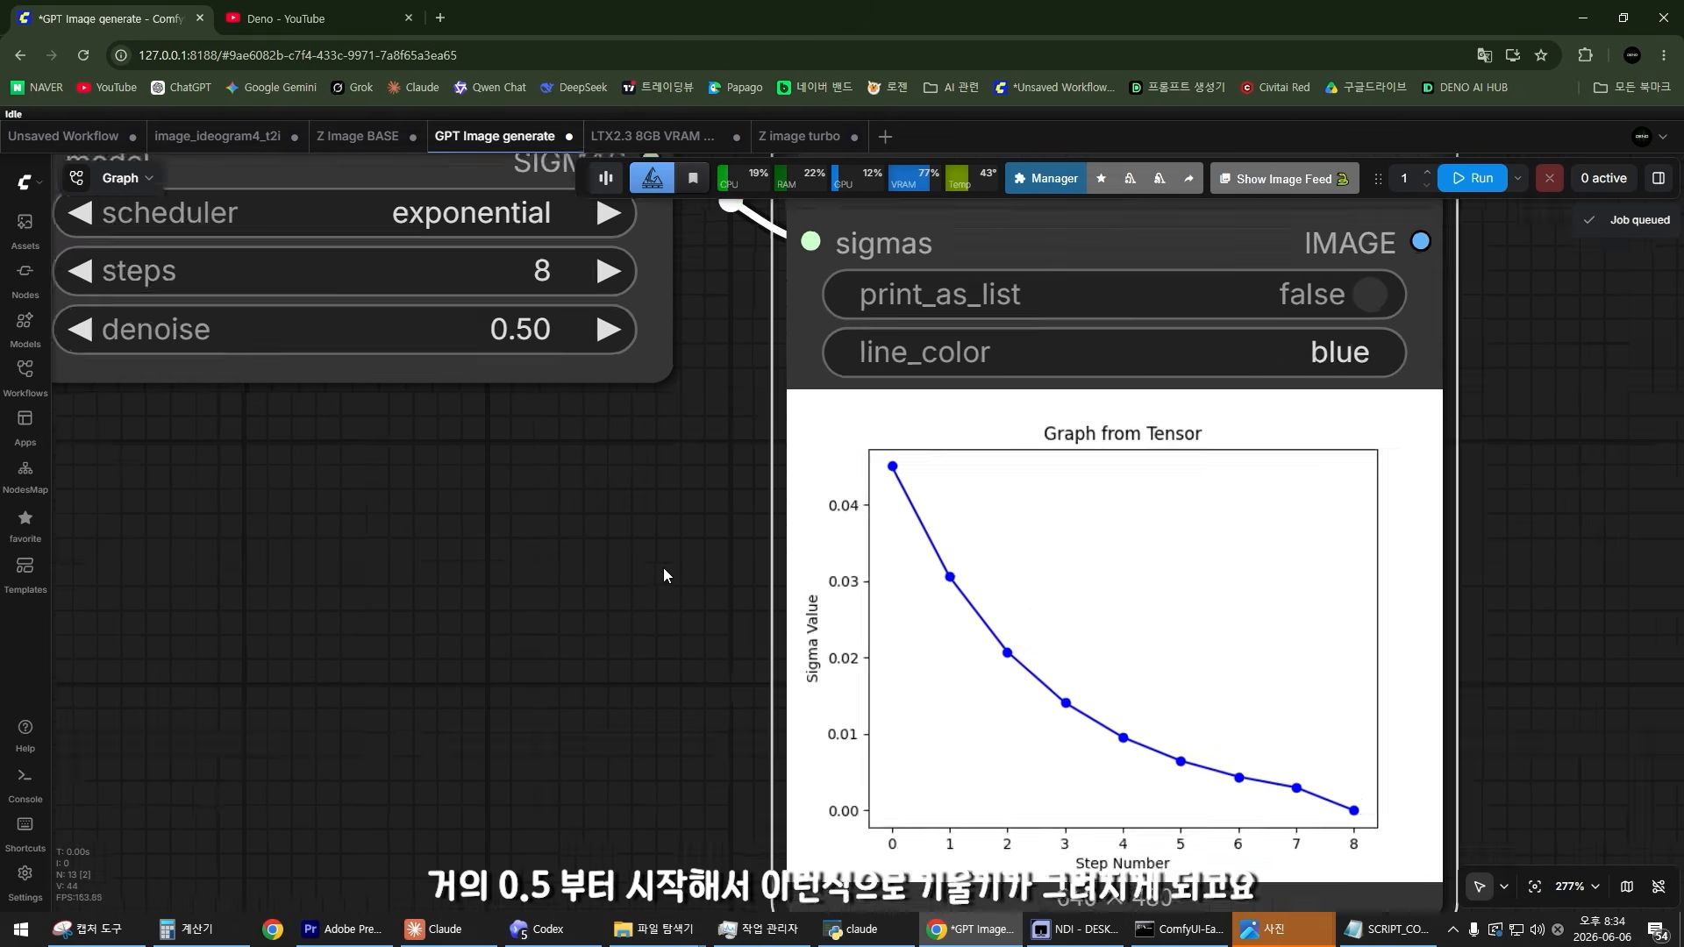
scroll(939, 527, up, 2)
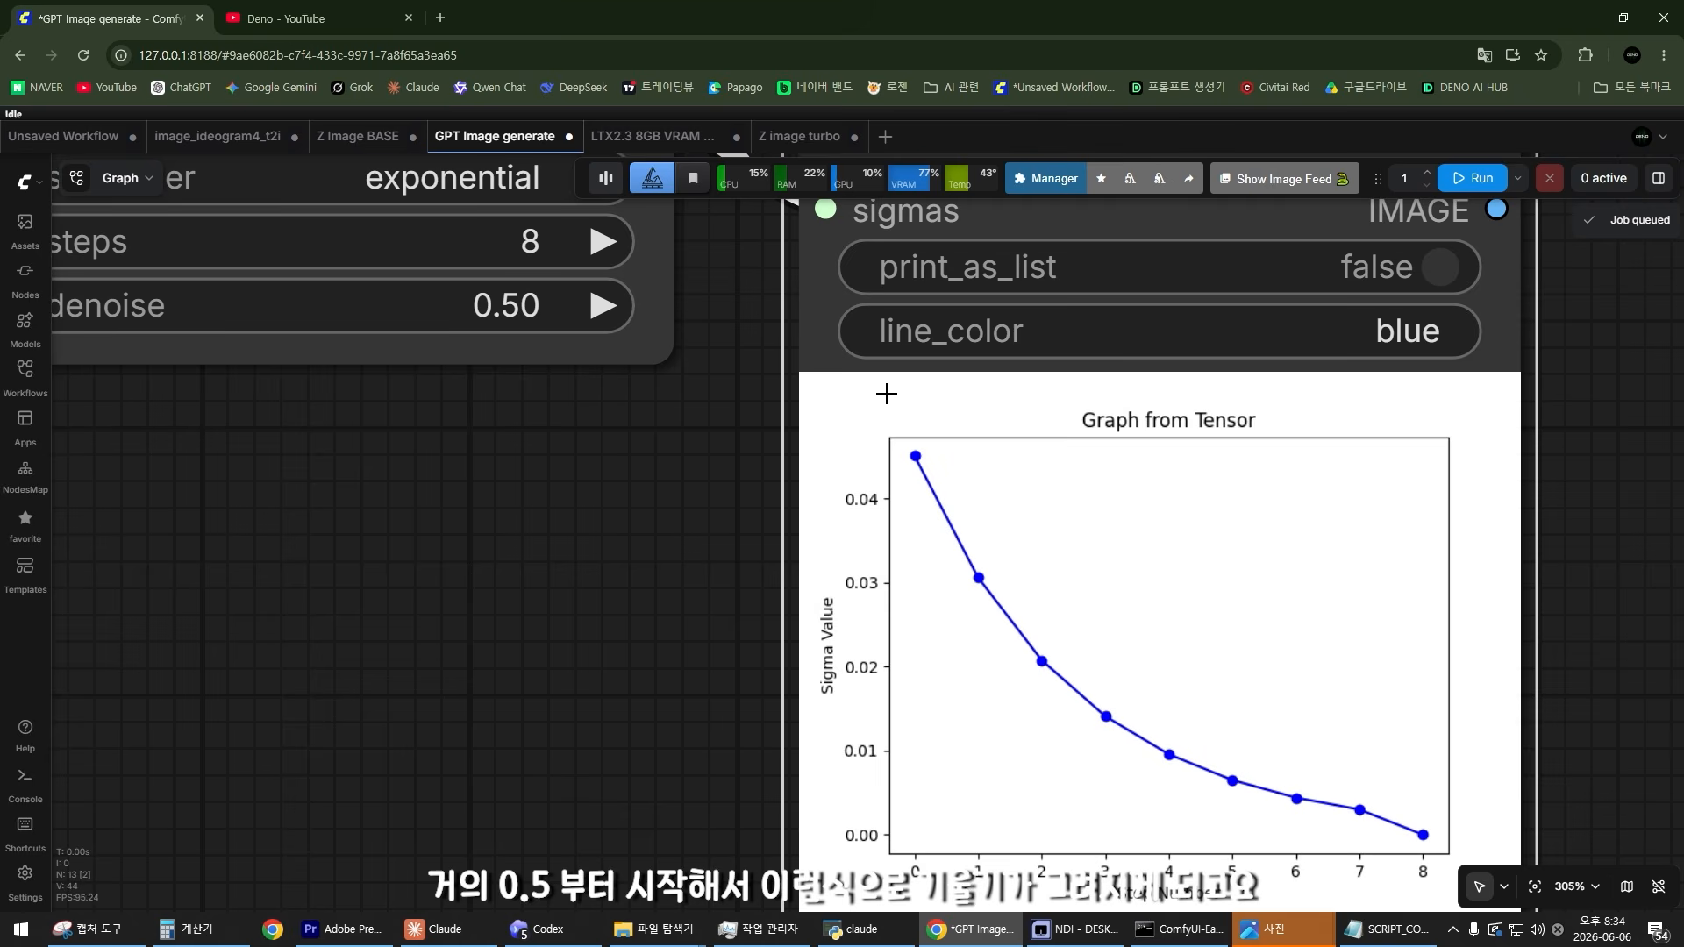
scroll(884, 534, down, 3)
drag(884, 534, 1049, 619)
Step: Switch the BasicScheduler's scheduler back to simple and rerun the SigmasPreview
click(724, 346)
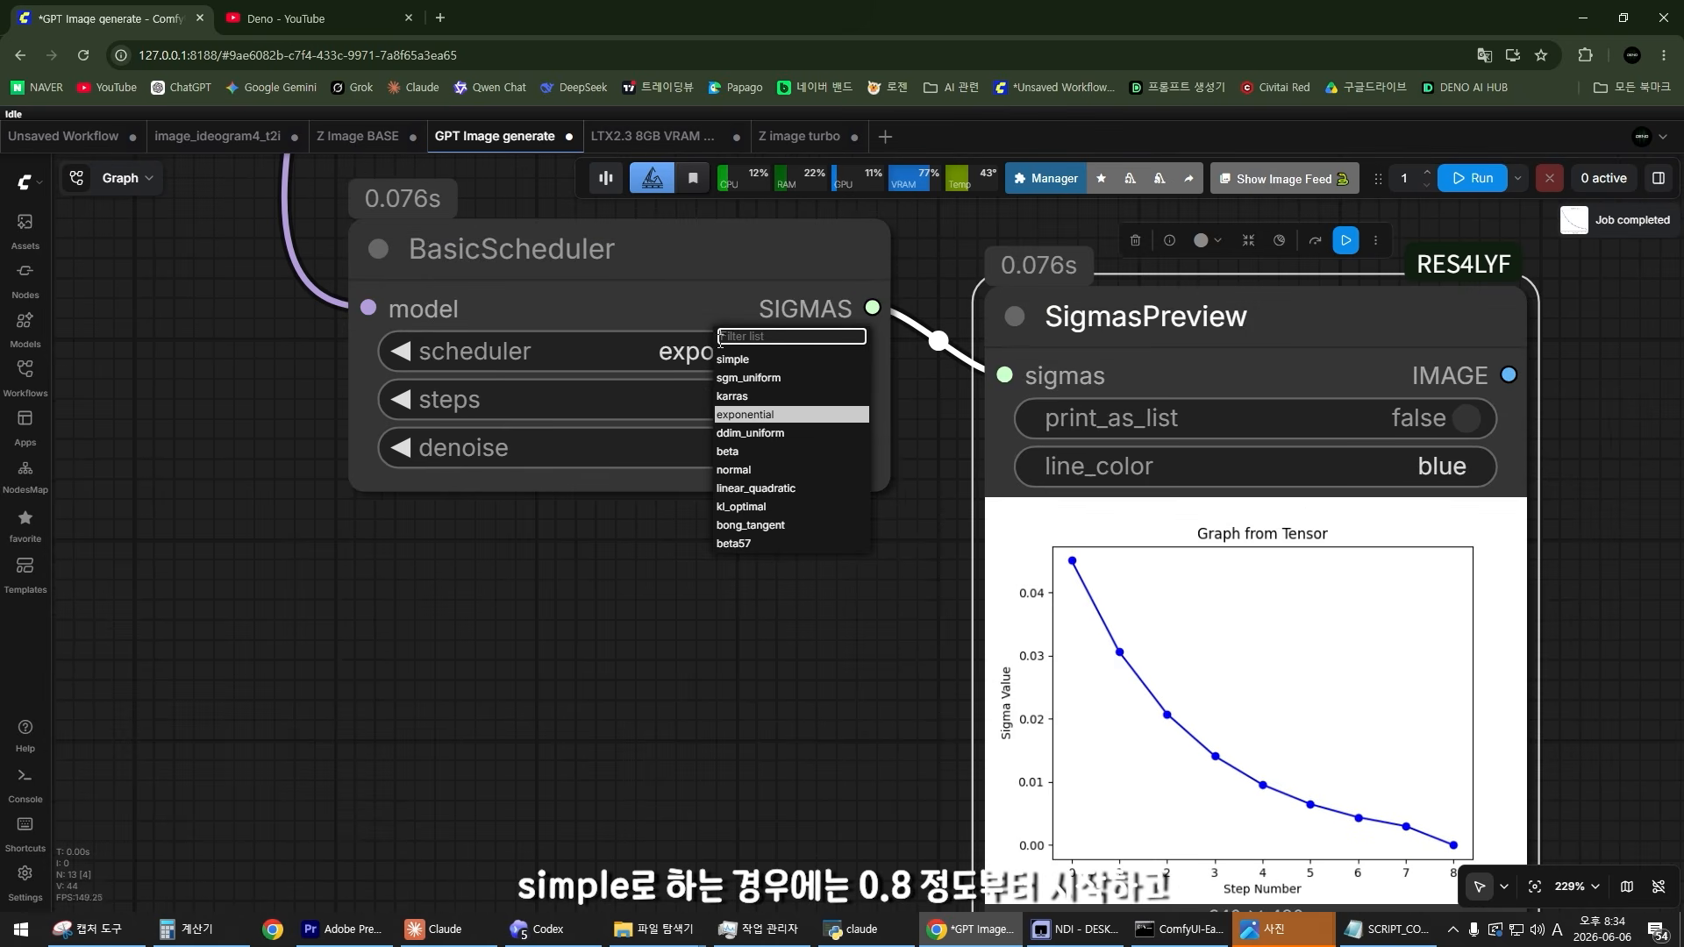
click(742, 363)
scroll(793, 439, down, 1)
drag(793, 439, 734, 485)
click(1246, 302)
scroll(915, 527, up, 3)
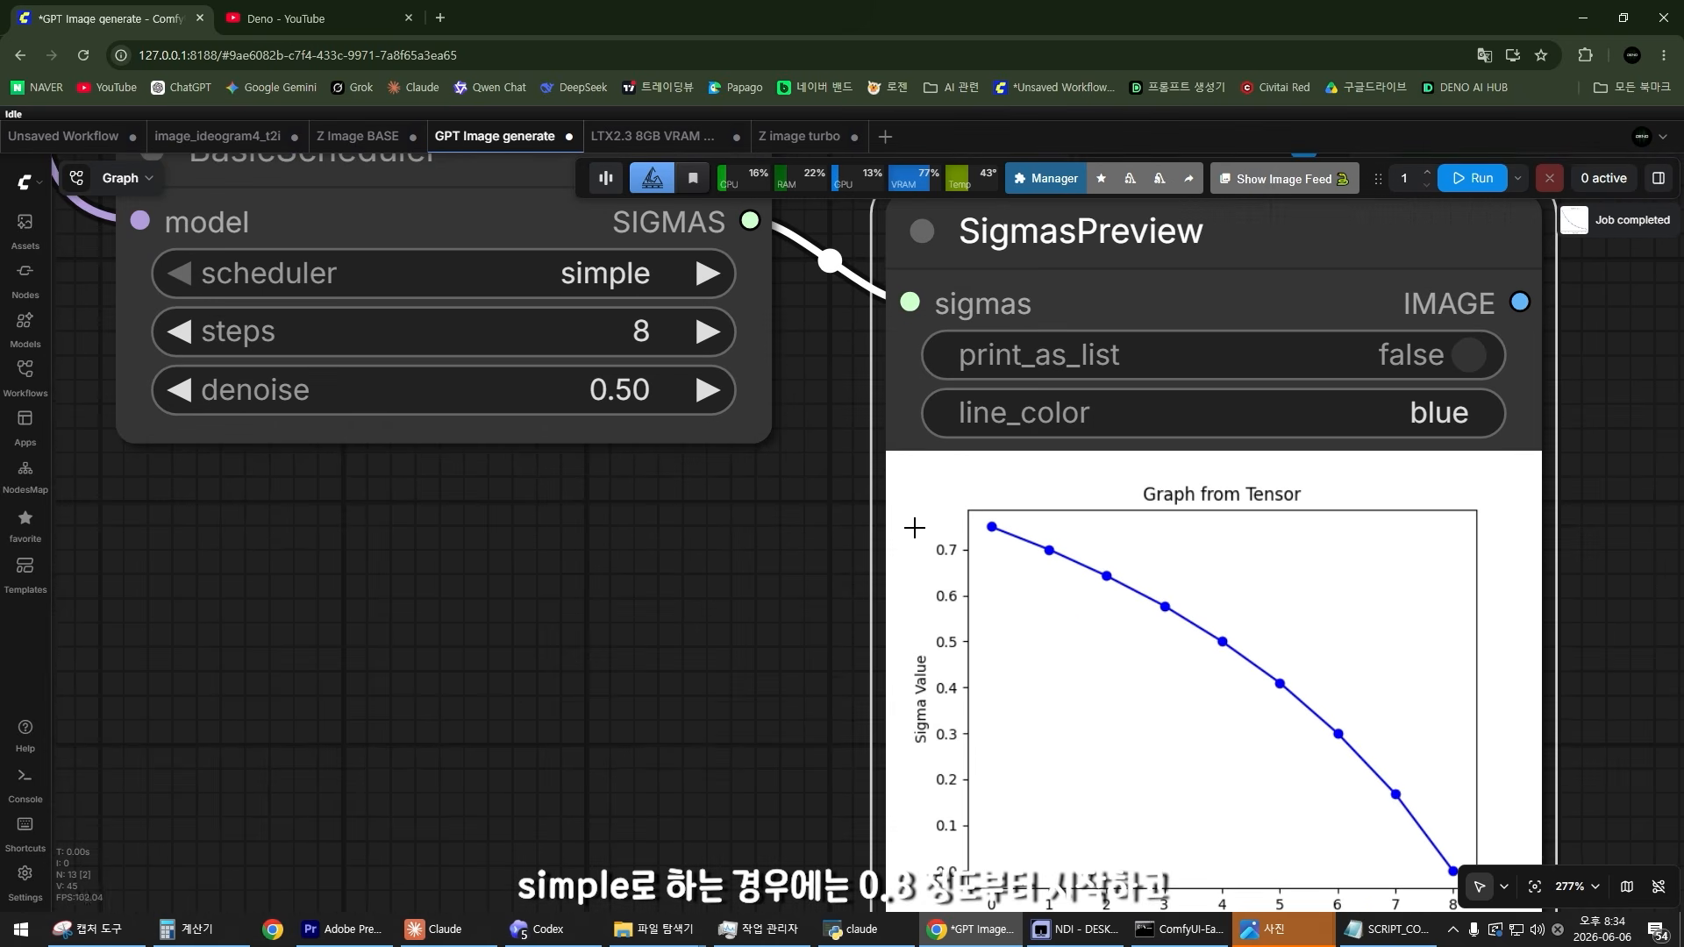
Step: Select the normal scheduler in the BasicScheduler and rerun the SigmasPreview to compare its curve
click(602, 277)
click(608, 432)
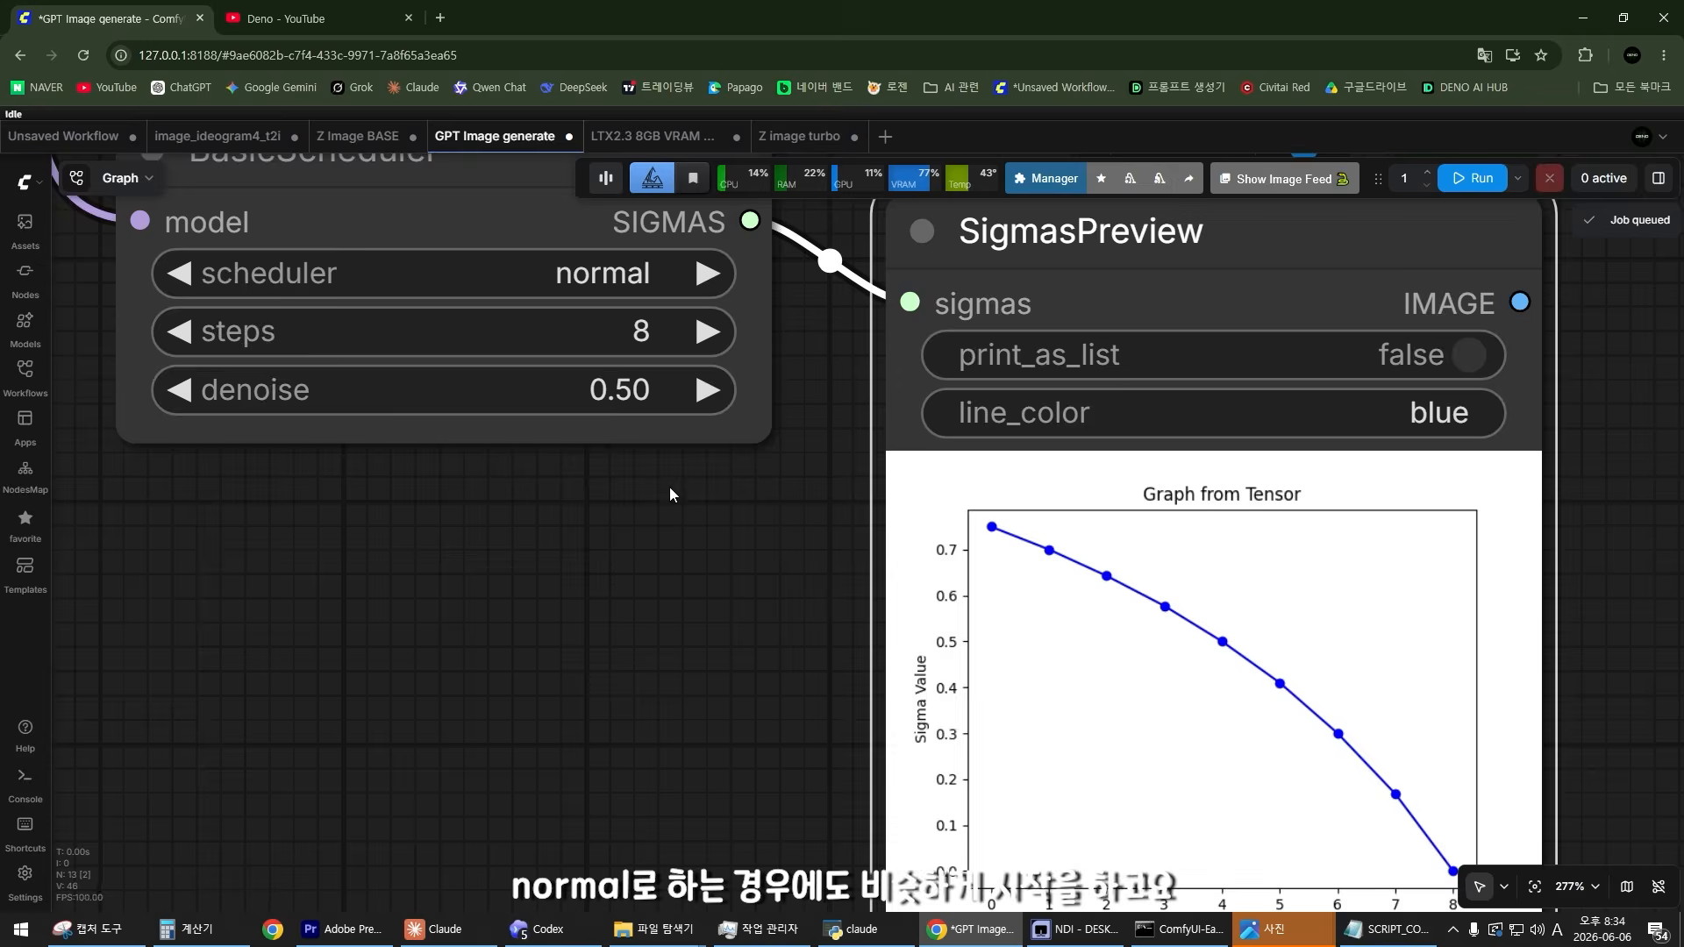
scroll(666, 490, down, 3)
click(1131, 246)
scroll(744, 654, up, 2)
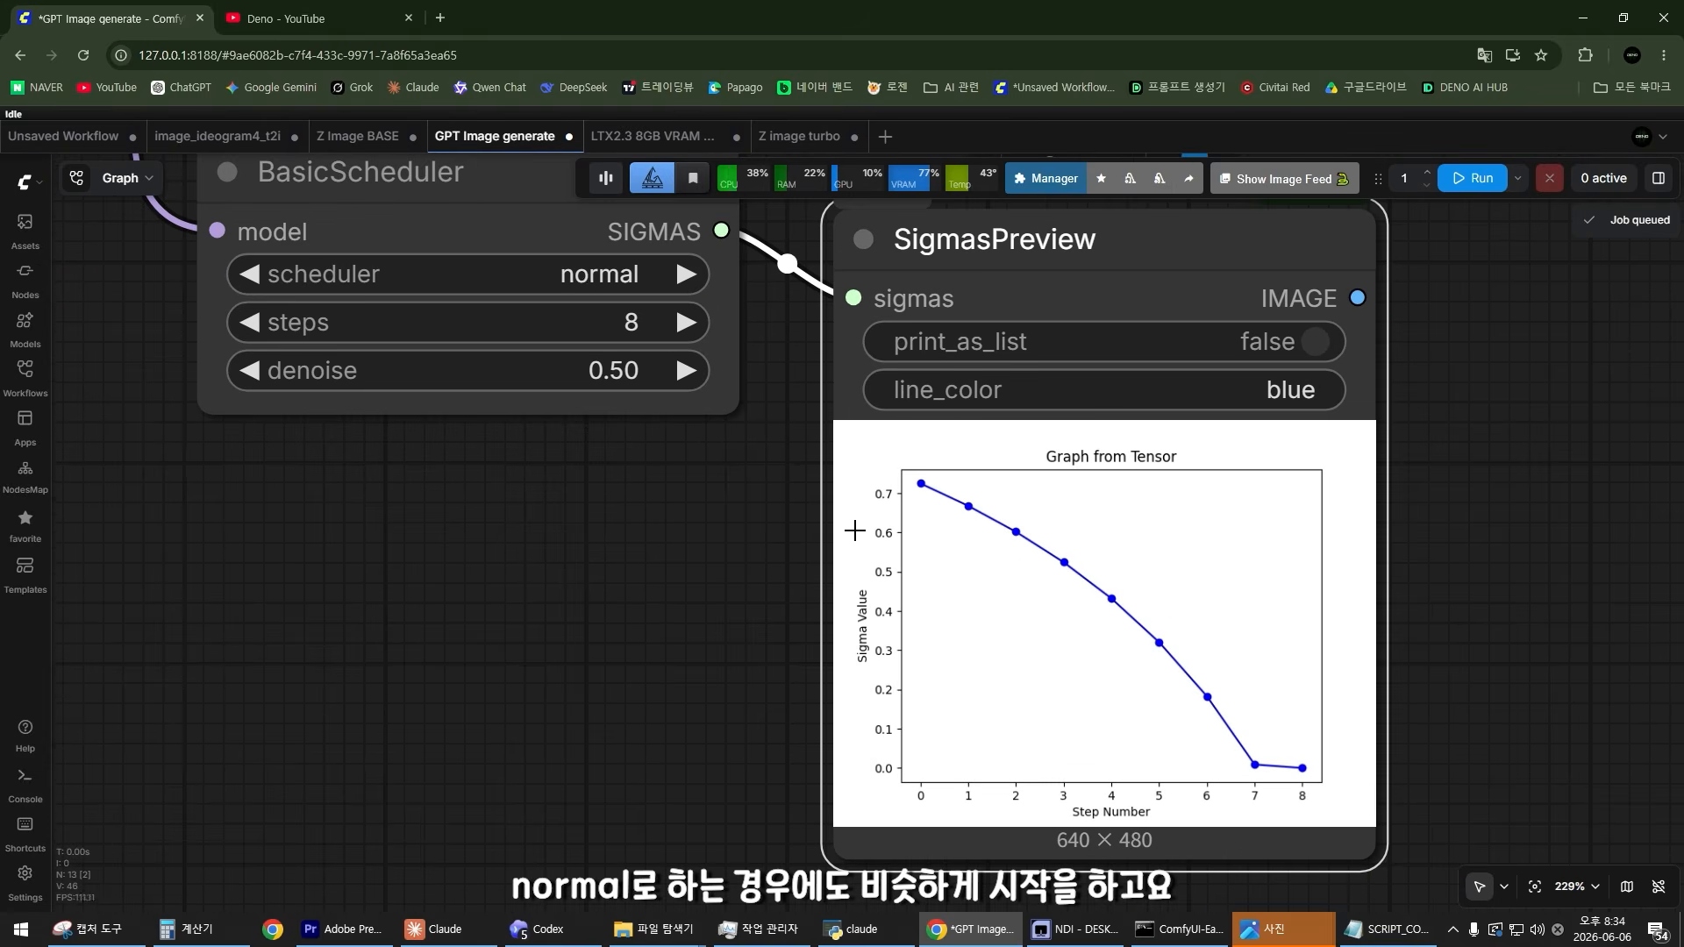
Step: Plot the bong_tangent scheduler's curve in the SigmasPreview, and return the BasicScheduler's scheduler to simple
click(583, 280)
click(632, 455)
drag(673, 540, 647, 592)
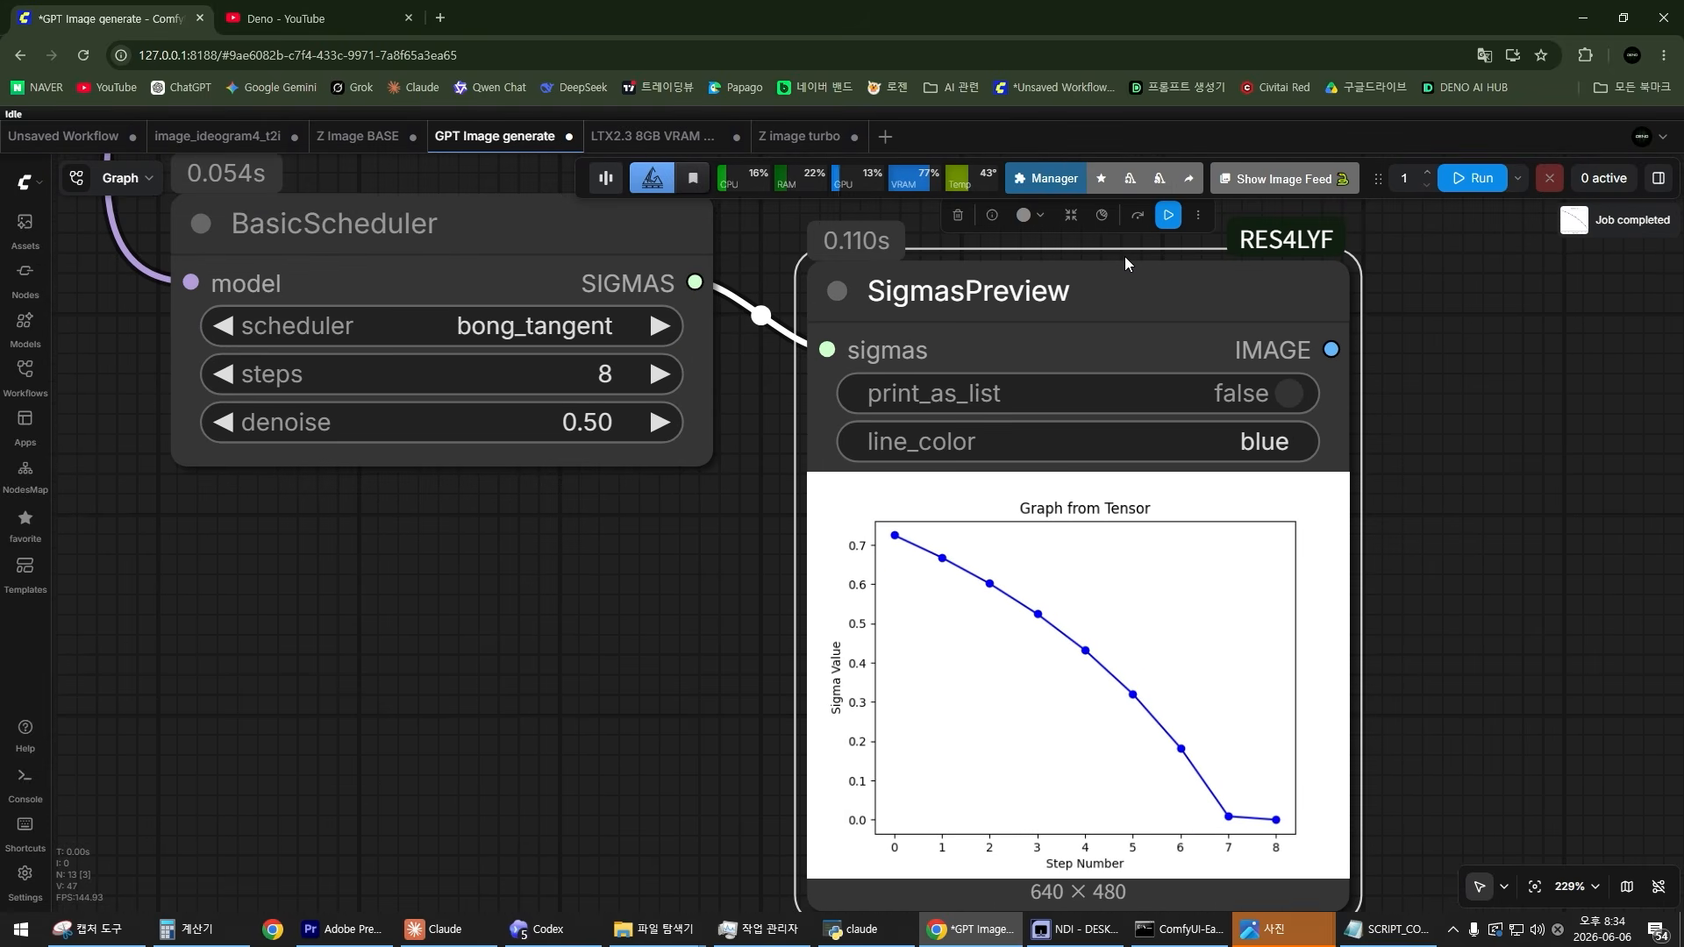
click(1168, 216)
drag(786, 566, 767, 528)
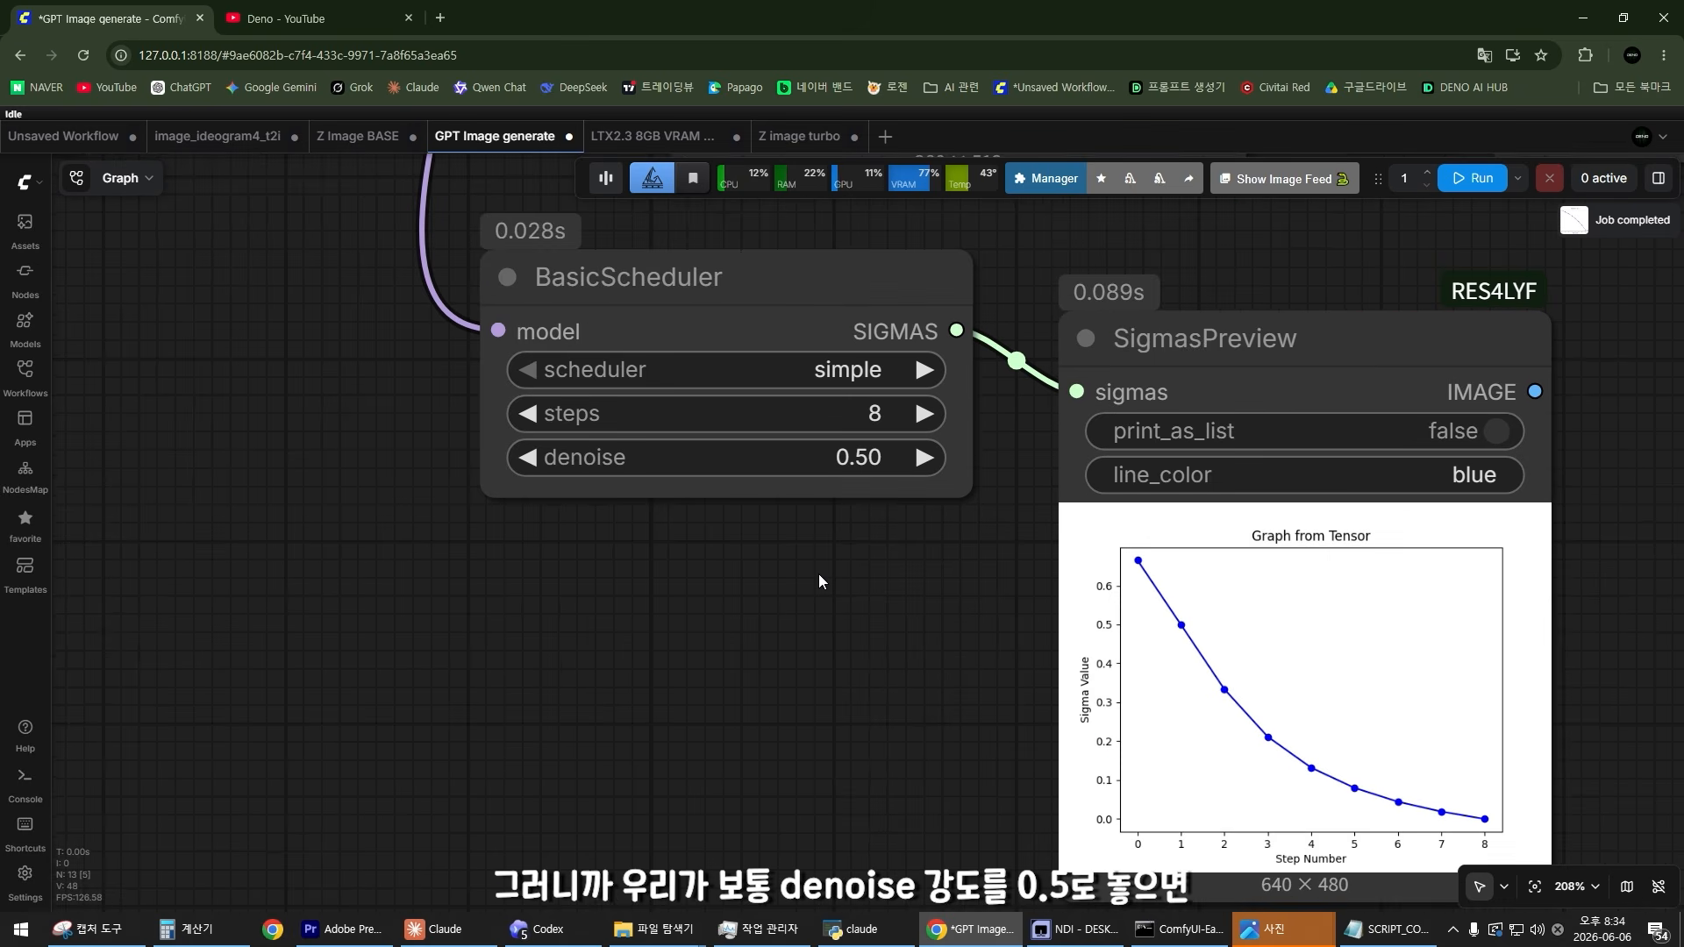
scroll(824, 573, down, 6)
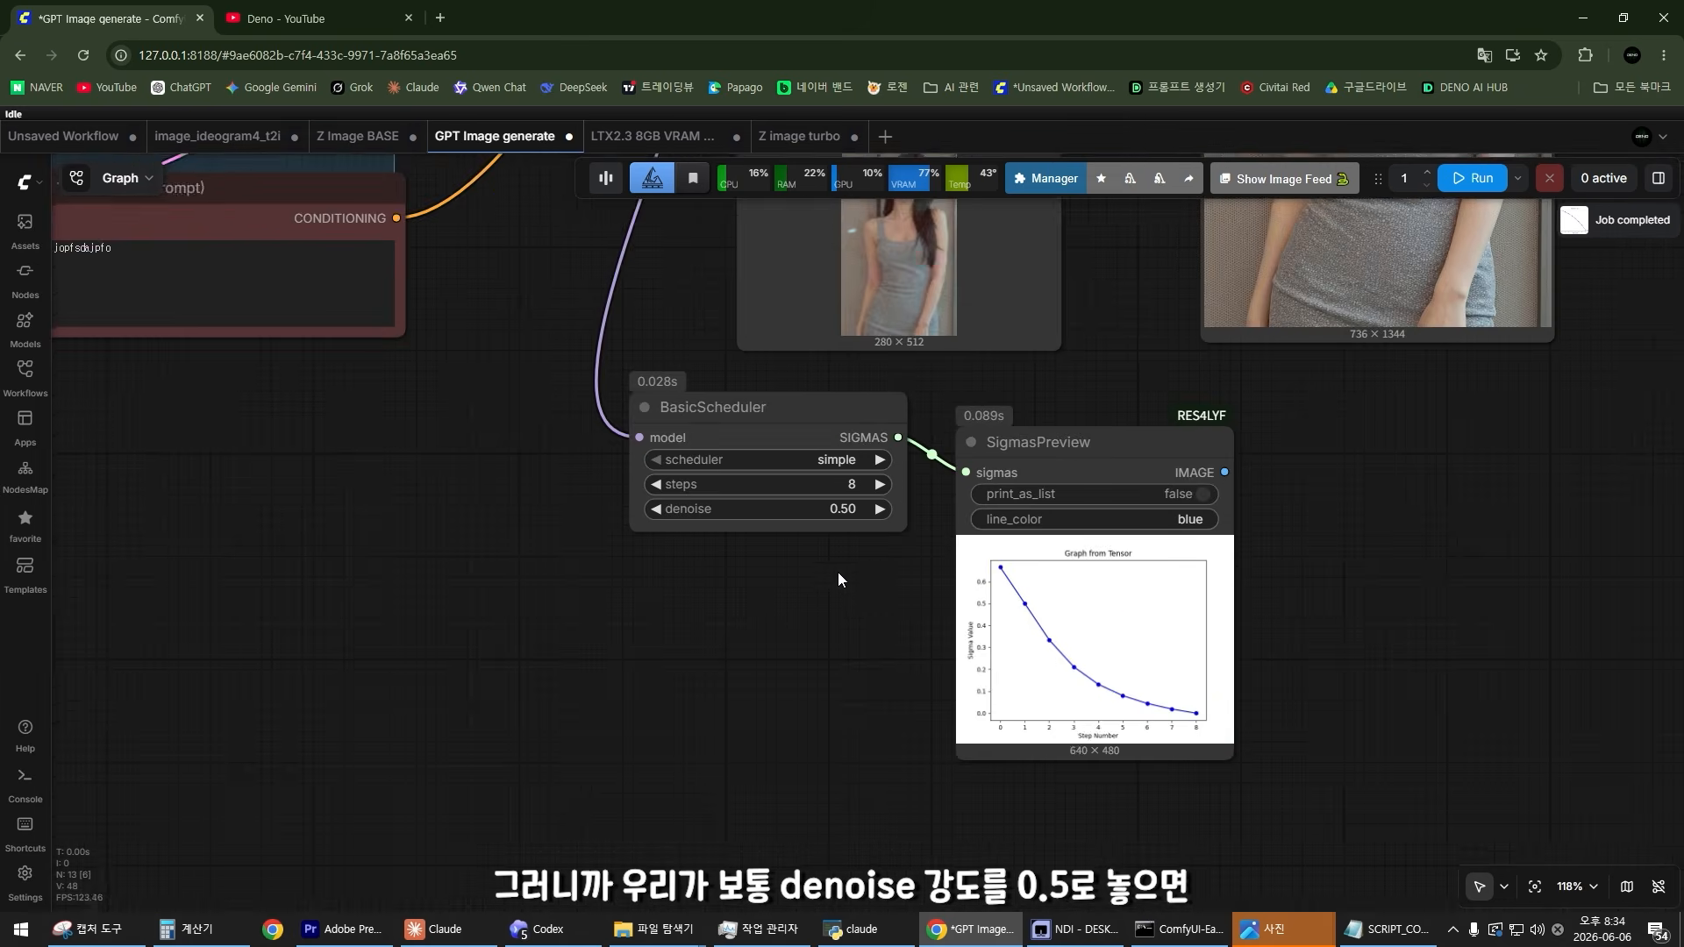
scroll(824, 533, up, 11)
drag(844, 574, 902, 581)
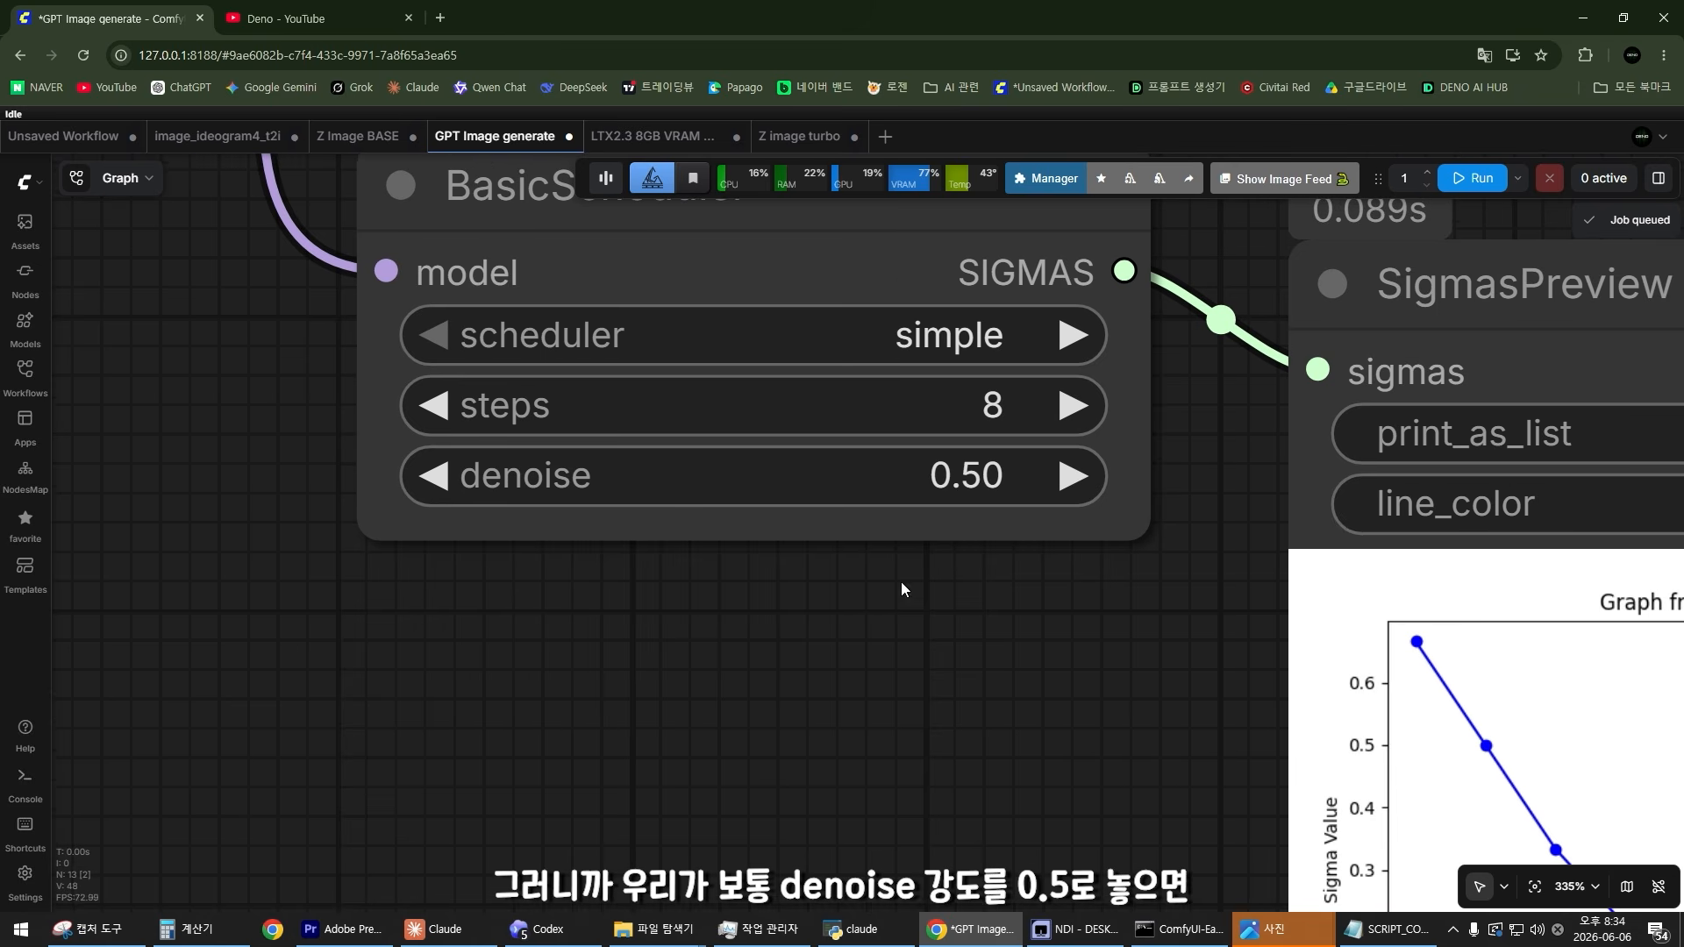
scroll(1023, 534, down, 1)
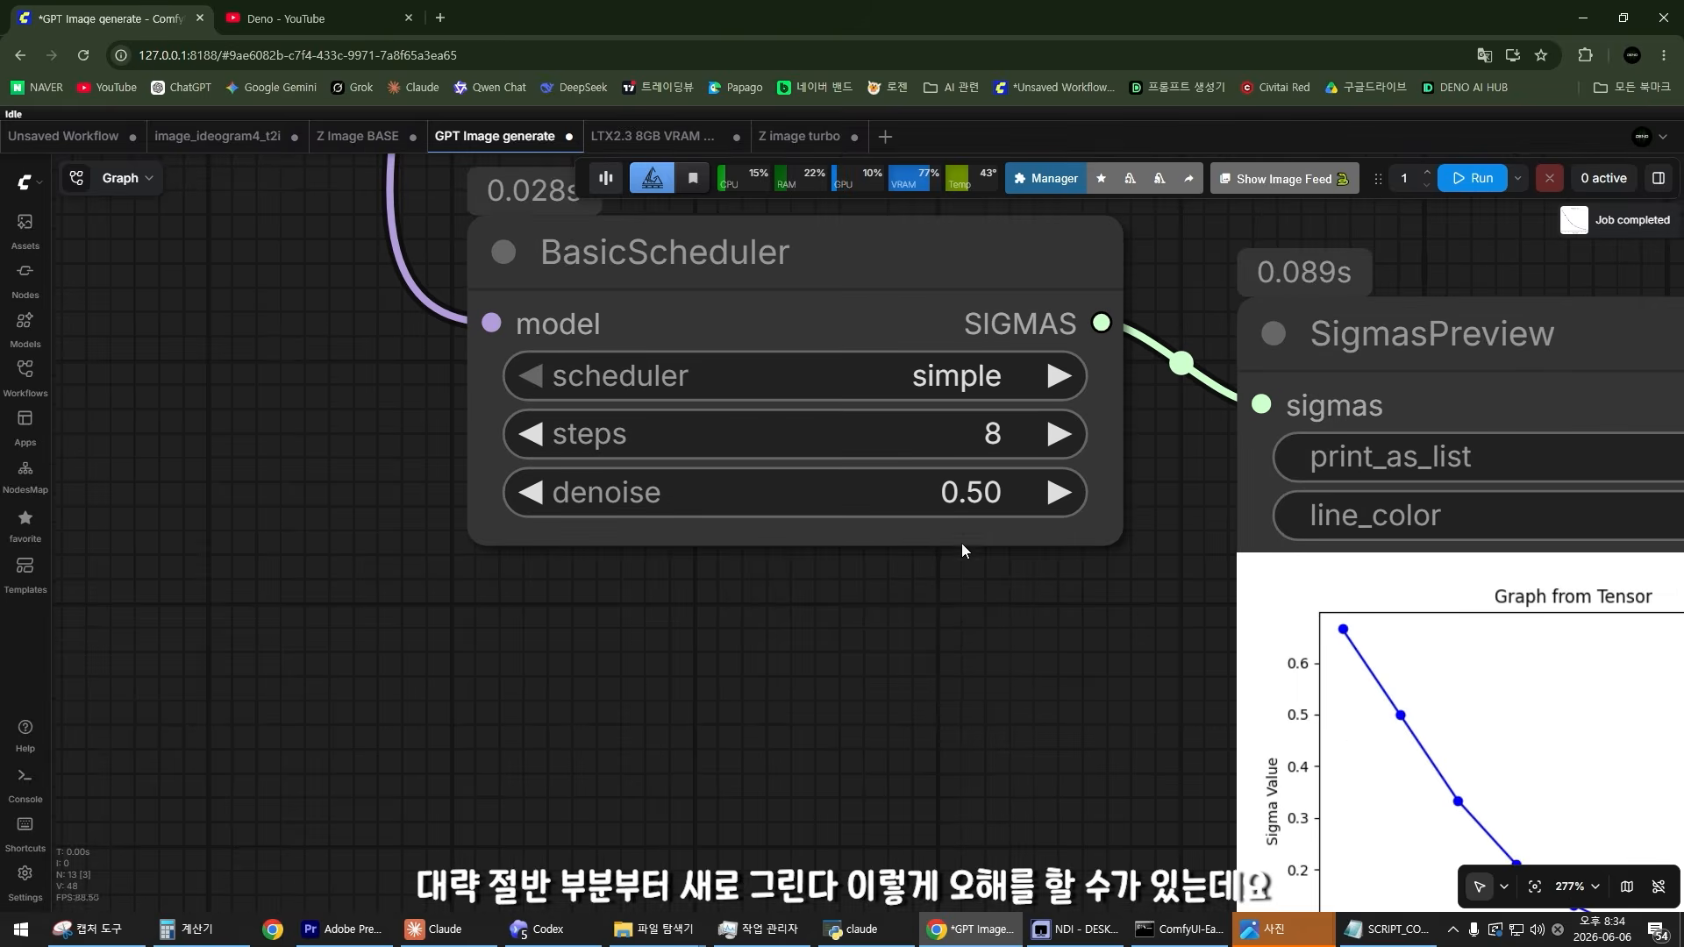
Step: Set the BasicScheduler's denoise to 0.3 and rerun the SigmasPreview to inspect the curve's starting sigma
scroll(920, 507, up, 1)
scroll(1030, 549, down, 3)
click(958, 504)
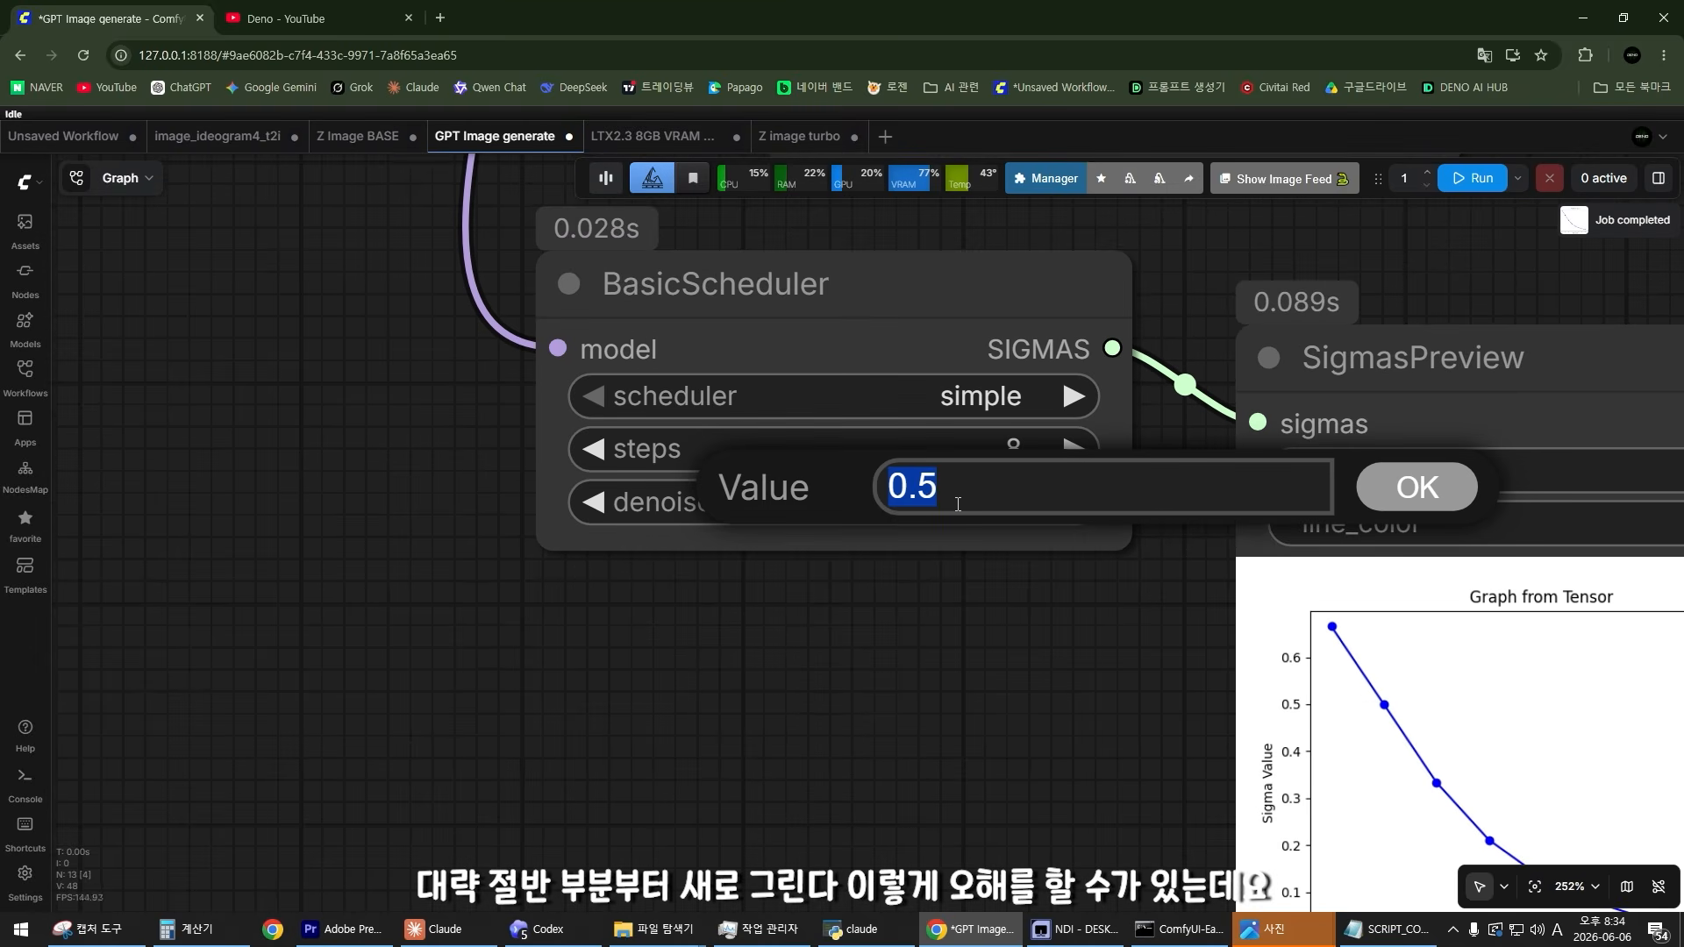
text(0.3)
key(Return)
scroll(795, 510, down, 2)
scroll(796, 510, up, 2)
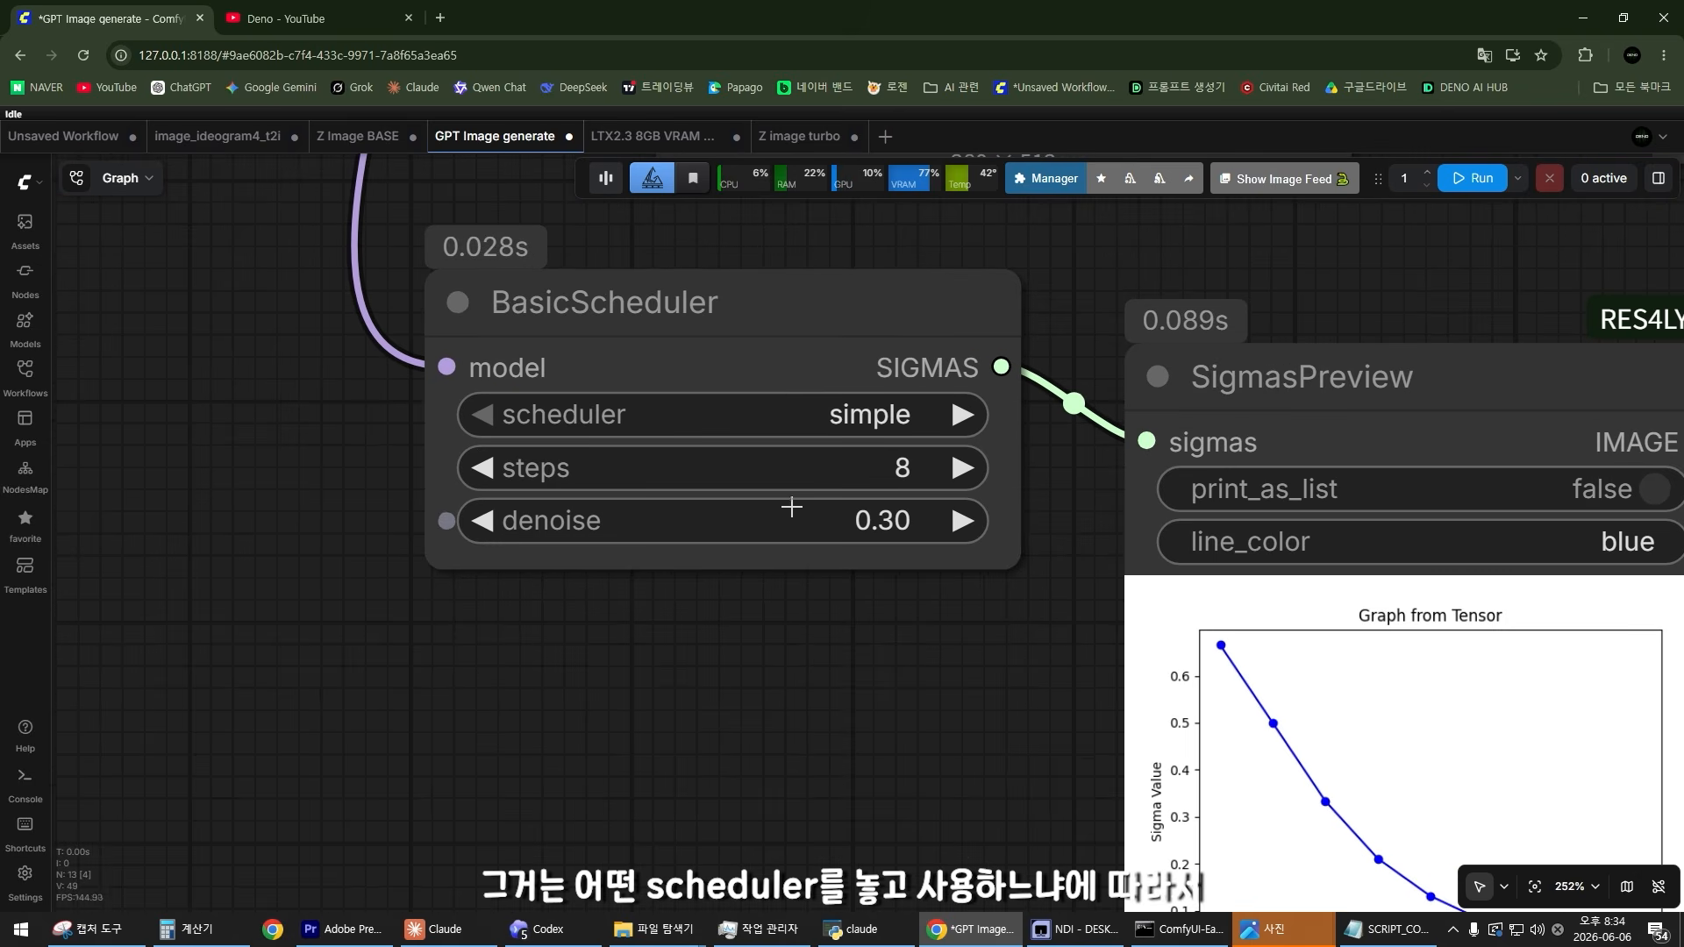
scroll(962, 618, down, 1)
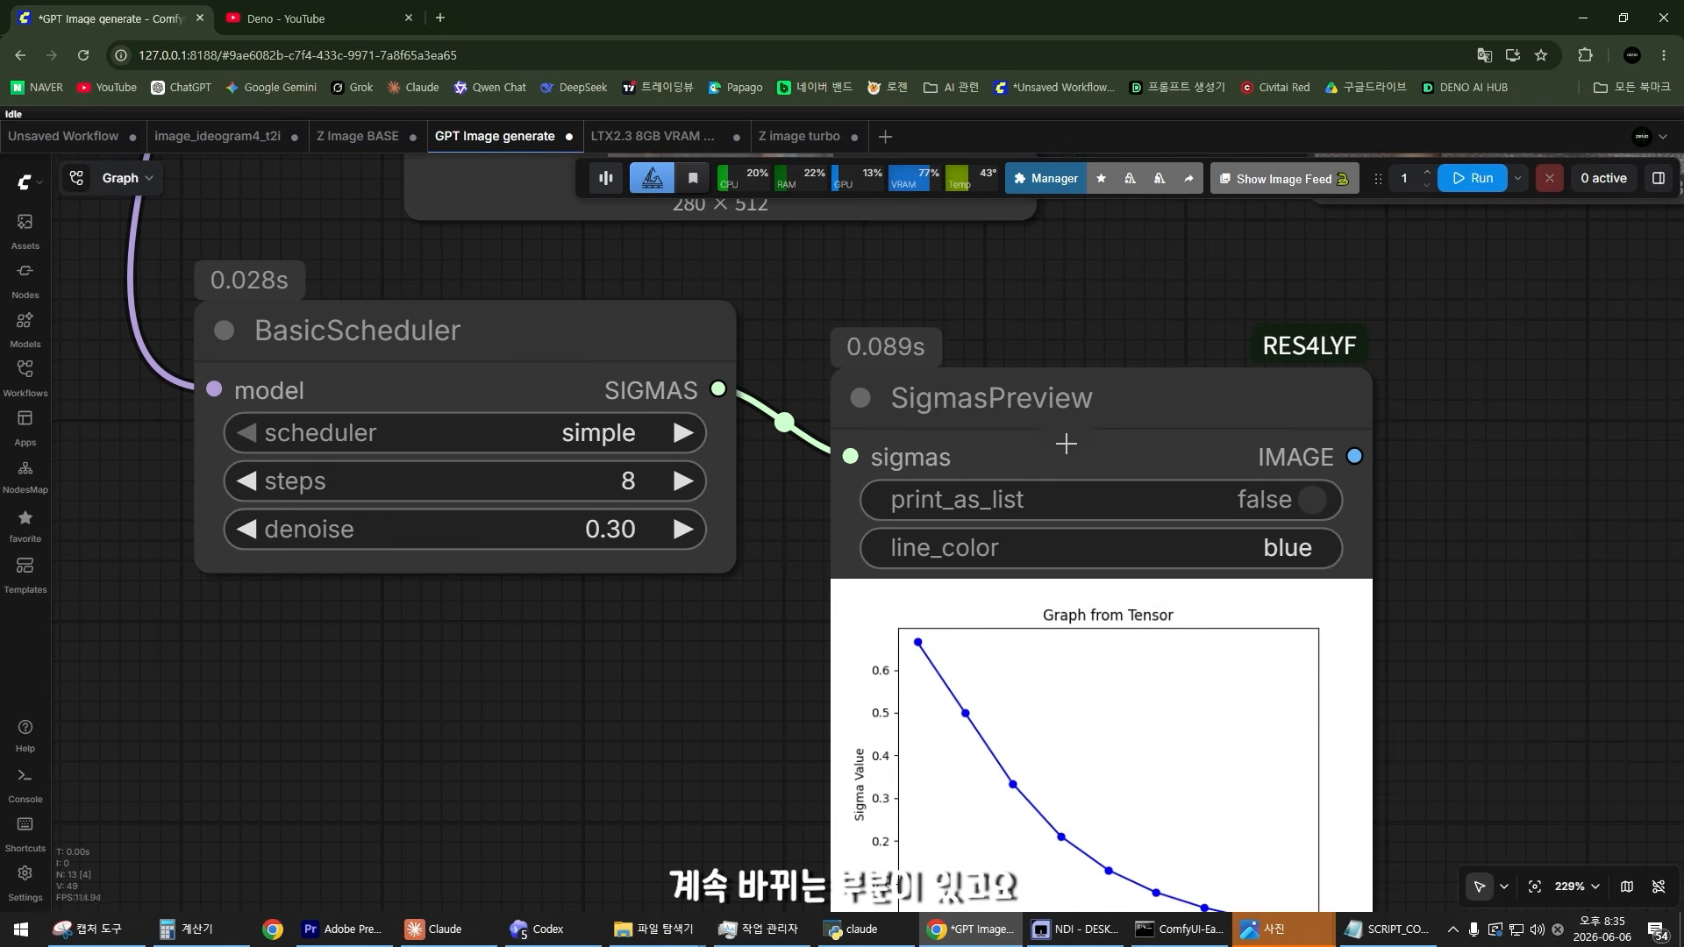
click(1126, 408)
click(1192, 323)
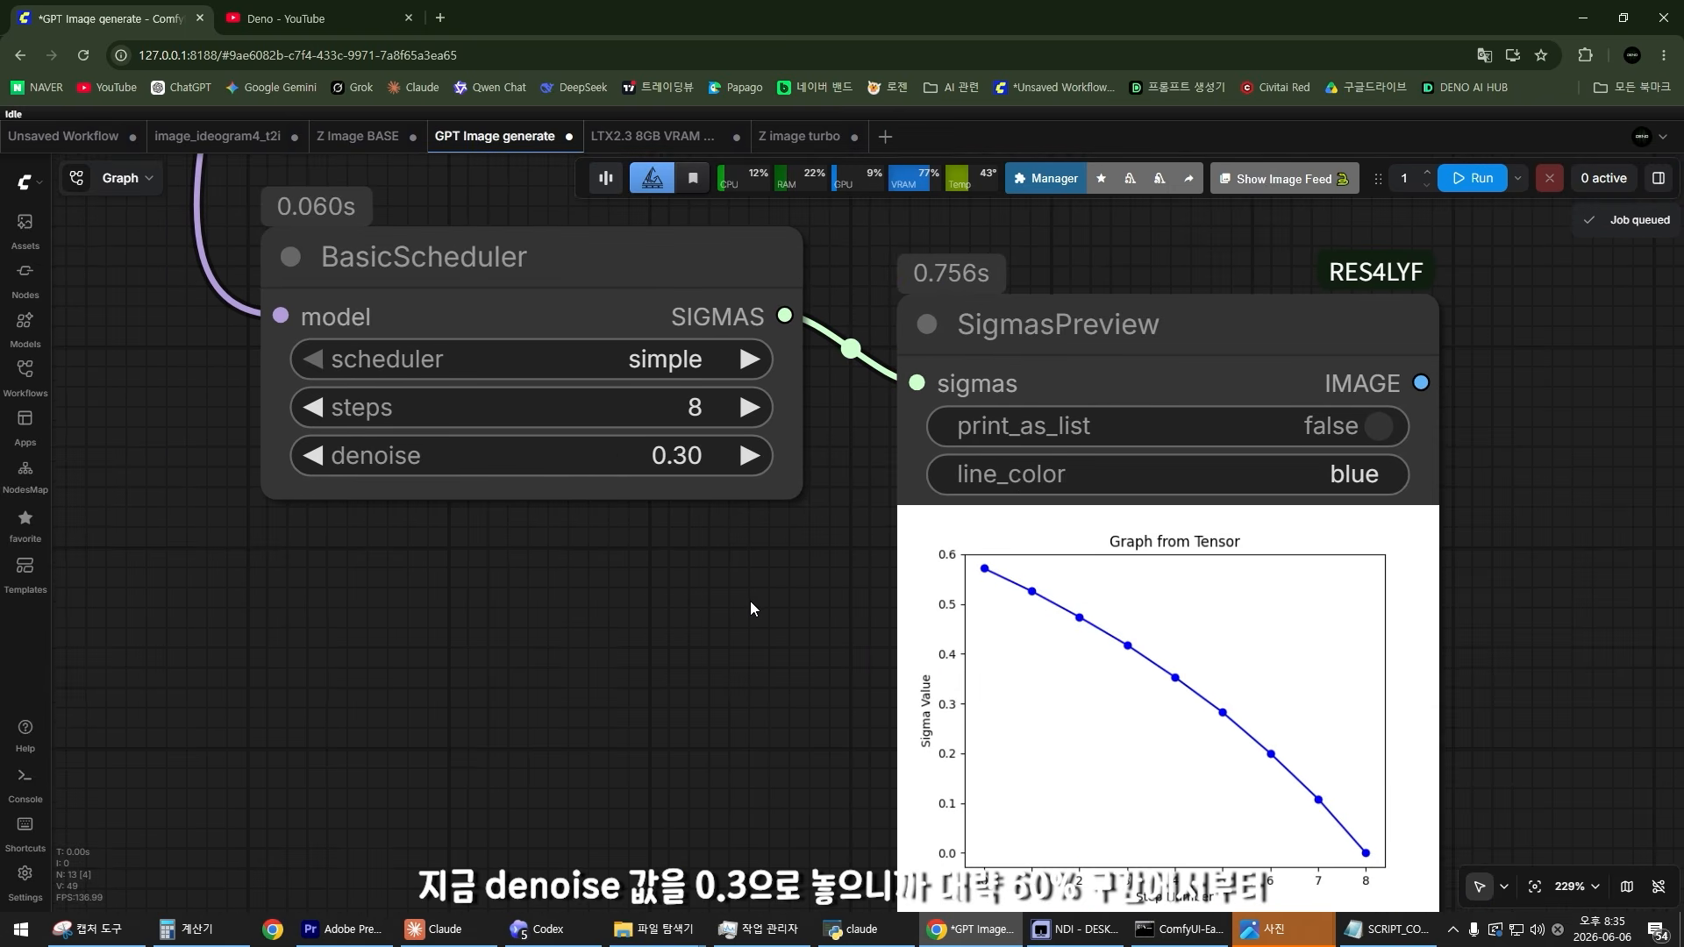
scroll(818, 438, up, 3)
scroll(780, 515, down, 7)
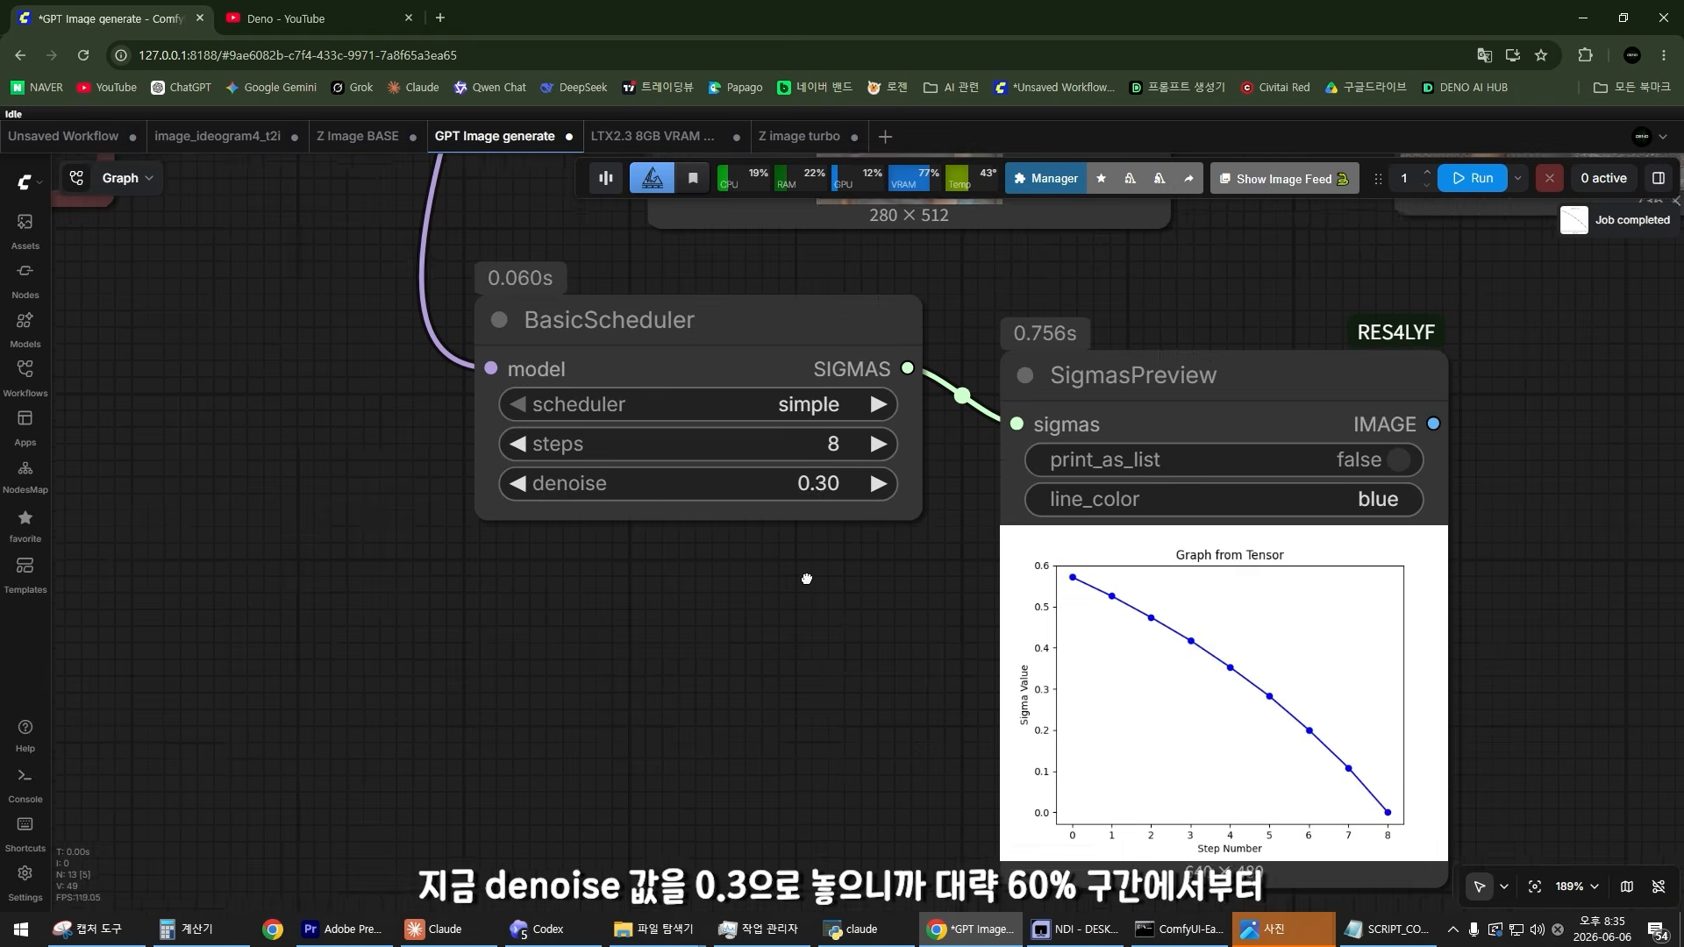
scroll(770, 432, up, 5)
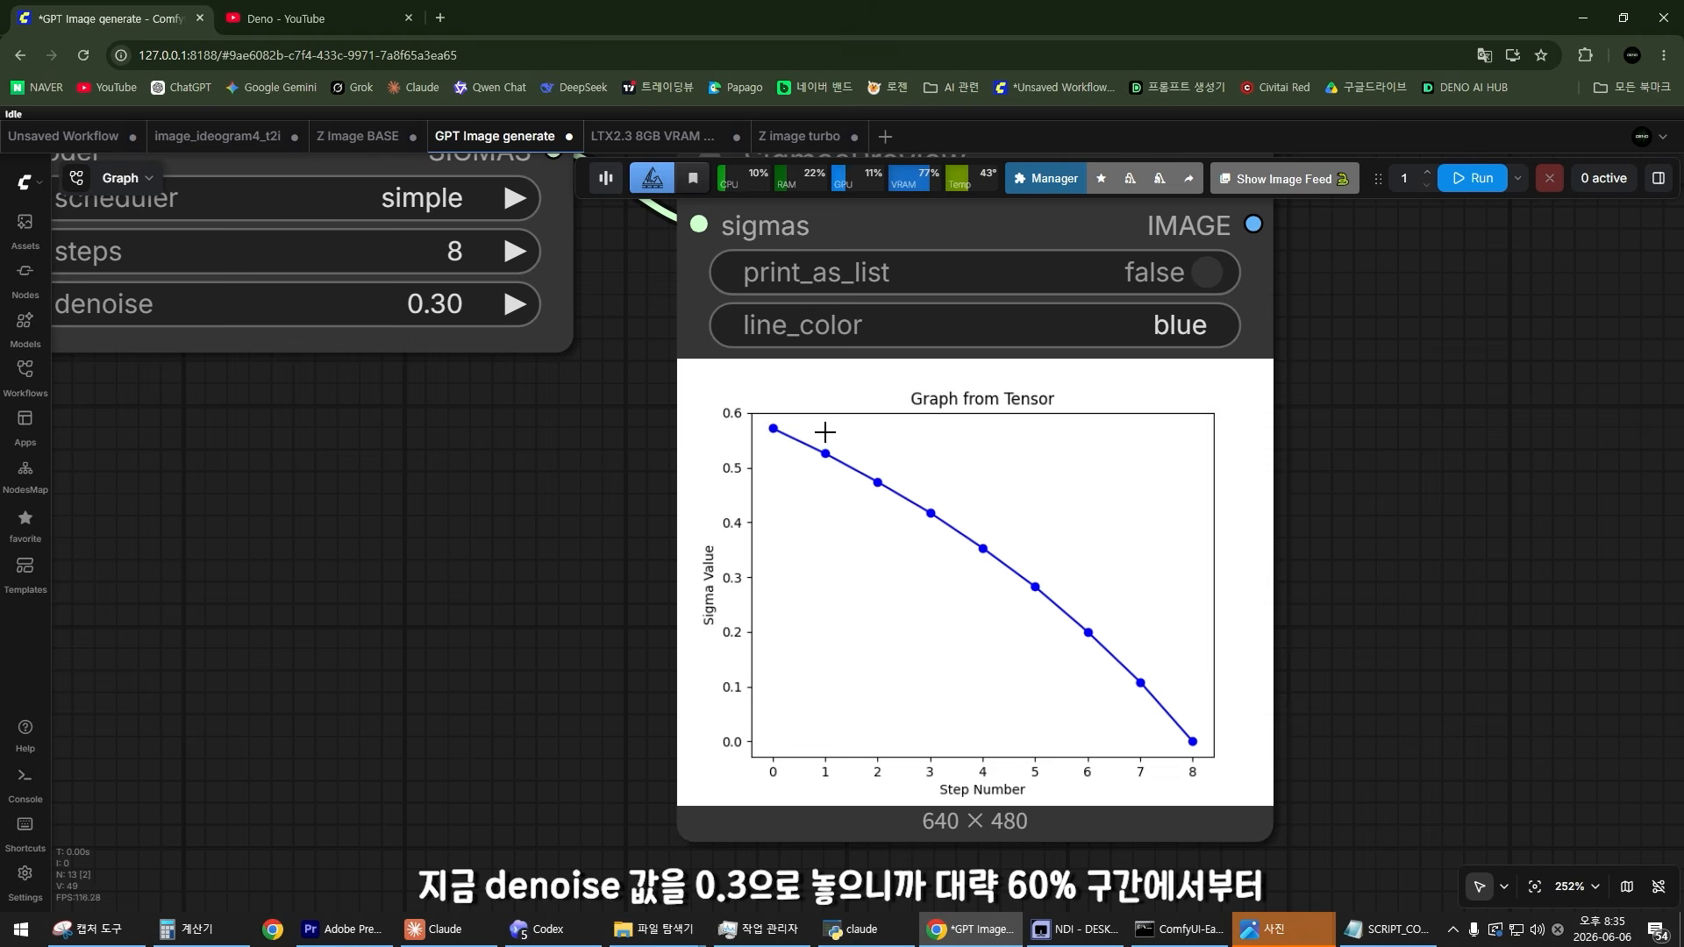
Step: Examine the generated portrait beside the KSampler and the positive prompt in the green CLIP Text Encode node
scroll(1185, 714, down, 5)
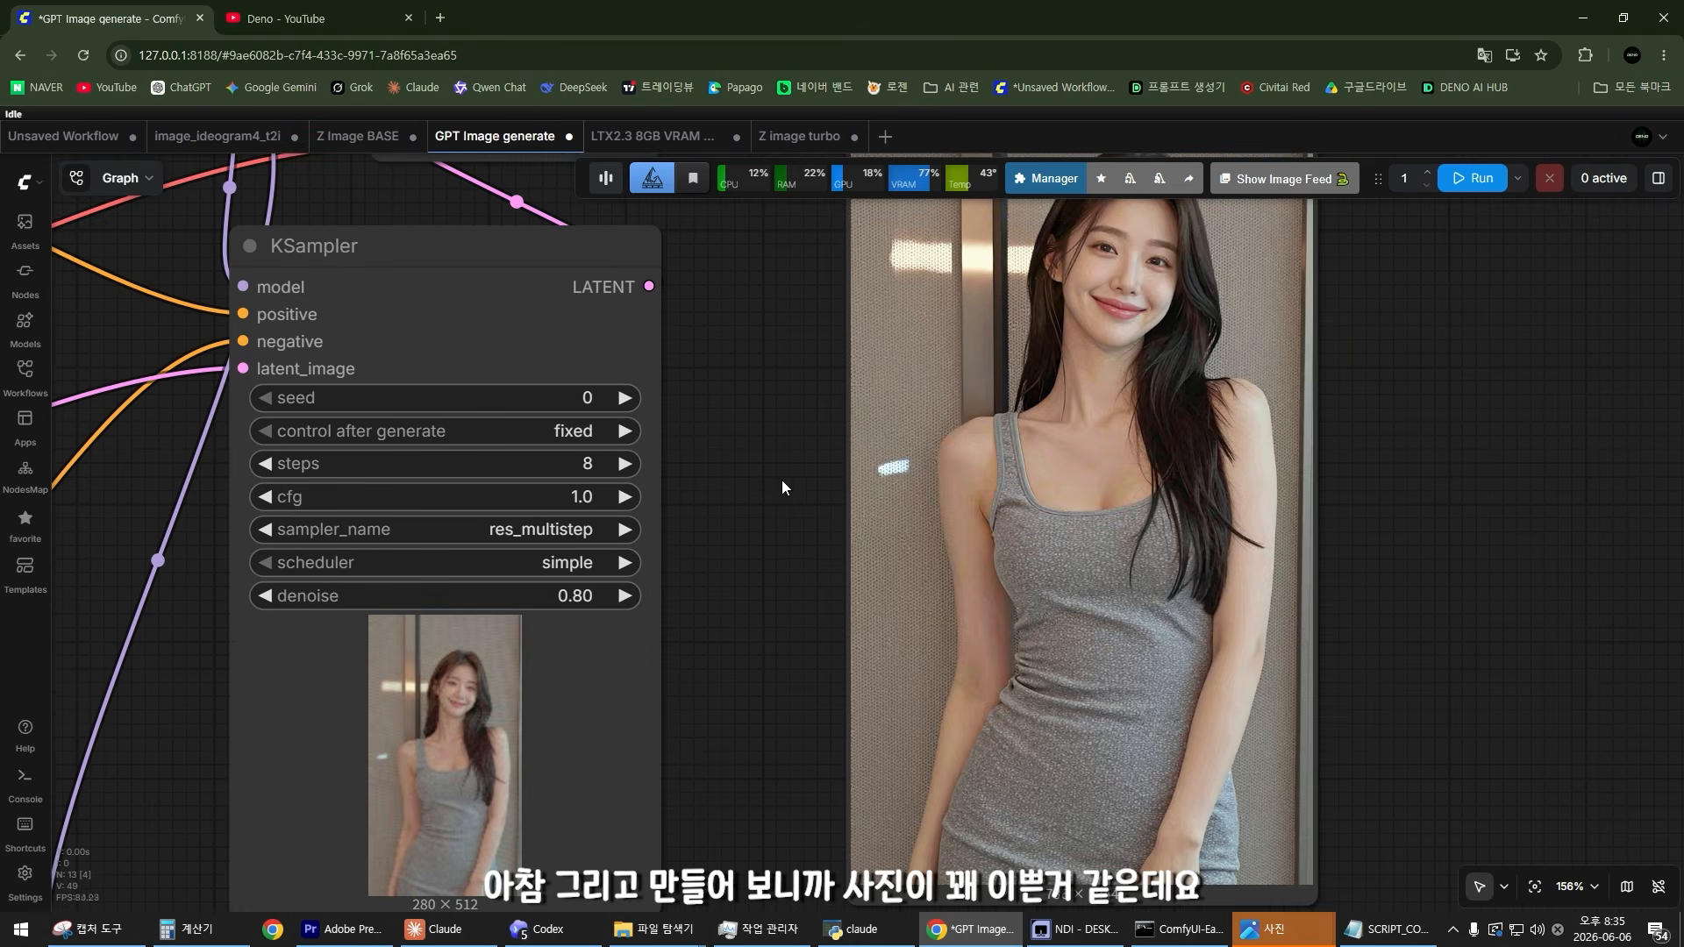
scroll(891, 363, up, 2)
scroll(892, 363, up, 4)
scroll(778, 429, down, 3)
scroll(768, 412, up, 1)
scroll(767, 408, down, 3)
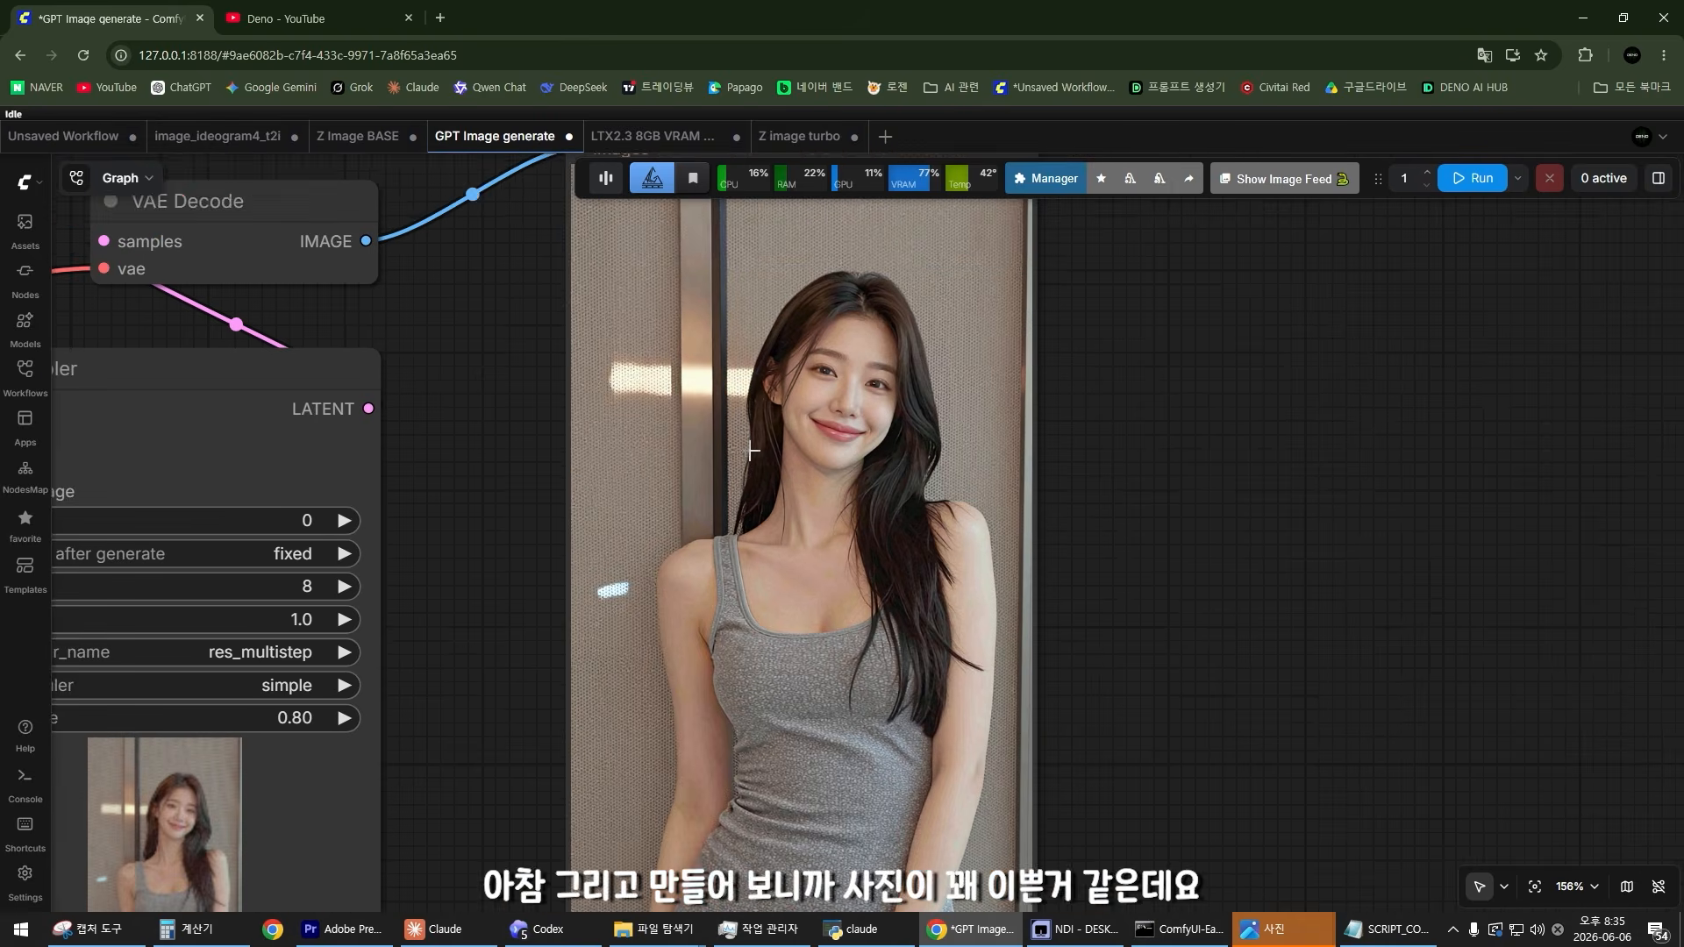
drag(755, 508, 843, 452)
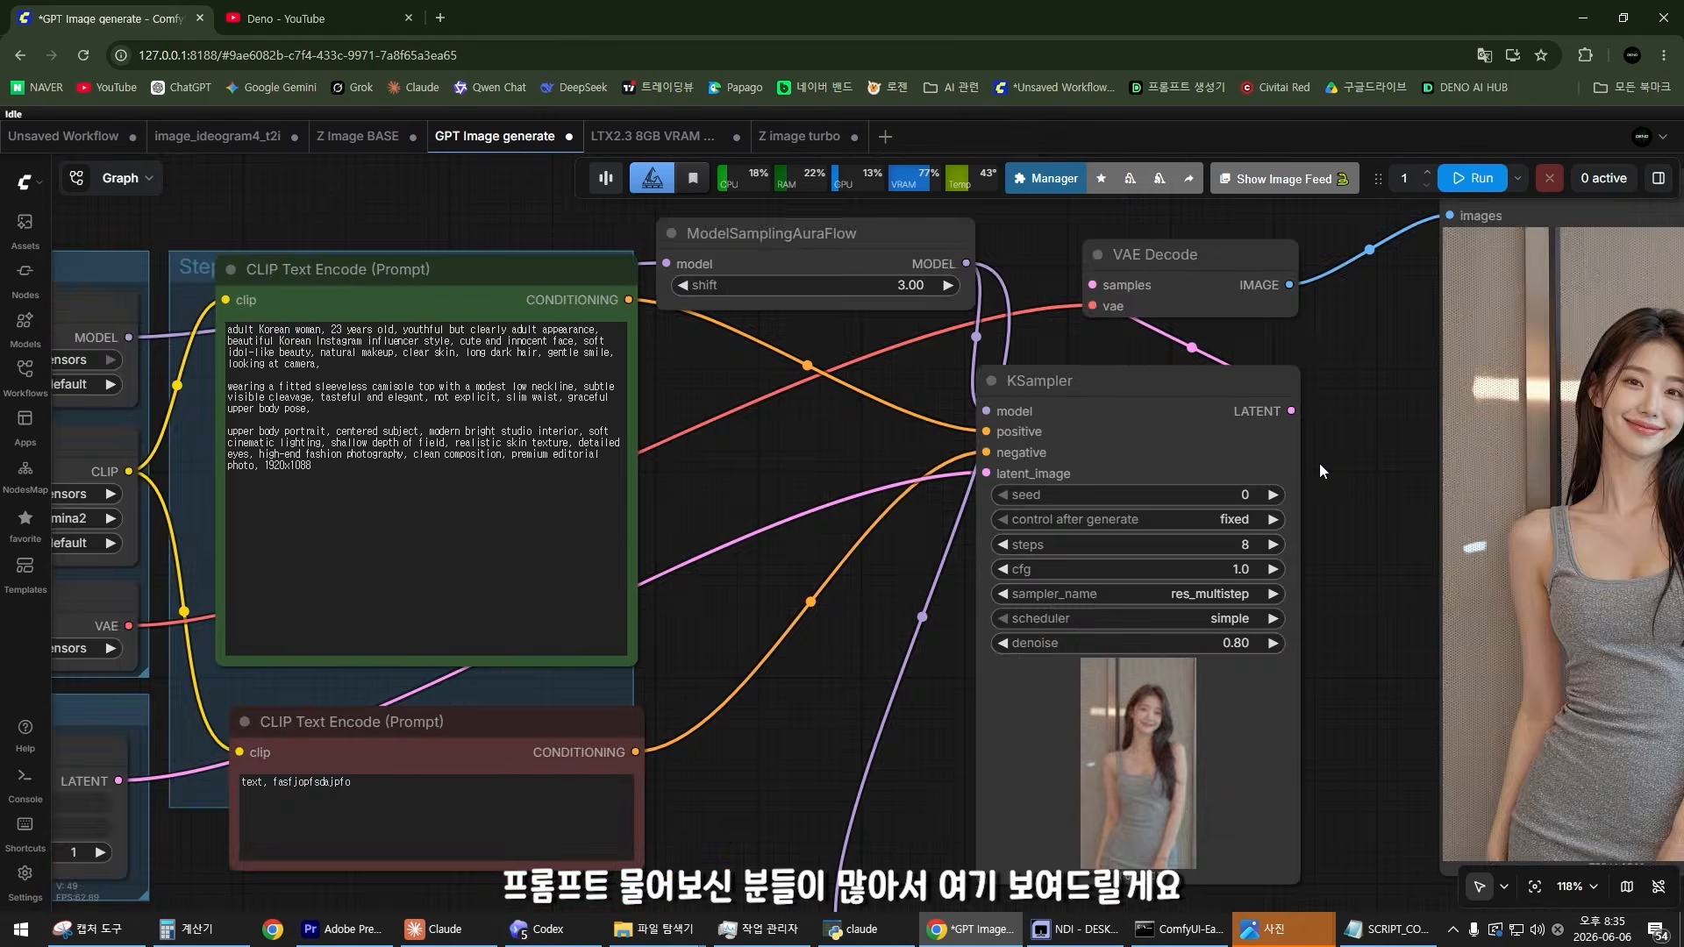
scroll(948, 386, up, 7)
drag(660, 409, 1150, 512)
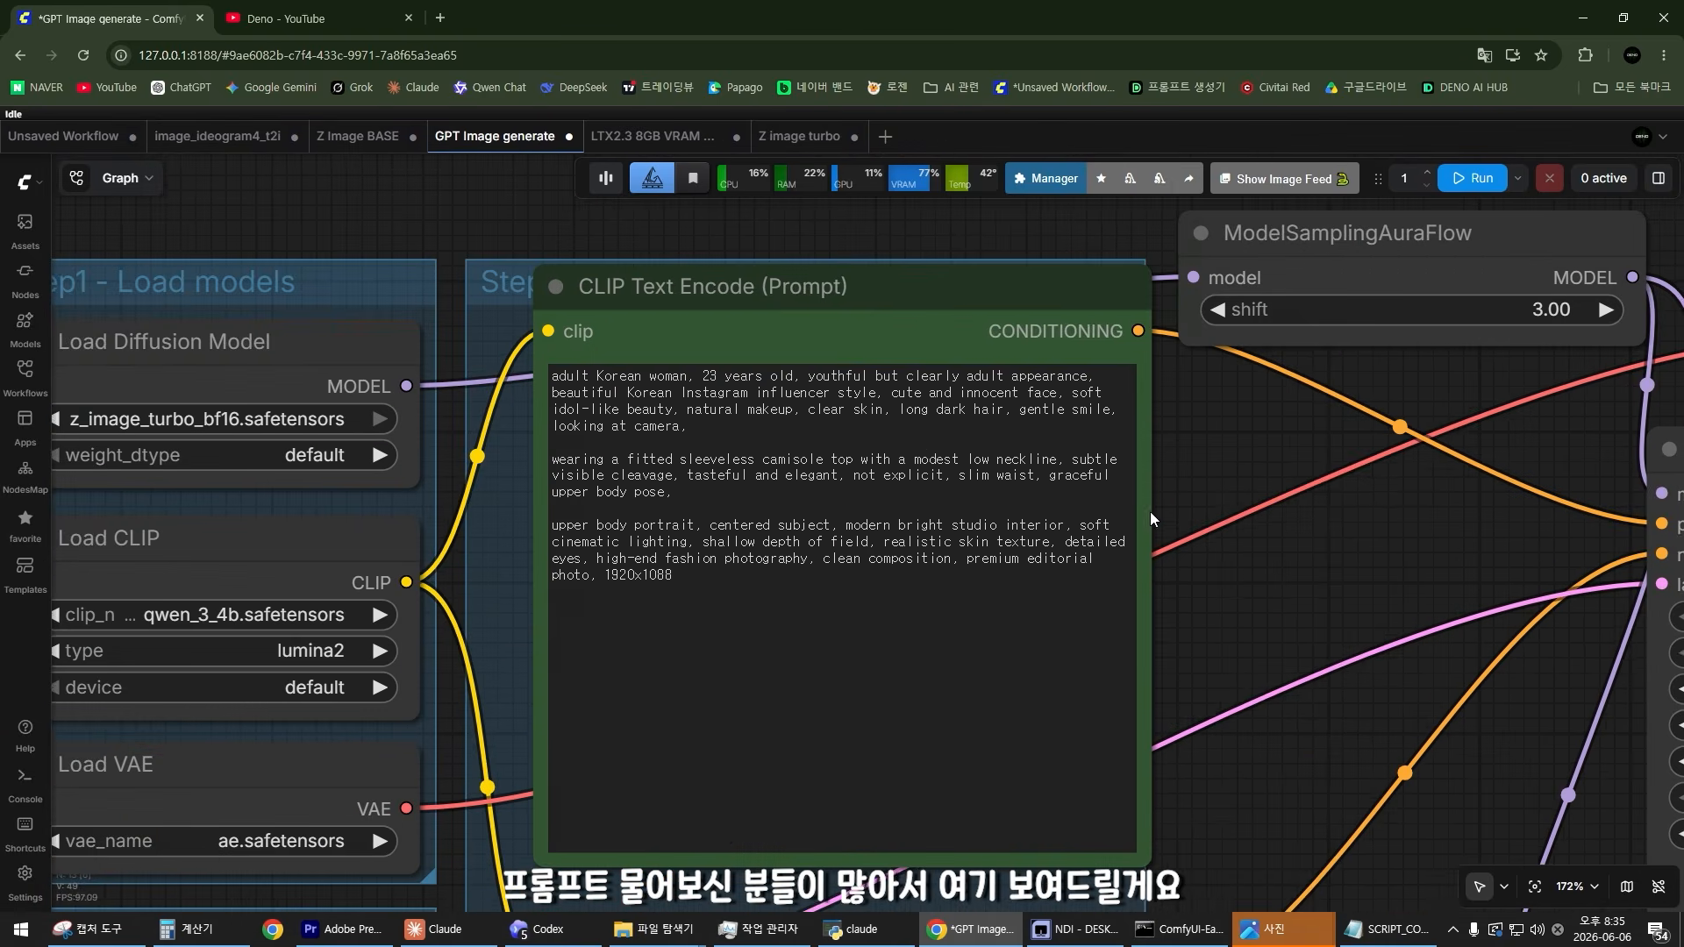
scroll(1261, 466, up, 6)
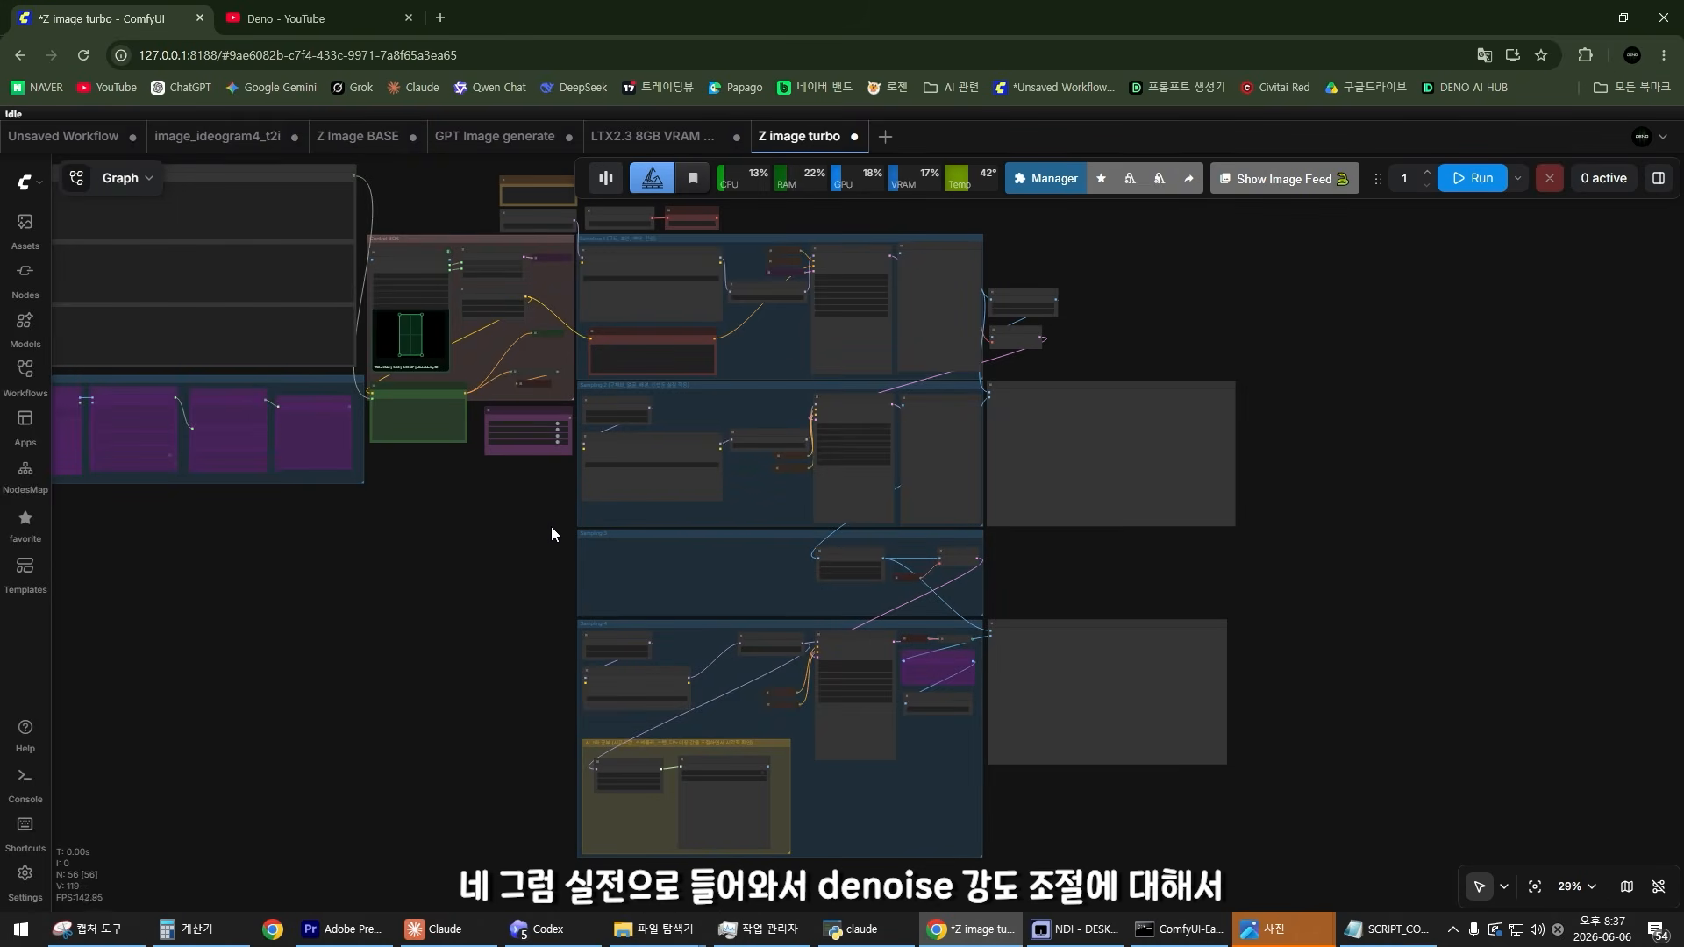
Step: Look over the Z image turbo workflow's Sampling 1 and Sampling 2 groups and how they connect
scroll(551, 526, up, 5)
scroll(891, 566, up, 4)
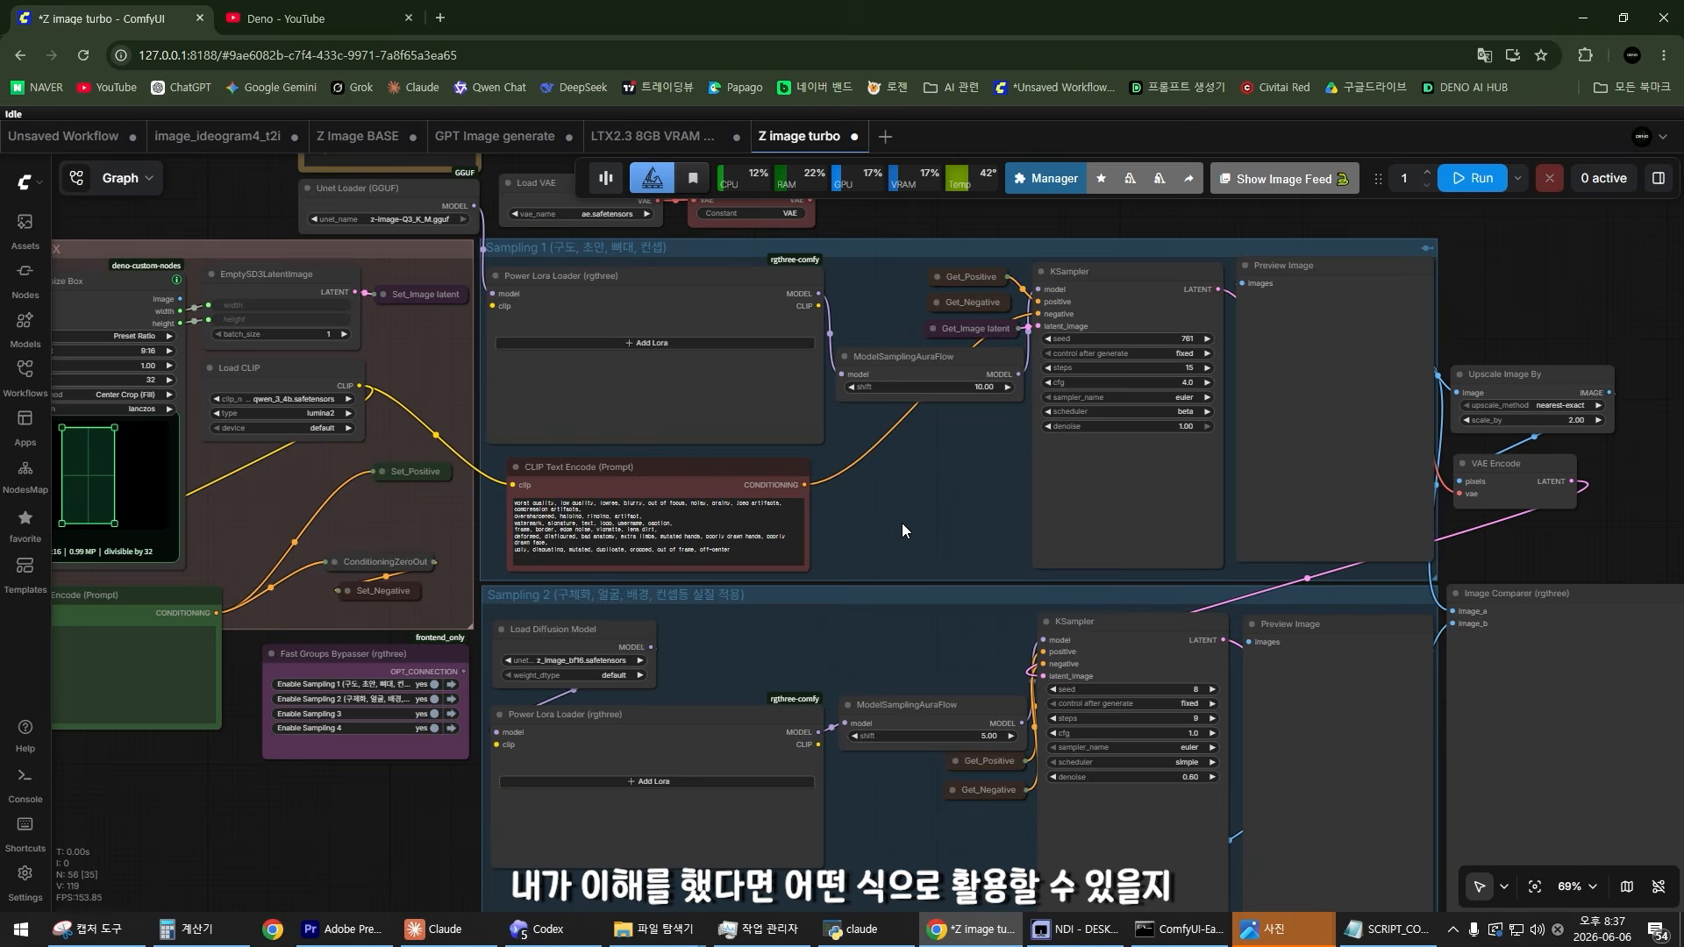
scroll(902, 523, down, 3)
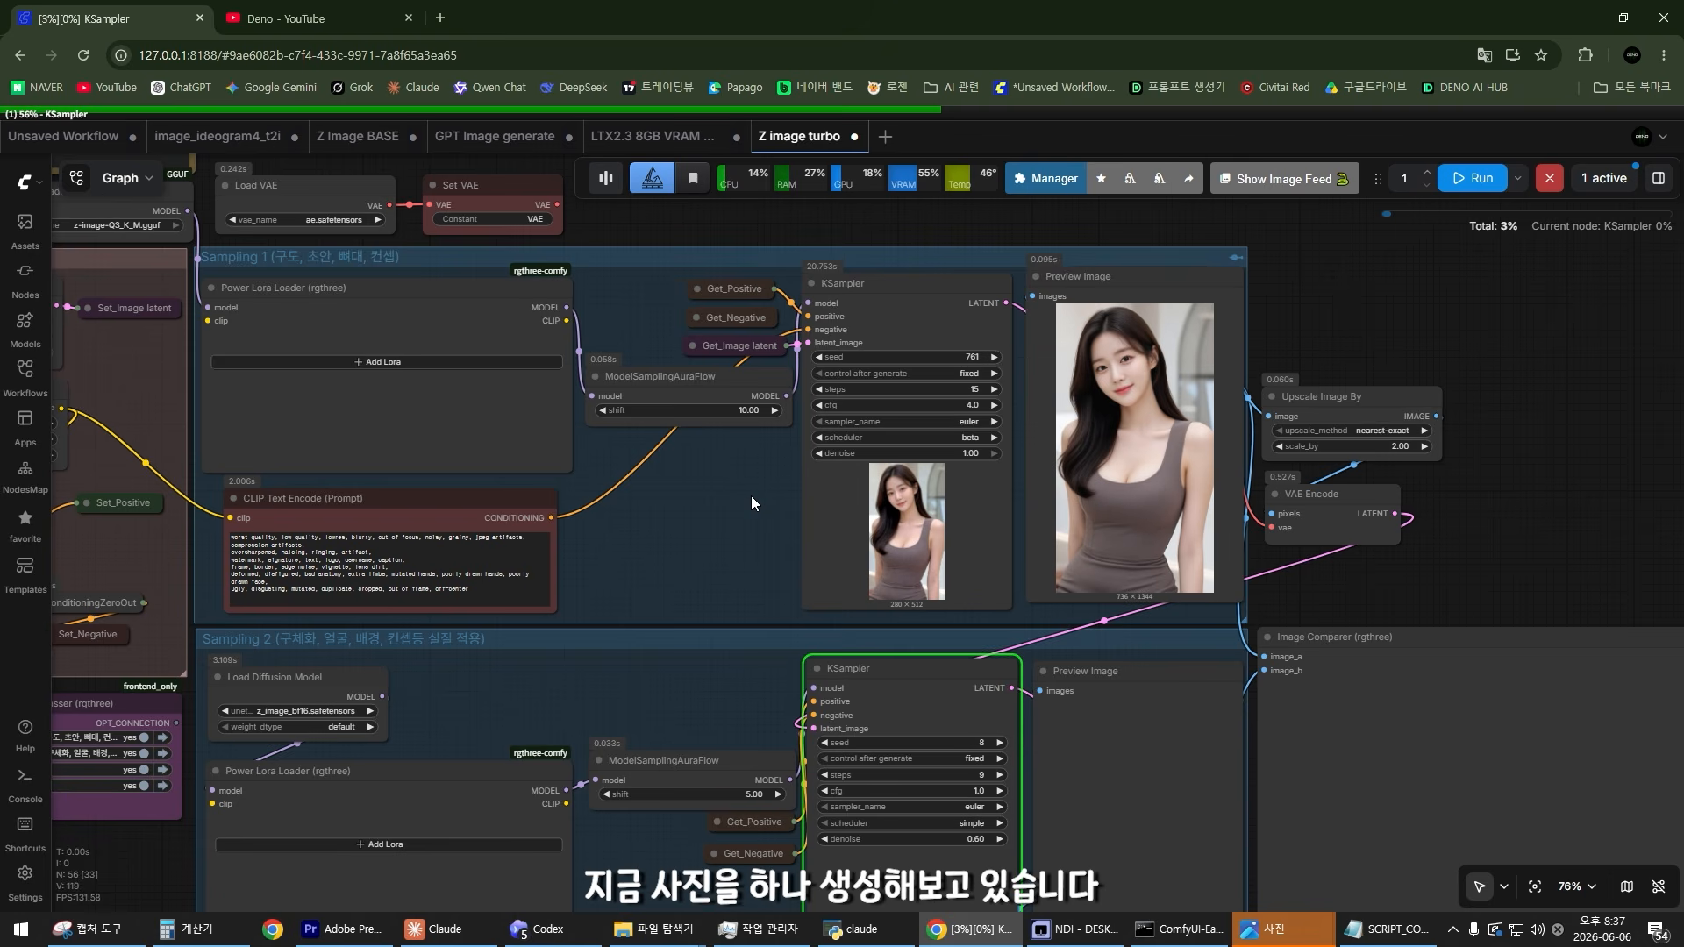
scroll(746, 497, down, 3)
scroll(680, 627, up, 2)
drag(675, 640, 612, 507)
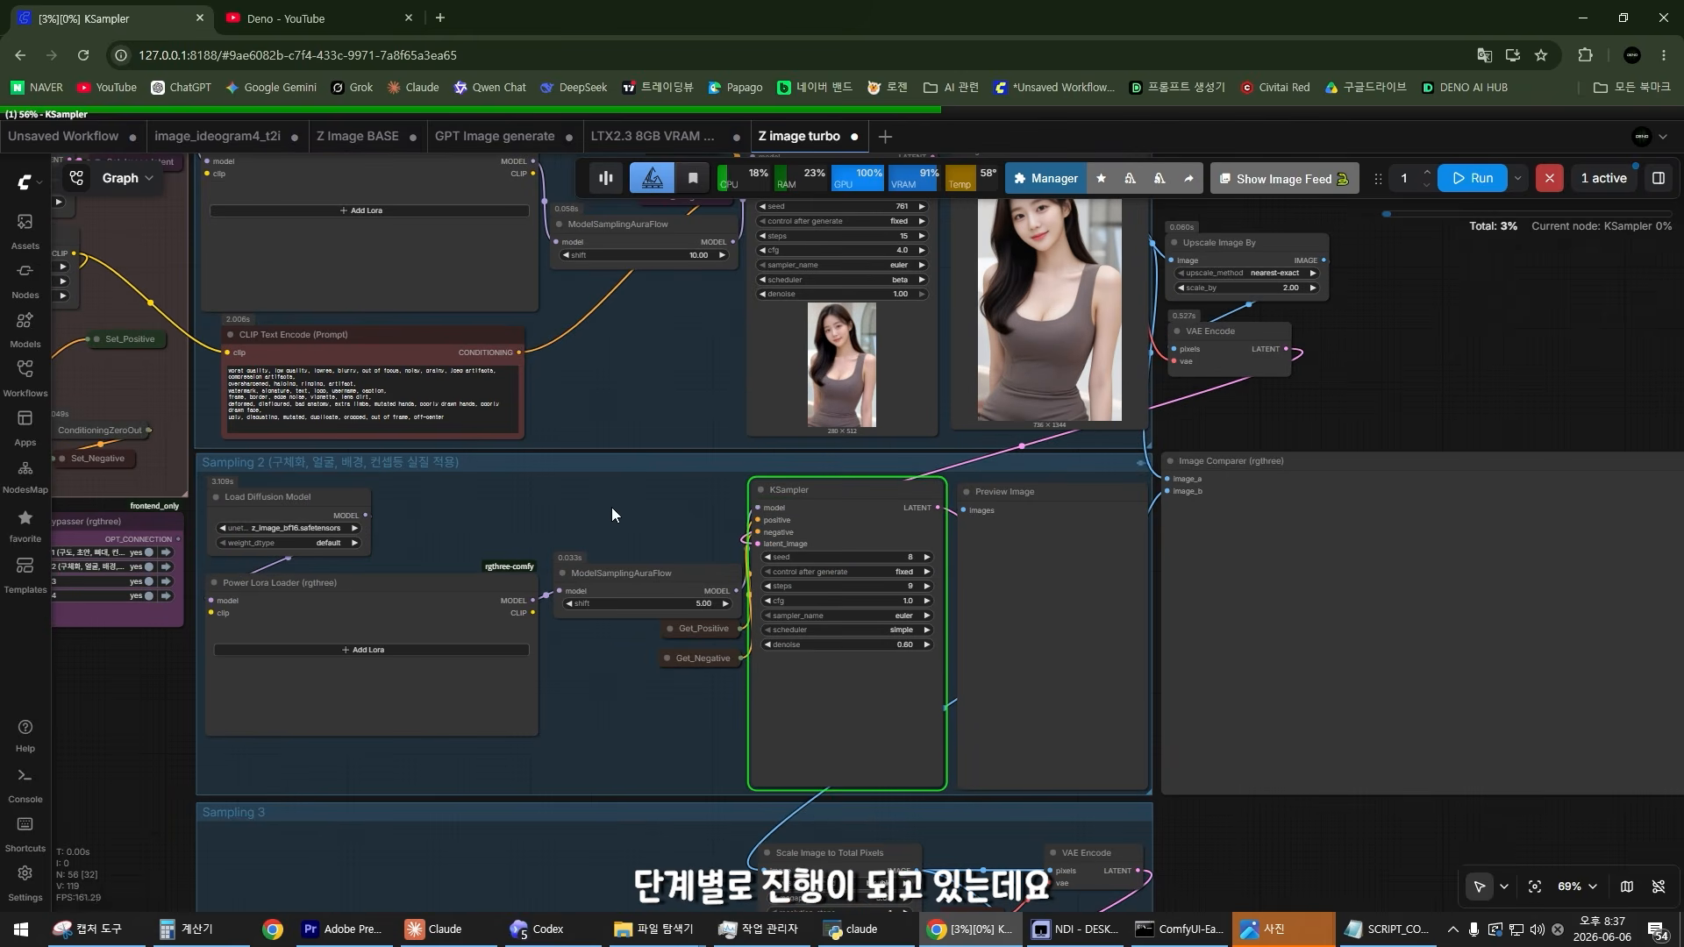
Step: Examine the Sampling 1 group's KSampler settings and the draft image in its Preview Image node
drag(643, 450, 628, 651)
scroll(602, 540, up, 4)
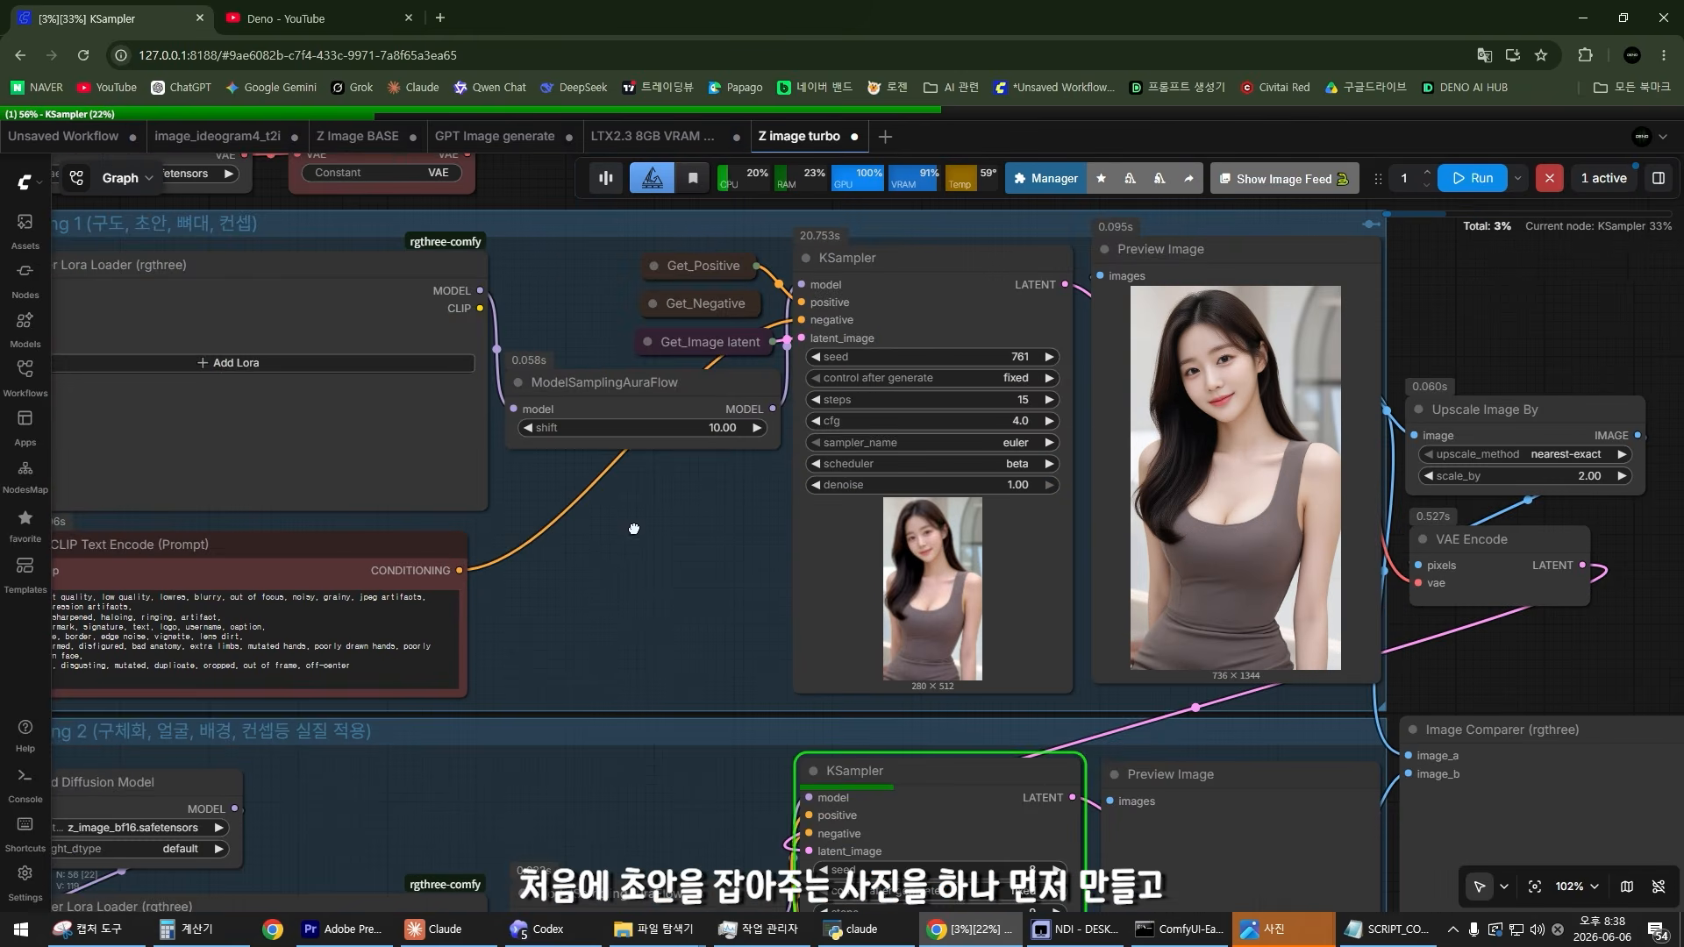
drag(632, 526, 386, 546)
scroll(974, 462, up, 4)
scroll(974, 462, up, 5)
scroll(927, 555, down, 5)
drag(744, 620, 956, 412)
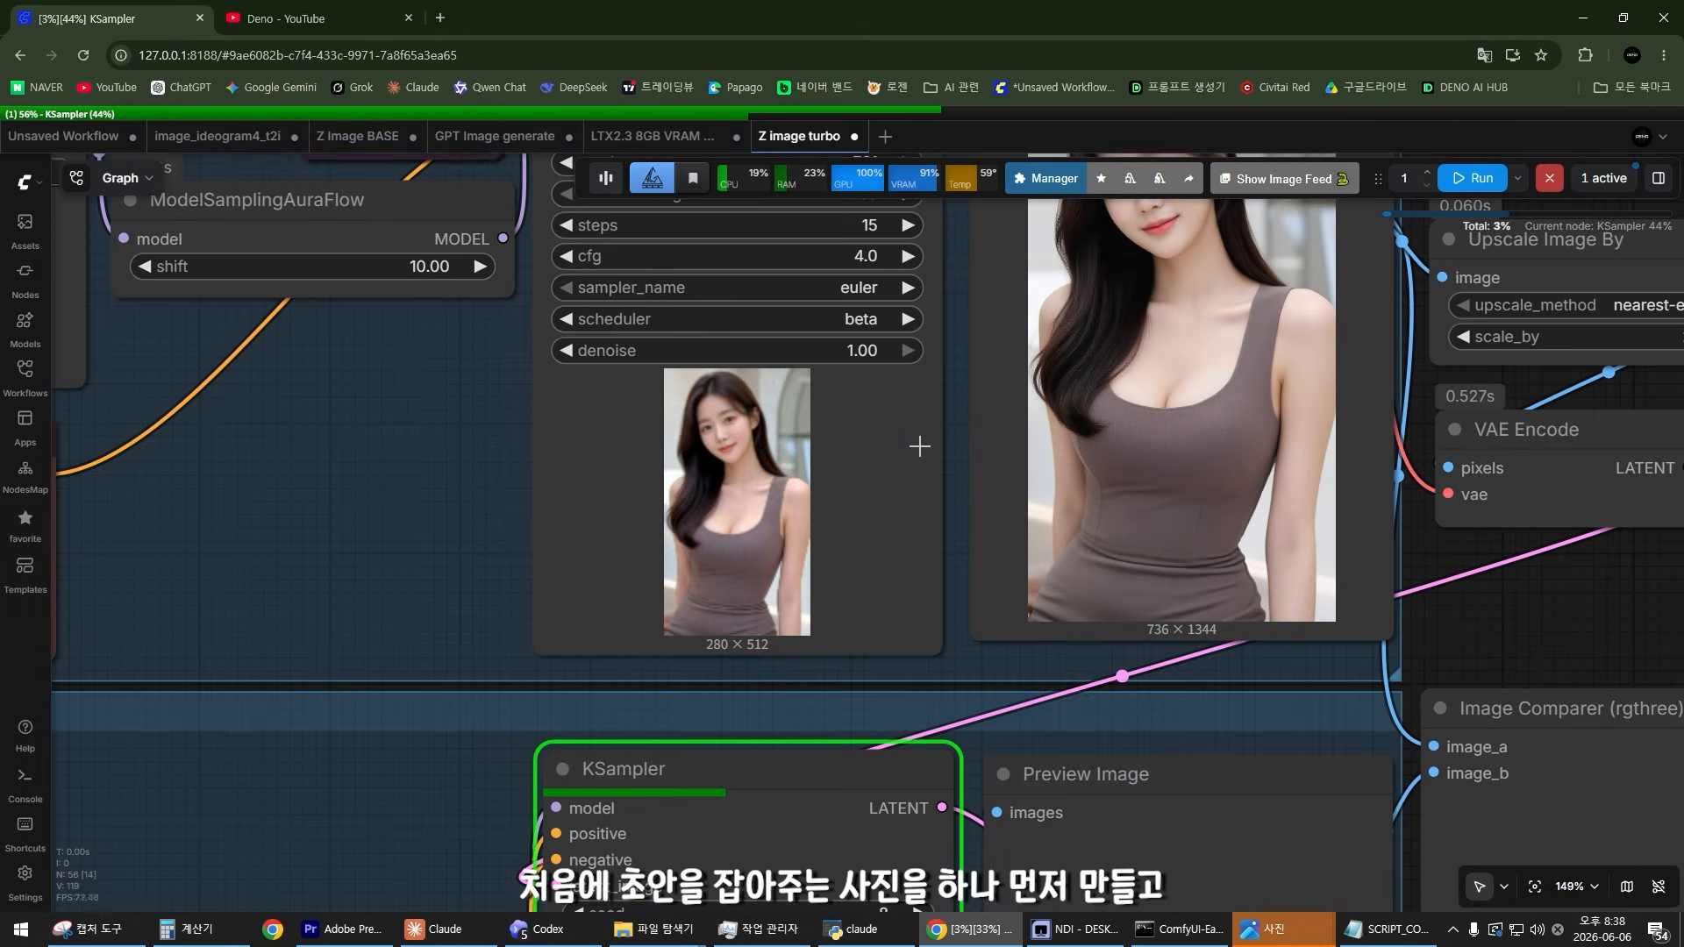
scroll(763, 536, down, 4)
scroll(757, 535, down, 1)
Step: Check the scheduler and denoise settings of Sampling 2's KSampler against Sampling 1's source image
drag(549, 692, 502, 403)
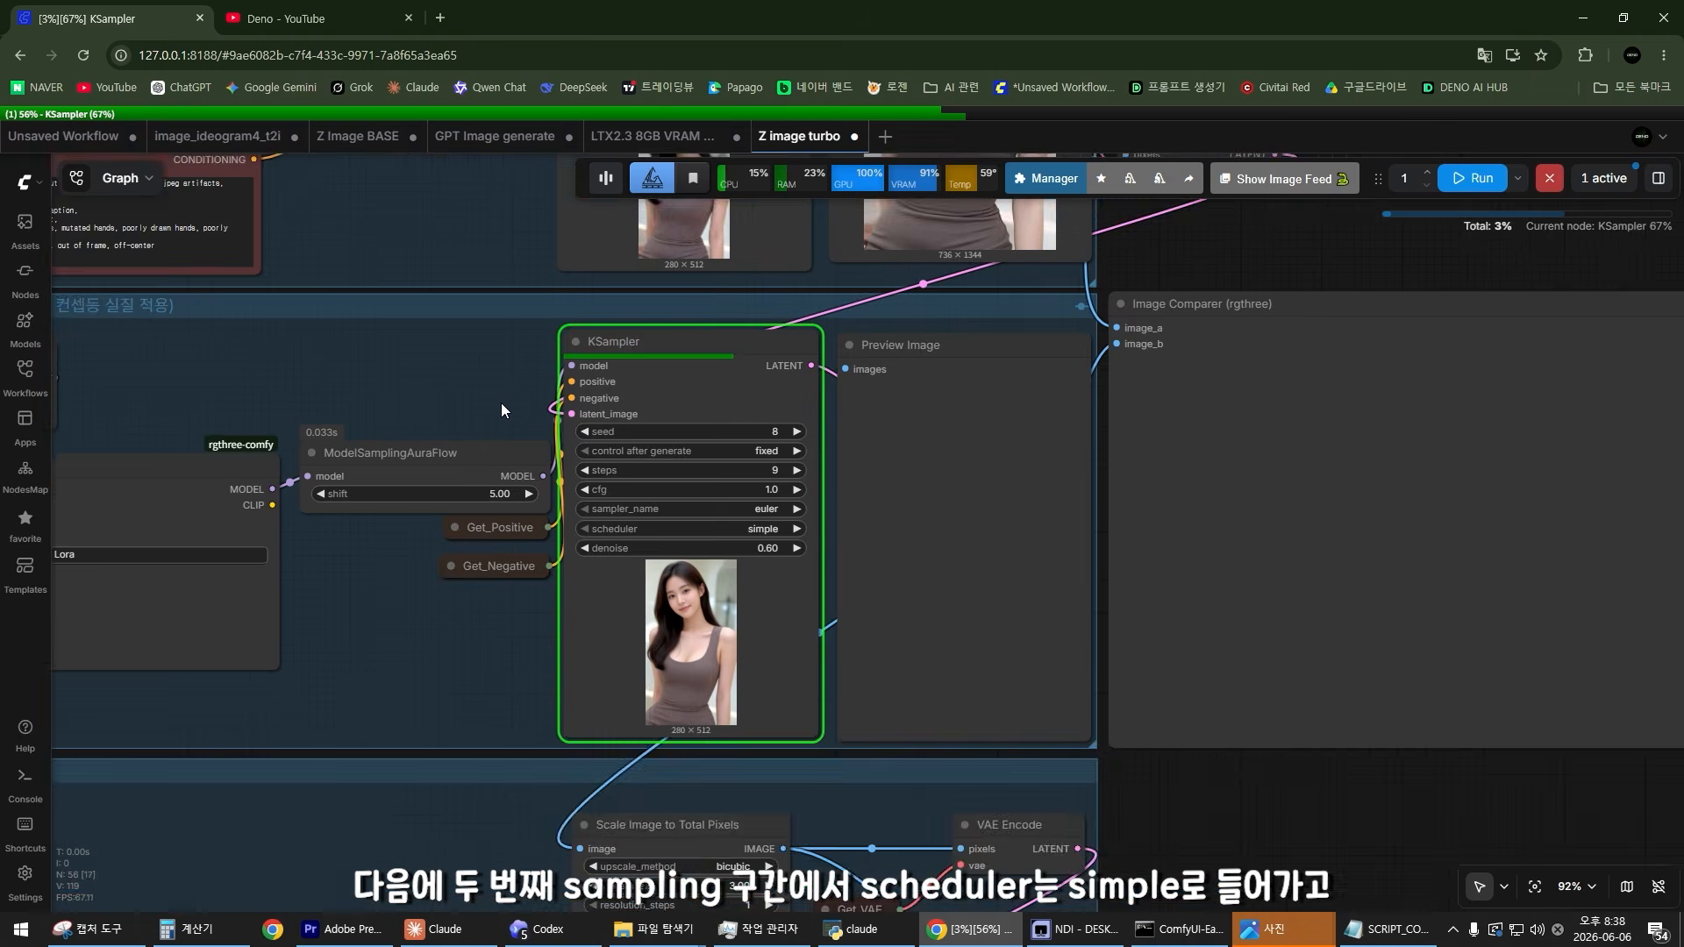
scroll(504, 438, up, 4)
drag(572, 647, 577, 543)
scroll(656, 532, up, 3)
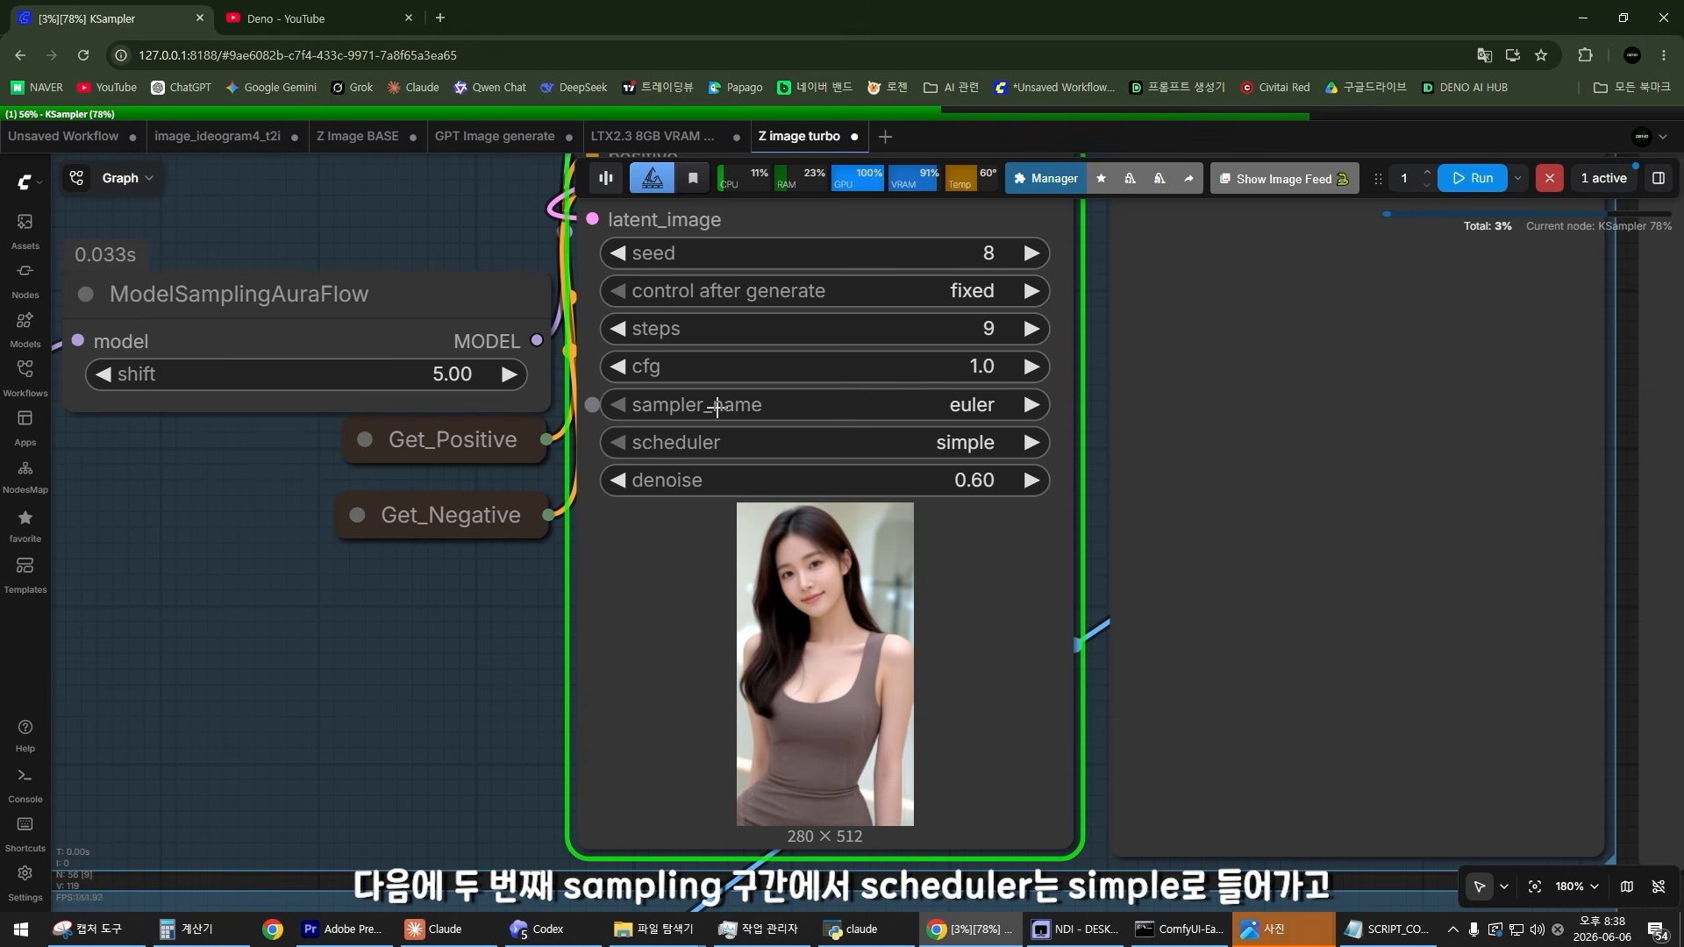
scroll(1025, 479, up, 2)
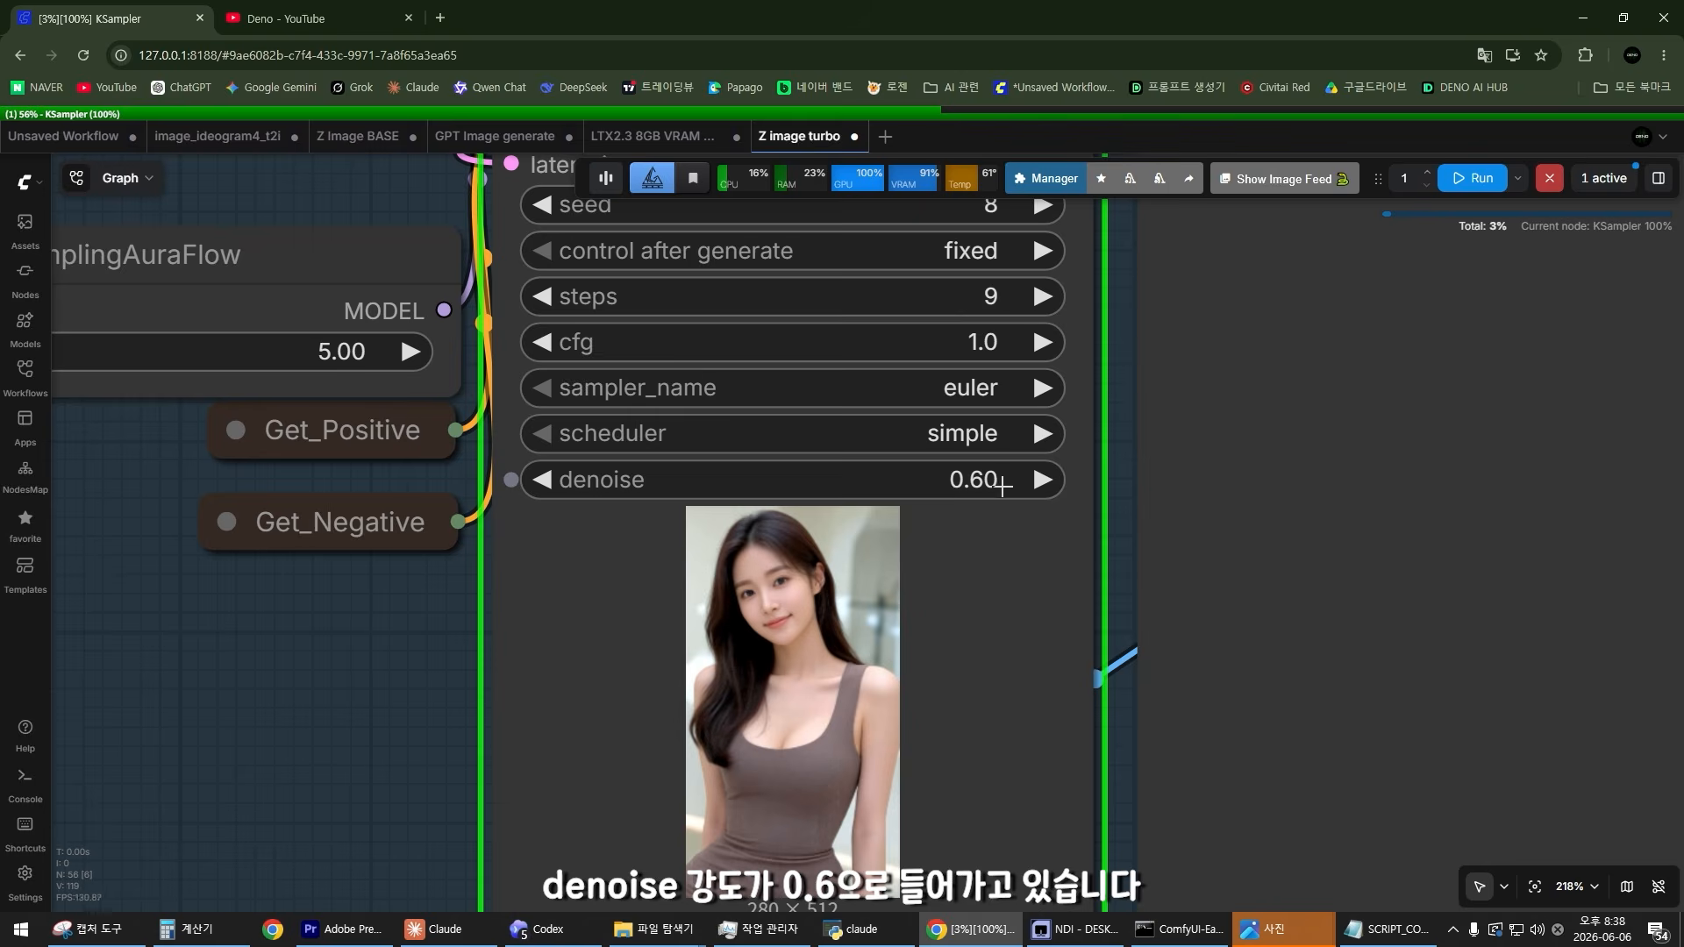
scroll(1001, 484, down, 10)
scroll(830, 424, up, 9)
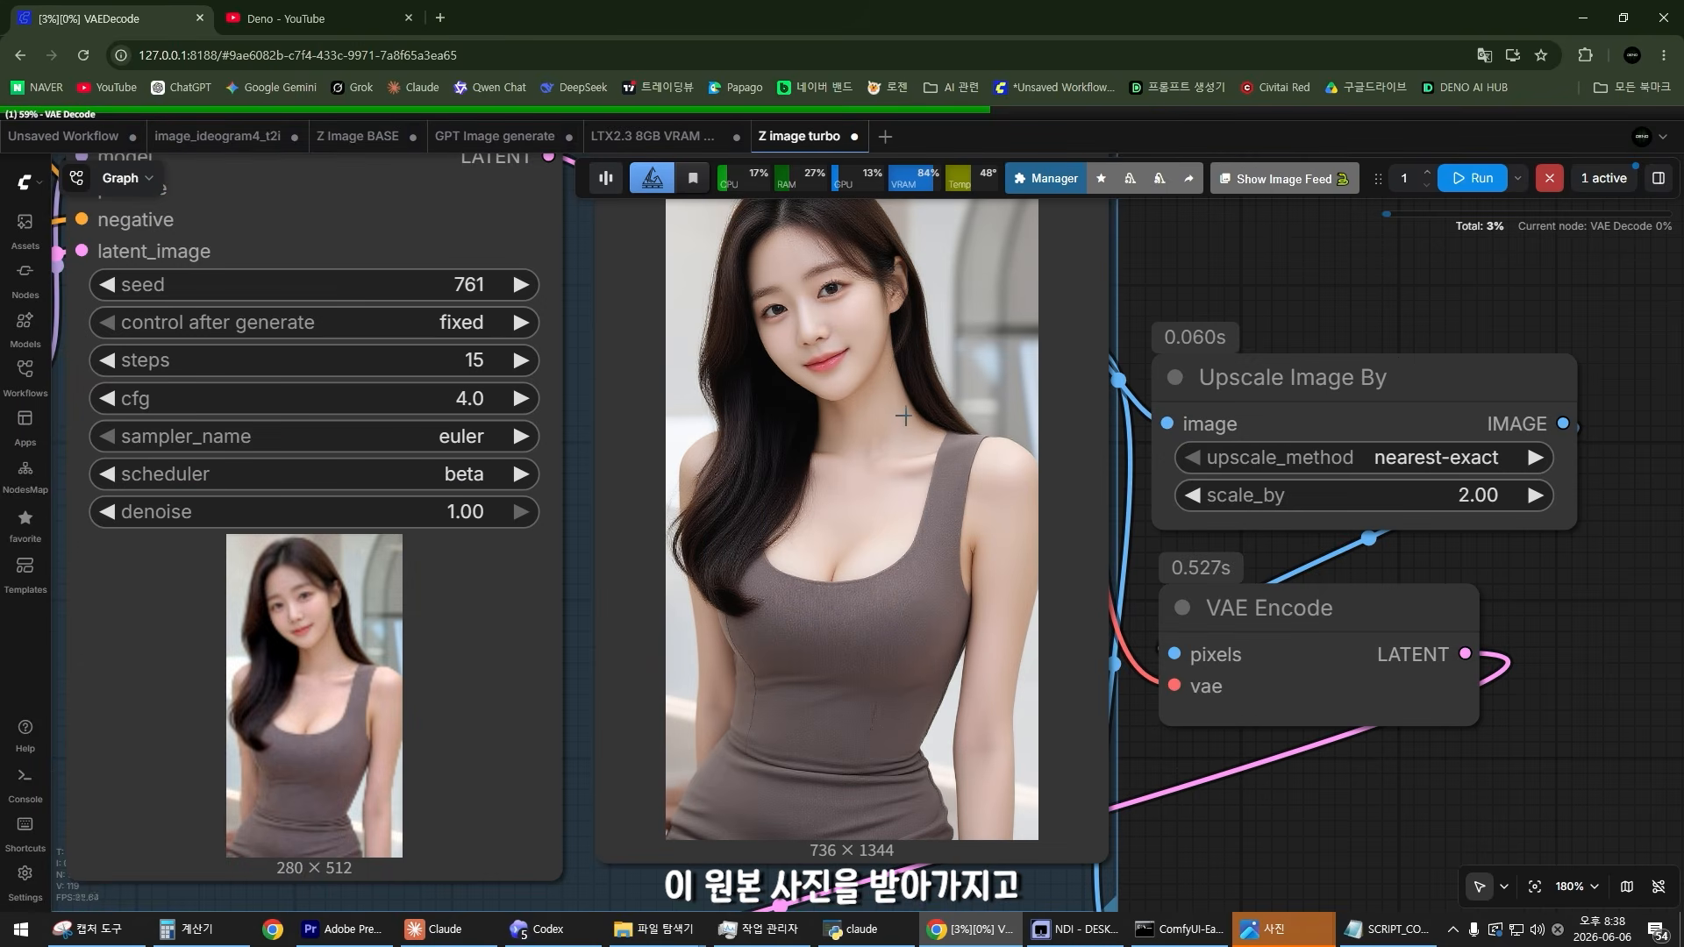
Step: Review Sampling 2's KSampler and its Preview Image output as the generation moves on to the next stage
scroll(904, 416, down, 10)
drag(785, 541, 860, 350)
scroll(825, 636, up, 6)
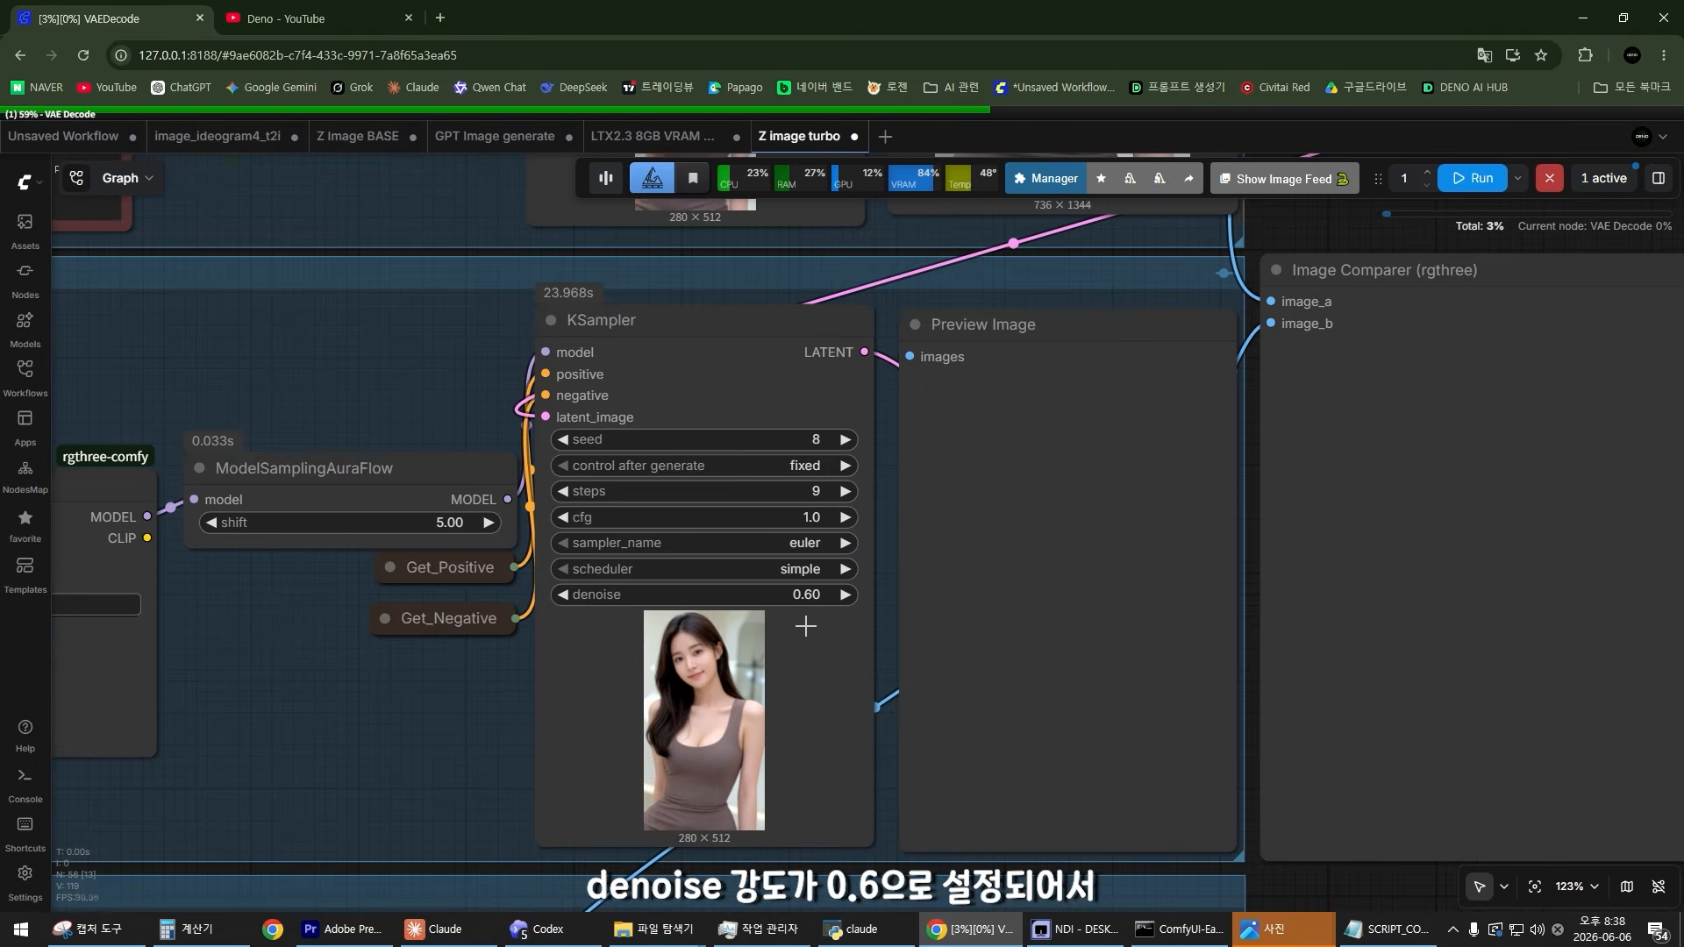
scroll(806, 625, up, 4)
scroll(808, 559, down, 10)
scroll(891, 471, up, 5)
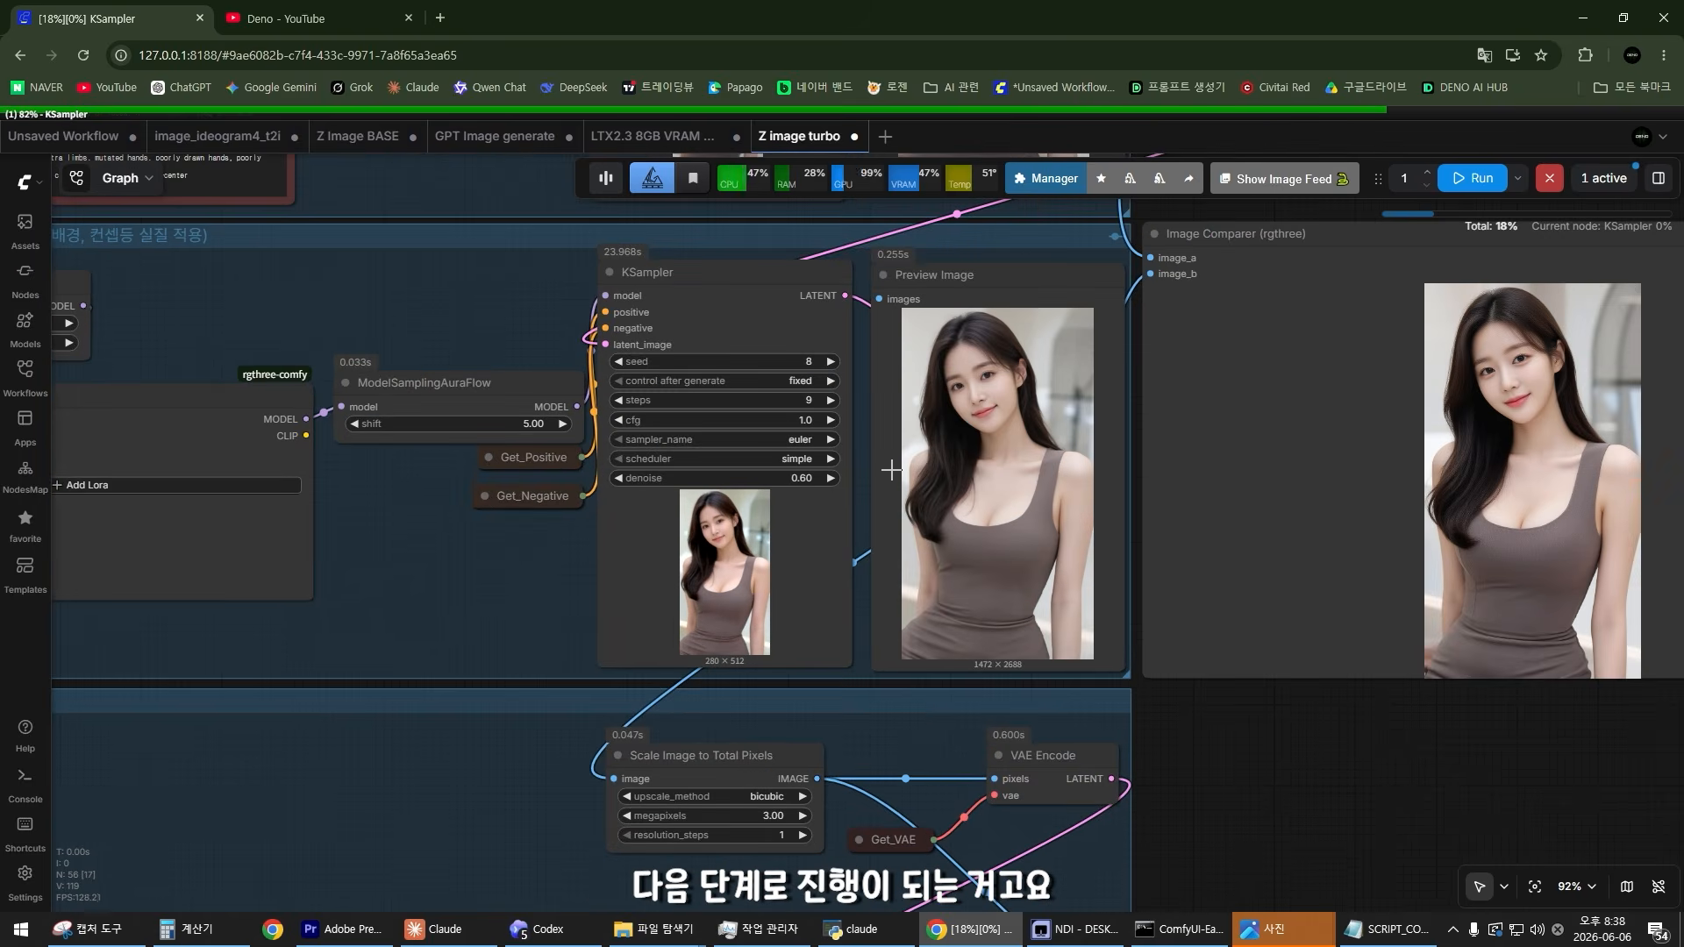
Step: Compare the Sampling 1 and Sampling 2 images in the Image Comparer, checking face, hair, clothing and background detail
scroll(1013, 430, up, 8)
drag(1492, 399, 345, 513)
scroll(752, 495, up, 2)
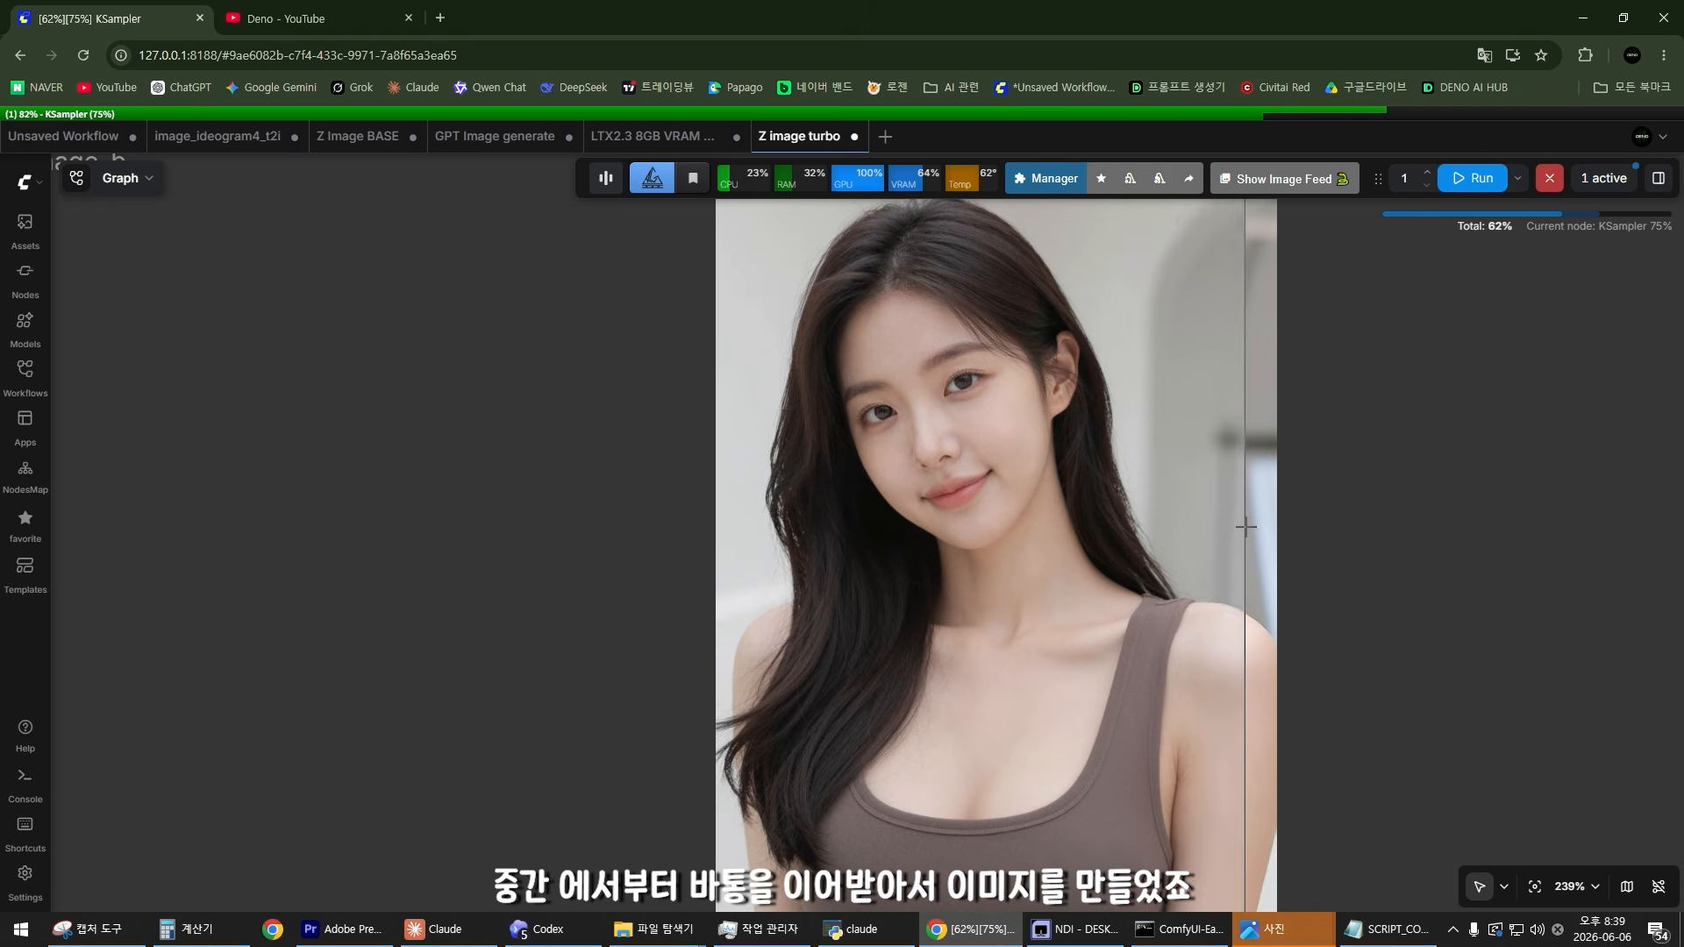
drag(1217, 586, 1151, 405)
scroll(1130, 432, down, 3)
drag(1093, 529, 1117, 387)
scroll(1117, 386, up, 4)
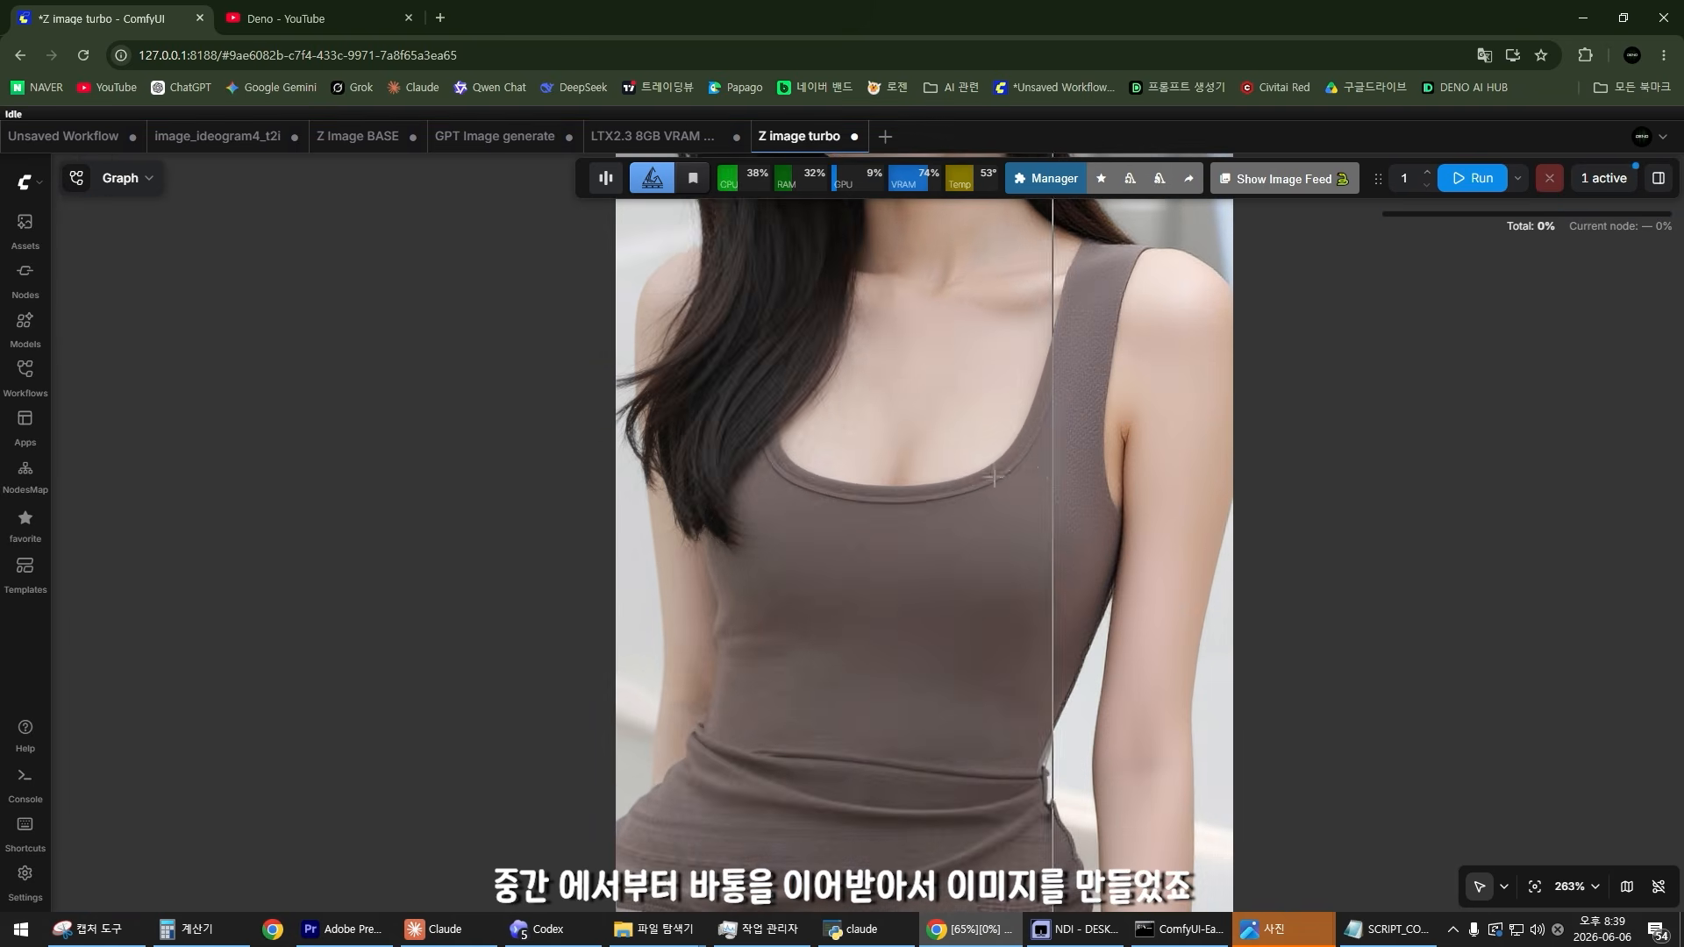
drag(1134, 267, 1146, 691)
scroll(1006, 539, up, 3)
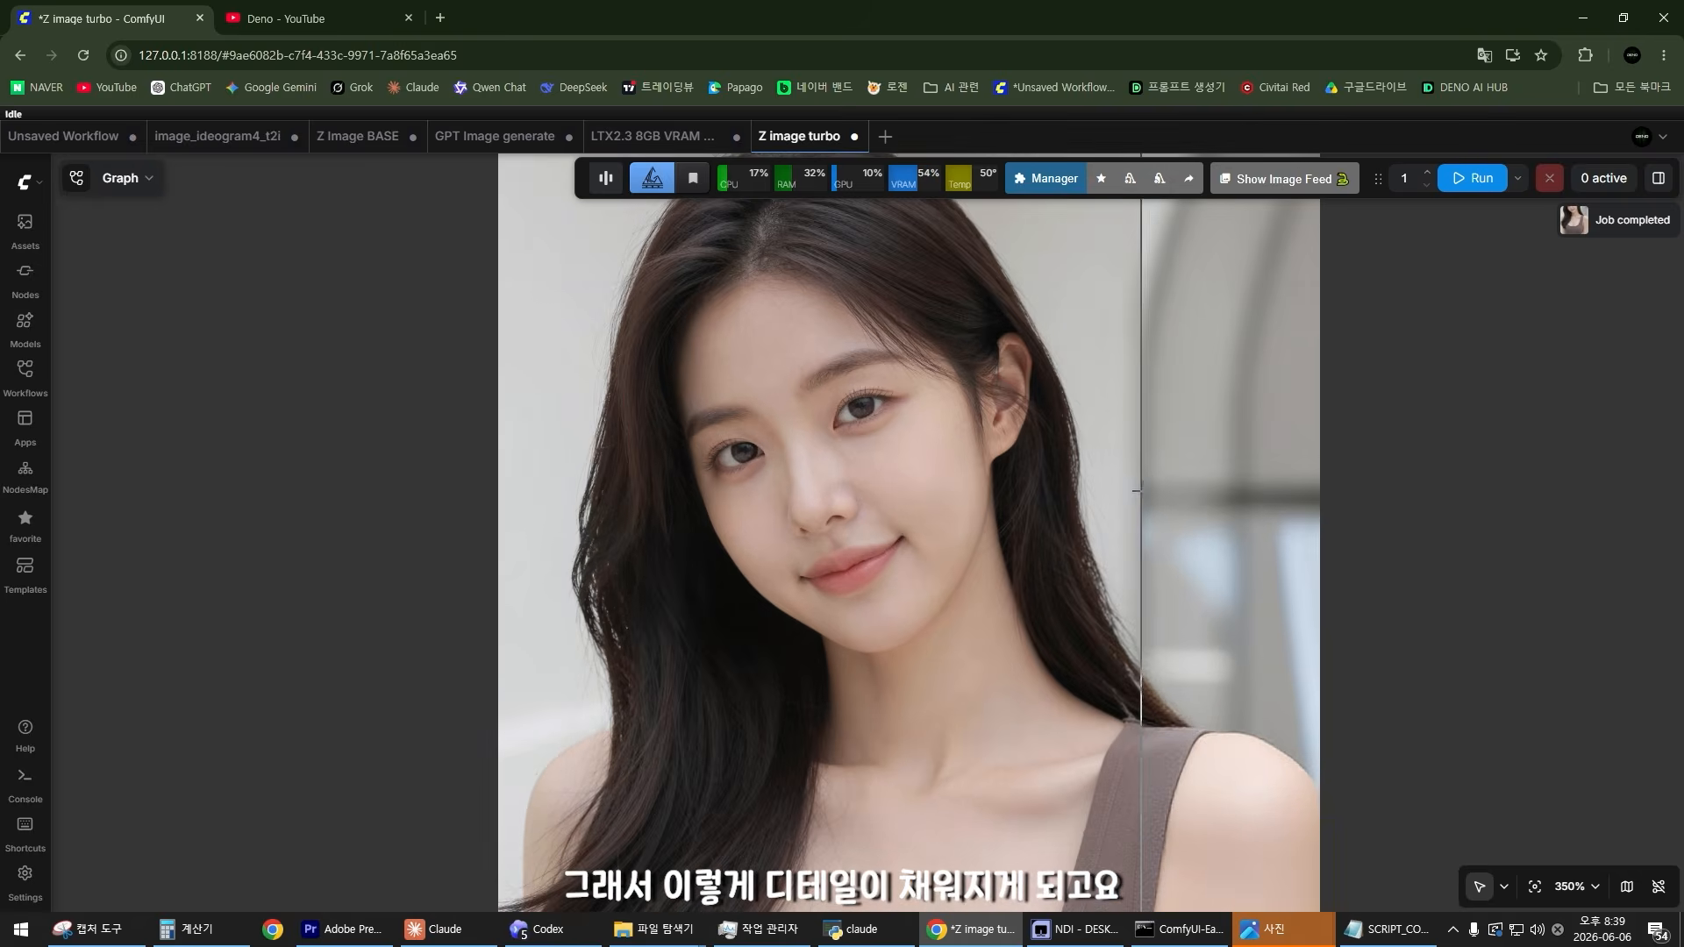
scroll(1186, 487, up, 3)
scroll(1185, 487, down, 2)
scroll(1334, 481, up, 1)
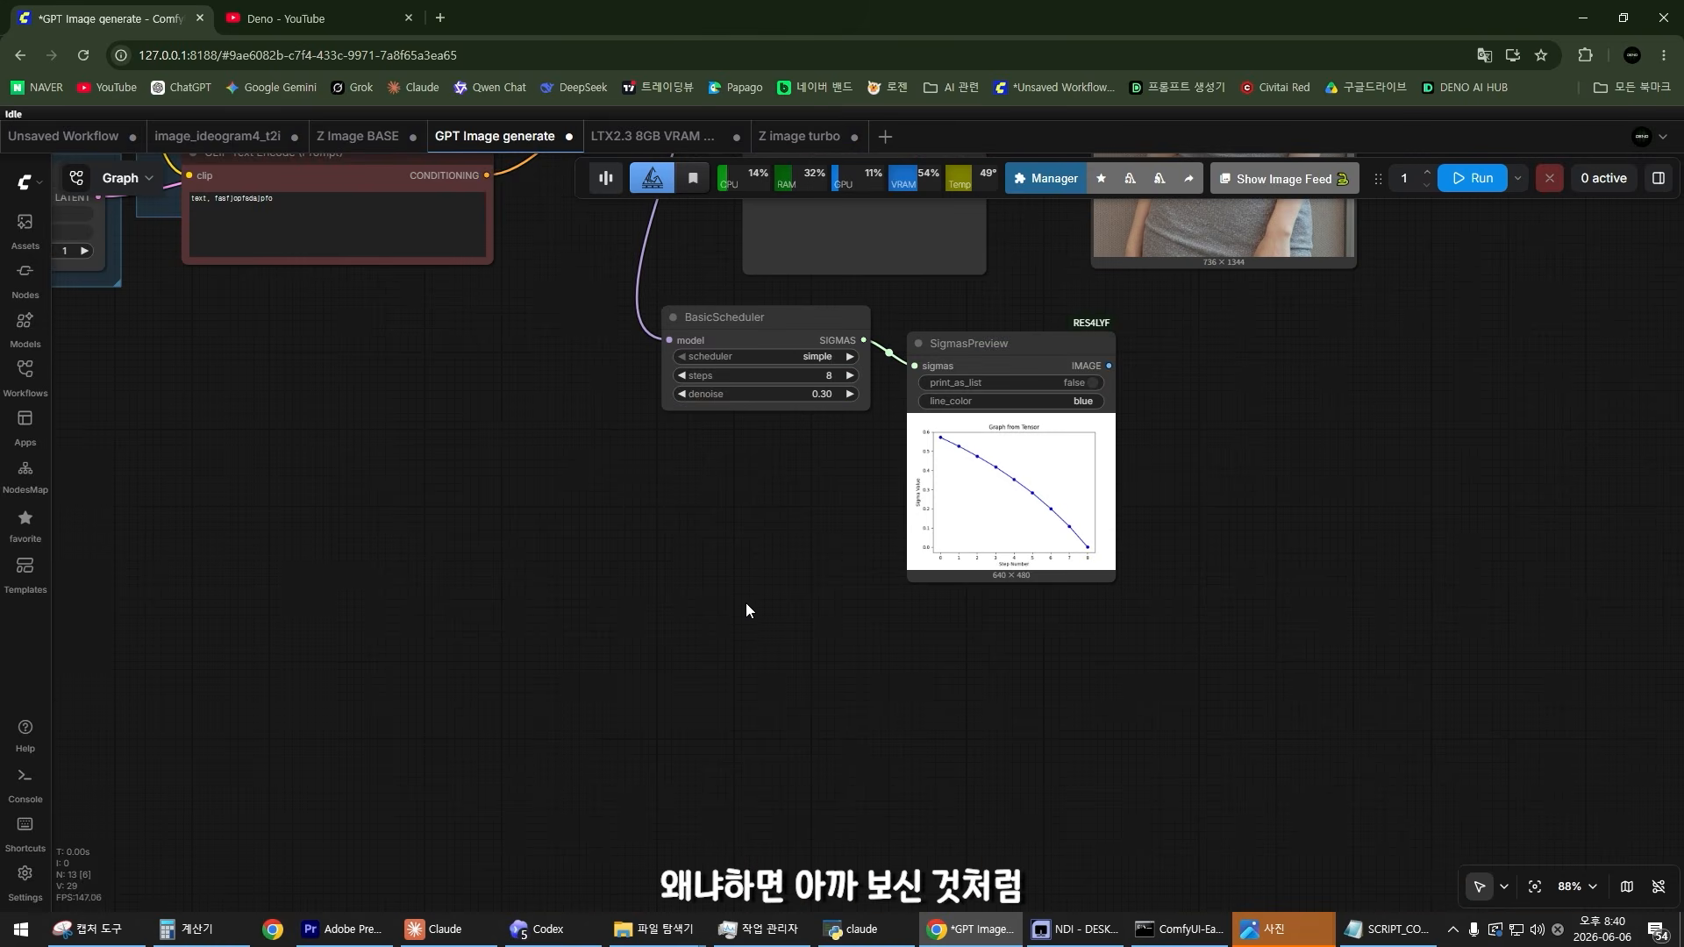
Step: Examine the SigmasPreview curve in the GPT Image generate workflow from its first to its last step
scroll(842, 577, up, 9)
drag(891, 399, 427, 536)
scroll(427, 535, up, 3)
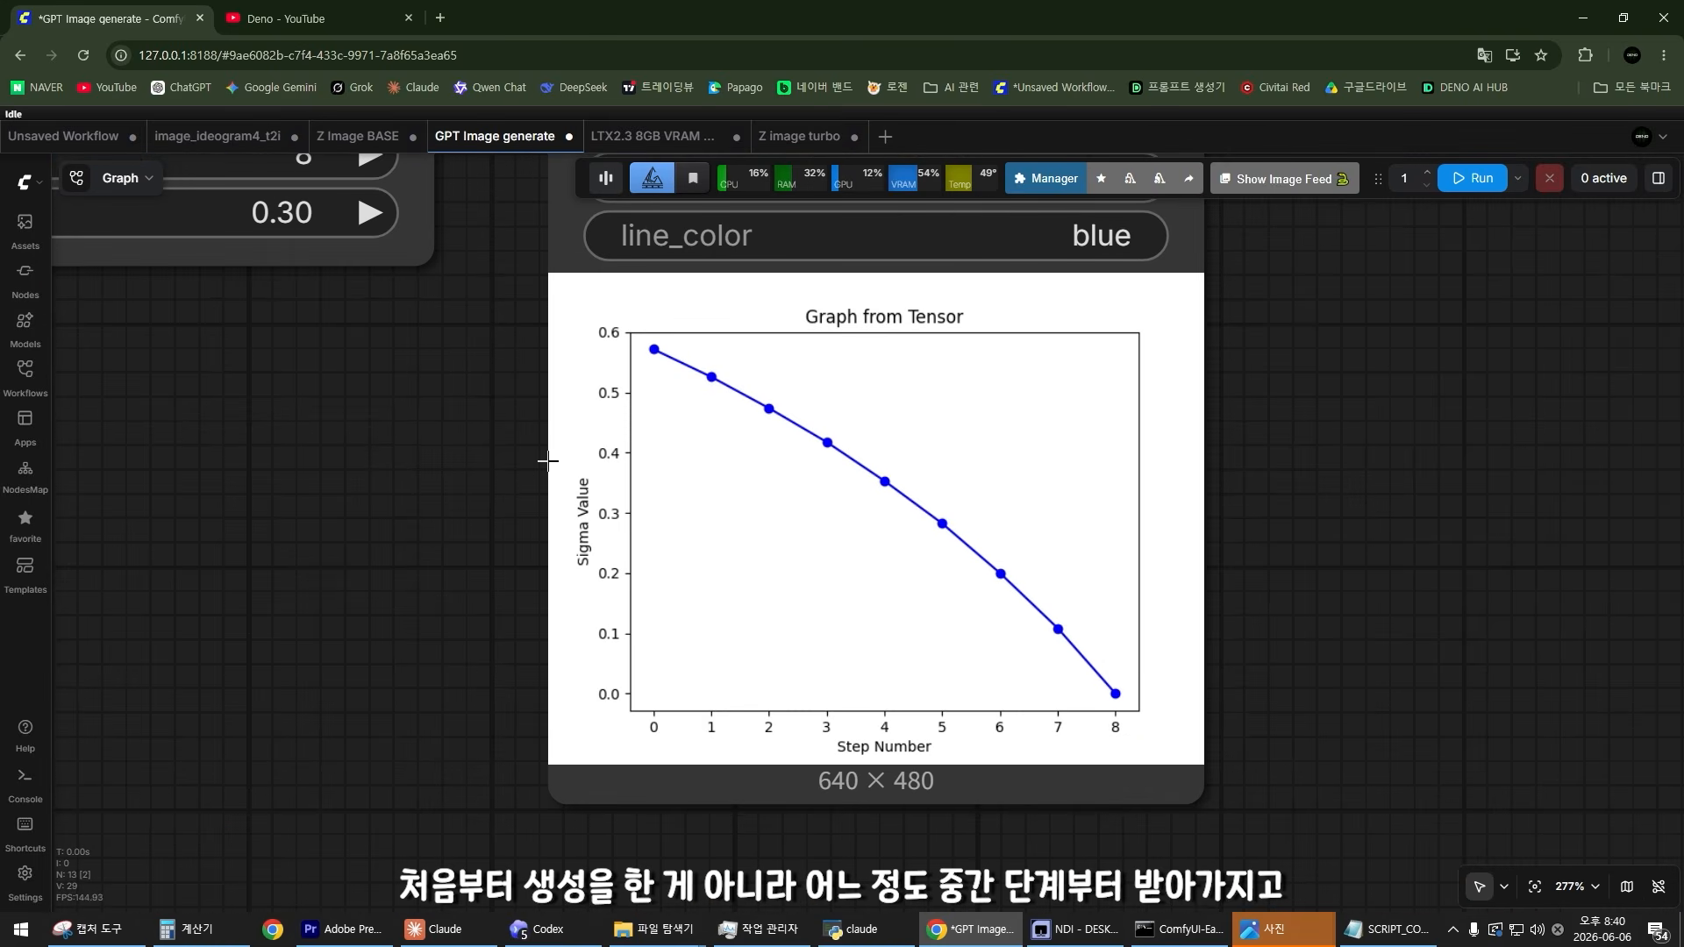
scroll(602, 449, up, 1)
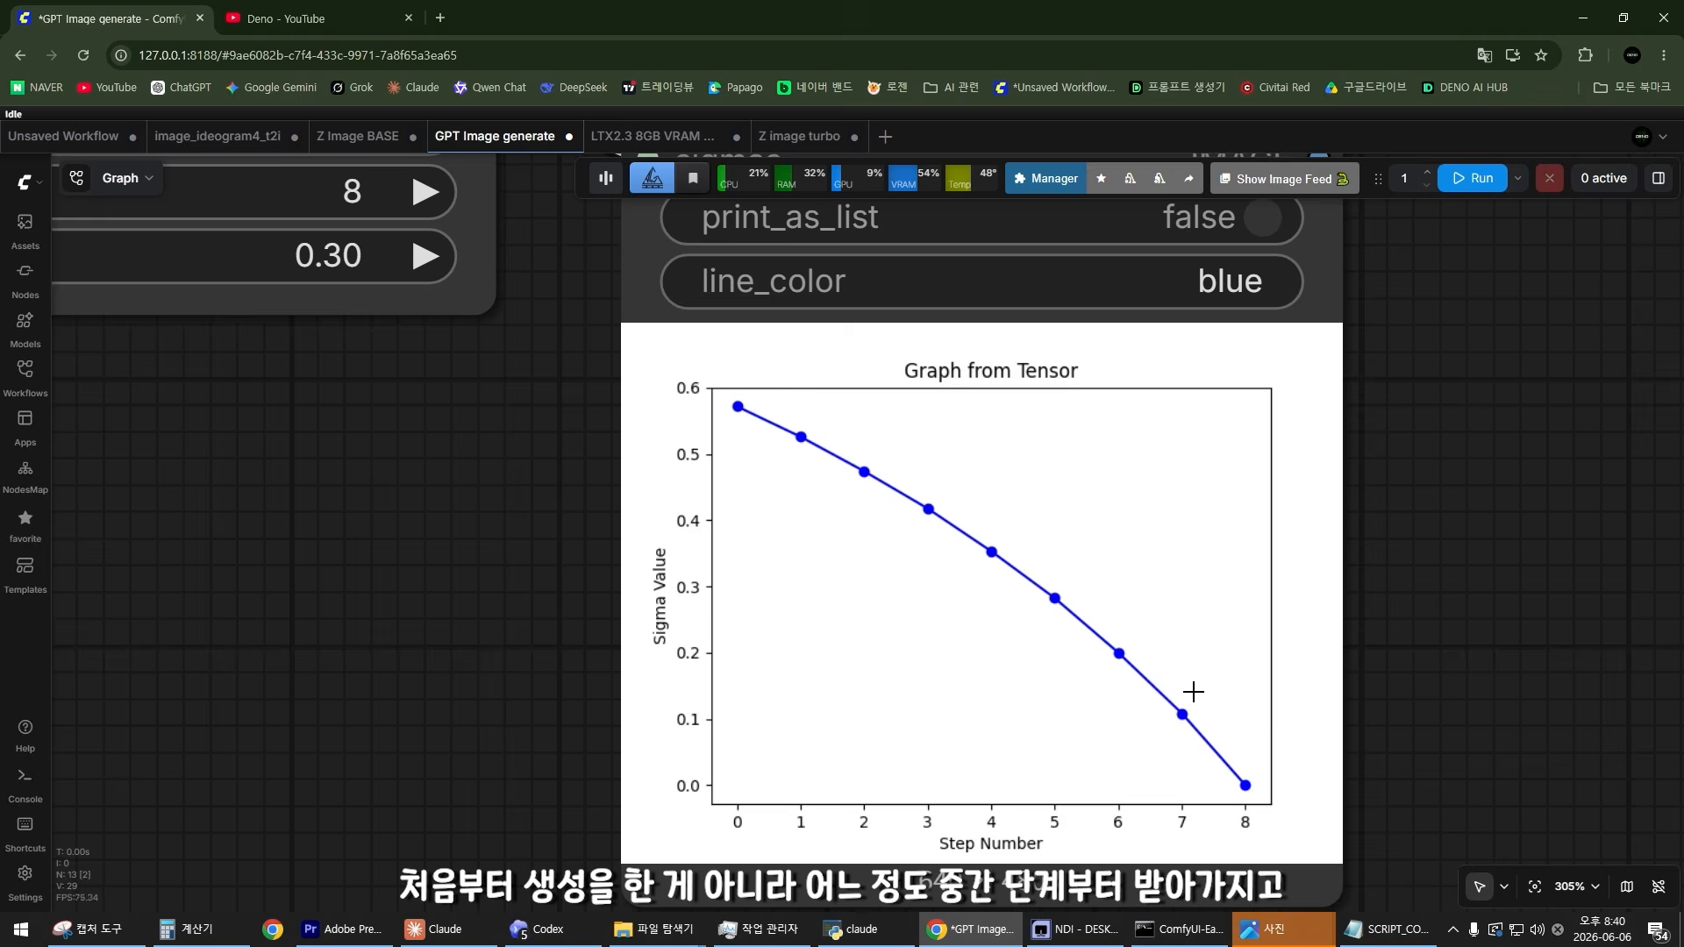
Step: Return to the Z image turbo workflow and examine Sampling 4's KSampler settings and its final image in the Image Comparer
click(783, 140)
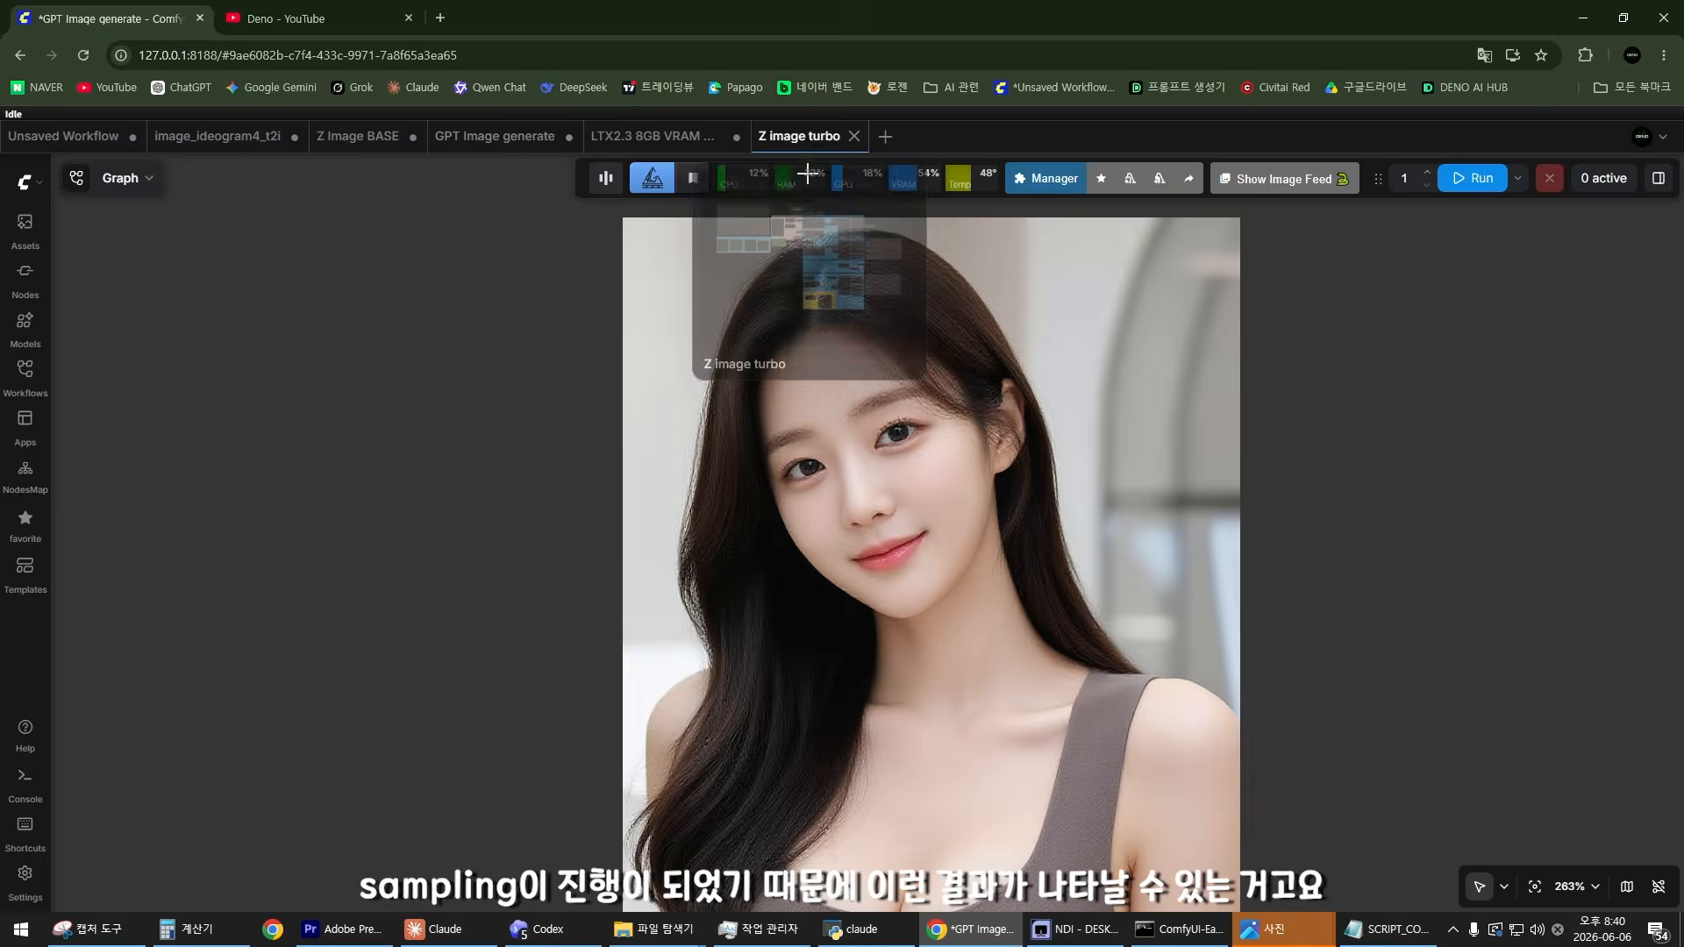
scroll(1172, 476, down, 15)
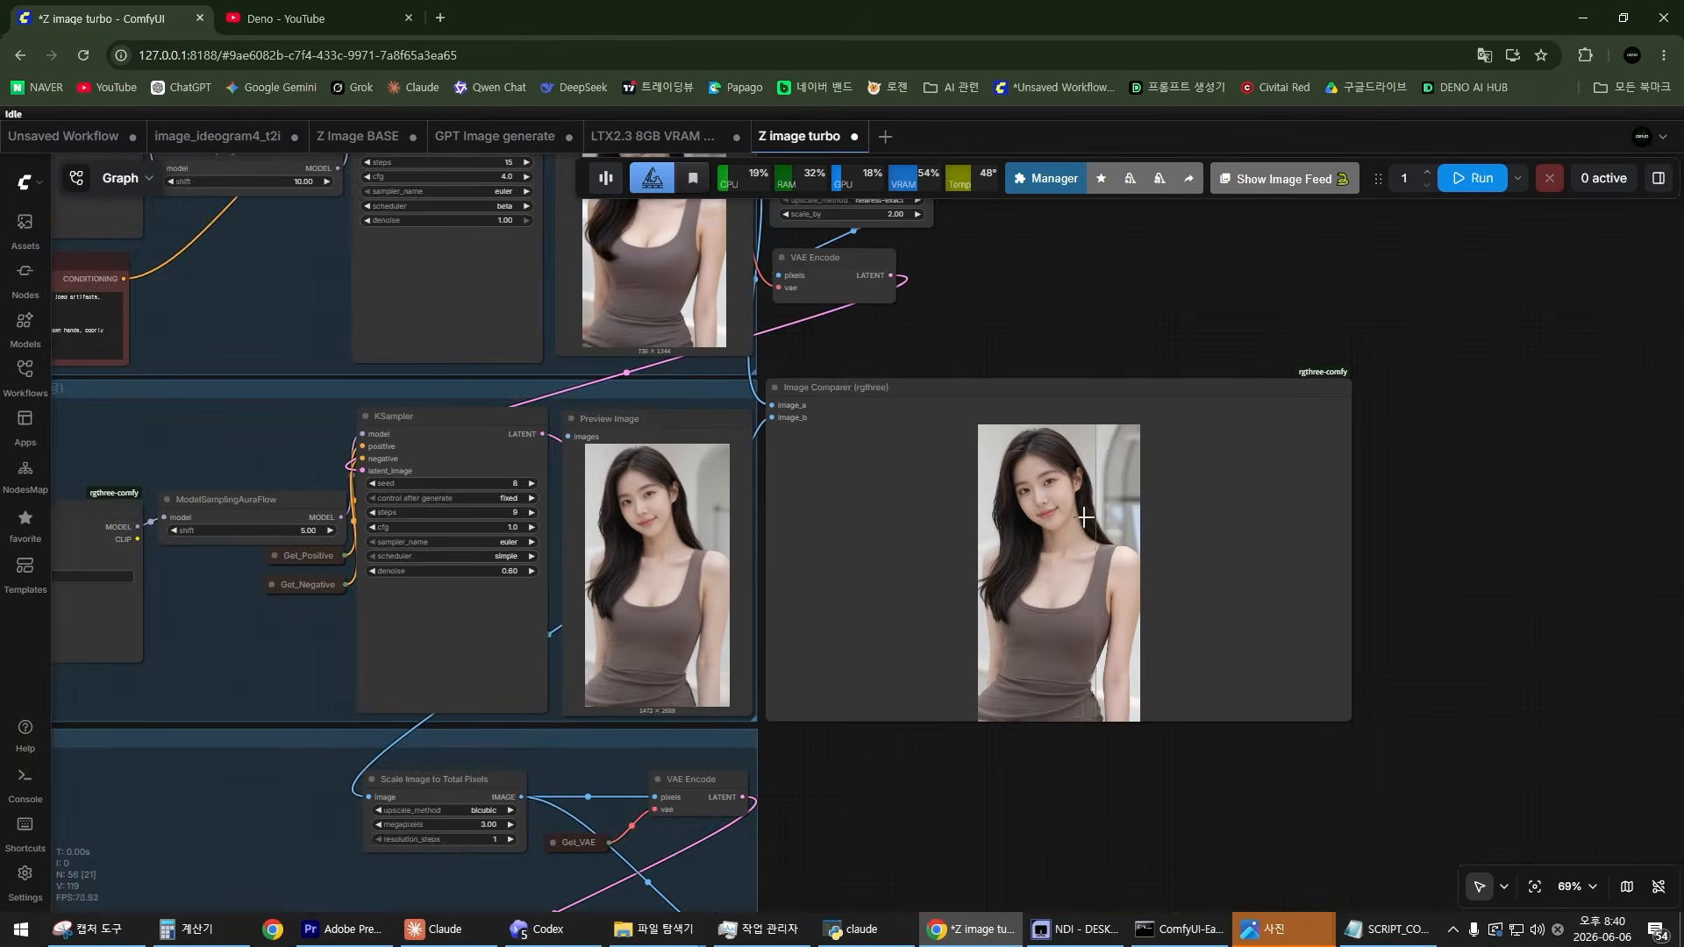
scroll(797, 609, up, 10)
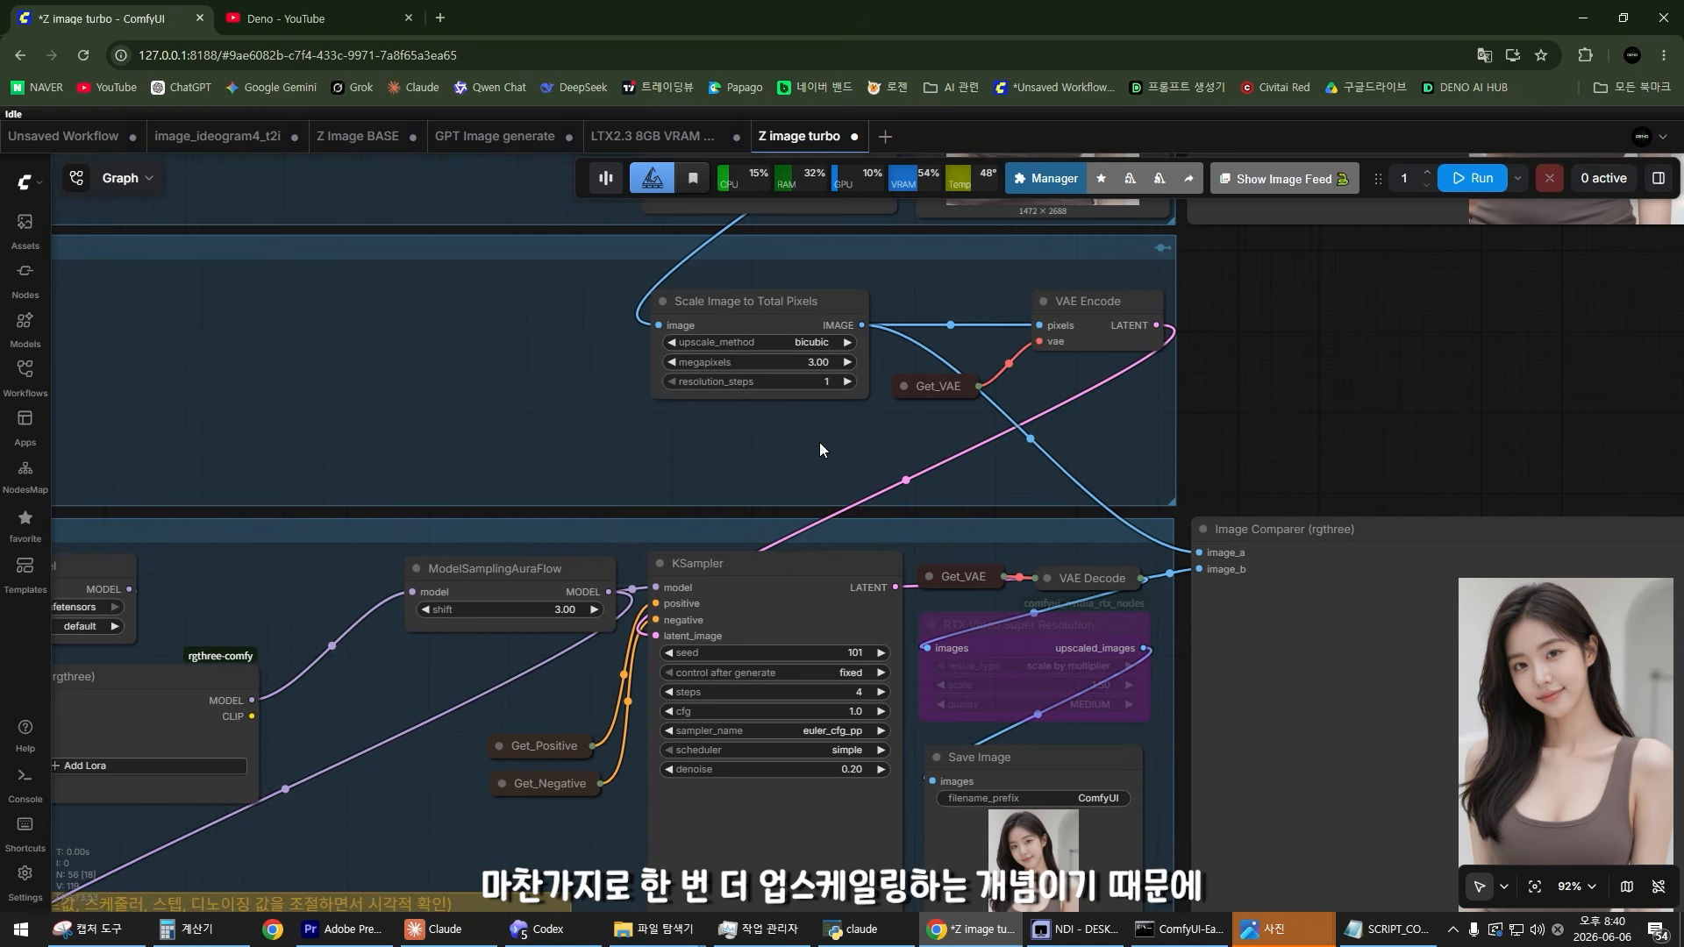
drag(802, 470, 824, 295)
scroll(877, 667, up, 8)
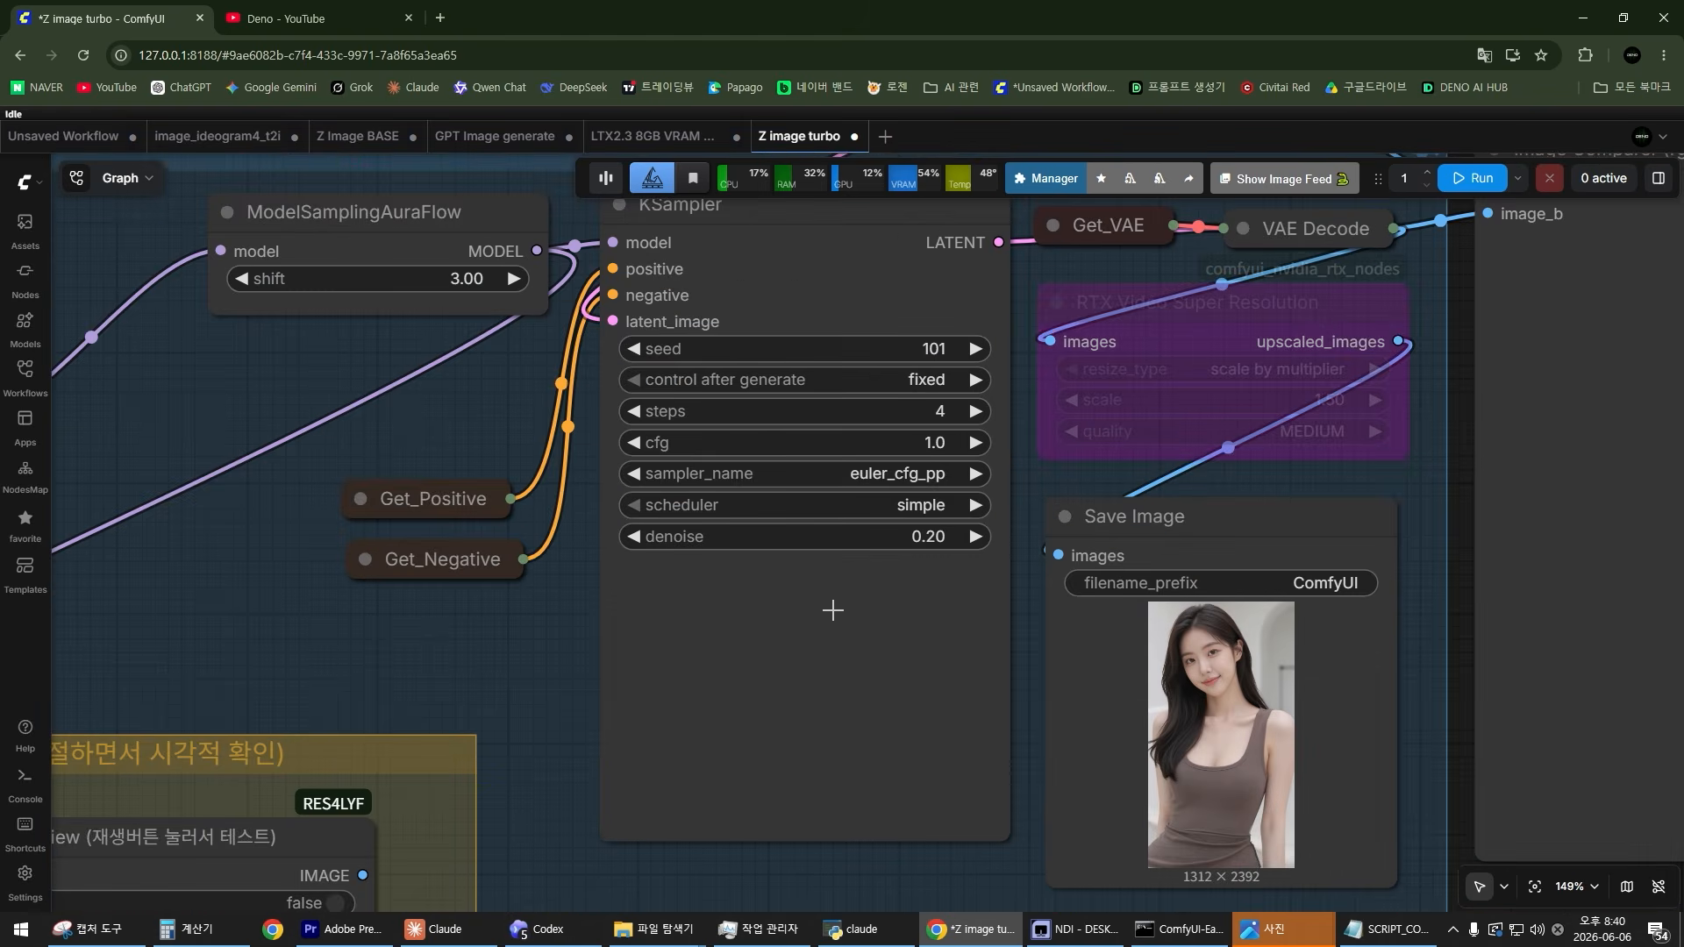
scroll(843, 614, up, 6)
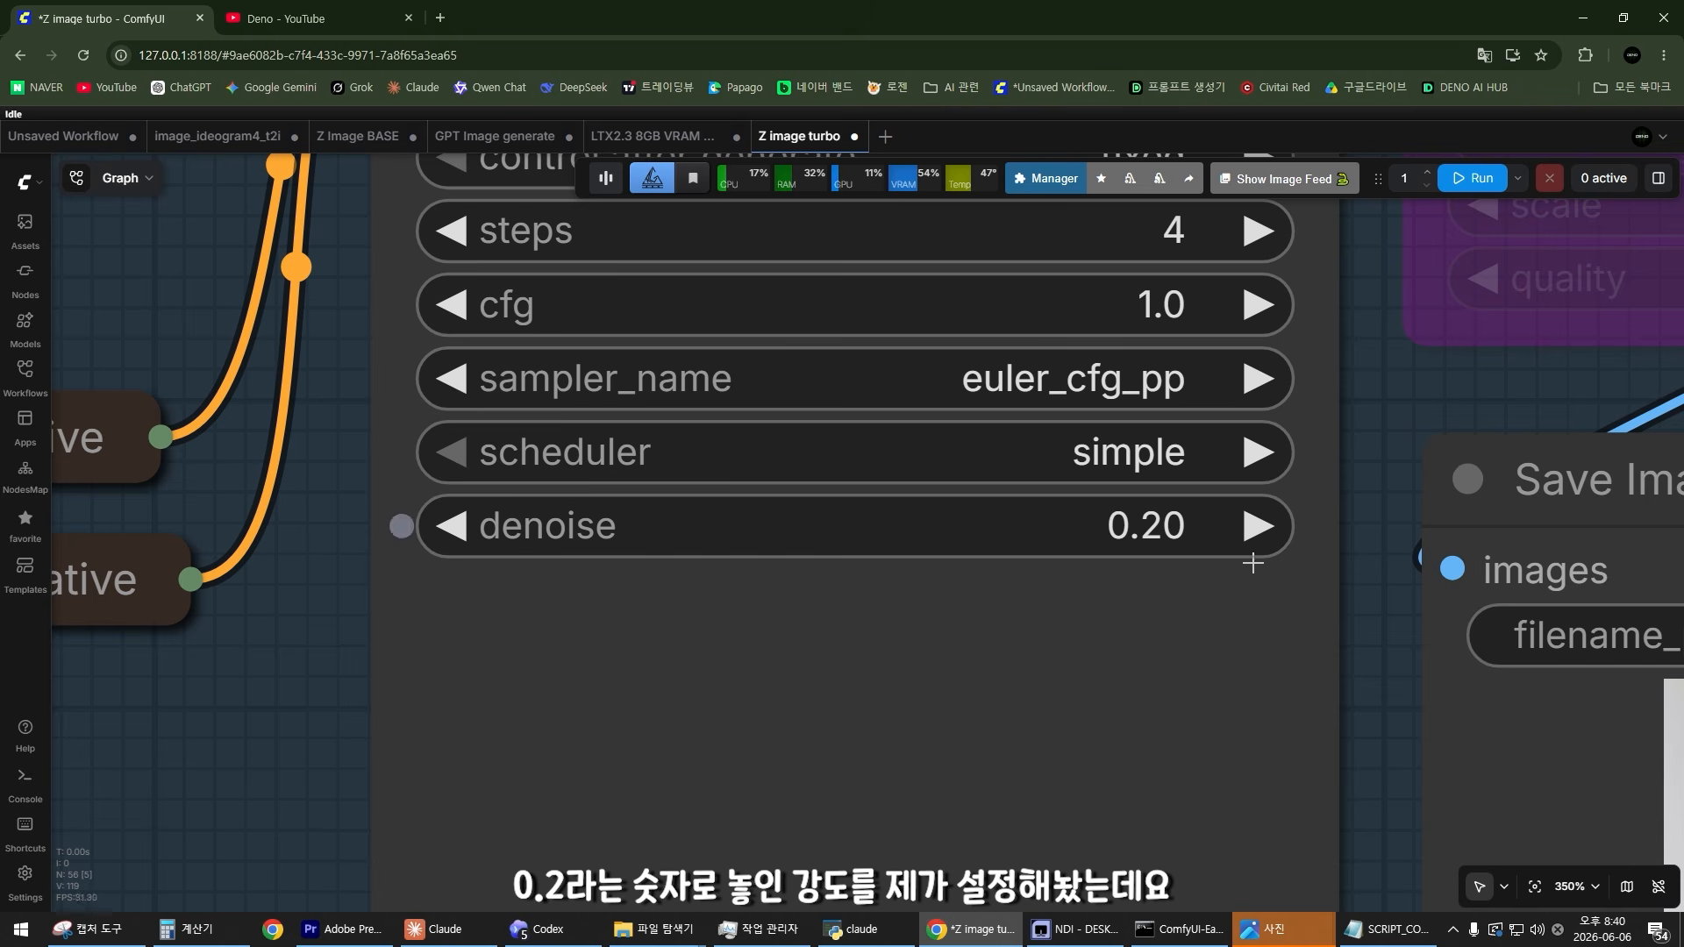
scroll(1190, 589, down, 12)
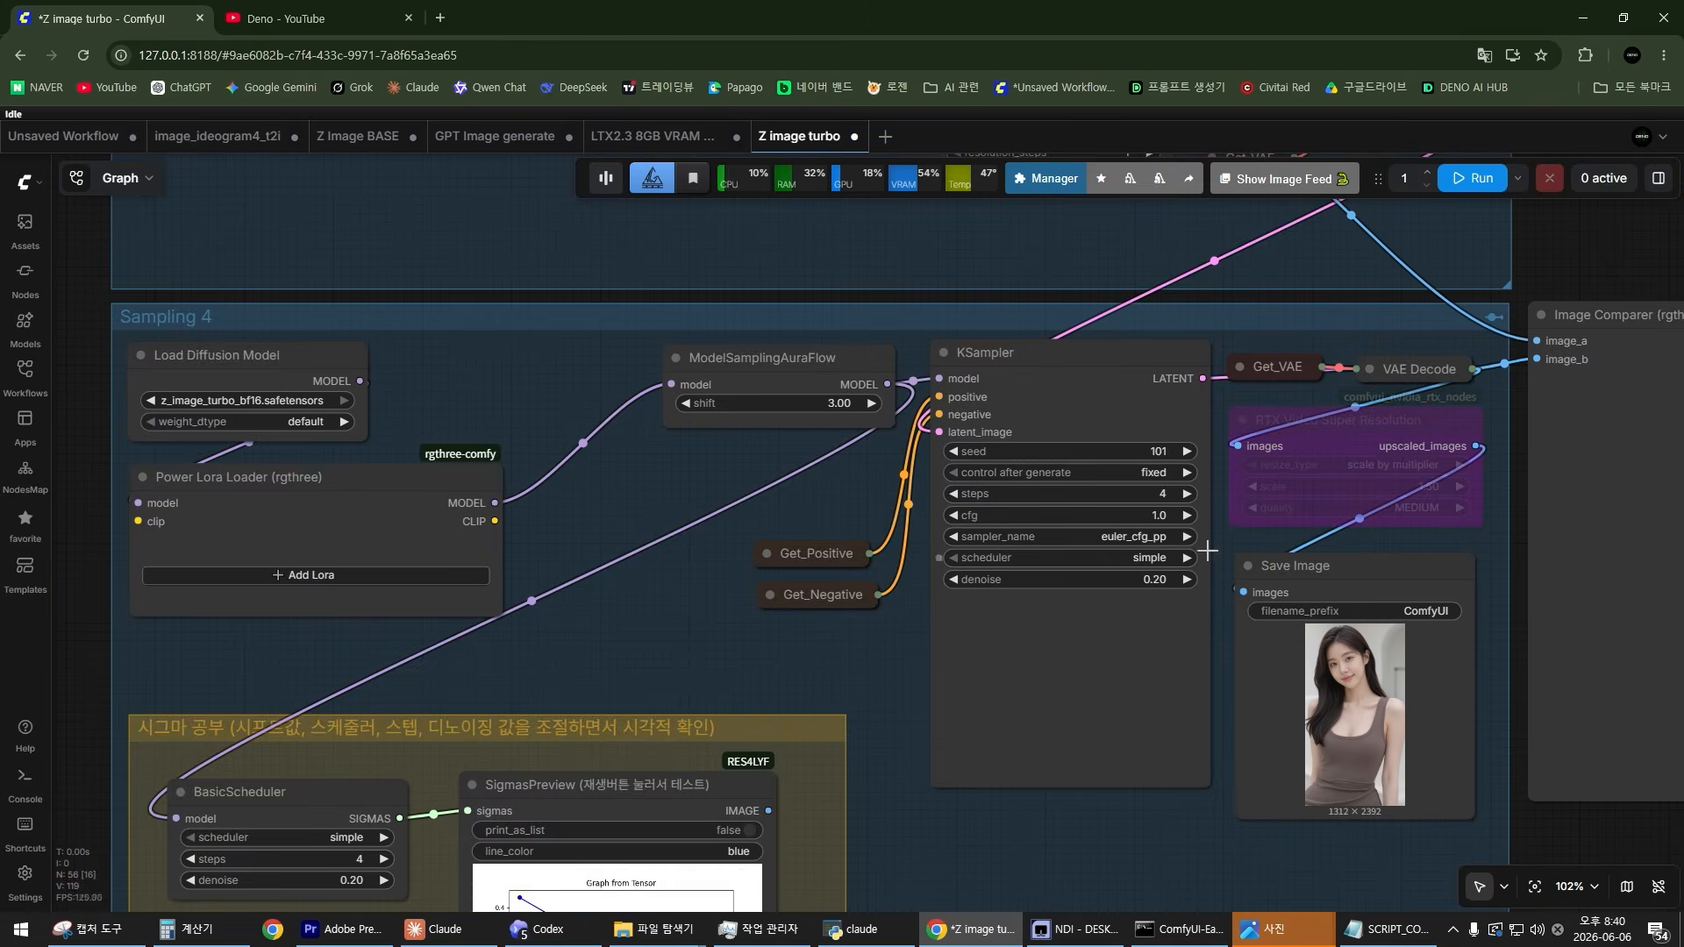
scroll(956, 460, up, 6)
scroll(957, 461, up, 15)
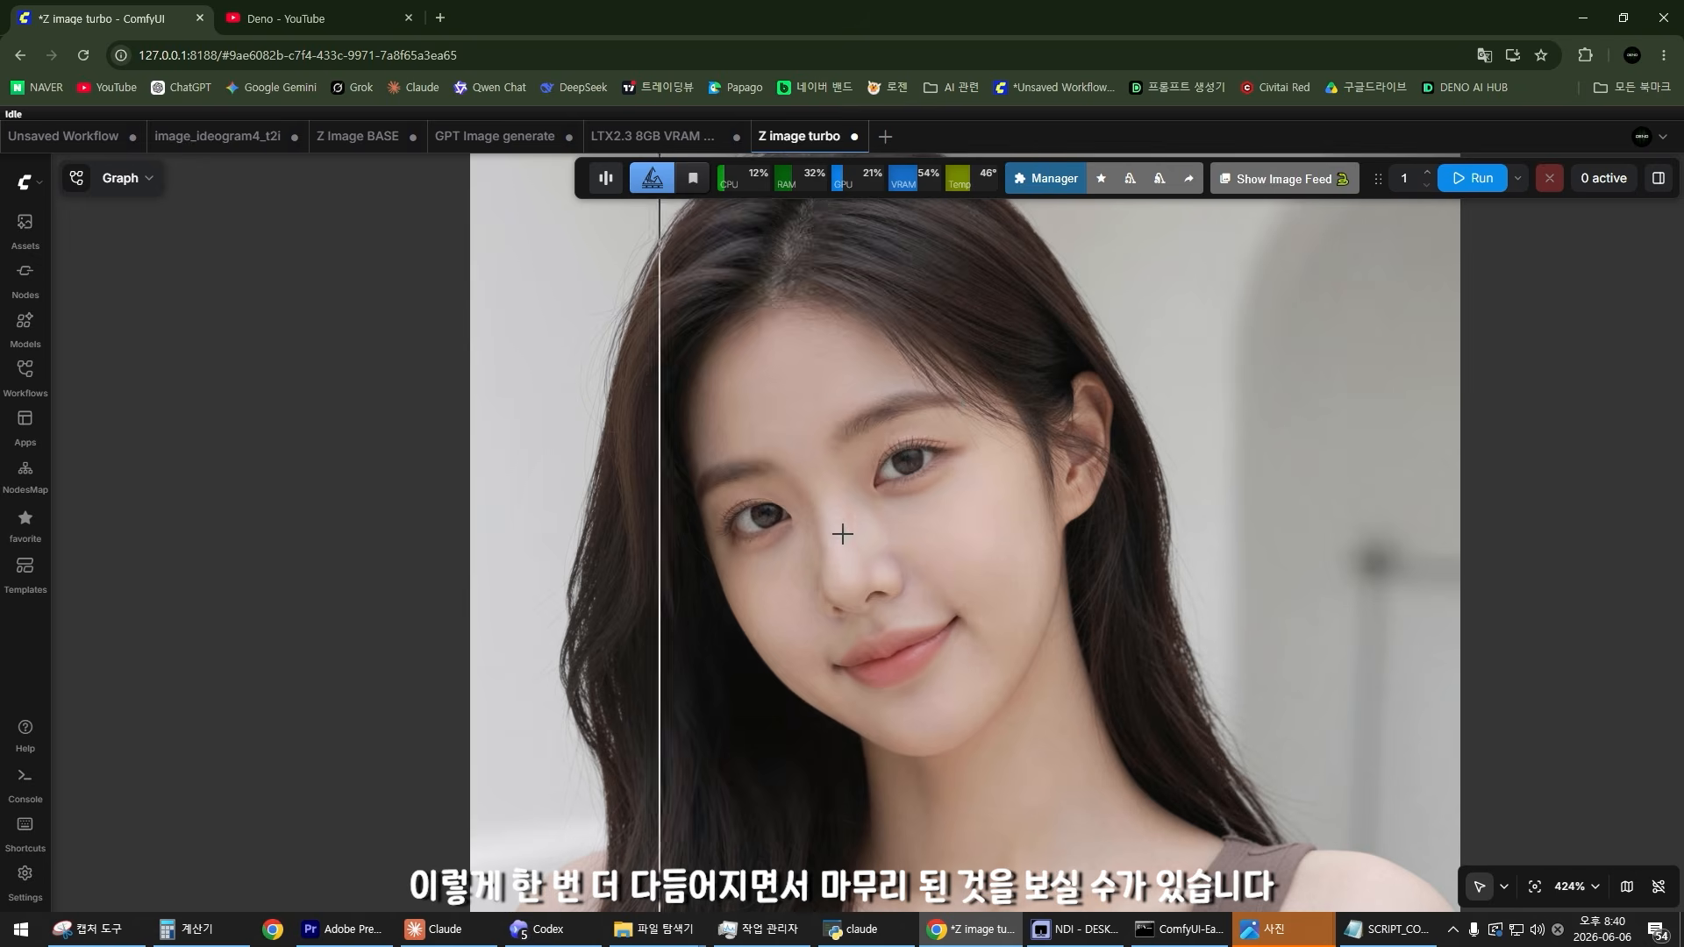
Step: Compare the face, hair and clothing of Sampling 4's result with its input in the Image Comparer
scroll(1065, 525, up, 6)
scroll(1190, 493, down, 6)
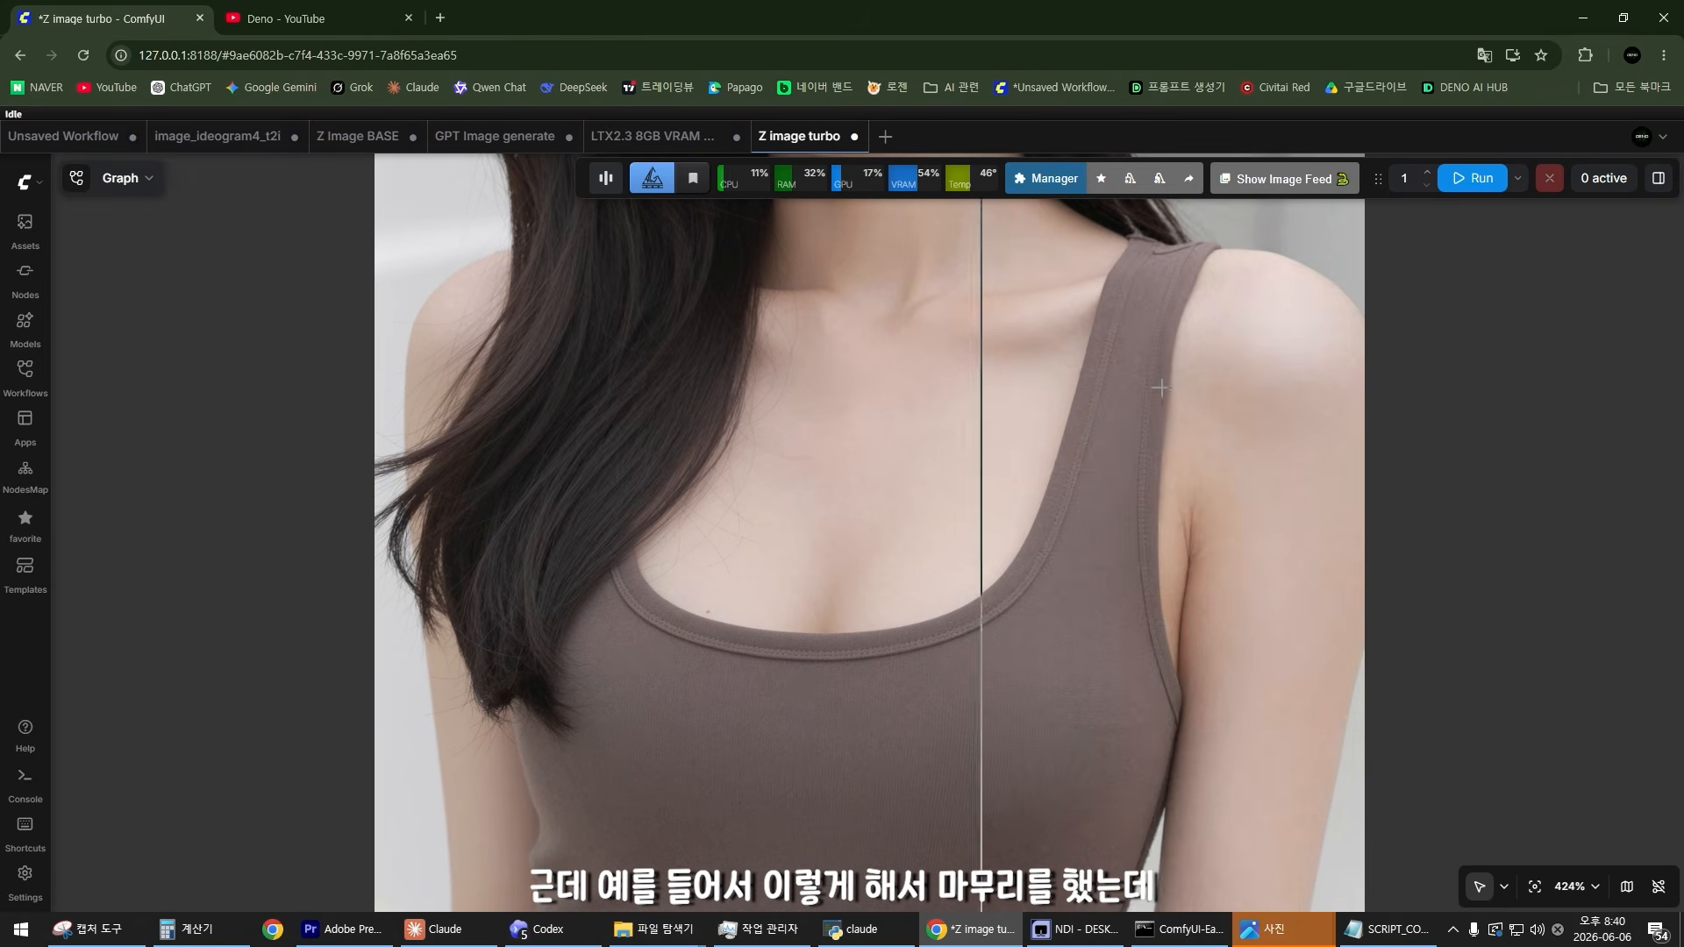
scroll(1255, 412, down, 5)
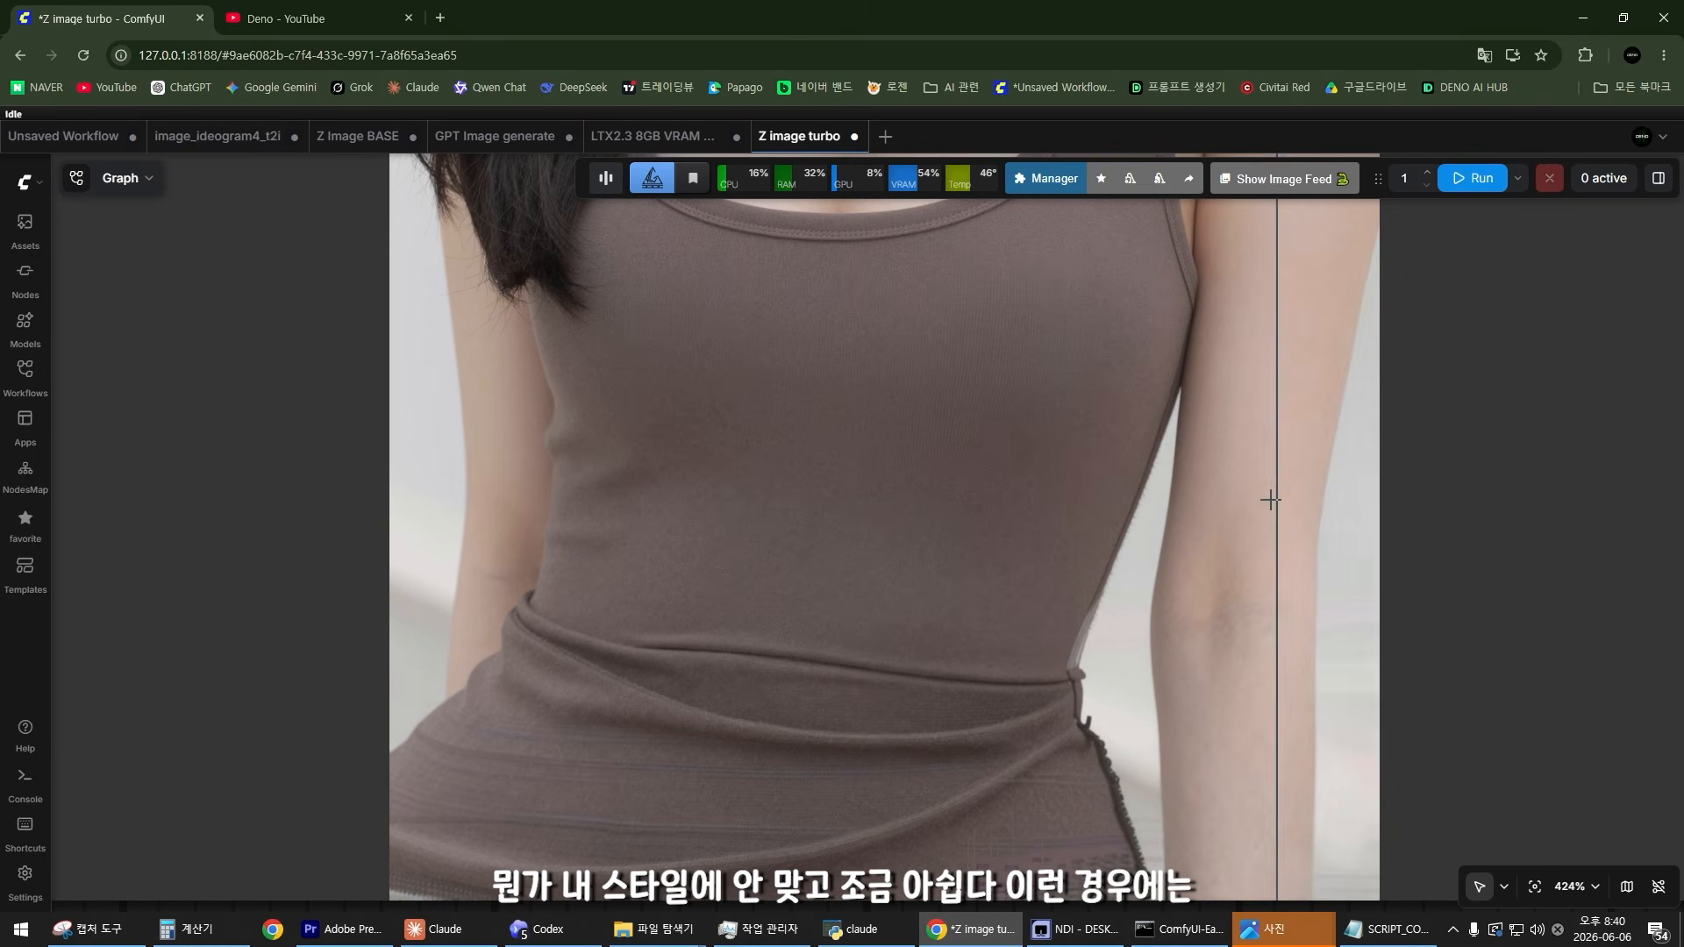
scroll(1386, 478, down, 8)
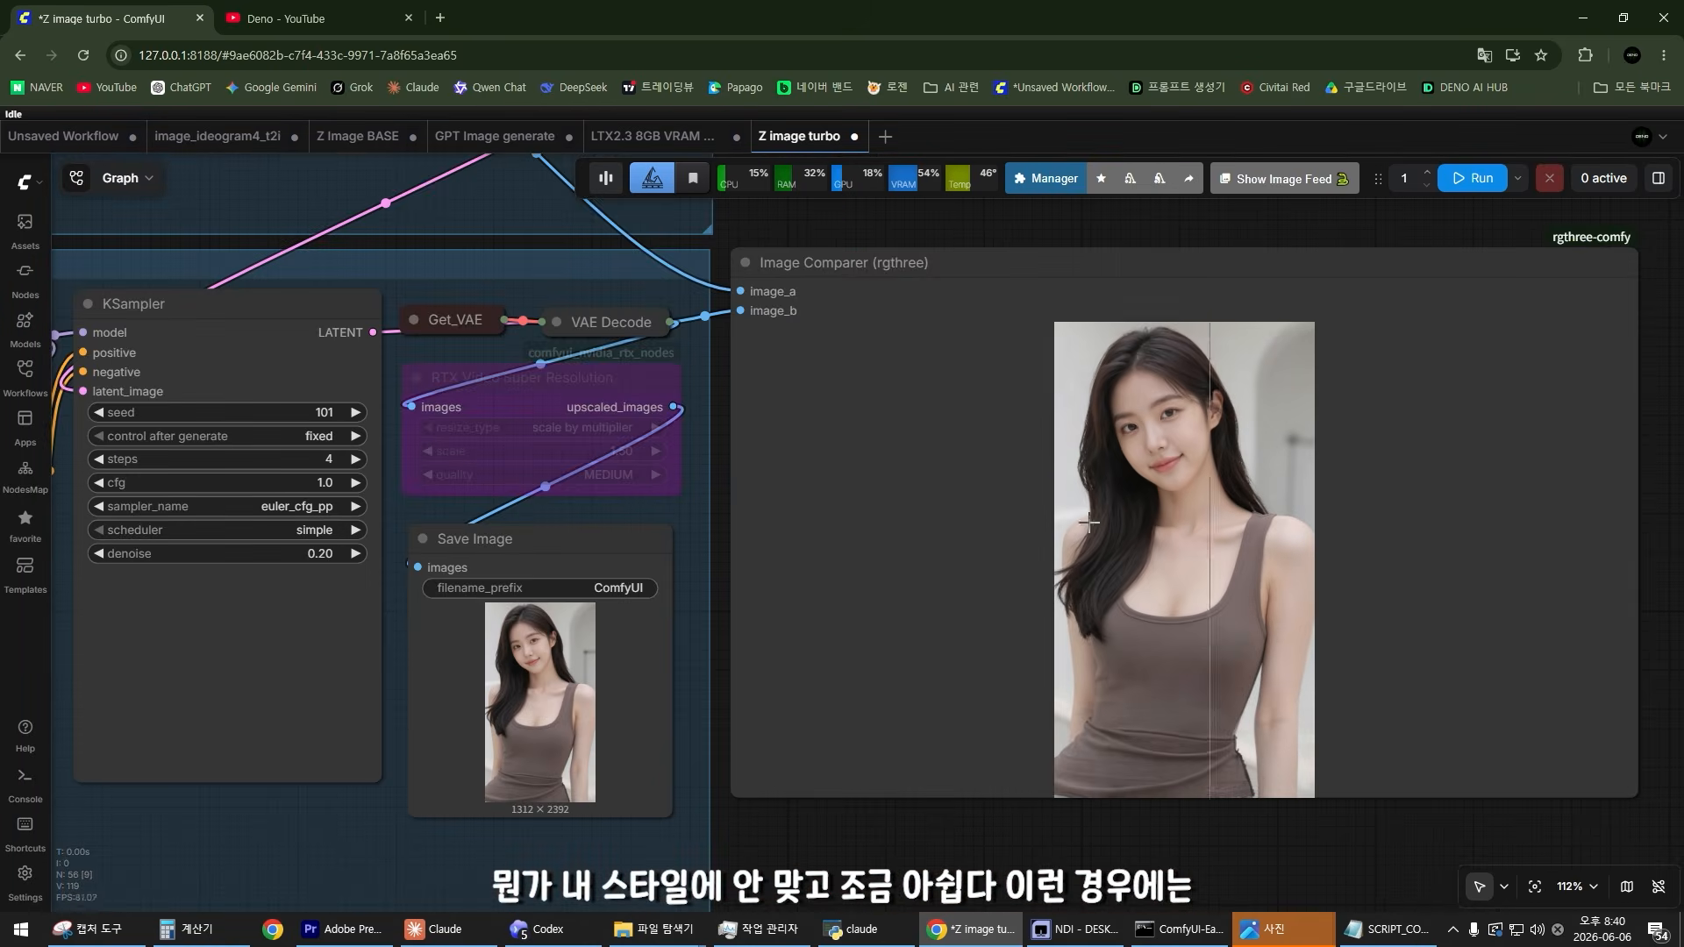
Step: Set the scheduler to beta and the denoise to 0.3 in Sampling 4's KSampler
scroll(1305, 481, up, 3)
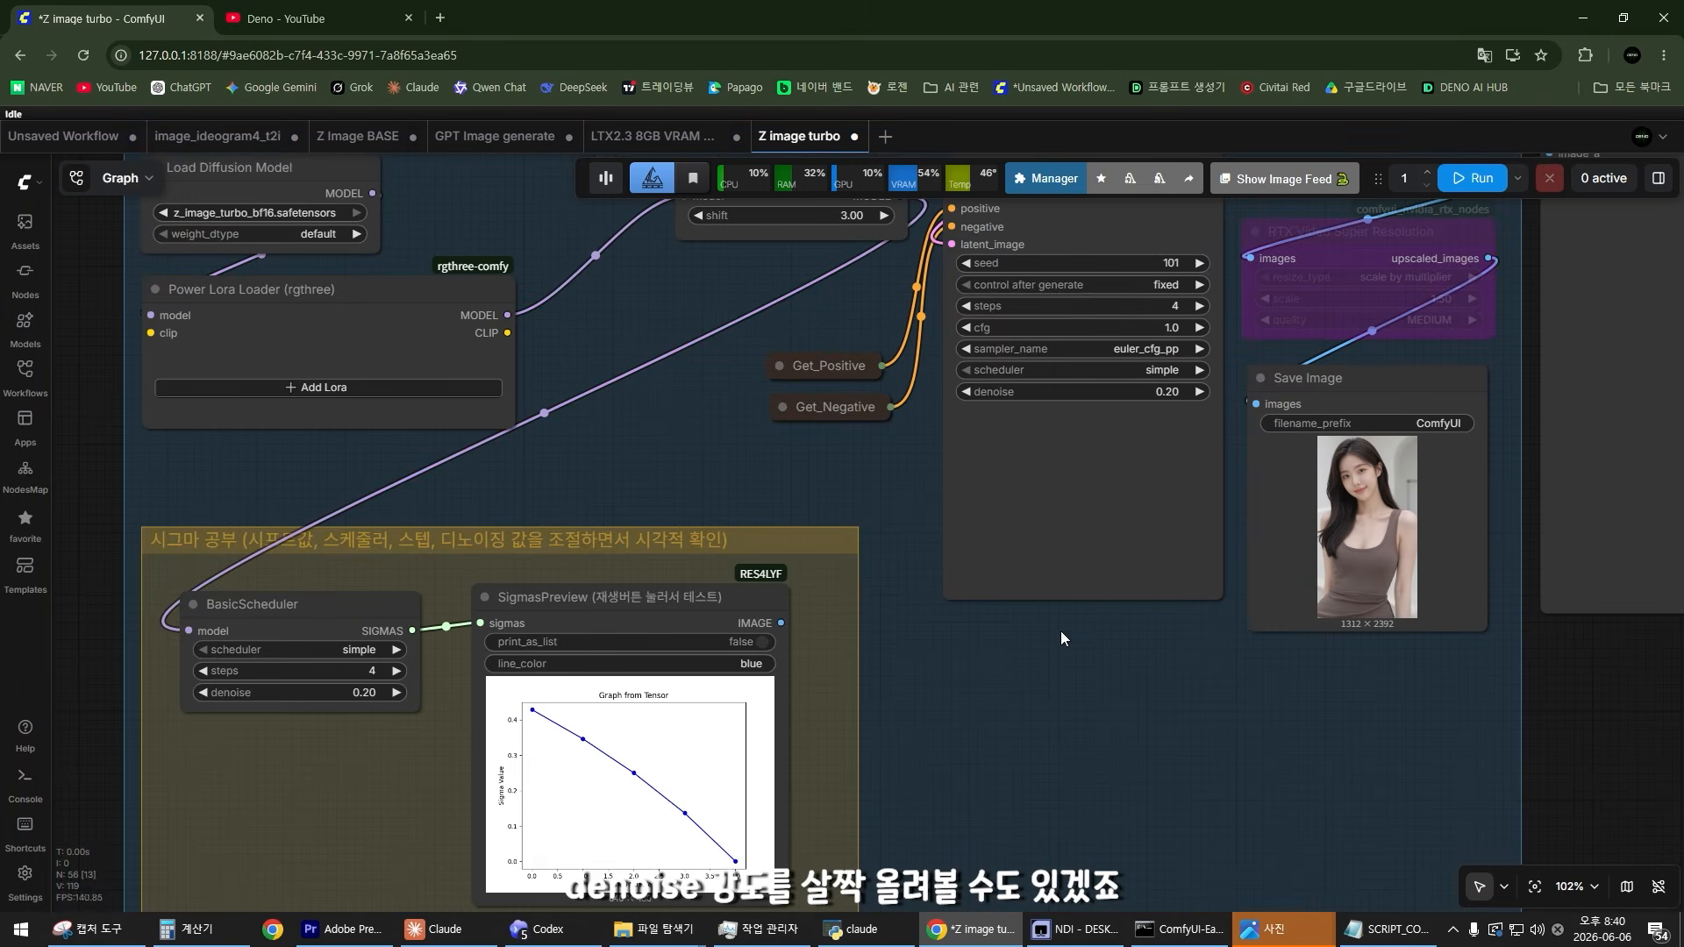
scroll(893, 518, up, 10)
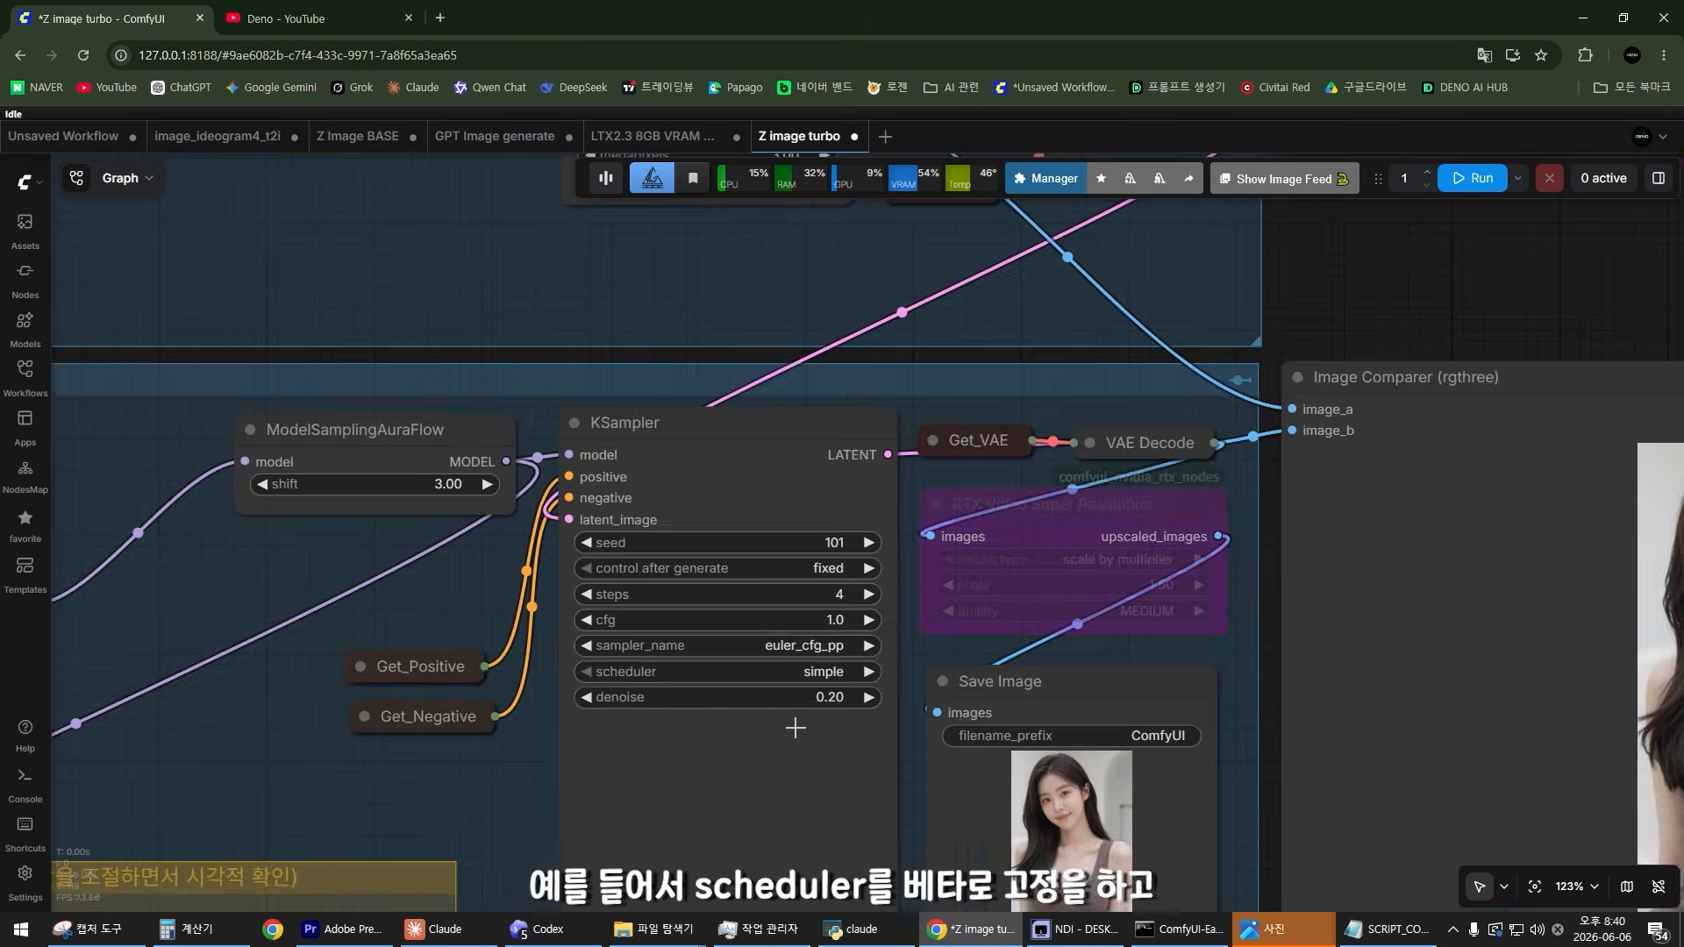
scroll(877, 509, up, 8)
click(862, 514)
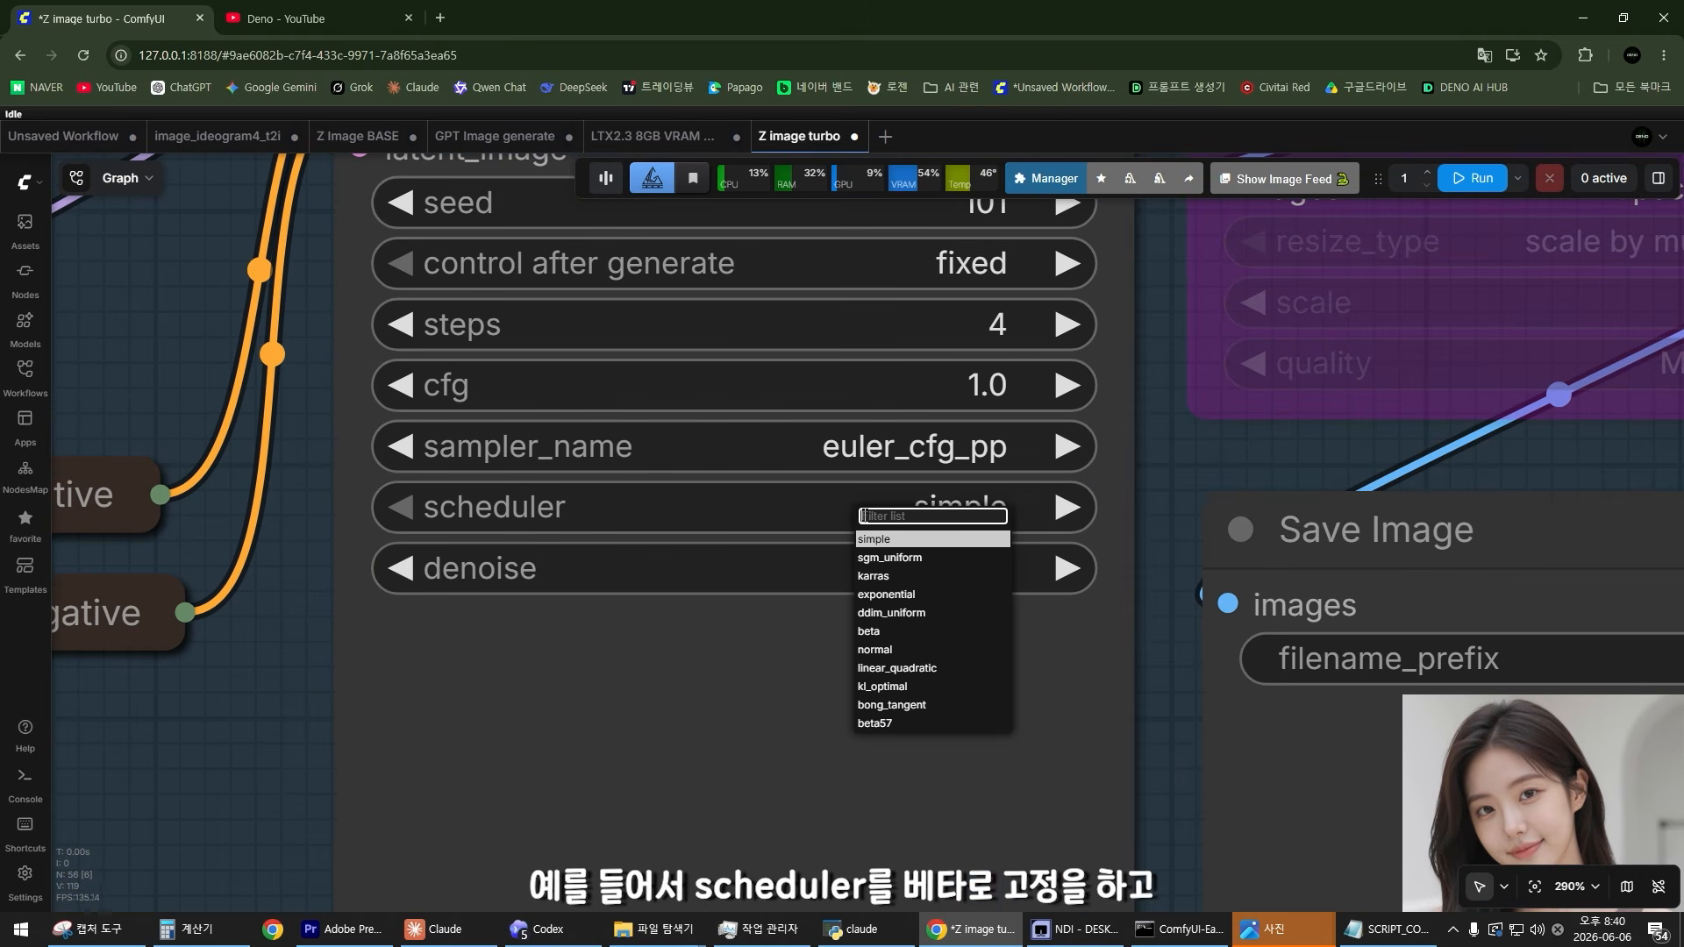
click(868, 632)
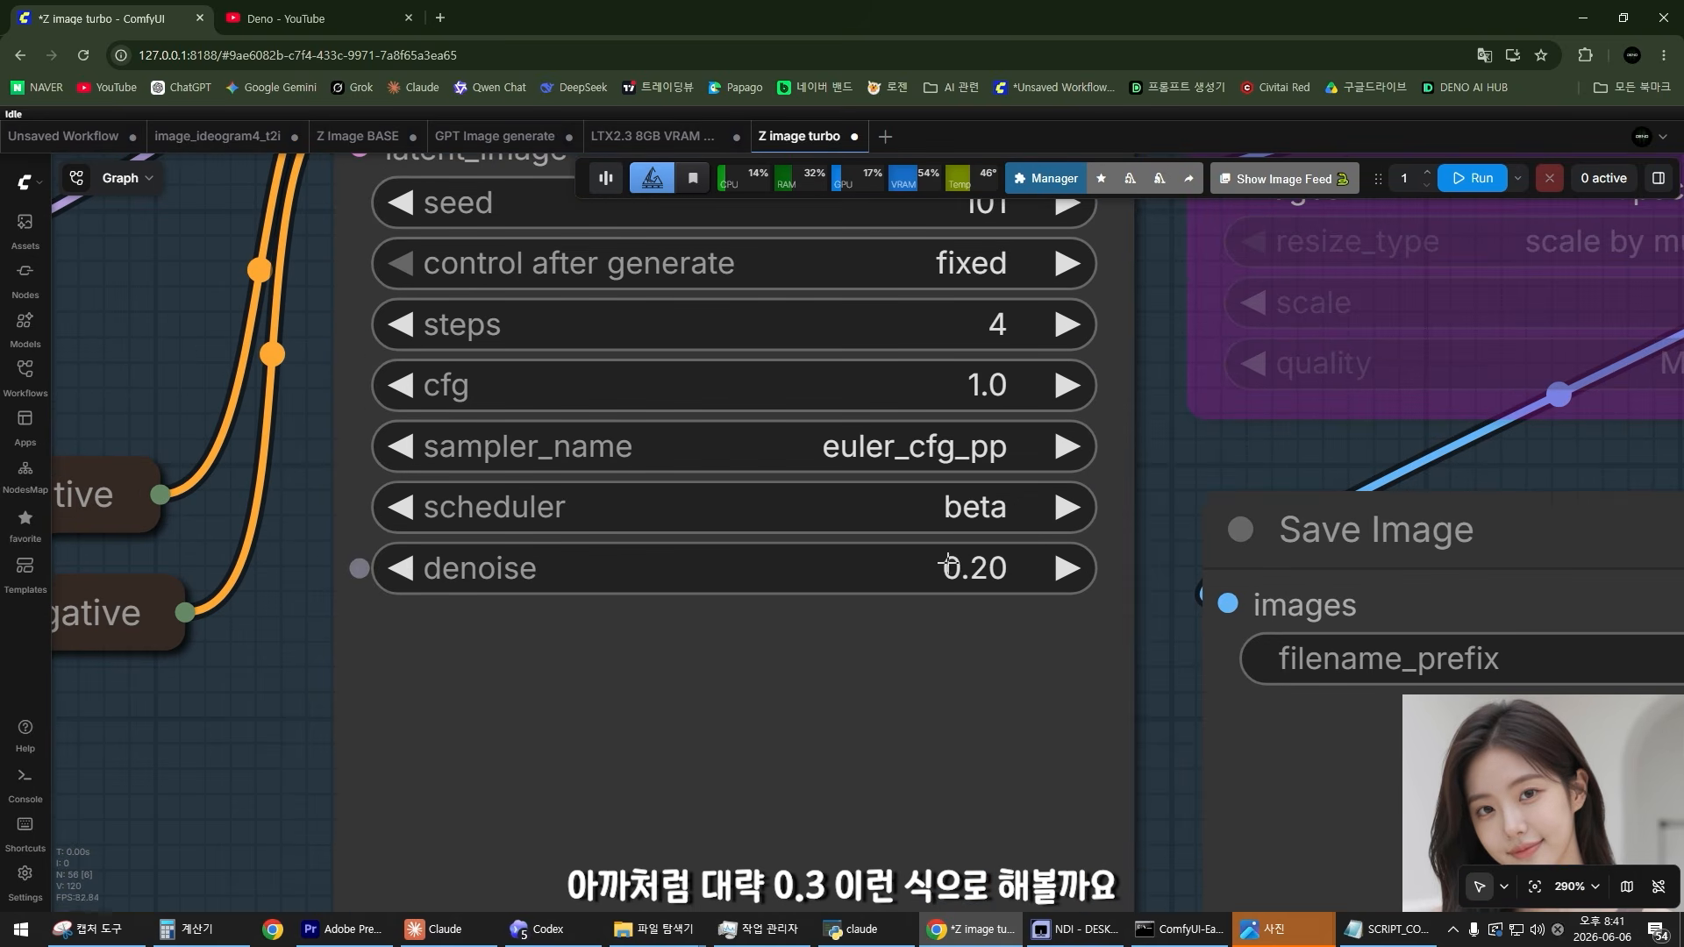
click(950, 567)
text(0.)
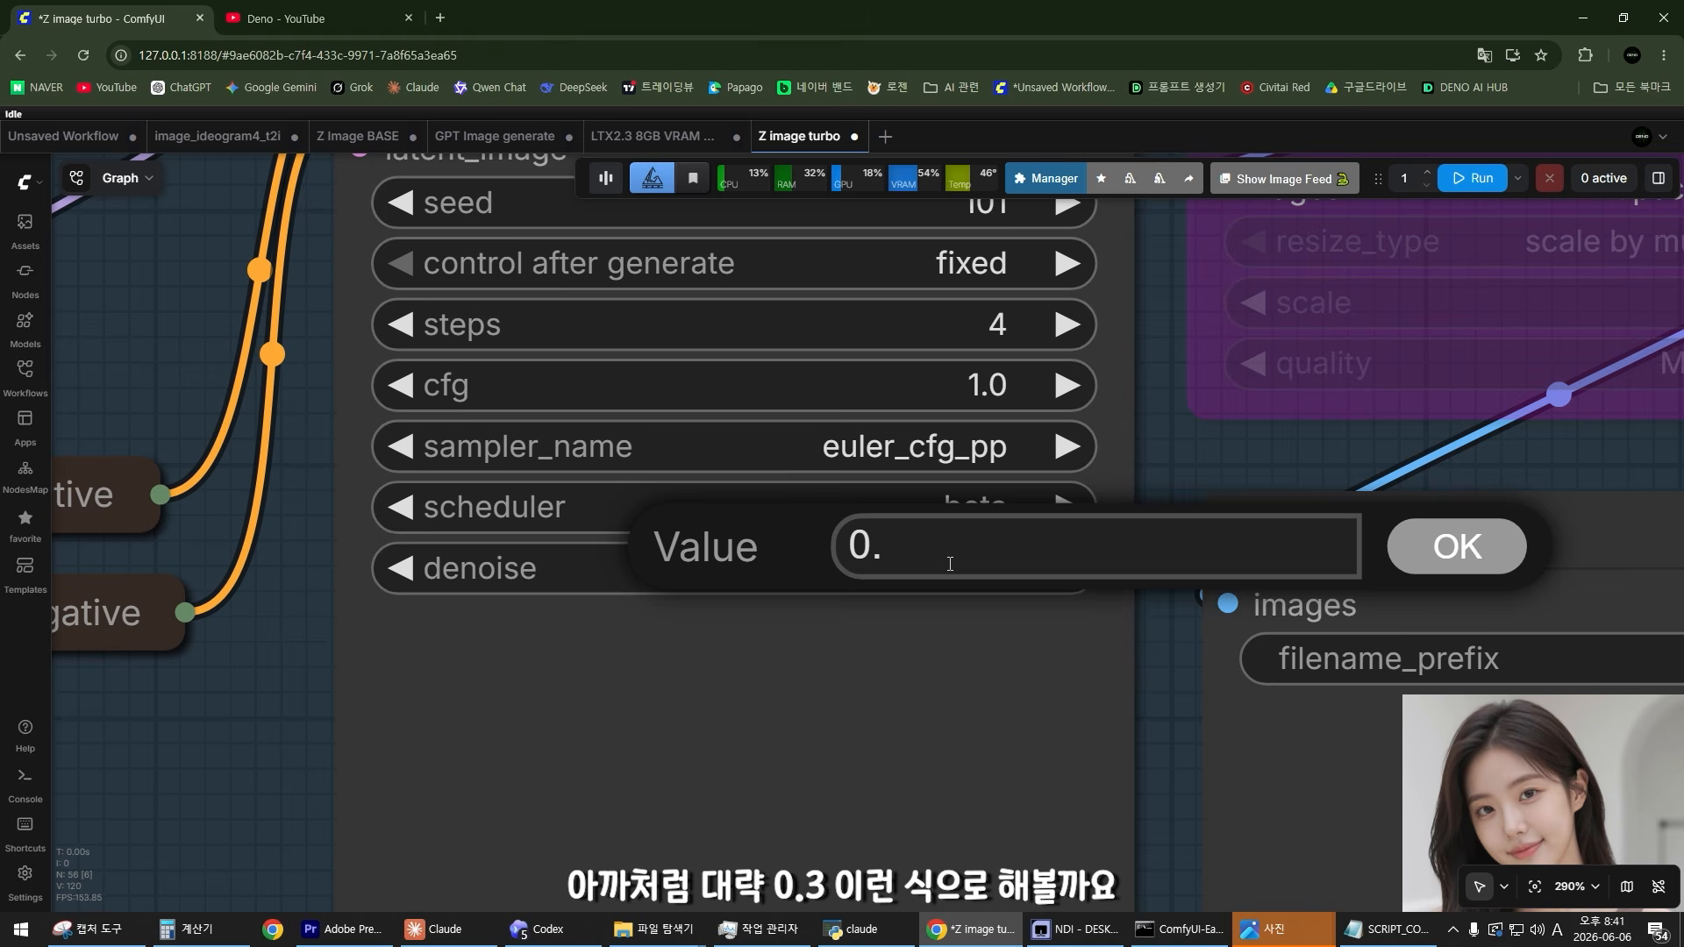
text(3)
key(Return)
Step: Run the workflow and look over the earlier sampling stages while Sampling 4 regenerates
scroll(954, 579, down, 6)
click(1474, 180)
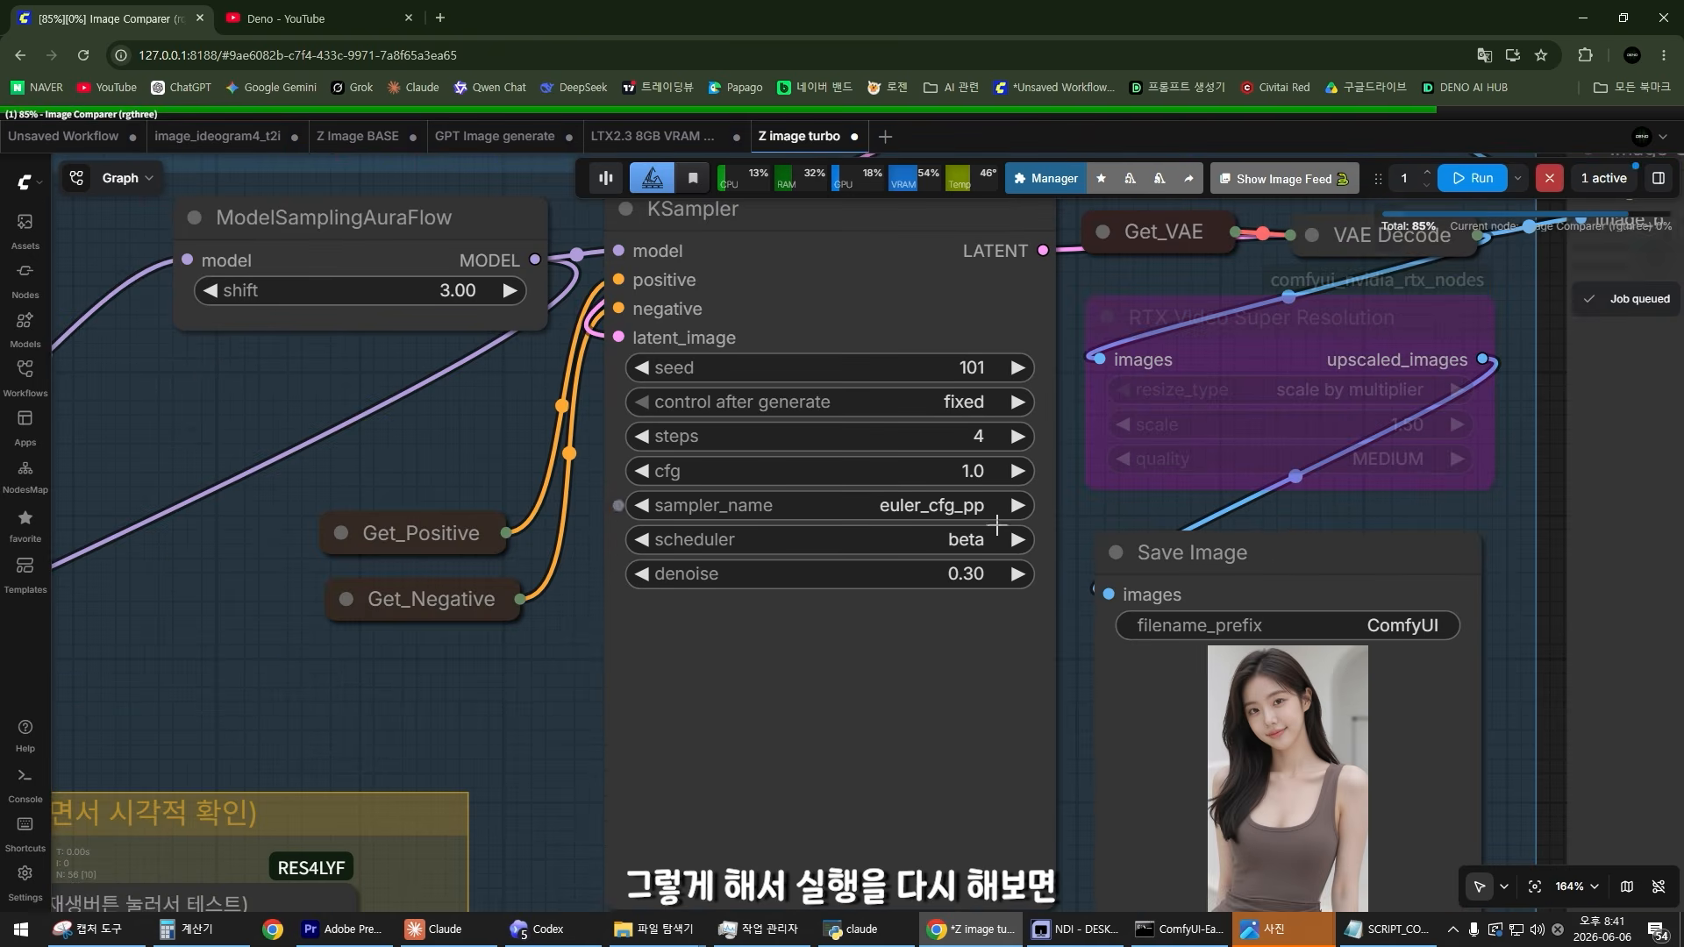
scroll(1037, 533, down, 10)
scroll(881, 619, up, 6)
scroll(882, 618, down, 5)
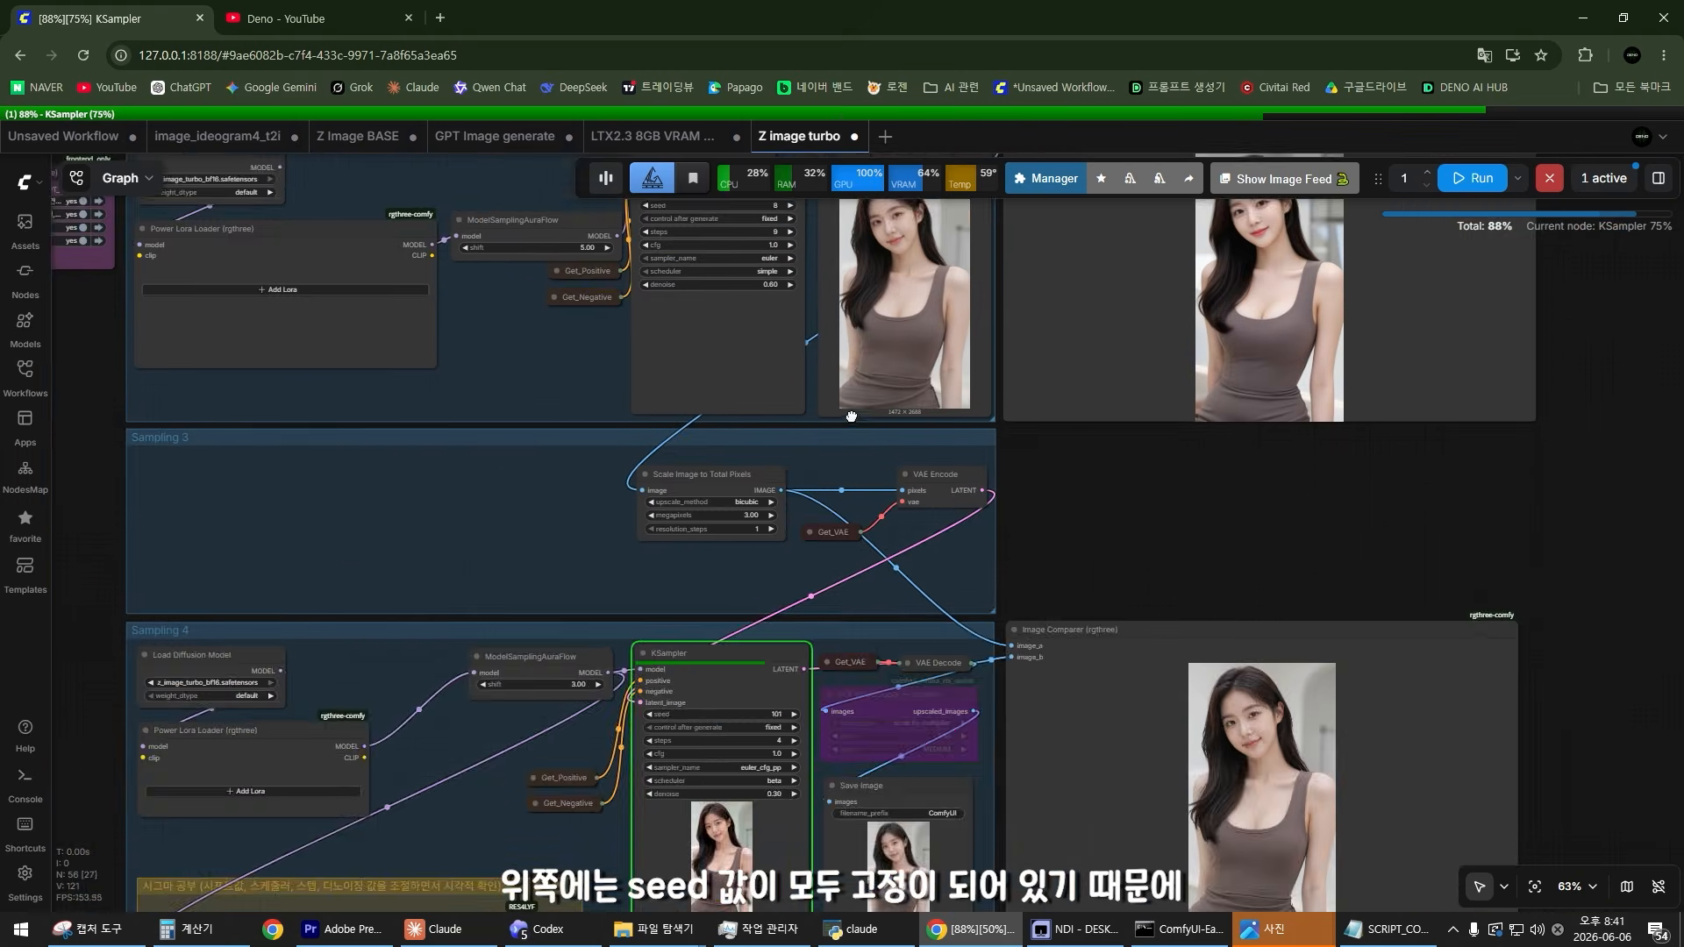
drag(728, 215, 742, 467)
scroll(742, 465, up, 6)
scroll(864, 436, down, 7)
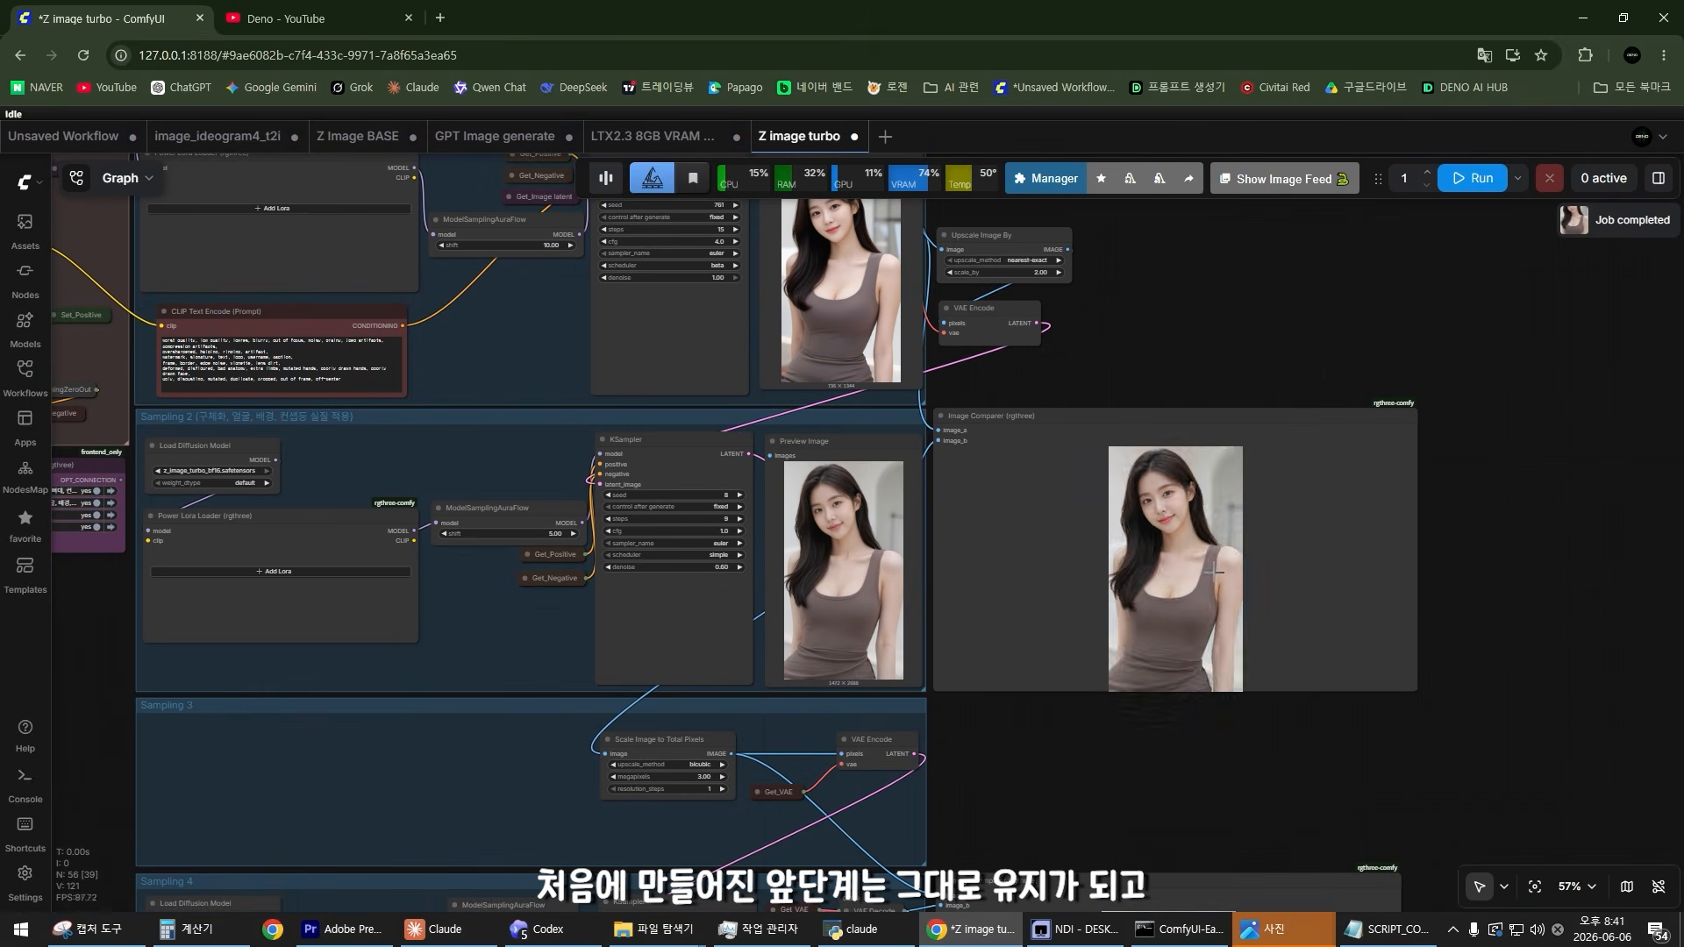
Step: Inspect Sampling 4's regenerated image in the Image Comparer, checking the face, hair and upper clothing
drag(950, 779, 943, 380)
scroll(933, 662, up, 8)
drag(1044, 490, 883, 314)
drag(1118, 357, 785, 552)
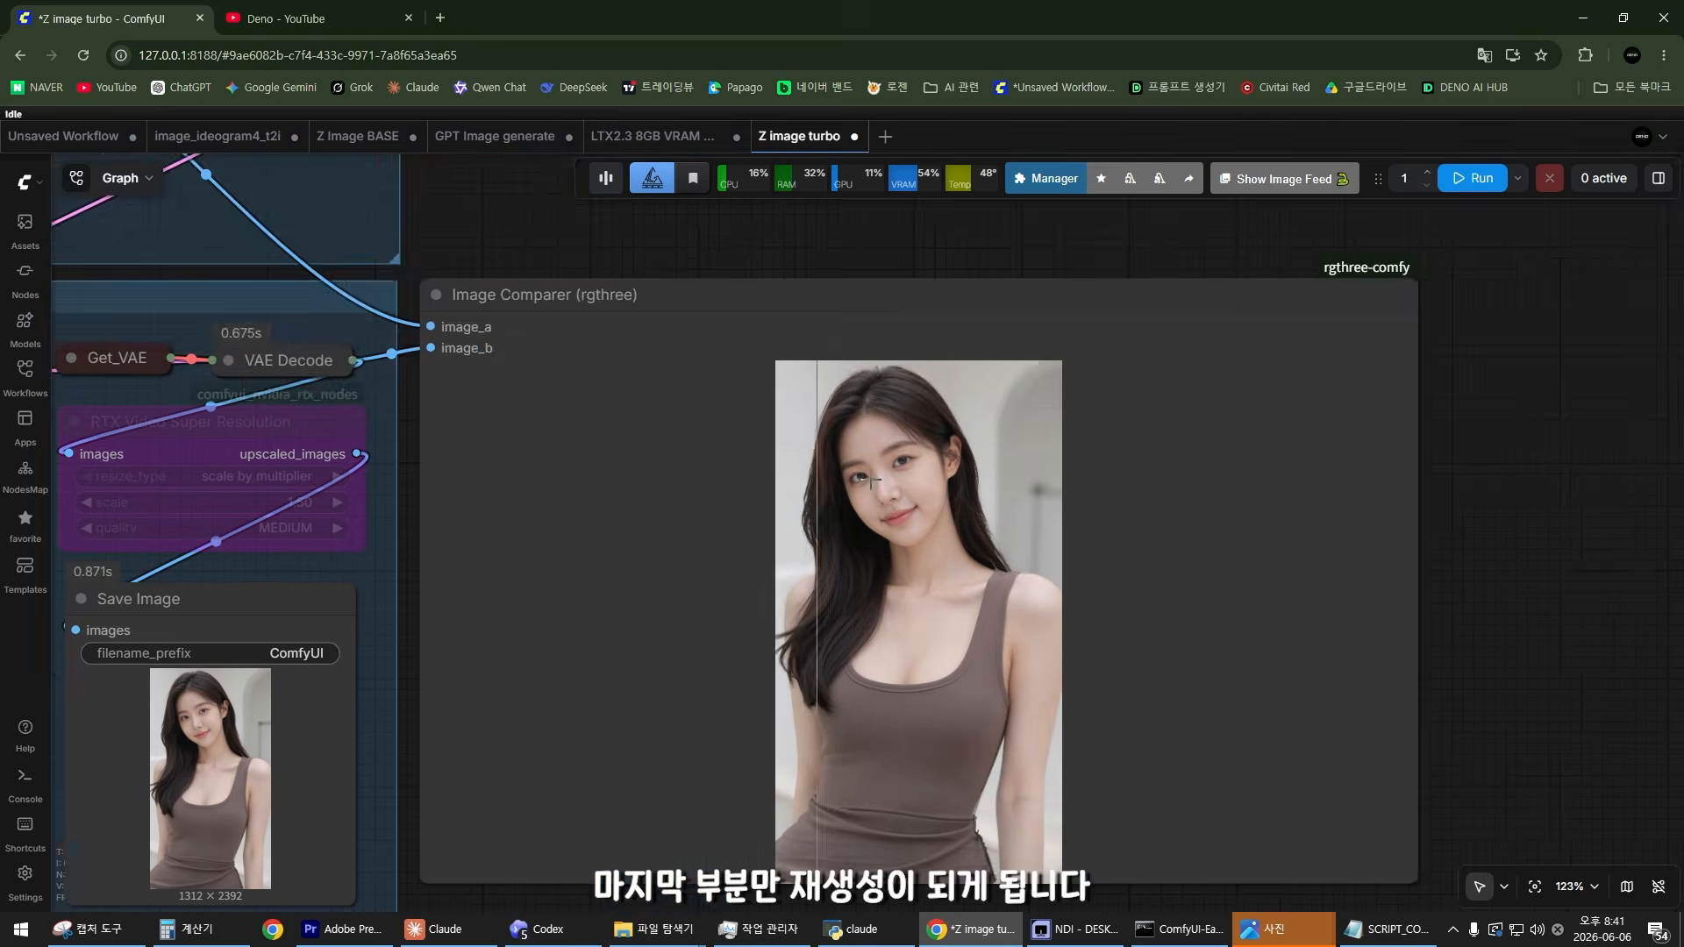
scroll(877, 466, up, 9)
scroll(671, 409, up, 5)
drag(697, 420, 572, 340)
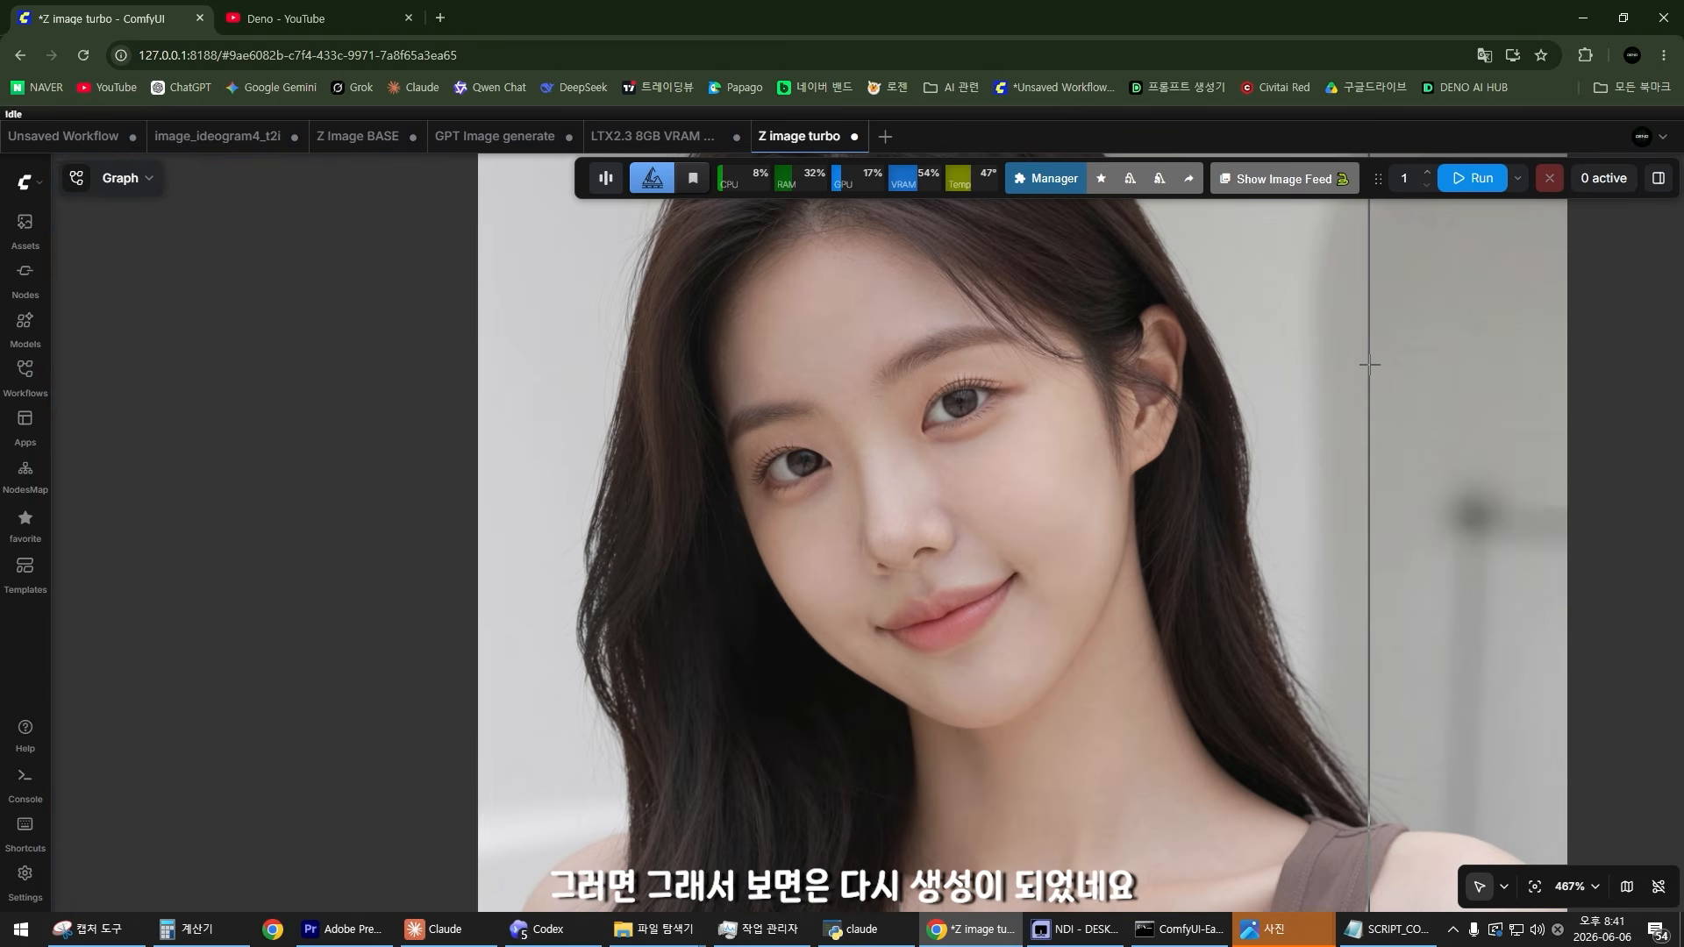
scroll(1316, 428, up, 5)
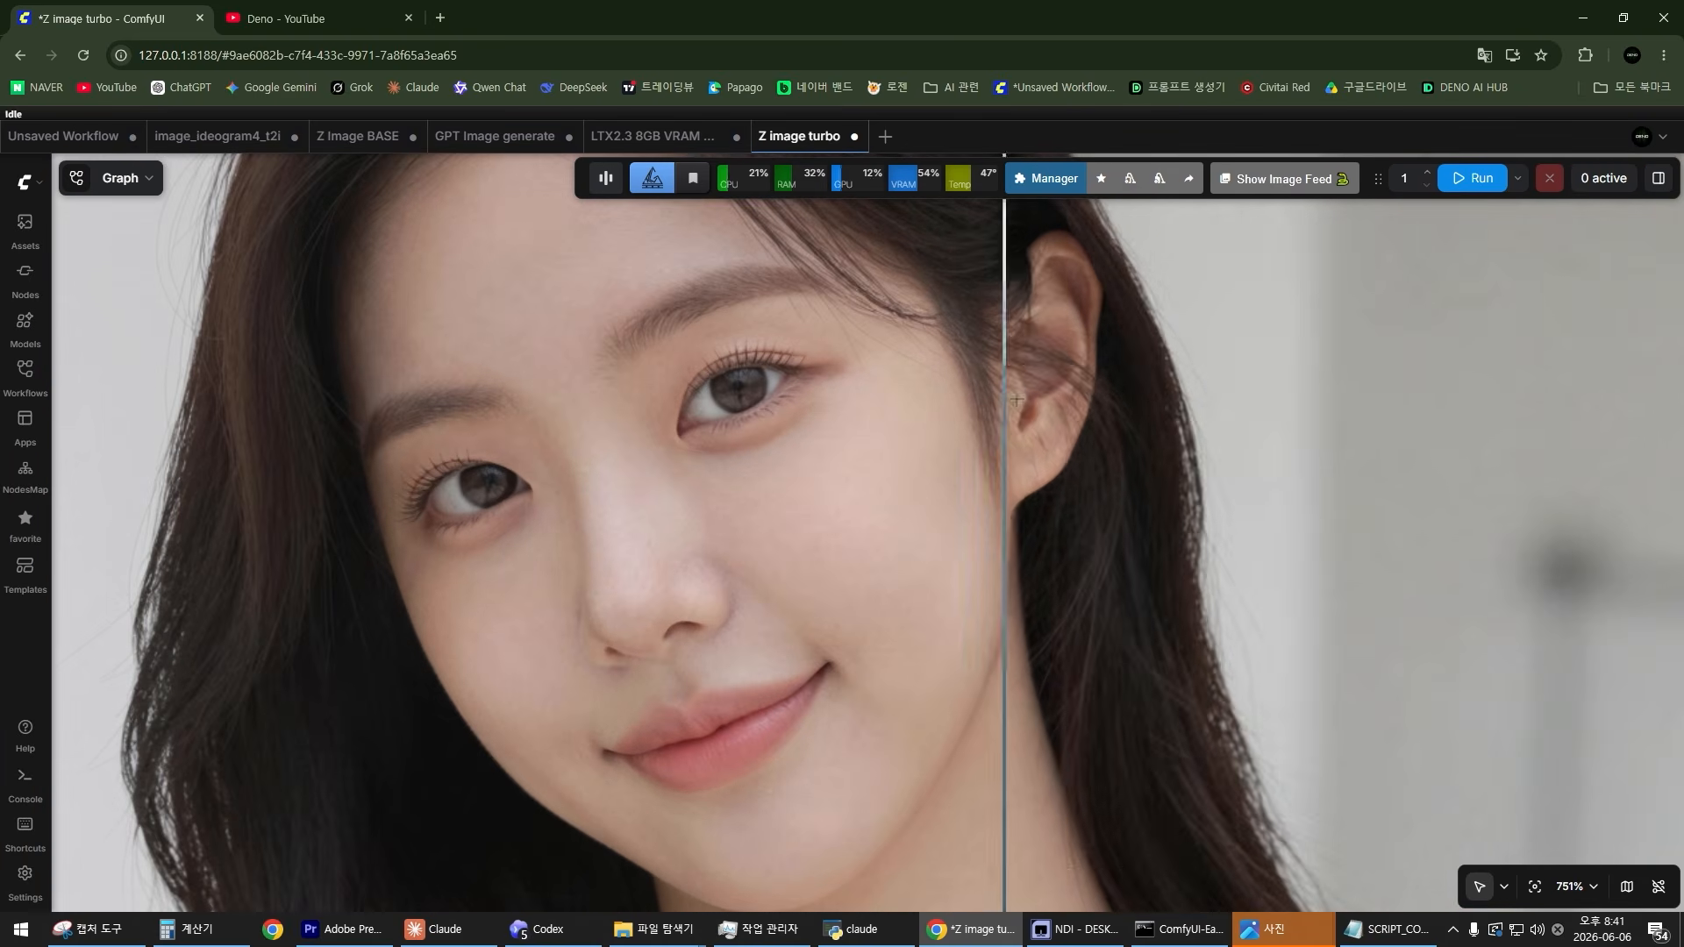
scroll(1291, 425, down, 5)
scroll(1291, 424, down, 5)
drag(1287, 526, 985, 165)
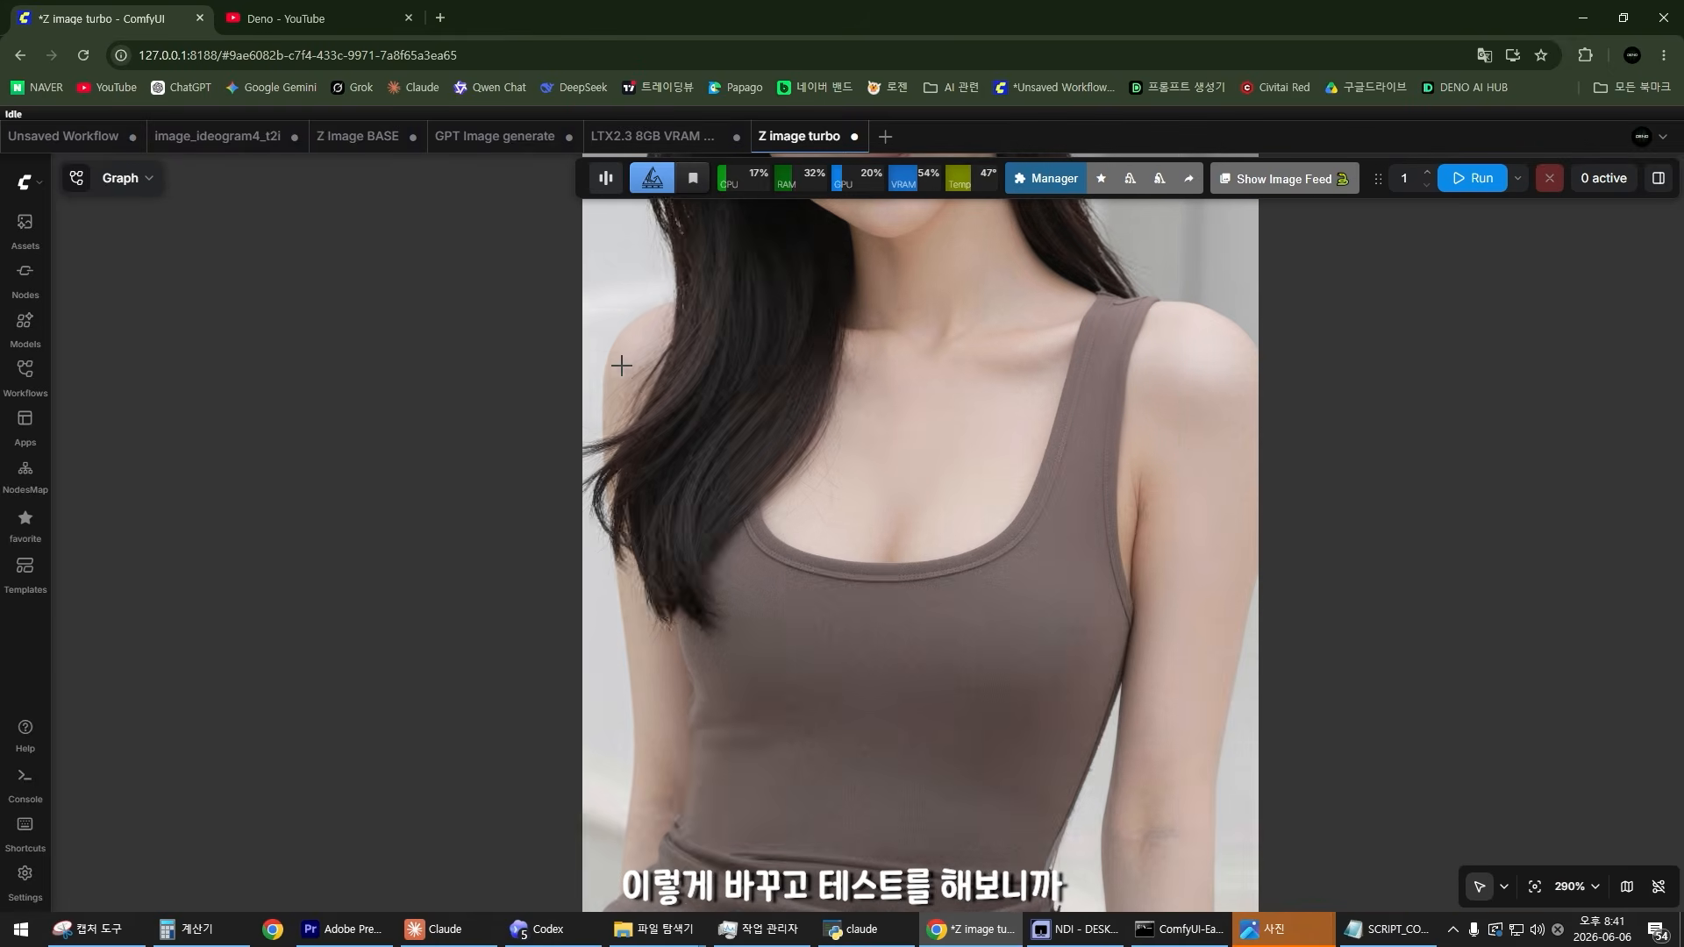
scroll(1178, 496, down, 3)
drag(1162, 526, 1162, 336)
scroll(1114, 437, up, 3)
scroll(1207, 454, down, 5)
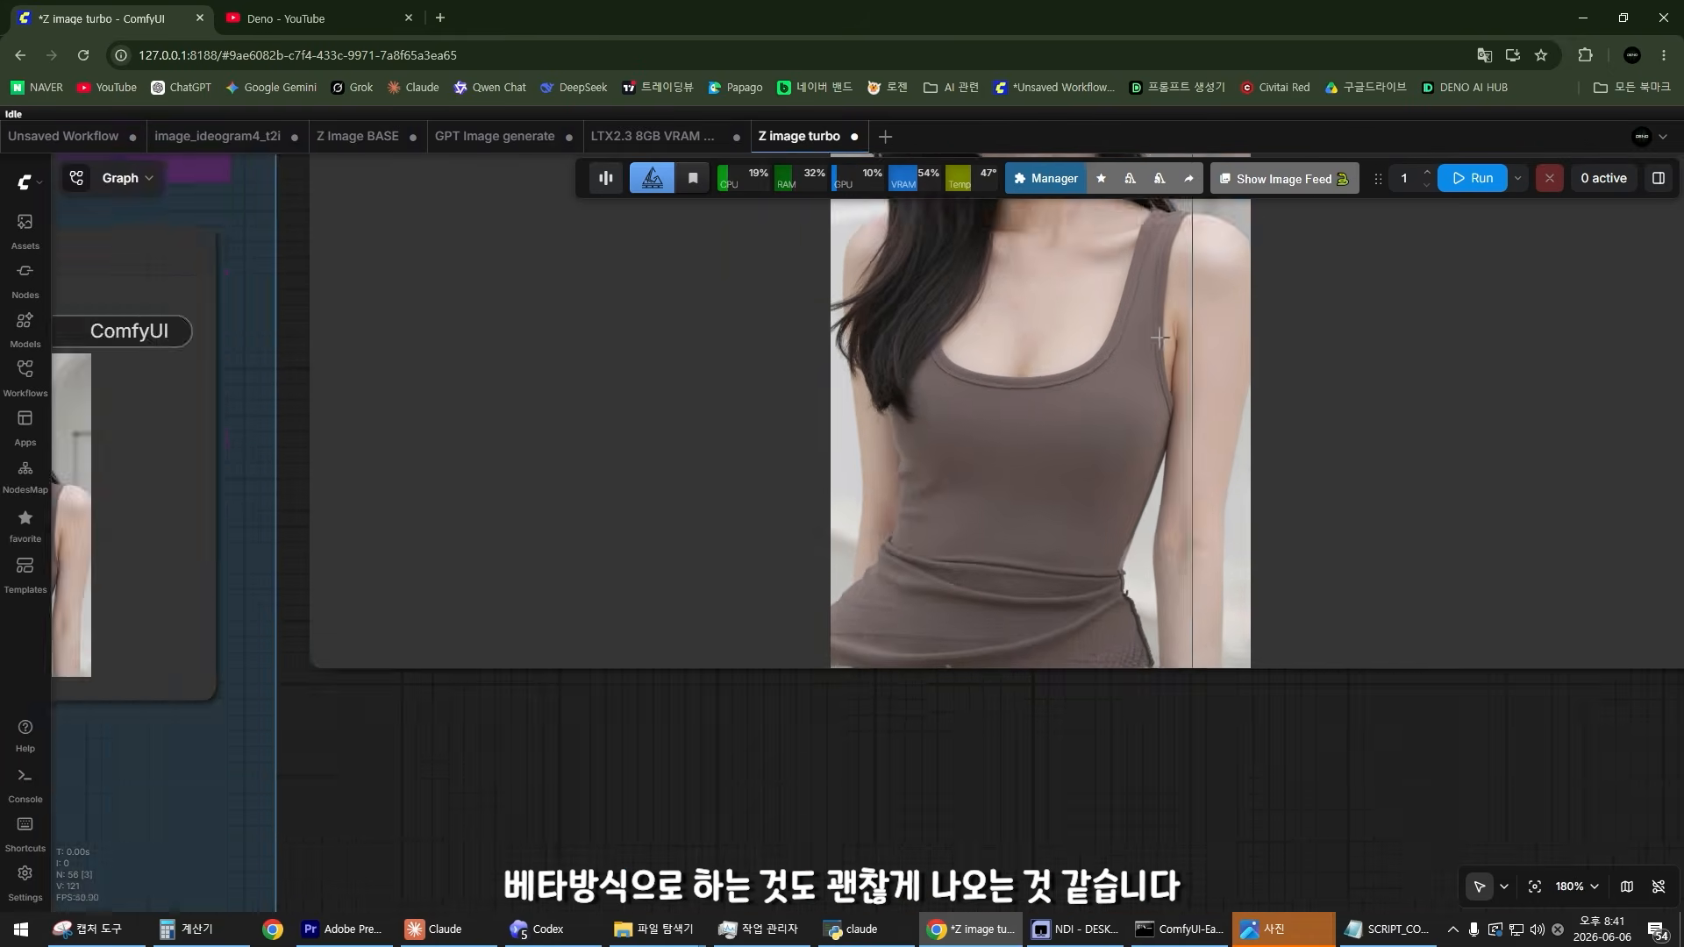
drag(1053, 219, 1047, 625)
scroll(1044, 553, up, 6)
scroll(1104, 353, up, 6)
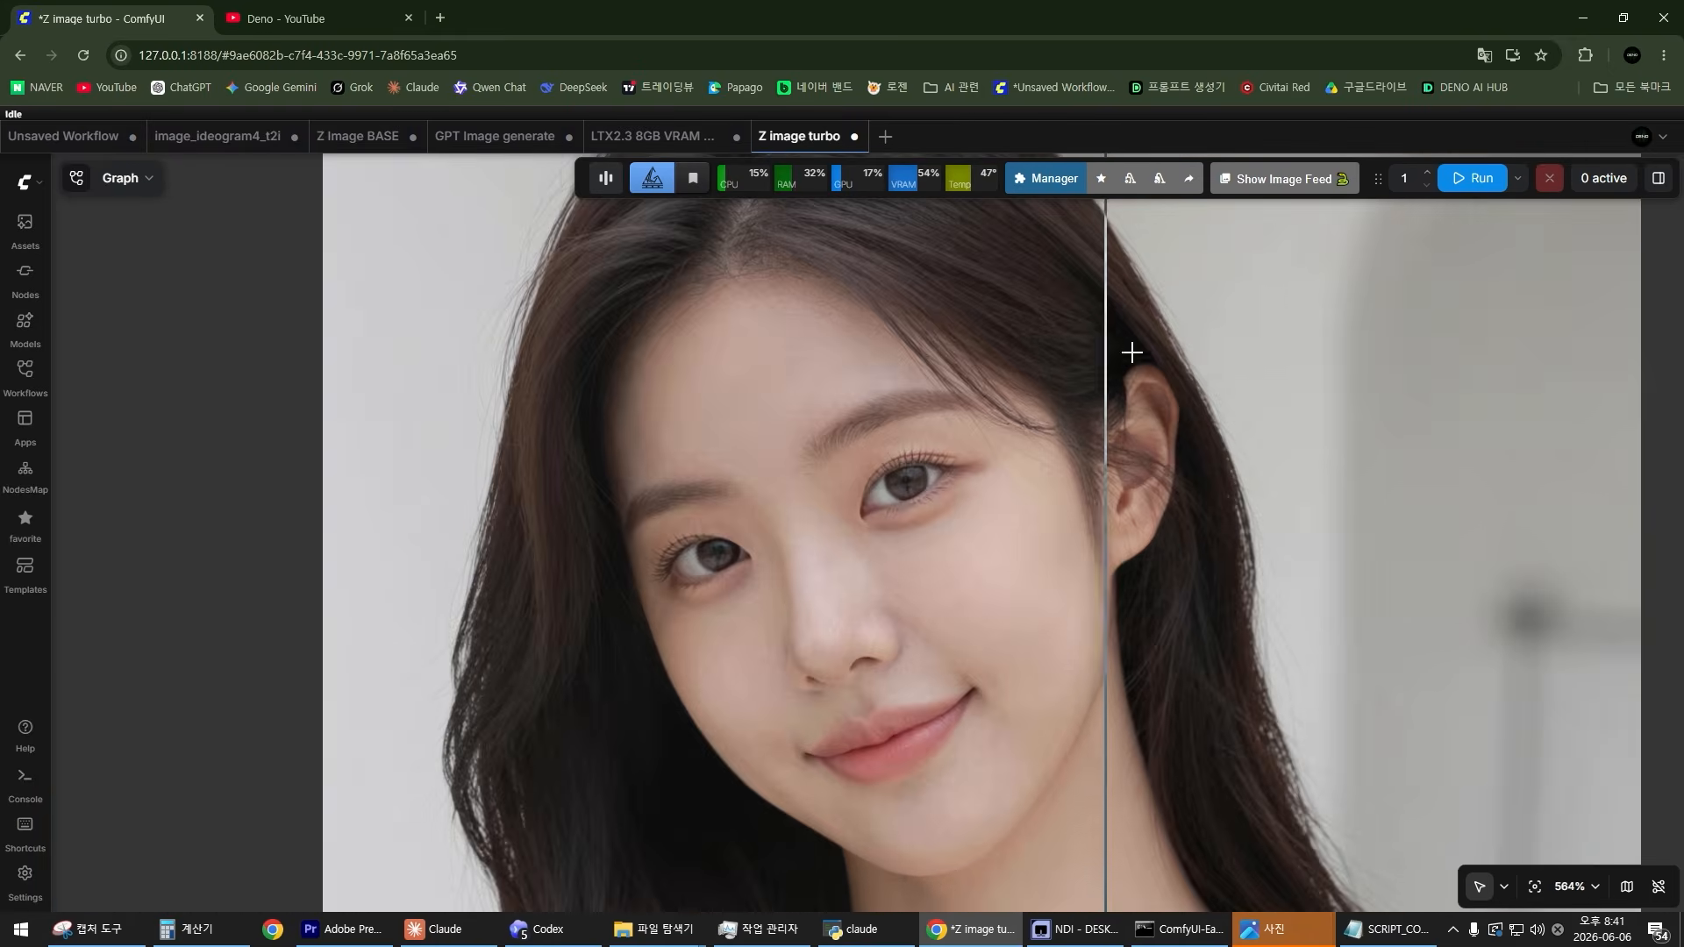
Step: Examine the garment's waist and hem in Sampling 4's Image Comparer and check the same area in Sampling 2's comparer
scroll(1215, 456, down, 10)
drag(1241, 530, 1090, 158)
scroll(1180, 491, up, 4)
drag(1192, 598, 1349, 412)
scroll(1101, 453, up, 4)
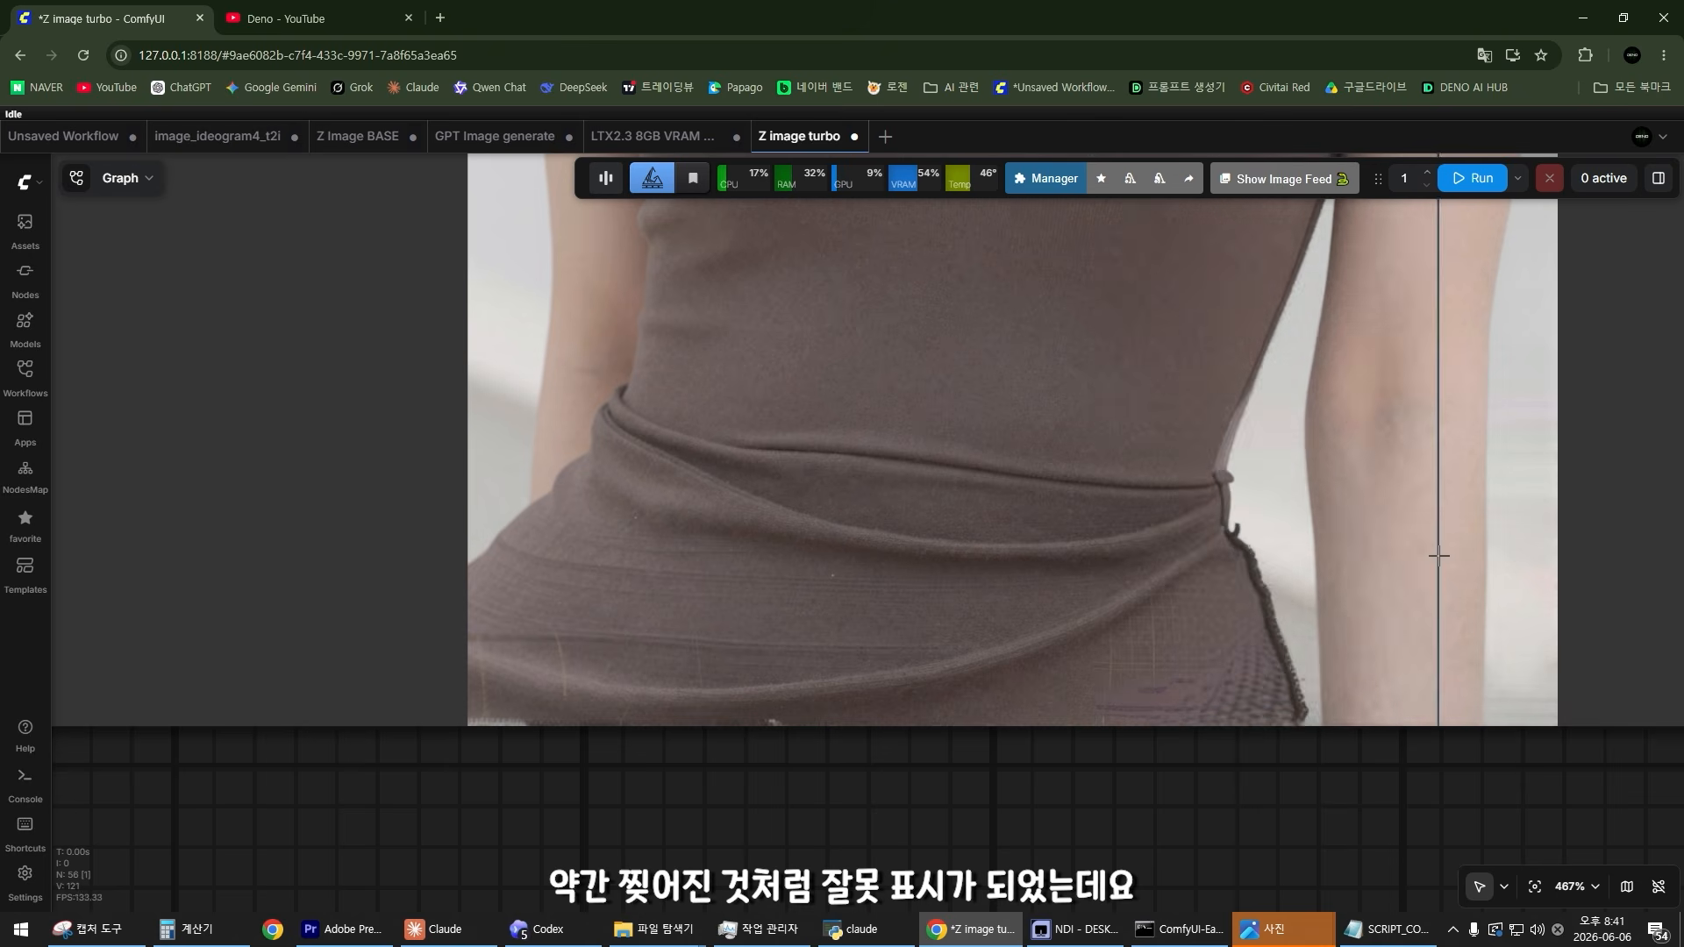
scroll(1438, 556, up, 3)
scroll(1246, 553, down, 9)
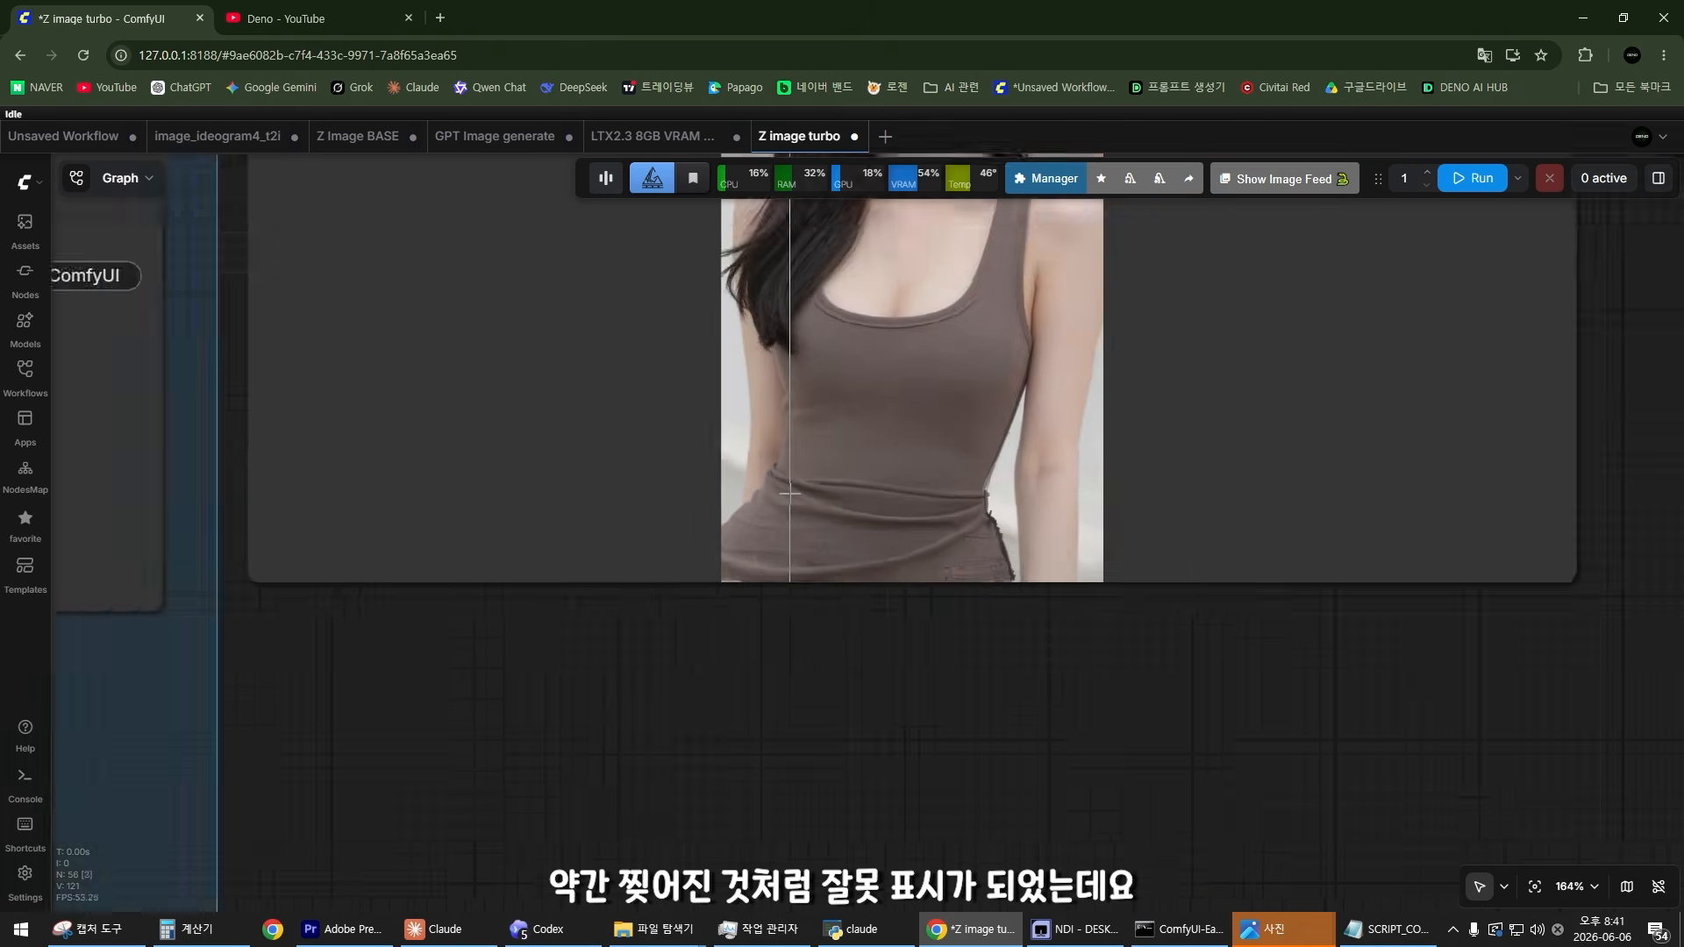
scroll(702, 491, up, 6)
scroll(1272, 500, down, 6)
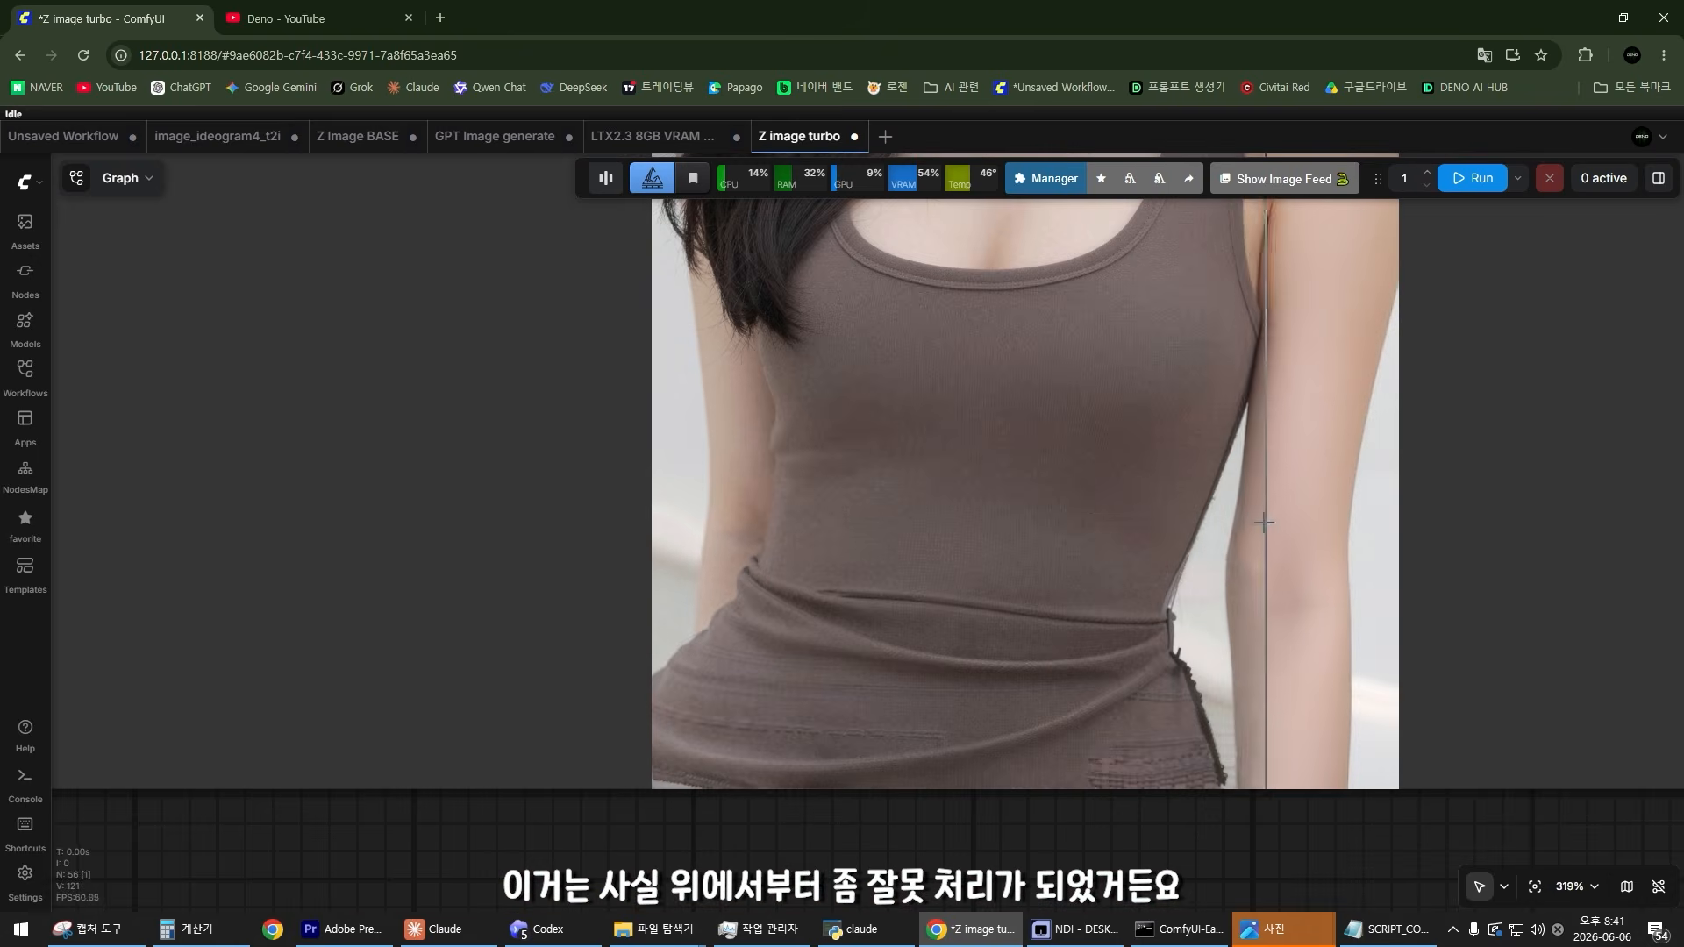
scroll(1222, 596, up, 6)
scroll(986, 598, down, 10)
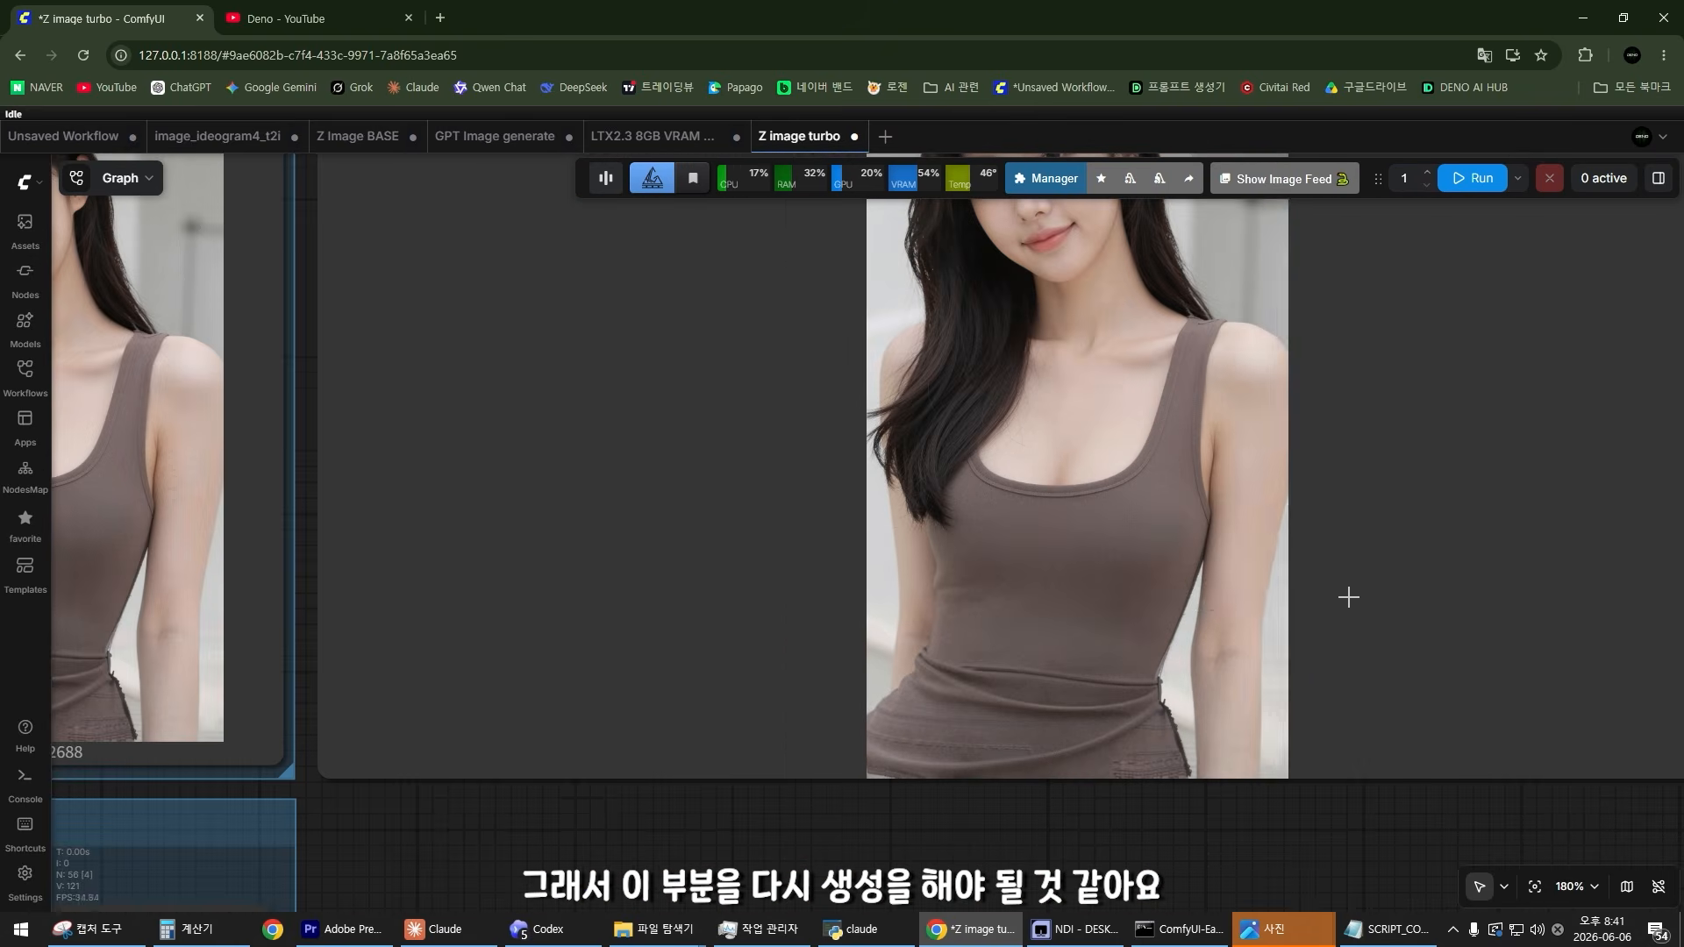
Step: Set the seed of Sampling 2's KSampler to 9 and run the workflow again
scroll(1228, 598, down, 9)
drag(772, 868, 1132, 598)
scroll(1132, 598, up, 5)
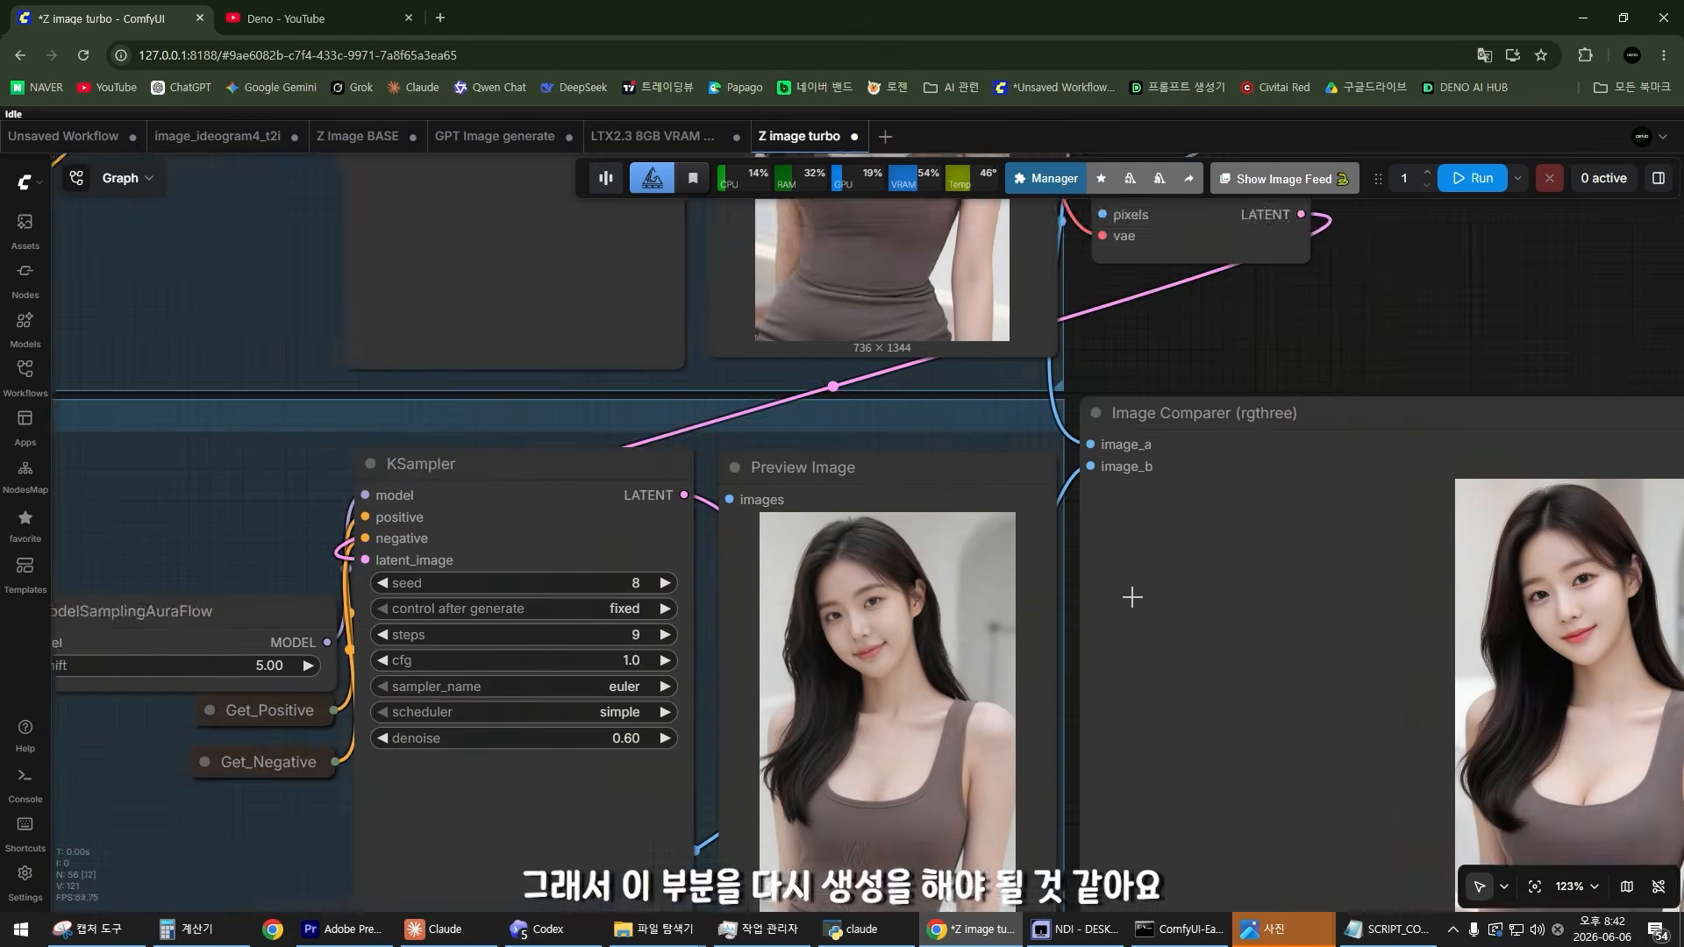
drag(526, 614, 814, 457)
scroll(814, 457, up, 5)
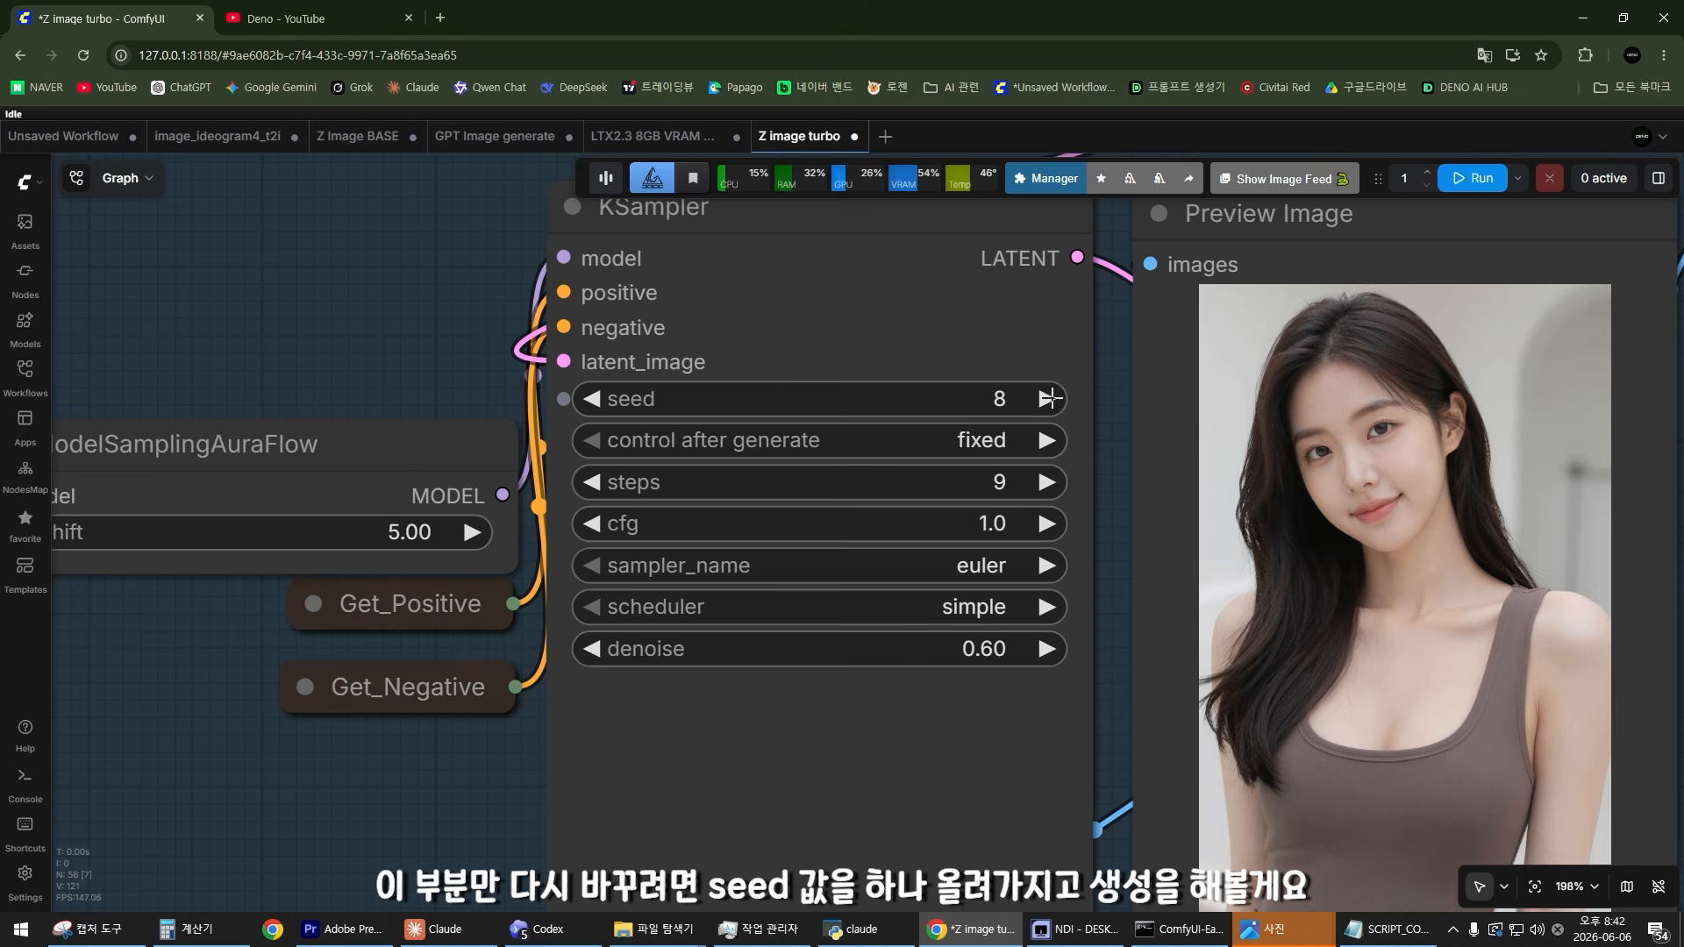
click(1042, 399)
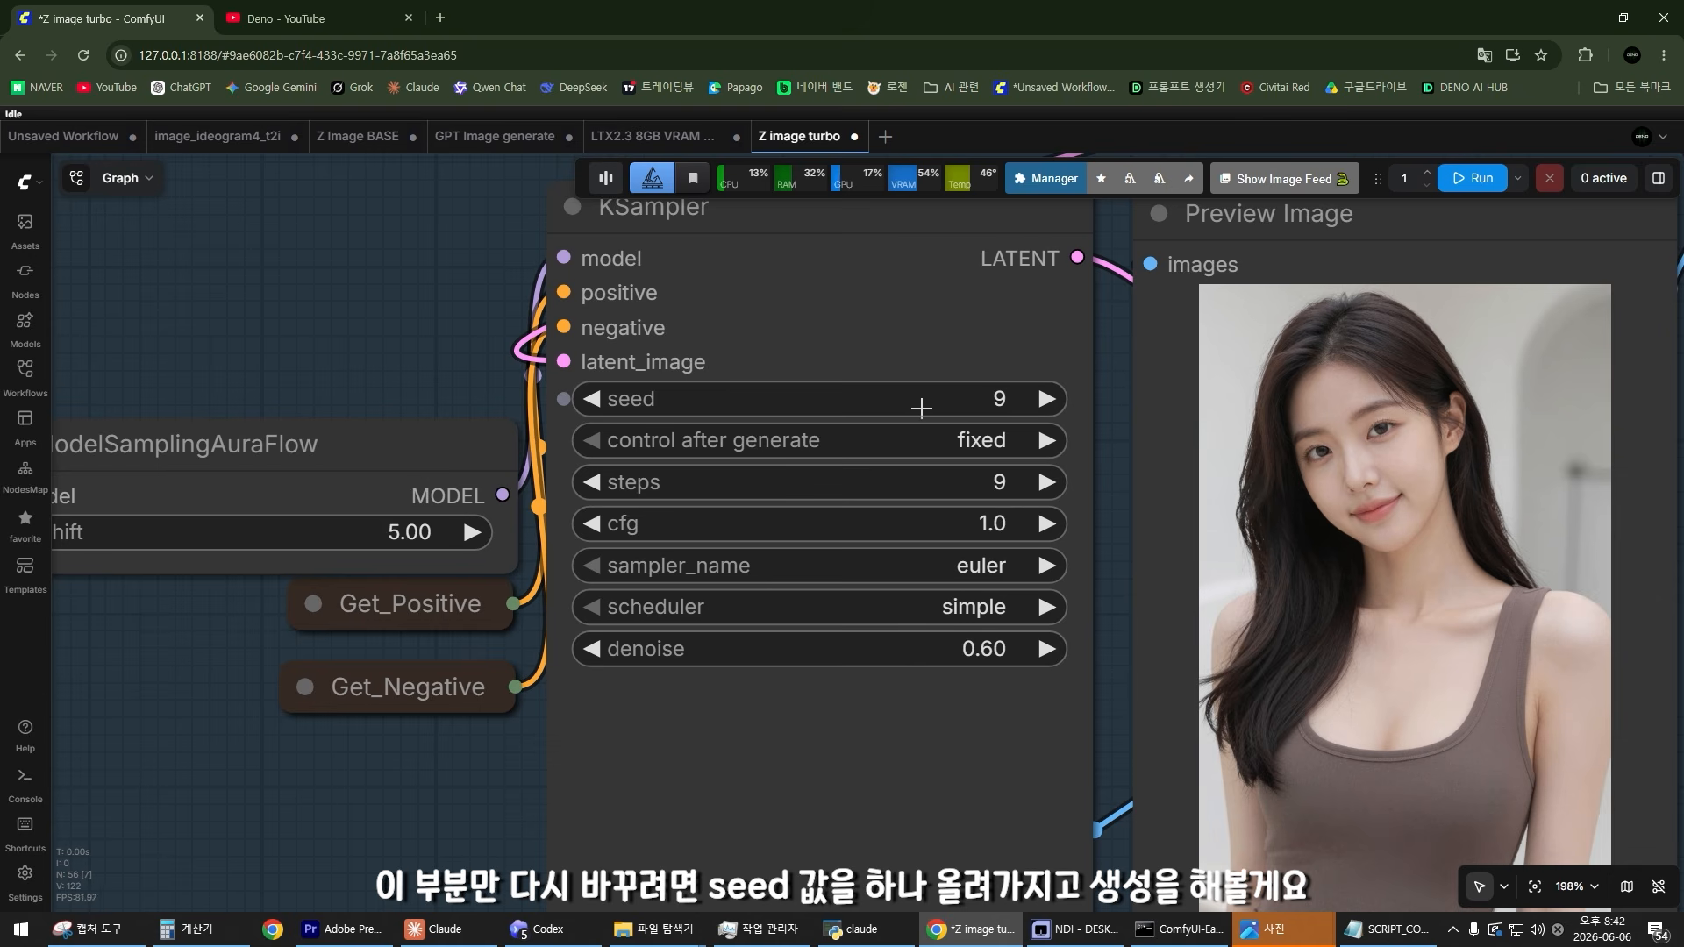
click(1473, 178)
scroll(1109, 515, down, 10)
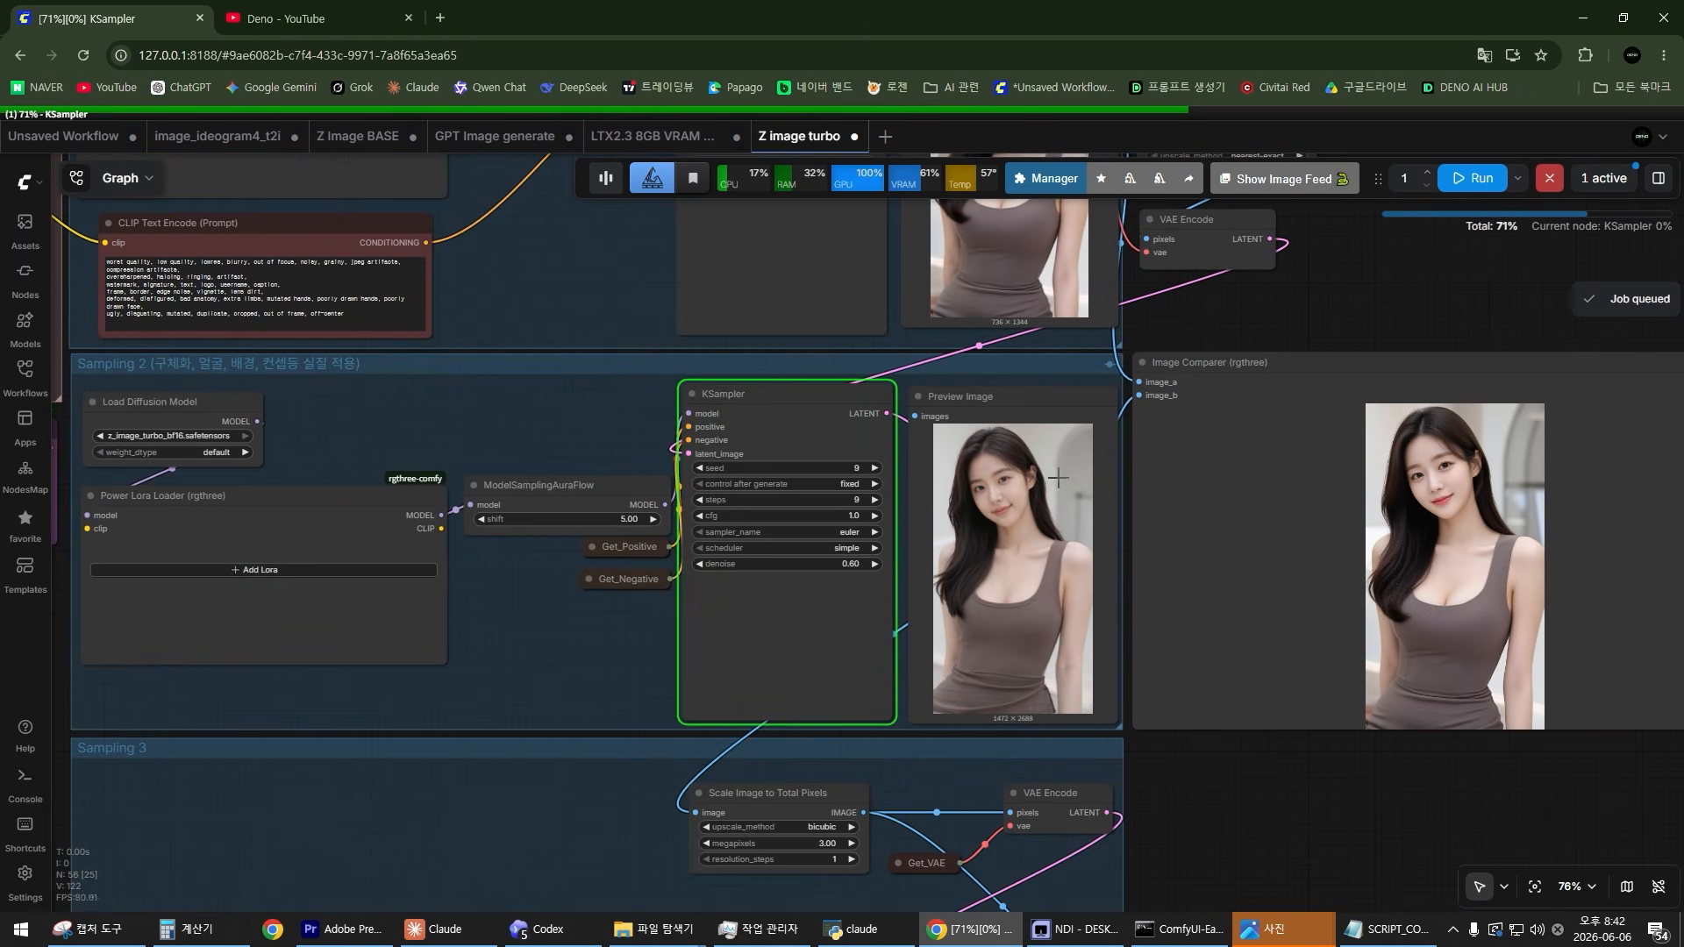
Step: Follow Sampling 2's regeneration and compare its face and garment hem with the Sampling 1 image in the Image Comparer
scroll(852, 577, up, 3)
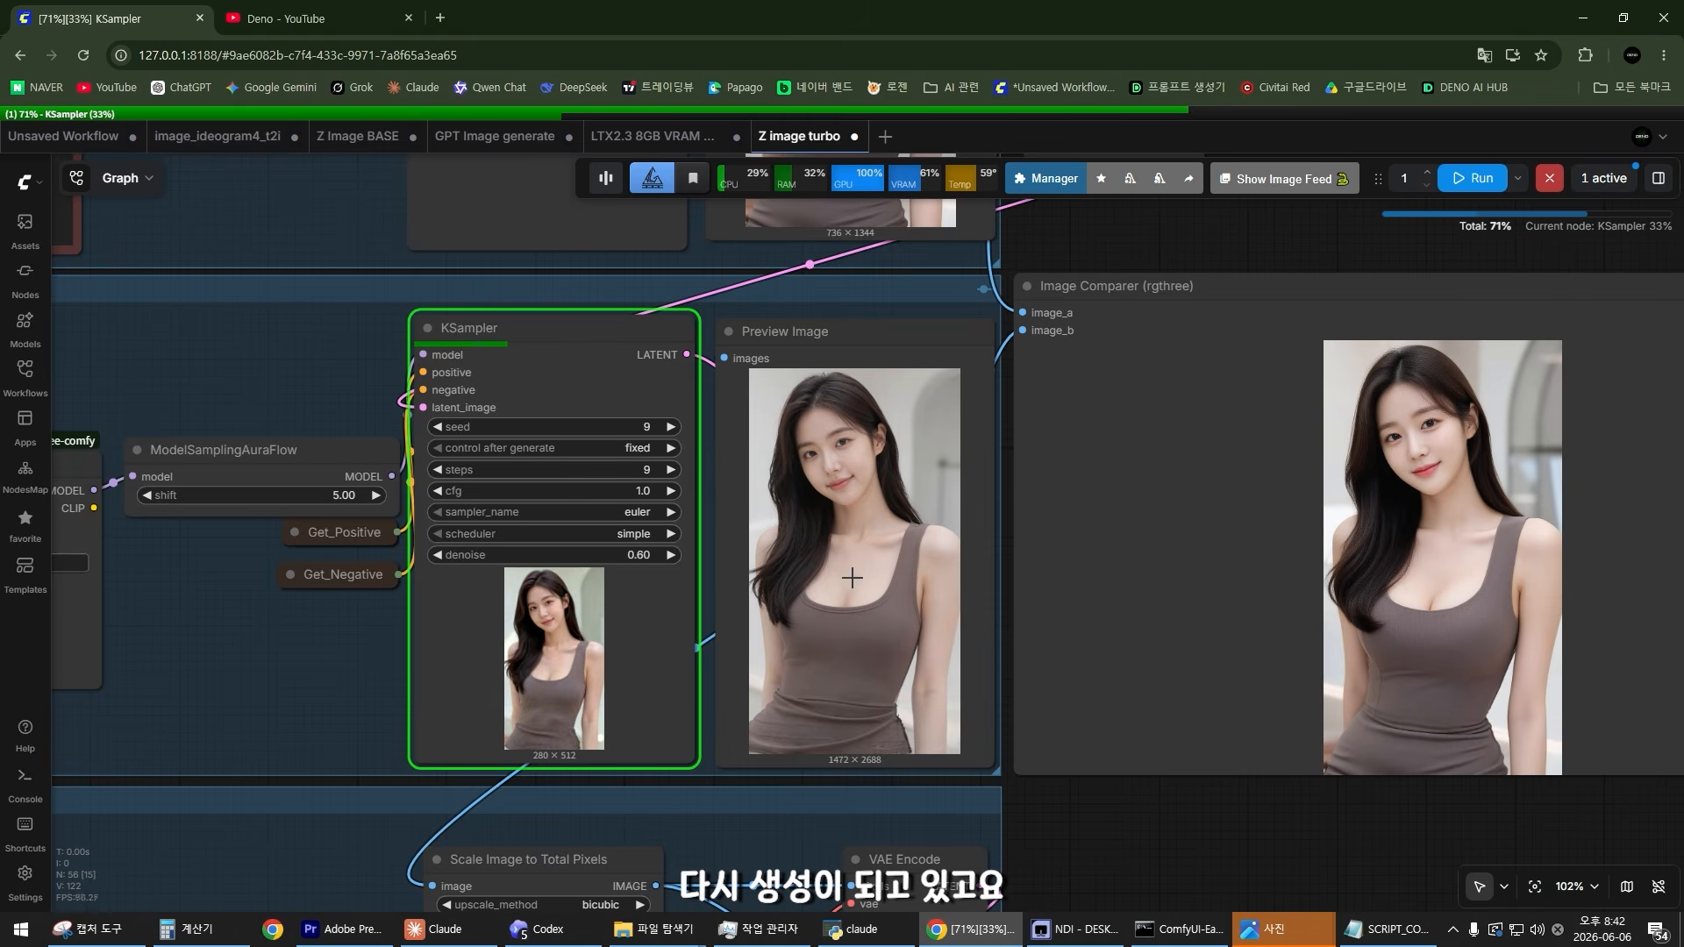
scroll(699, 590, up, 4)
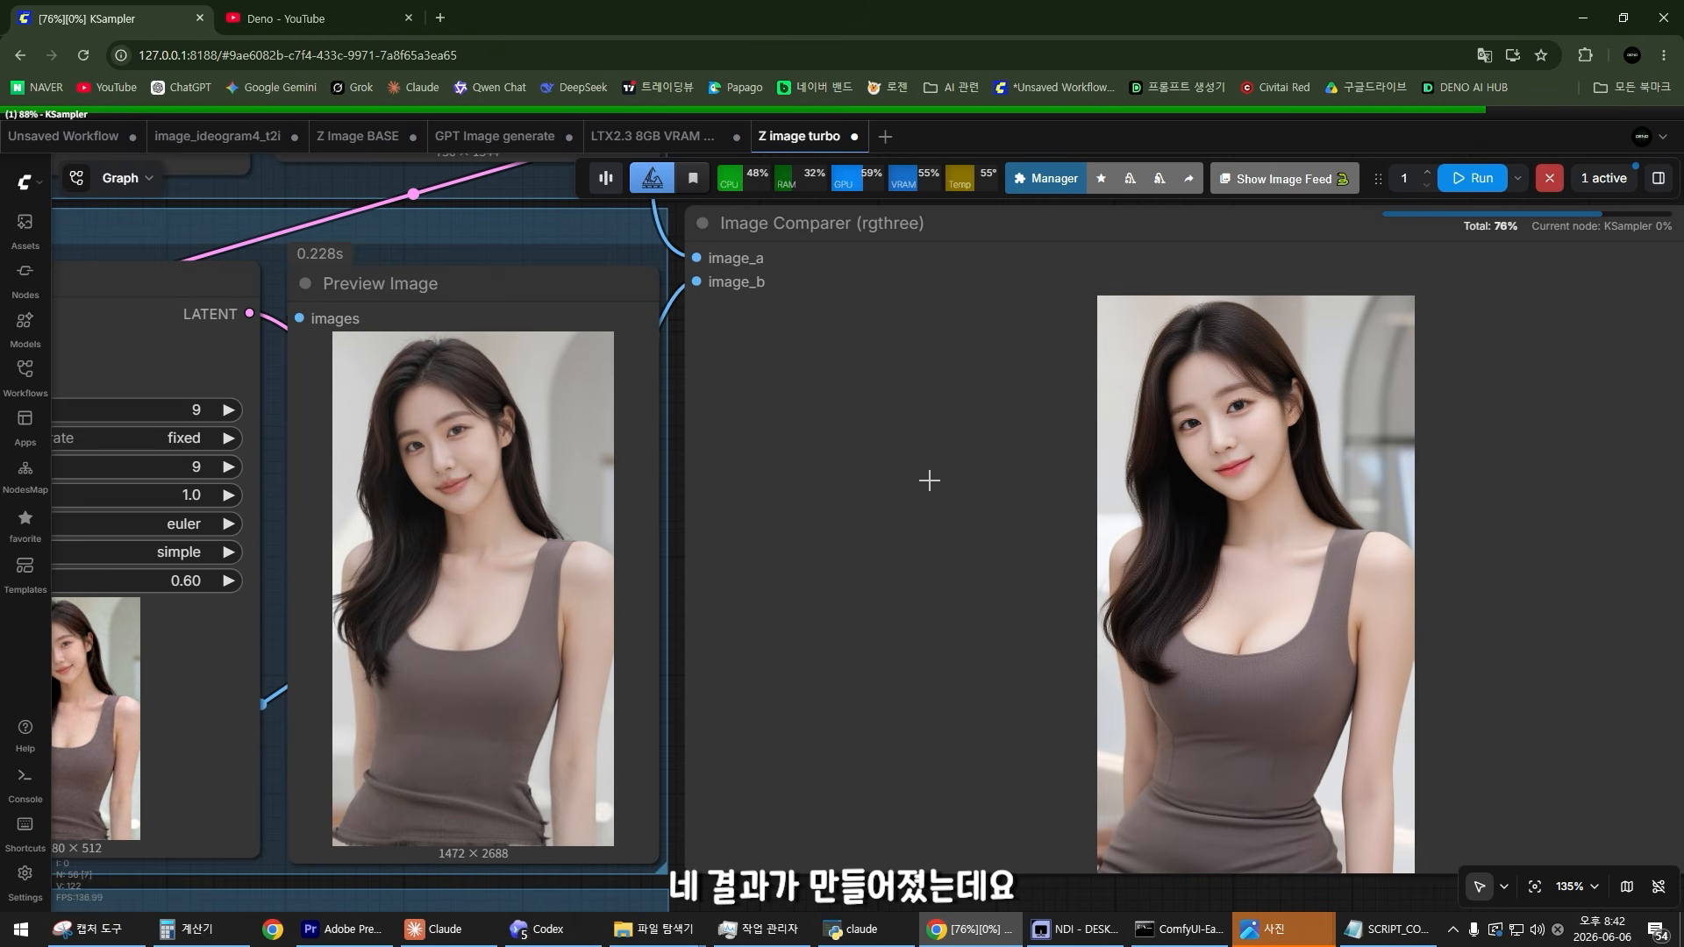
drag(1013, 460, 628, 451)
scroll(841, 408, up, 13)
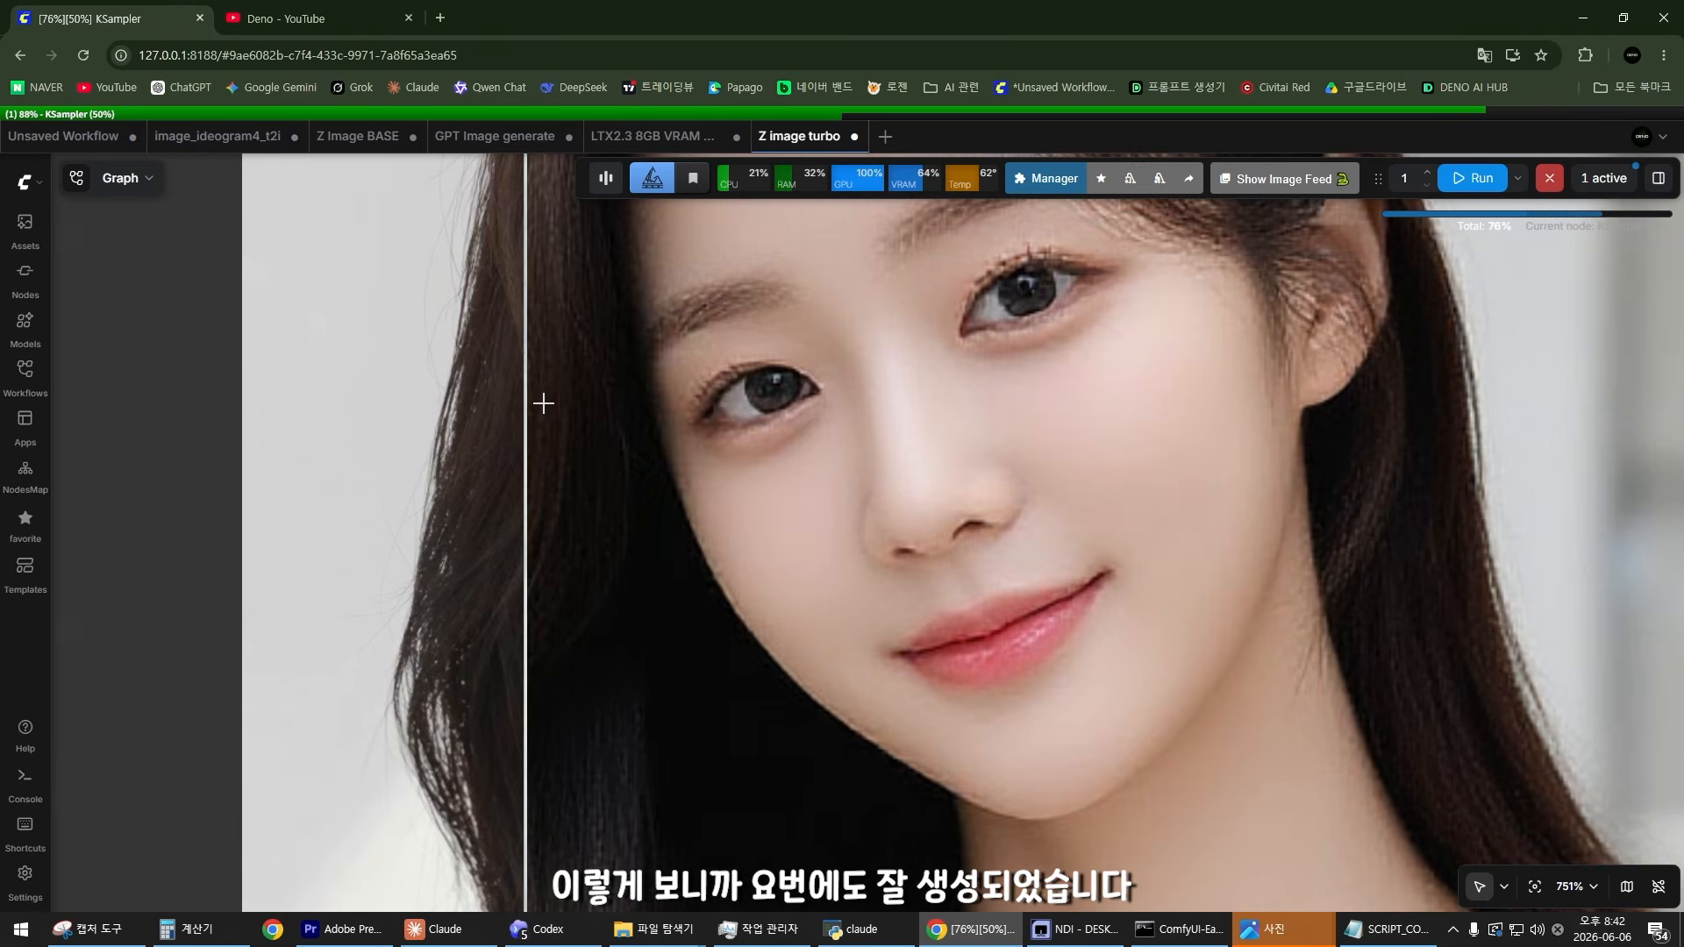
scroll(1447, 556, down, 9)
drag(1470, 794, 1129, 471)
scroll(1141, 526, up, 8)
drag(1236, 794, 1395, 482)
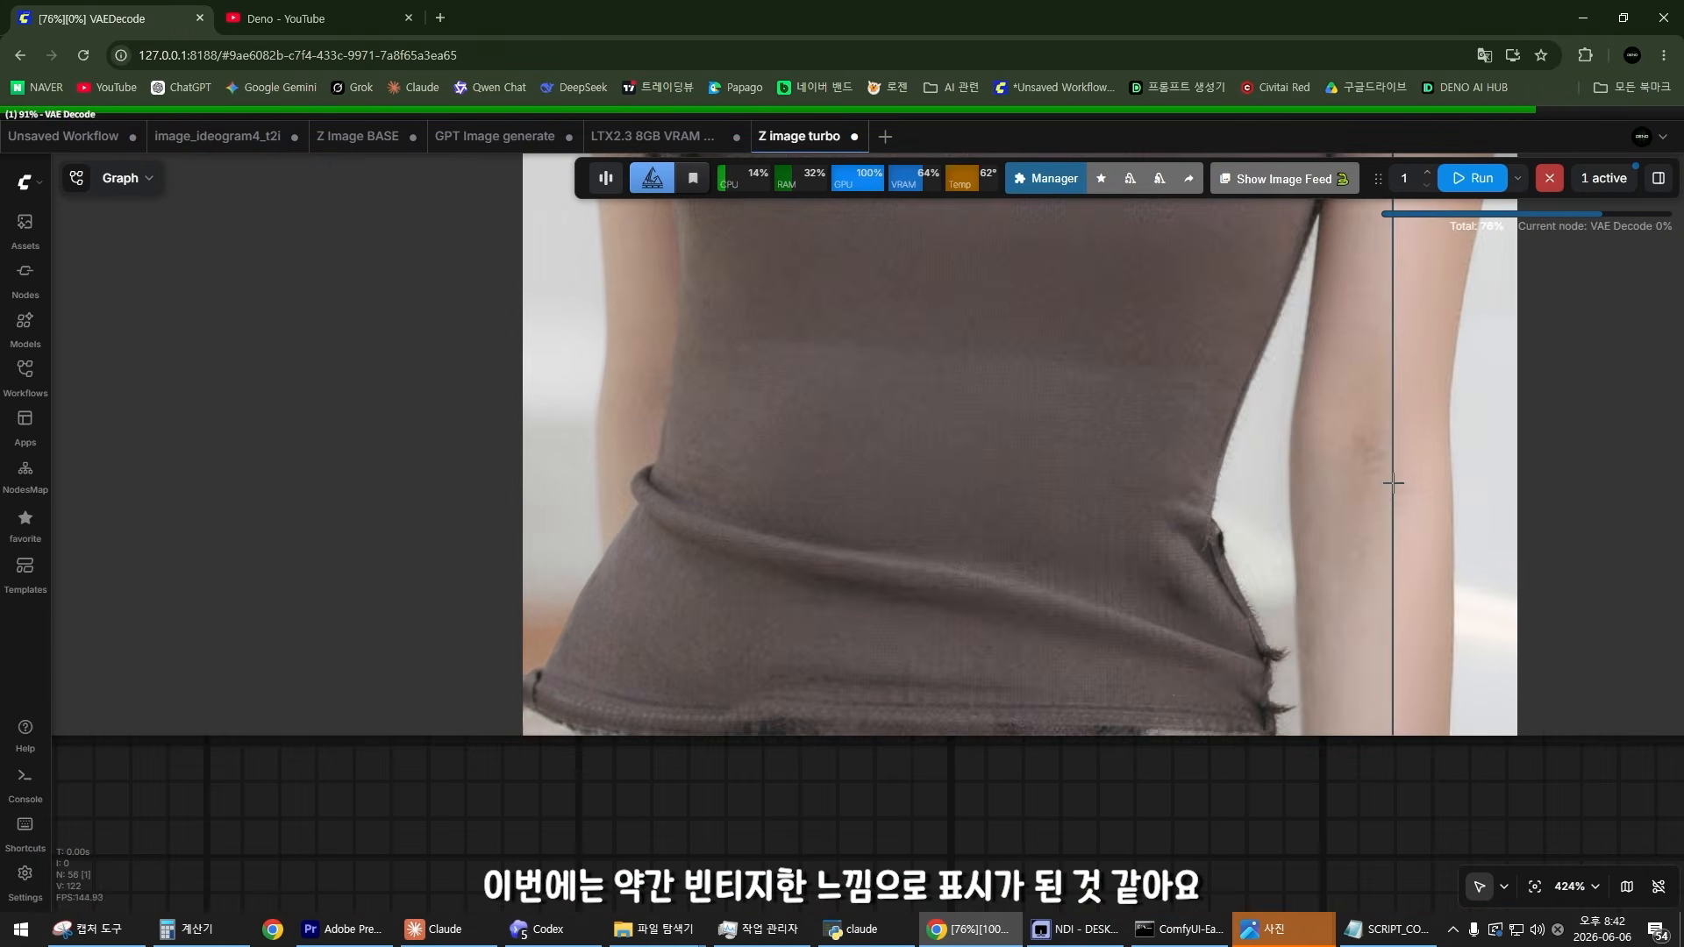
scroll(1279, 500, down, 3)
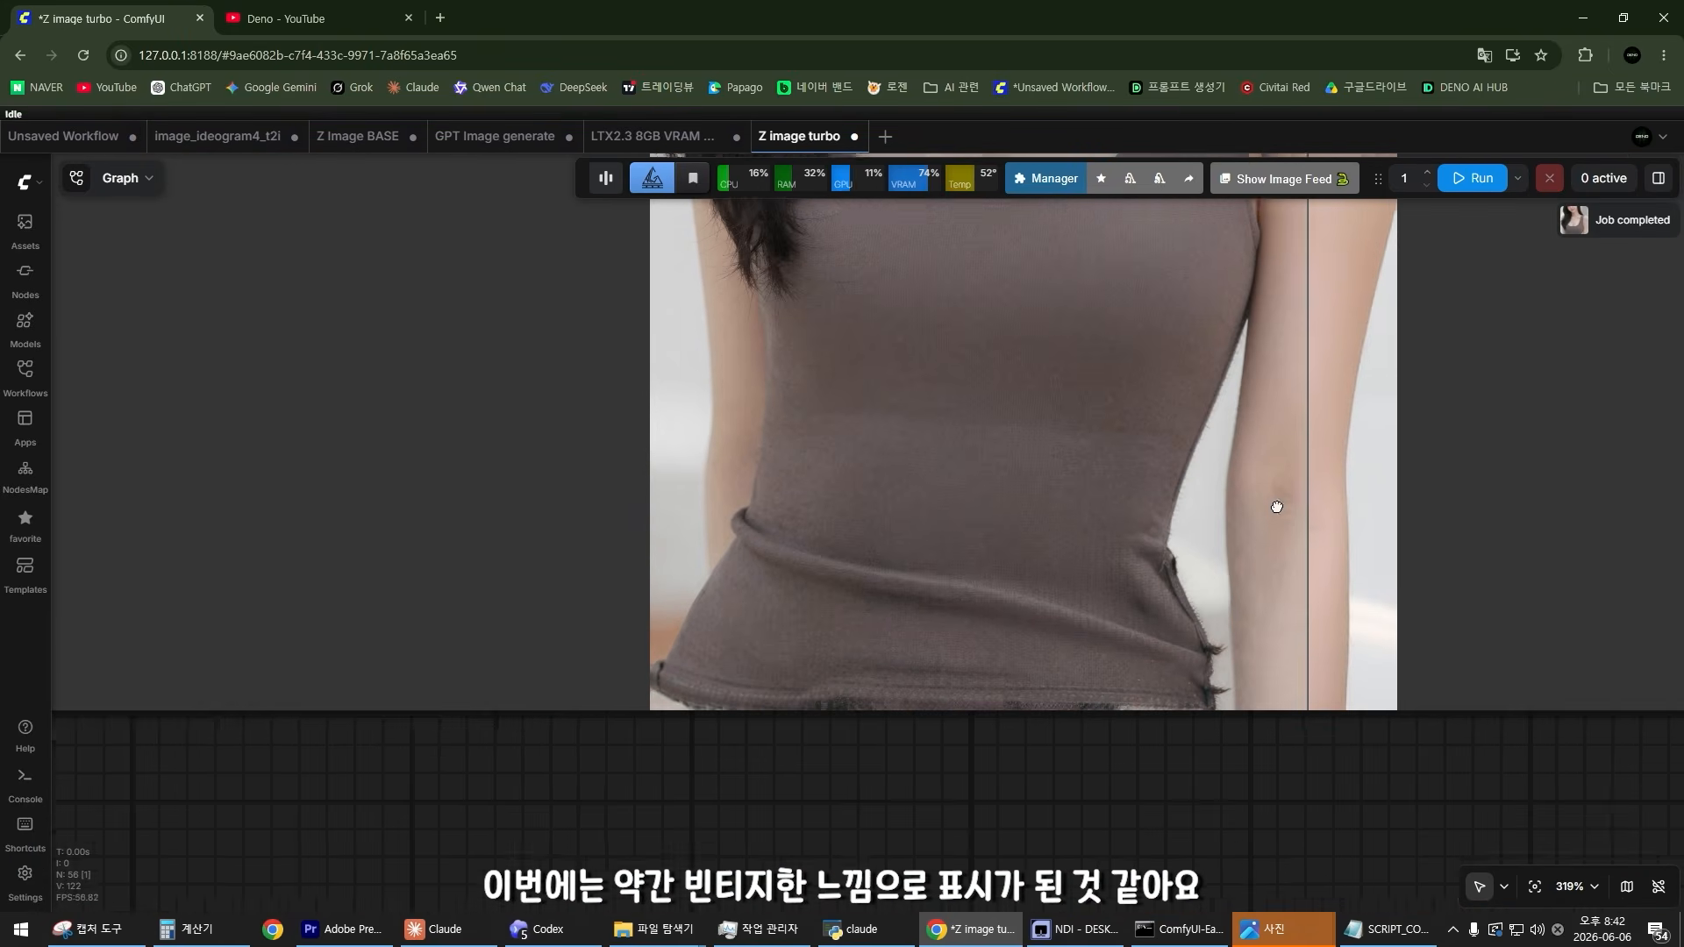
Step: Check Sampling 4's new result in the Image Comparer, examining the garment's waist and the hair texture
scroll(1246, 519, down, 20)
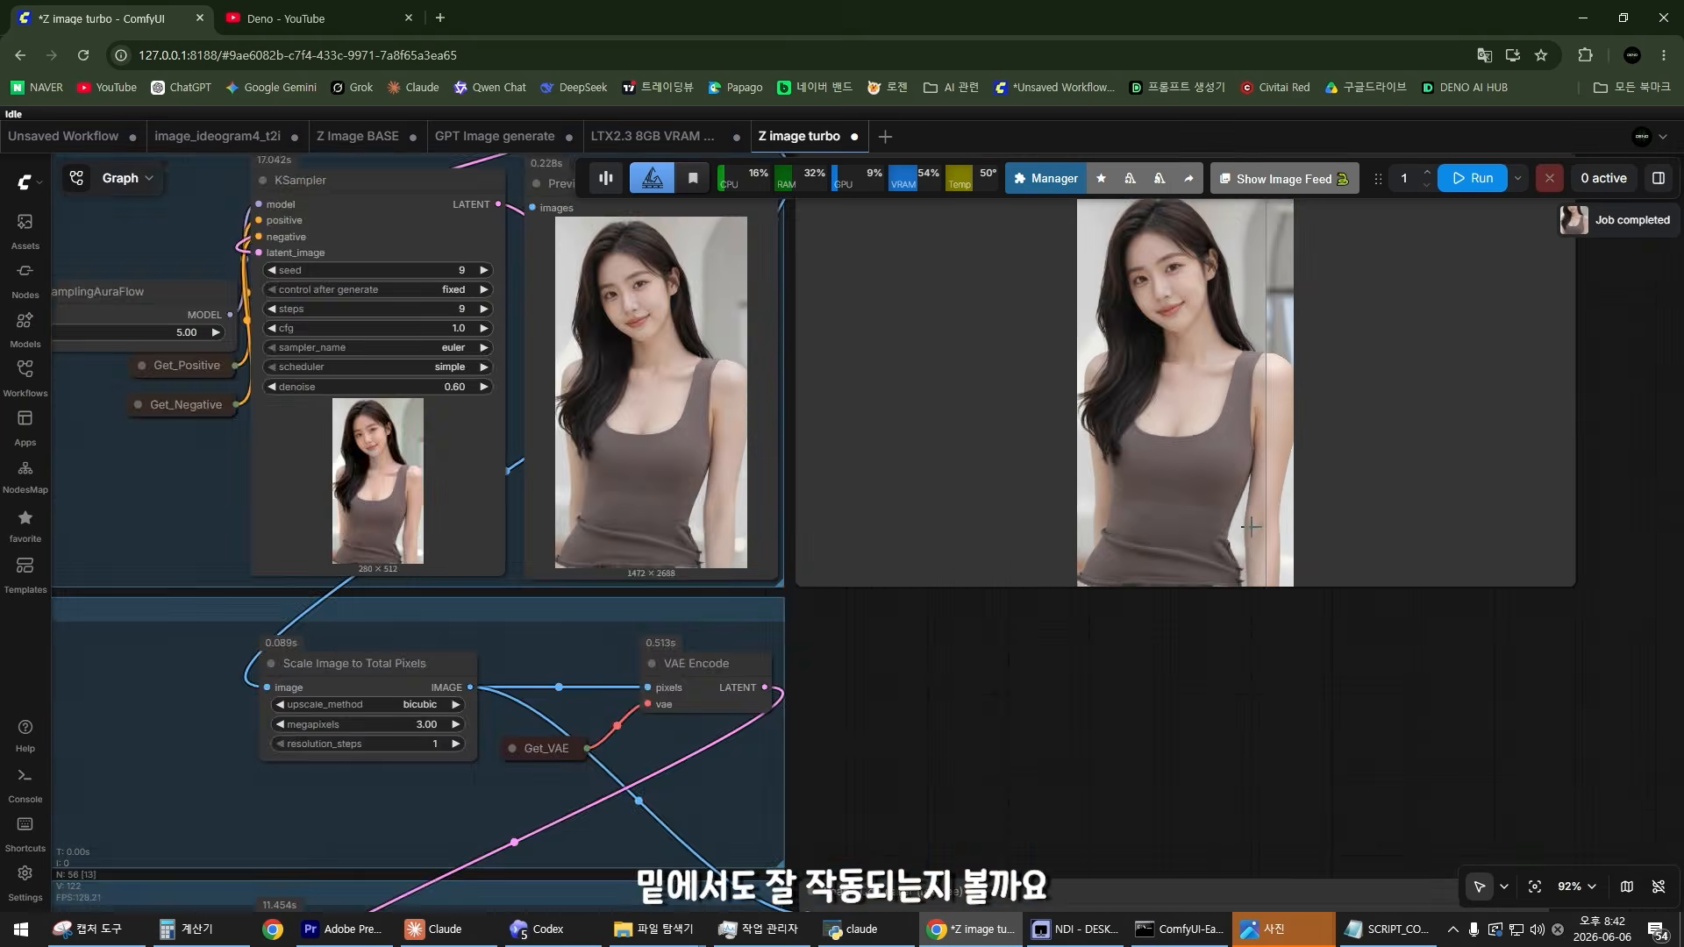
scroll(1087, 569, up, 5)
scroll(1088, 570, up, 13)
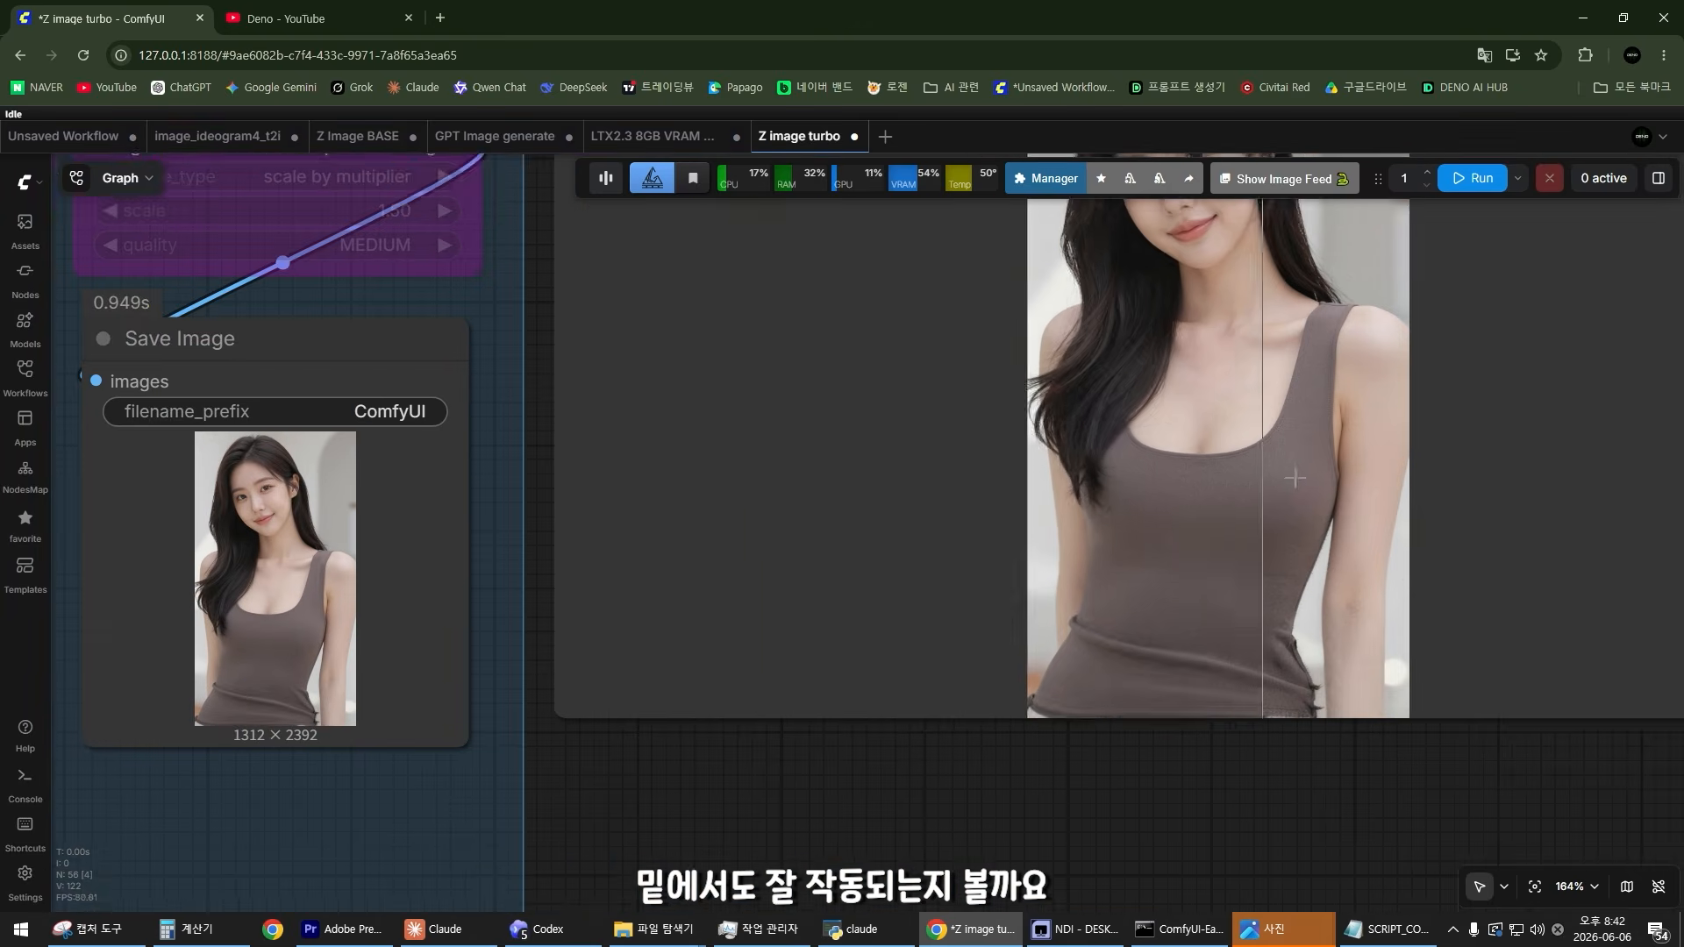
scroll(1165, 537, up, 5)
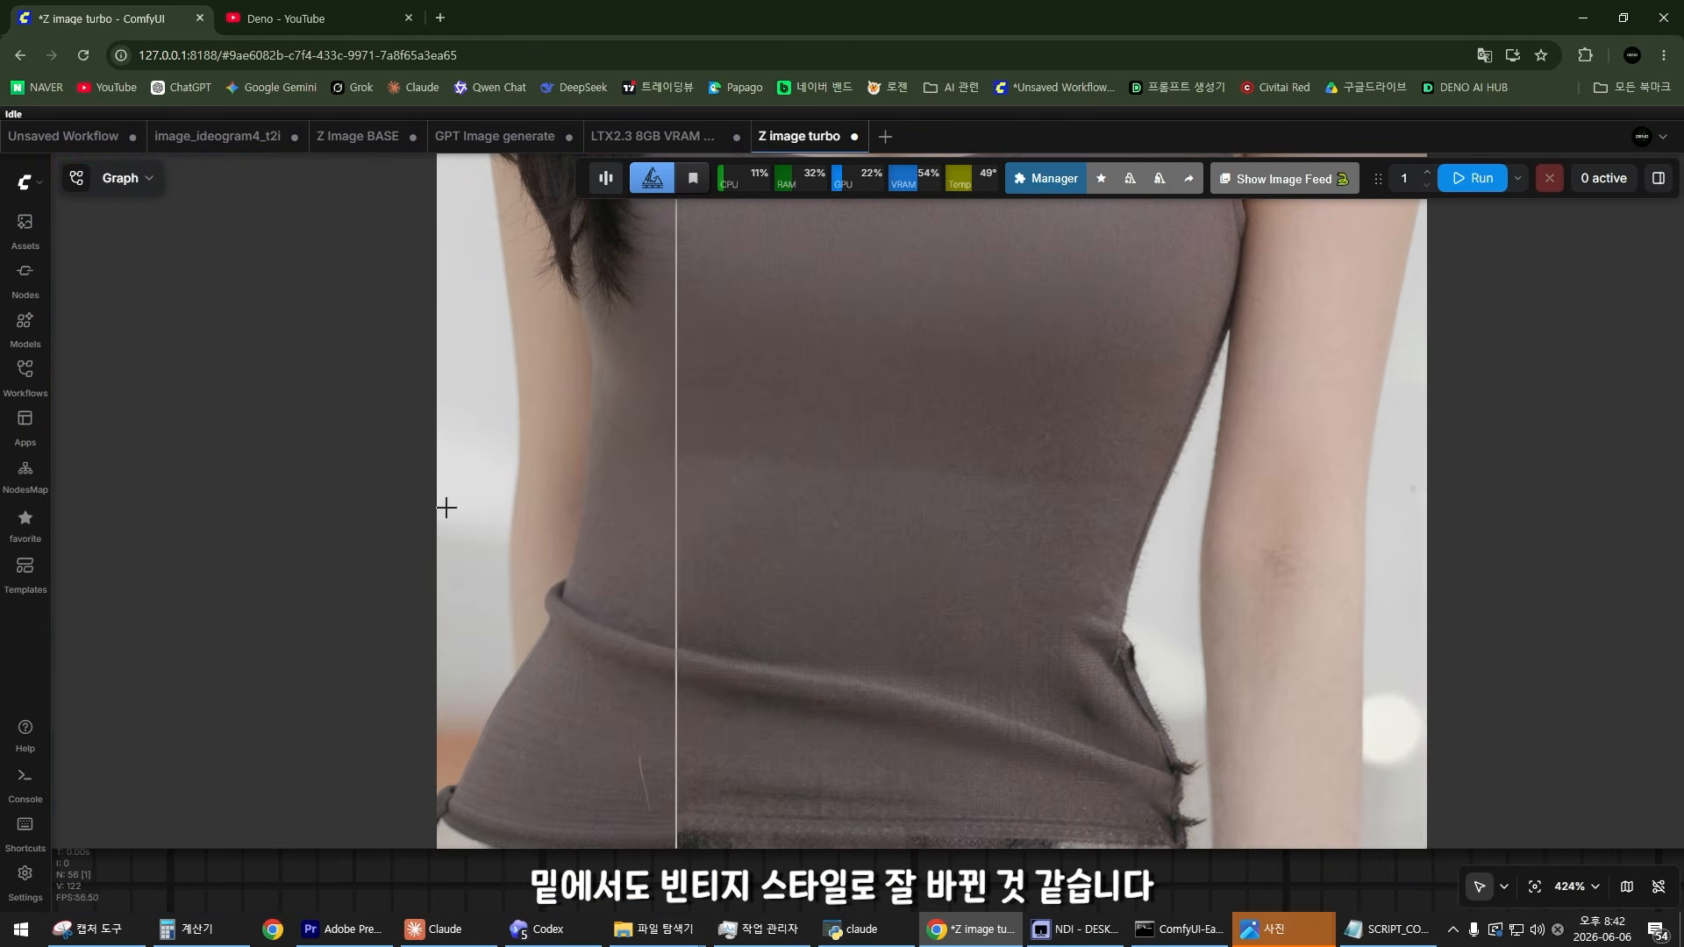
scroll(1028, 591, down, 8)
scroll(1116, 491, up, 8)
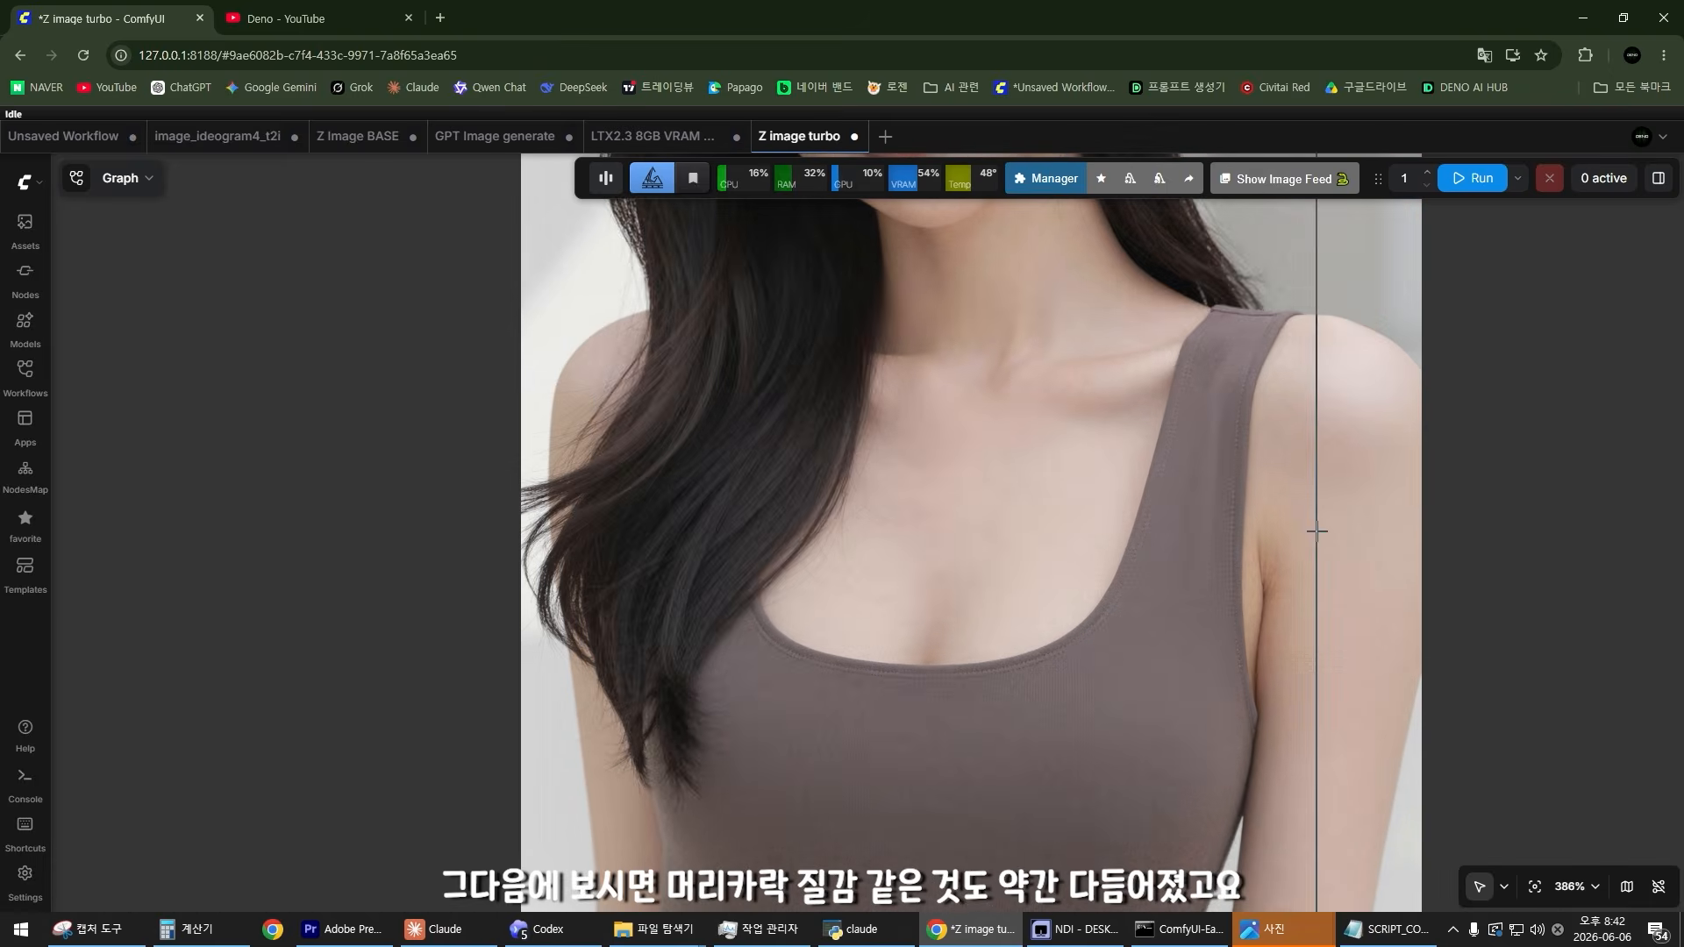
scroll(569, 500, up, 4)
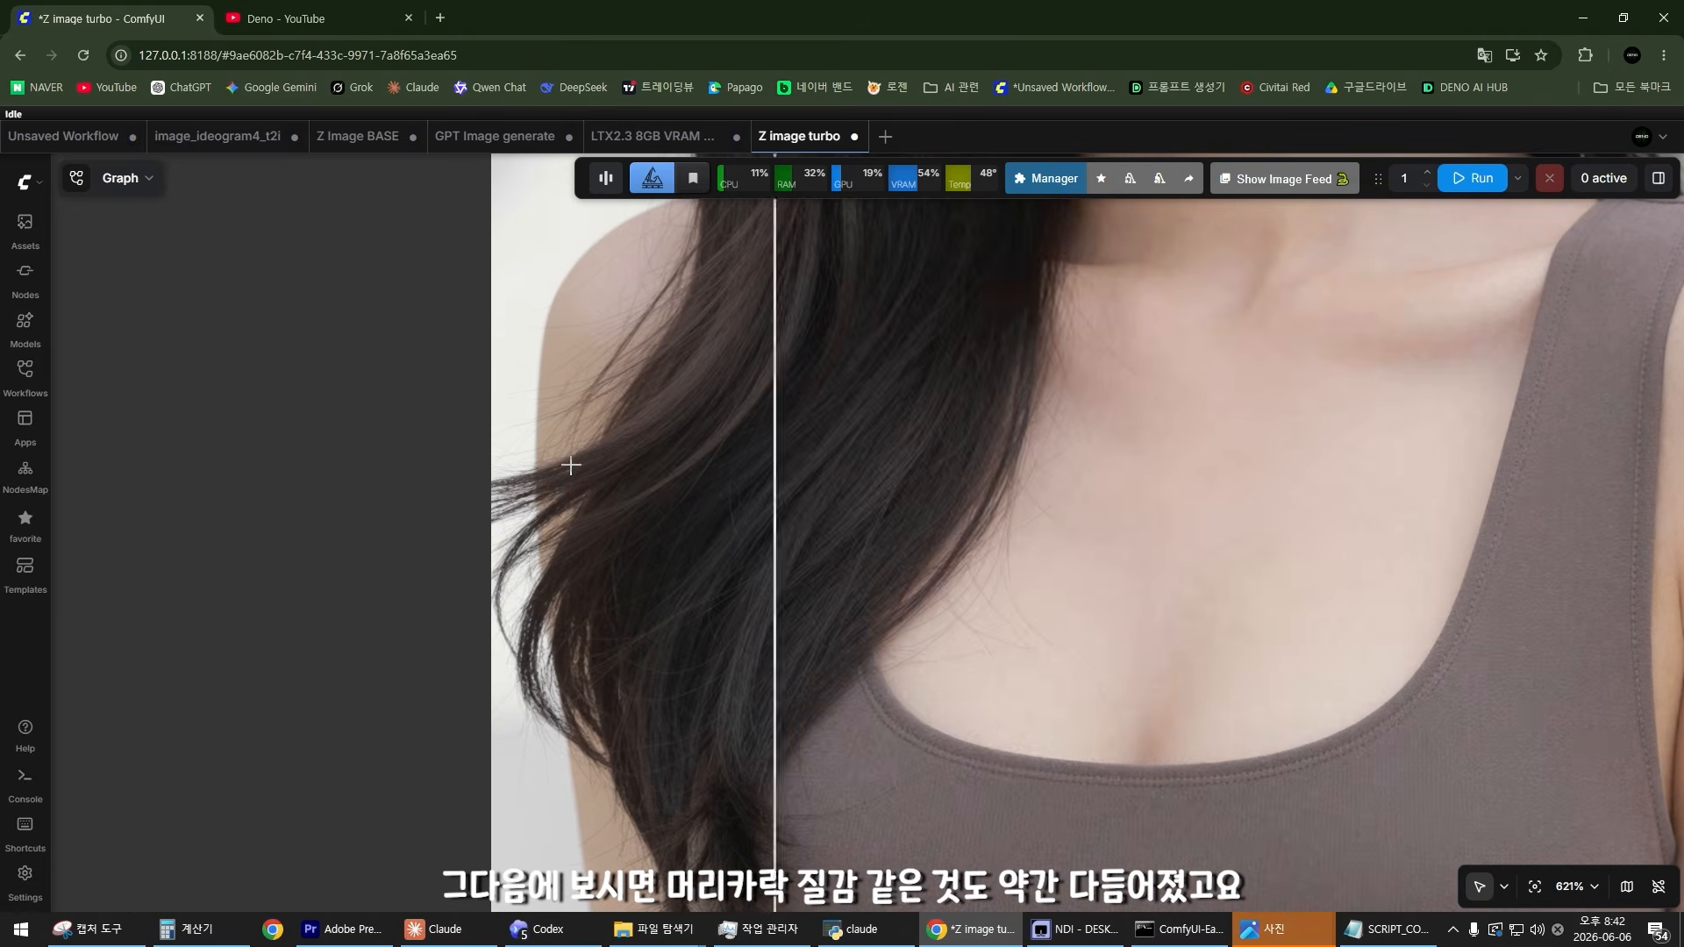
Step: Examine the skin texture, face and hair of the refined image in Sampling 4's Image Comparer
scroll(1244, 470, down, 5)
scroll(1087, 253, down, 4)
scroll(1269, 458, up, 6)
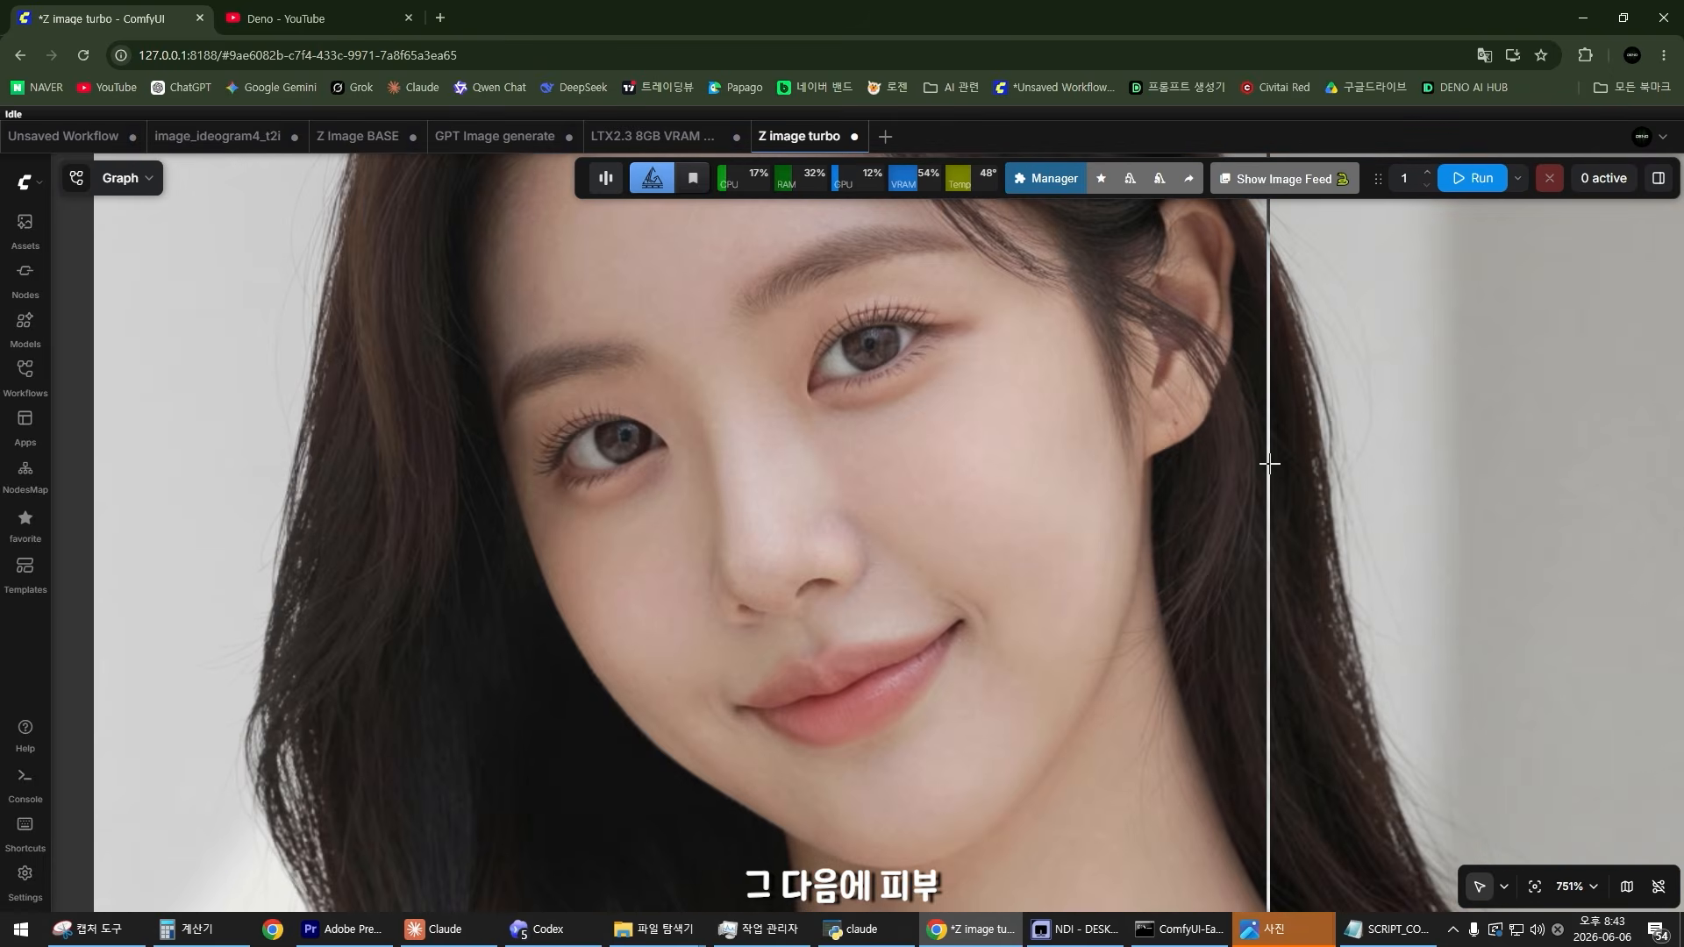
drag(1245, 448, 1391, 607)
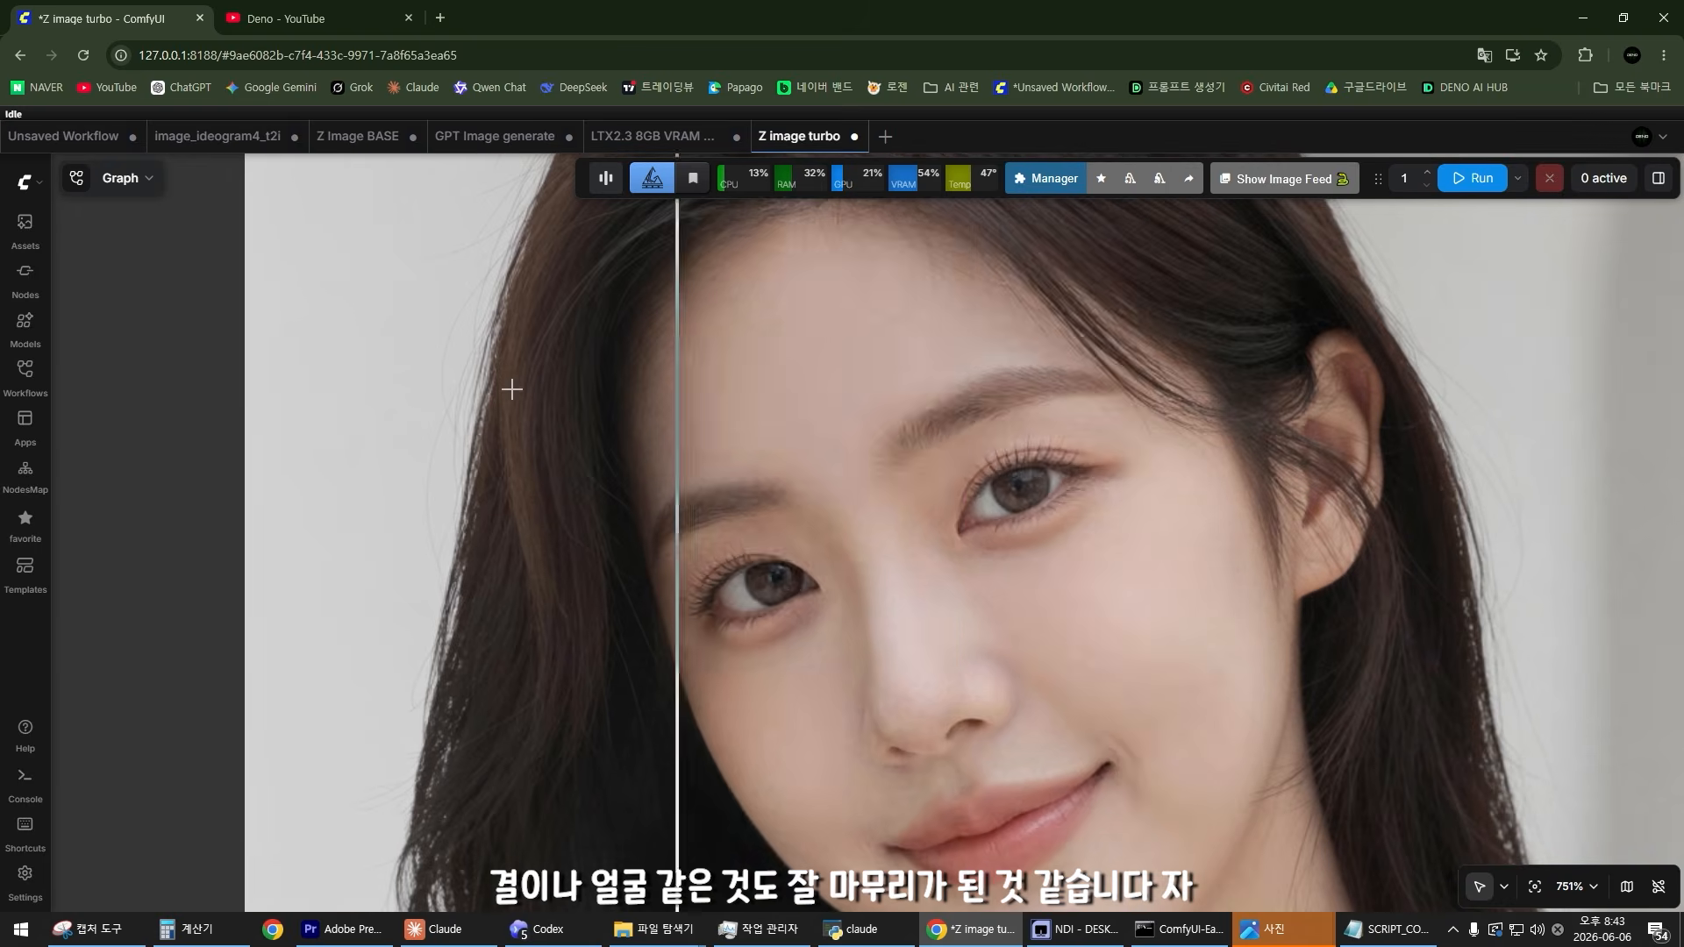
scroll(1140, 406, down, 4)
drag(1139, 406, 1125, 546)
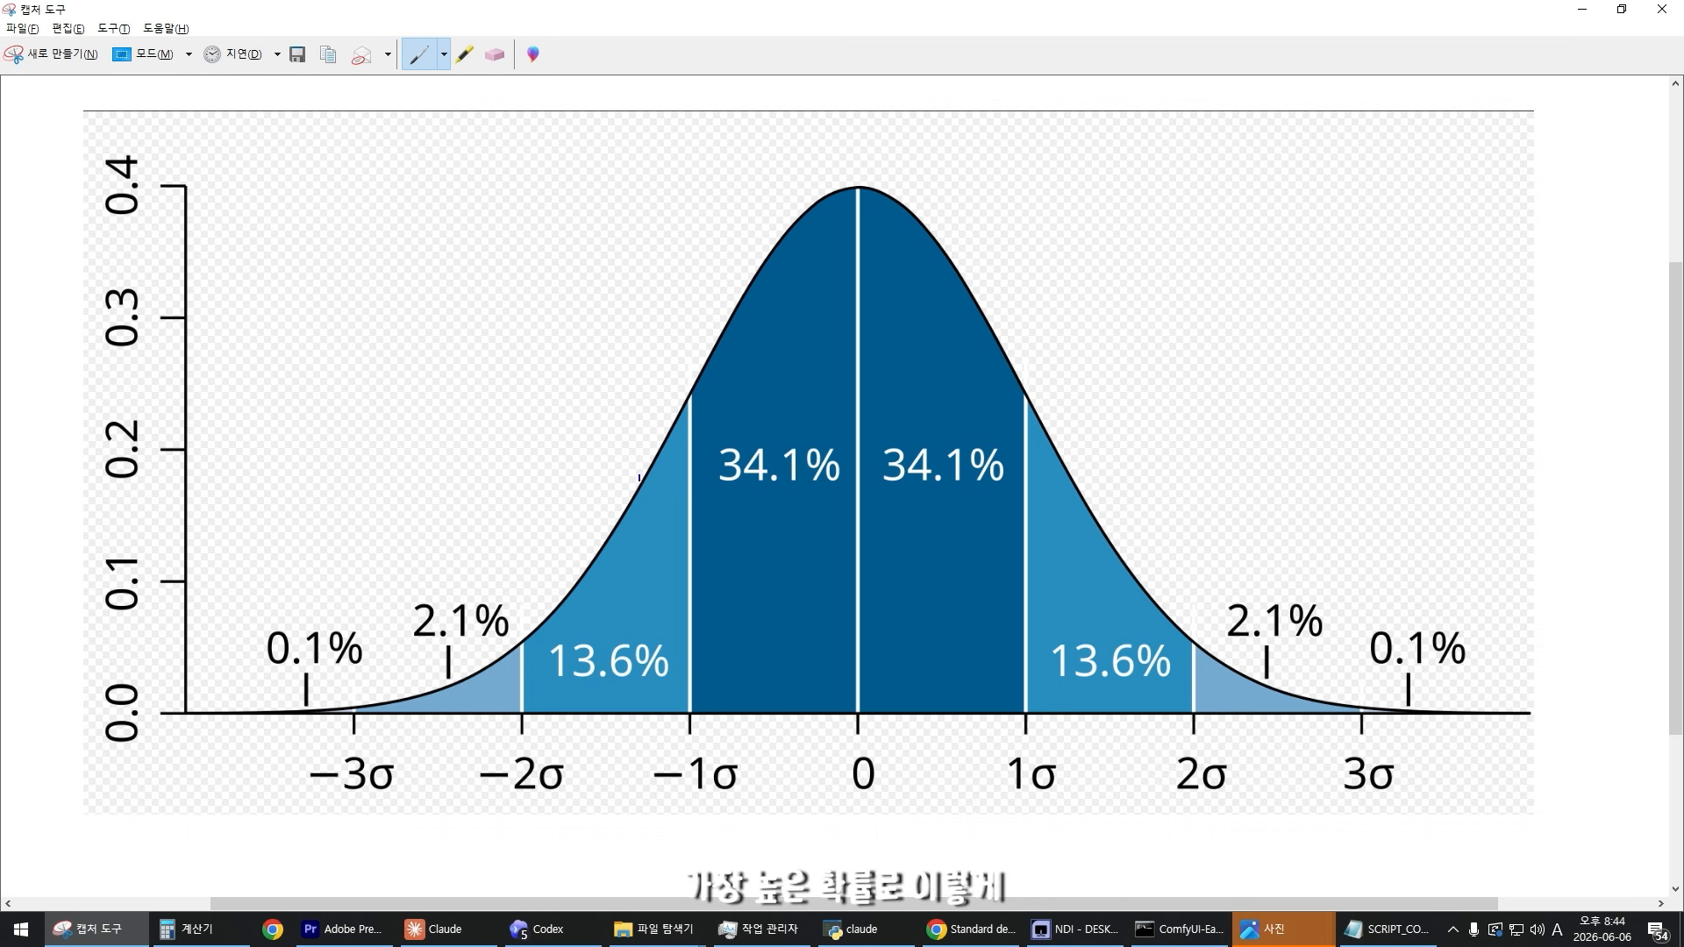
Step: In the Snipping Tool, trace over the bell curve's peak with the pen, erase the marks and mark its central area again
mouse_move(639, 478)
mouse_down()
mouse_move(744, 305)
mouse_move(874, 180)
mouse_up()
drag(875, 179, 1008, 388)
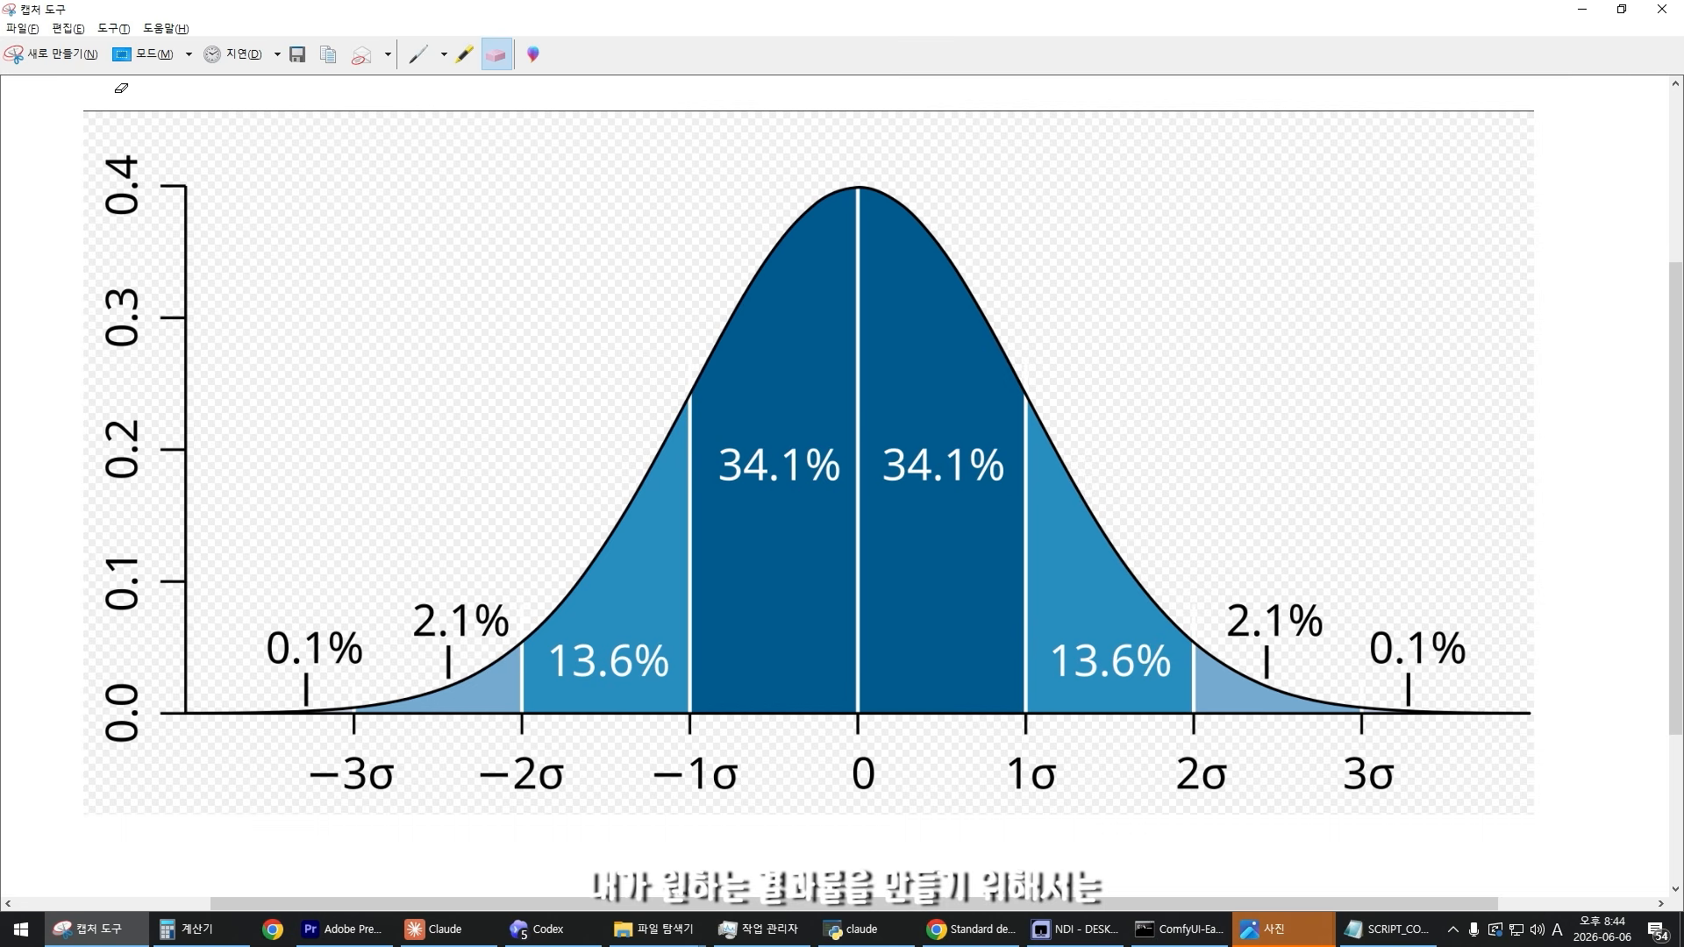
click(419, 55)
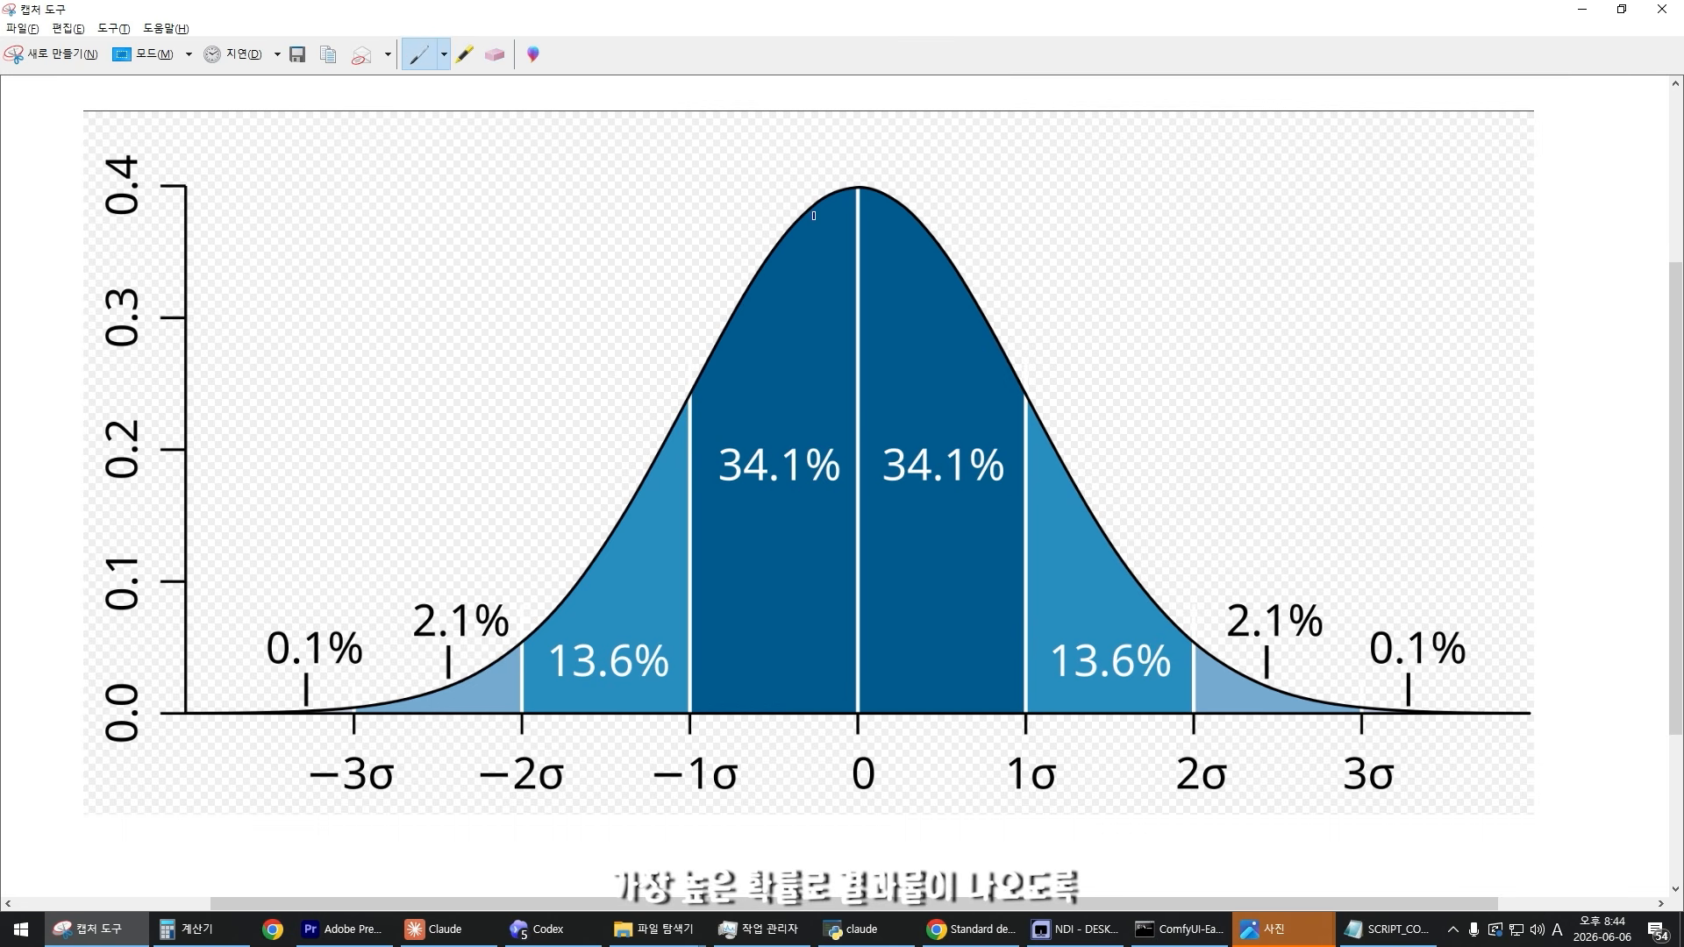
mouse_move(992, 233)
mouse_down()
mouse_move(1023, 376)
mouse_move(823, 554)
mouse_move(886, 182)
mouse_move(972, 362)
mouse_move(907, 641)
mouse_move(895, 482)
mouse_up()
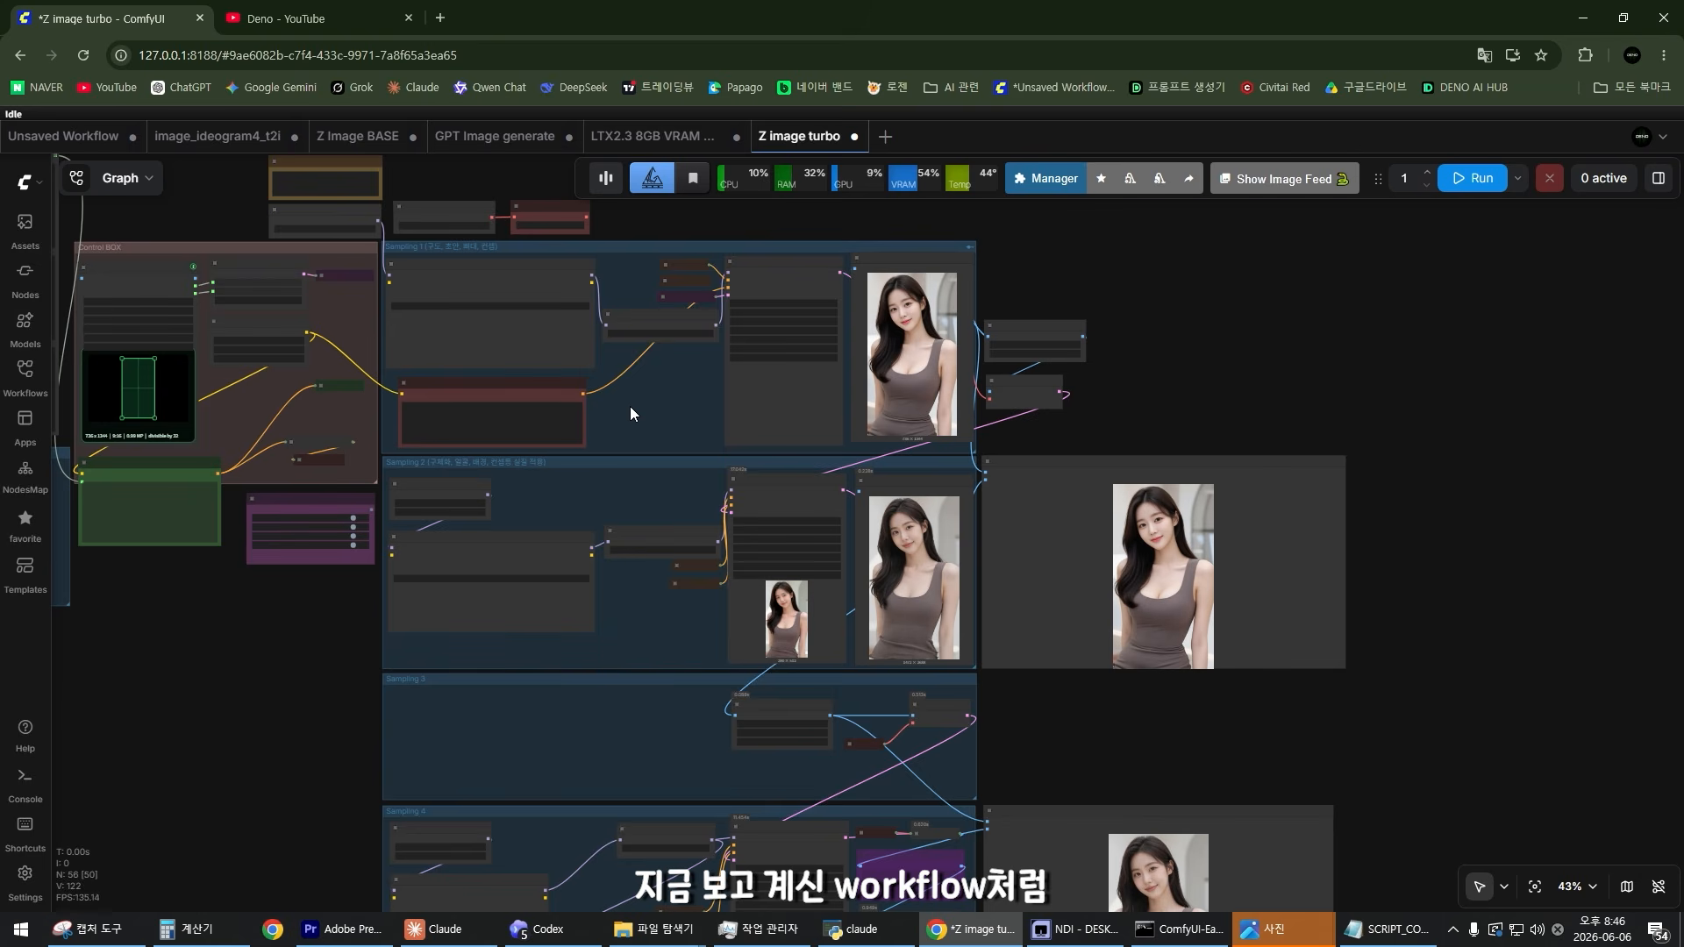
Step: Review the stacked Z image turbo workflow in ComfyUI, from the loader nodes through the Sampling 1 and Sampling 2 groups
scroll(619, 374, up, 12)
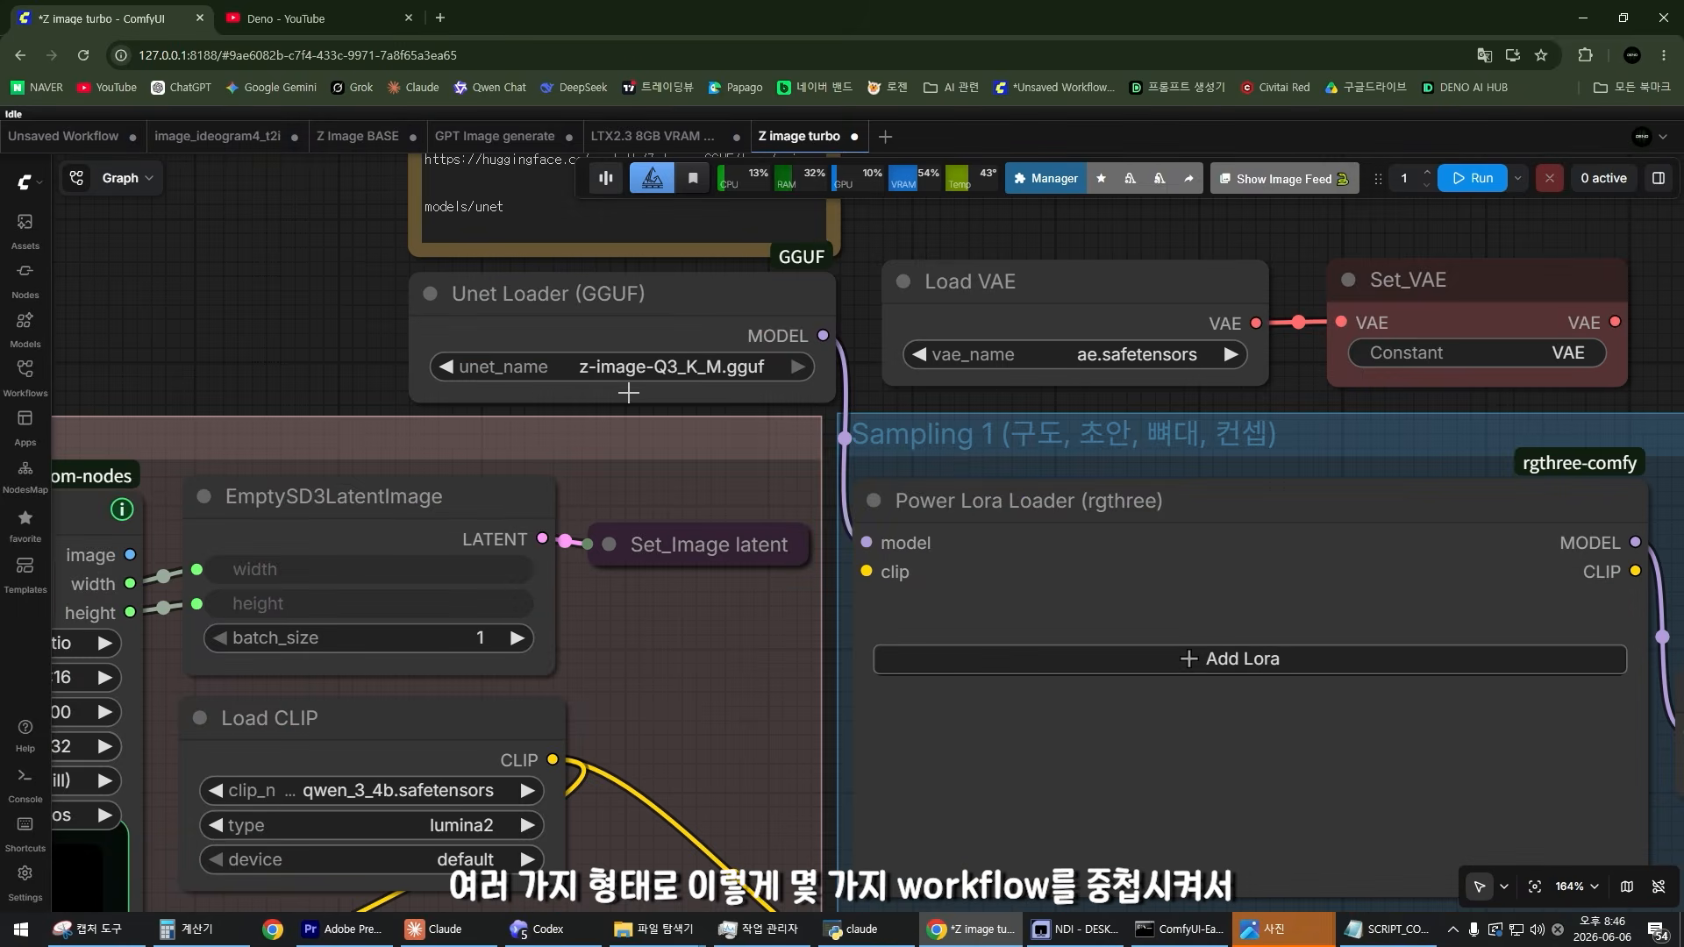
scroll(800, 430, down, 15)
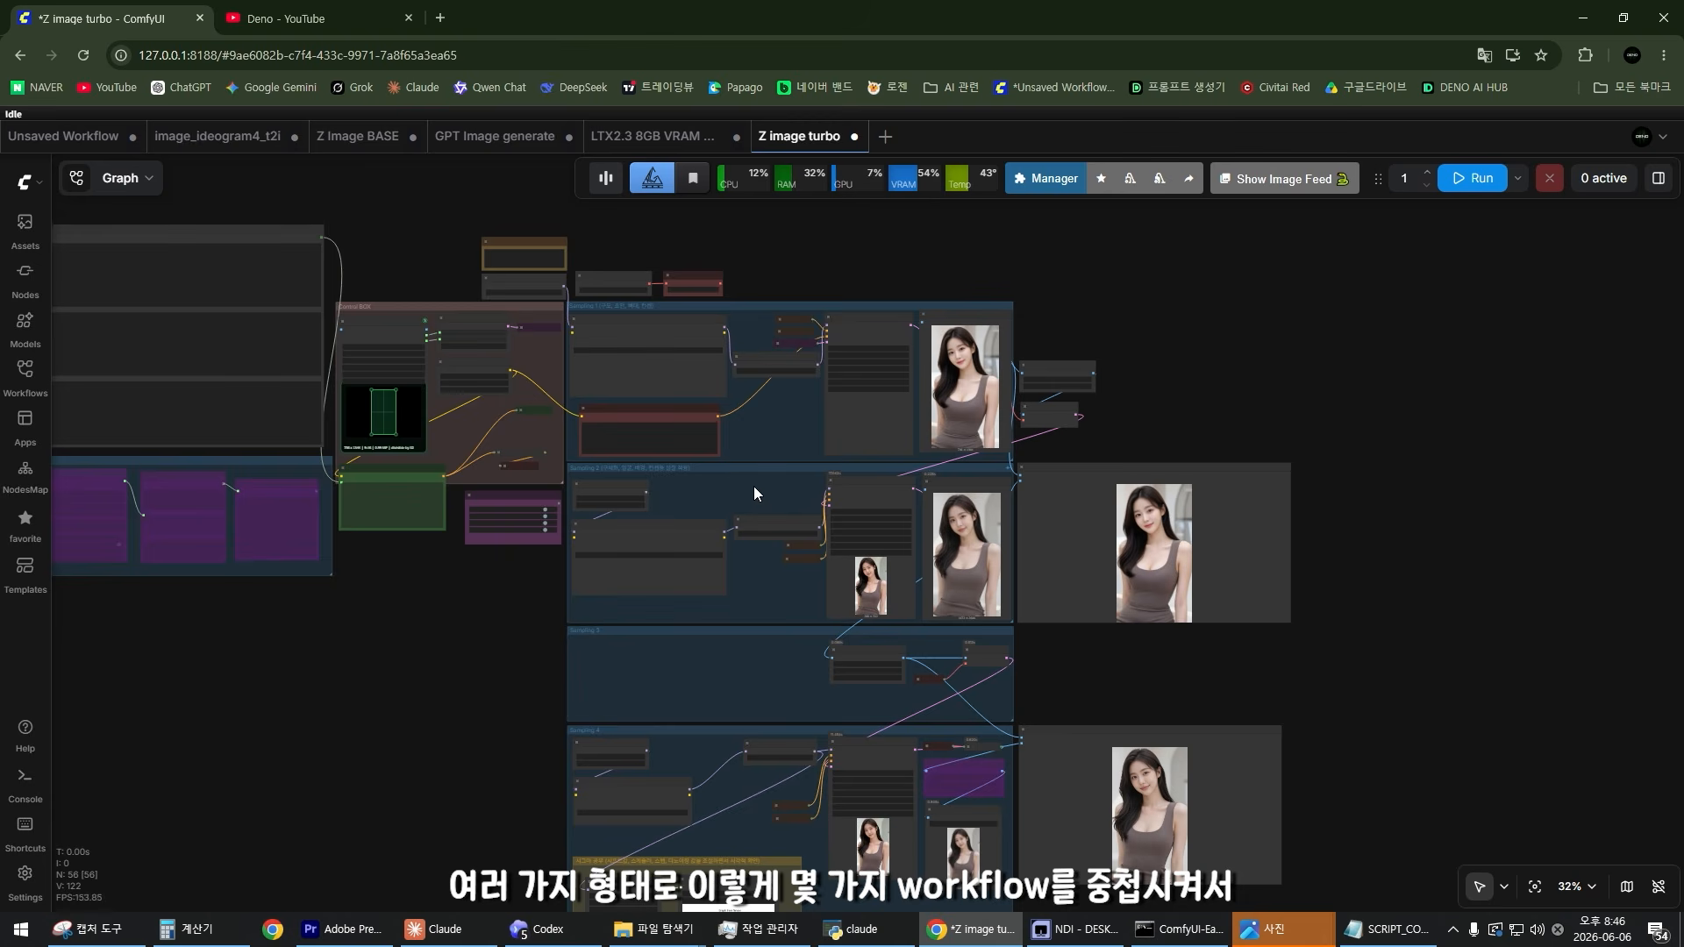
scroll(675, 407, up, 4)
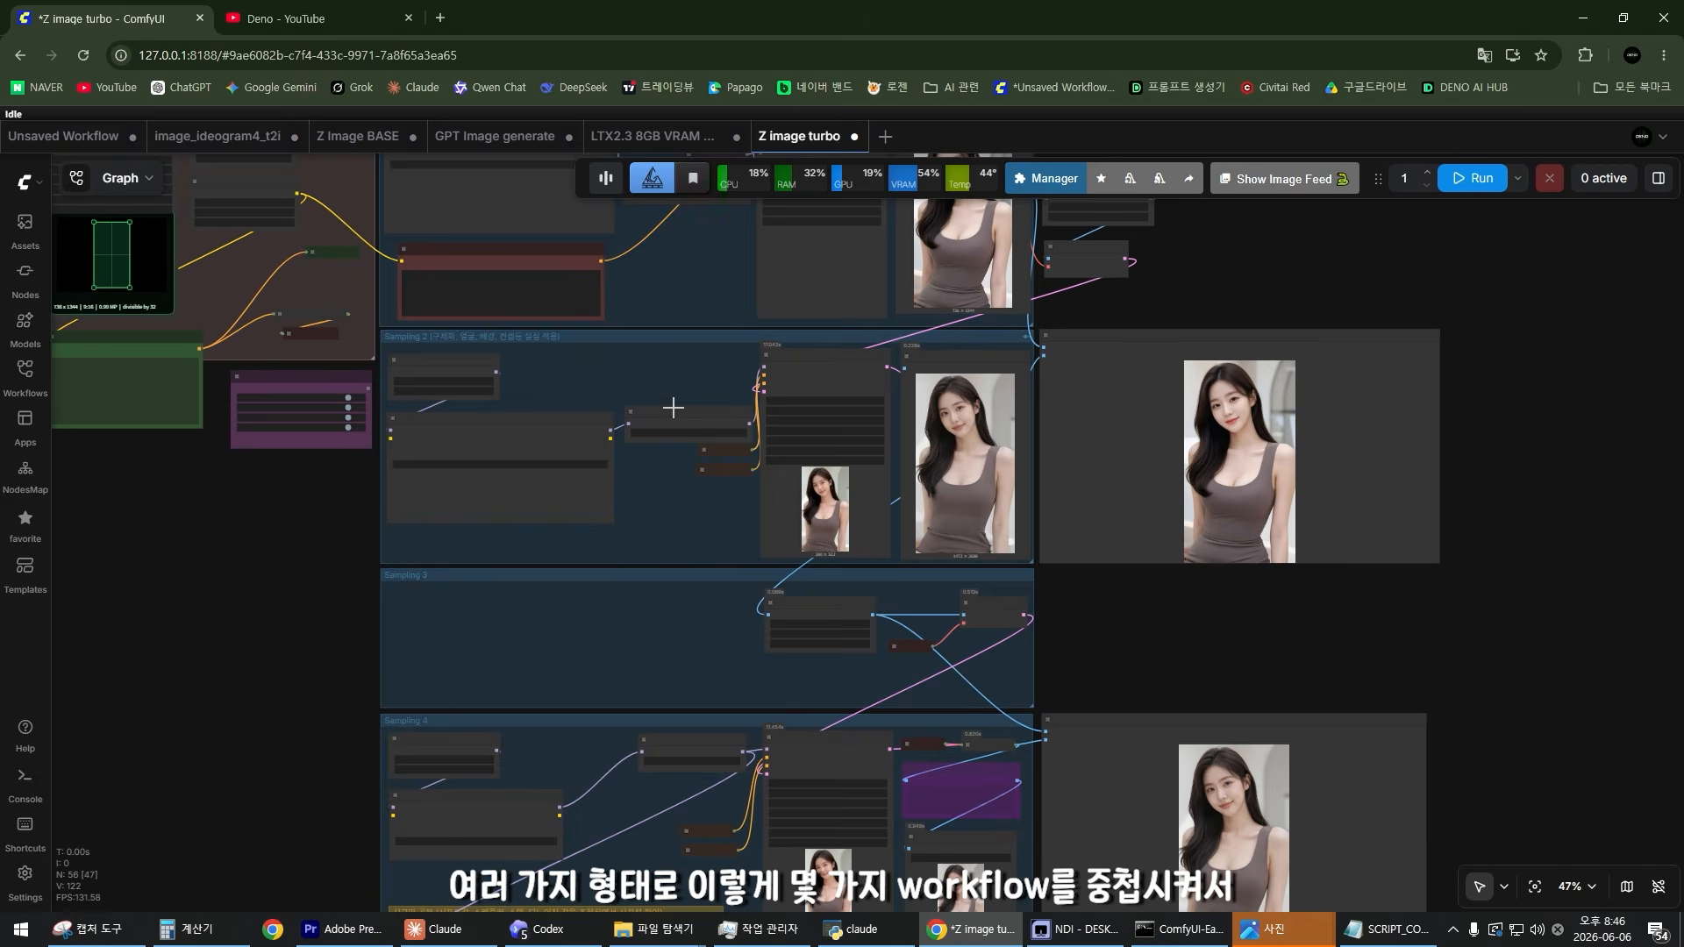
drag(673, 407, 763, 557)
drag(805, 450, 795, 498)
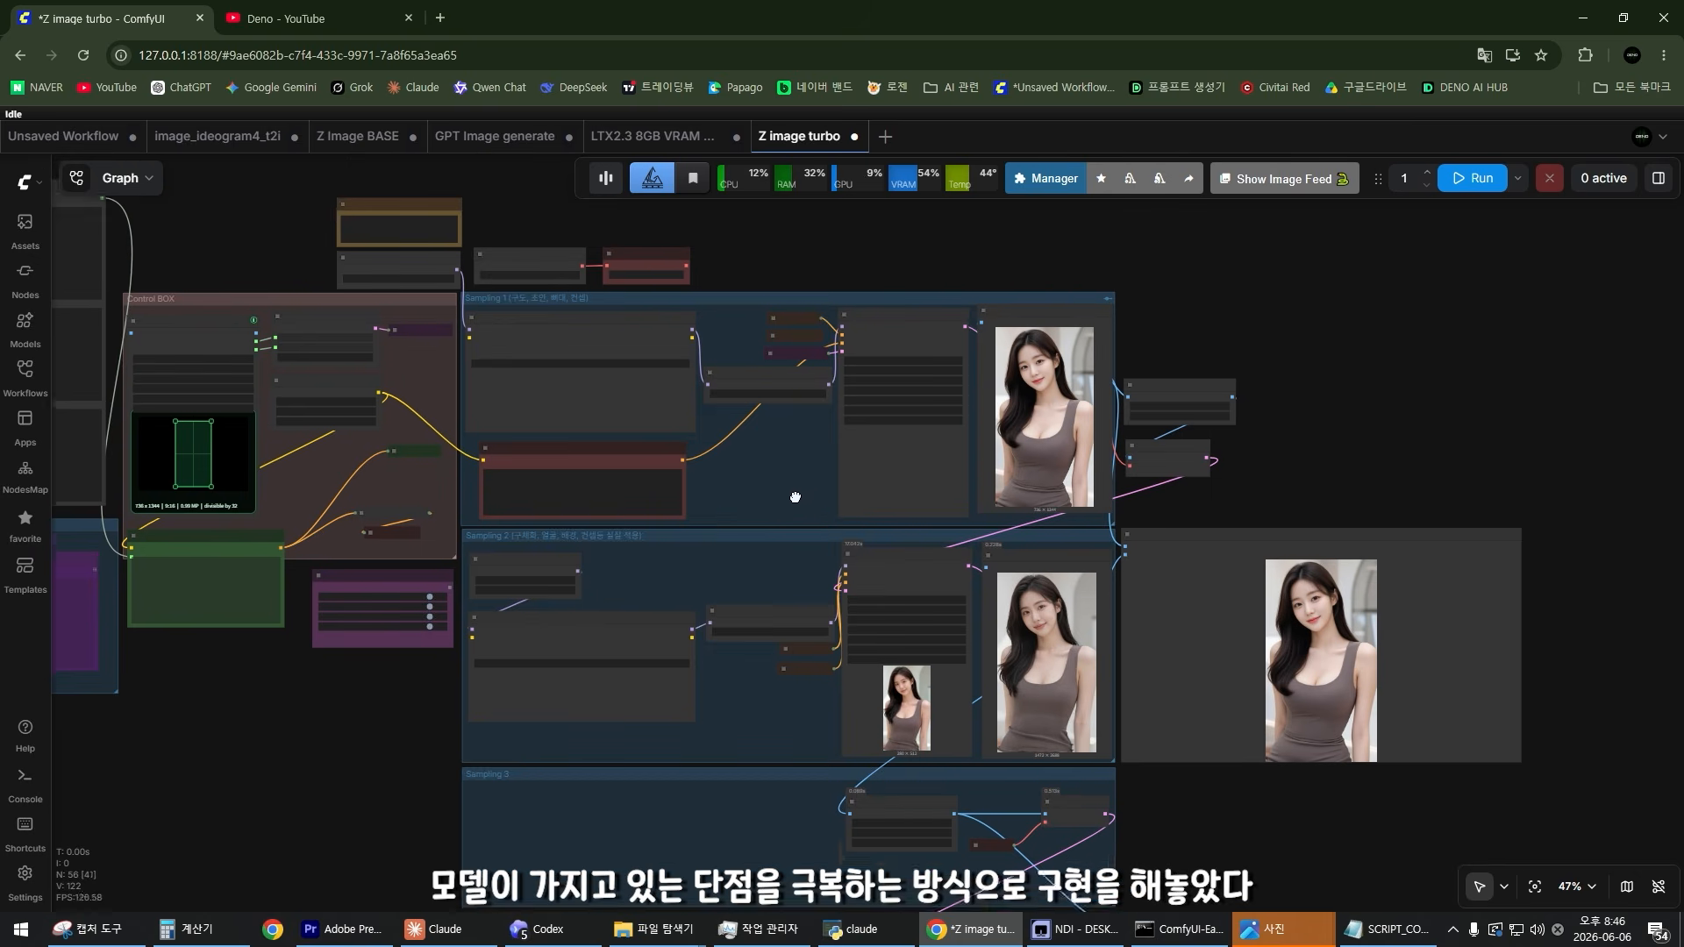
scroll(794, 500, up, 2)
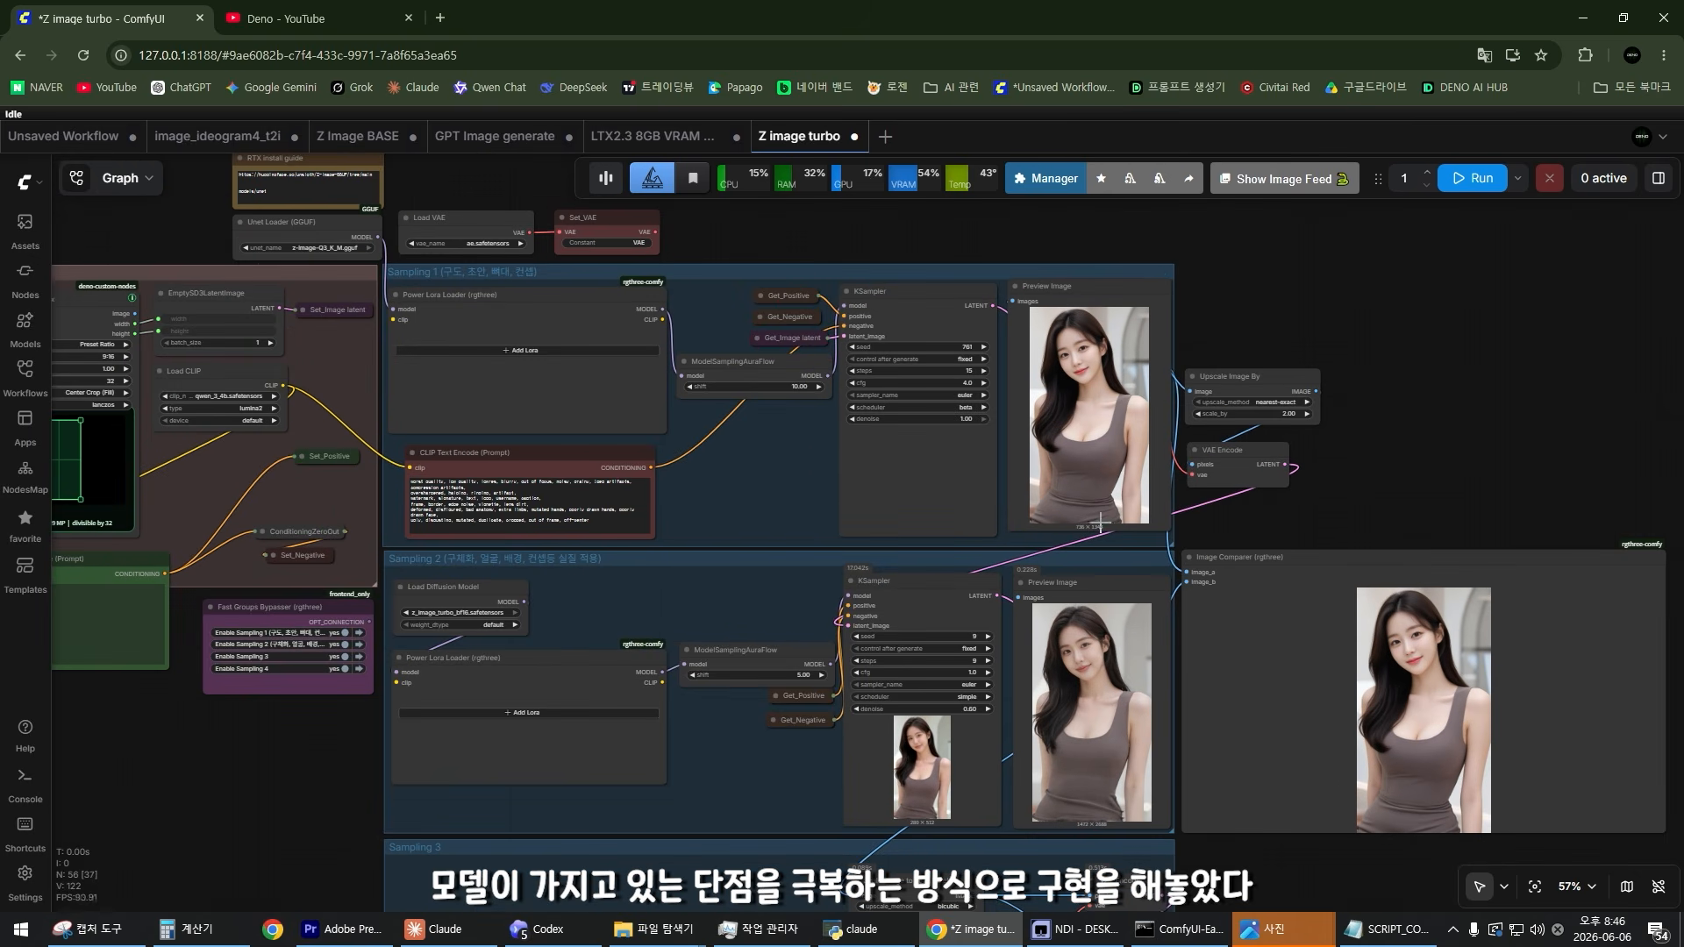
drag(792, 590, 734, 537)
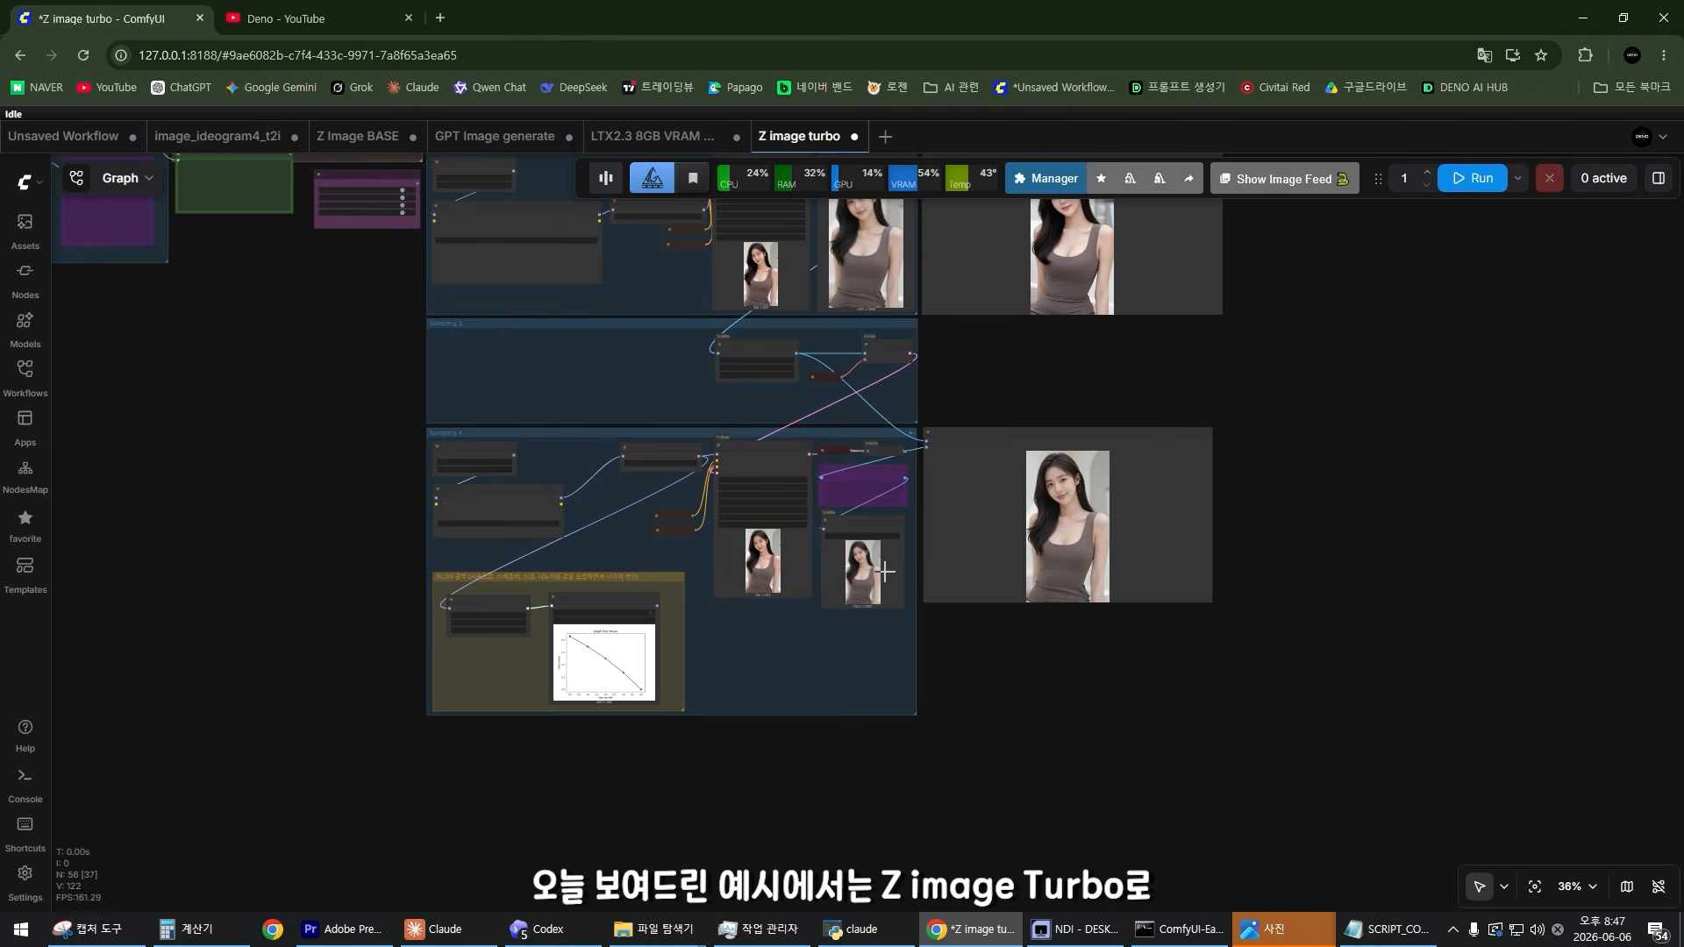
Step: Inspect Sampling 4's KSampler settings and the face in its Image Comparer
scroll(883, 499, up, 15)
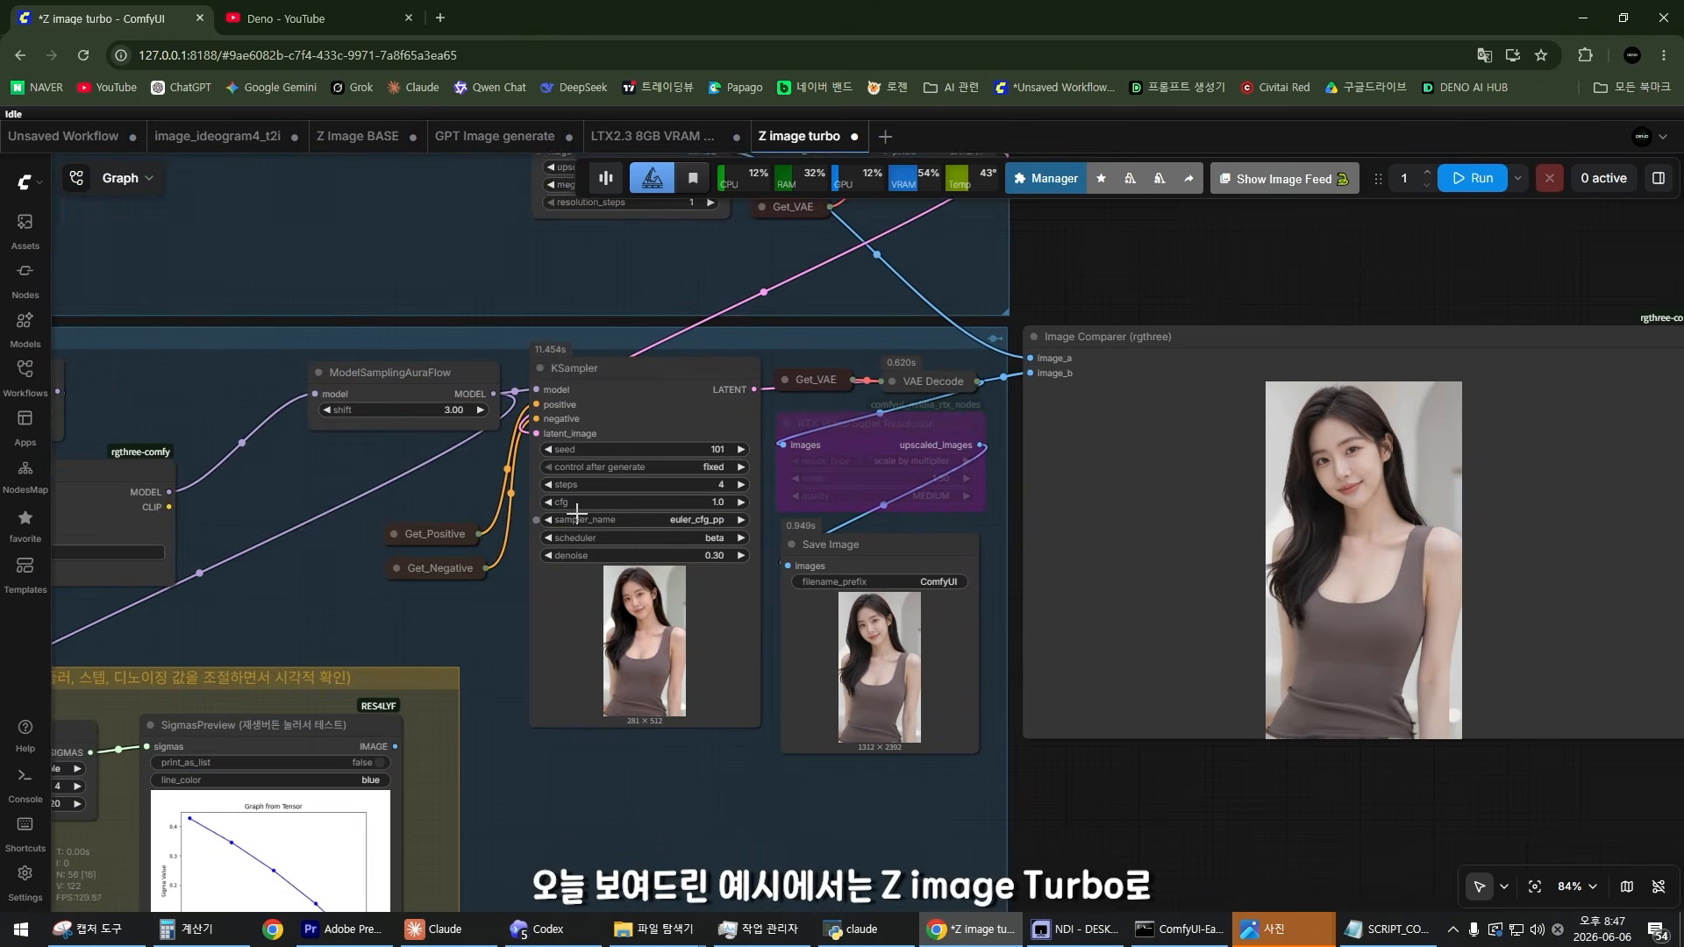
scroll(952, 406, up, 4)
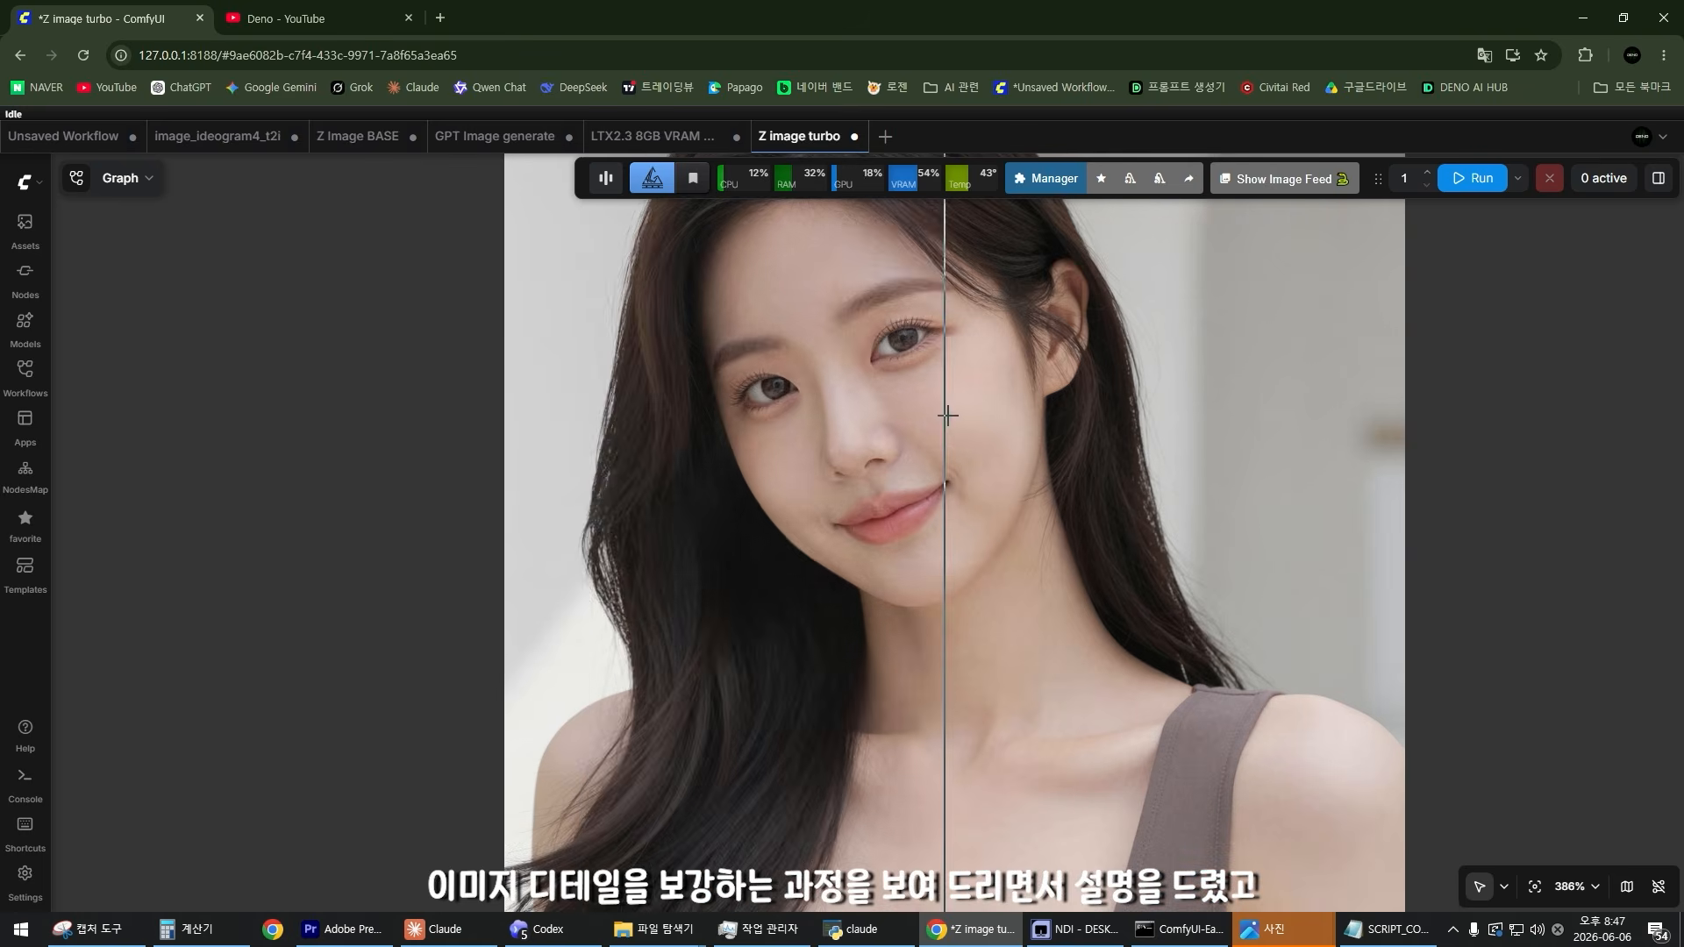
scroll(1247, 418, down, 6)
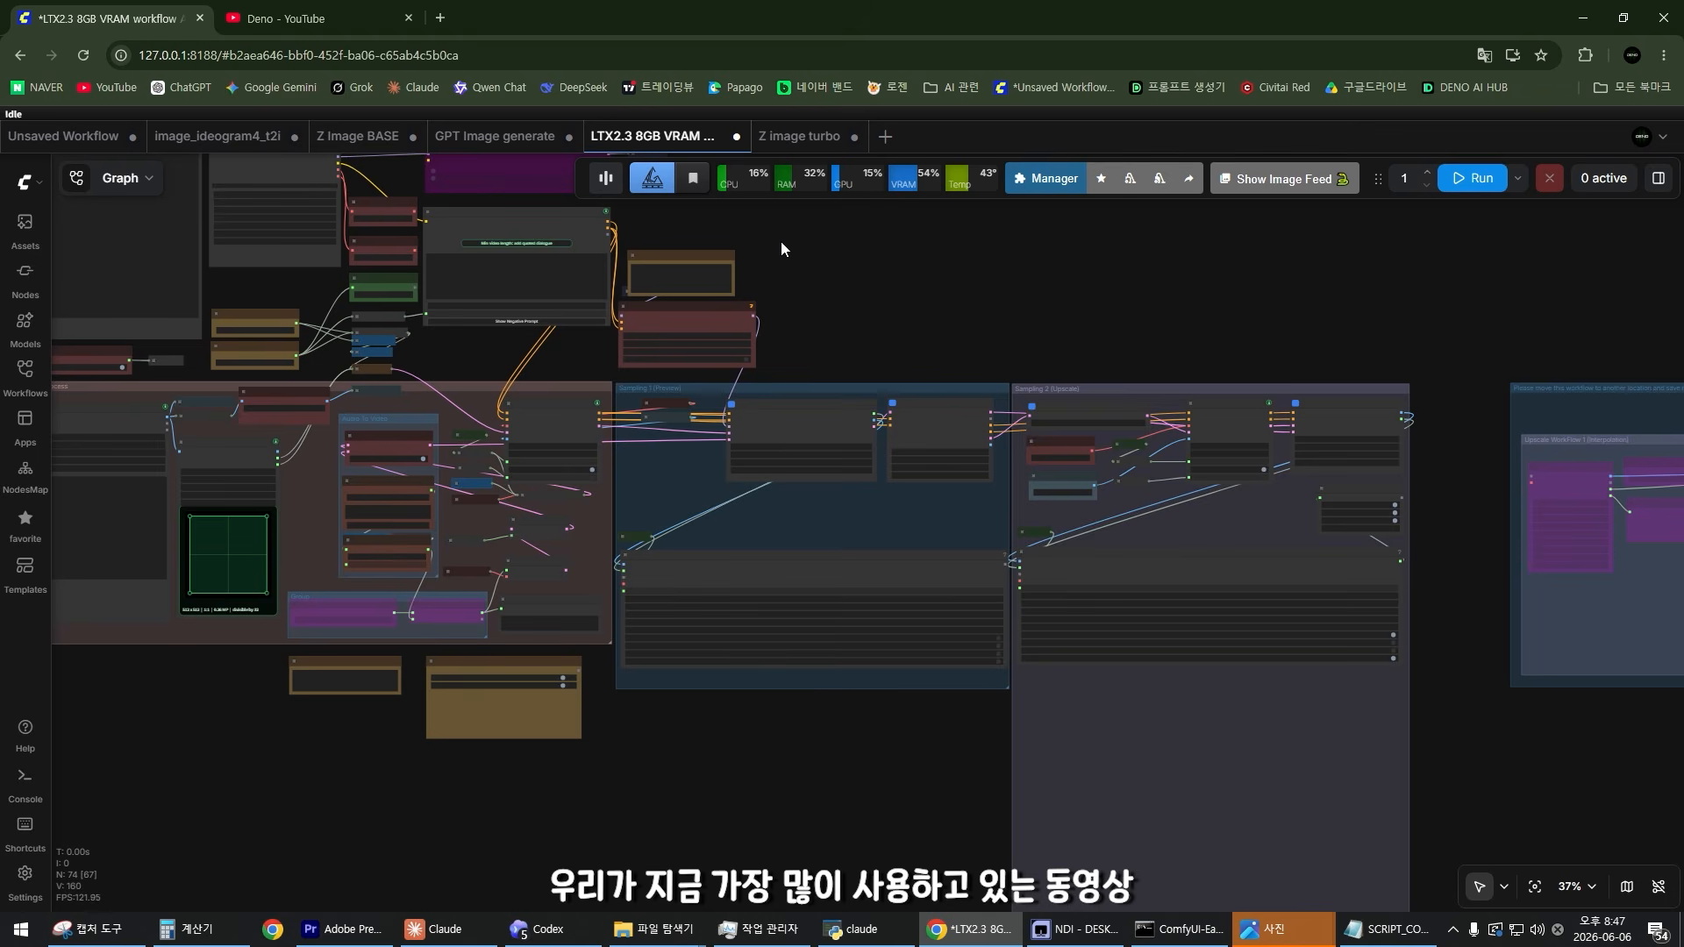
Step: Examine the Sampling 1 (Preview) and Sampling 2 (Upscale) groups of the LTX2.3 8GB VRAM workflow, including the upscale subgraph's sigmas value
scroll(781, 240, up, 15)
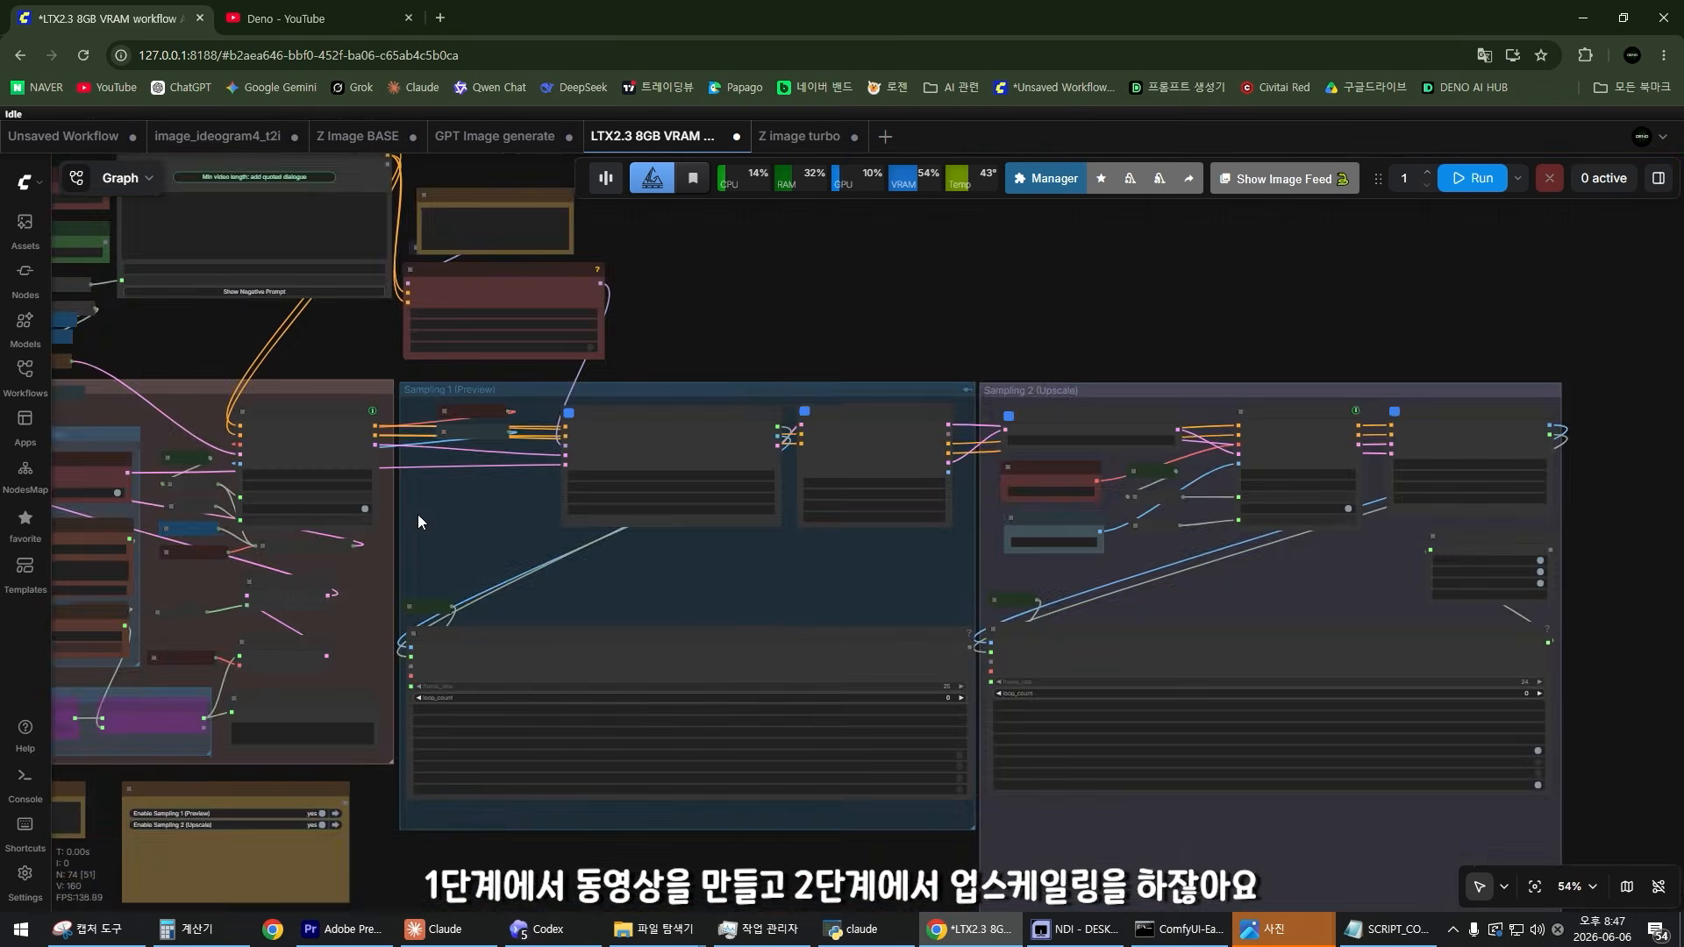
scroll(428, 552, up, 4)
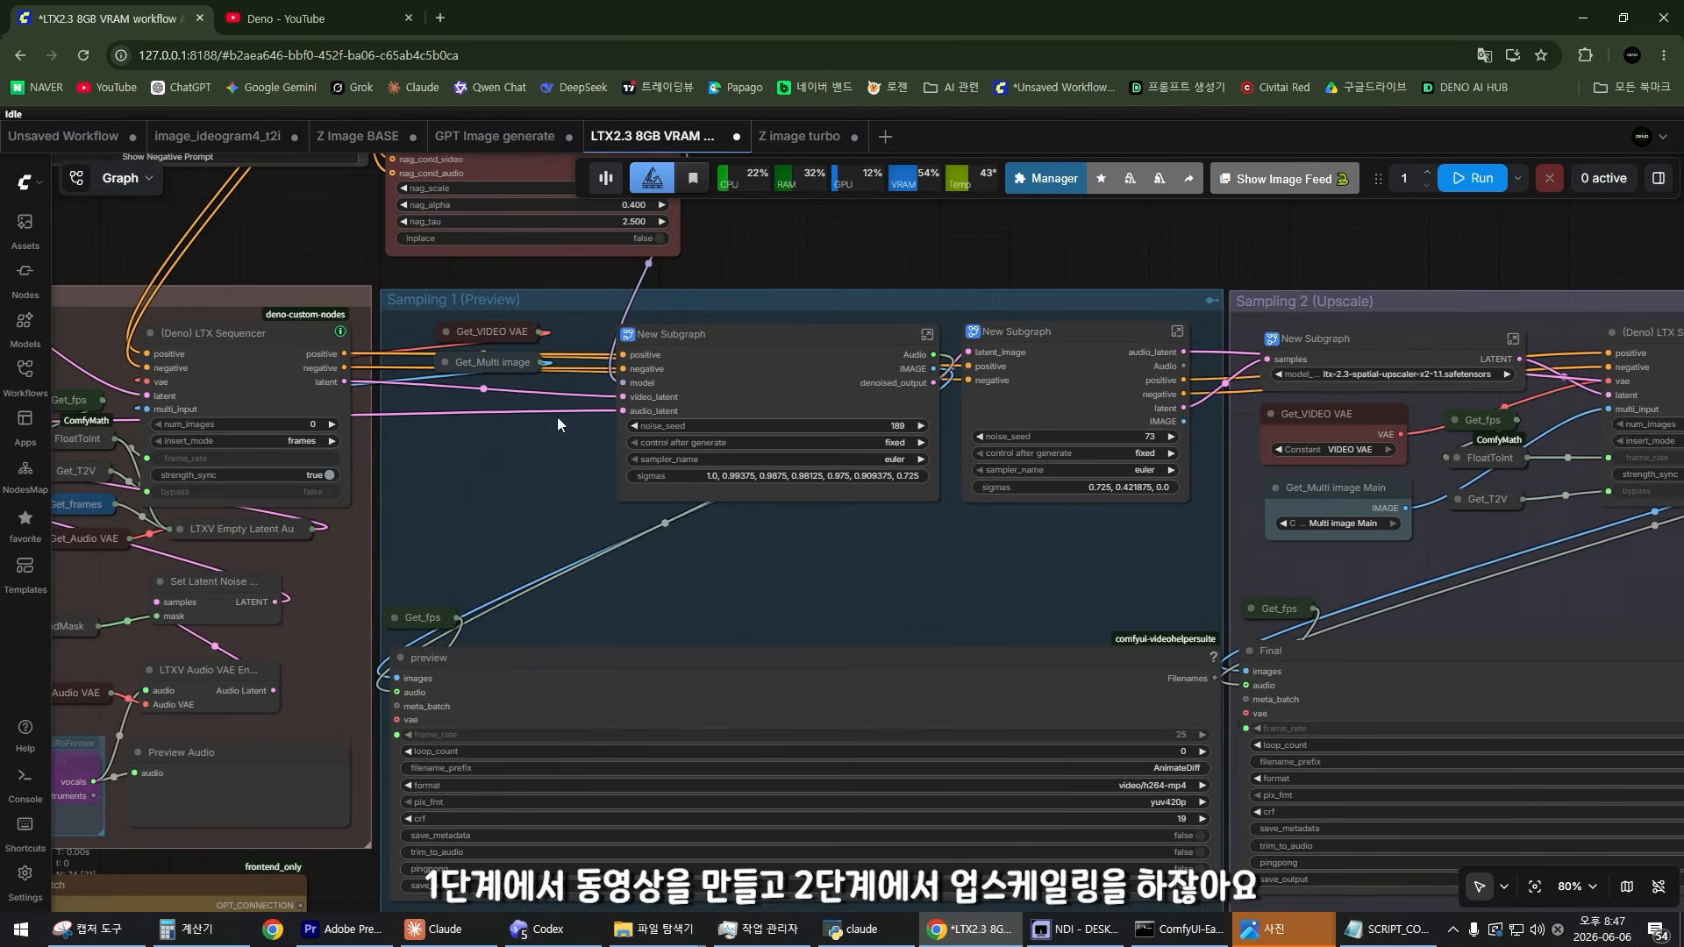
drag(805, 619, 179, 628)
scroll(786, 423, up, 5)
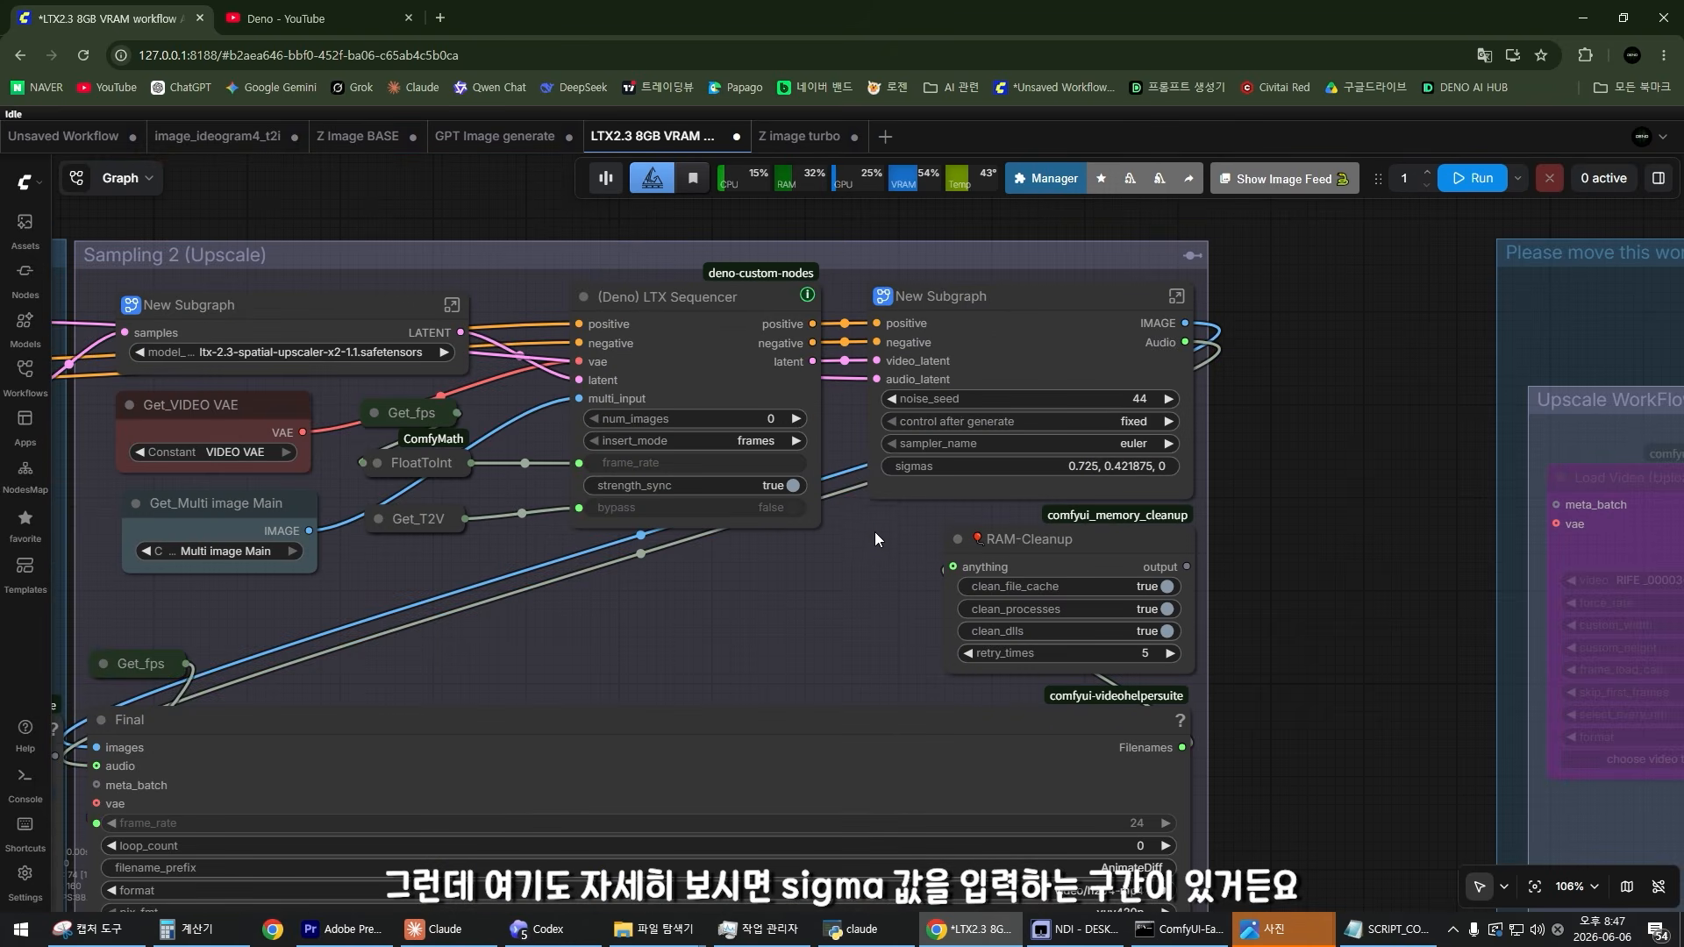
scroll(945, 454, up, 12)
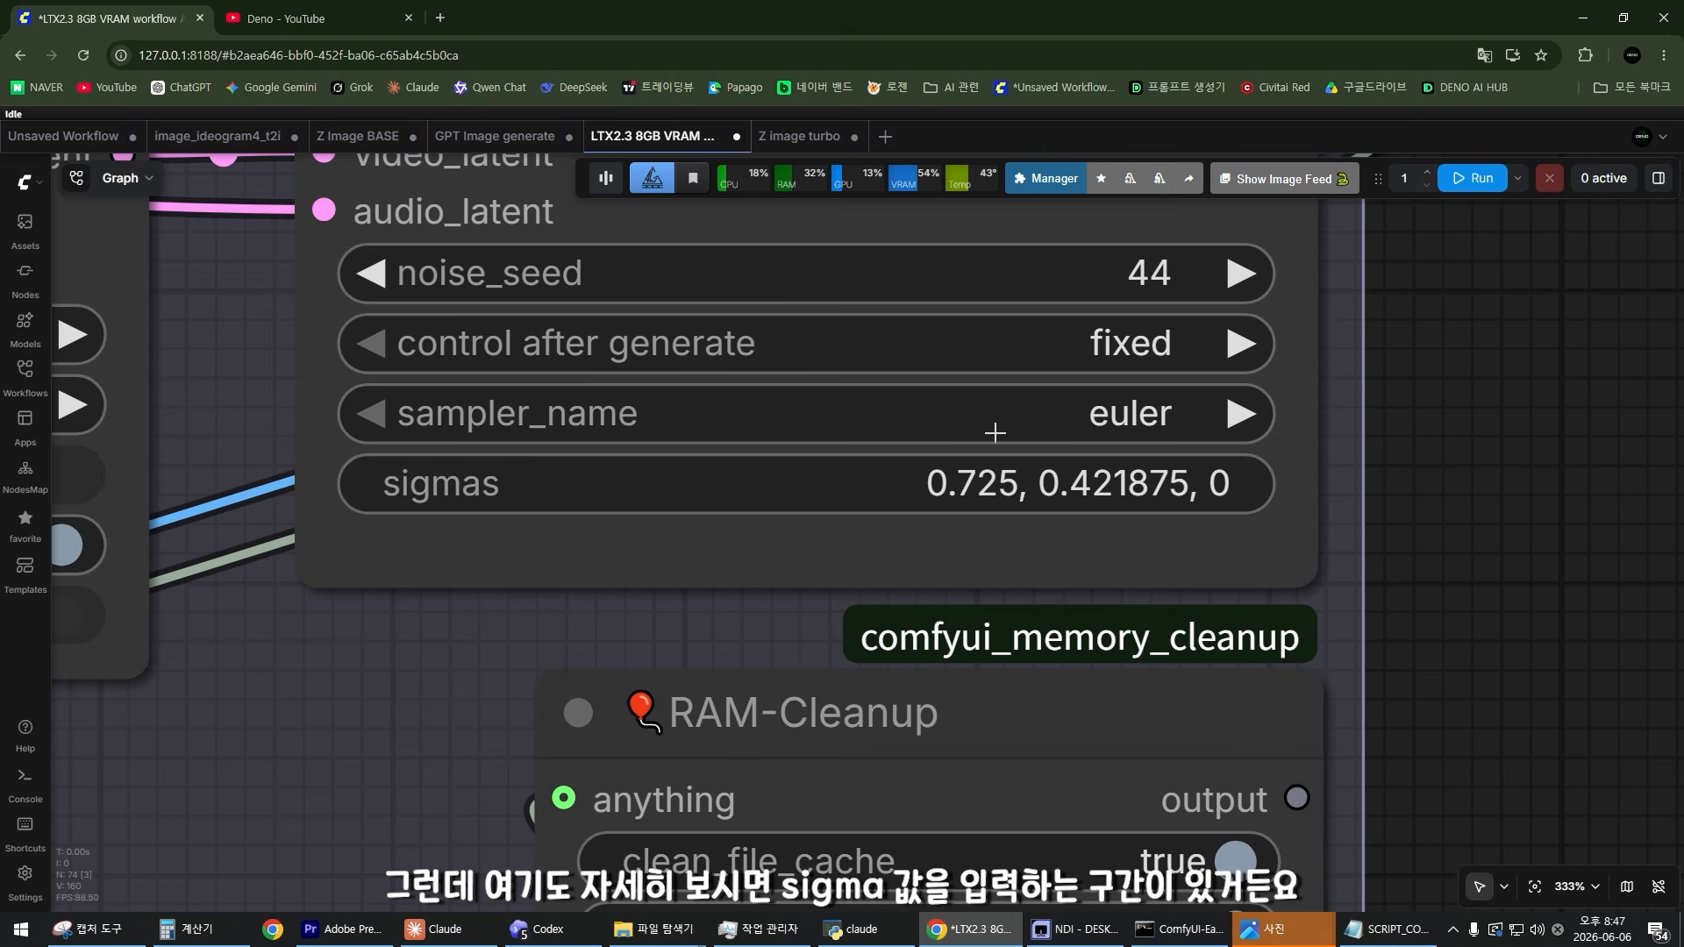
scroll(988, 546, up, 4)
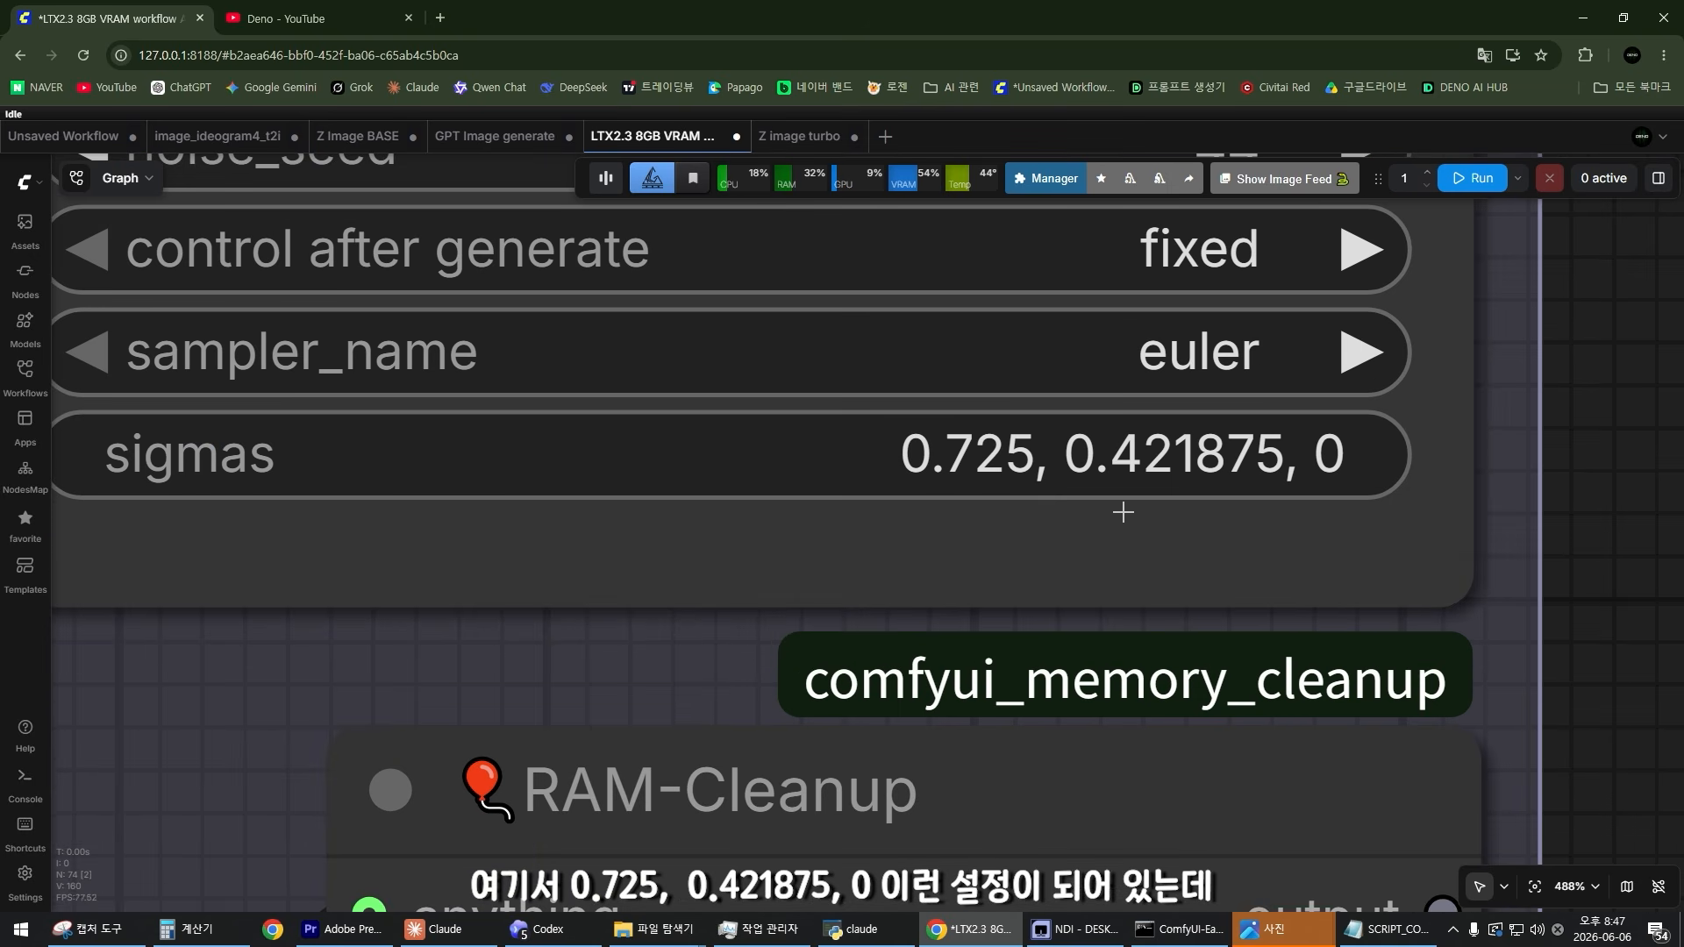
scroll(1348, 478, down, 4)
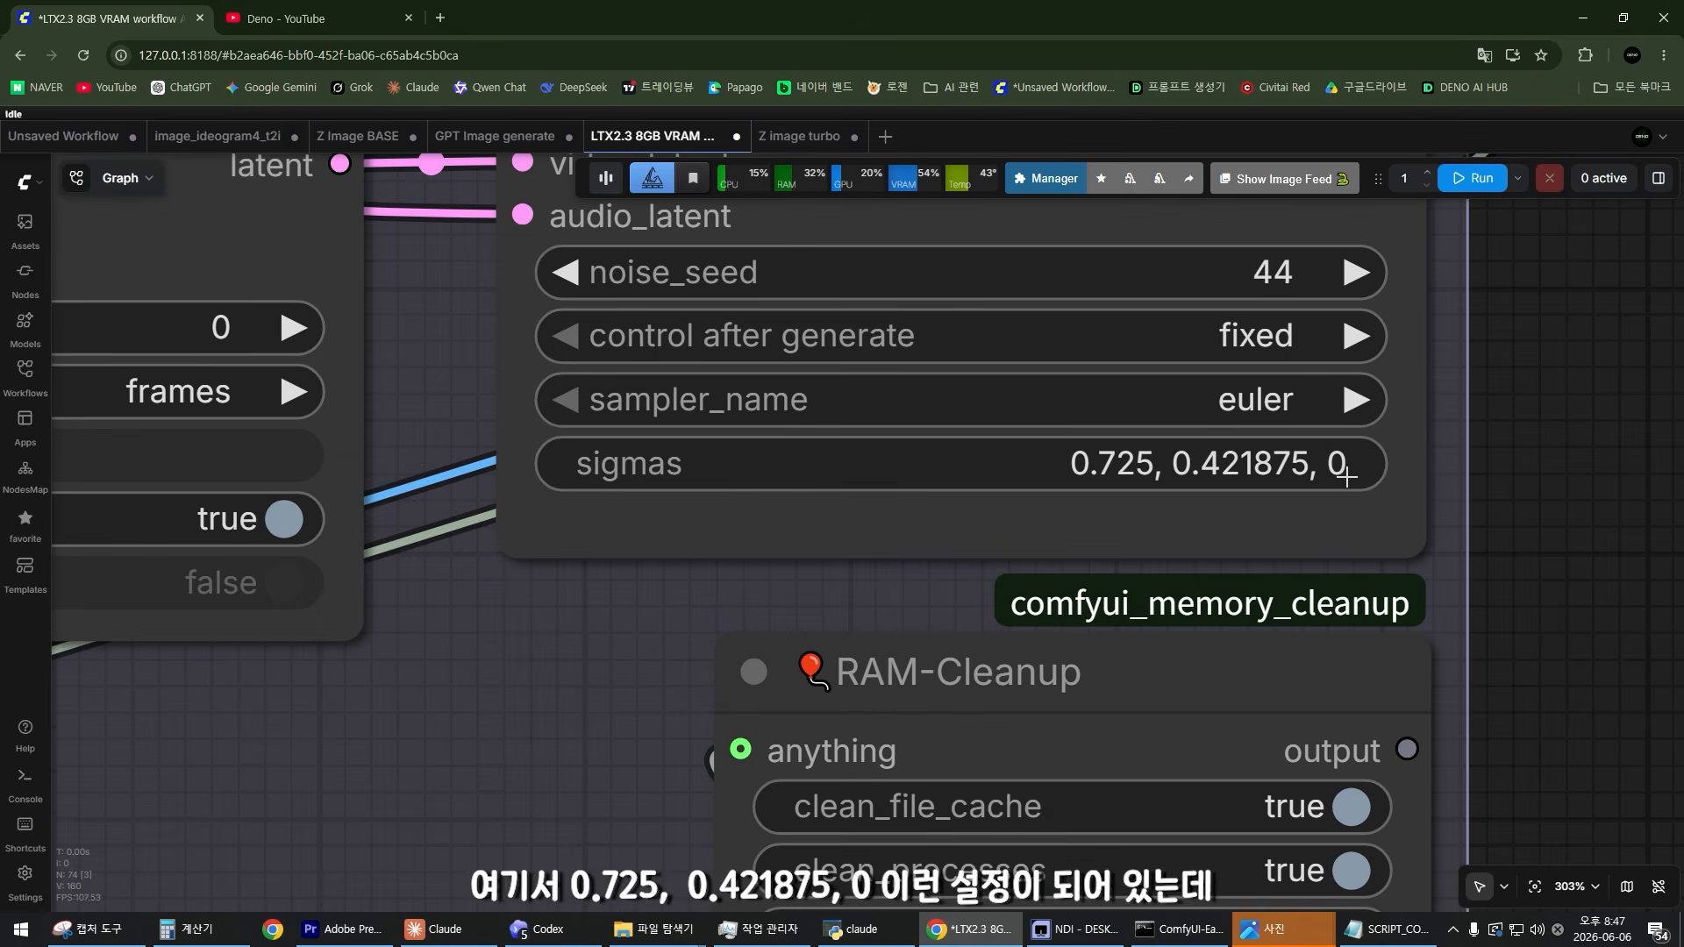
scroll(1332, 477, down, 6)
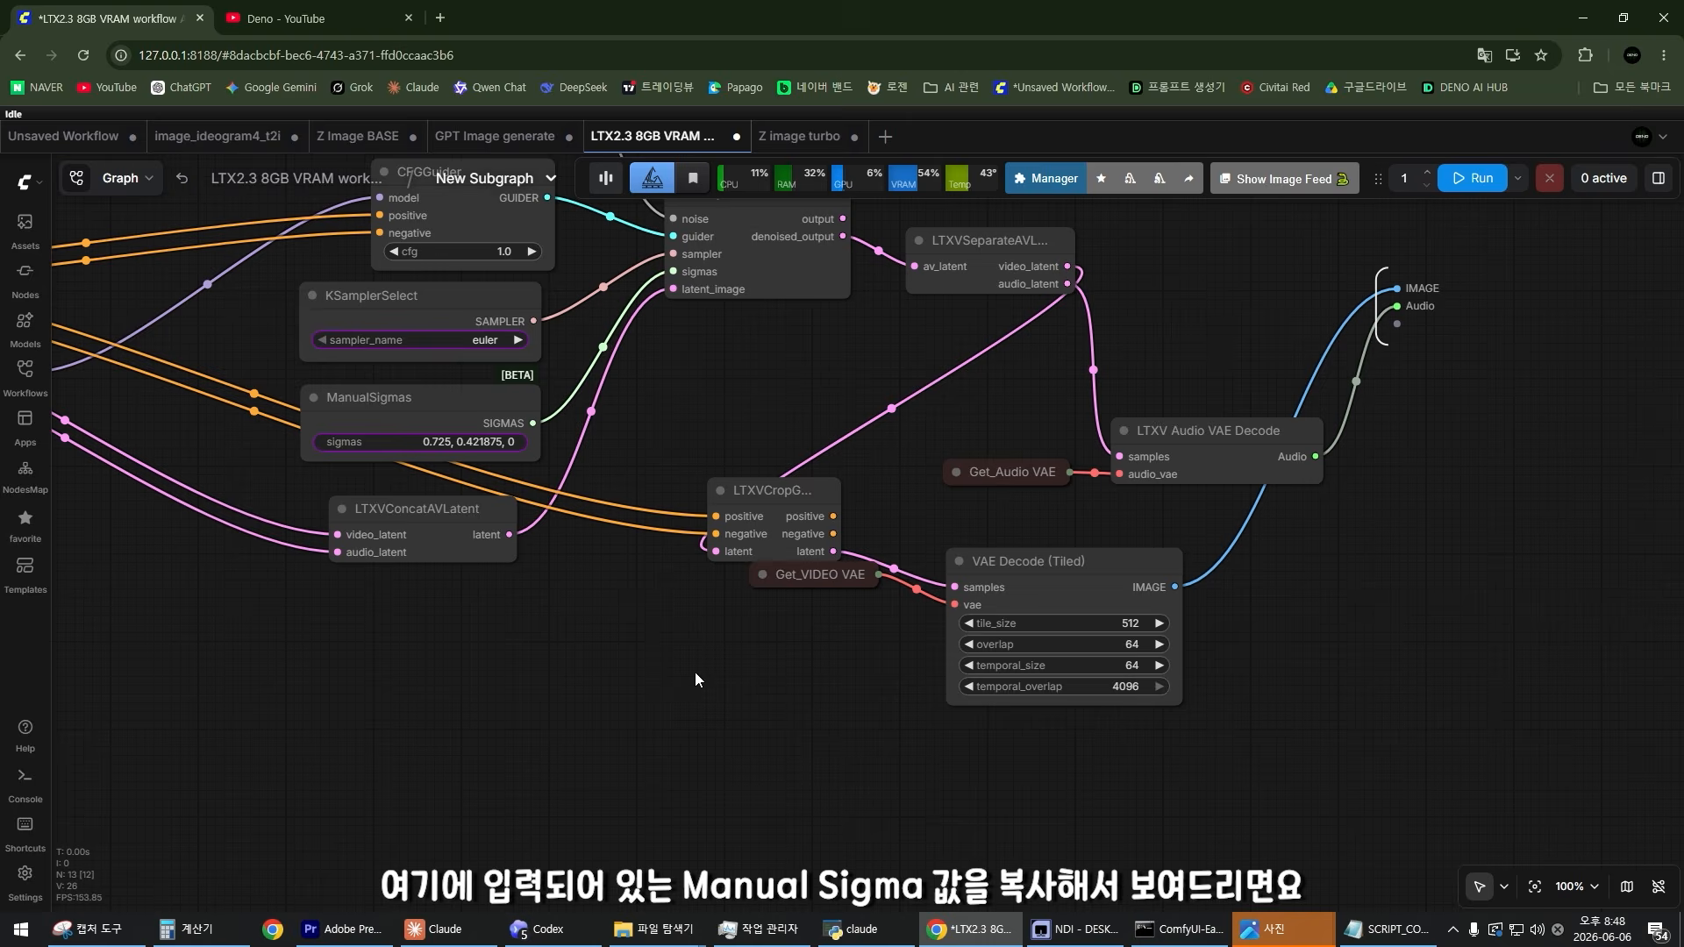
Step: Copy the ManualSigmas node from inside the Sampling 2 (Upscale) subgraph
drag(707, 372, 999, 468)
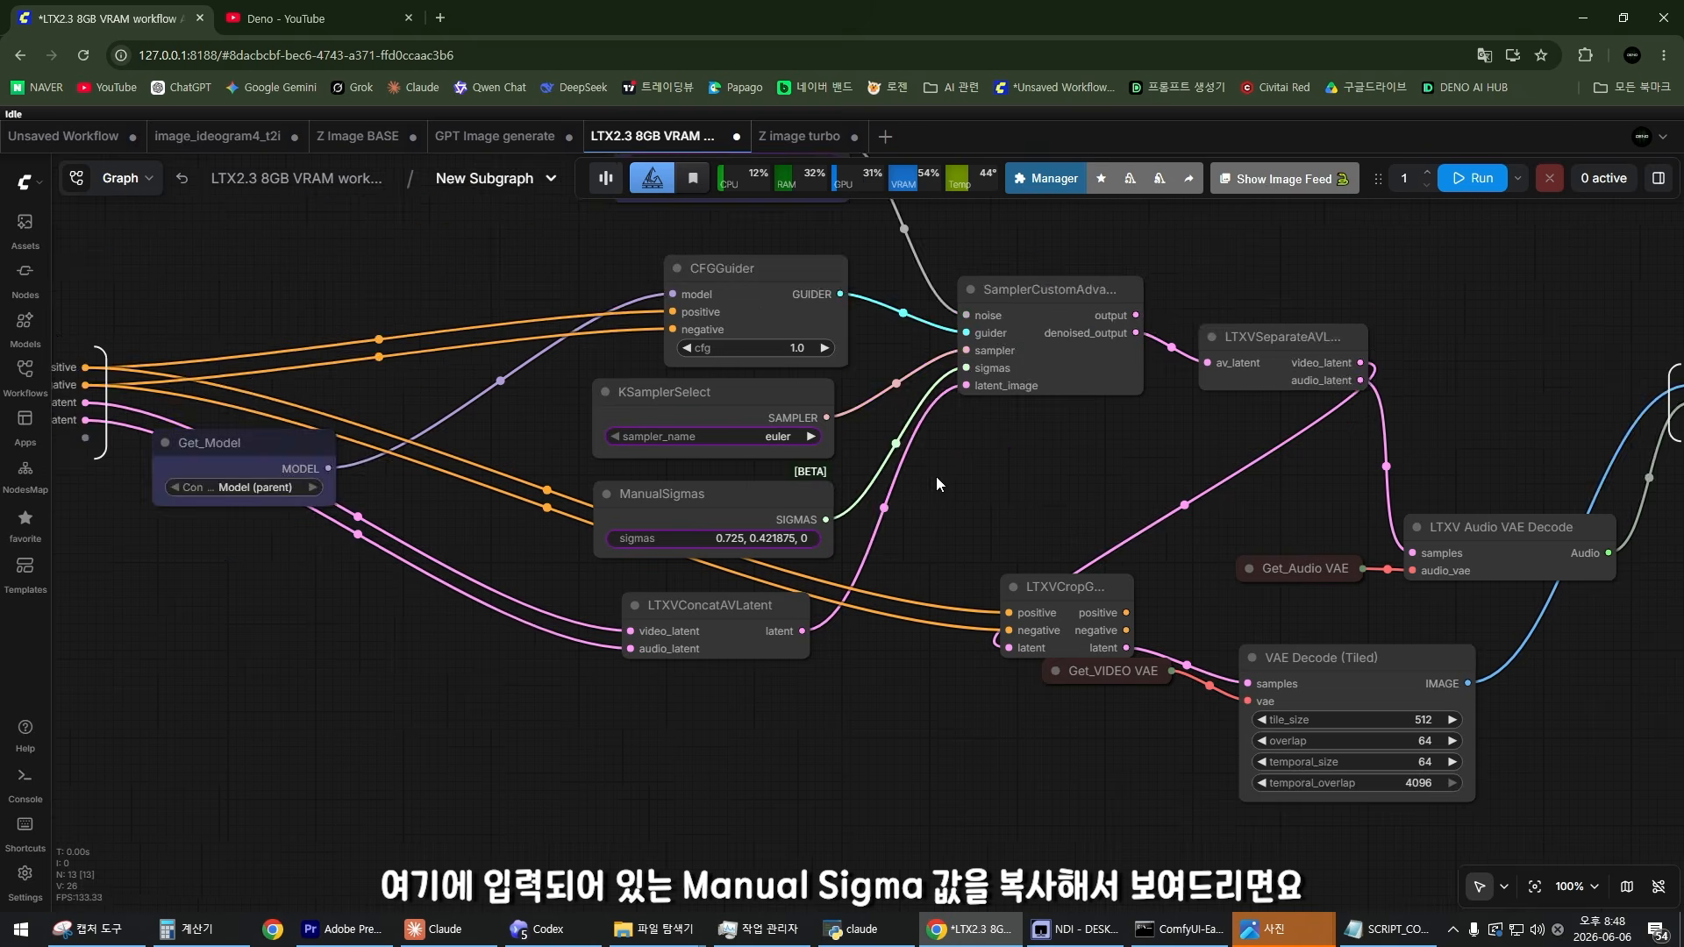
scroll(733, 526, up, 5)
click(641, 467)
key(ctrl+c)
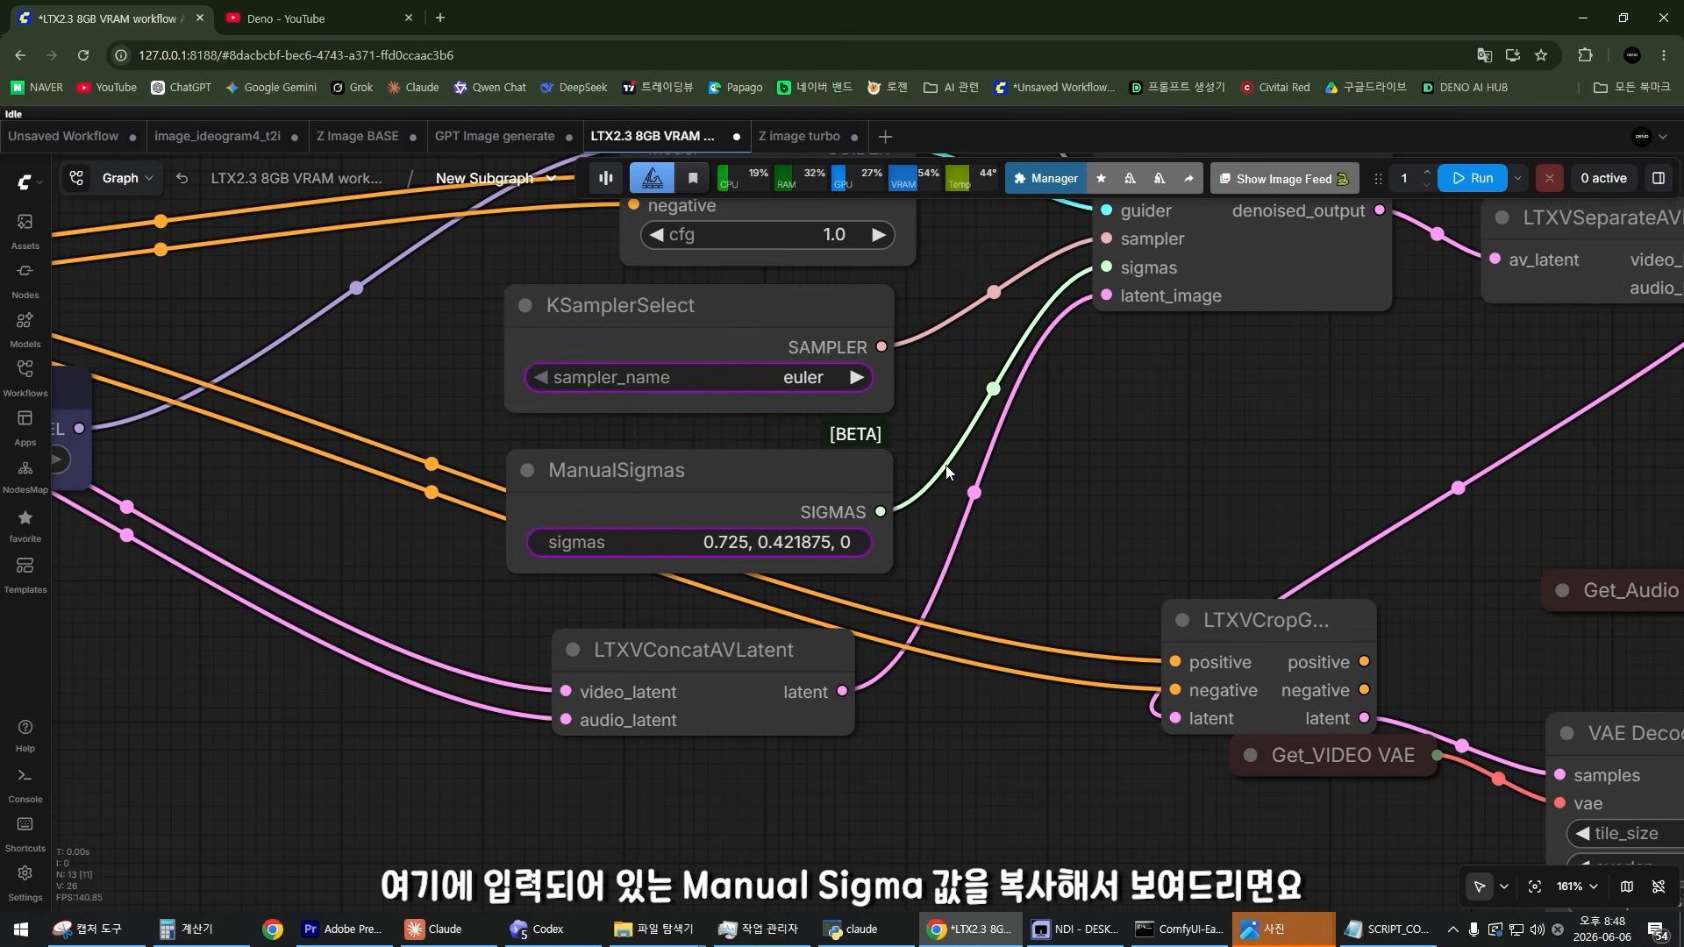
Step: Paste the ManualSigmas node into the GPT Image generate workflow and place it below BasicScheduler
click(495, 136)
key(ctrl+v)
drag(630, 511, 538, 530)
scroll(694, 541, up, 3)
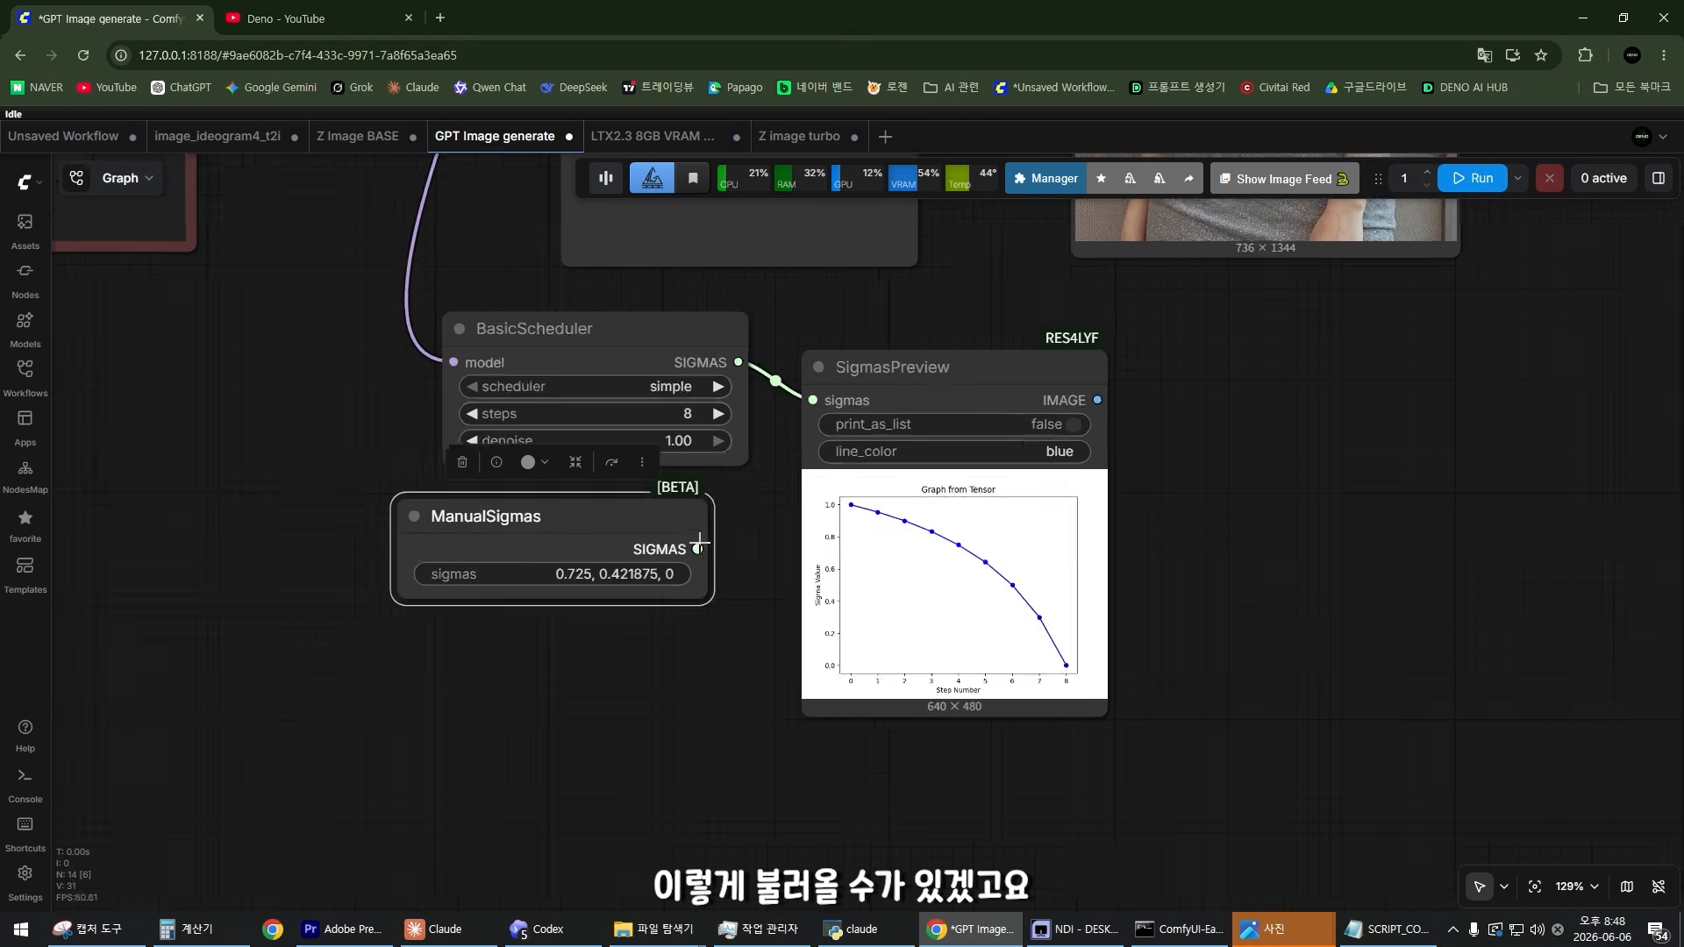
Step: Connect ManualSigmas to the SigmasPreview sigmas input, run the preview to plot the curve, and move the node closer to SigmasPreview
drag(697, 549, 833, 377)
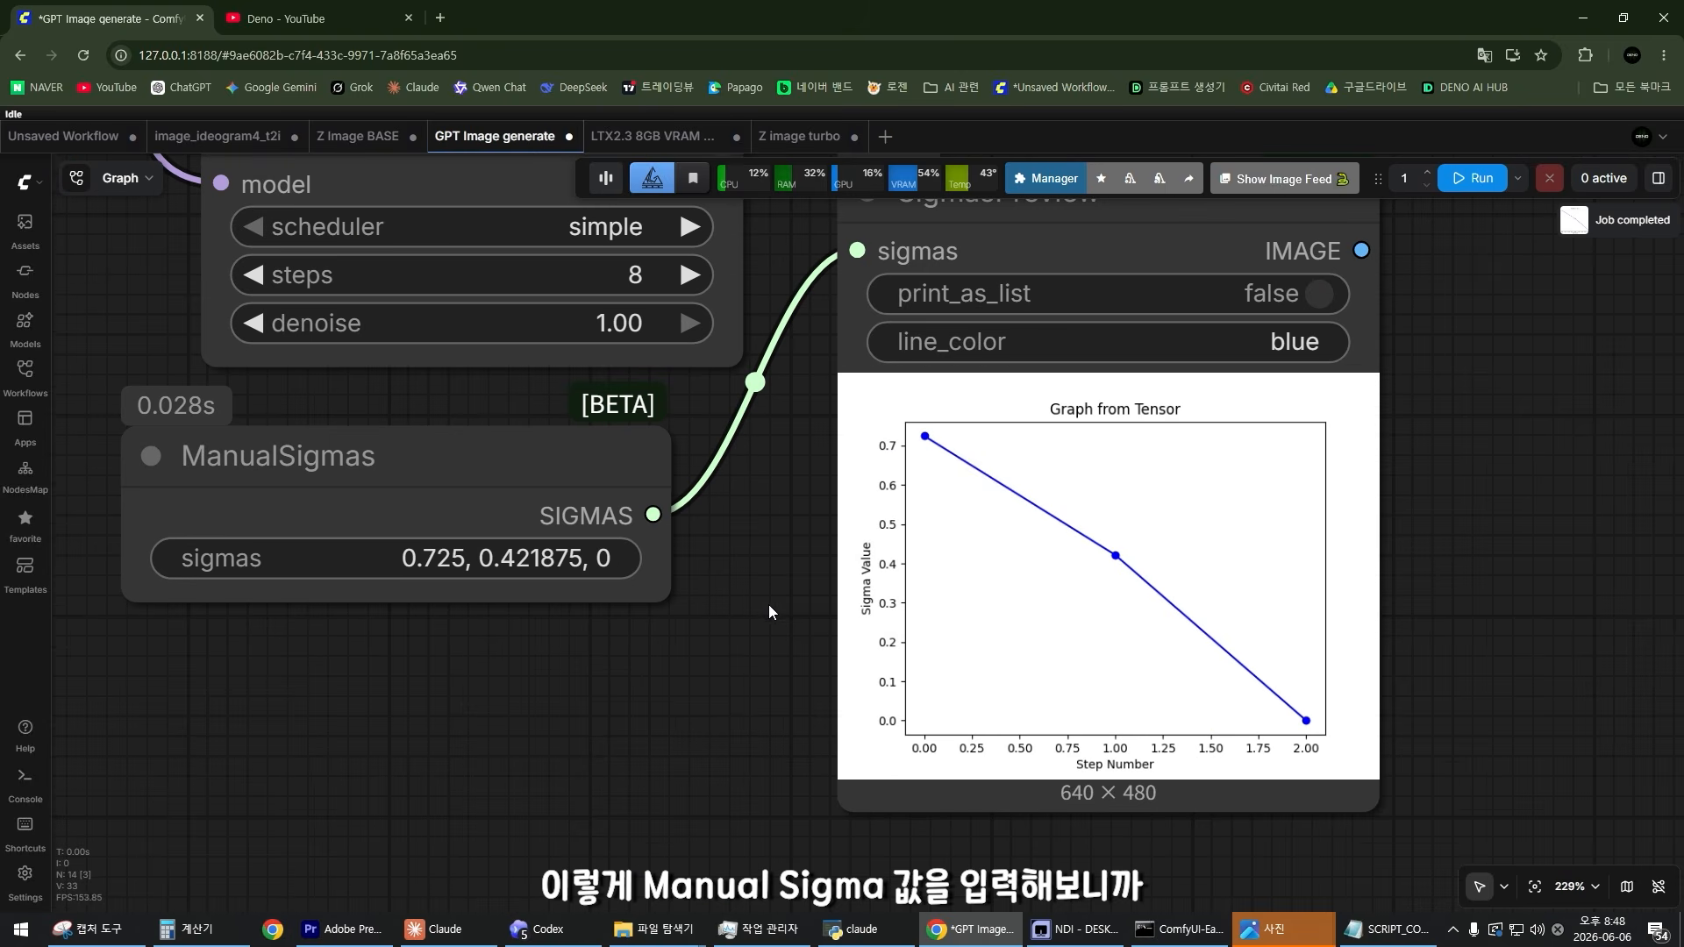
drag(587, 443, 661, 429)
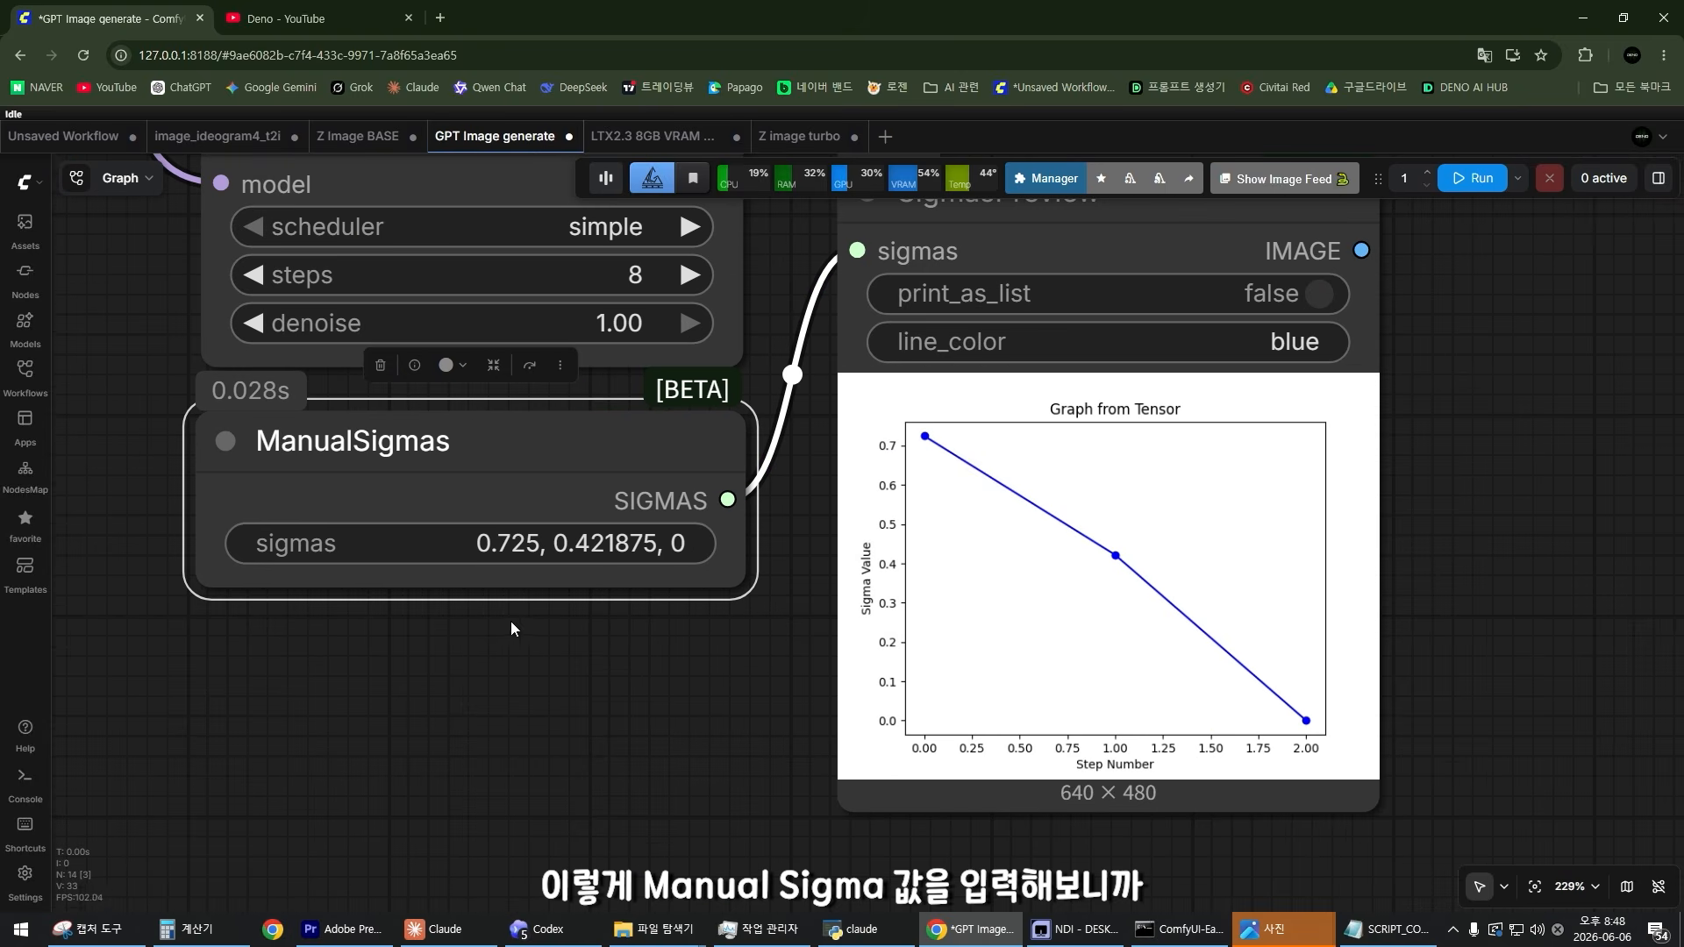
drag(746, 672, 599, 682)
scroll(598, 640, up, 2)
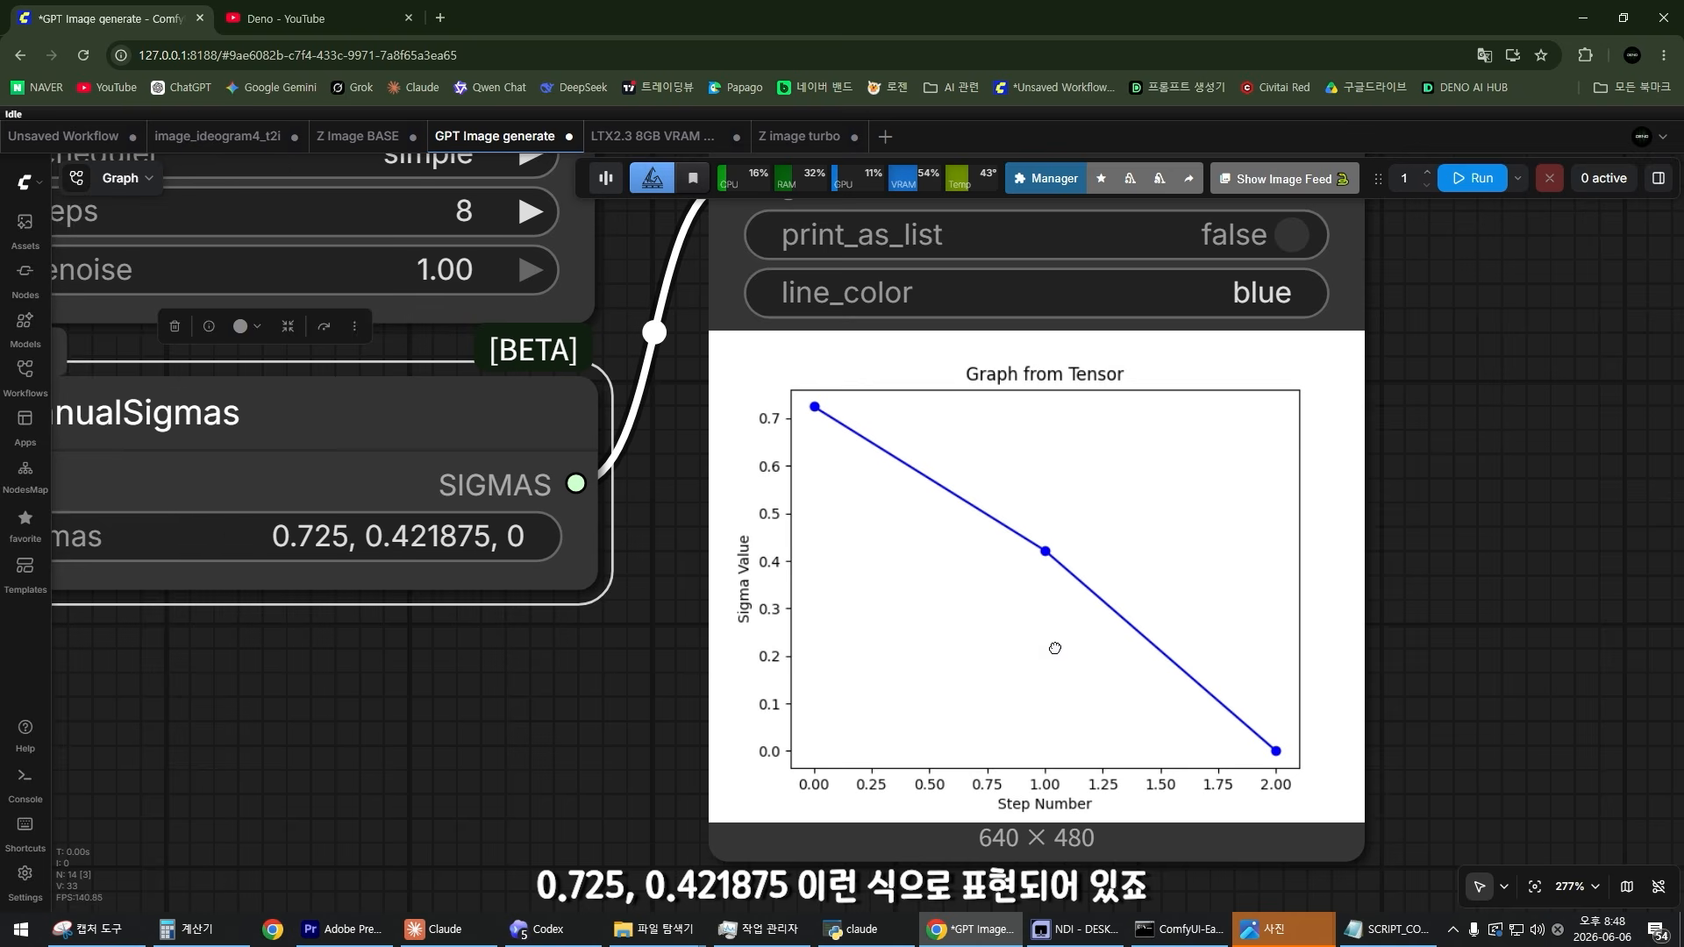
drag(1056, 649, 949, 589)
Step: Compare BasicScheduler's steps and denoise settings with the manual sigma values and their curve in the SigmasPreview graph
scroll(811, 740, down, 5)
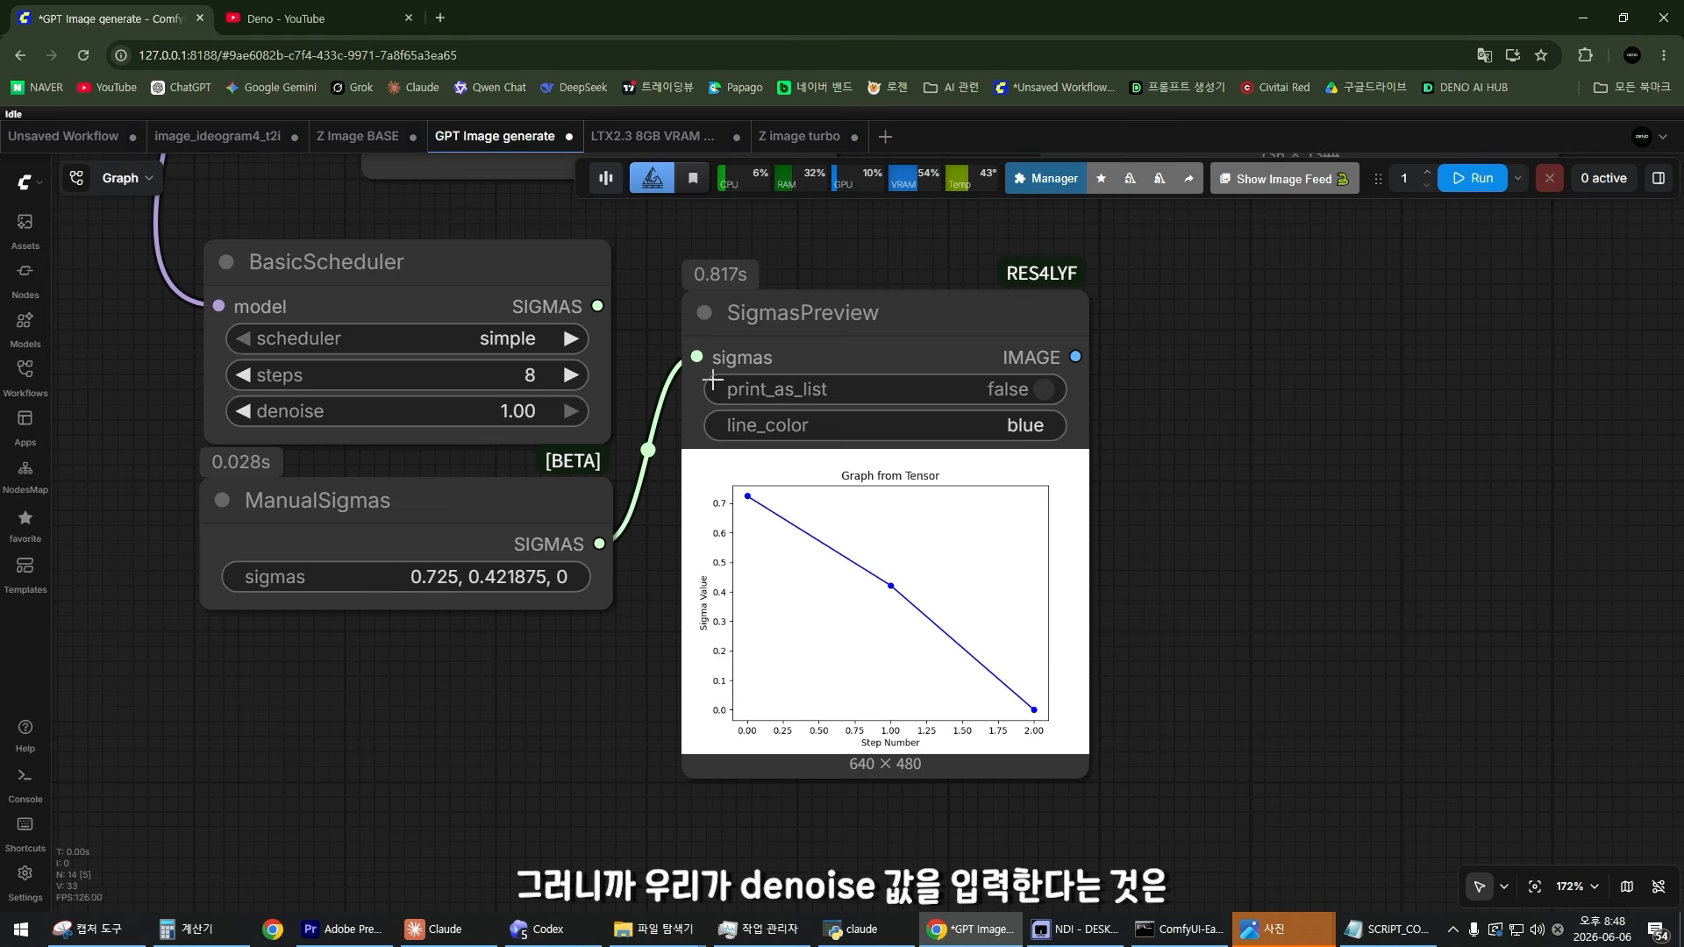
scroll(646, 274, down, 2)
drag(647, 274, 809, 348)
scroll(644, 472, up, 4)
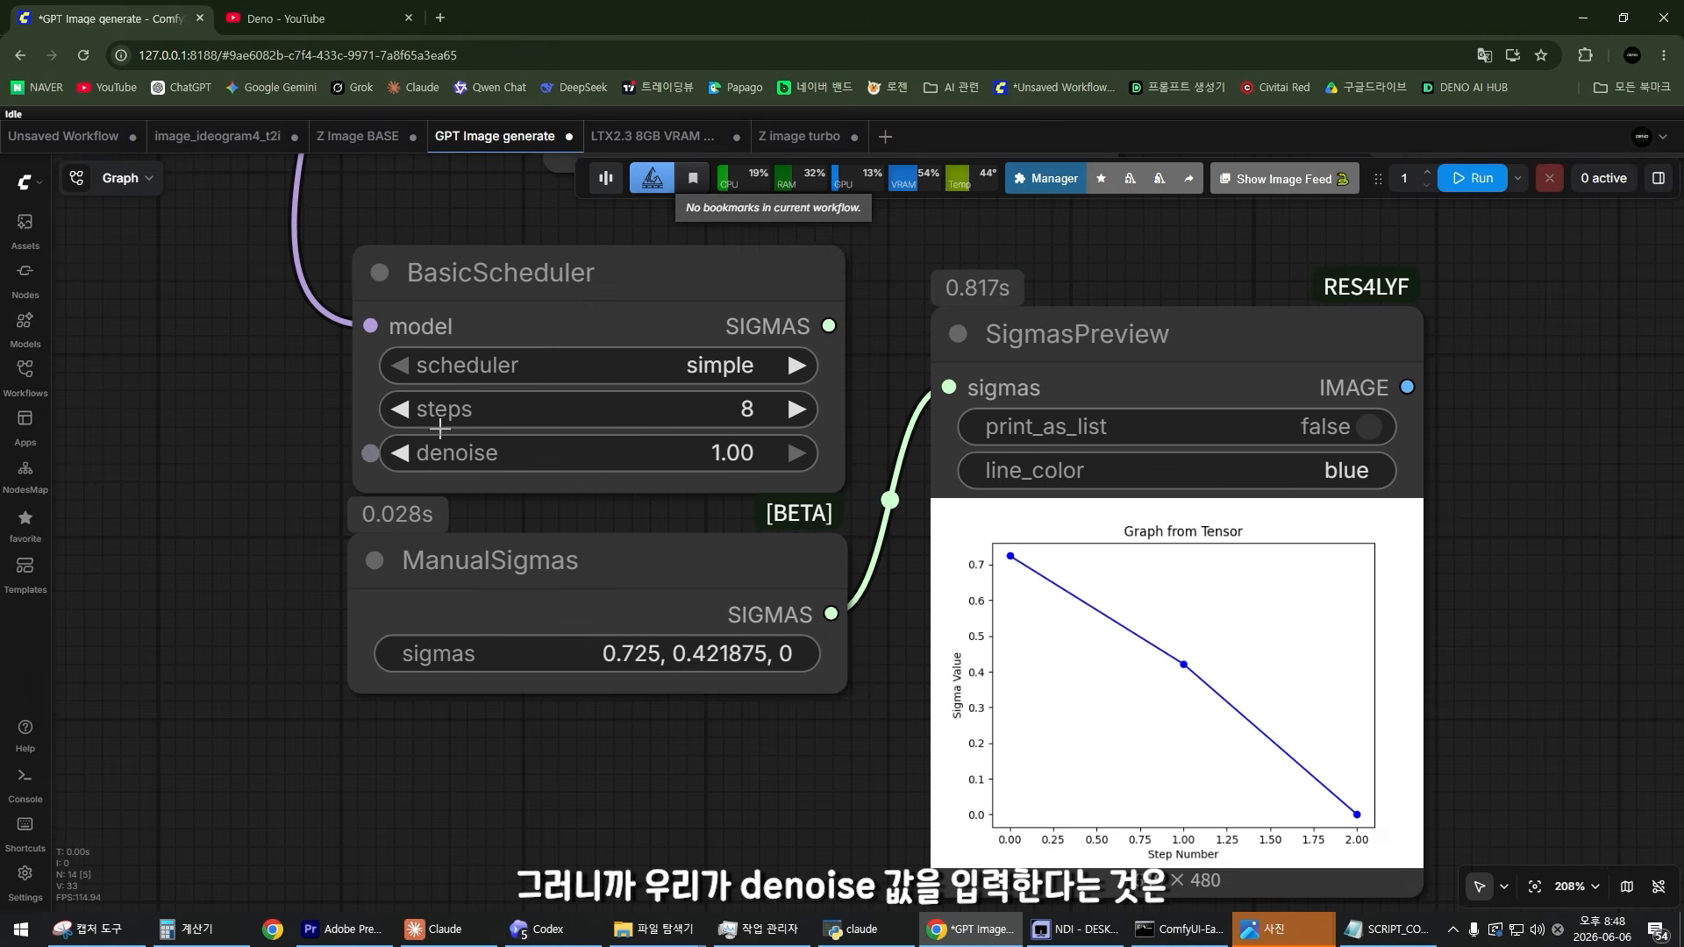
scroll(880, 512, up, 3)
drag(897, 607, 621, 420)
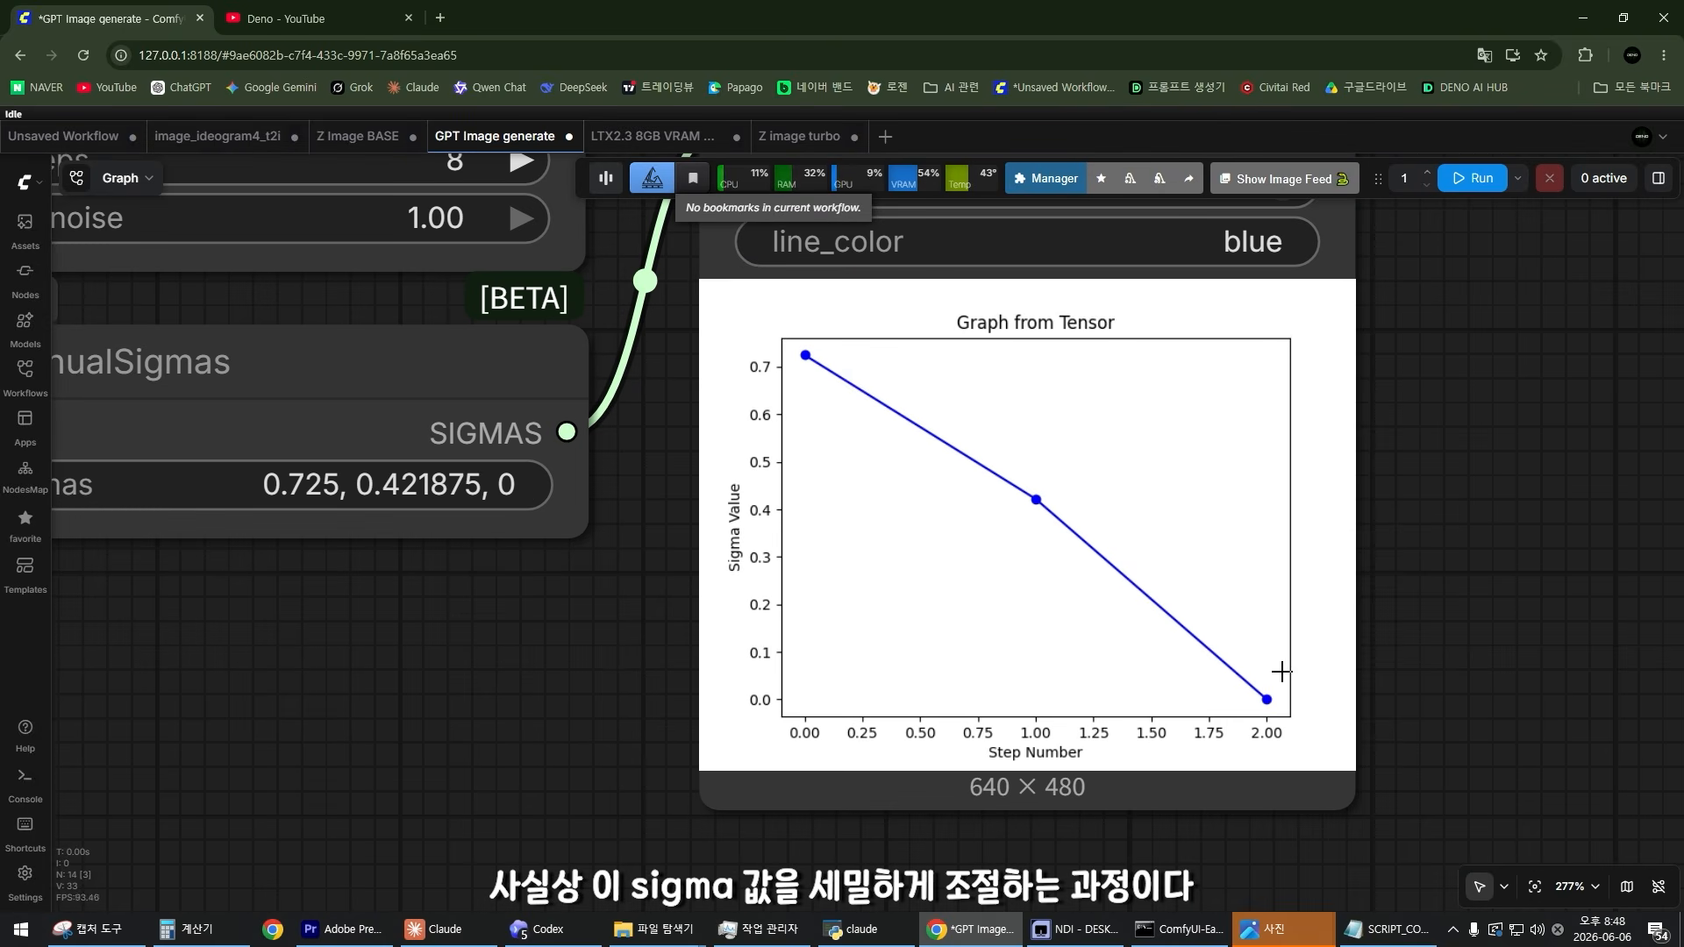
scroll(755, 658, down, 3)
drag(395, 632, 729, 638)
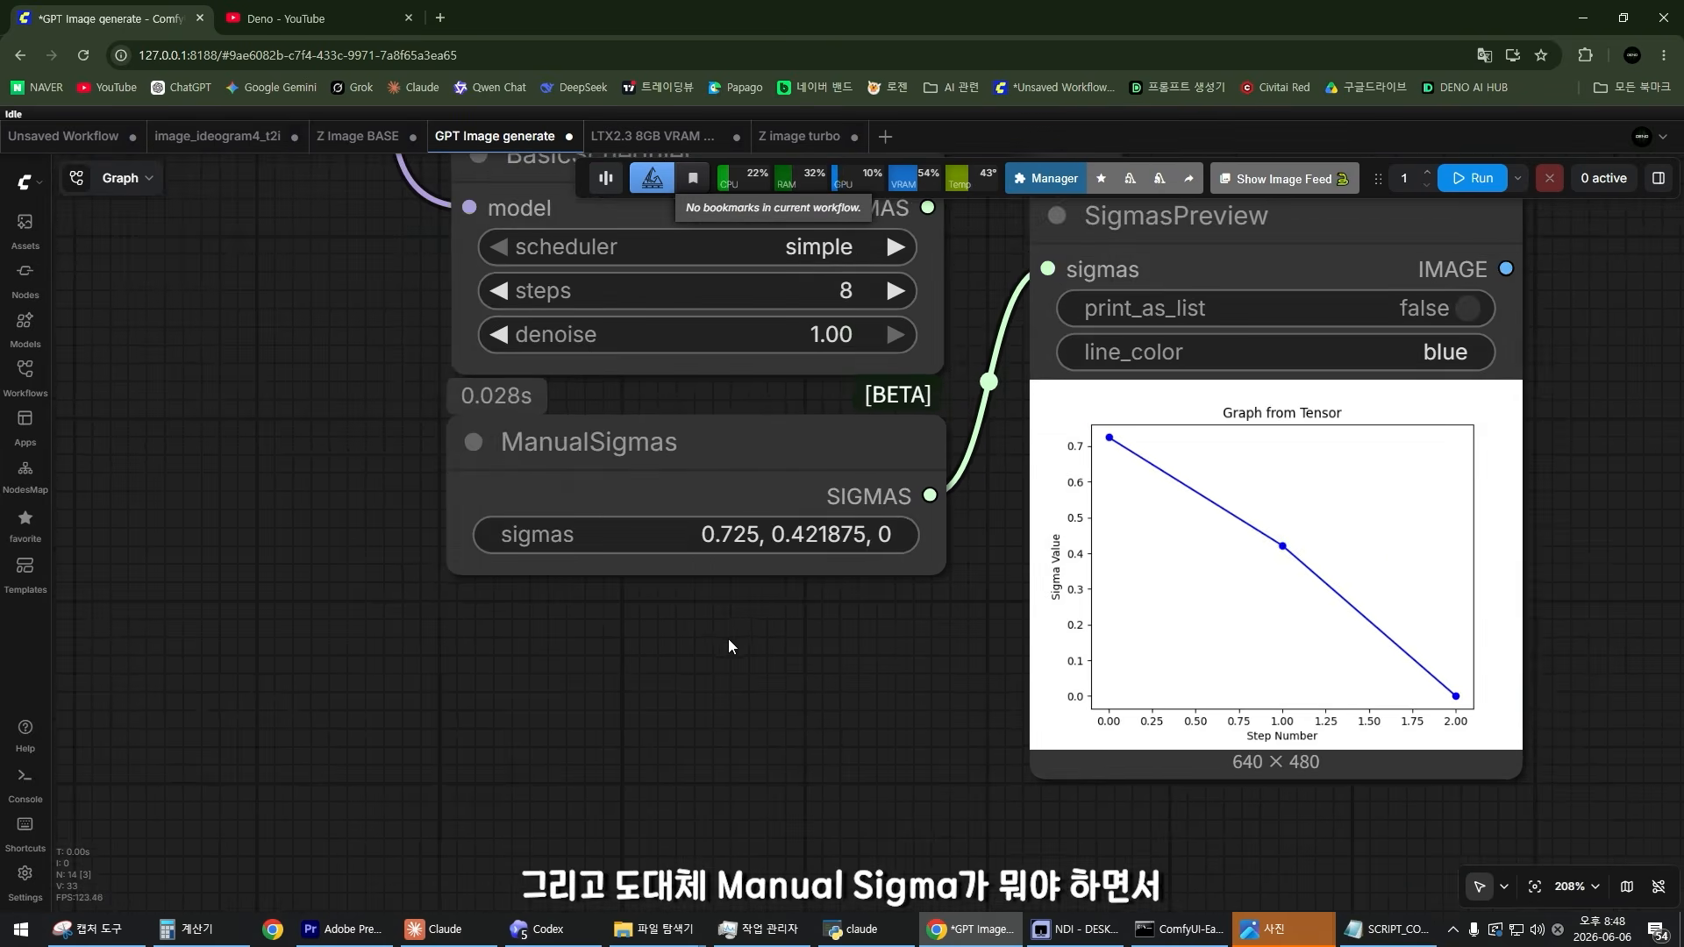
Step: Move the ManualSigmas node slightly farther down from BasicScheduler and inspect its sigmas field
scroll(702, 456, up, 2)
drag(559, 473, 540, 506)
scroll(540, 505, up, 3)
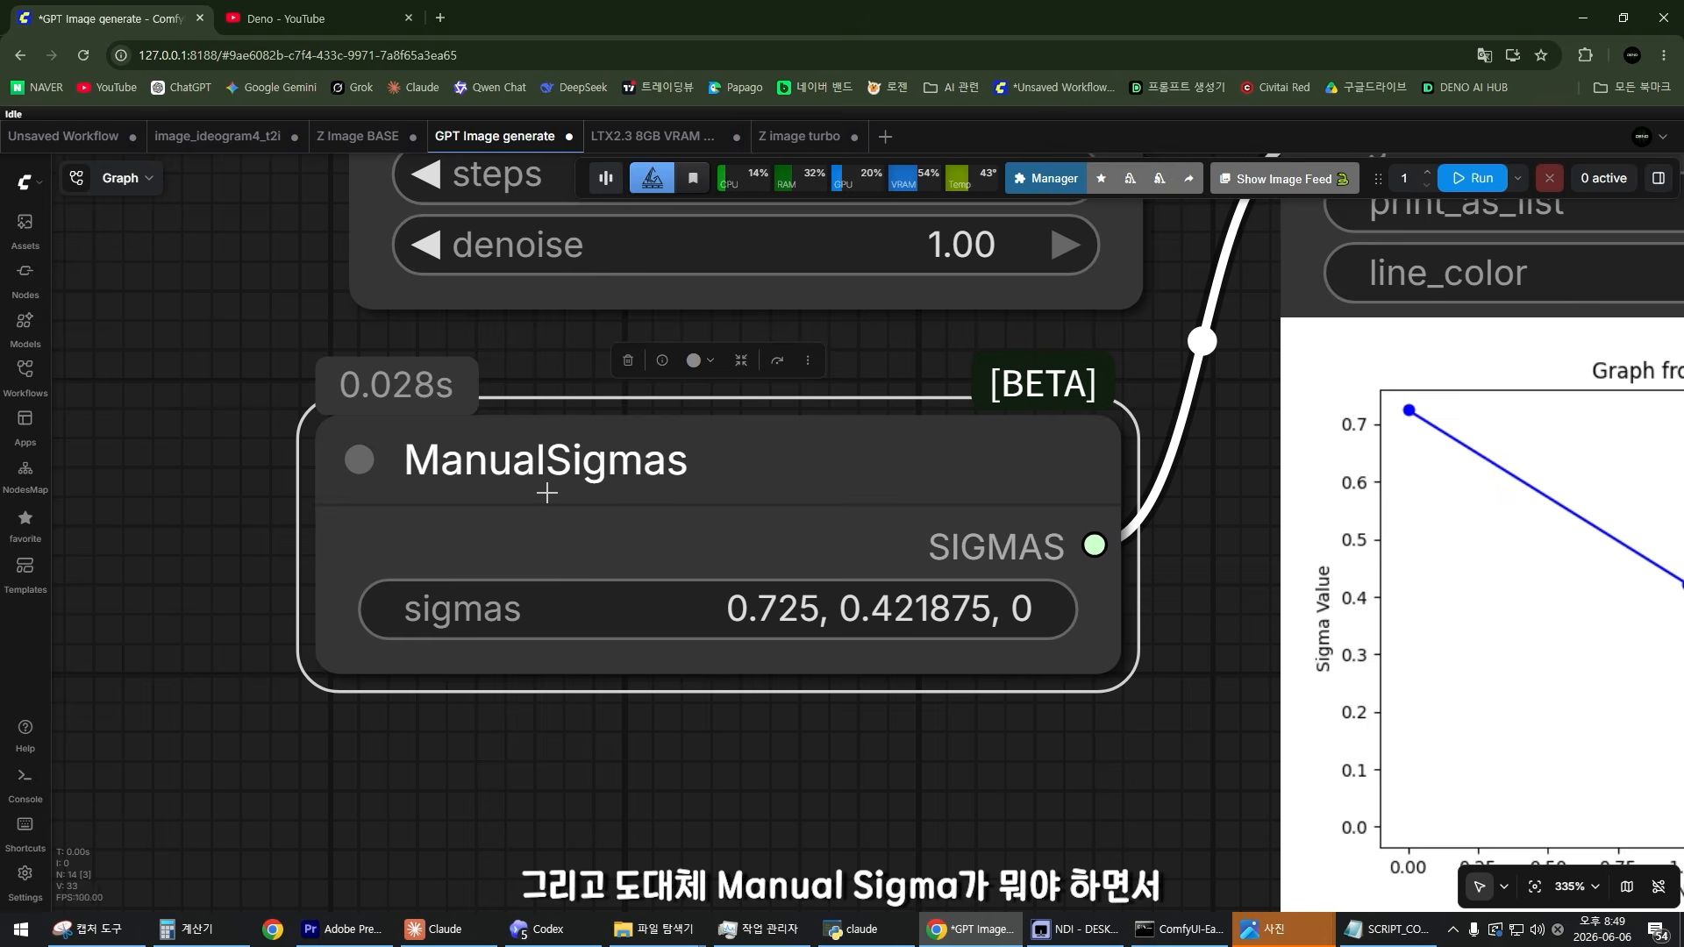
scroll(707, 527, down, 4)
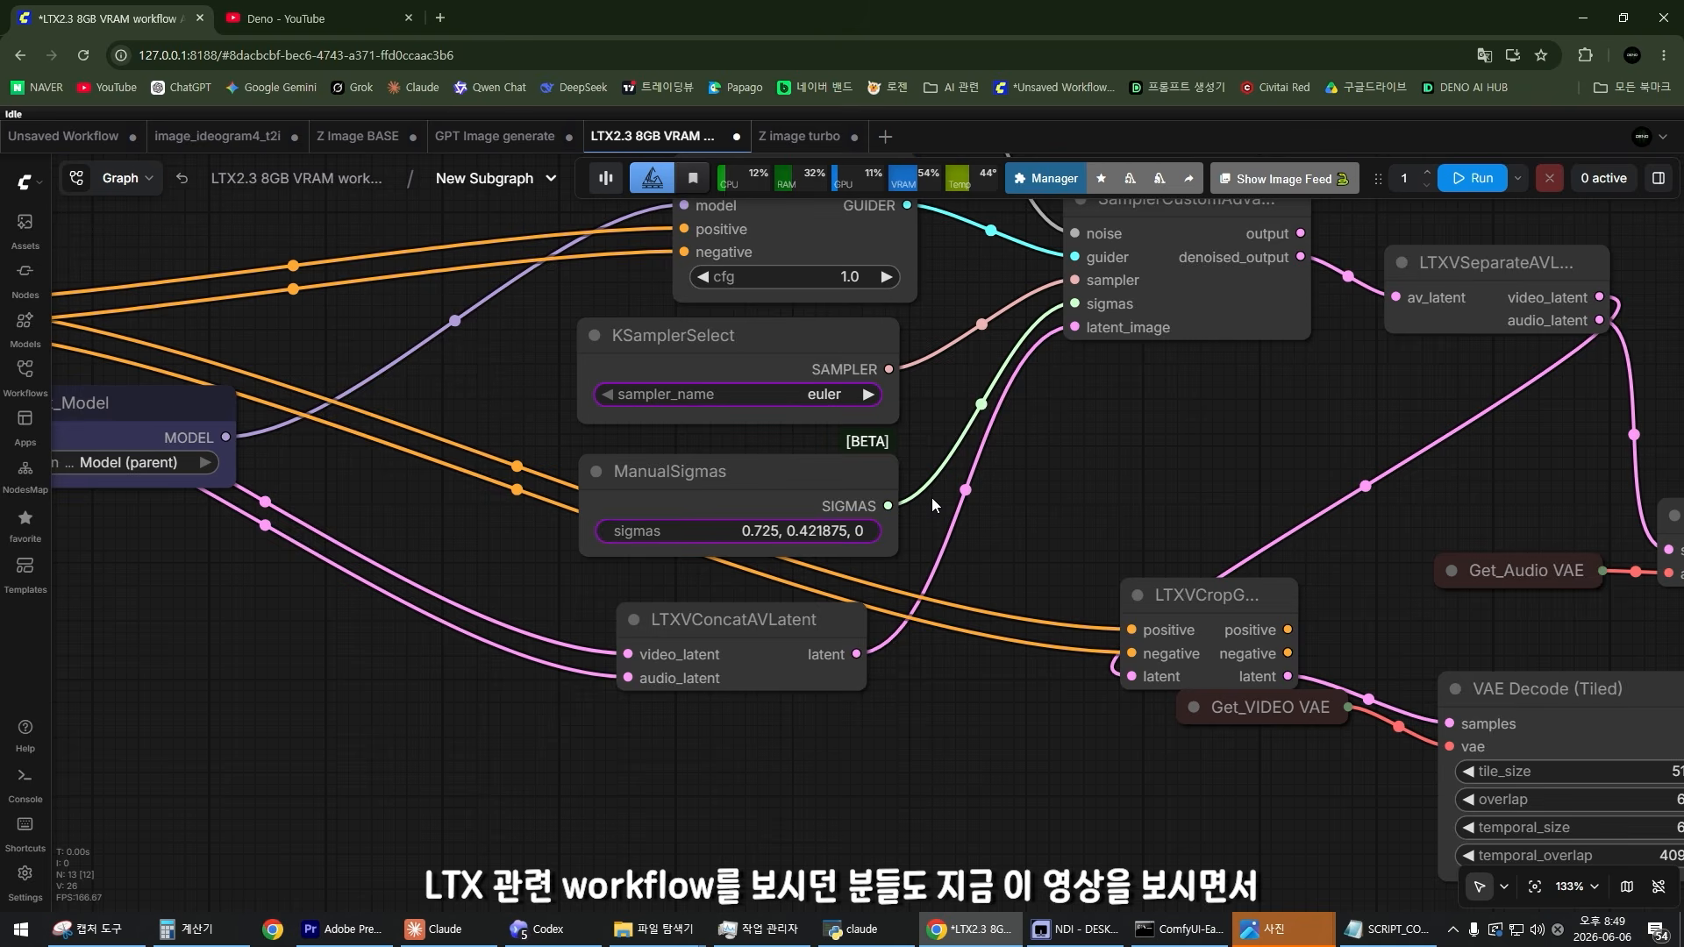
Step: Check the ManualSigmas node in the LTX2.3 subgraph against its plotted curve in the GPT Image generate workflow
scroll(931, 497, down, 3)
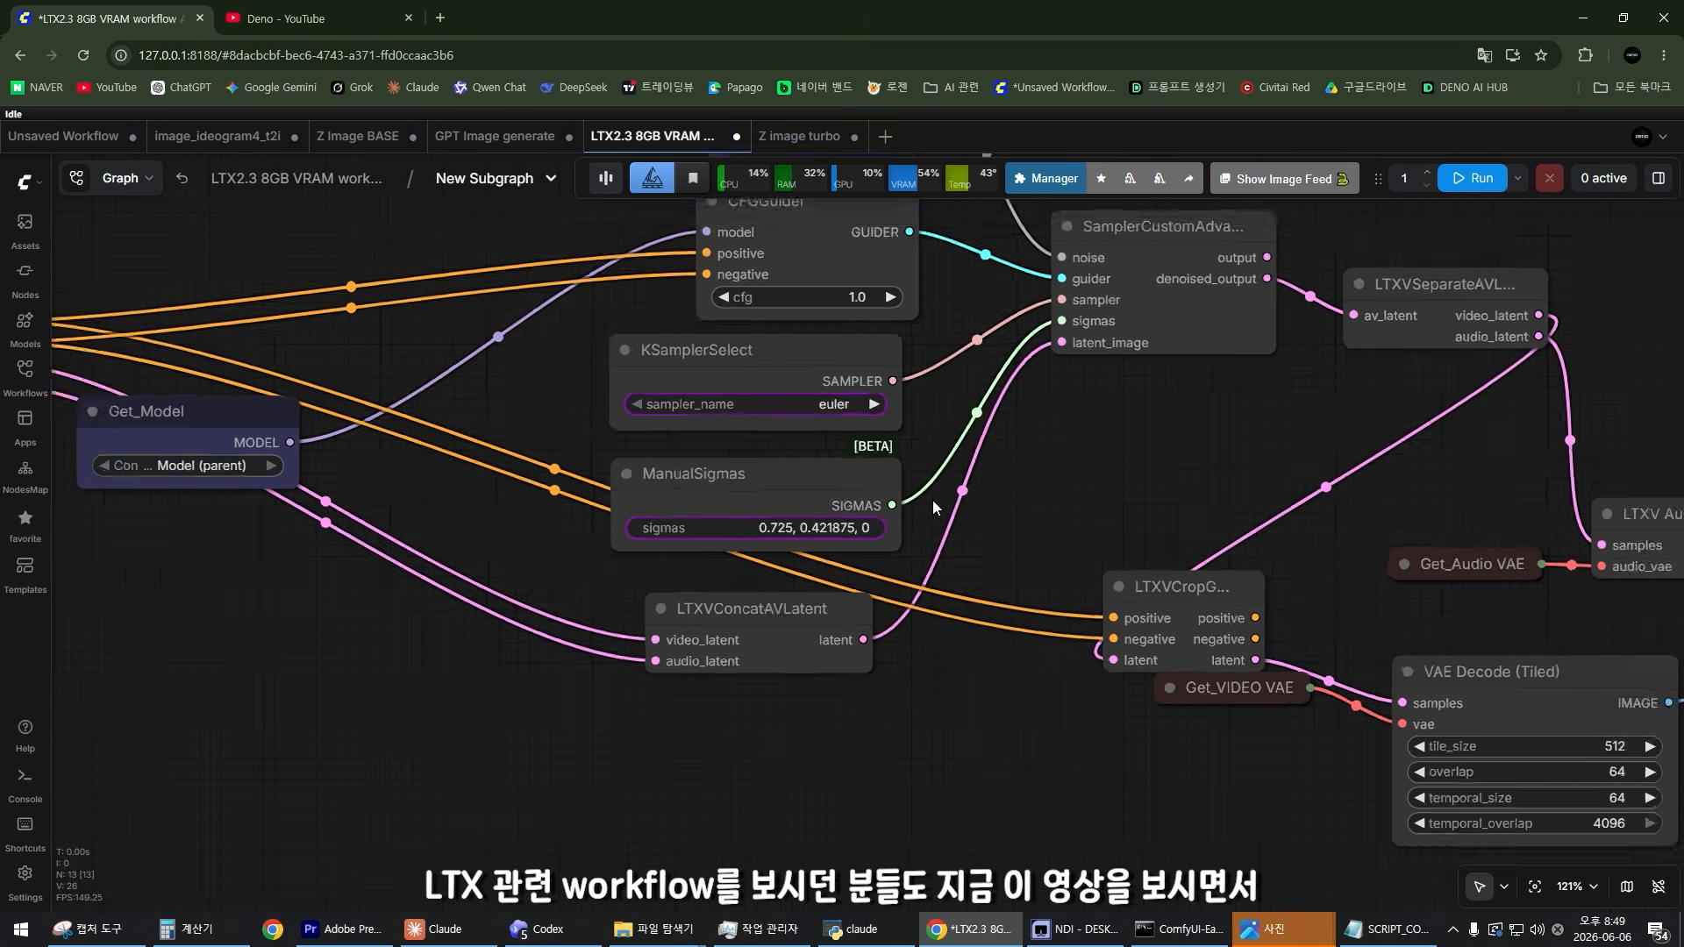
scroll(911, 491, up, 8)
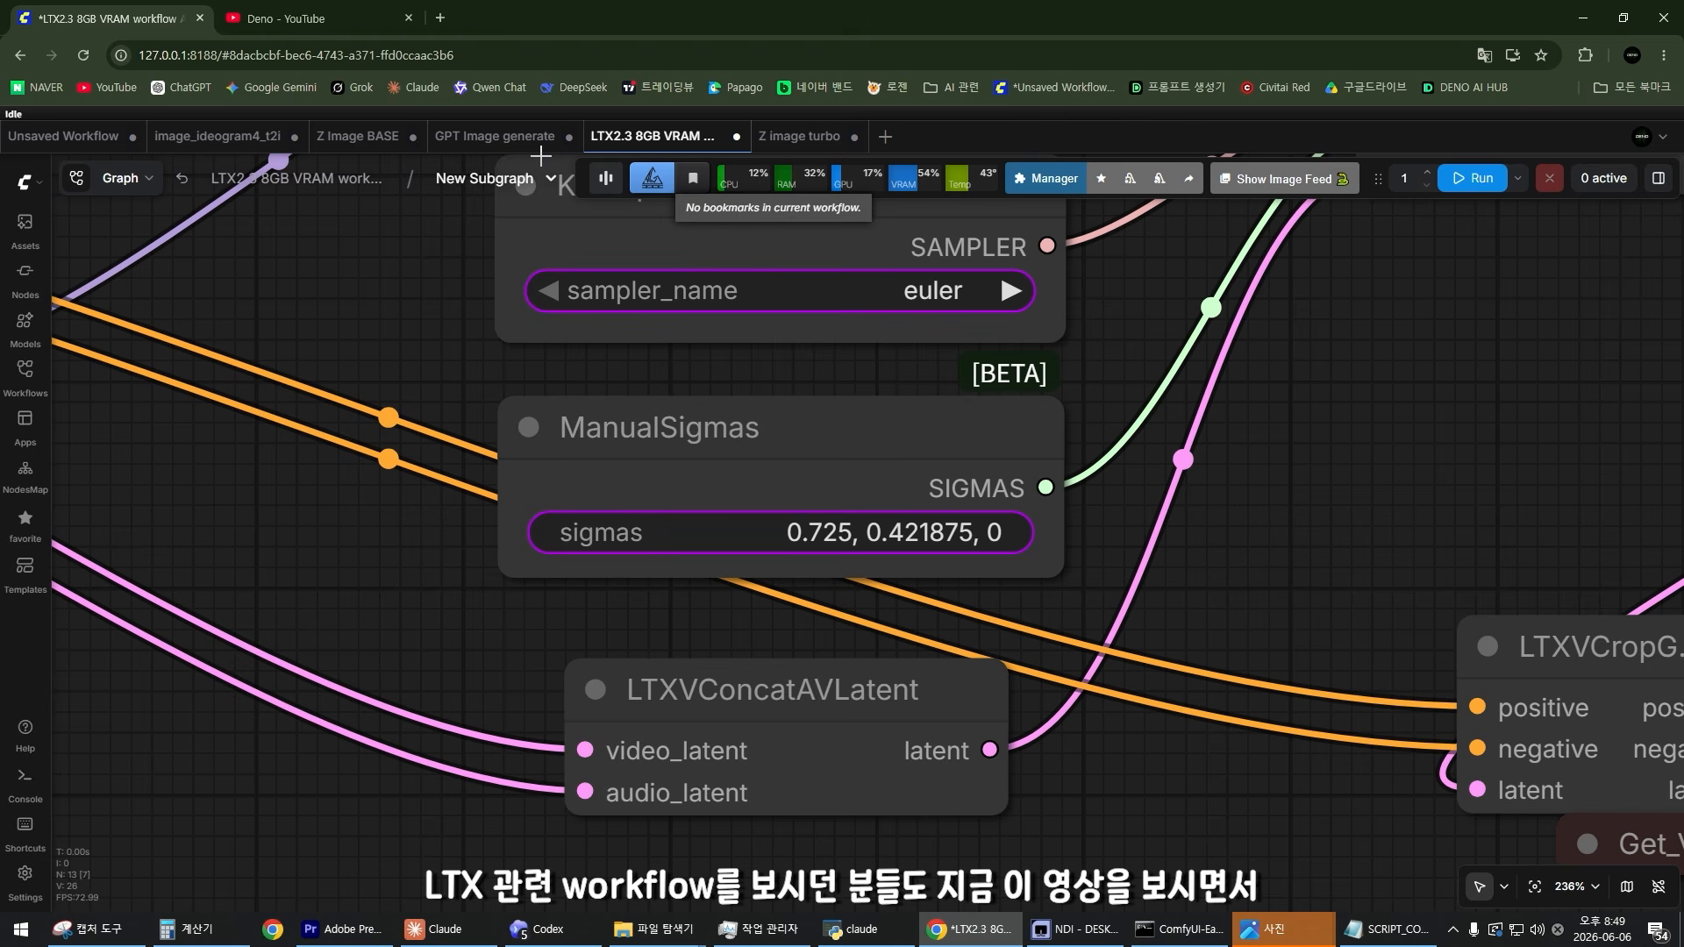
click(494, 136)
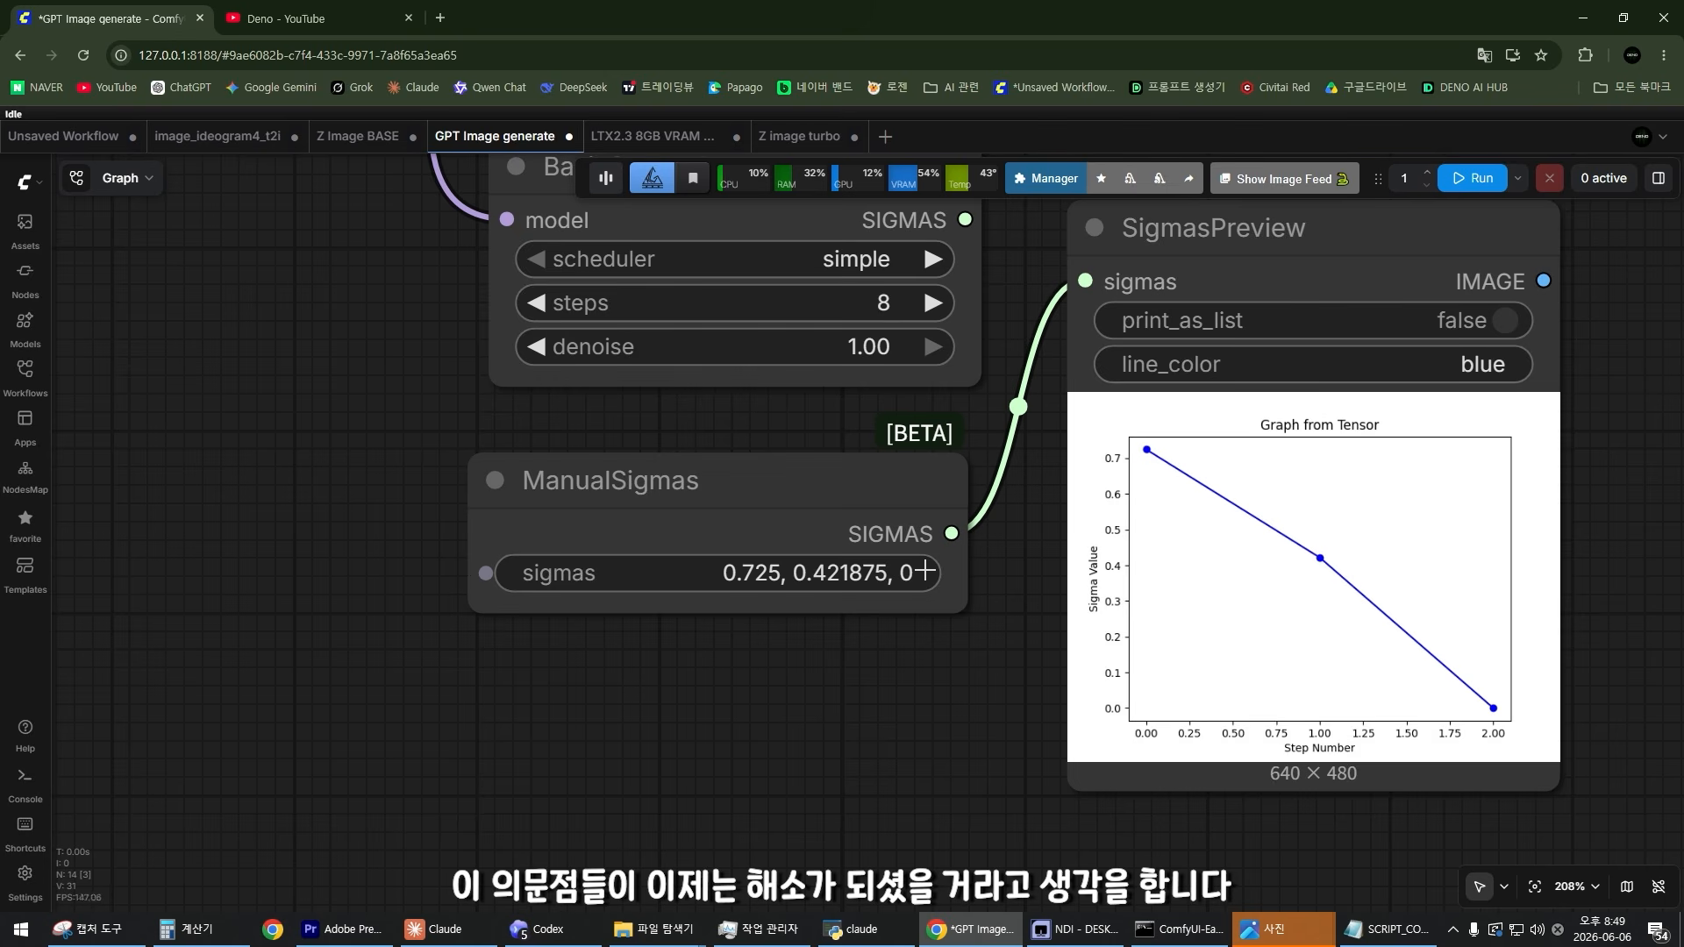
scroll(1009, 577, down, 5)
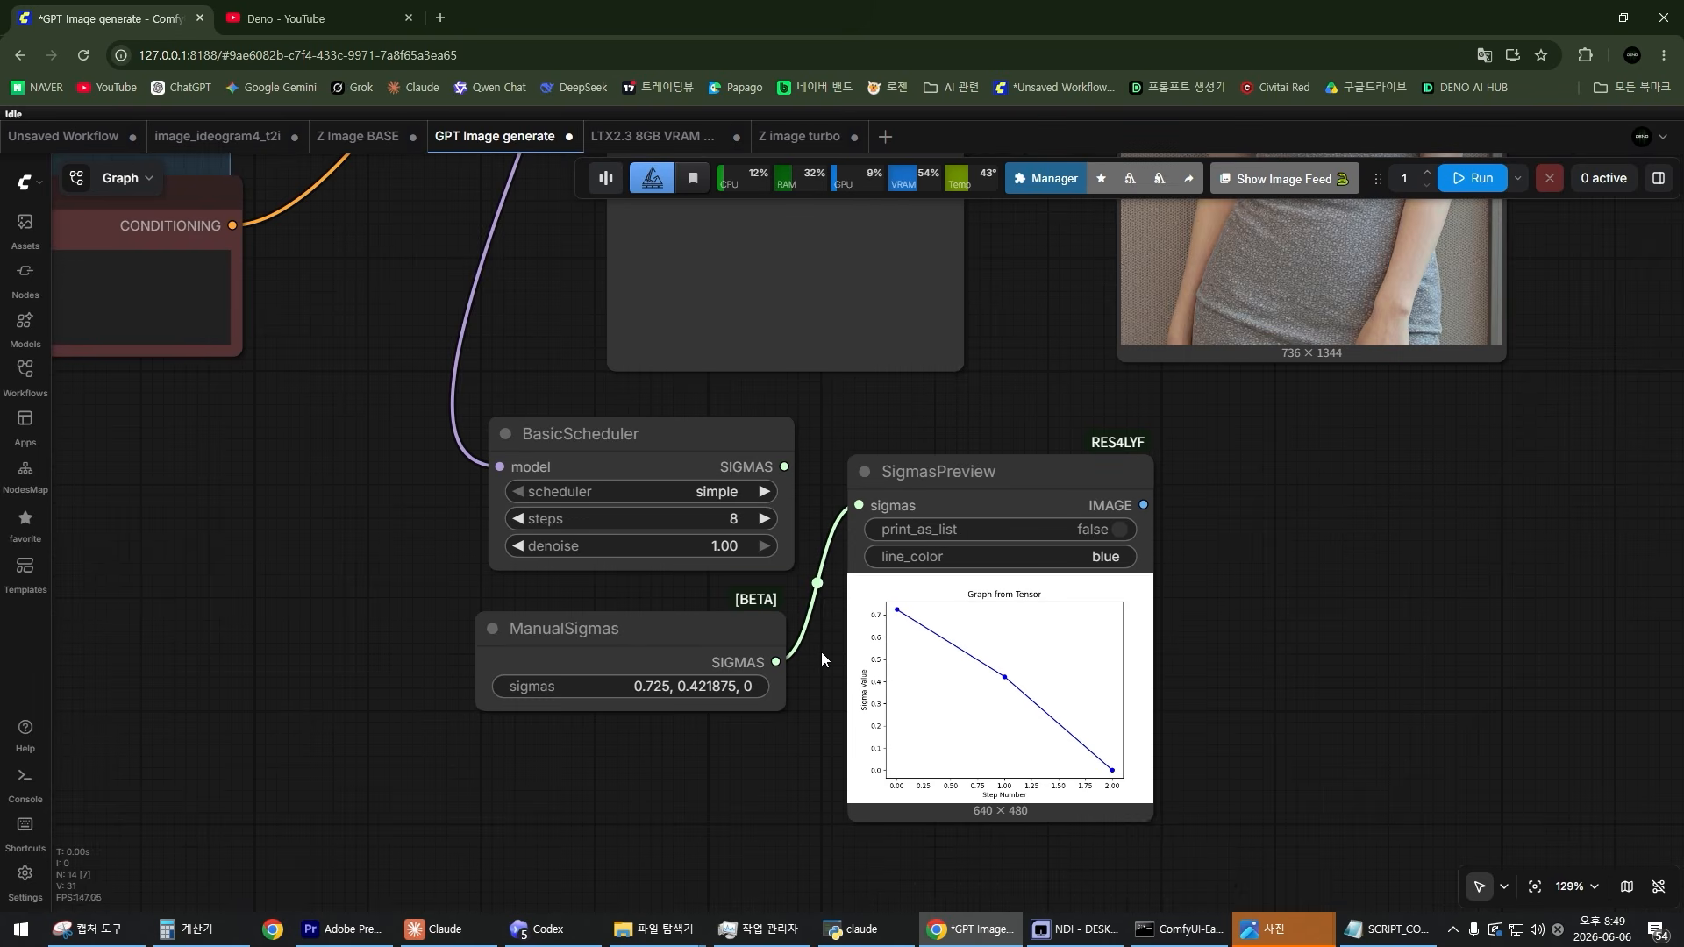